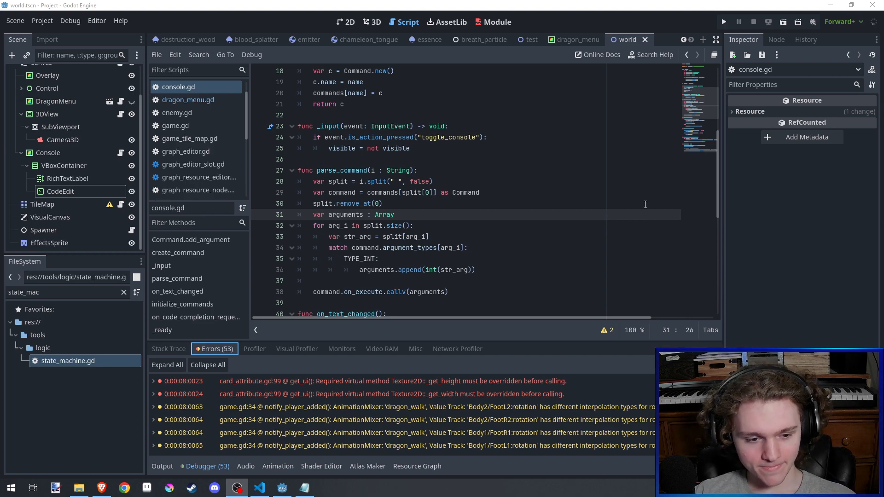
click(617, 226)
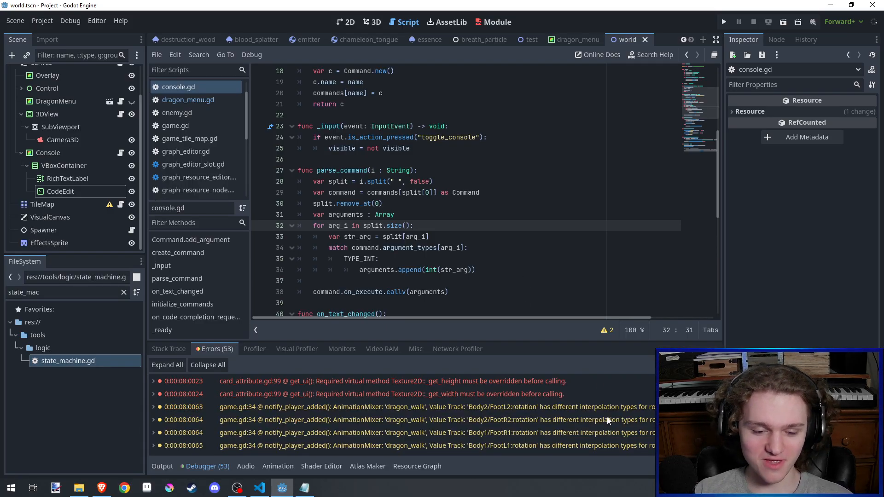
click(552, 248)
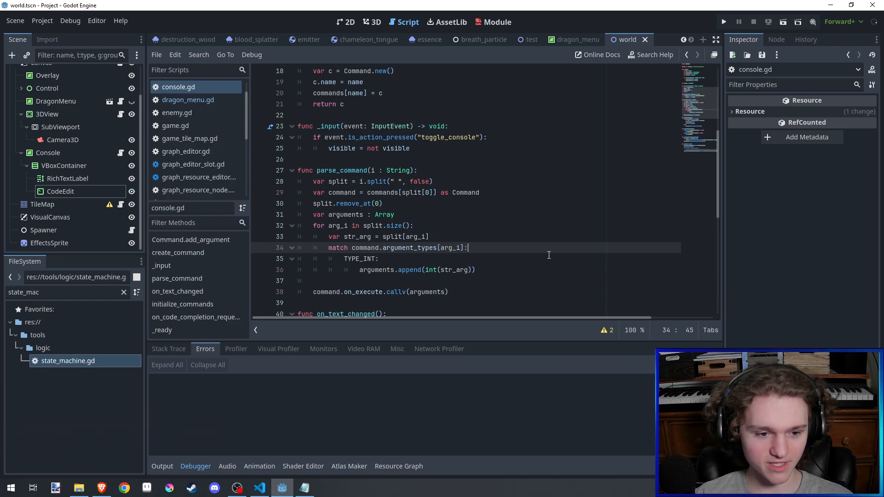
scroll(534, 258, down, 1)
click(526, 249)
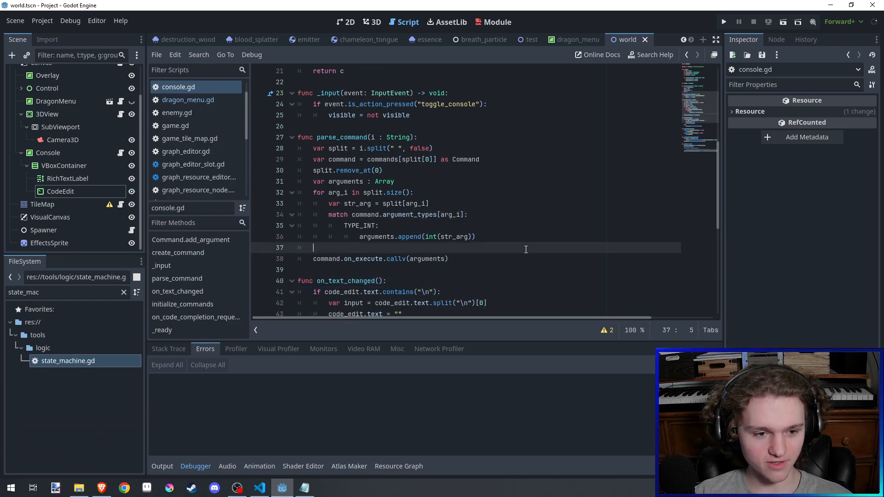
Step: In the 2D workspace, add an HBoxContainer inside the Console's VBoxContainer and place it above the RichTextLabel
click(347, 27)
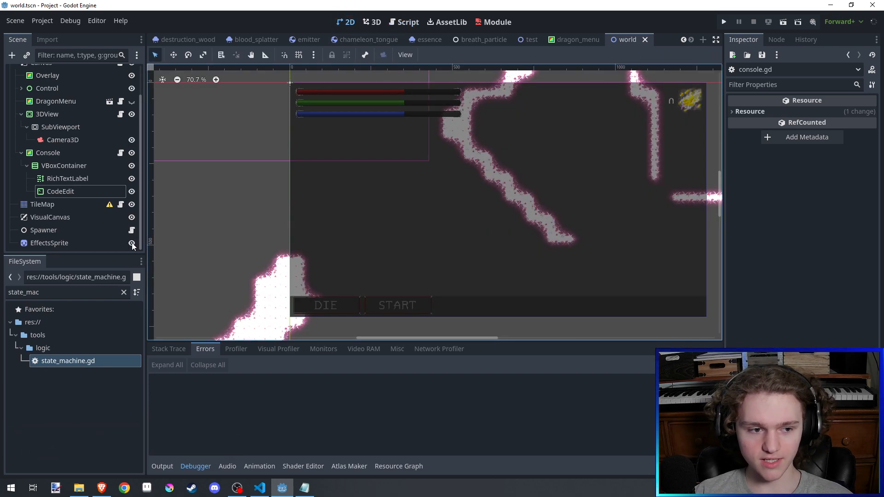
scroll(76, 214, up, 2)
click(76, 213)
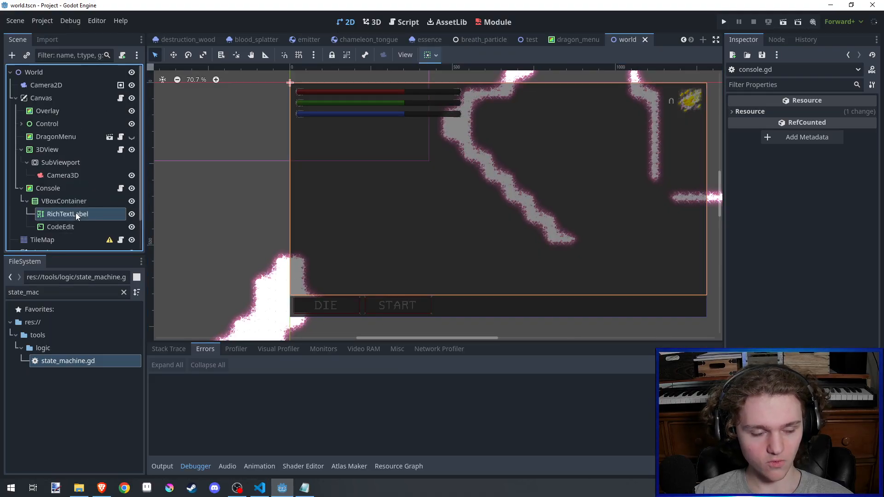
scroll(80, 213, down, 2)
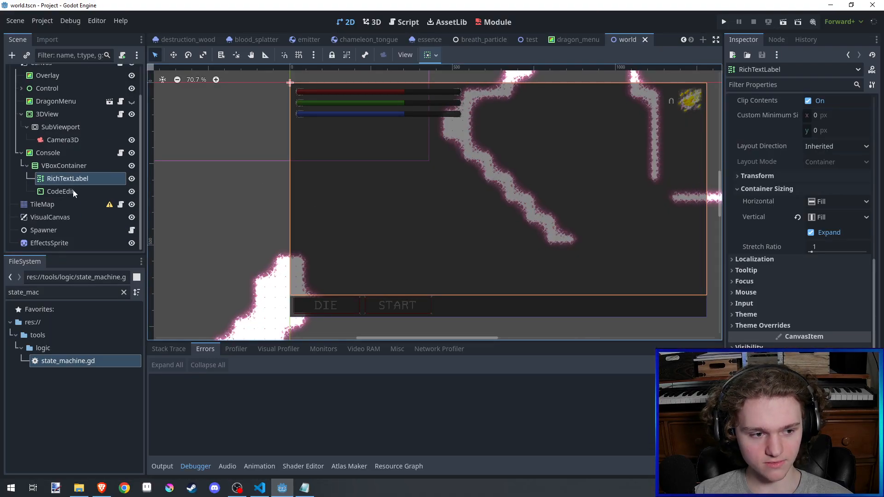
click(62, 165)
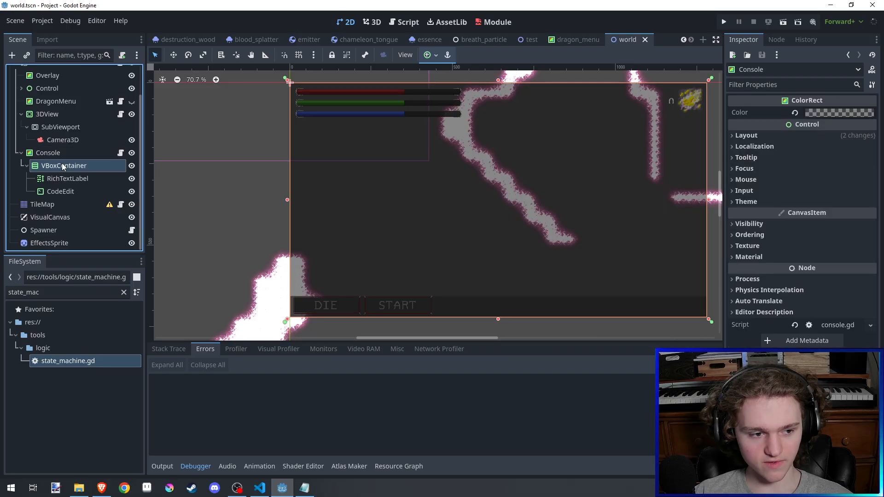
right_click(62, 163)
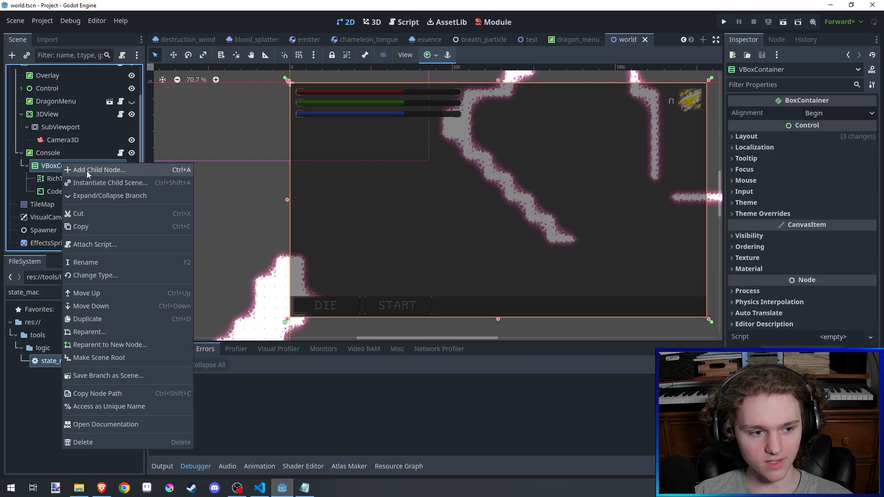
click(87, 171)
text(hbox)
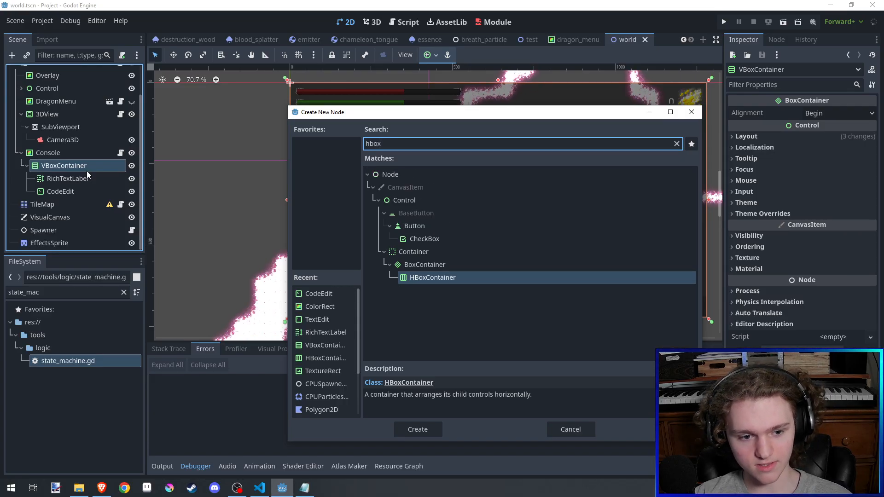
key(Return)
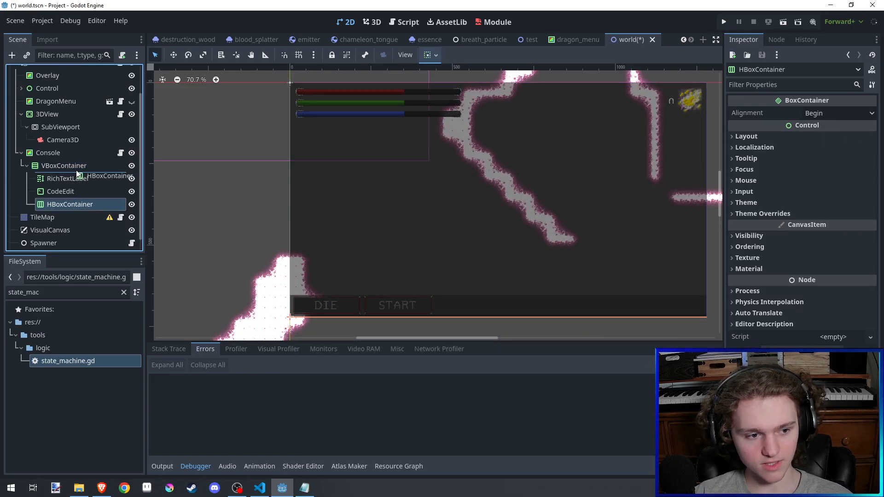
key(ctrl+Up)
key(ctrl+Up)
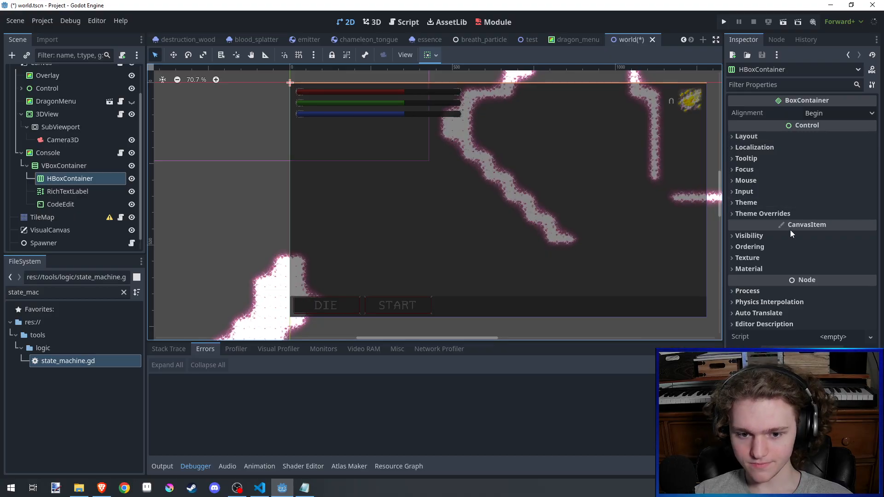
Step: Move the DieButton and StartButton nodes out of Control into the Console's new HBoxContainer
scroll(56, 168, up, 1)
scroll(55, 168, down, 2)
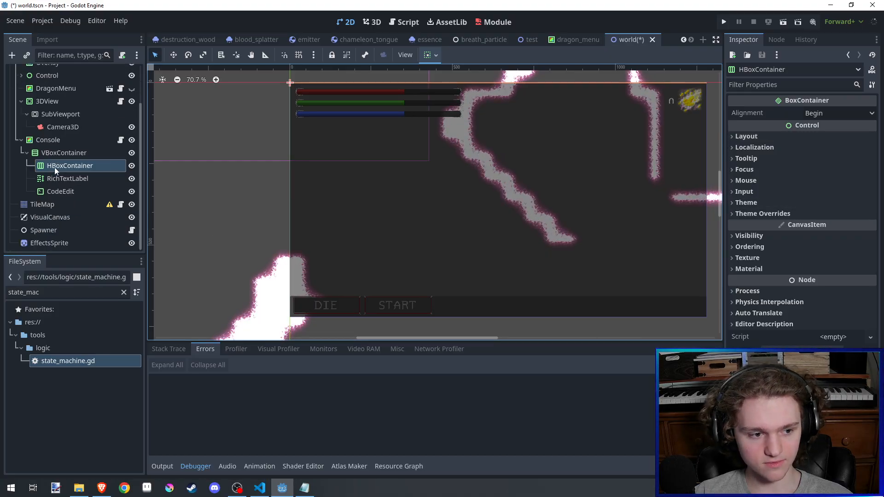
scroll(90, 181, up, 3)
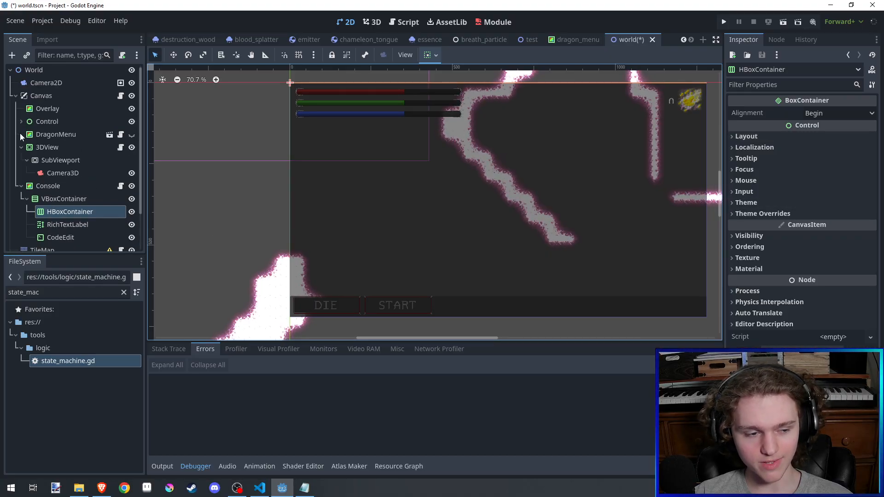
click(21, 122)
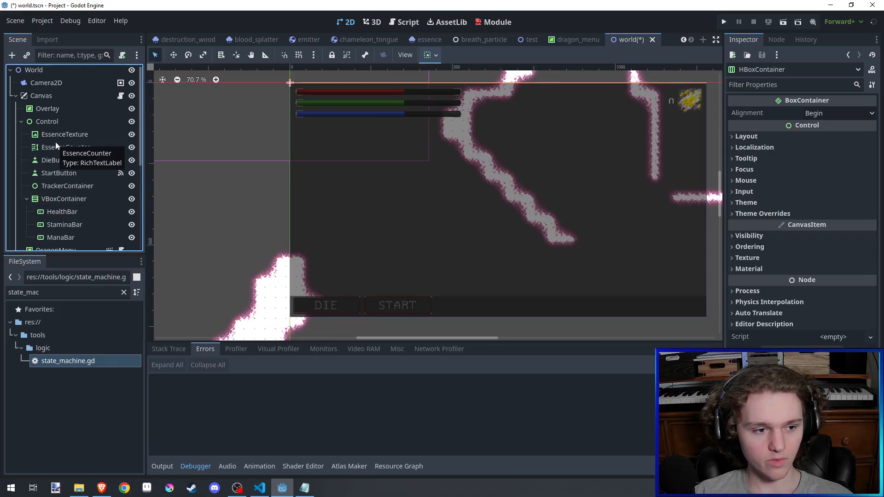
scroll(73, 133, down, 2)
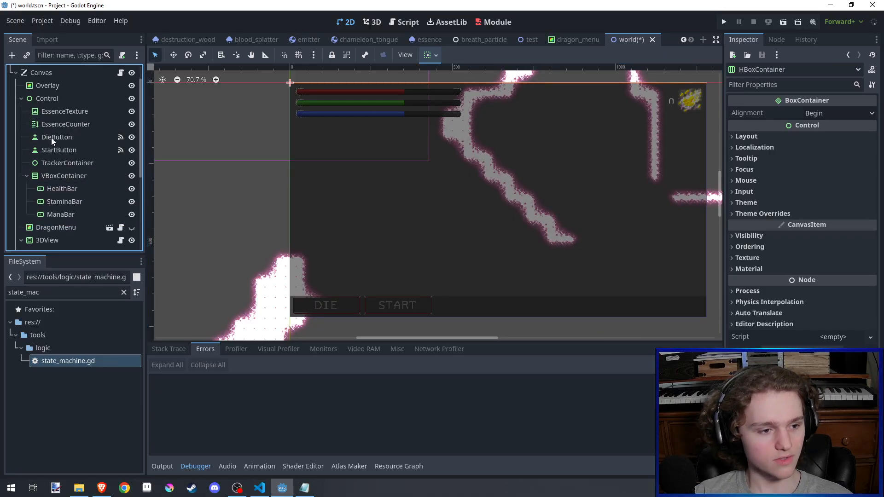
click(51, 138)
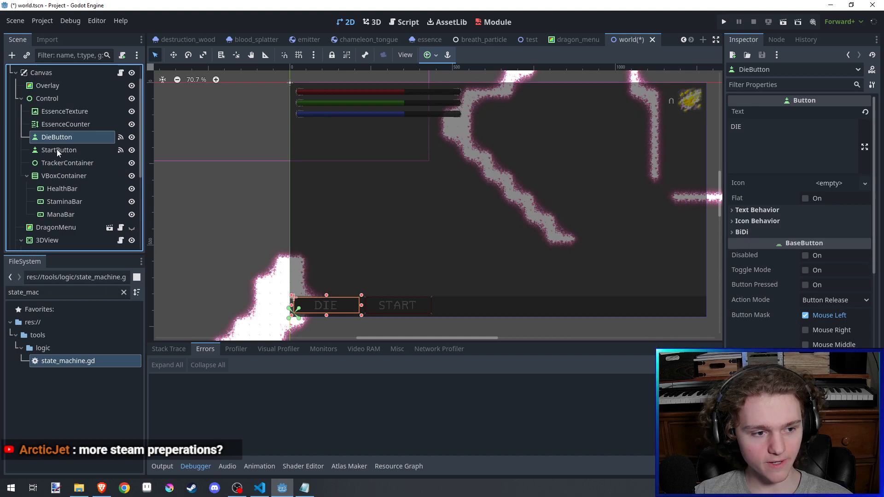
shift+click(64, 151)
scroll(62, 152, down, 2)
drag(57, 106, 80, 166)
scroll(68, 152, down, 4)
scroll(290, 92, up, 4)
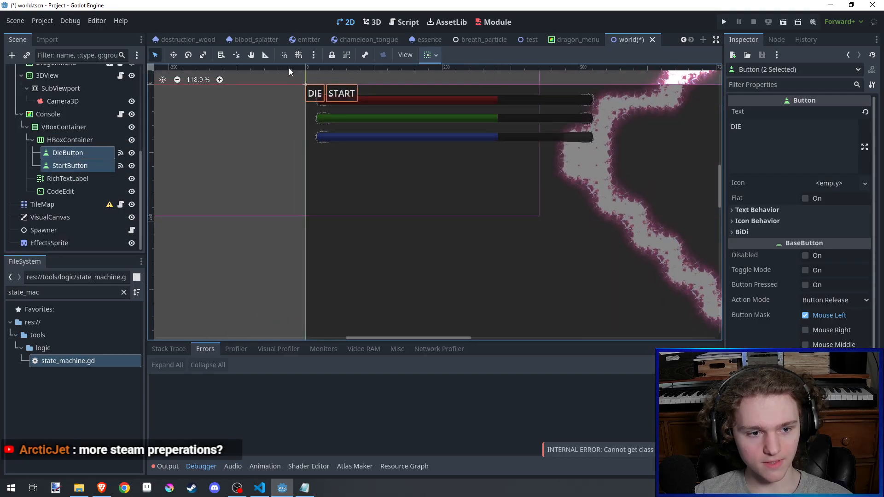
Step: Check the moved buttons' placement in the 2D view and save the world scene
scroll(281, 131, up, 2)
click(271, 174)
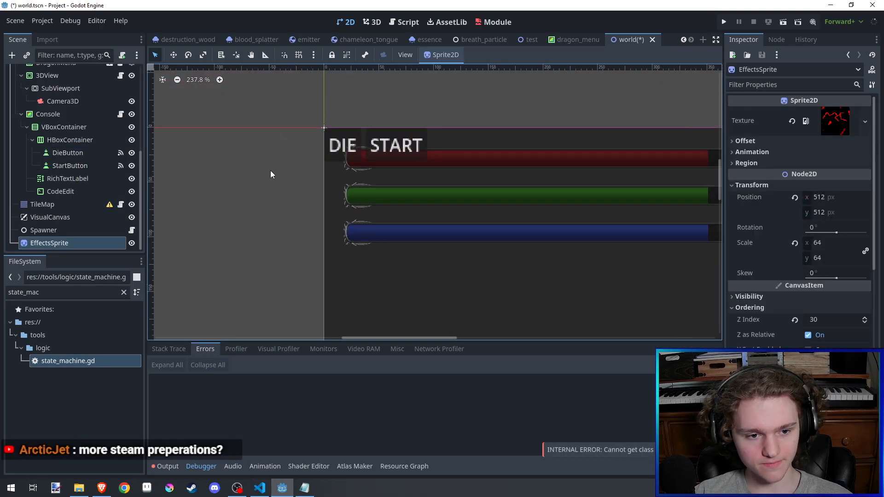
scroll(272, 168, down, 7)
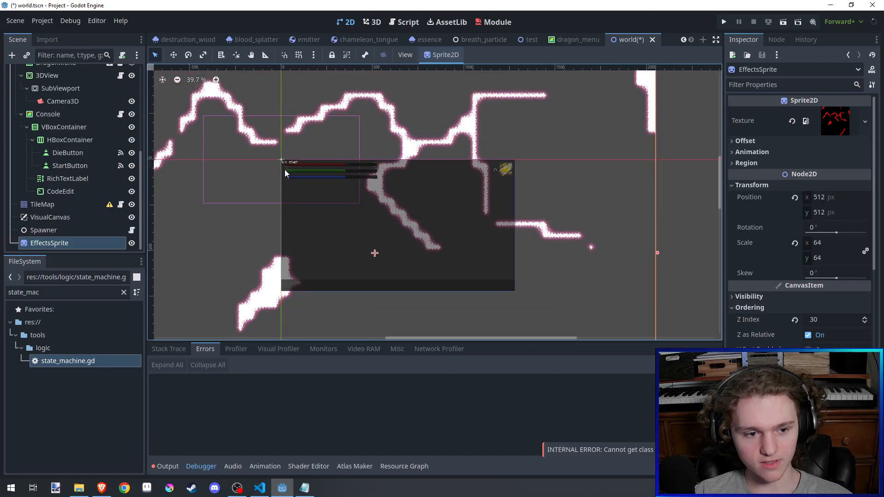
key(ctrl+s)
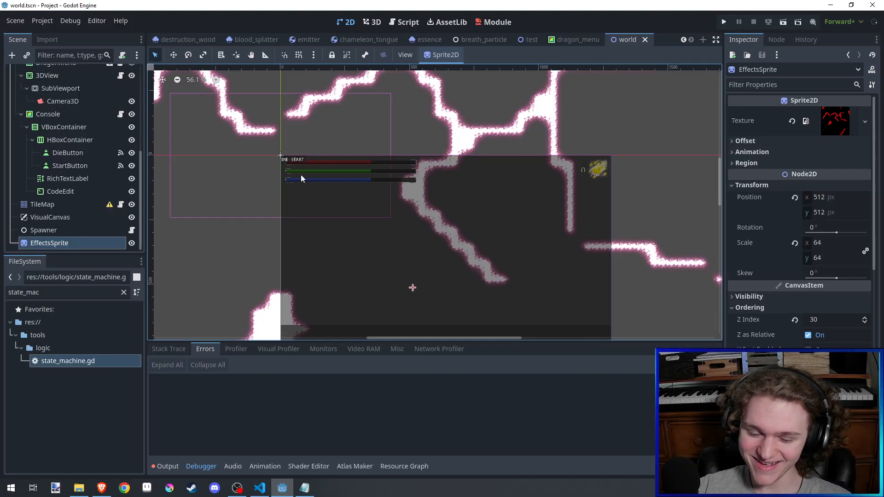
drag(302, 178, 327, 127)
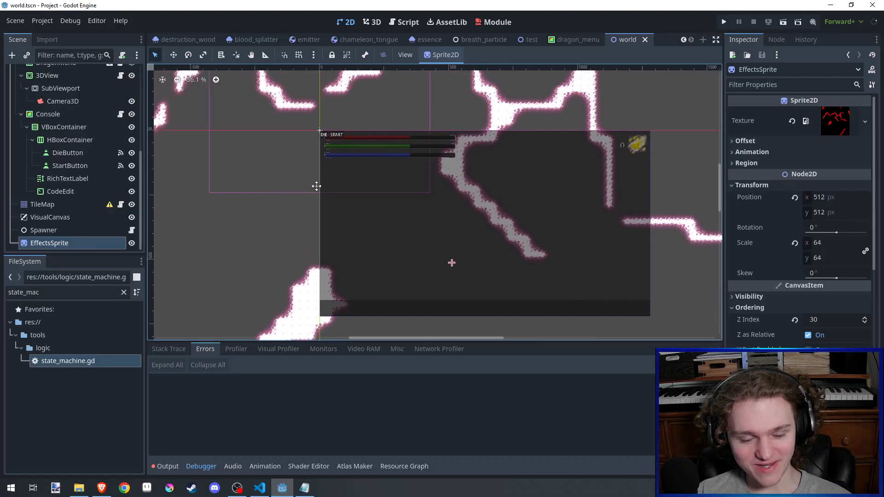
scroll(332, 152, up, 3)
scroll(345, 168, down, 3)
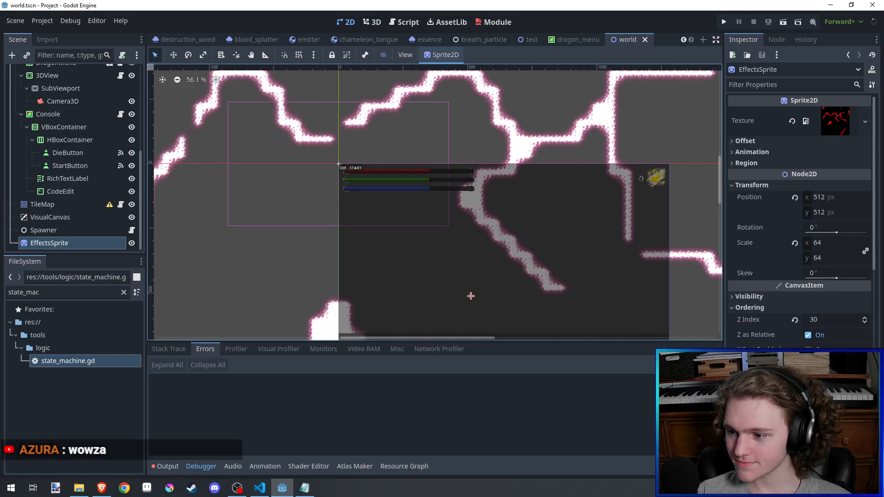
scroll(501, 248, down, 4)
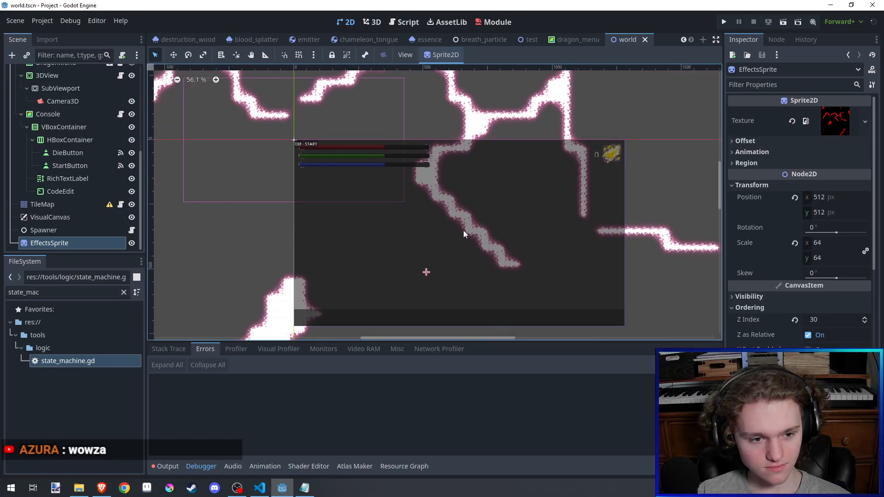
scroll(373, 248, up, 6)
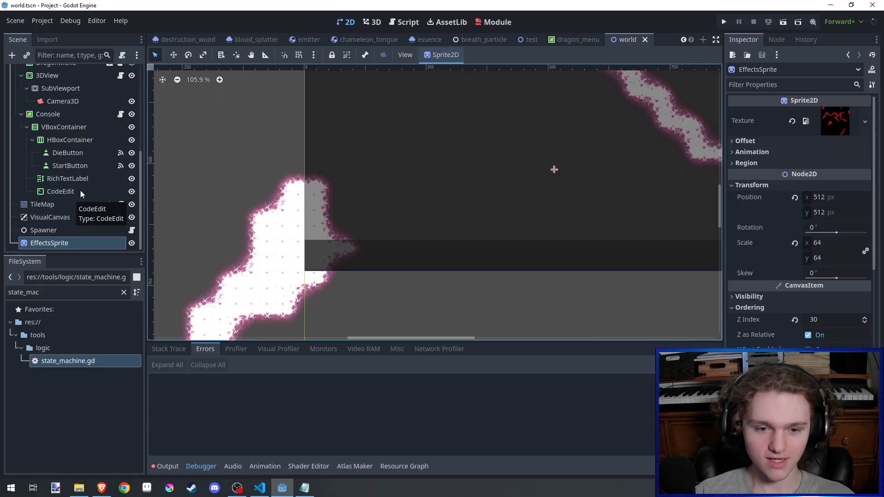
scroll(315, 270, down, 3)
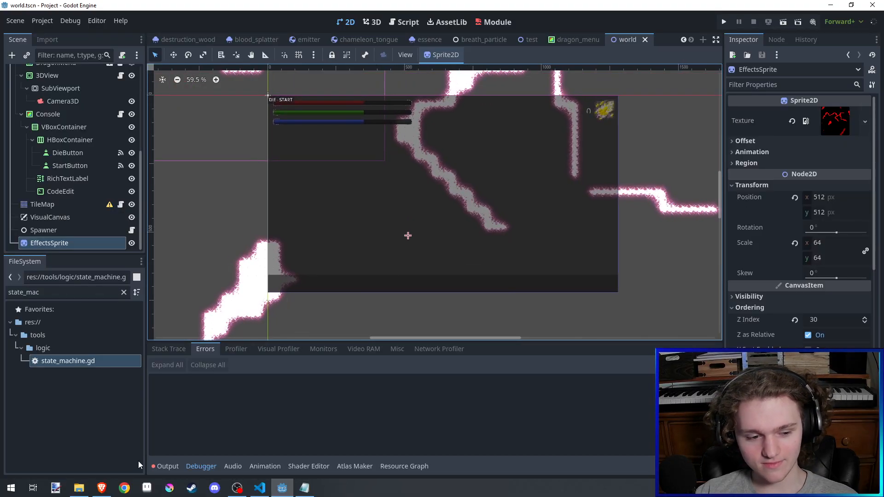
Step: Open the output log and clear its messages
click(155, 469)
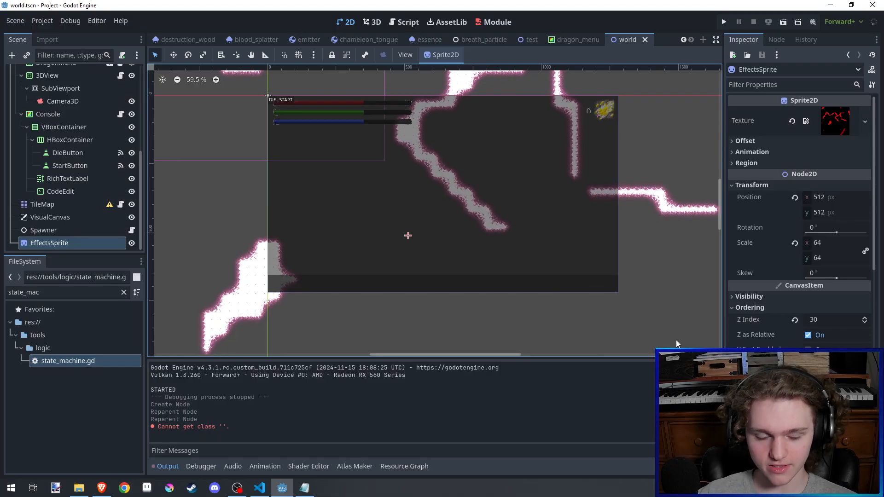
click(695, 369)
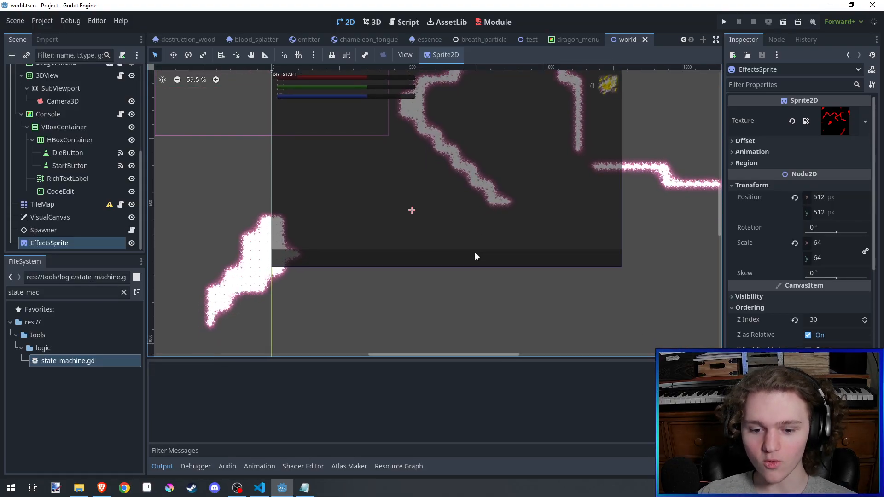
scroll(474, 251, down, 2)
scroll(441, 184, up, 2)
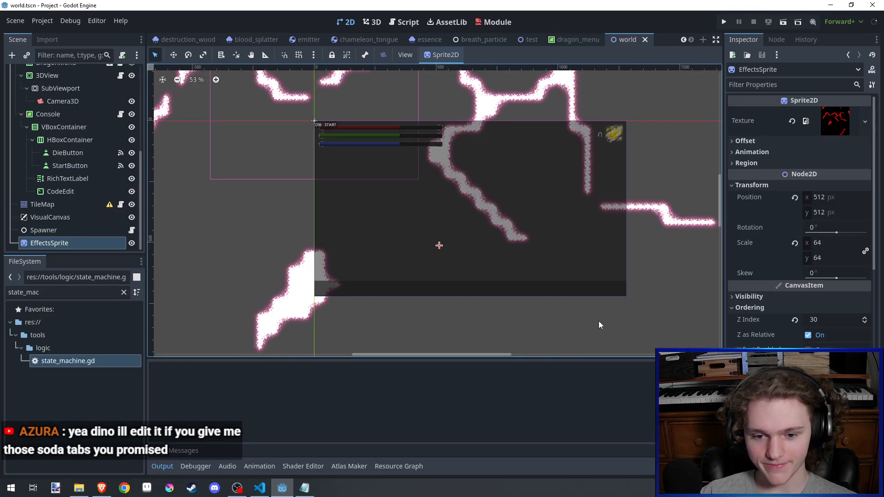
scroll(592, 250, down, 1)
scroll(802, 207, down, 5)
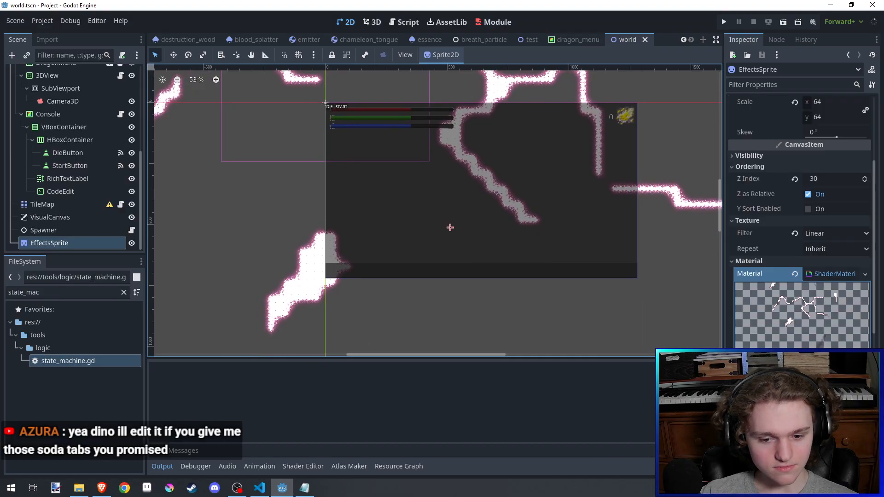
scroll(802, 208, down, 5)
scroll(428, 190, up, 1)
scroll(427, 190, up, 1)
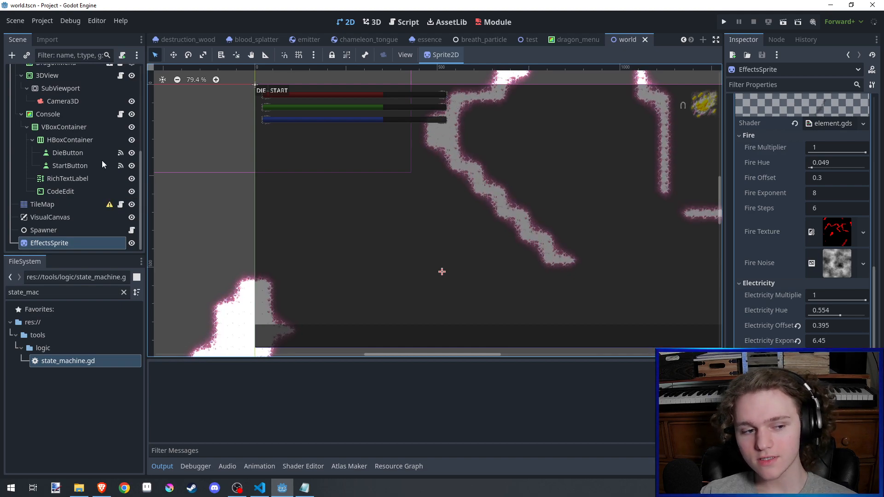
Step: Show the DieButton's signal connections, review the scene tree, and save the world scene
click(118, 157)
click(120, 156)
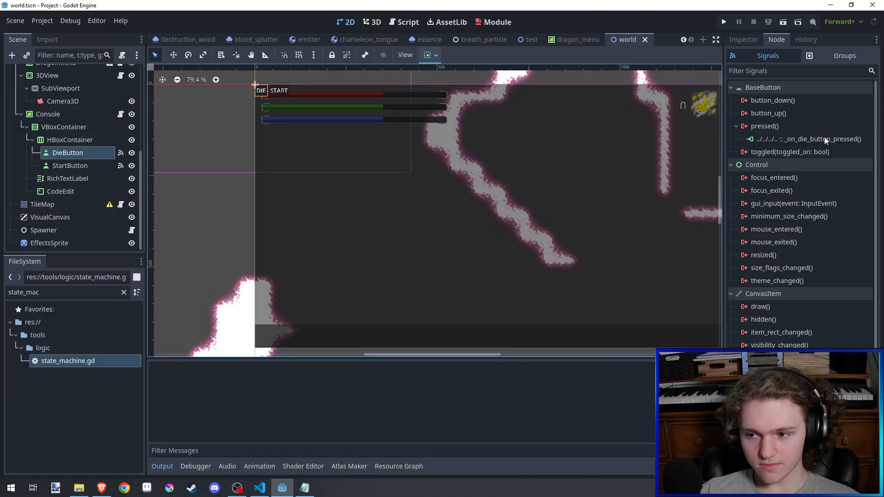
scroll(54, 193, up, 5)
scroll(54, 193, up, 3)
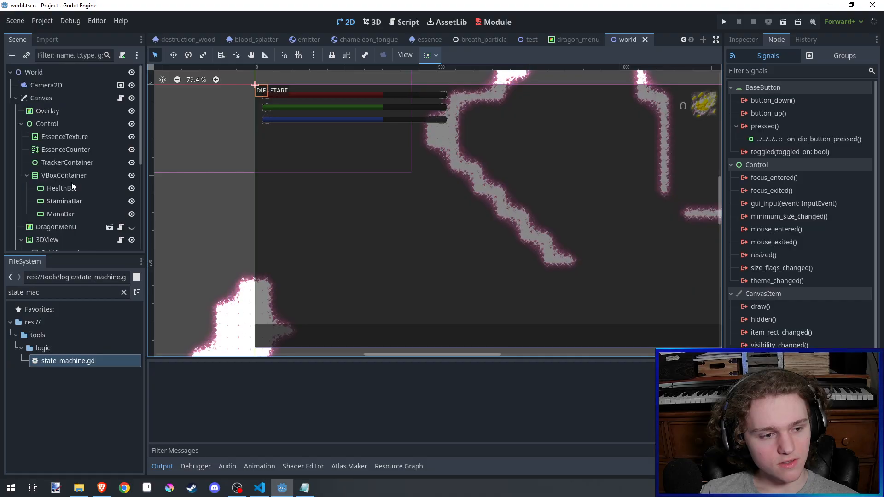
scroll(304, 233, down, 1)
key(ctrl+s)
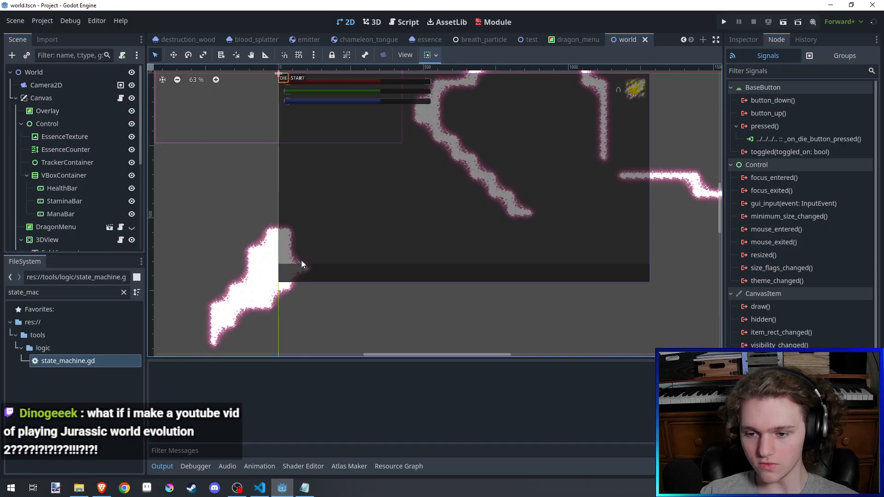
scroll(51, 216, down, 5)
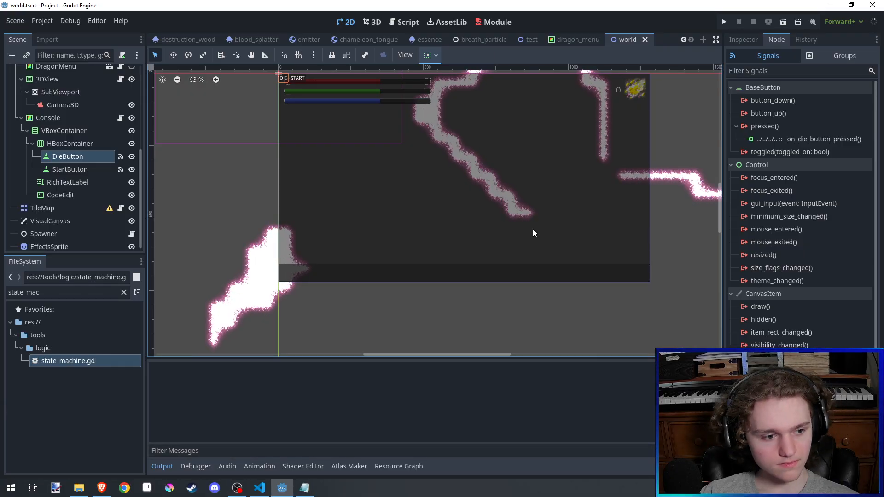
scroll(122, 231, up, 3)
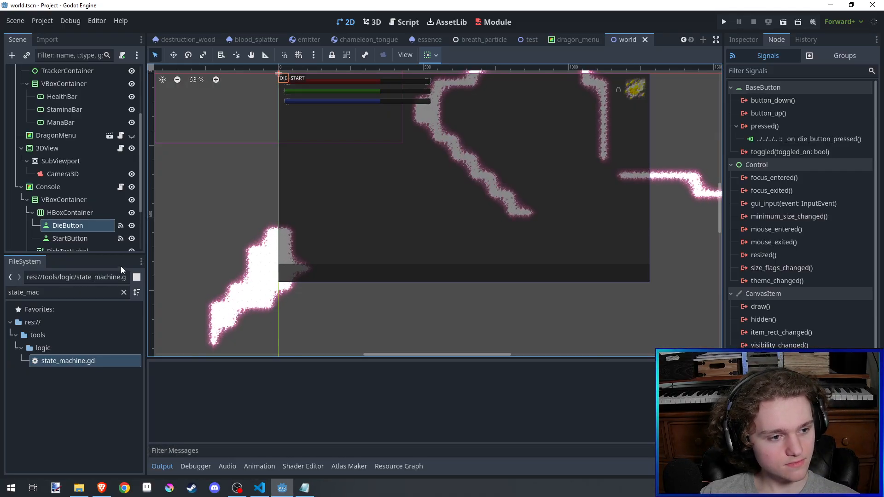
scroll(352, 249, down, 2)
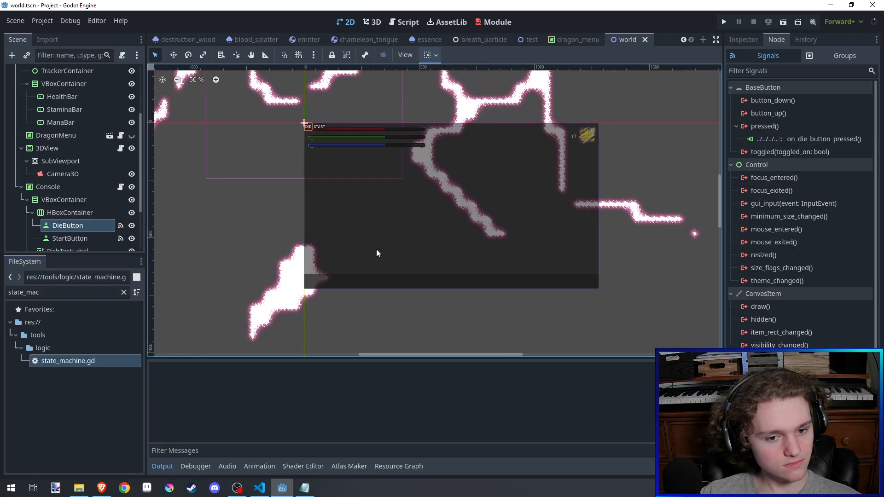
scroll(496, 181, up, 5)
scroll(607, 164, up, 6)
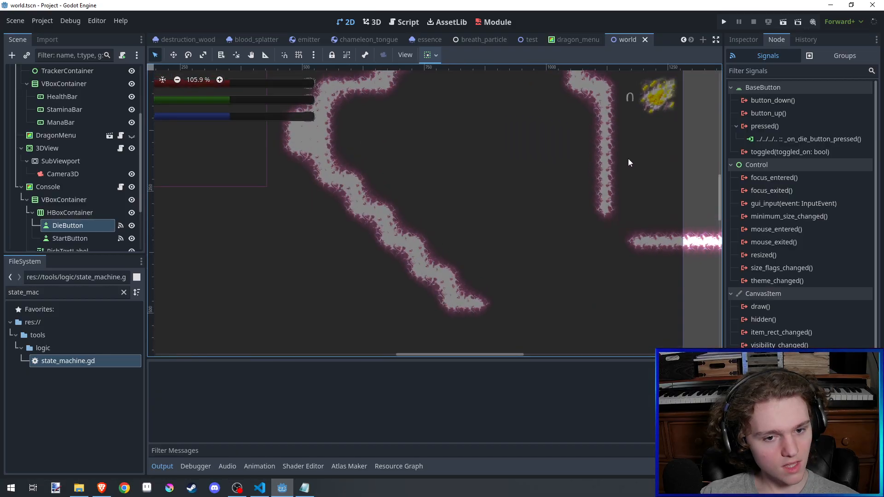
scroll(255, 255, up, 5)
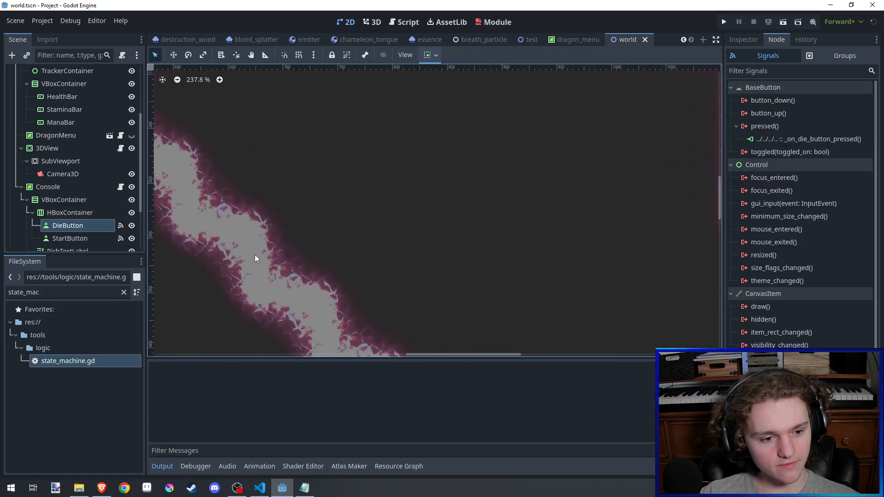
scroll(321, 248, down, 4)
scroll(329, 242, down, 5)
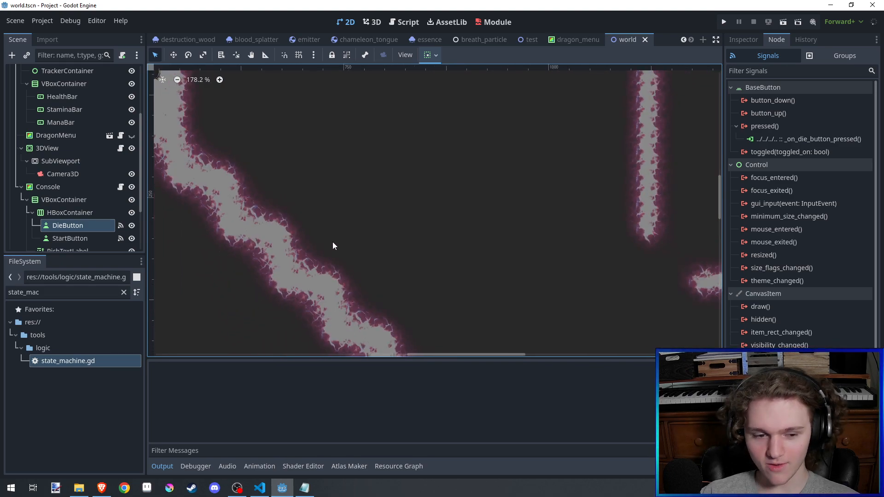
drag(389, 233, 415, 212)
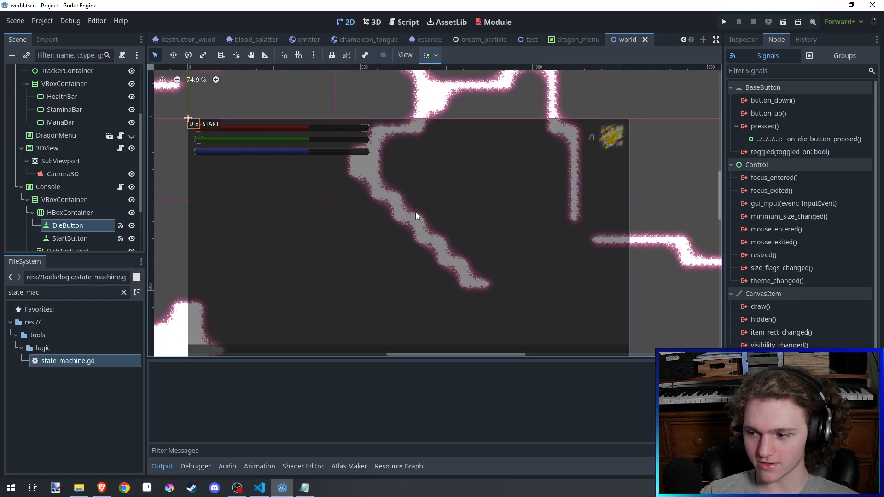
scroll(416, 212, down, 1)
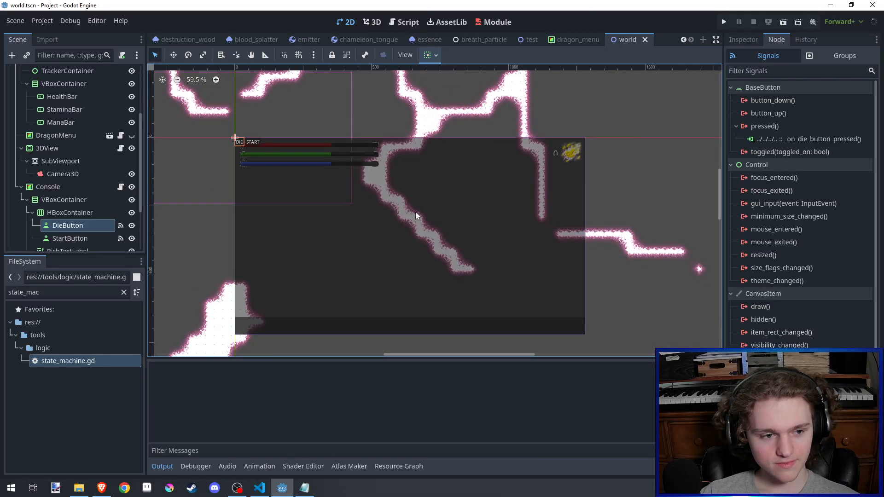
drag(348, 224, 412, 238)
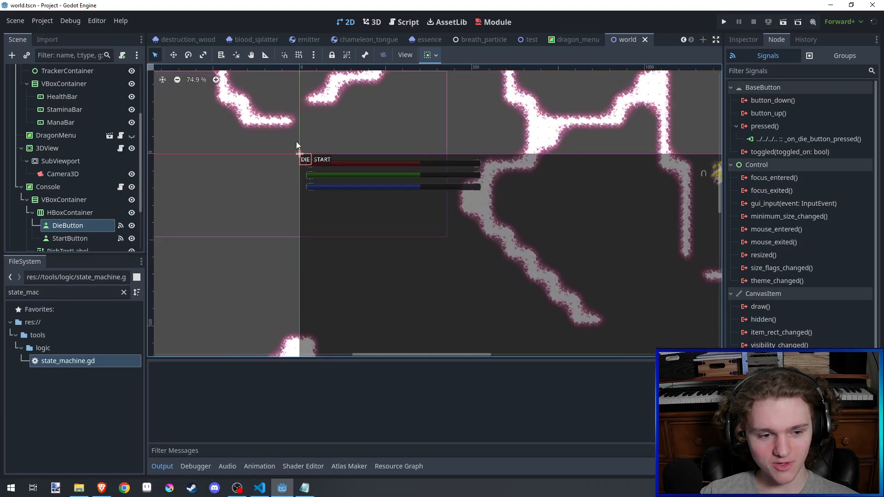
Step: Examine the Console overlay's extent in the 2D view, especially the darker input strip along its lower edge
scroll(297, 146, up, 4)
scroll(306, 152, down, 5)
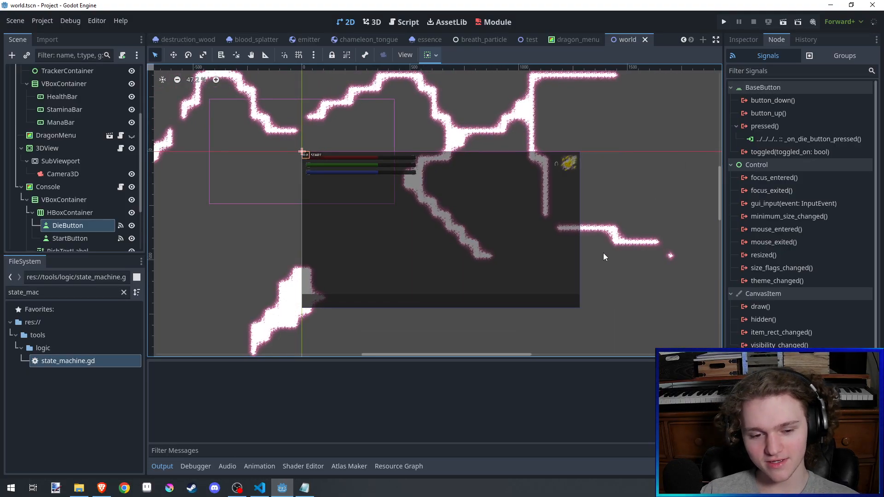
scroll(603, 252, up, 5)
scroll(369, 278, up, 4)
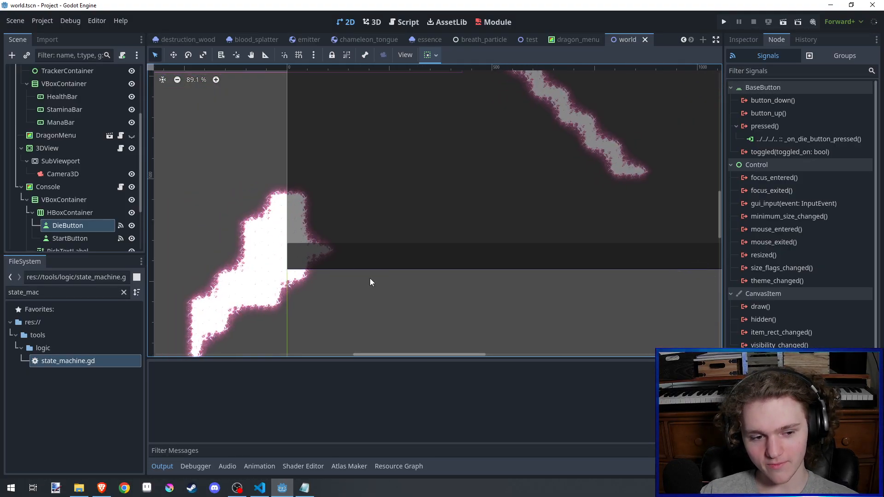
scroll(249, 270, up, 3)
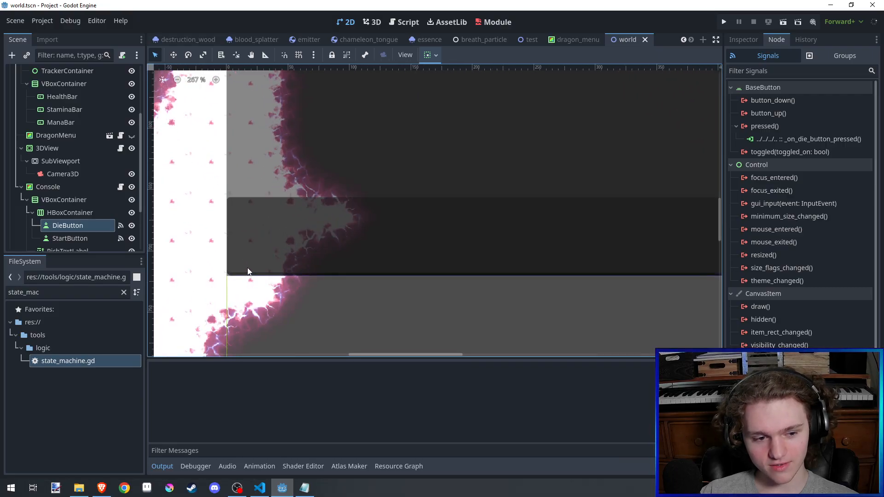
scroll(249, 269, down, 7)
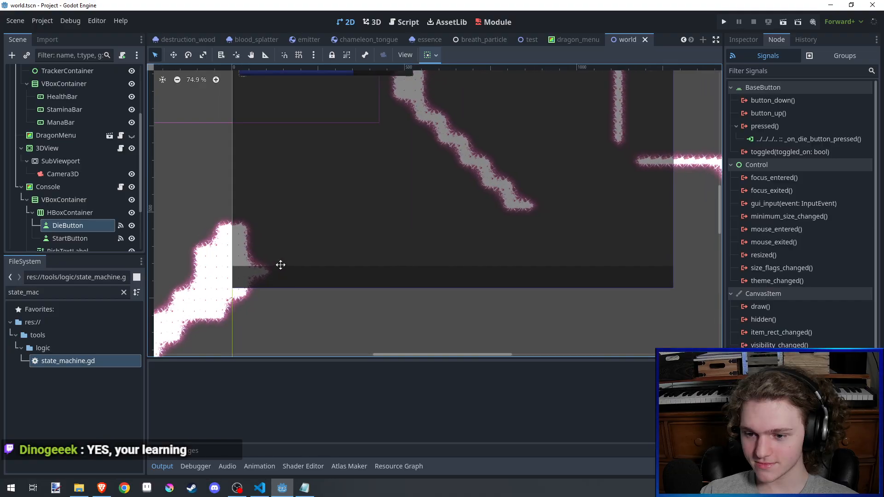
scroll(279, 264, down, 1)
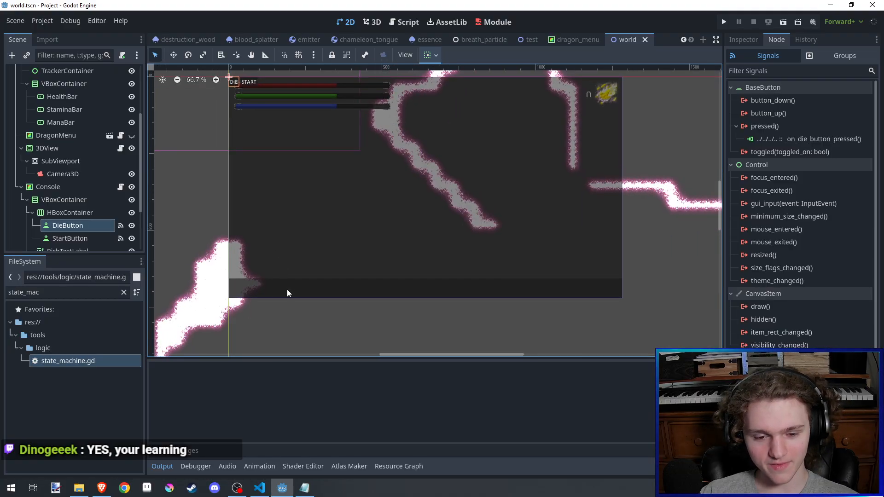
scroll(300, 264, up, 1)
scroll(54, 230, down, 2)
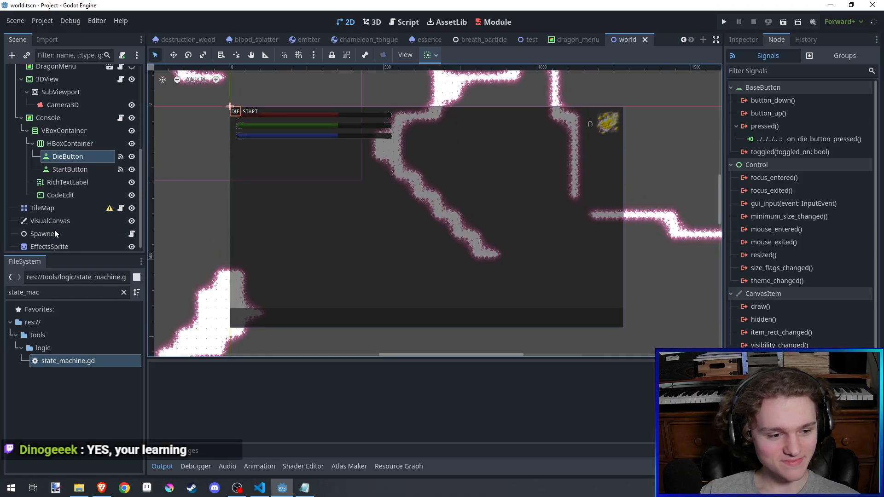
Step: Review the Console's child nodes and inspect how the Die and Start buttons sit over the status bars in the 2D view
scroll(54, 230, down, 1)
scroll(294, 162, up, 3)
scroll(228, 130, up, 1)
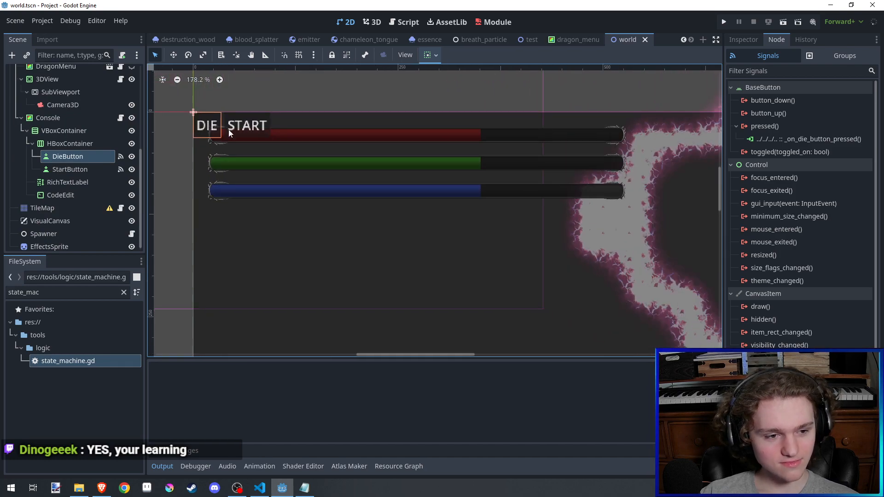
scroll(229, 129, down, 2)
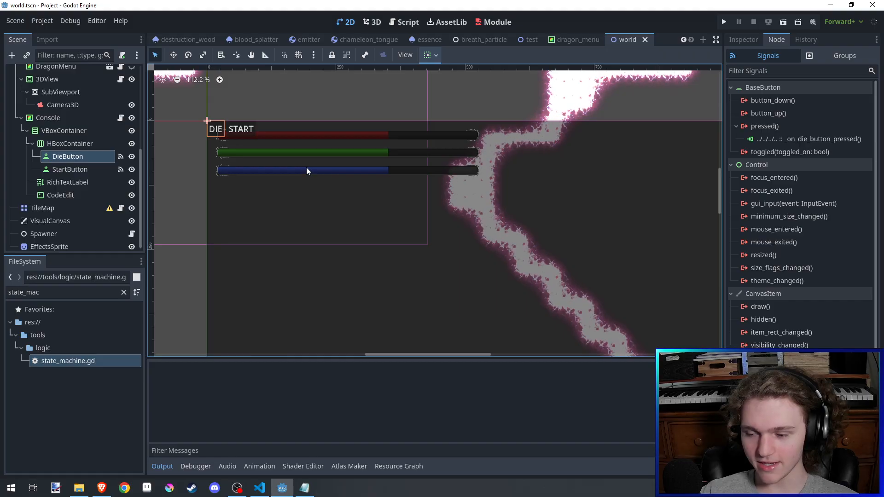
scroll(307, 171, down, 1)
scroll(309, 170, down, 1)
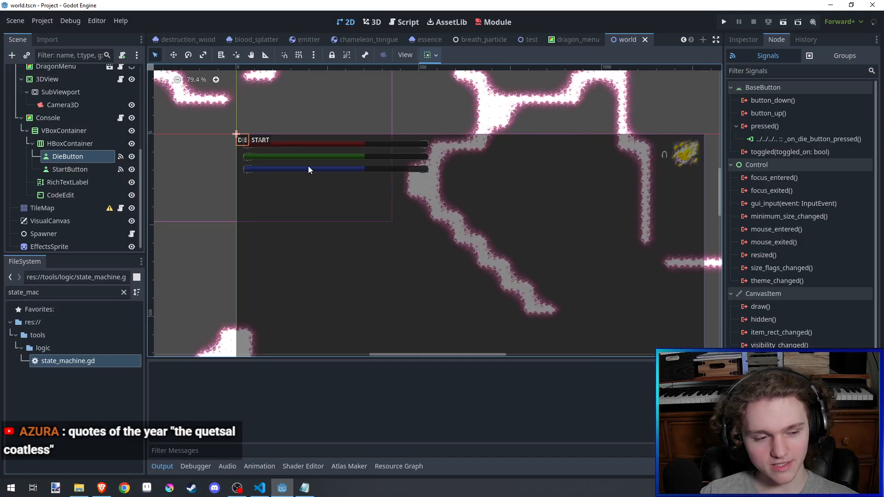
mouse_move(308, 169)
mouse_down()
mouse_move(327, 181)
mouse_move(320, 177)
mouse_up()
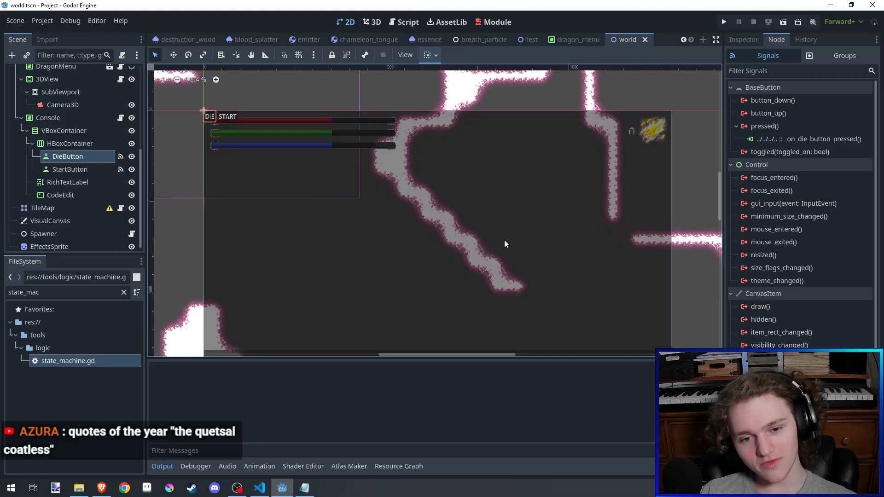
mouse_move(474, 232)
mouse_down()
mouse_move(454, 198)
mouse_move(469, 230)
mouse_up()
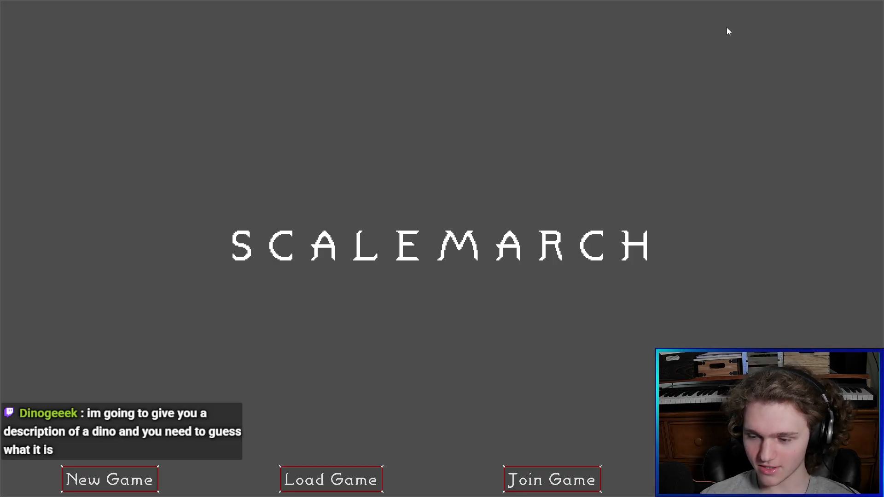
Step: Start a new game in the test run and try the console's Die button, closing the console to return to play
click(138, 480)
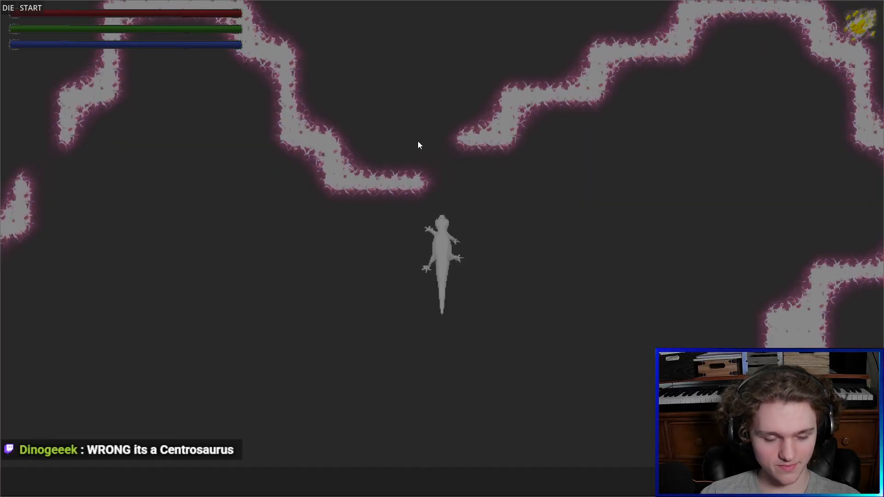
key(Escape)
key(Escape)
click(8, 14)
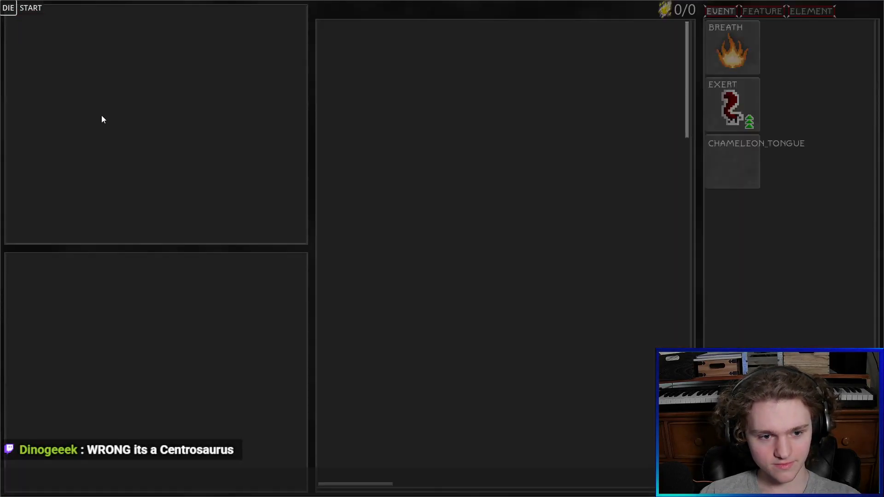
key(Escape)
key(Escape)
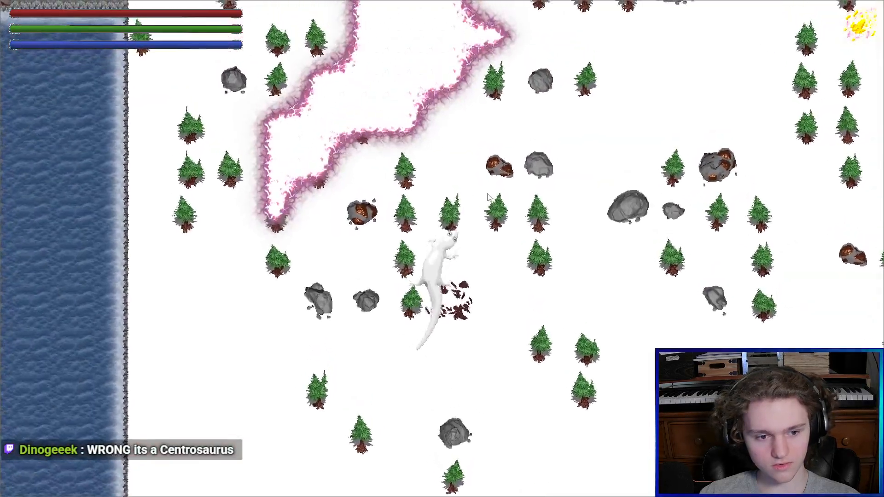
Step: Test the console's Start button during play, moving the dragon around before opening and after closing the console
key(a)
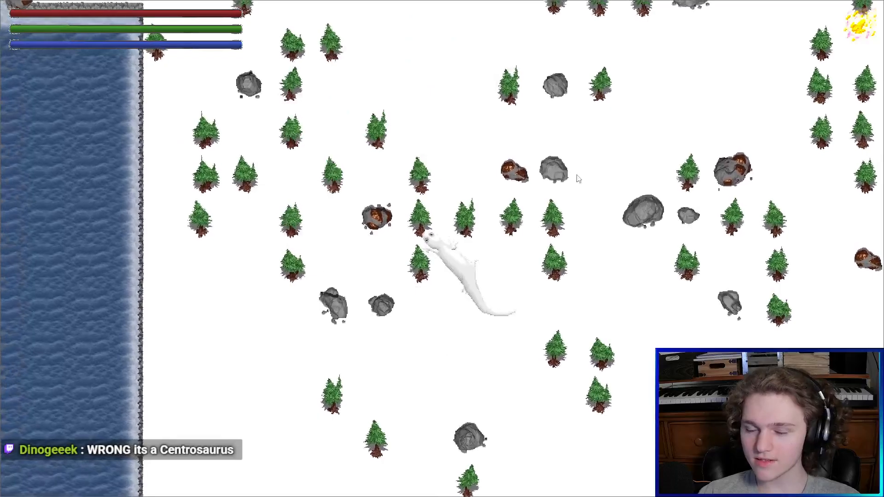
key(d)
key(w)
key(Escape)
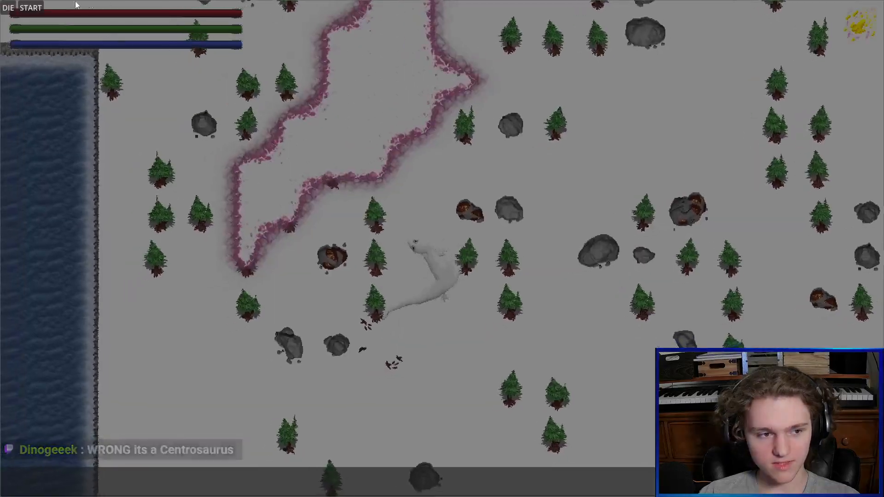
click(32, 10)
key(Escape)
key(w)
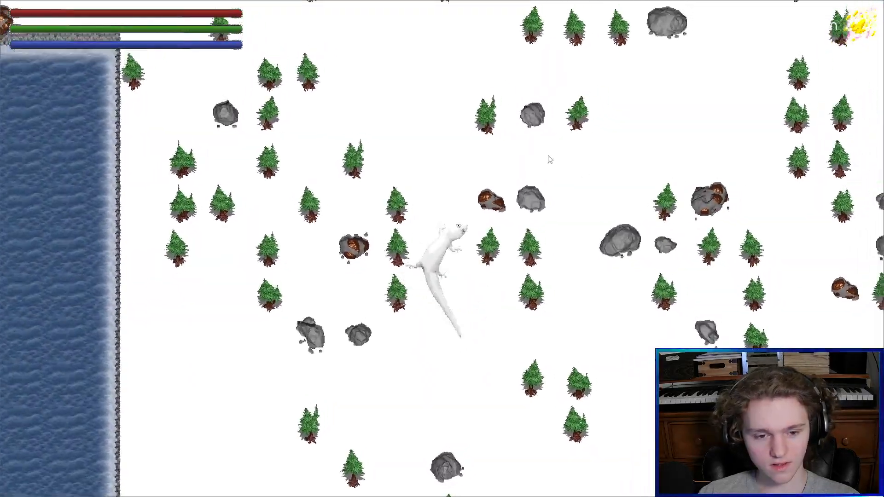
key(a)
key(w)
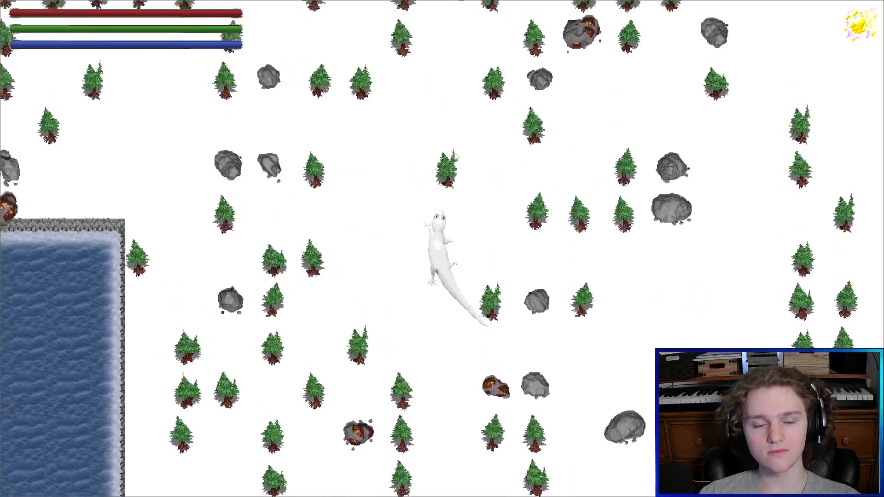
Step: Quit the running game and show the debugger's error list in Godot
key(alt+F4)
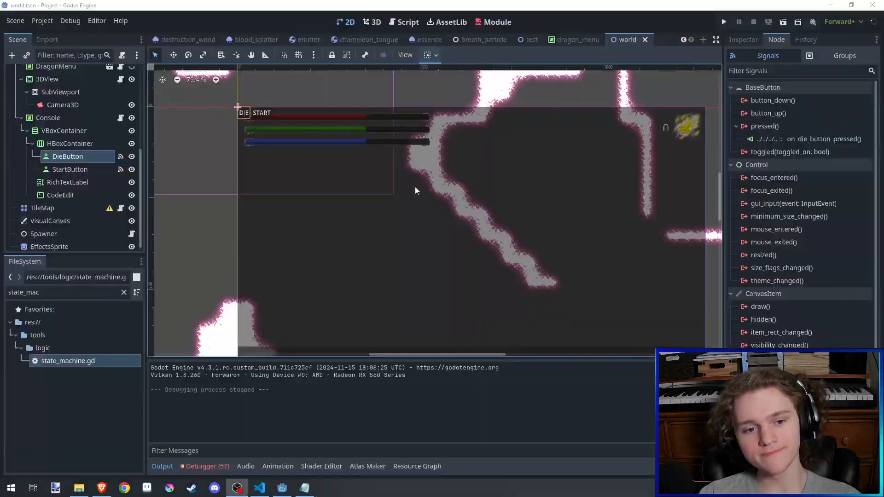
click(208, 466)
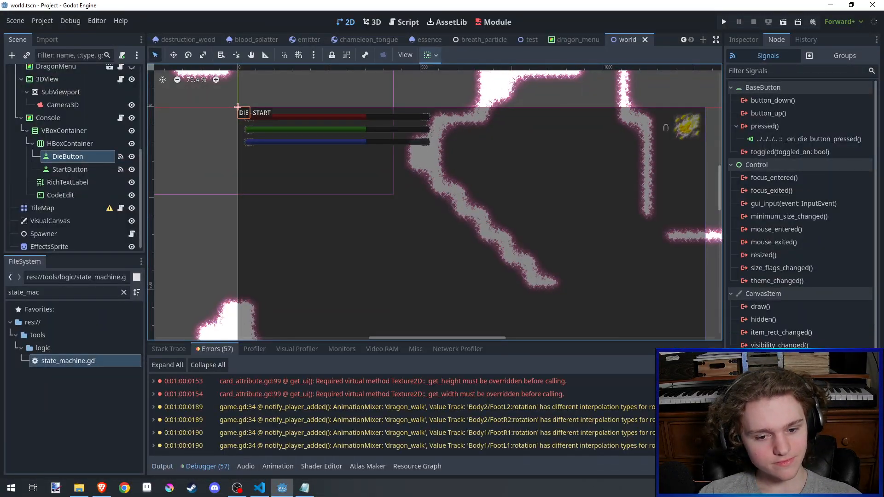
Step: Switch to VS Code, launch the Run Project (Dragon Game) debug configuration, and start a new game
click(260, 488)
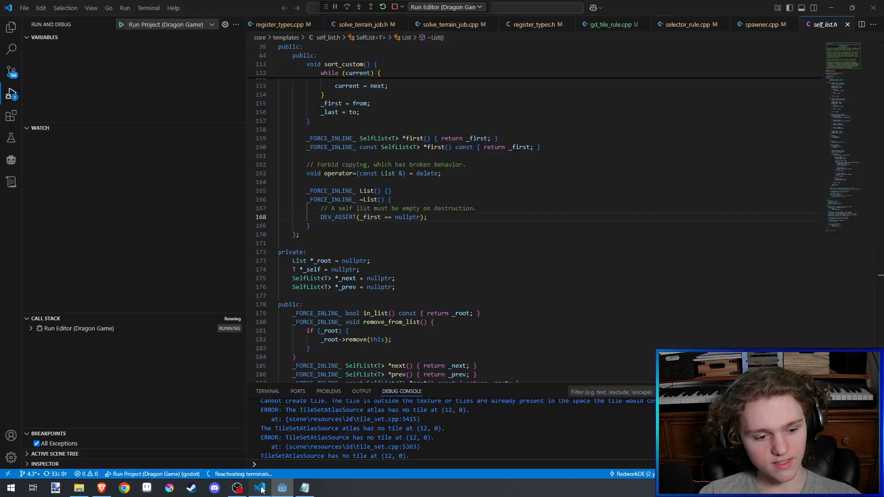
click(121, 25)
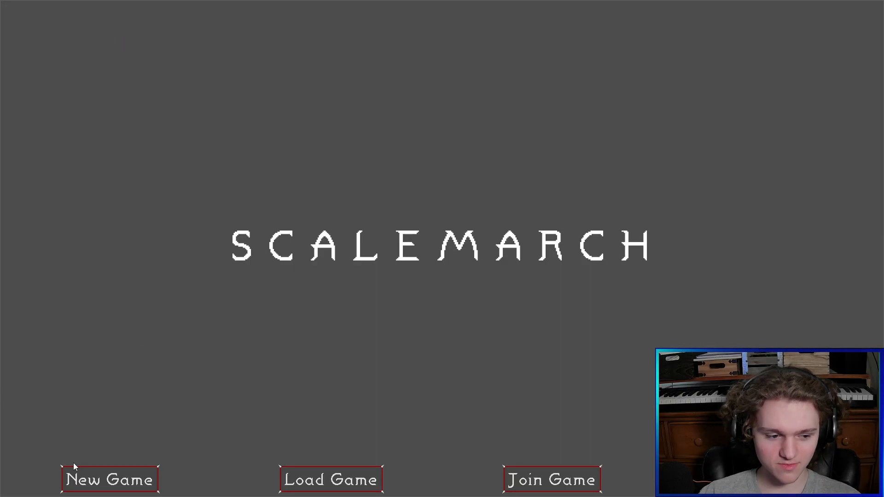
click(94, 470)
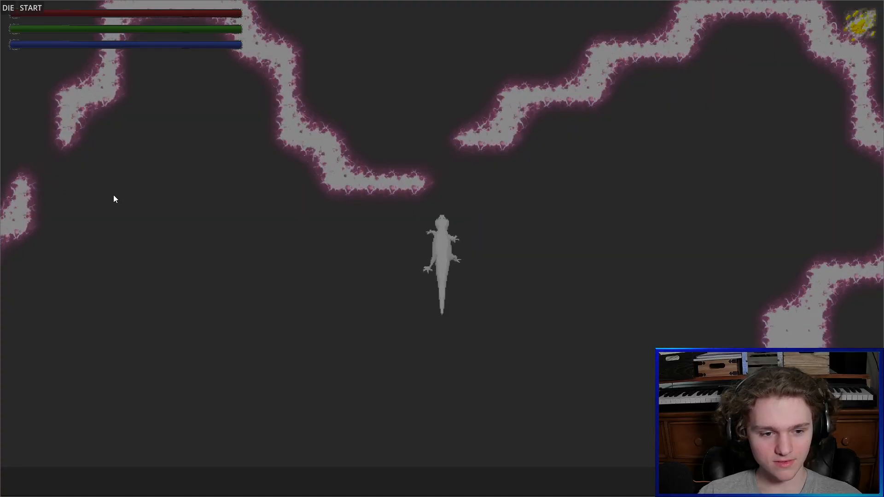
Step: Spawn in with the console's Start button and test opening and closing the console repeatedly during play
click(34, 13)
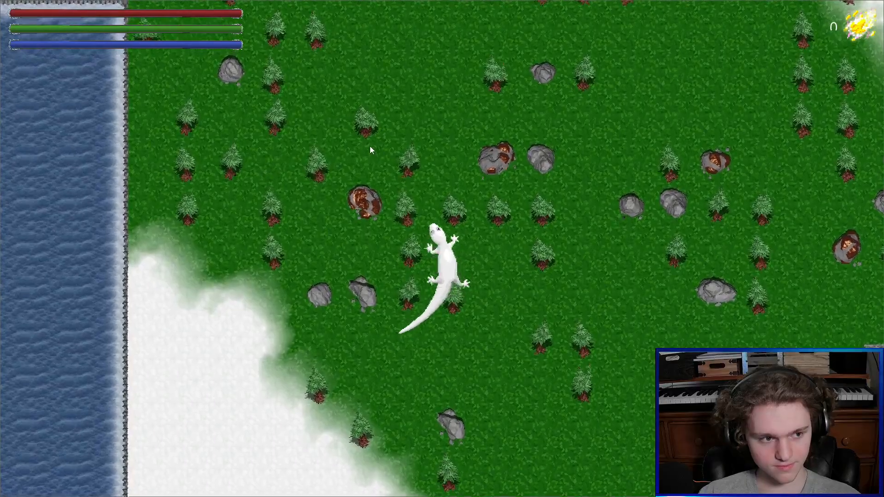
key(Escape)
key(Escape)
key(Escape)
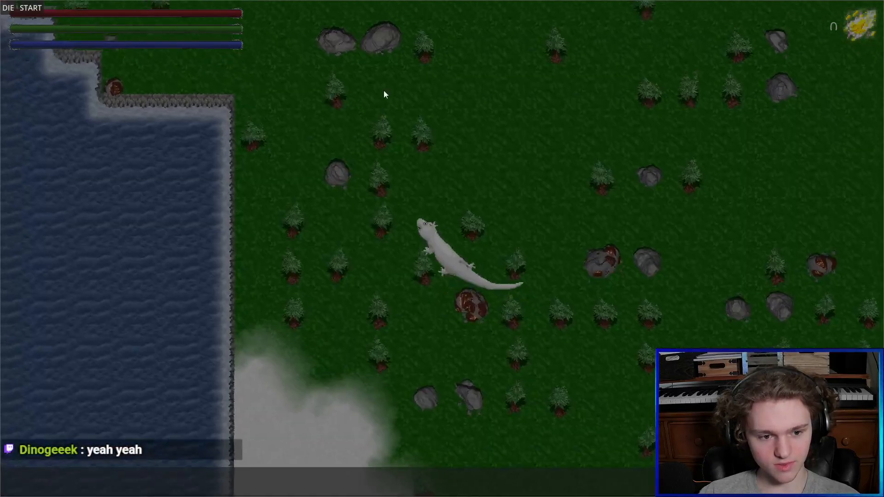
key(Escape)
key(Escape)
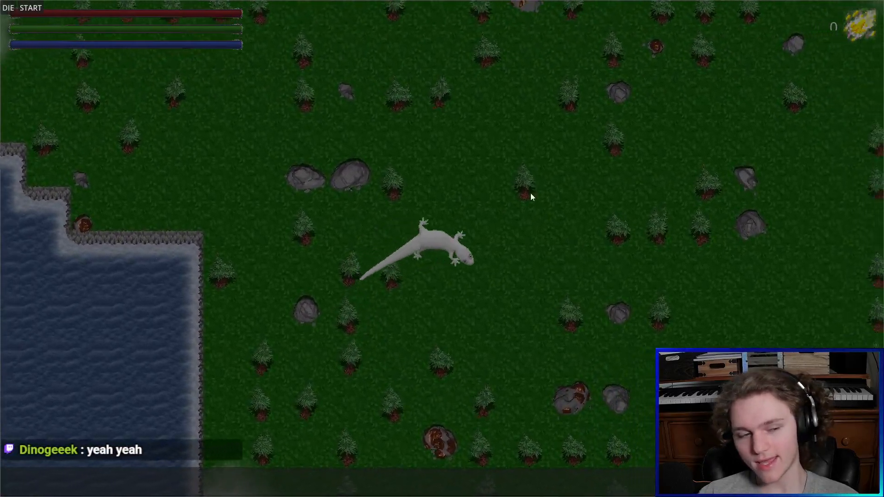
key(Escape)
key(Escape)
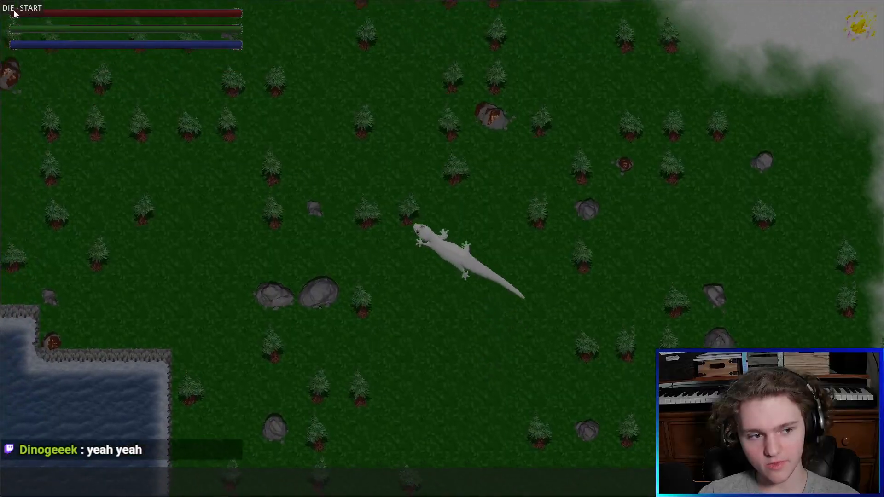
key(Escape)
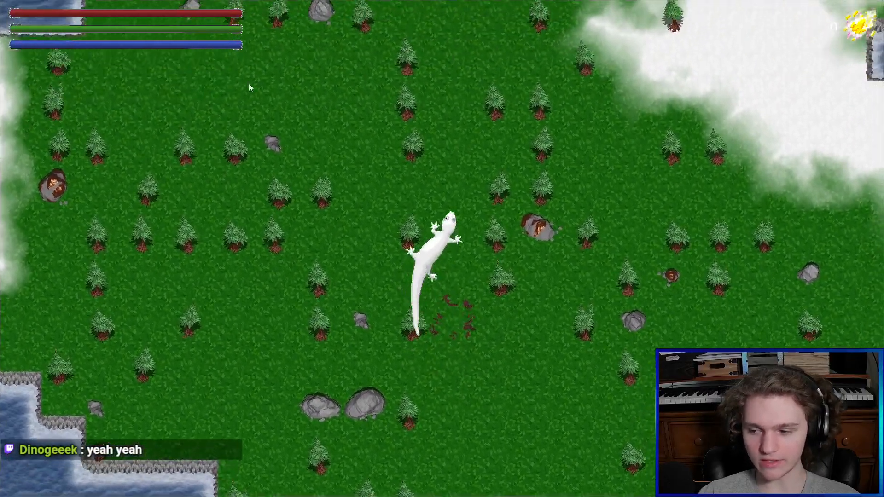
Step: Walk the dragon around the map across grass and snow to test movement with the console closed
key(a)
key(w)
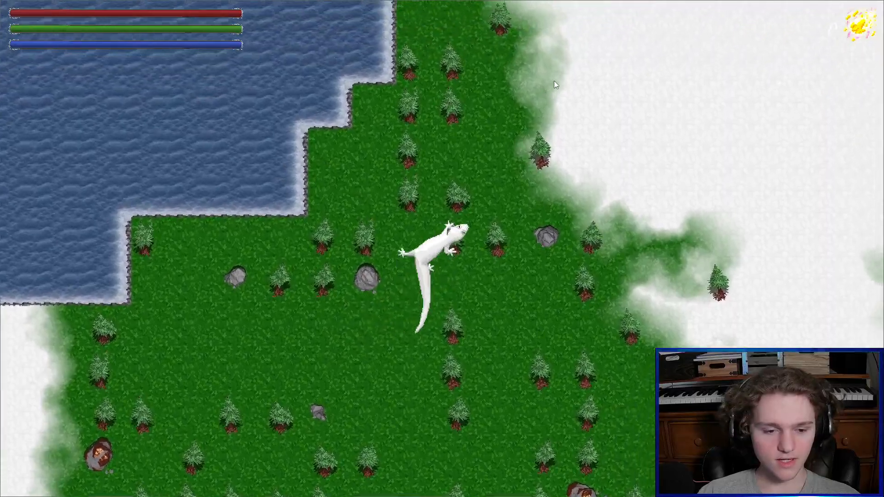
key(w)
key(d)
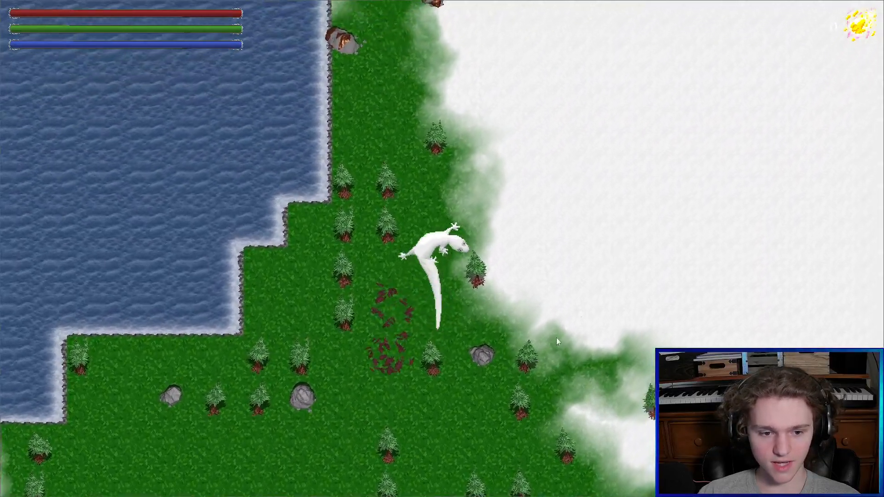
key(s)
key(a)
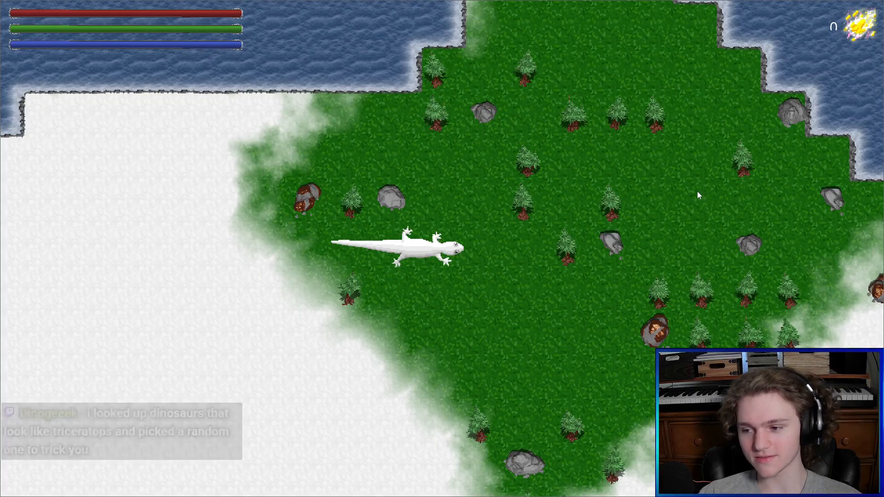
key(w)
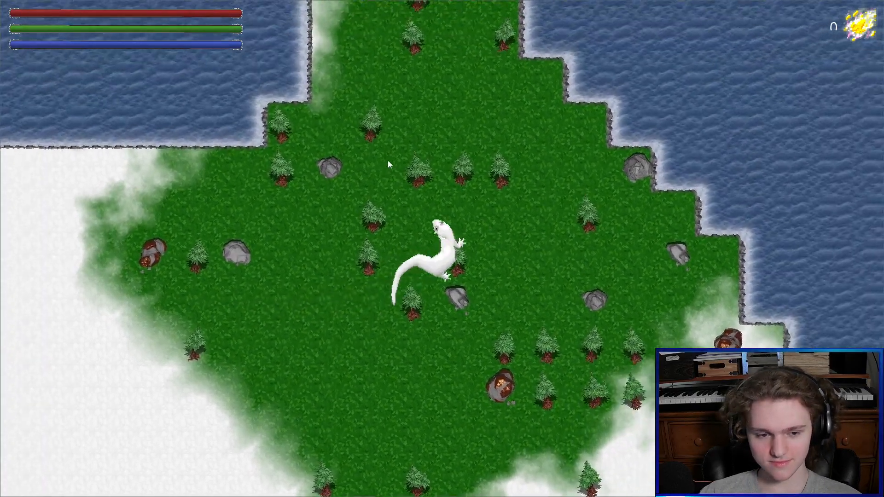
key(a)
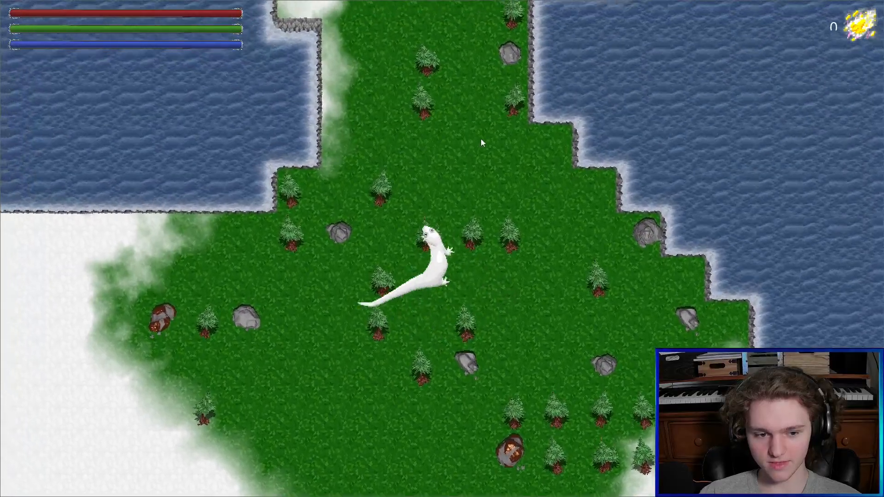
key(d)
key(w)
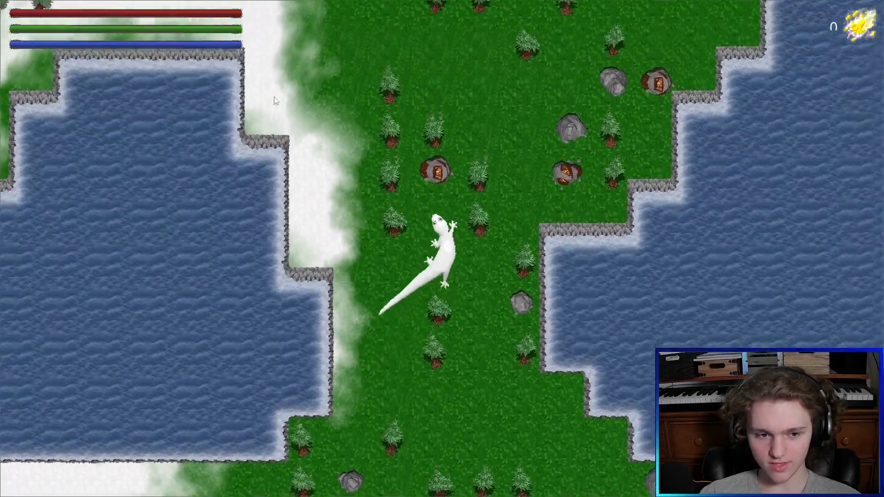
key(a)
key(w)
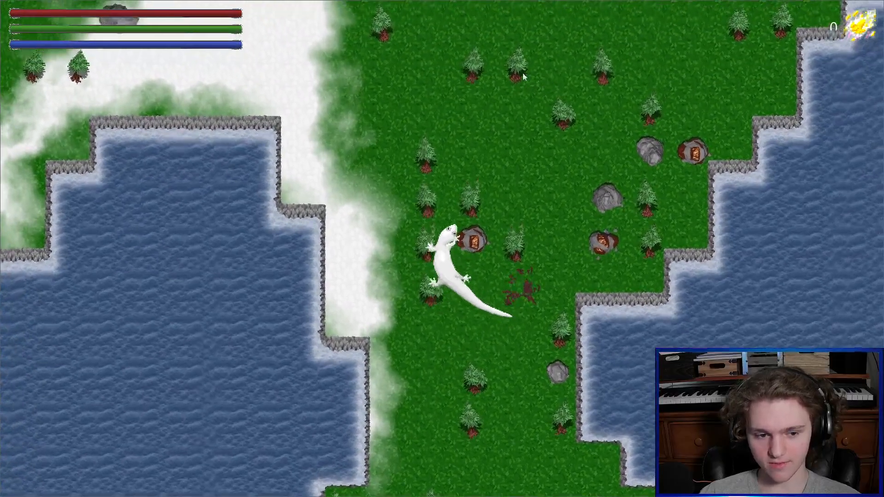
key(w)
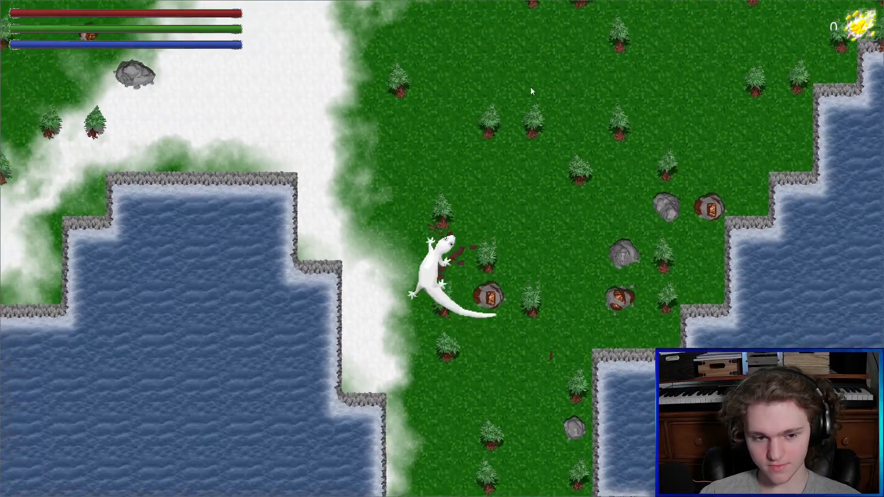
key(a)
key(d)
key(w)
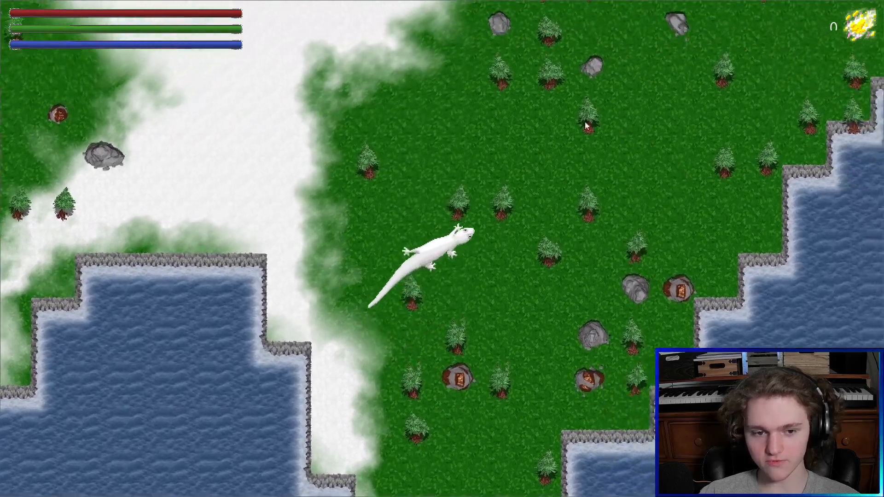
key(w)
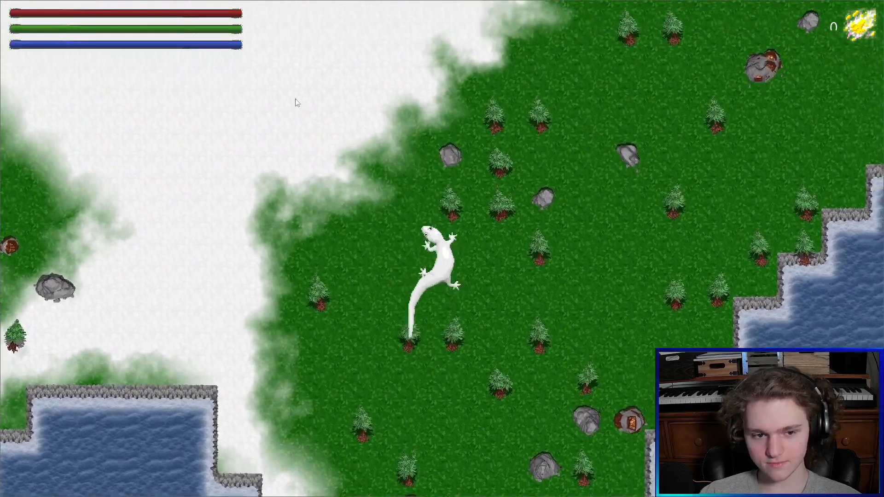
key(w)
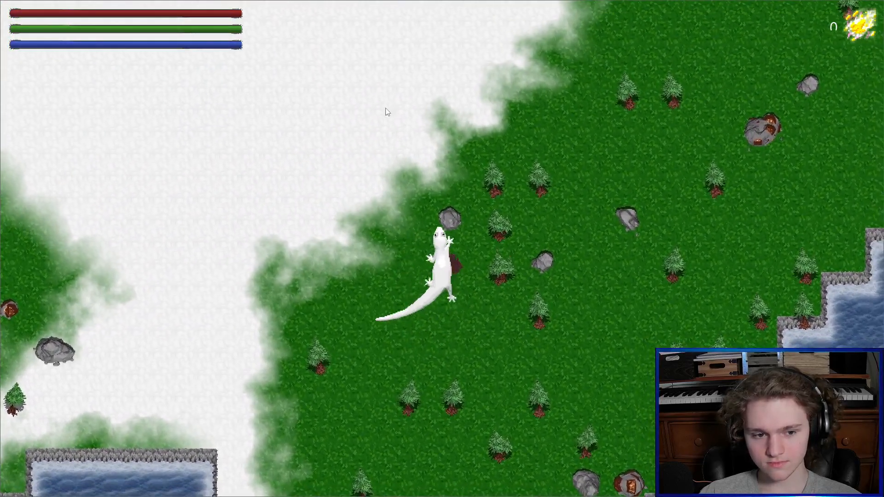
key(w)
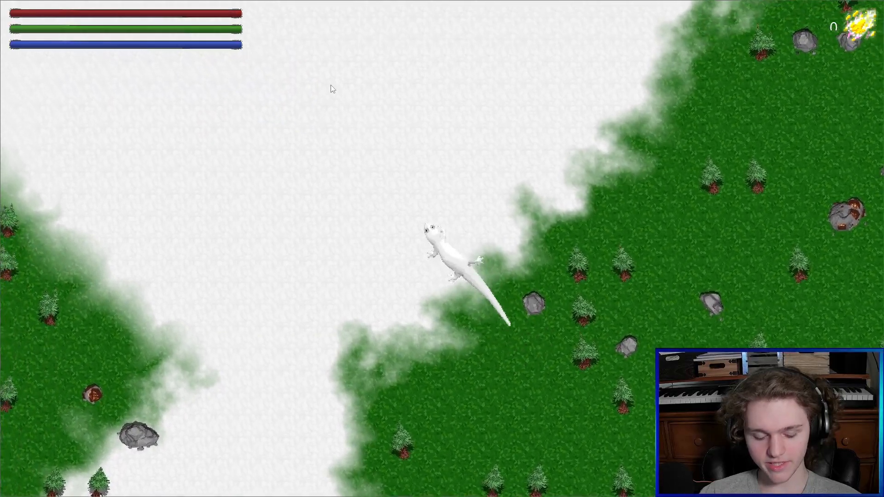
Step: Quit the running game and switch back to the Godot editor
key(Escape)
key(alt+F4)
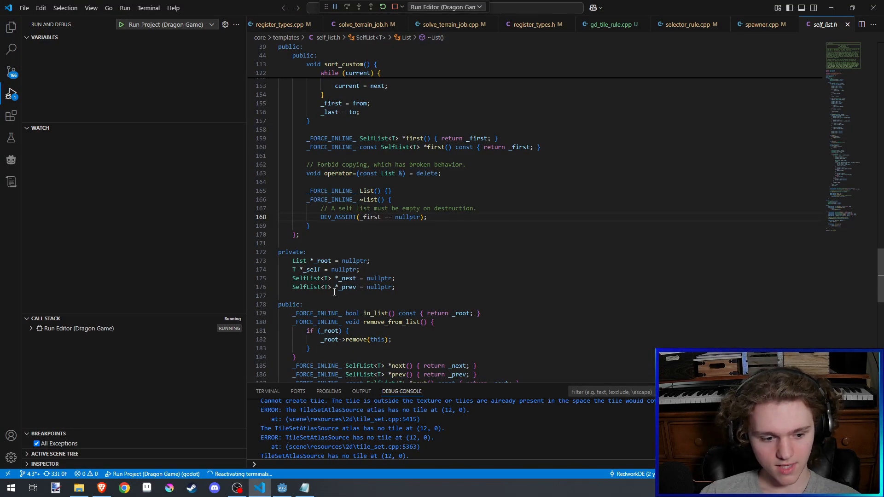
click(282, 489)
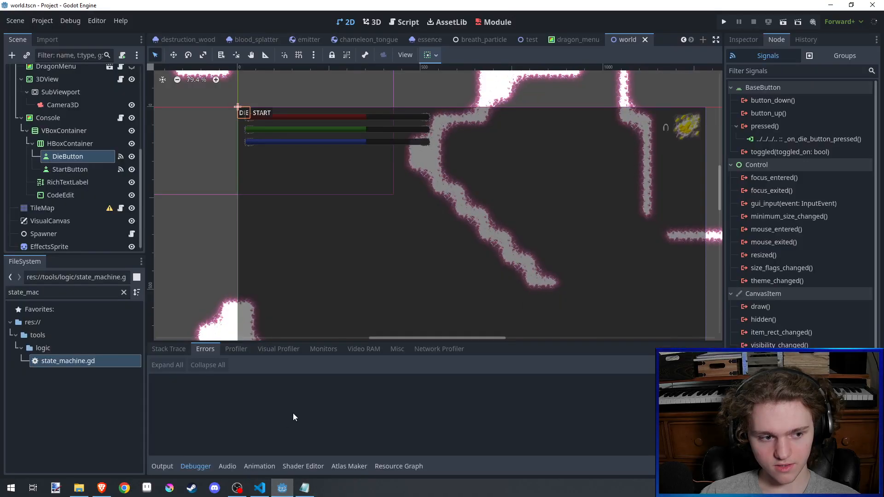
Step: Clear the FileSystem filter and show the tools/game_config folder in the system file manager
click(123, 293)
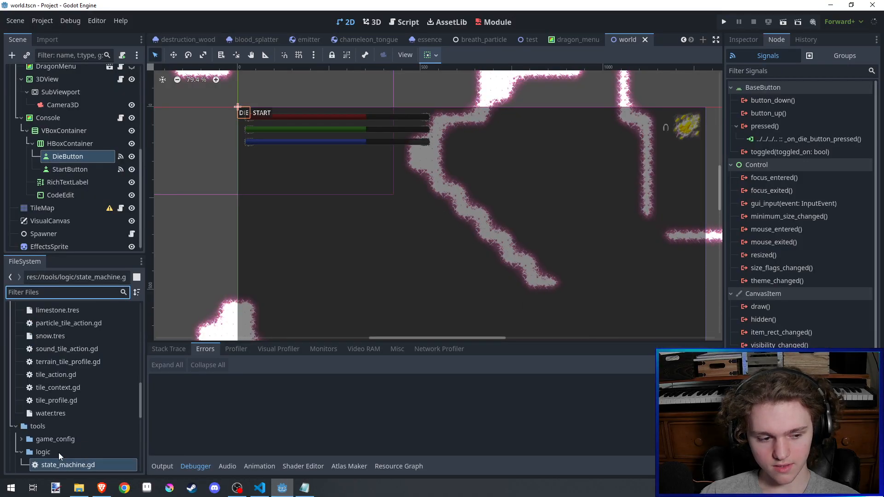
right_click(48, 443)
click(81, 473)
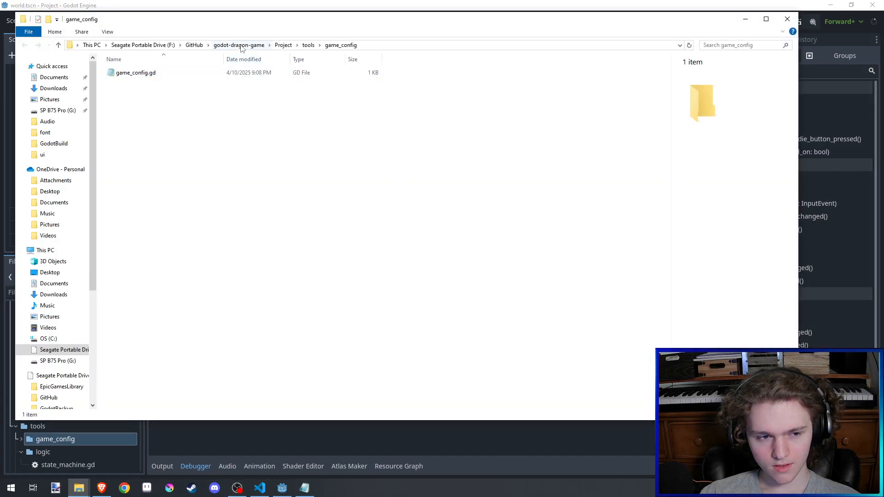
Step: Browse to the godot-dragon-game repository's Toolsets/font folder and open scalemarch_sans.aseprite in Aseprite
click(283, 45)
click(239, 45)
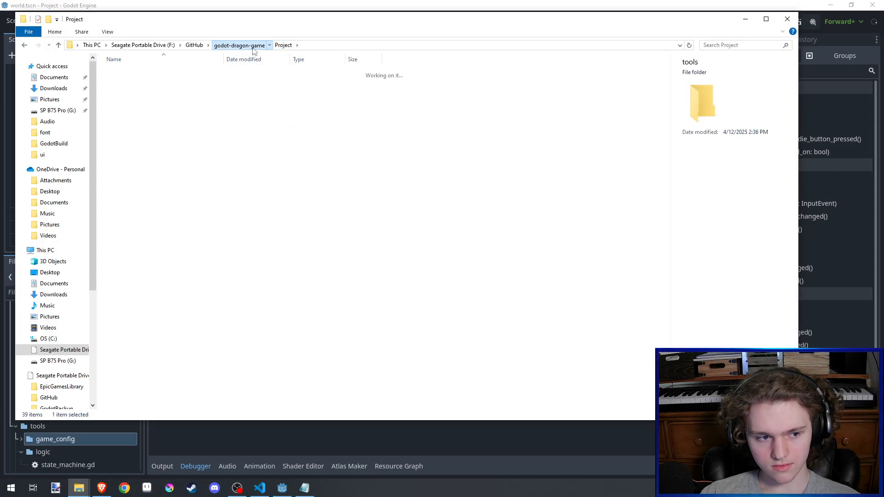
click(125, 92)
double_click(131, 94)
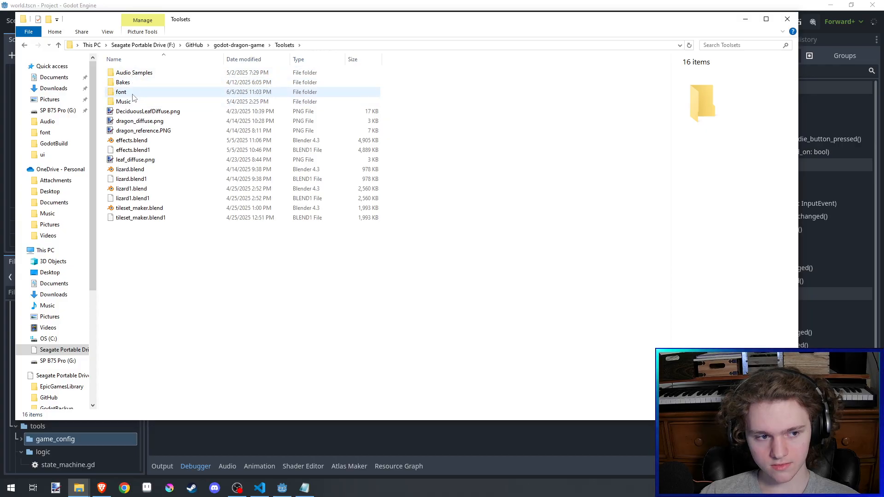
double_click(138, 92)
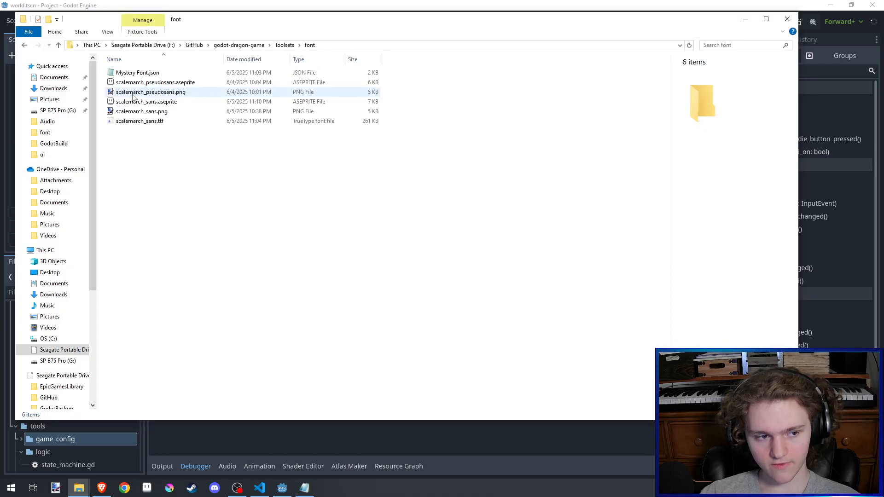
double_click(174, 102)
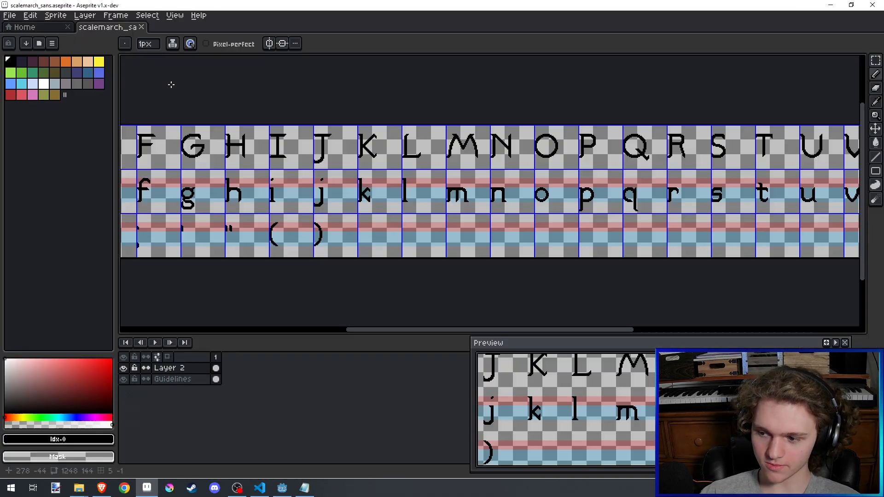
Step: Examine the uppercase, lowercase and punctuation rows of the font sheet
scroll(476, 212, down, 3)
scroll(415, 210, up, 3)
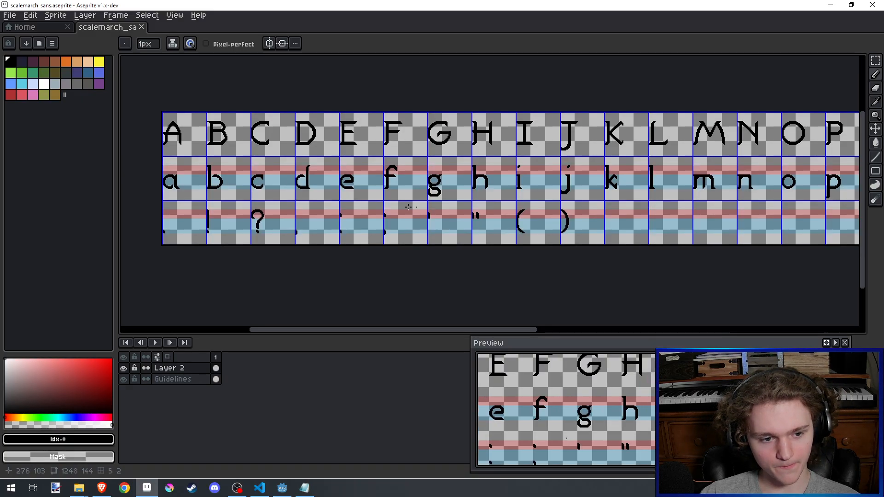
scroll(391, 207, left, 3)
scroll(402, 223, up, 4)
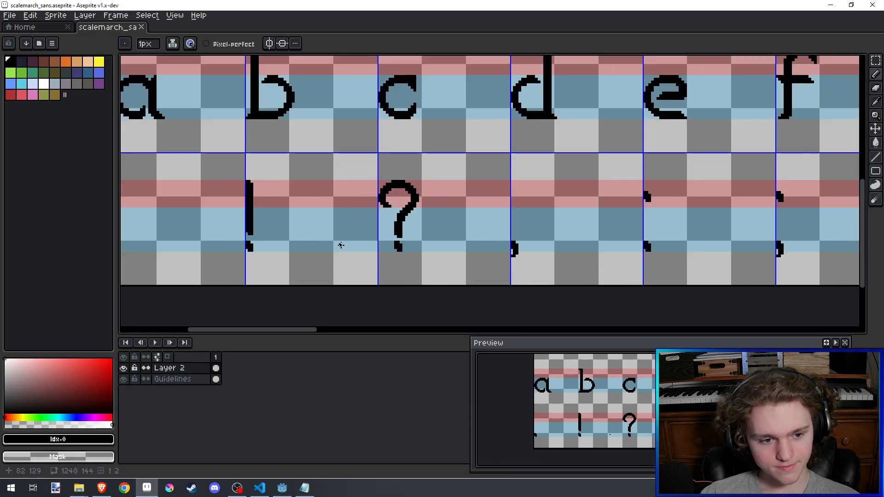
scroll(339, 244, down, 7)
scroll(341, 237, up, 3)
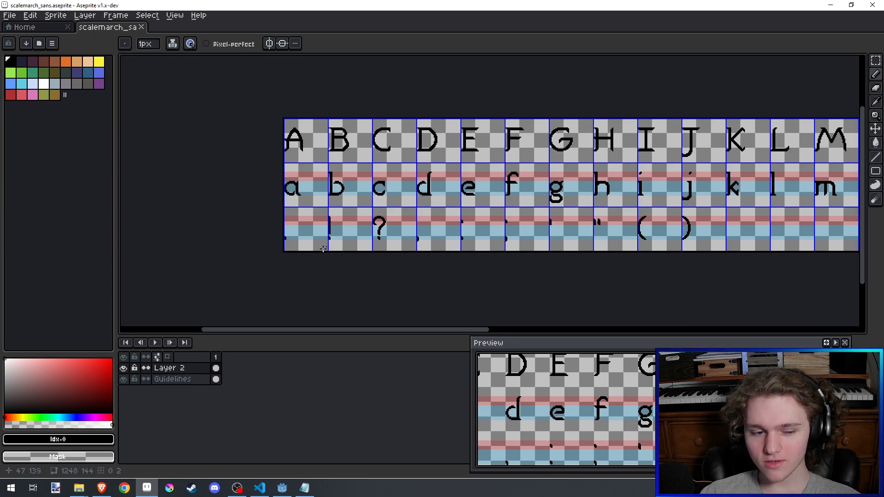
scroll(363, 232, up, 3)
scroll(181, 122, down, 3)
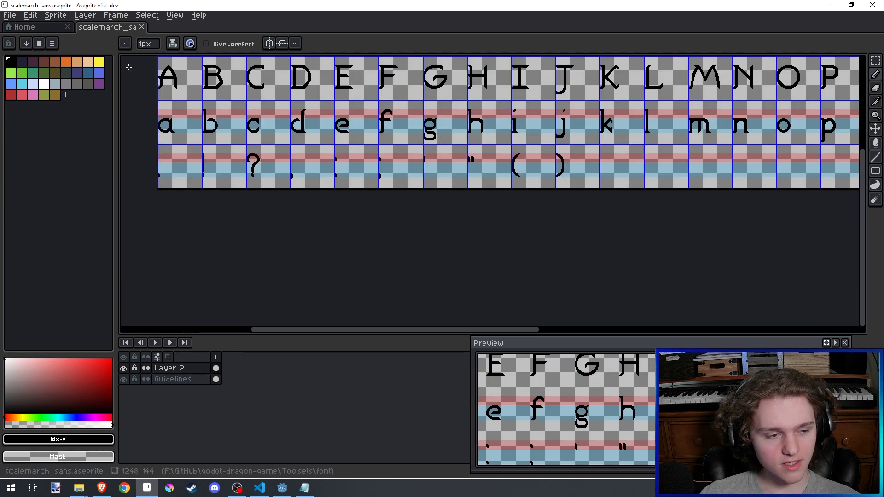
Step: Set the canvas height to 192 px with the existing content anchored at the top, adding a row below the punctuation
click(113, 18)
mouse_move(65, 19)
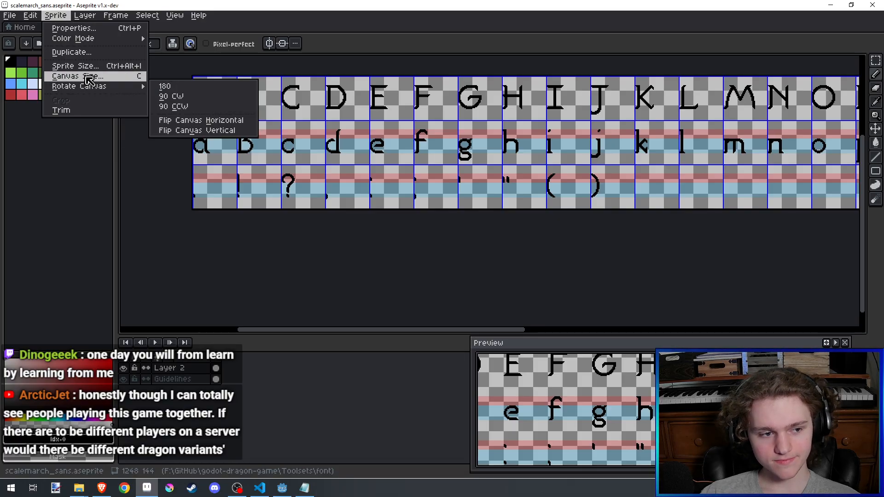
click(89, 77)
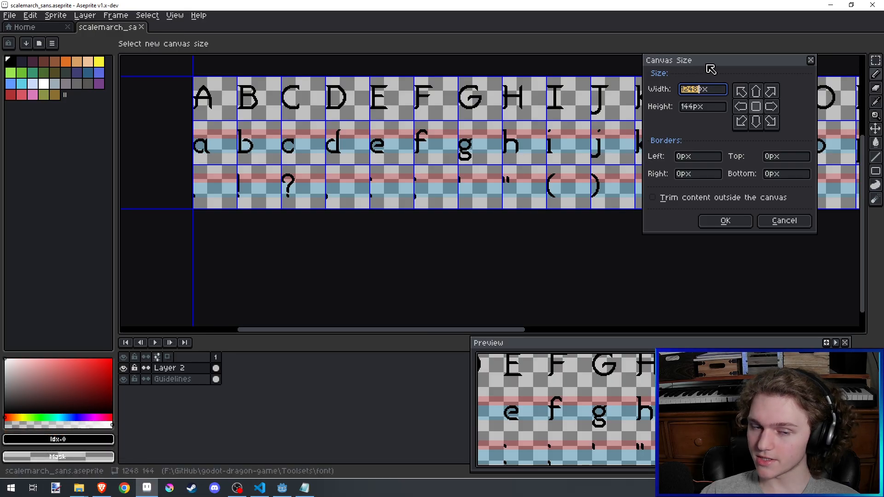
drag(711, 69, 675, 91)
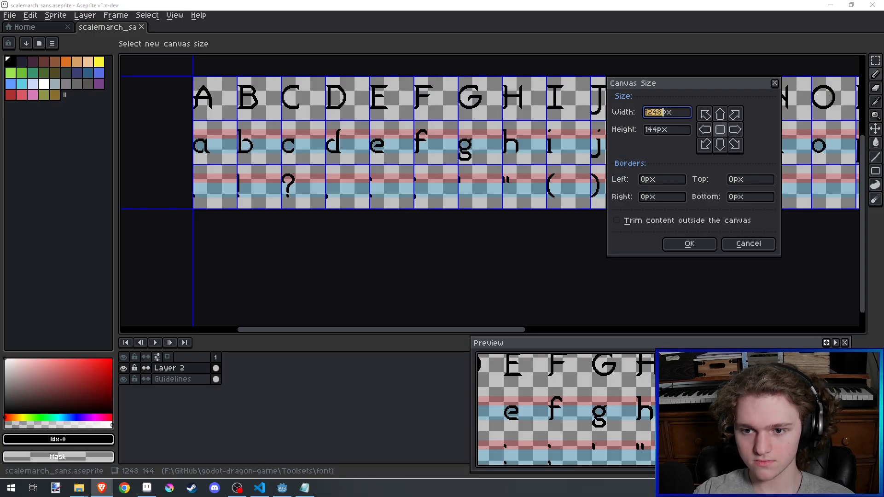
click(659, 131)
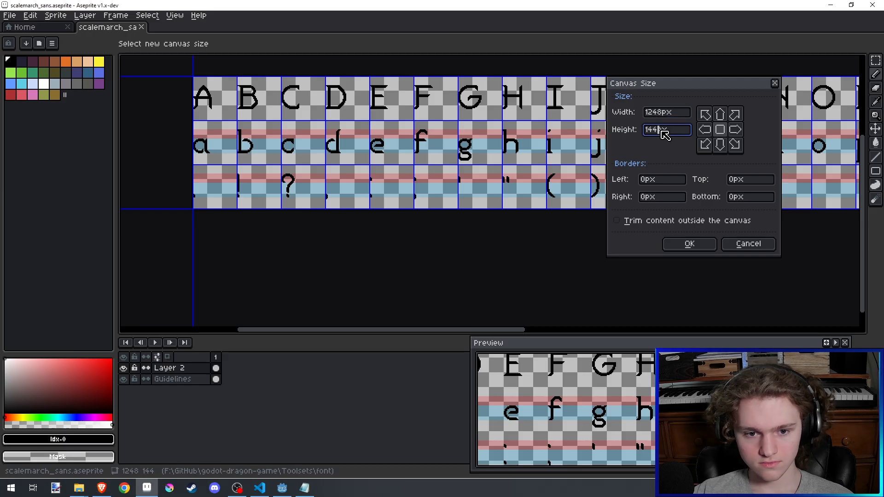
click(720, 114)
double_click(668, 130)
text(192)
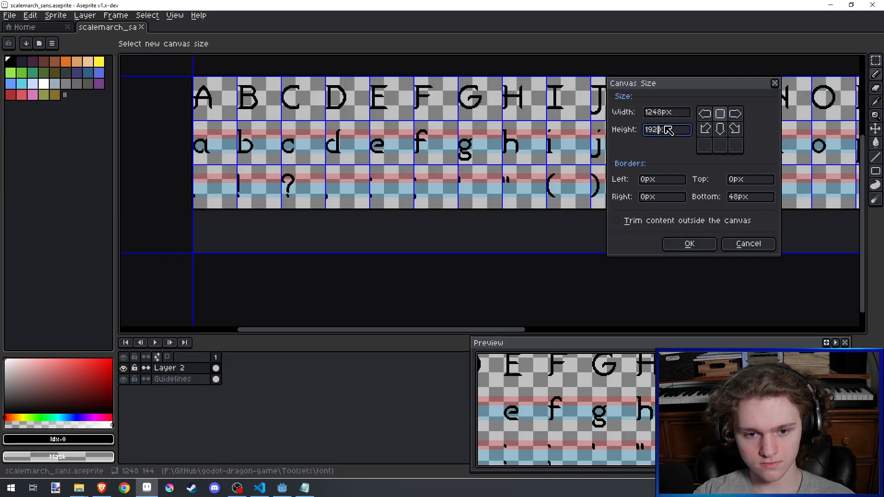
key(Return)
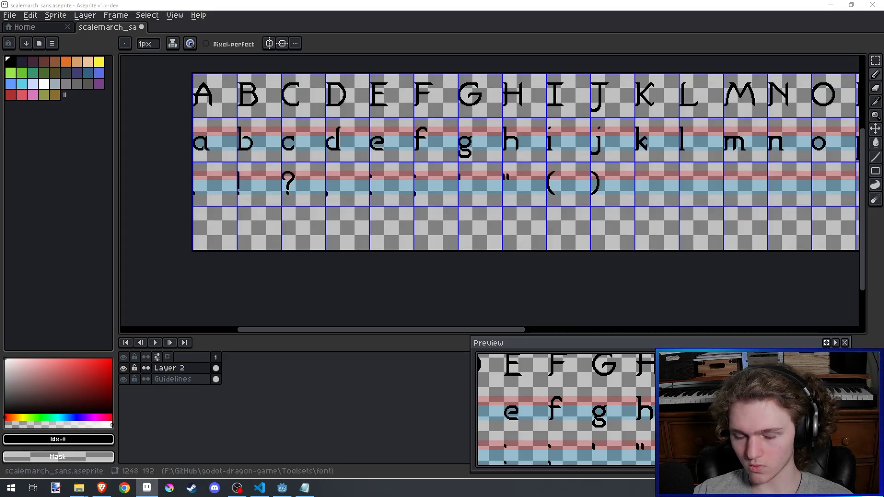
Step: Choose the Rectangular Marquee tool and make the Guidelines layer active
scroll(474, 179, down, 3)
scroll(474, 179, up, 3)
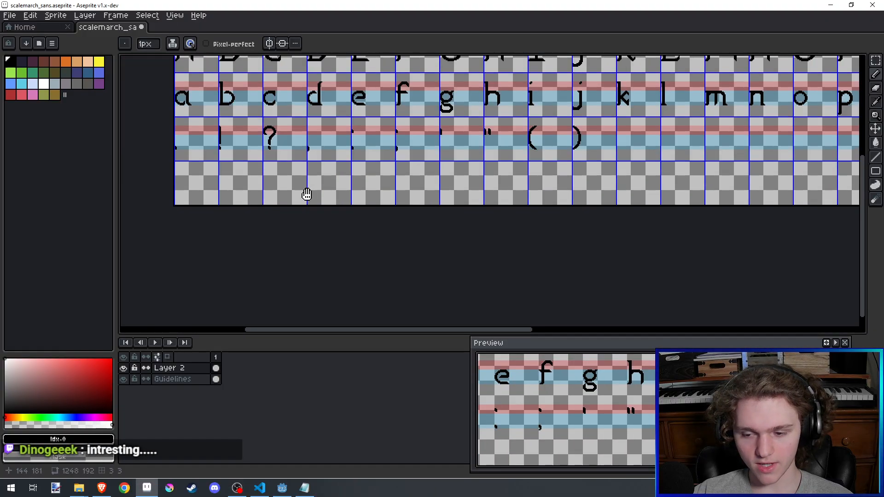
scroll(472, 181, down, 3)
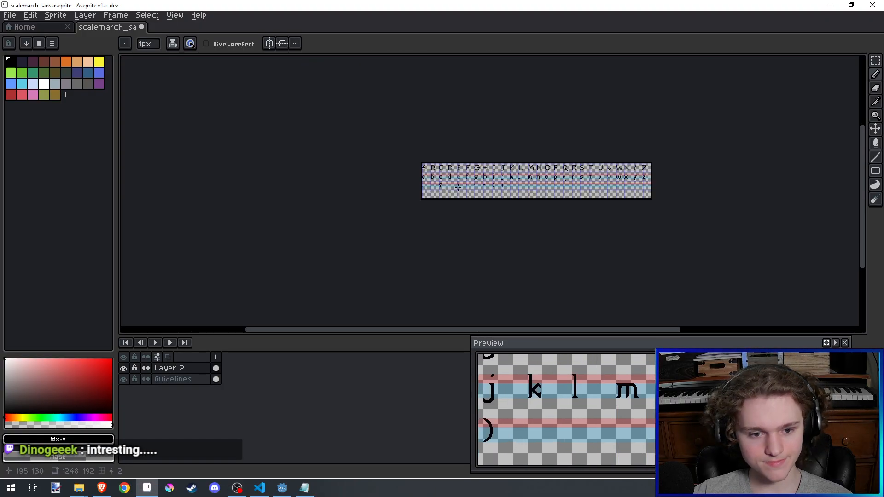
scroll(472, 181, up, 3)
scroll(472, 181, down, 1)
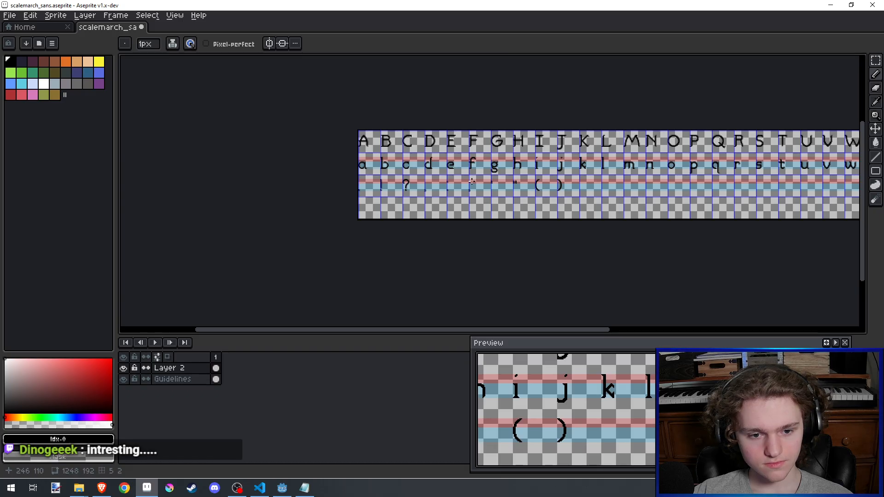
click(876, 61)
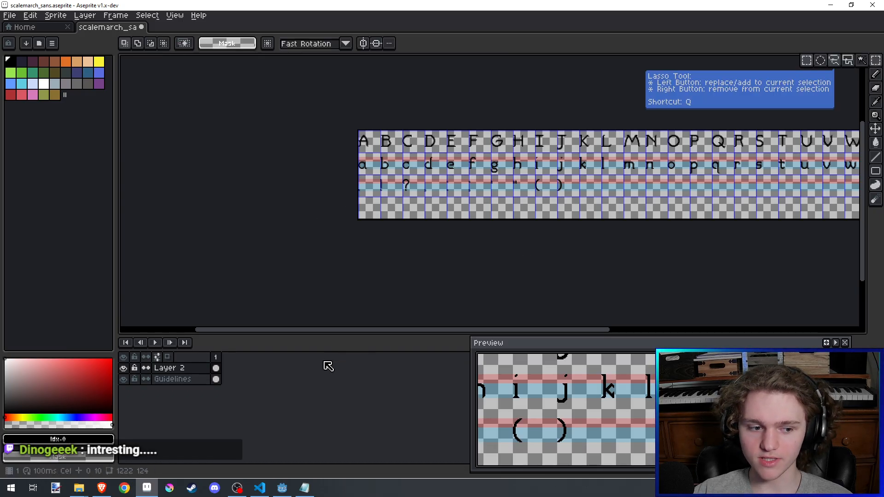
scroll(330, 179, up, 2)
scroll(367, 185, down, 1)
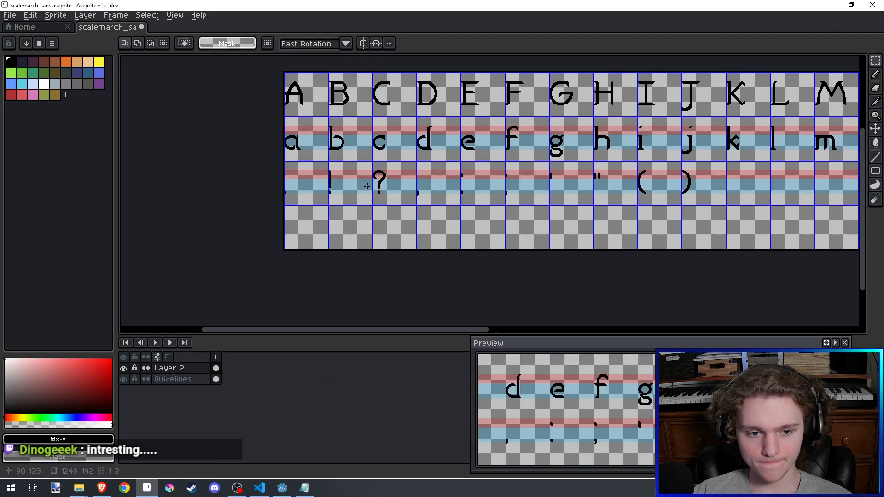
click(173, 379)
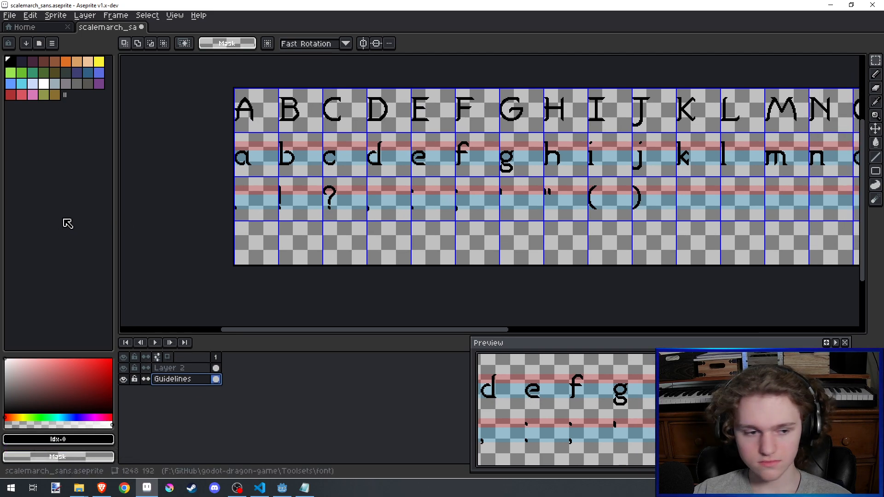
scroll(240, 198, up, 8)
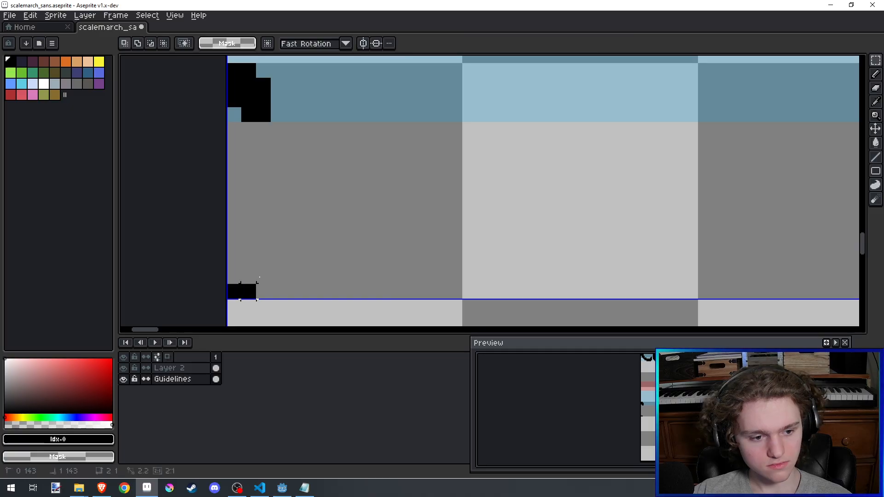
scroll(249, 291, down, 8)
scroll(558, 251, up, 6)
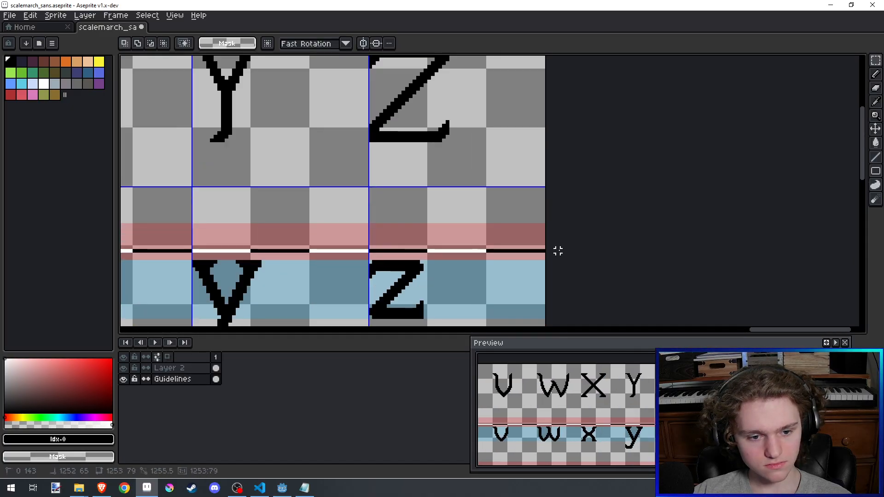
scroll(558, 251, down, 6)
scroll(560, 249, up, 3)
scroll(559, 246, down, 3)
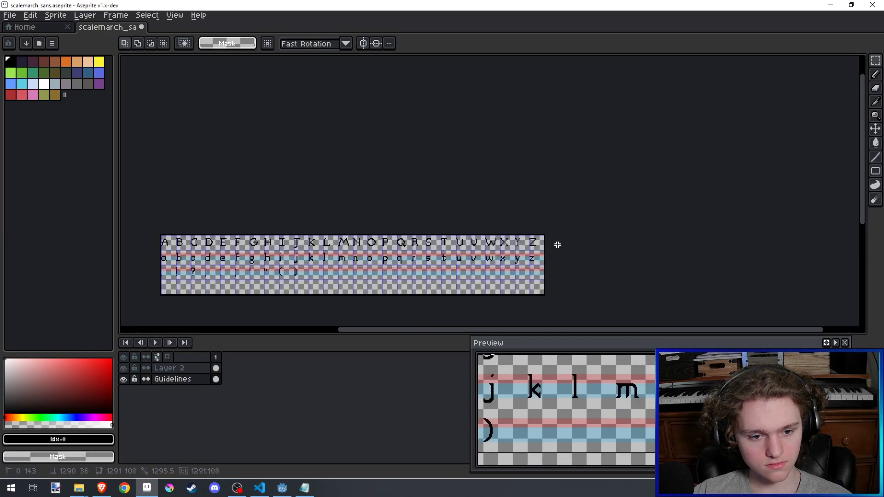
drag(557, 245, 234, 231)
drag(243, 226, 331, 200)
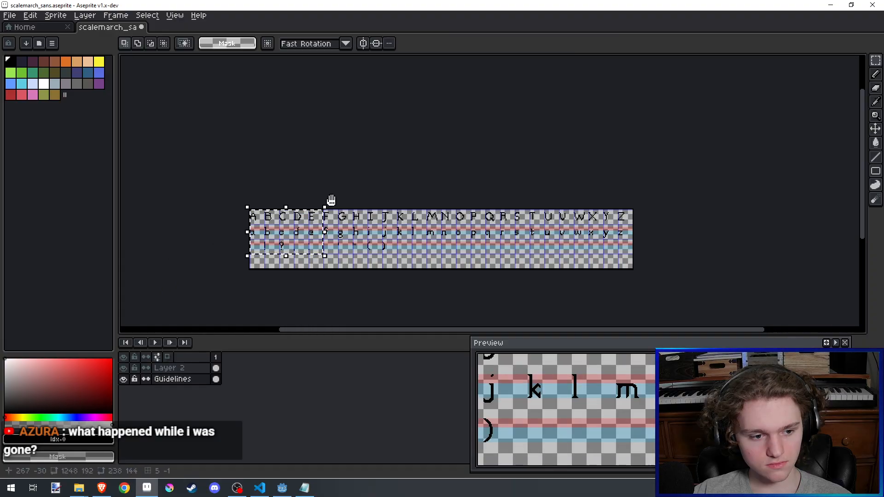
scroll(294, 239, up, 4)
drag(295, 239, 448, 206)
drag(249, 220, 345, 219)
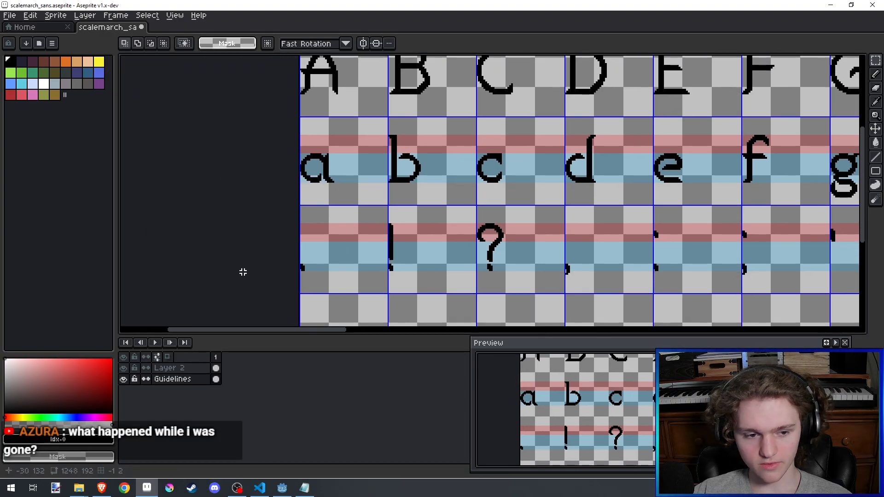
Step: Copy the punctuation row's full-width 1248 × 48 px guideline bands into the empty row beneath it and save the sheet
scroll(300, 295, up, 8)
drag(297, 295, 482, 222)
scroll(477, 224, down, 5)
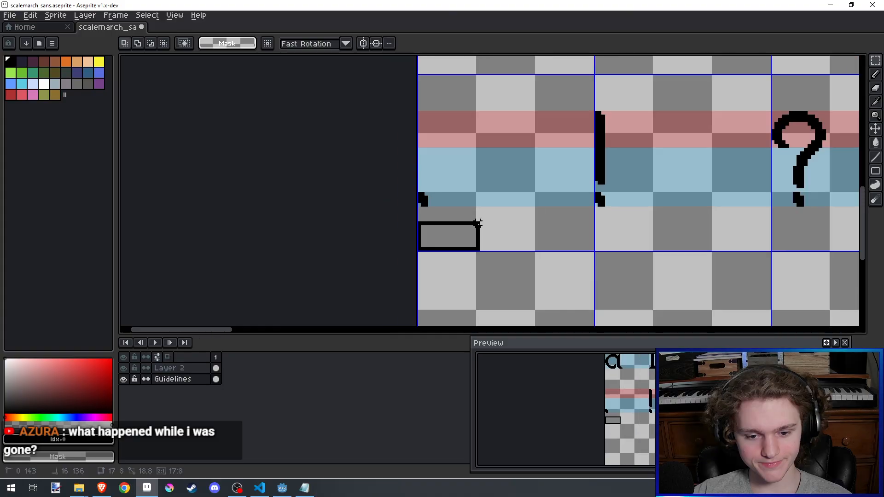
scroll(478, 224, down, 5)
scroll(760, 232, up, 4)
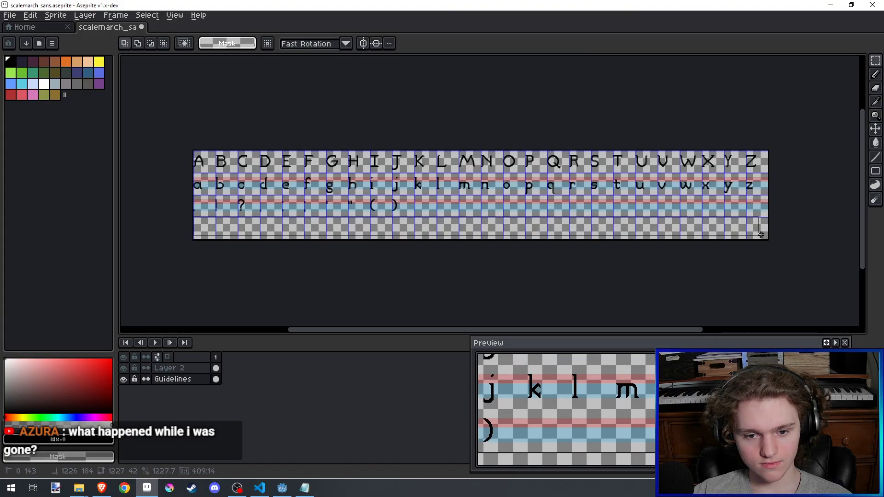
scroll(788, 164, down, 3)
scroll(788, 156, up, 2)
scroll(788, 156, up, 3)
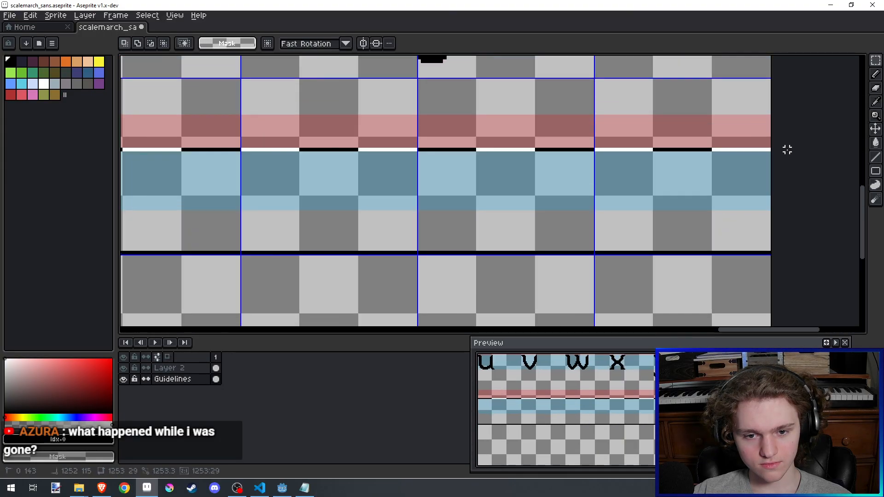
scroll(787, 147, down, 2)
scroll(792, 129, up, 1)
drag(796, 109, 798, 101)
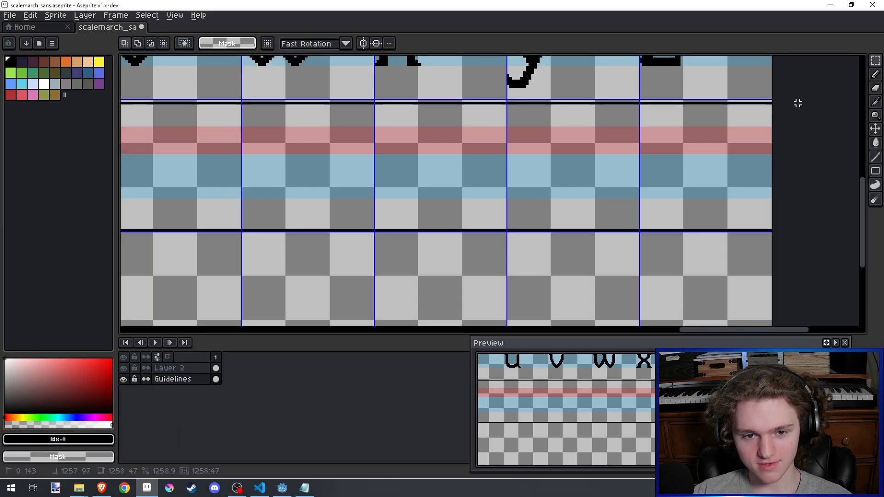
scroll(369, 164, down, 5)
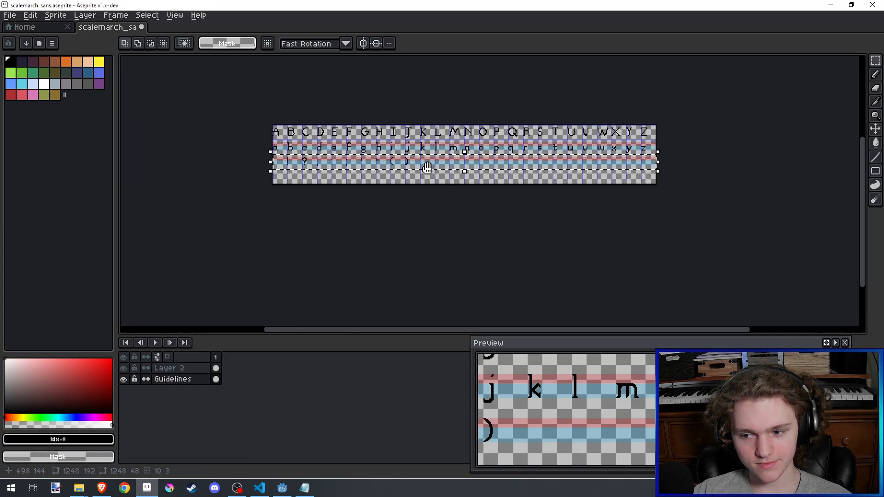
scroll(482, 164, left, 3)
scroll(422, 136, up, 5)
scroll(423, 137, right, 3)
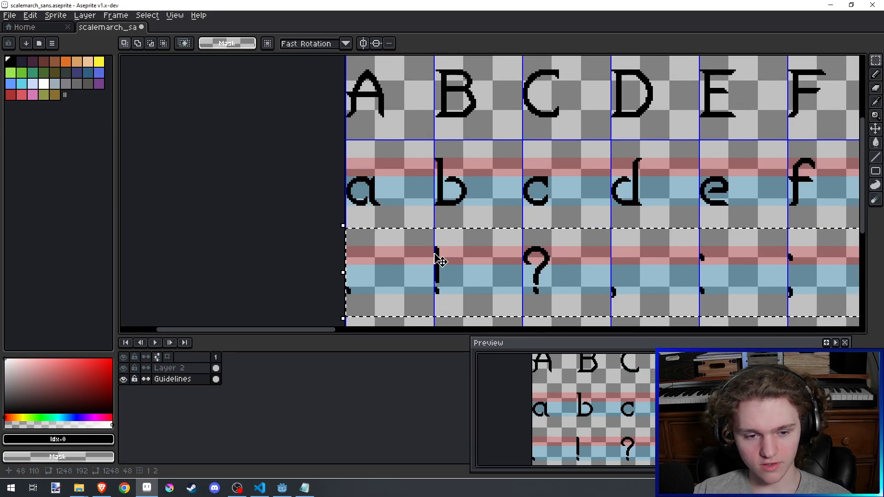
drag(429, 255, 407, 161)
scroll(450, 207, up, 3)
scroll(444, 180, up, 2)
key(Return)
scroll(405, 159, down, 3)
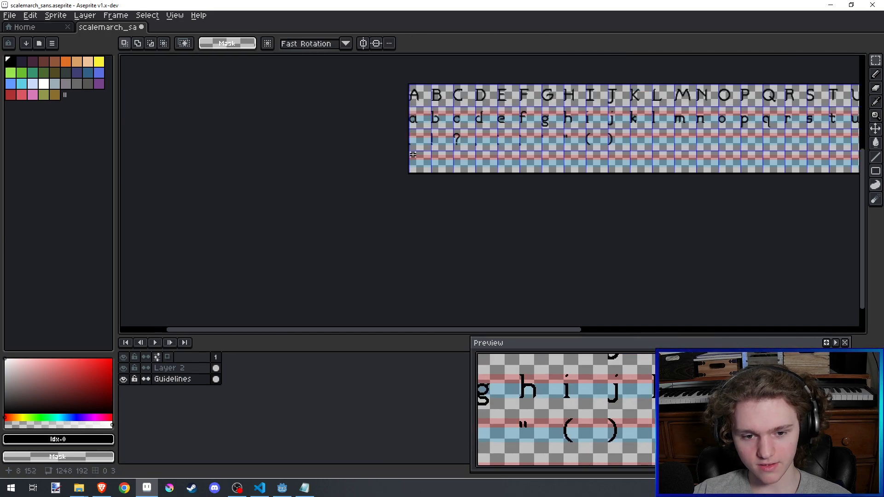
key(ctrl+s)
Step: On Layer 2, move the 480 × 48 px block of punctuation characters down one row into the bottom row and deselect it
scroll(428, 150, up, 3)
key(alt+Up)
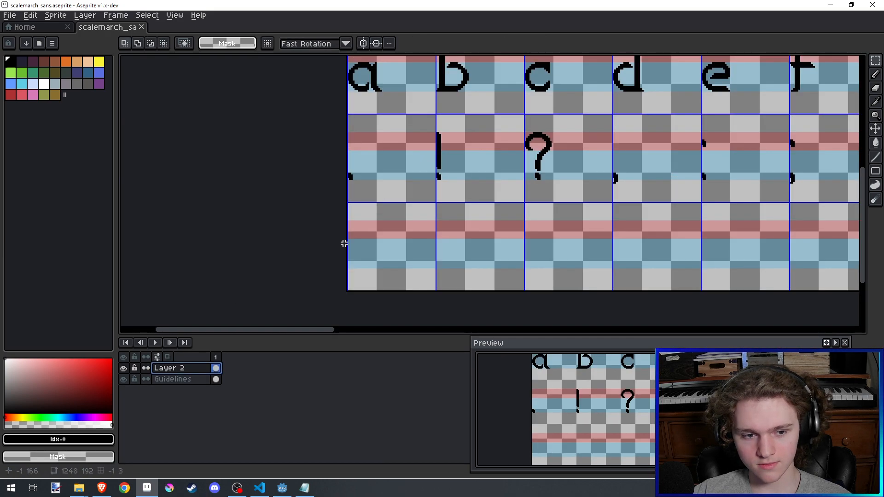
scroll(687, 113, up, 1)
scroll(545, 168, down, 1)
scroll(545, 168, down, 3)
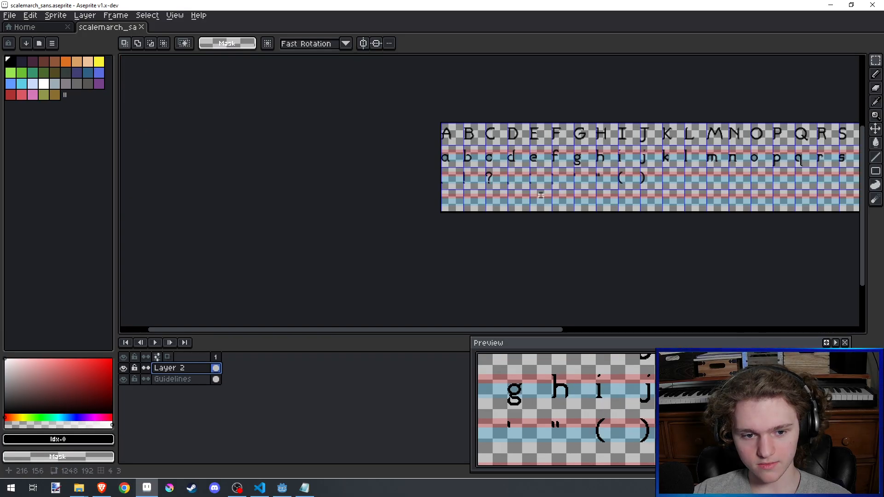
scroll(785, 124, up, 3)
drag(784, 124, 567, 161)
scroll(762, 140, up, 2)
drag(762, 140, 640, 162)
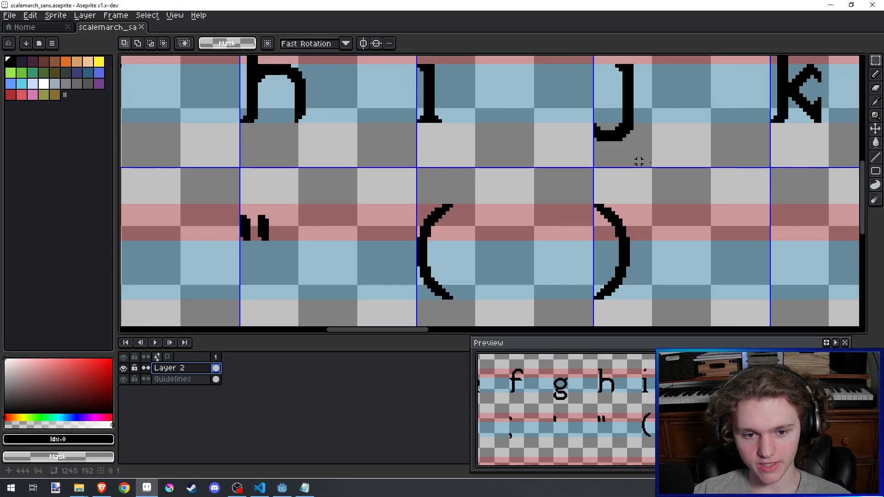
scroll(746, 176, up, 4)
scroll(708, 199, down, 4)
drag(778, 164, 424, 226)
scroll(708, 199, down, 4)
scroll(632, 205, up, 1)
scroll(419, 189, up, 3)
scroll(422, 212, up, 2)
scroll(466, 145, down, 2)
scroll(444, 201, up, 2)
scroll(426, 291, down, 2)
scroll(429, 266, up, 2)
scroll(525, 182, down, 1)
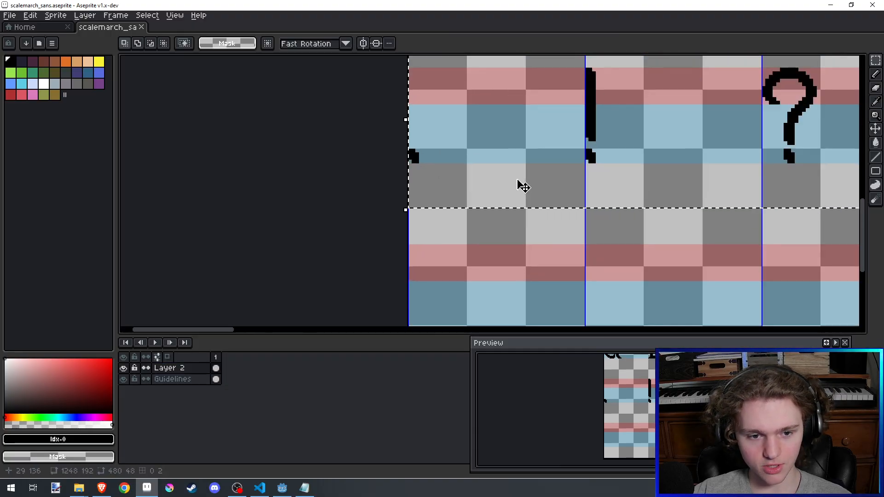
drag(519, 186, 490, 242)
key(ctrl+d)
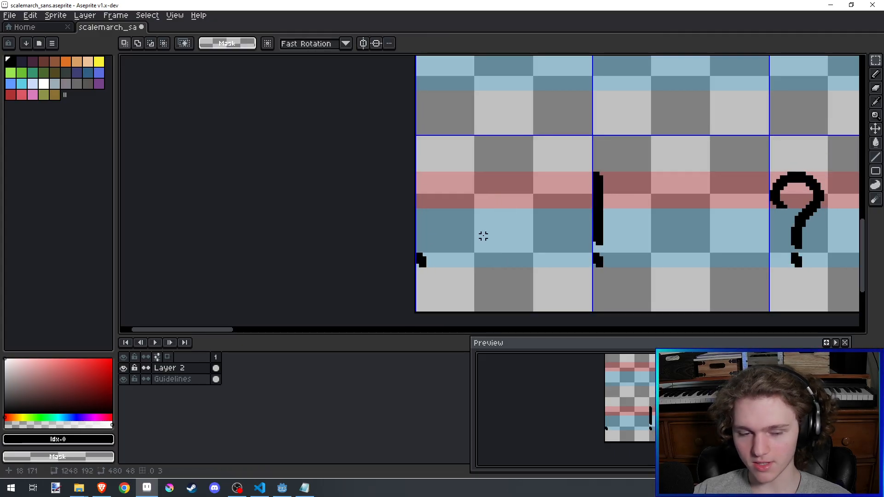
Step: Save the font sheet and choose the Pencil tool
scroll(484, 237, down, 3)
drag(558, 198, 468, 216)
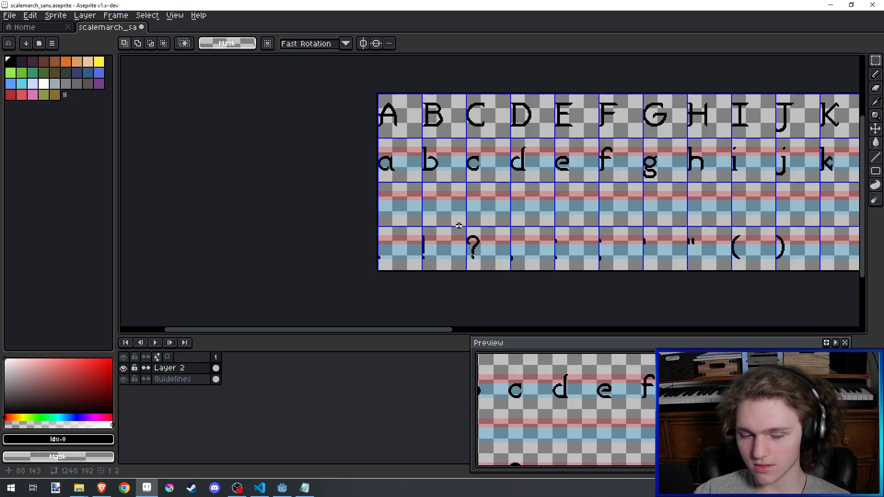
drag(459, 226, 468, 230)
key(ctrl+s)
click(877, 74)
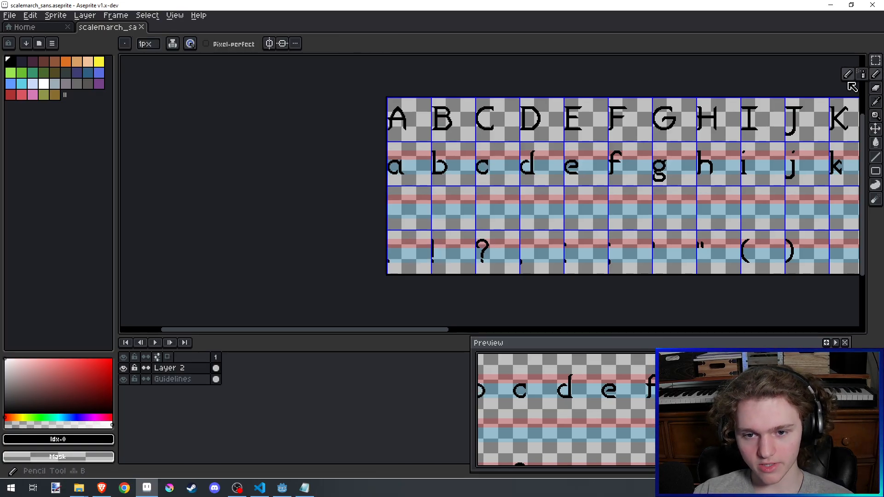
Step: Examine the blank guideline row between the lowercase letters and the punctuation against the neighbouring glyphs
scroll(443, 210, up, 3)
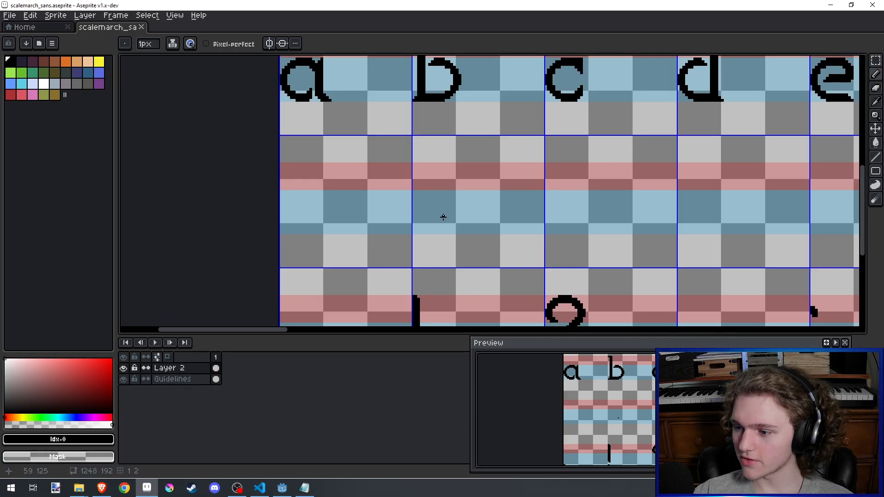
scroll(443, 217, down, 3)
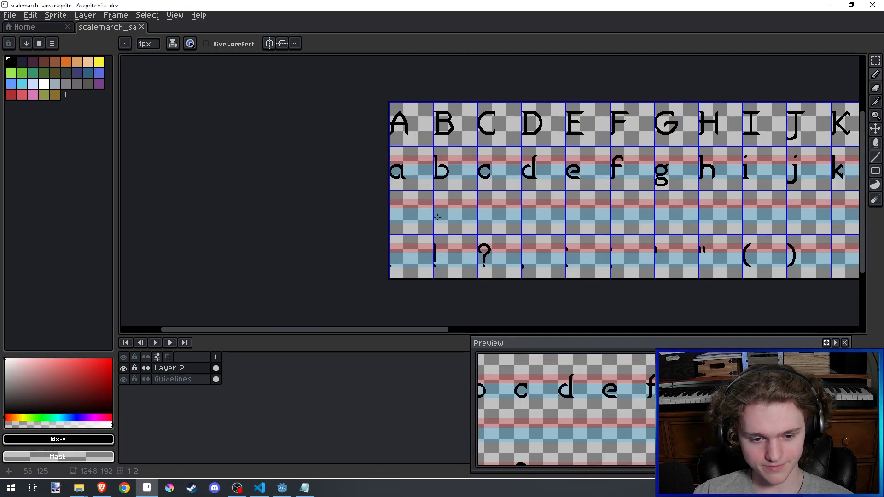
scroll(397, 221, up, 4)
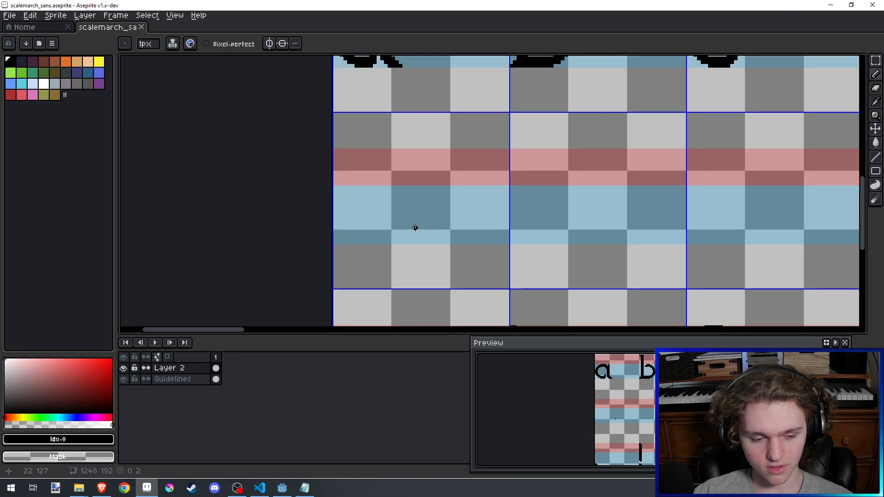
scroll(371, 256, up, 1)
scroll(372, 247, down, 4)
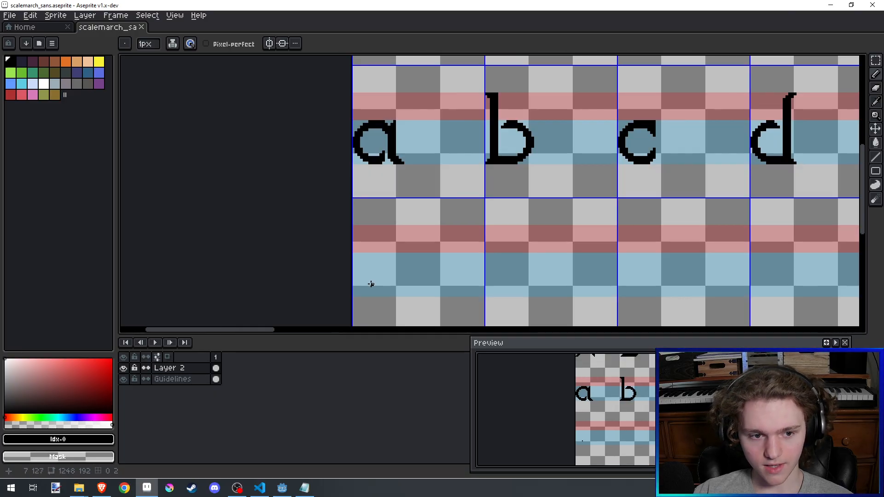
scroll(371, 284, up, 3)
scroll(371, 245, up, 1)
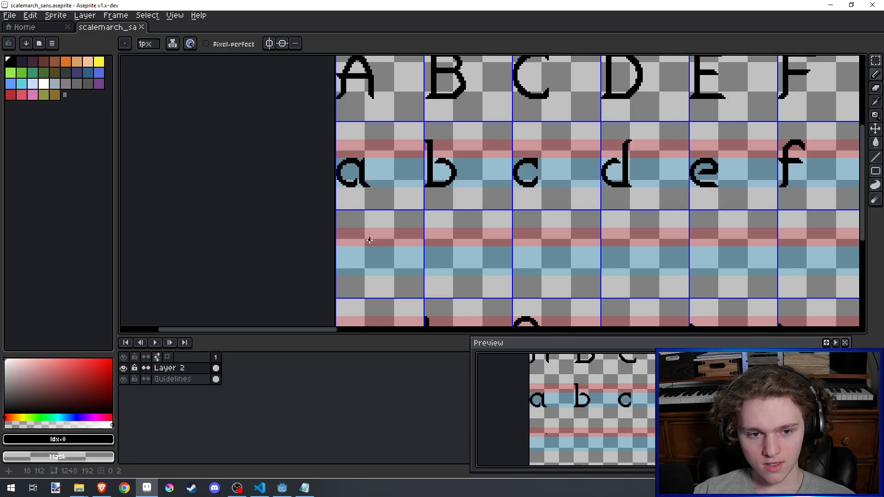
key(alt+Tab)
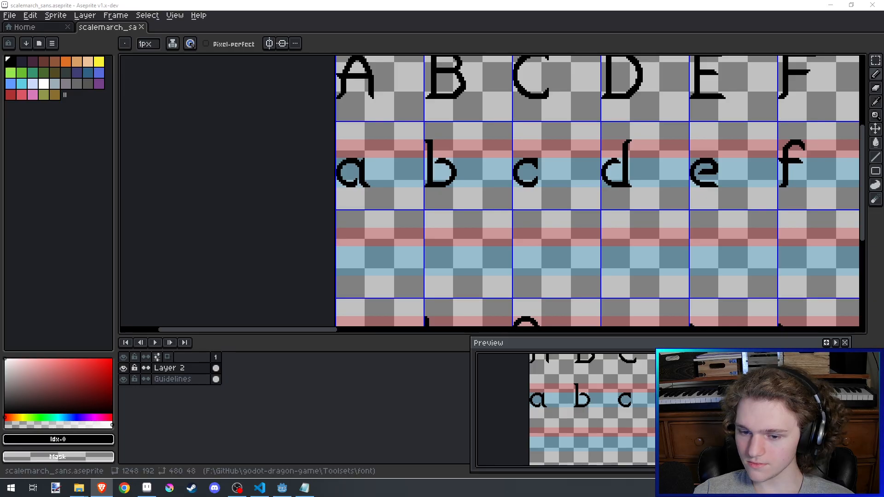
scroll(551, 250, down, 4)
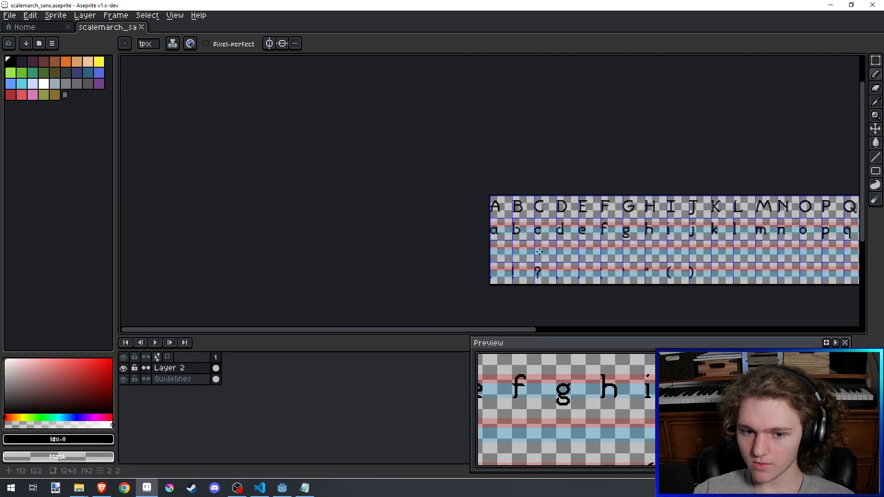
drag(540, 252, 374, 282)
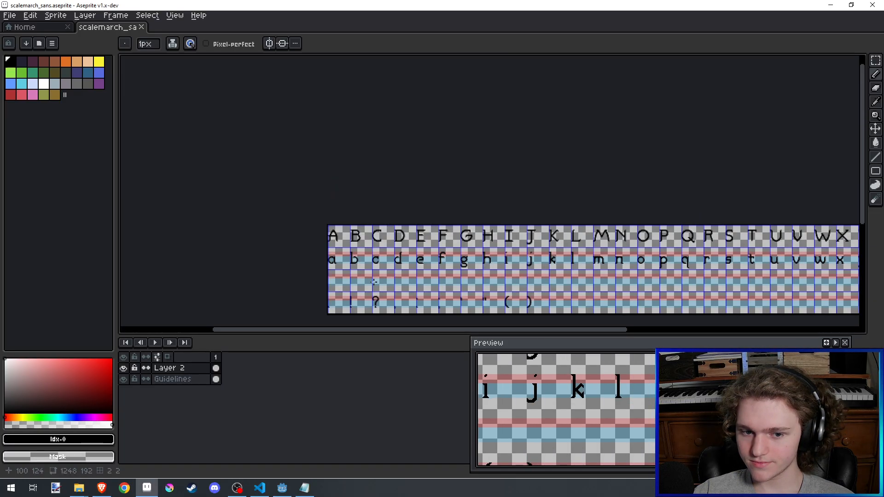
scroll(374, 282, up, 3)
drag(373, 282, 469, 259)
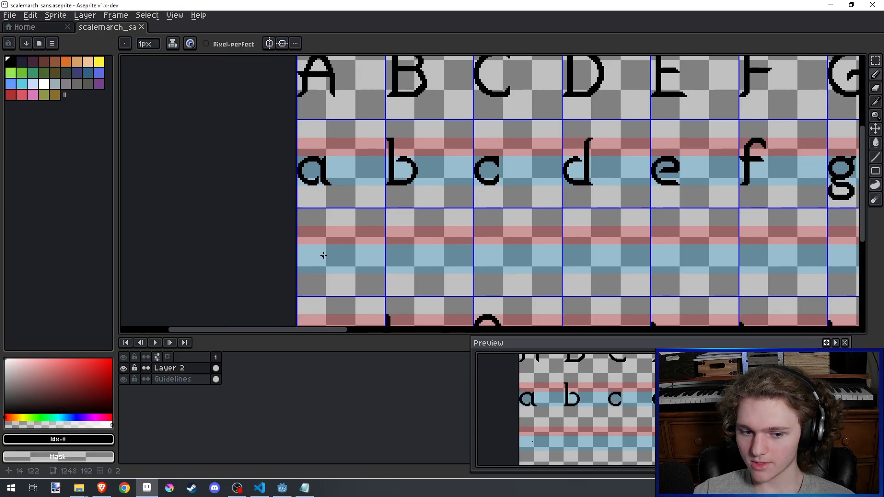
scroll(323, 255, up, 1)
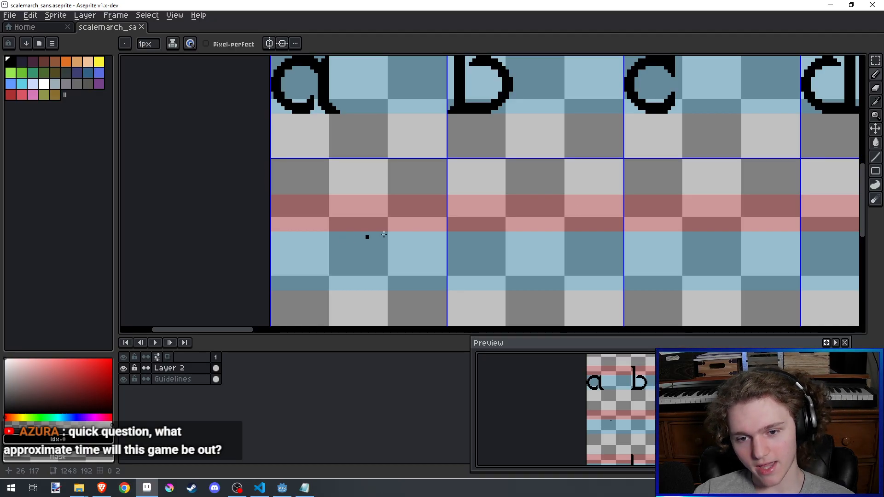
Step: Choose the Ellipse tool with a 3 px brush for the first cell of the blank guideline row
click(876, 174)
click(849, 173)
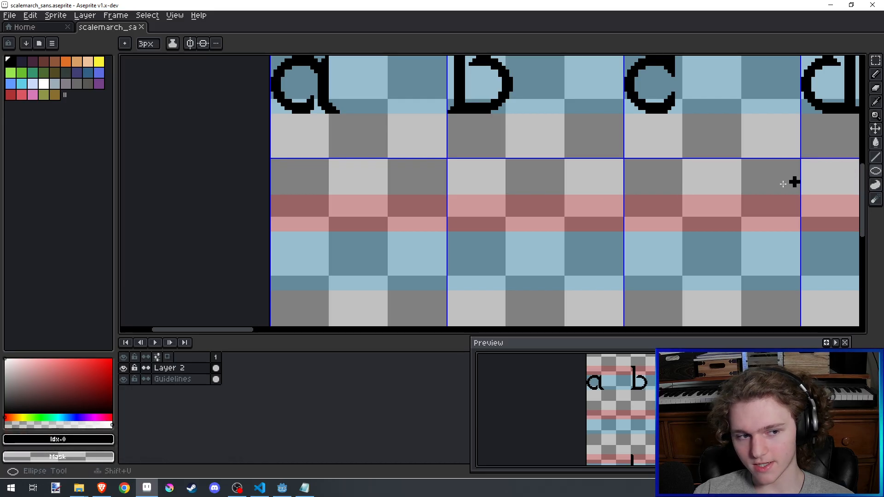
scroll(349, 224, down, 1)
scroll(289, 242, up, 1)
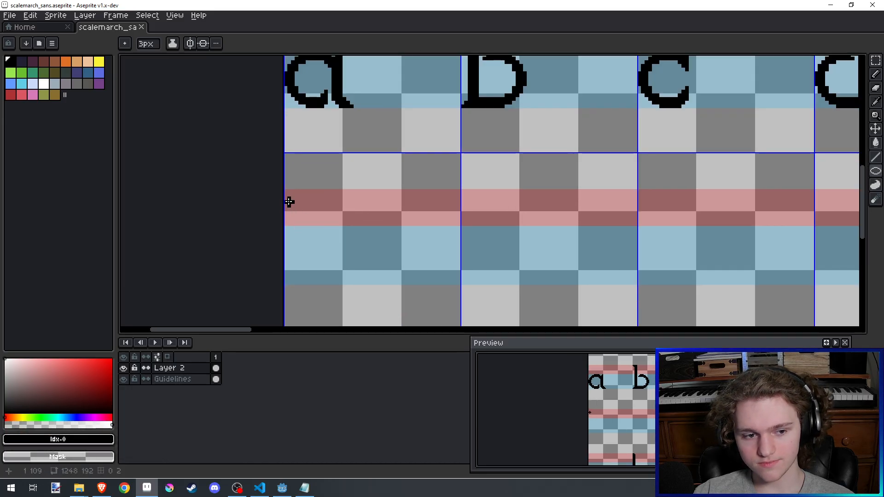
drag(290, 195, 339, 253)
key(Escape)
drag(293, 198, 339, 278)
key(Escape)
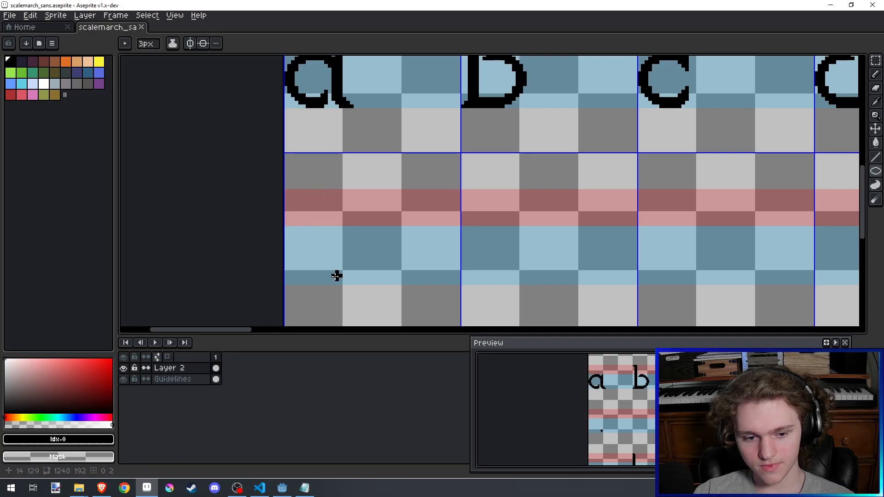
Step: Draw the digit 0 as an 18 × 24 px ellipse in the blank row's first cell, from the ascender line to the baseline, and save
drag(288, 194, 337, 280)
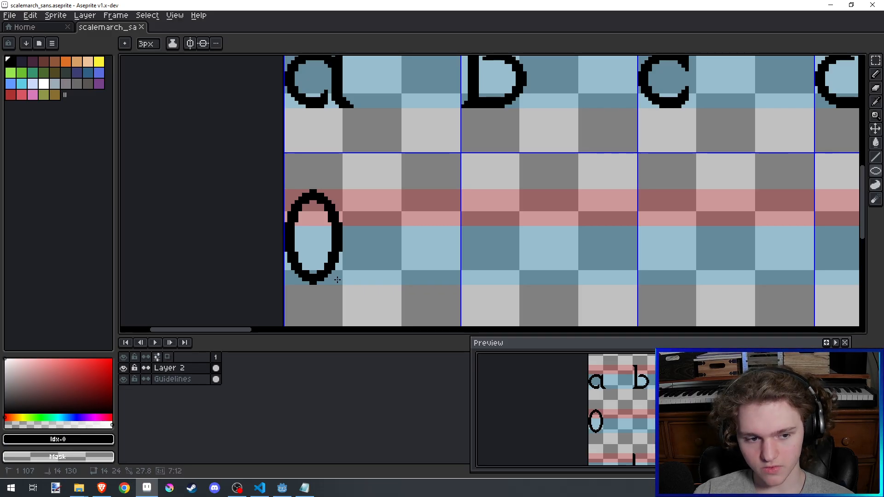
drag(337, 280, 352, 281)
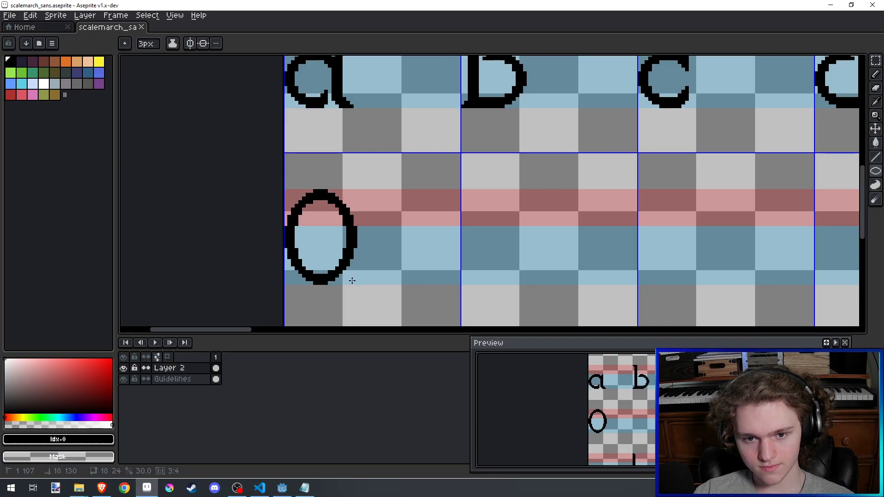
drag(352, 281, 352, 281)
scroll(353, 281, down, 3)
scroll(352, 272, up, 2)
key(ctrl+s)
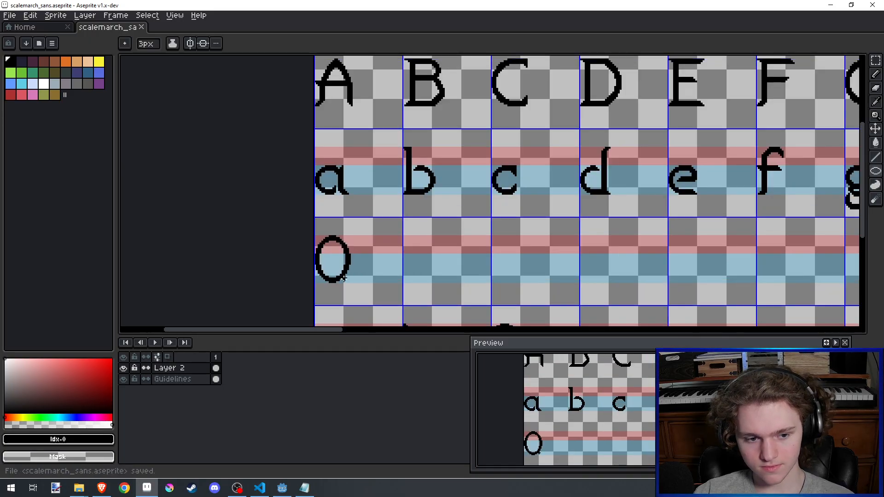
Step: Check the digit 0 within the whole sheet and choose the Pencil tool with a 1 px brush
scroll(361, 272, down, 4)
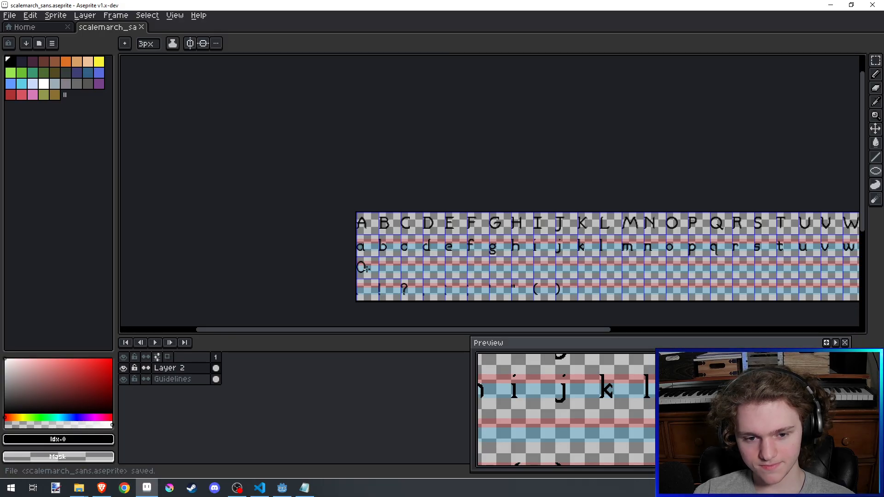
scroll(364, 268, up, 4)
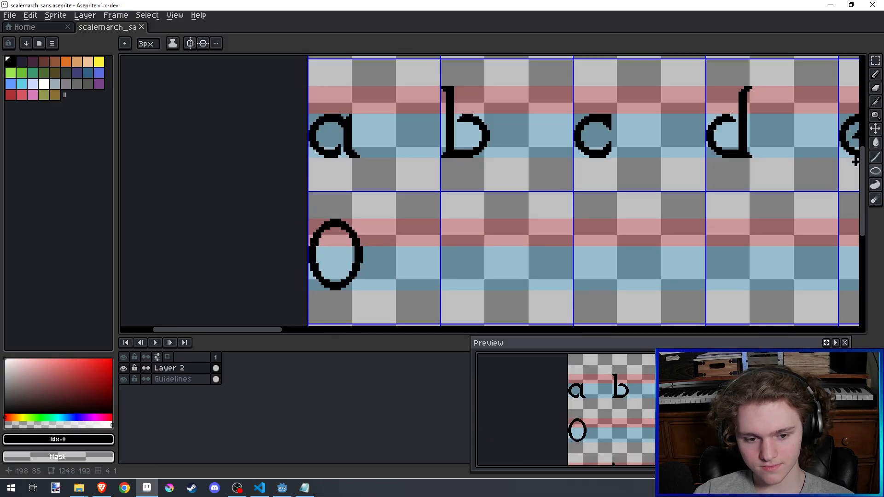
click(876, 74)
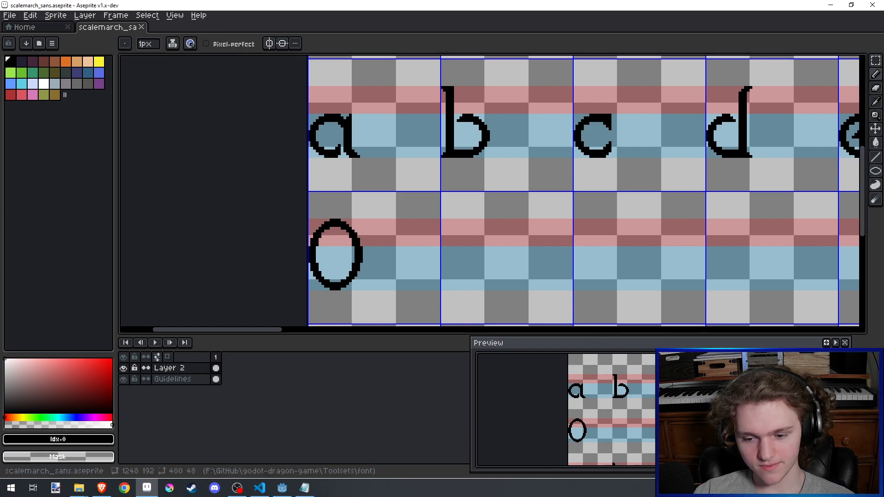
Step: Examine the digit 0 and the empty cell beside it against the lowercase letters above
key(alt+Tab)
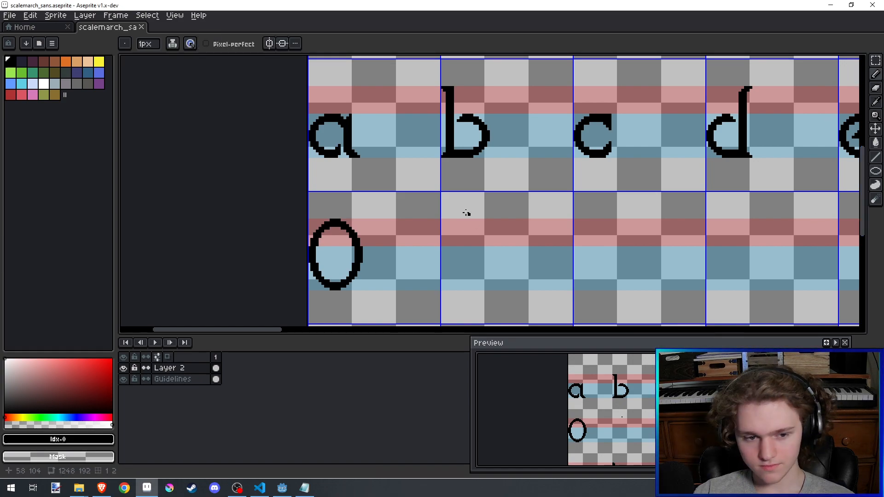
scroll(446, 226, up, 4)
scroll(447, 226, down, 2)
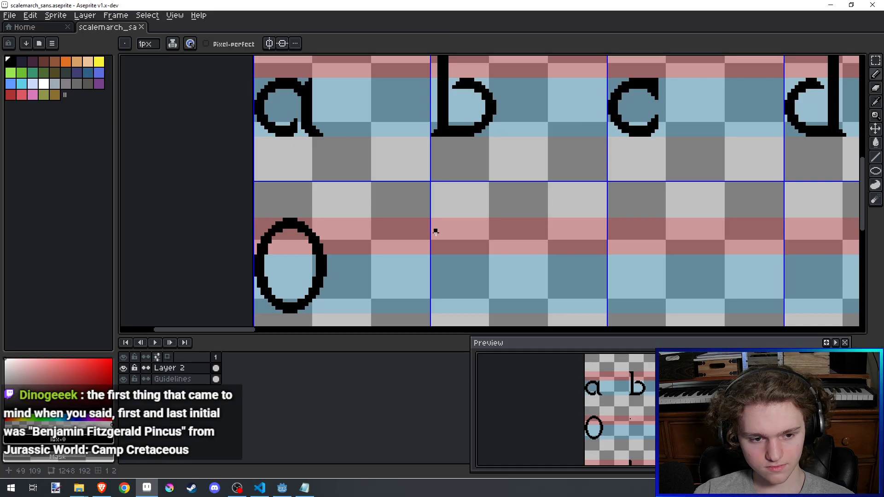
scroll(440, 229, down, 2)
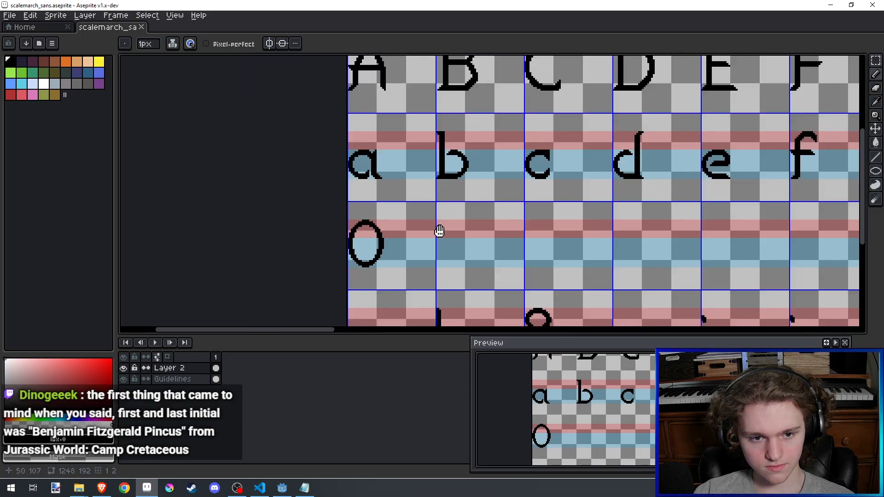
drag(438, 233, 395, 247)
scroll(435, 264, up, 4)
scroll(423, 234, down, 5)
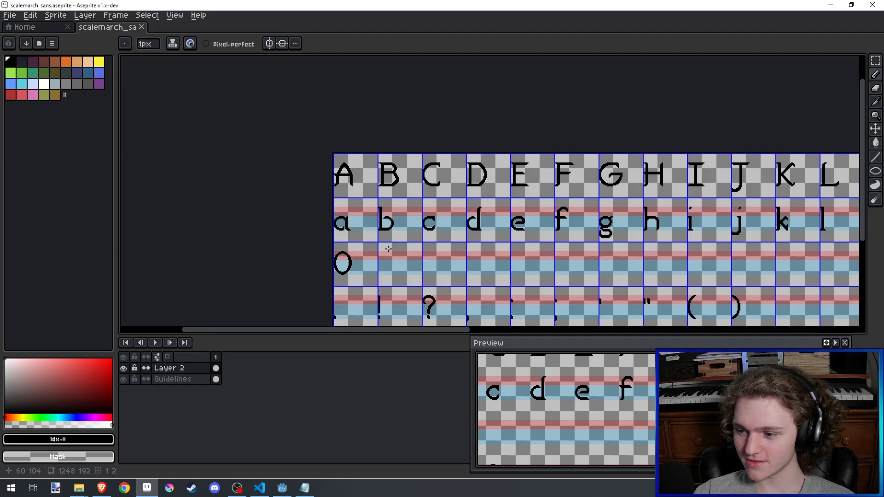
scroll(388, 249, up, 5)
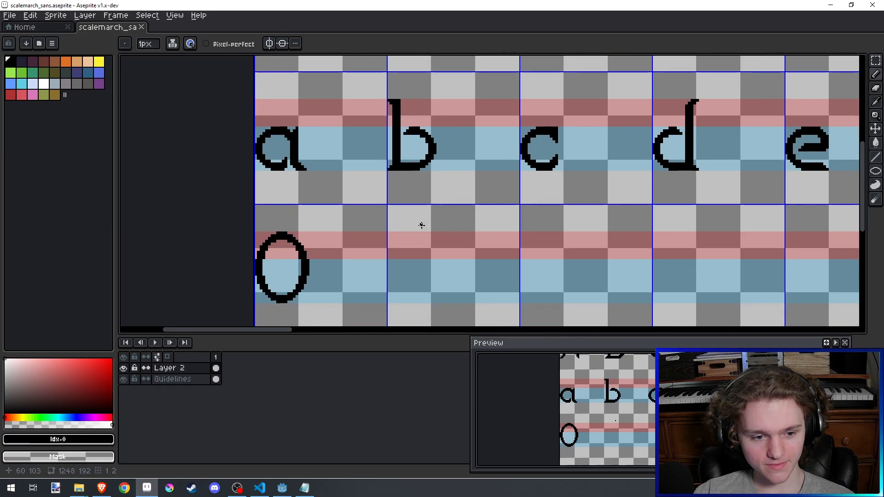
scroll(387, 251, up, 2)
scroll(385, 251, down, 3)
scroll(383, 246, up, 3)
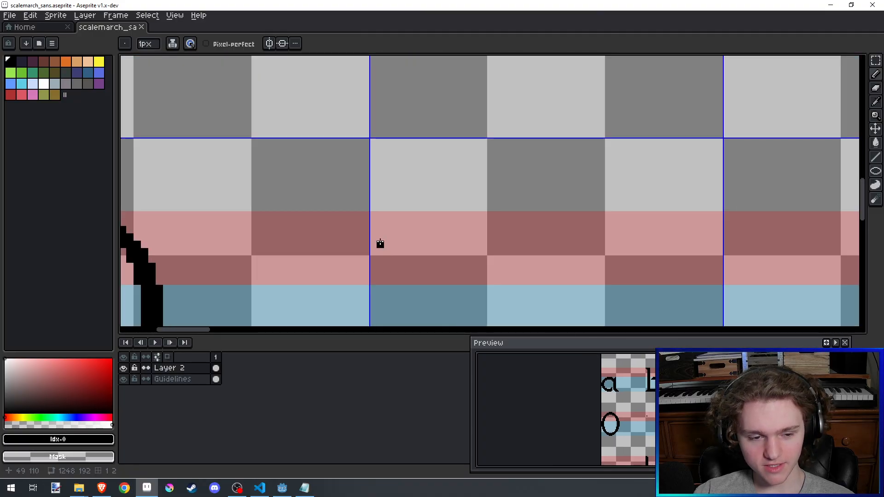
Step: Draw the stepped flag of the digit 1 under the ascender line at the left edge of the second cell
mouse_move(373, 237)
mouse_down()
mouse_move(375, 225)
mouse_move(403, 216)
mouse_up()
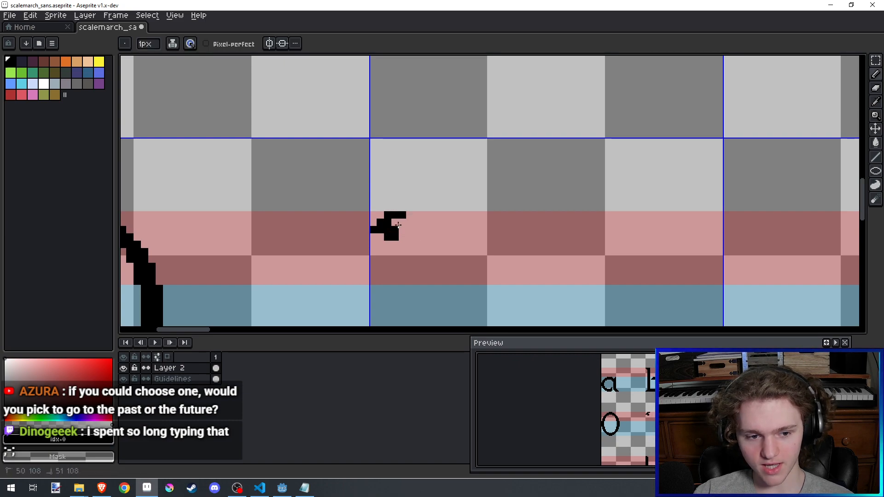
scroll(402, 243, down, 2)
scroll(403, 251, up, 2)
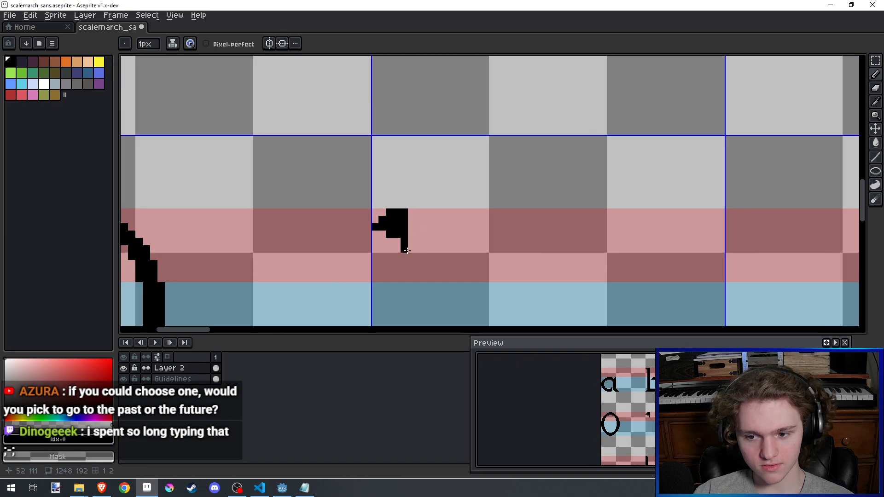
click(400, 252)
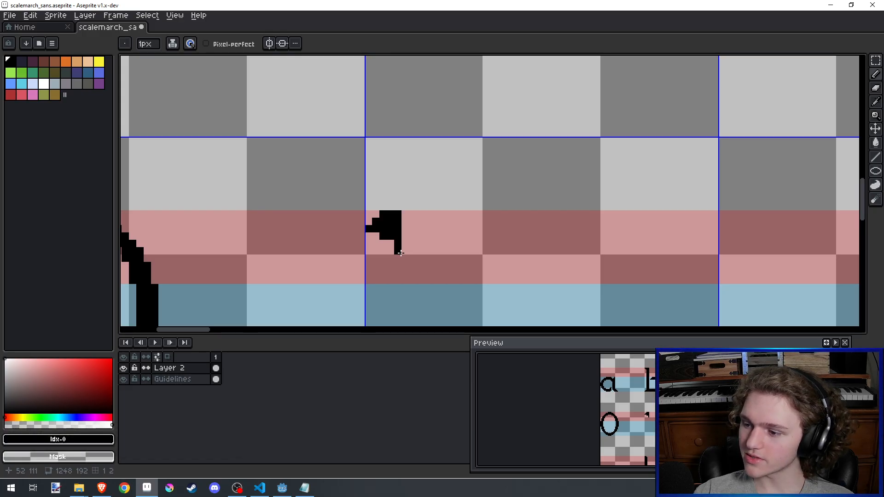
Step: Draw the digit 1's vertical stem 3 px wide from the flag down to the baseline and fill its gaps
scroll(401, 253, down, 2)
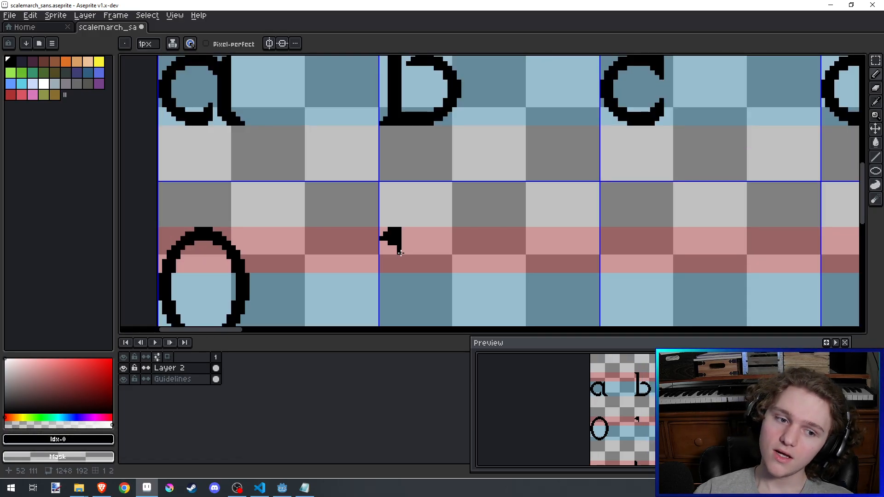
scroll(400, 253, up, 3)
scroll(400, 254, down, 3)
scroll(400, 255, up, 3)
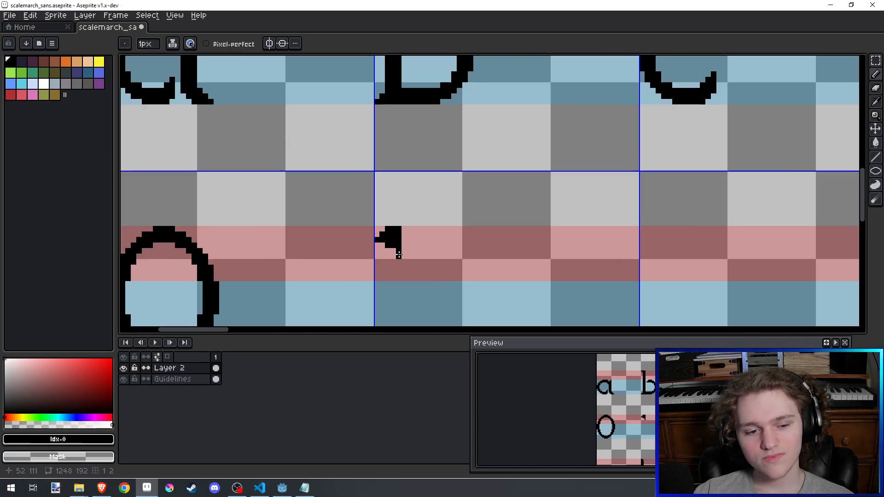
mouse_move(391, 259)
mouse_down()
mouse_move(402, 218)
mouse_move(396, 266)
mouse_up()
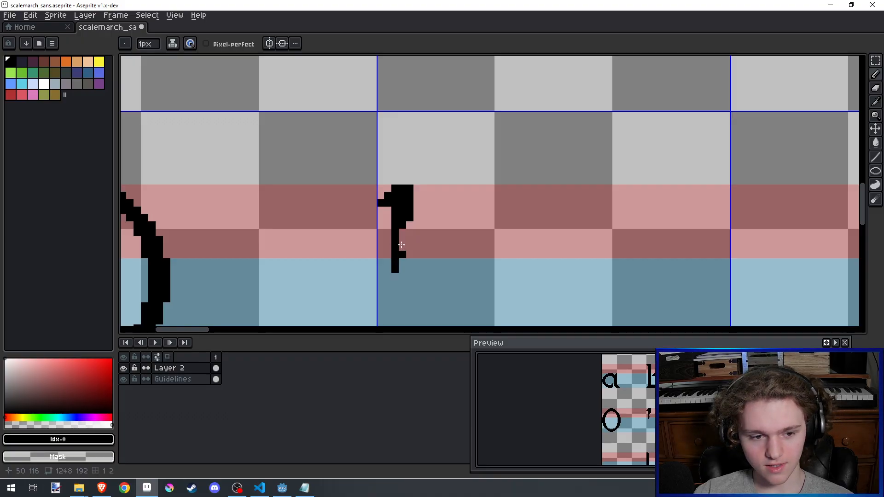
drag(410, 220, 409, 275)
click(406, 276)
drag(402, 244, 402, 278)
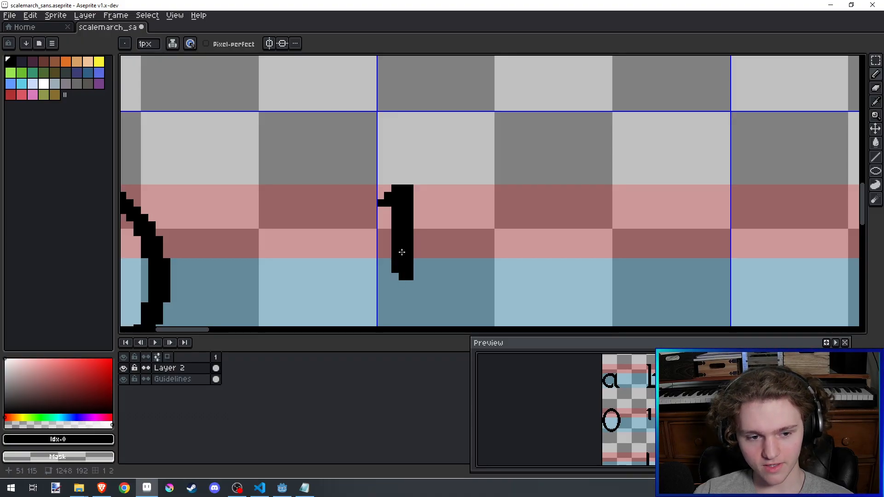
scroll(402, 253, down, 3)
scroll(404, 253, up, 1)
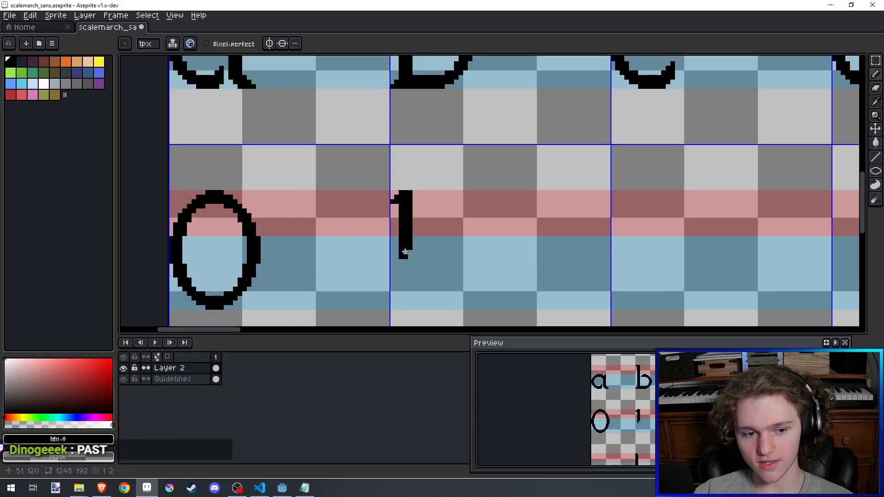
drag(405, 252, 407, 272)
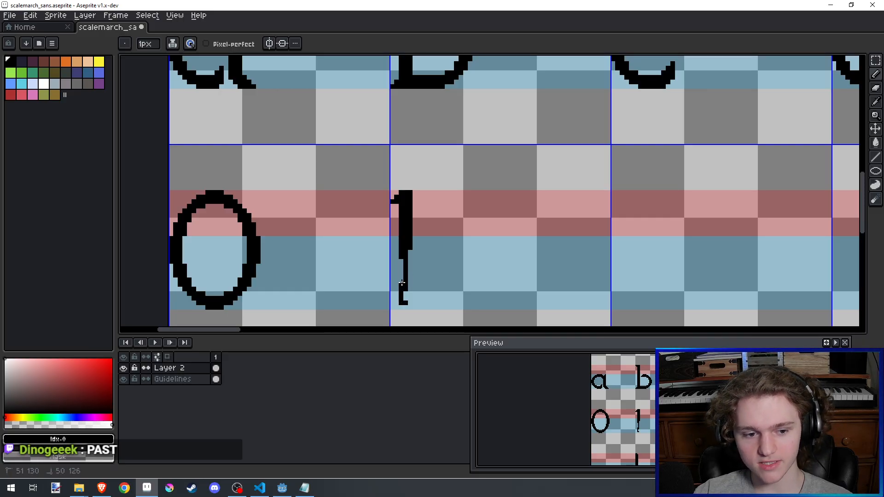
mouse_move(403, 265)
mouse_down()
mouse_move(409, 303)
mouse_move(407, 264)
mouse_up()
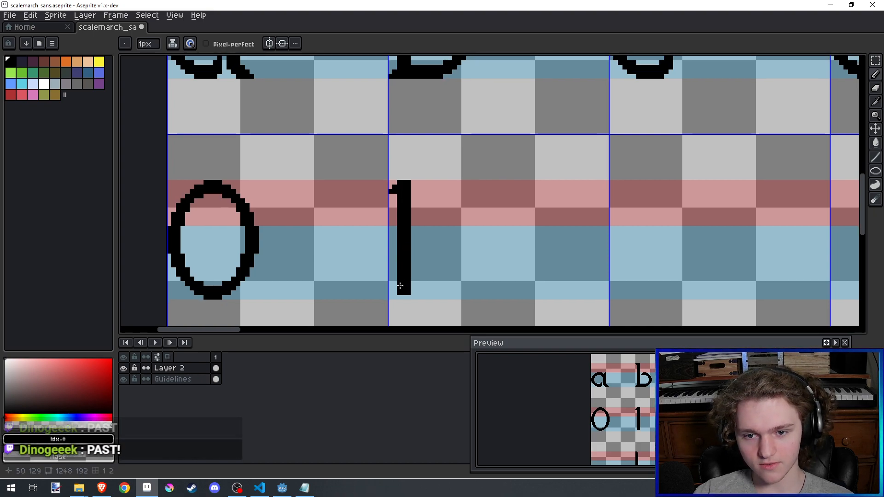
Step: Add a stepped serif foot on both sides of the digit 1's stem at the baseline
scroll(401, 286, up, 2)
mouse_move(397, 302)
mouse_down()
mouse_move(377, 304)
mouse_move(424, 288)
mouse_up()
click(387, 297)
click(377, 306)
scroll(406, 267, down, 1)
scroll(403, 289, up, 1)
scroll(424, 237, down, 2)
scroll(427, 252, up, 1)
click(432, 261)
scroll(433, 263, up, 1)
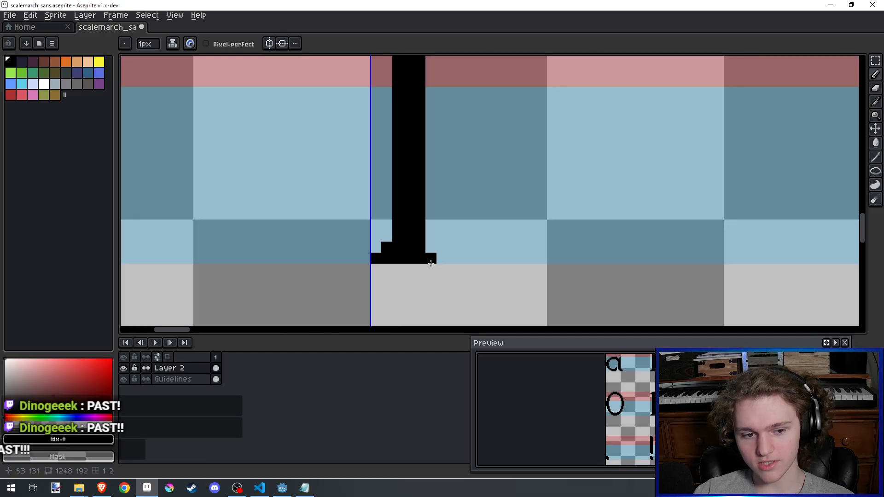
click(432, 256)
click(443, 262)
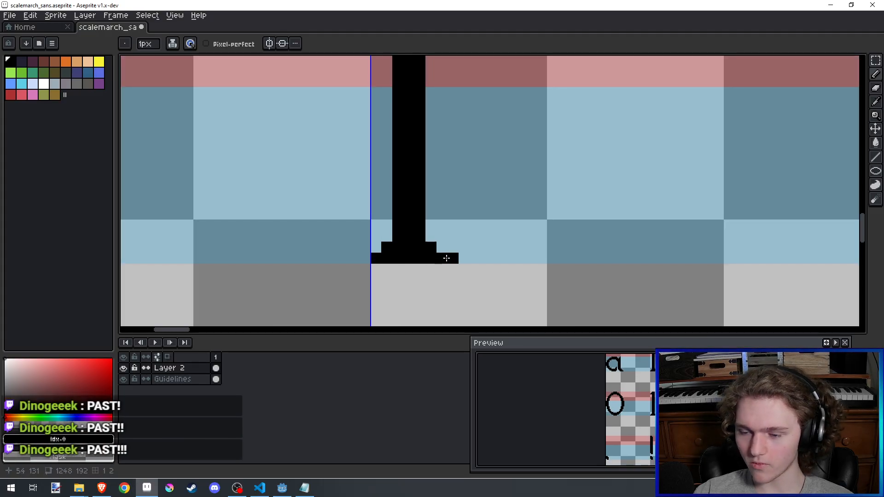
scroll(447, 259, down, 2)
drag(437, 230, 438, 234)
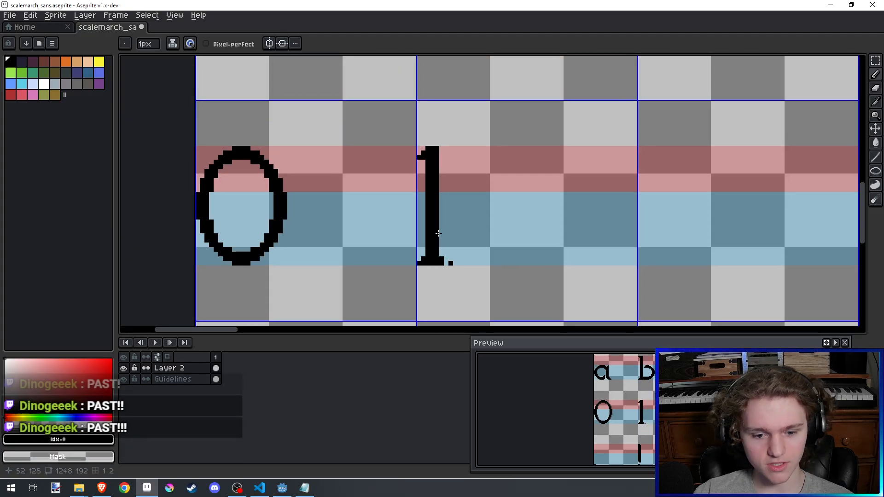
scroll(468, 203, up, 2)
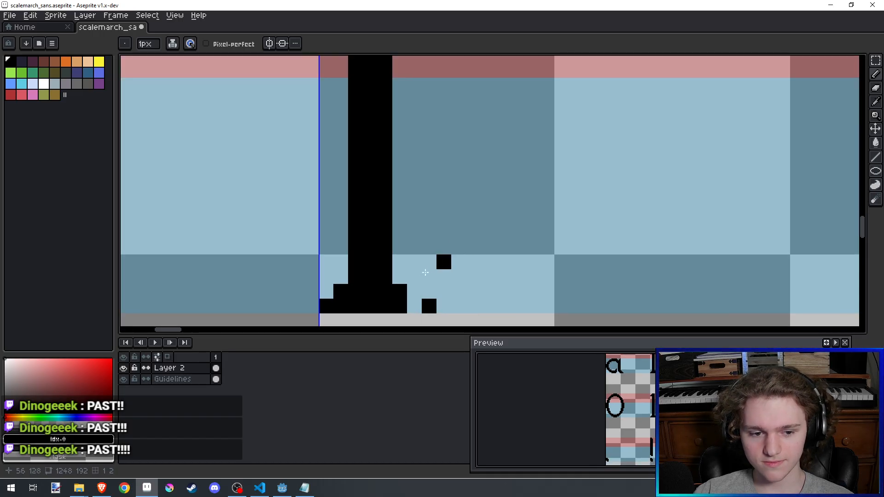
click(421, 306)
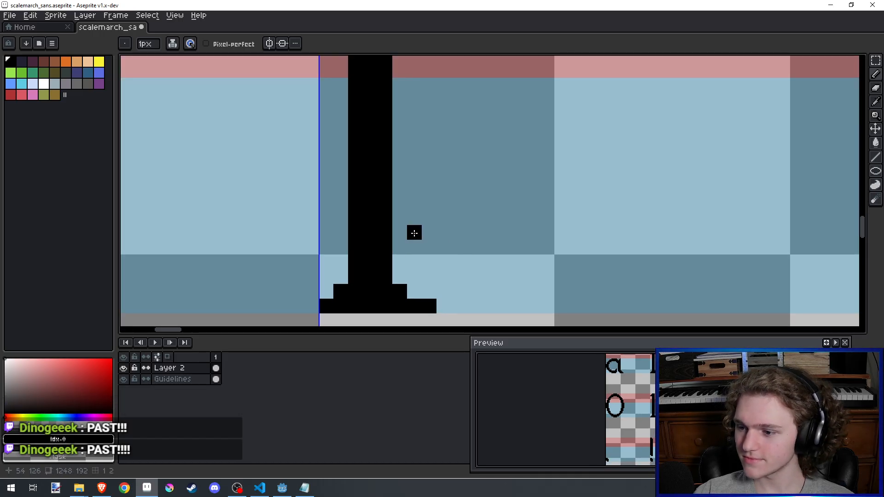
key(ctrl+z)
key(ctrl+z)
Step: Extend the right end of the digit 1's foot by one pixel along the baseline
click(414, 307)
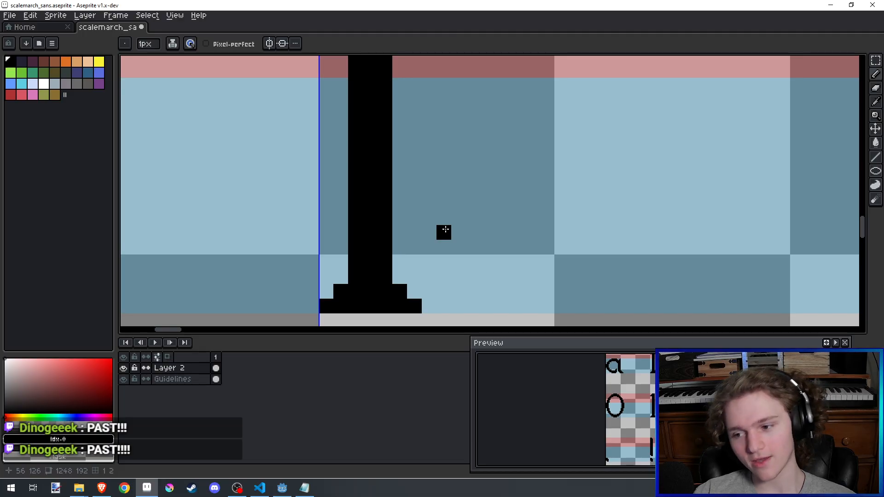
scroll(445, 230, down, 2)
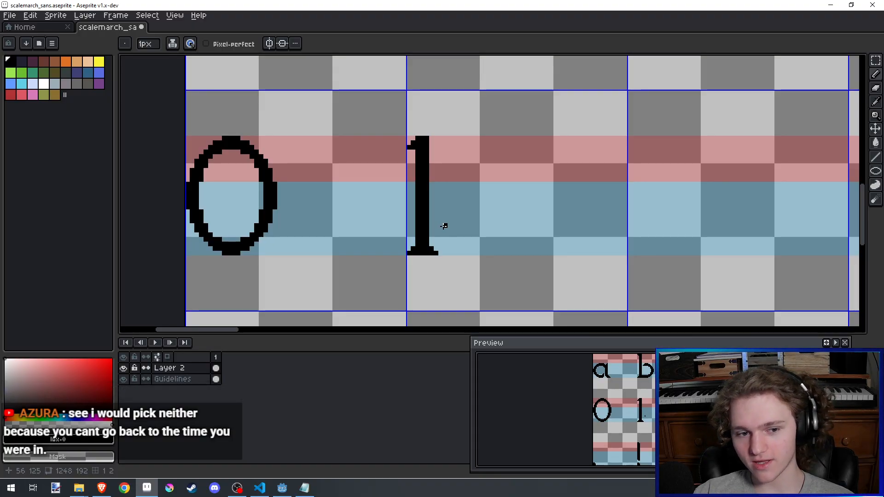
scroll(442, 223, down, 1)
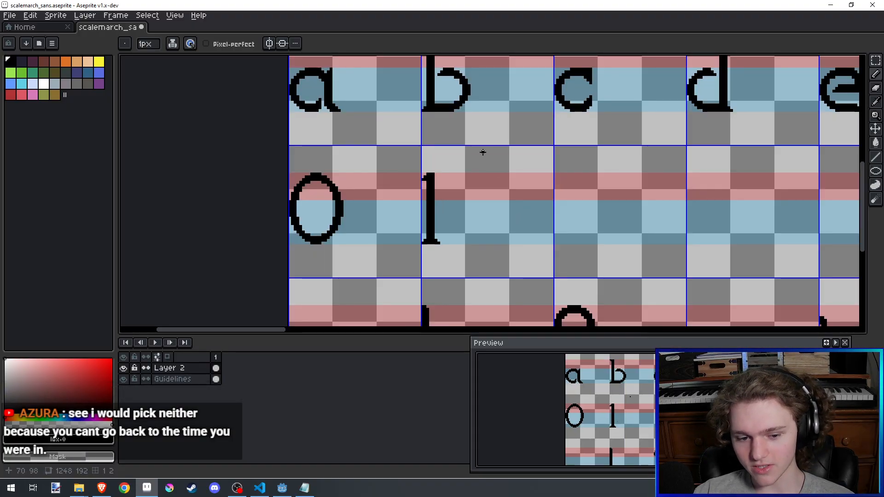
scroll(443, 179, up, 2)
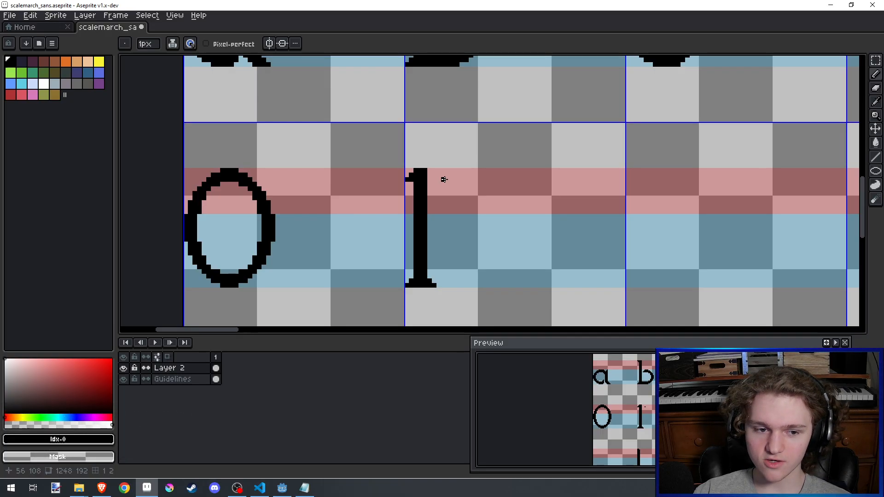
scroll(443, 179, up, 4)
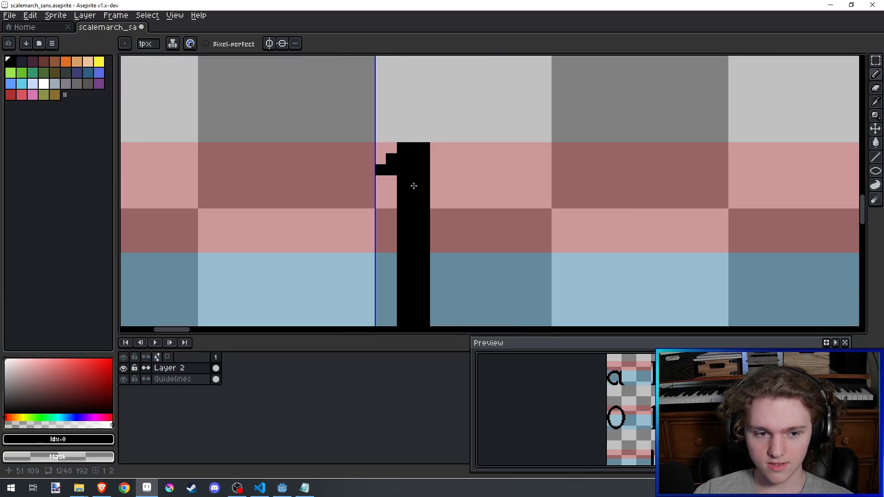
Step: Save the font sheet, and erase the outer corner pixel at the top of the digit 1's stem on the flag side
scroll(440, 221, down, 4)
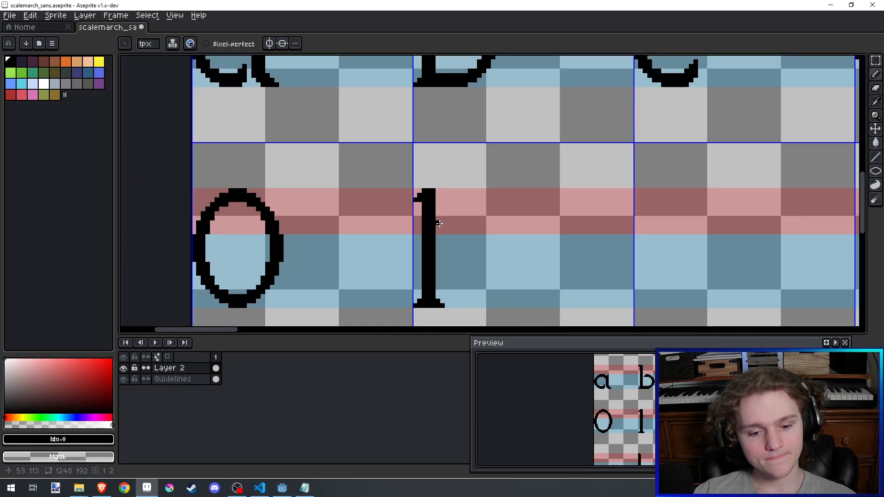
key(ctrl+s)
key(e)
scroll(503, 237, up, 2)
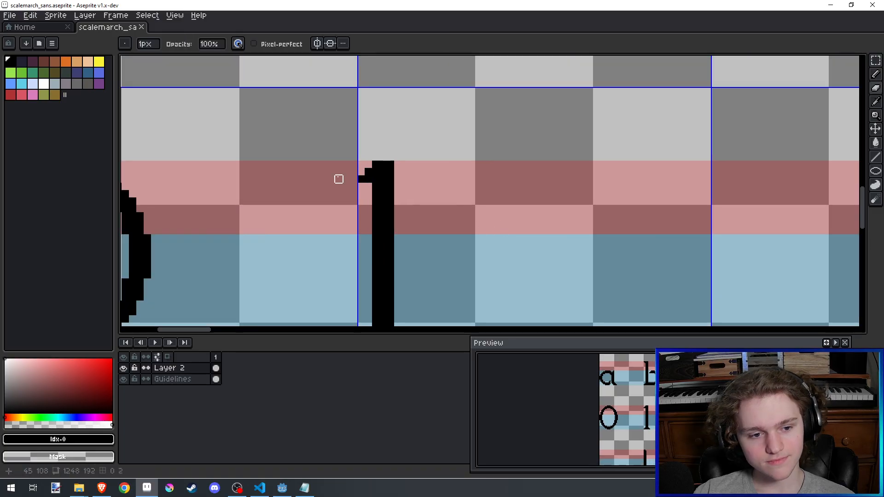
scroll(476, 213, down, 5)
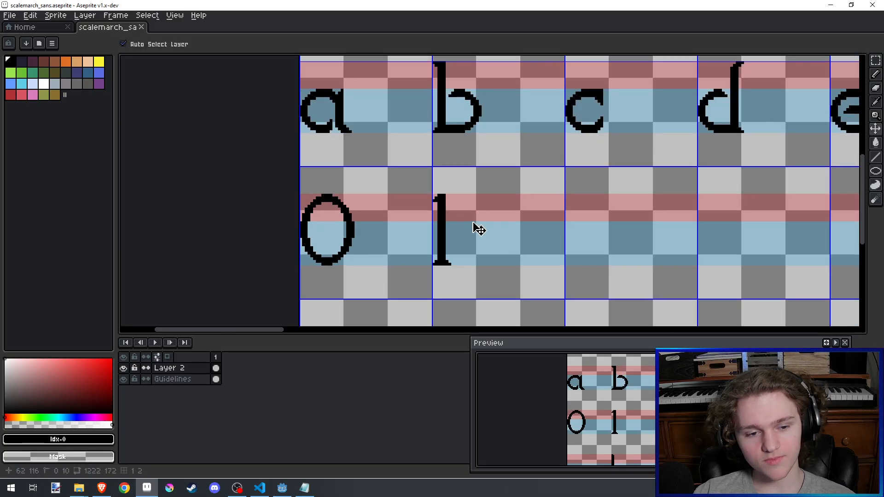
scroll(463, 181, up, 5)
scroll(442, 194, up, 2)
click(368, 242)
scroll(418, 186, down, 4)
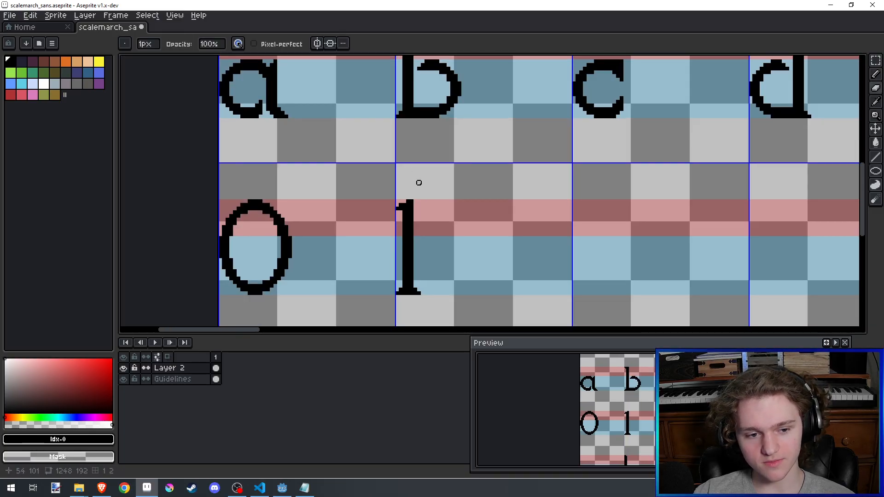
Step: Try erasing further single pixels from the digit 1's flag and stem top, undo the erasing, and save the sheet
scroll(419, 183, up, 5)
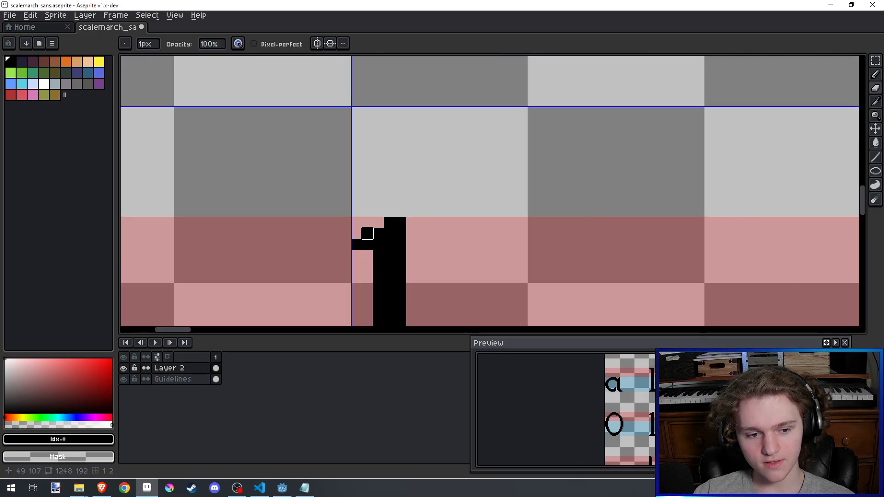
click(367, 234)
scroll(387, 197, down, 4)
scroll(387, 197, up, 5)
click(389, 217)
scroll(399, 191, down, 6)
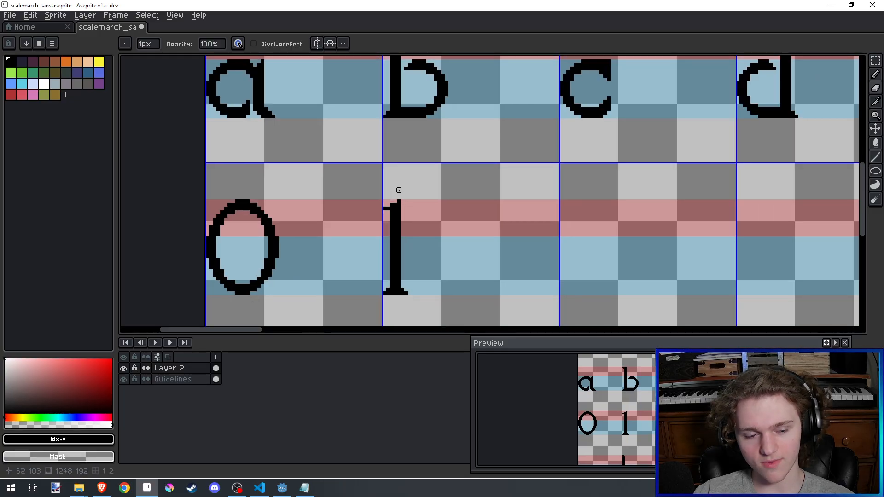
key(ctrl+z)
key(ctrl+s)
Step: Try to thicken the tip of the digit 1's flag with 1 px pencil marks directly beneath it
key(b)
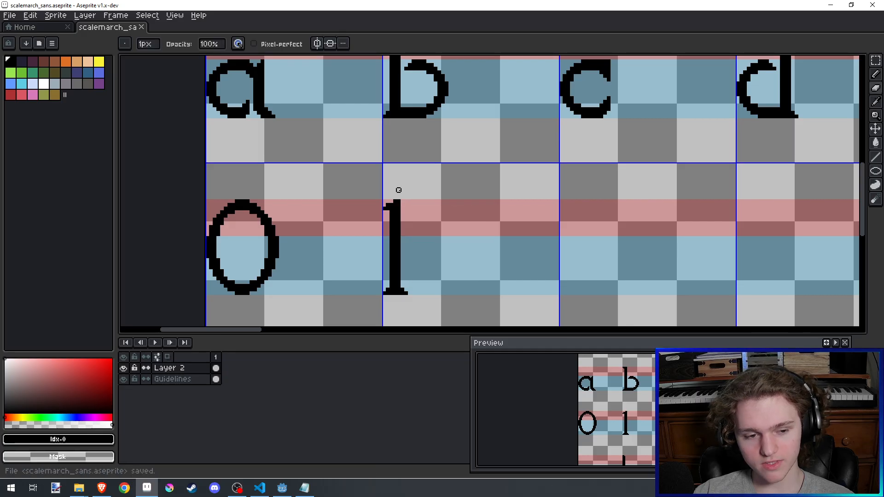
scroll(399, 200, up, 2)
scroll(398, 203, up, 1)
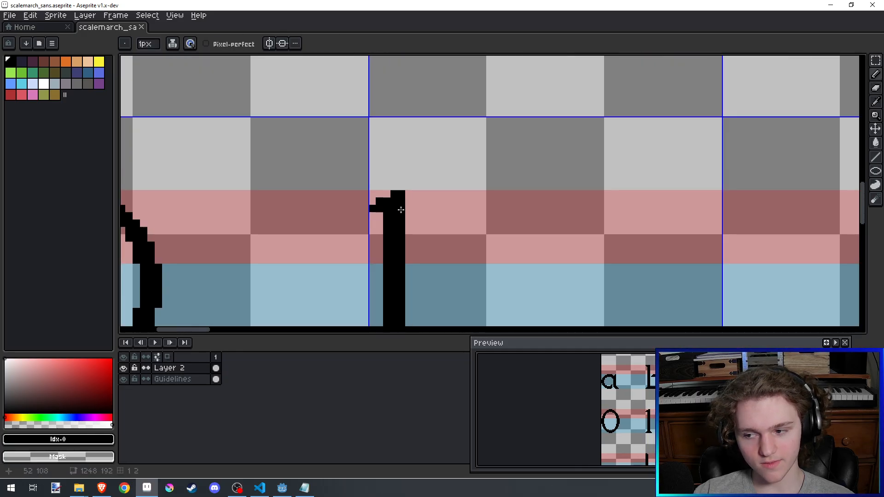
scroll(398, 205, down, 1)
scroll(401, 209, down, 2)
scroll(401, 210, up, 2)
click(403, 207)
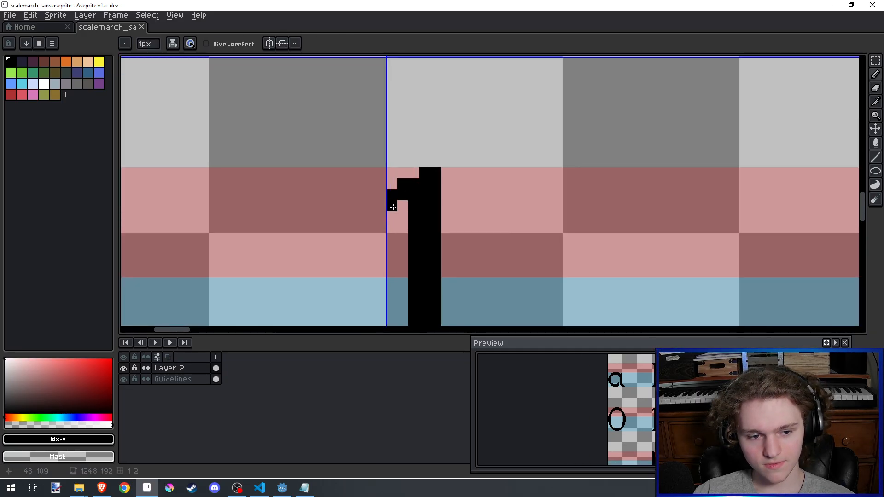
scroll(409, 178, down, 2)
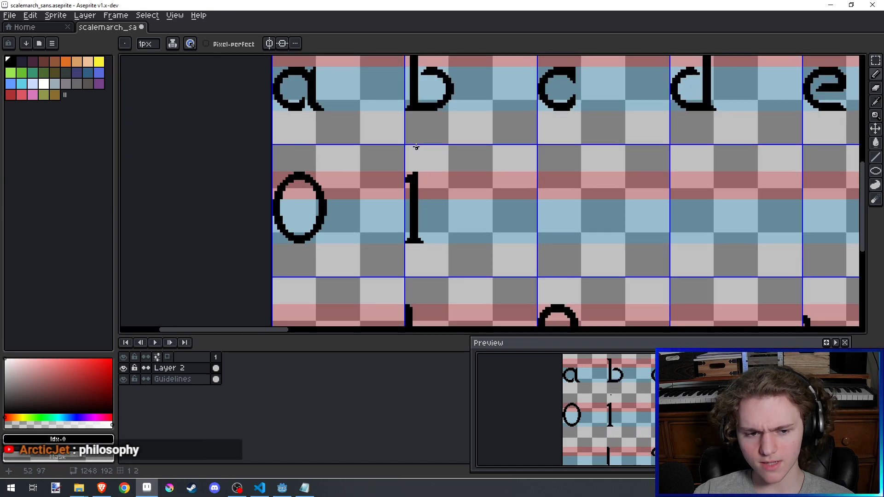
Step: Try erasing one pixel from the digit 1's flag step and one from its stem top, and save the sheet
key(e)
scroll(416, 148, up, 4)
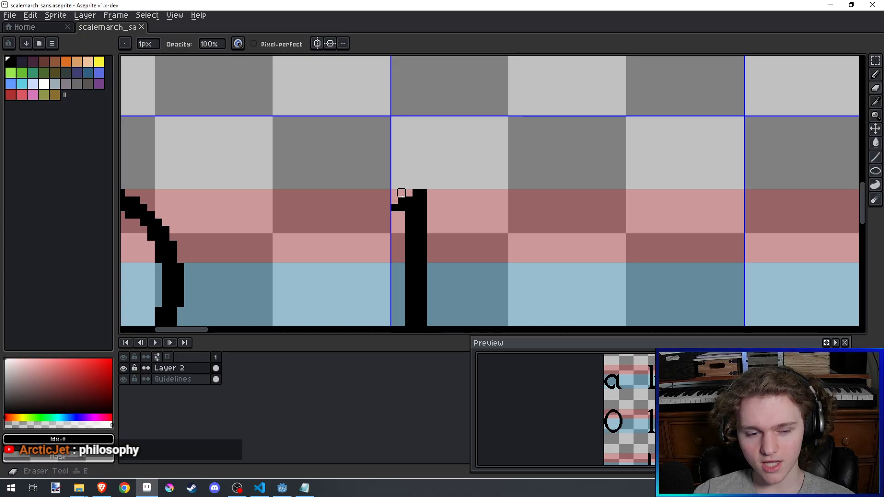
click(402, 198)
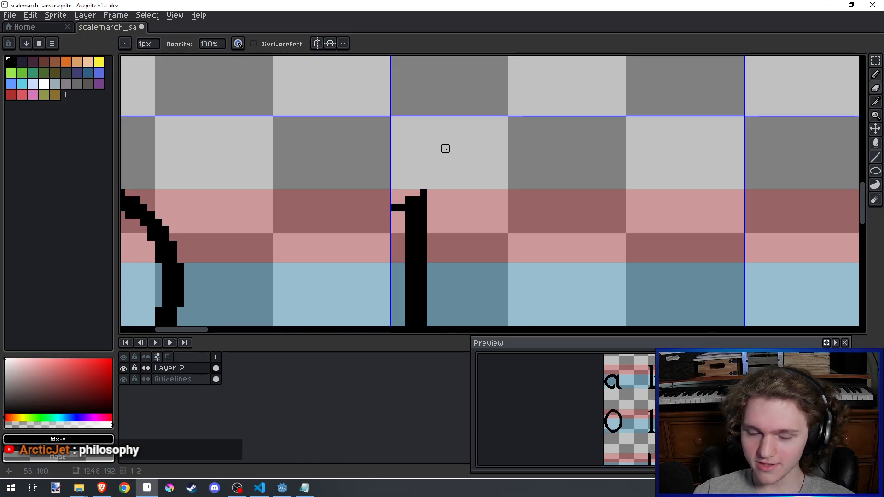
scroll(446, 149, down, 4)
key(ctrl+s)
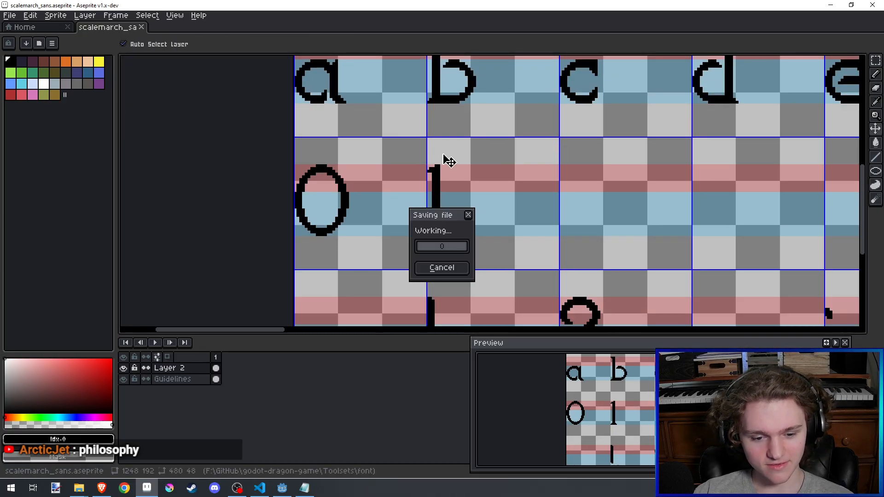
Step: Examine the digit 1's foot and overall shape against the 0 and the lowercase letters in the row above
key(b)
scroll(434, 207, up, 3)
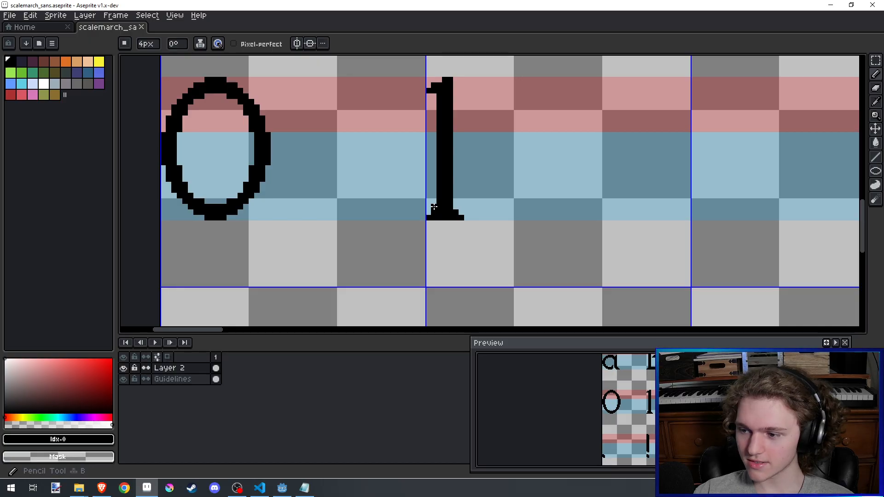
scroll(434, 207, up, 1)
scroll(430, 214, up, 1)
click(429, 212)
scroll(429, 213, down, 1)
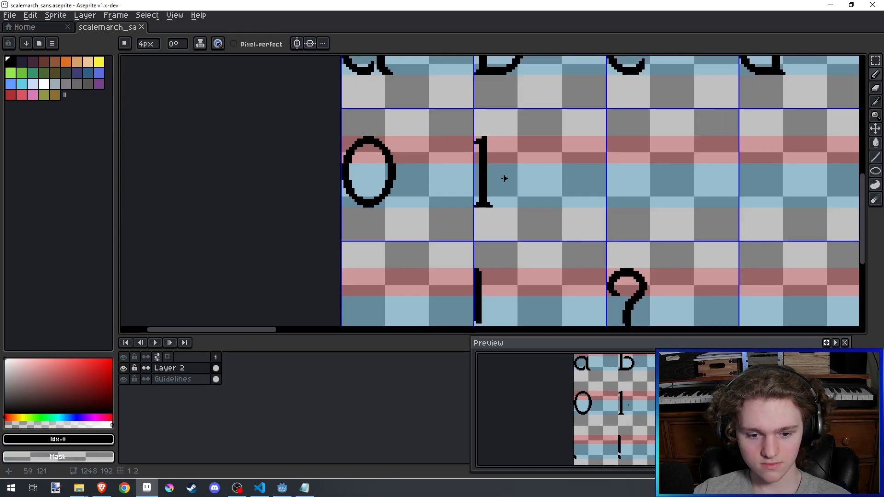
scroll(489, 191, down, 3)
drag(493, 195, 468, 239)
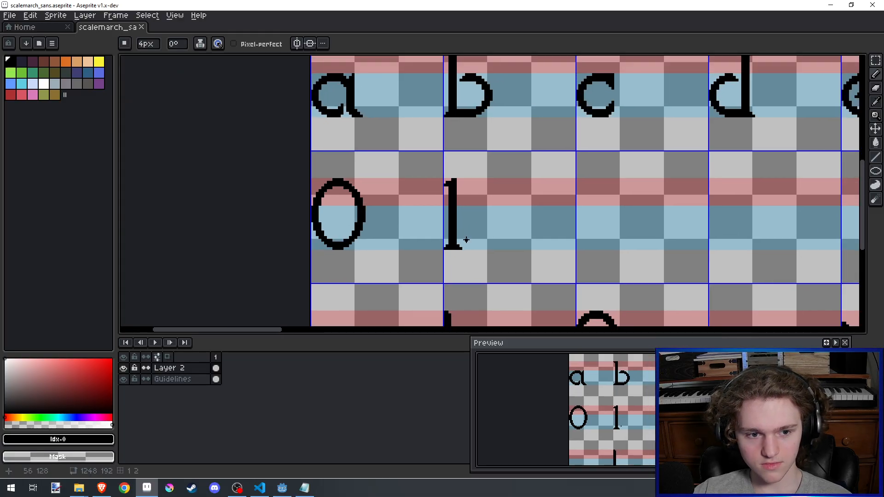
scroll(497, 220, up, 2)
scroll(454, 213, down, 1)
scroll(454, 211, down, 1)
key(ctrl+s)
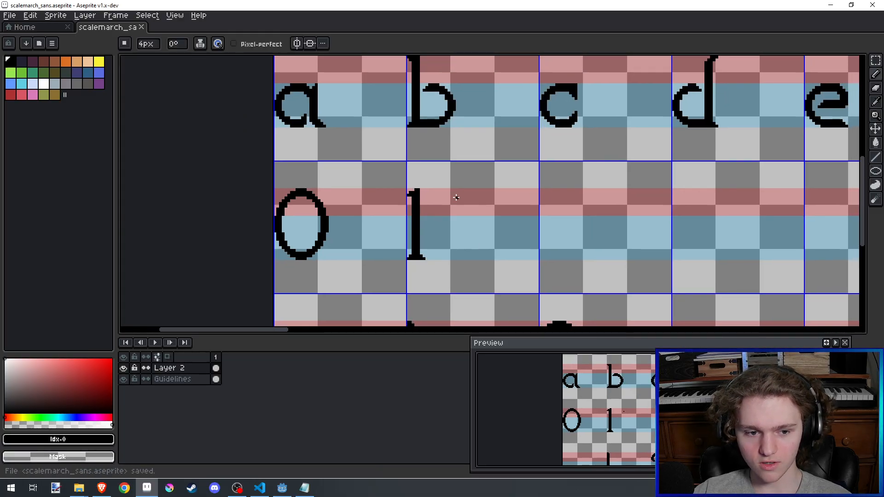
drag(451, 193, 397, 214)
scroll(430, 239, up, 1)
scroll(436, 257, down, 1)
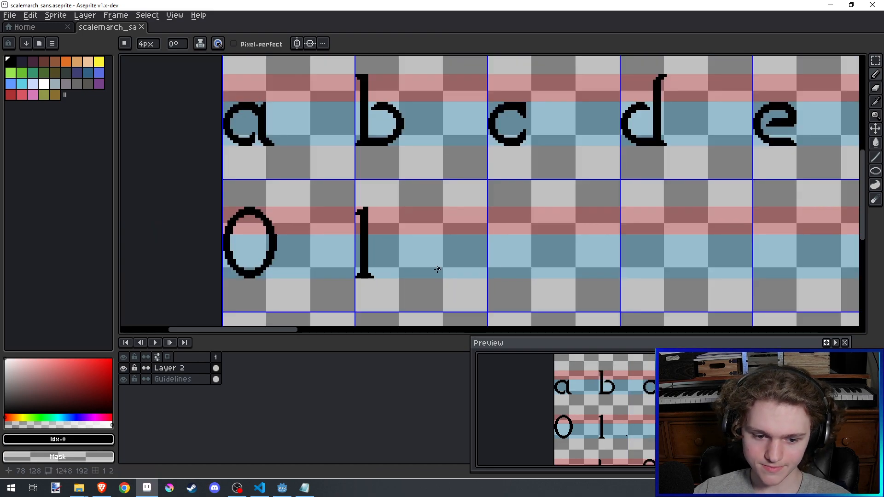
scroll(464, 237, up, 1)
drag(566, 203, 540, 211)
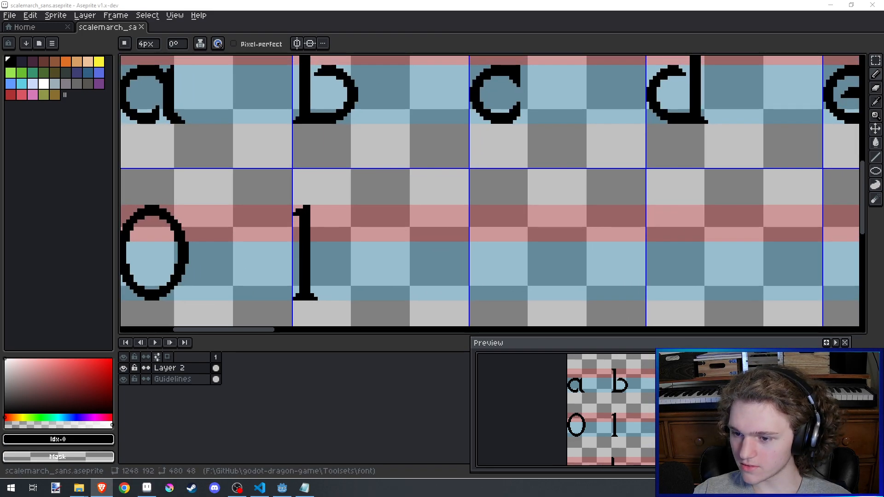
key(alt+Tab)
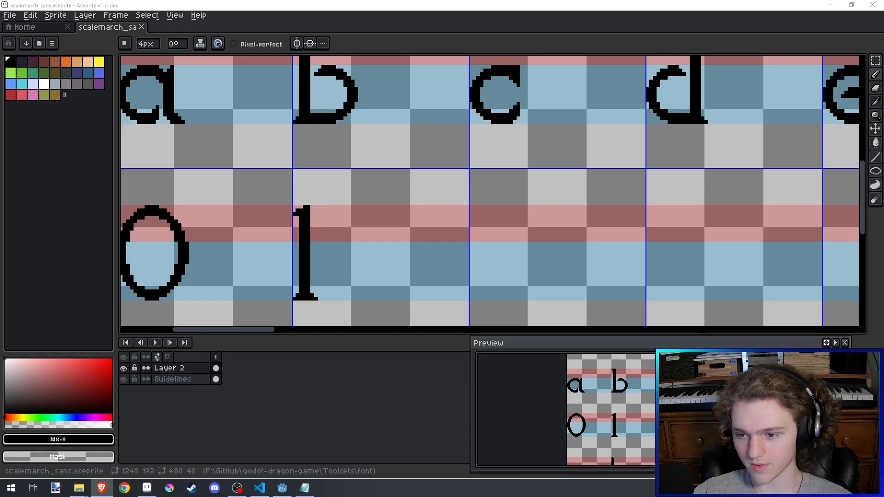
key(alt+Tab)
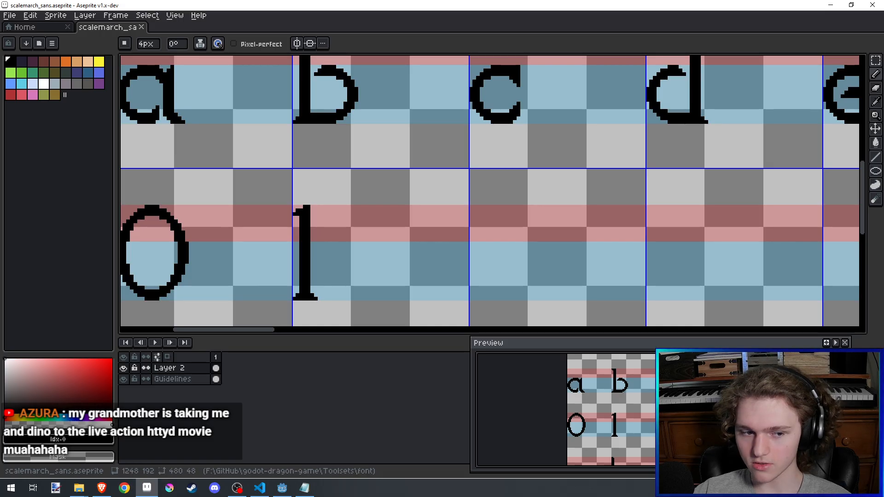
scroll(349, 259, down, 1)
key(ctrl+s)
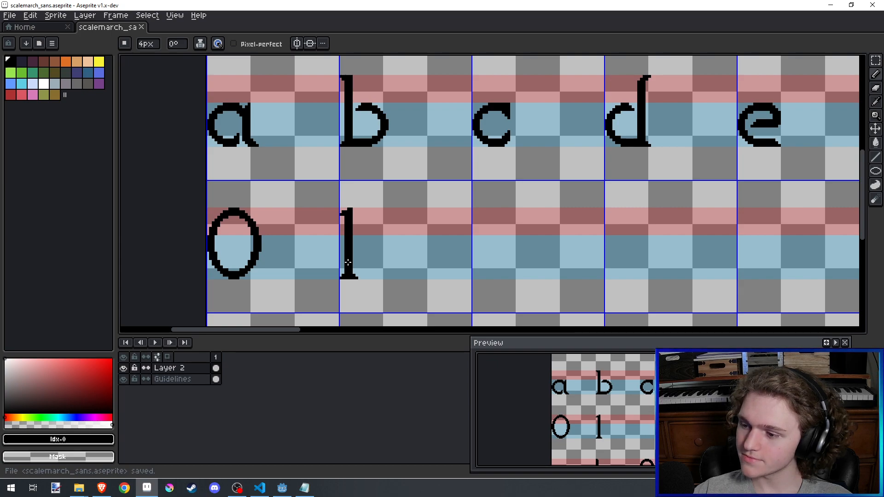
scroll(348, 263, up, 1)
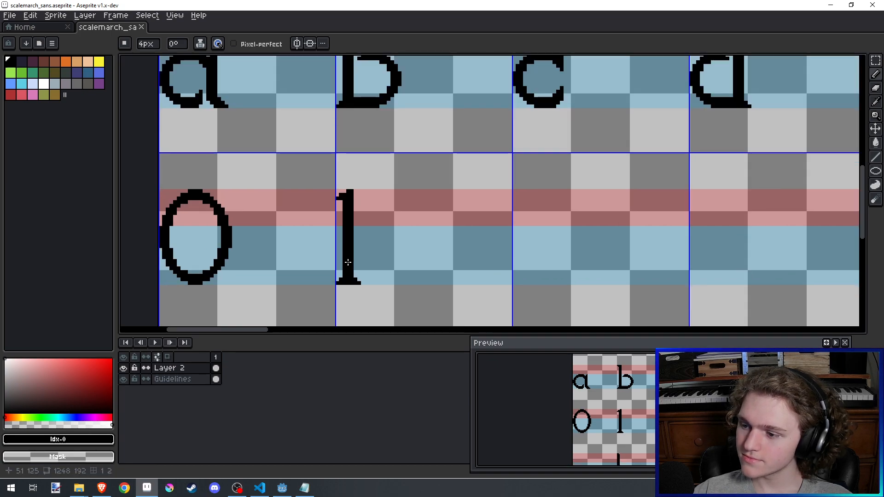
scroll(395, 191, down, 1)
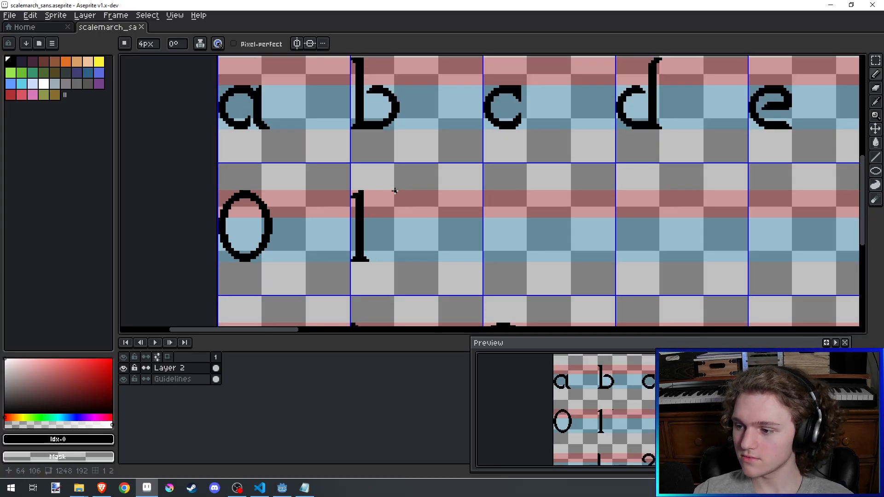
key(ctrl+s)
Step: Try a sharper digit 1 tip by erasing one flag pixel and one stem-top pixel, undo both, and save the sheet
scroll(364, 181, up, 2)
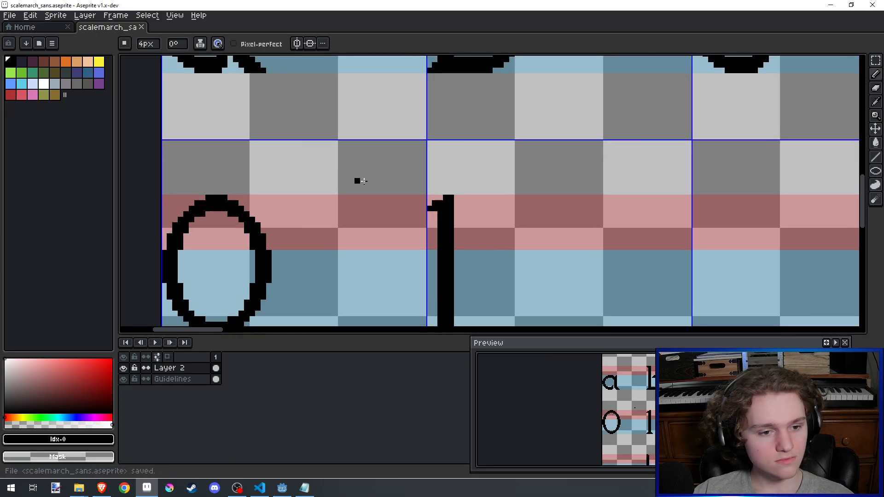
scroll(433, 209, up, 1)
key(e)
click(437, 201)
click(450, 194)
scroll(457, 149, down, 2)
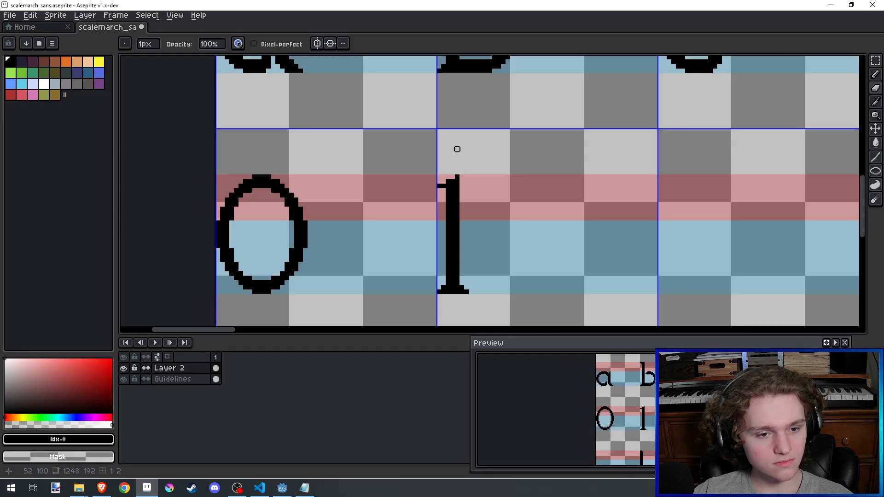
scroll(456, 150, down, 1)
key(ctrl+s)
key(v)
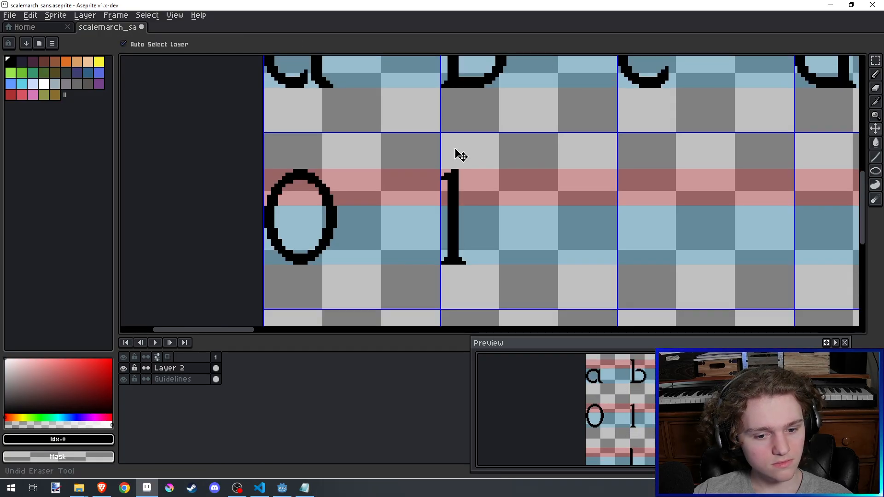
key(ctrl+s)
Step: Undo the oversized pencil dab beneath the digit 1's flag and set the pencil's brush size to 1 px
key(e)
scroll(463, 166, down, 1)
scroll(457, 172, up, 2)
key(b)
scroll(446, 176, up, 2)
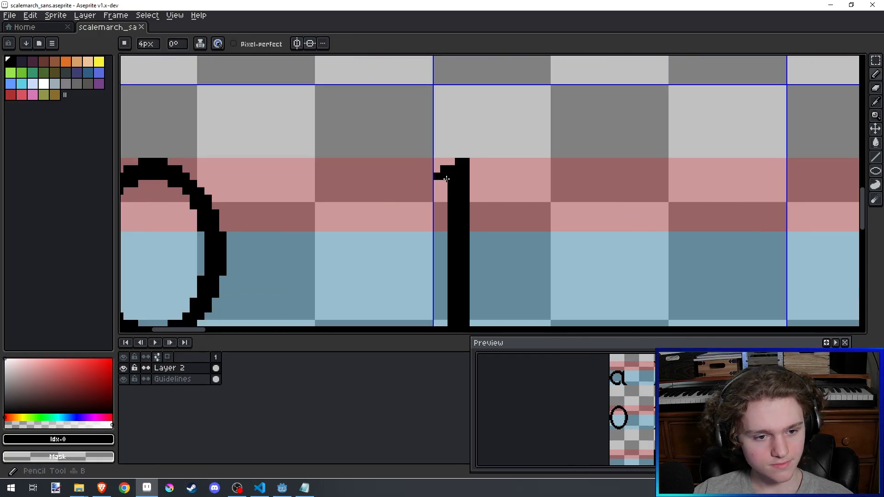
click(443, 182)
key(ctrl+z)
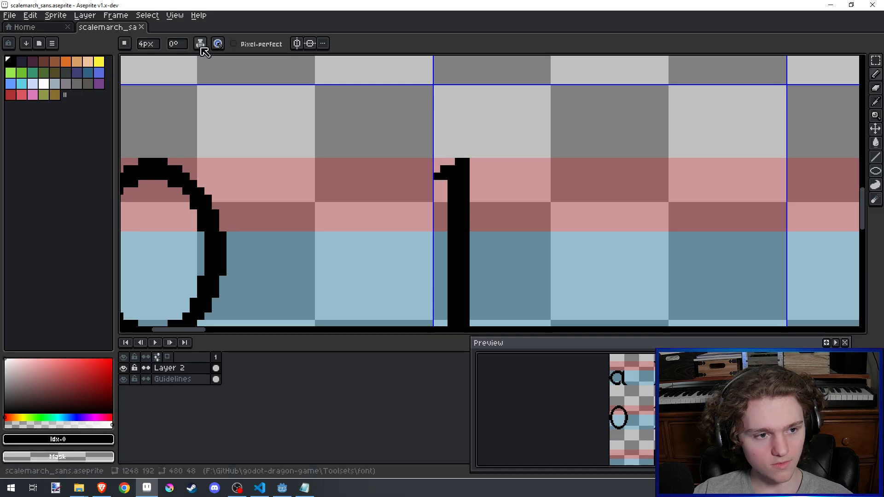
drag(147, 43, 126, 69)
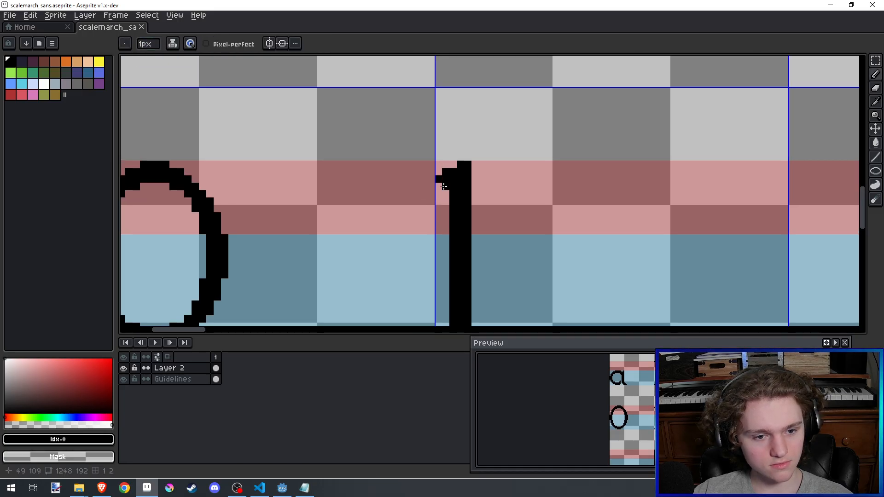
Step: Try to thicken the digit 1's flag with an extra row of pixels along its underside, and save the sheet
scroll(444, 186, down, 1)
scroll(445, 138, up, 1)
click(424, 155)
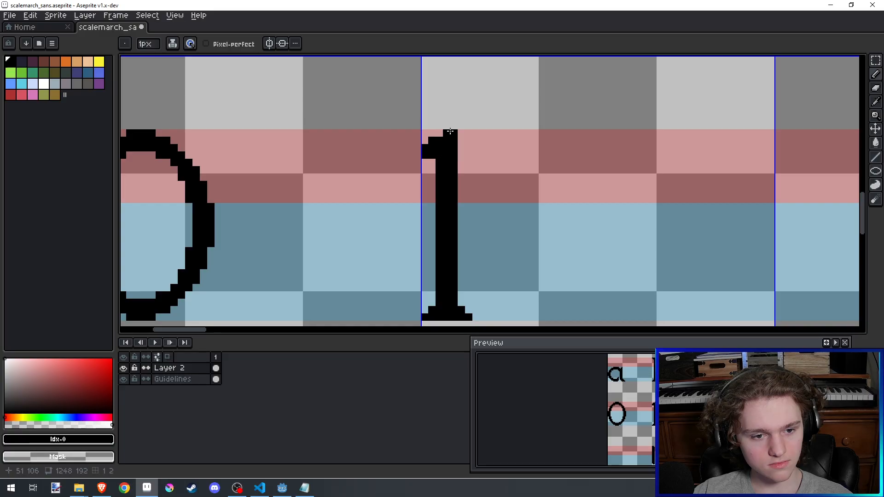
scroll(450, 131, down, 2)
key(ctrl+s)
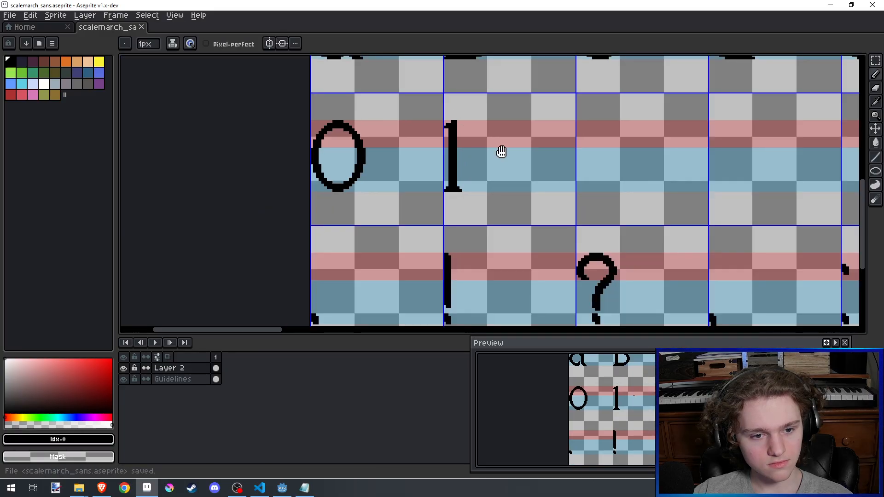
drag(501, 152, 473, 184)
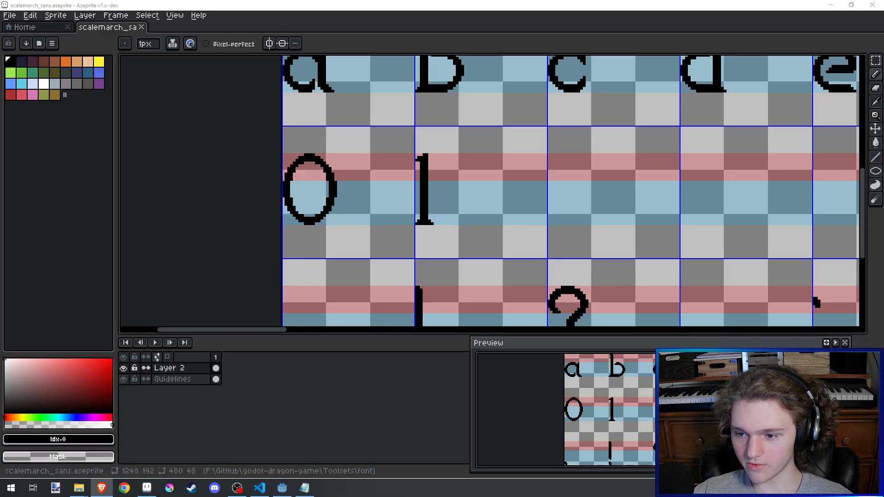
drag(514, 182, 501, 190)
drag(584, 201, 576, 205)
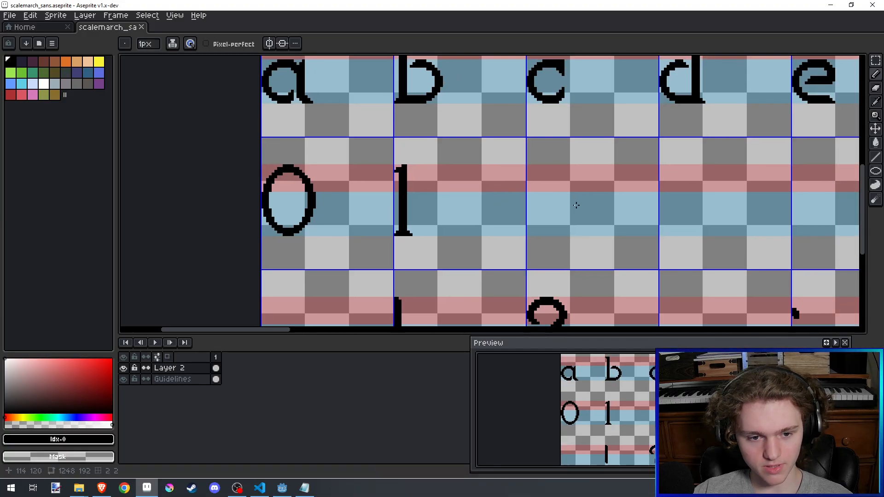
scroll(576, 205, up, 1)
drag(527, 233, 511, 239)
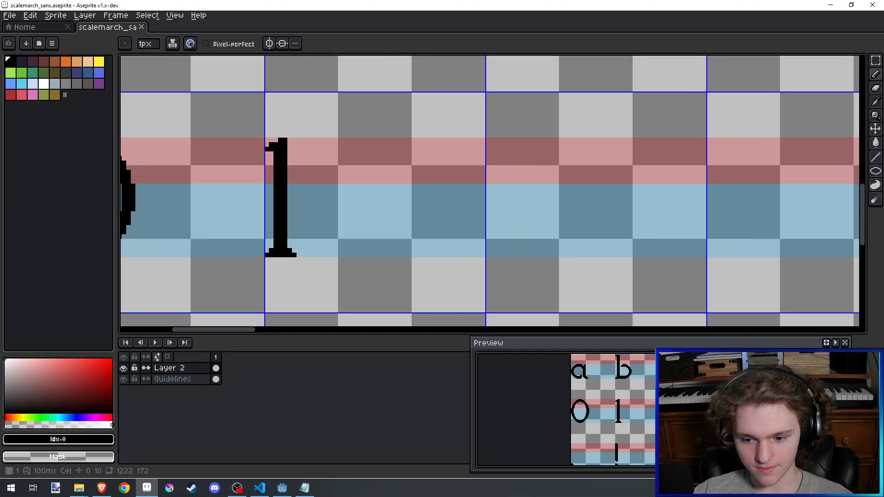
Step: Select the capital Z at the end of the uppercase row with the Rectangular Marquee
scroll(435, 112, down, 4)
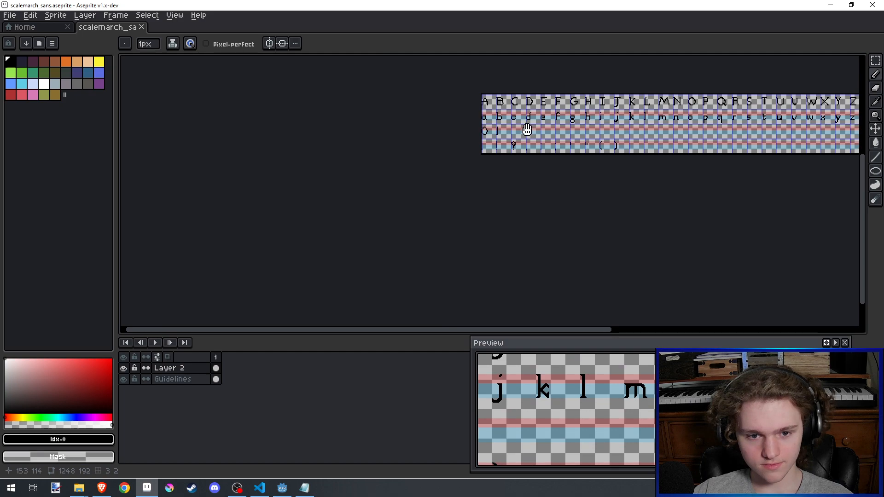
scroll(523, 129, up, 1)
drag(738, 140, 594, 181)
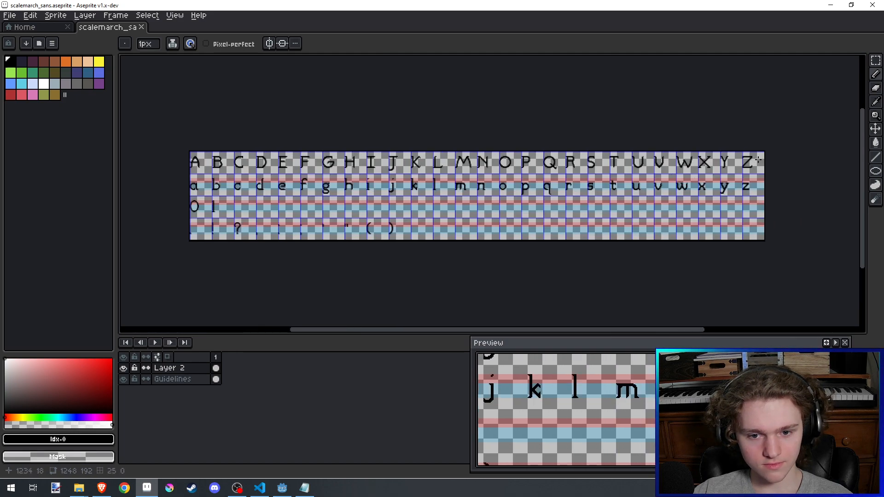
scroll(778, 123, up, 8)
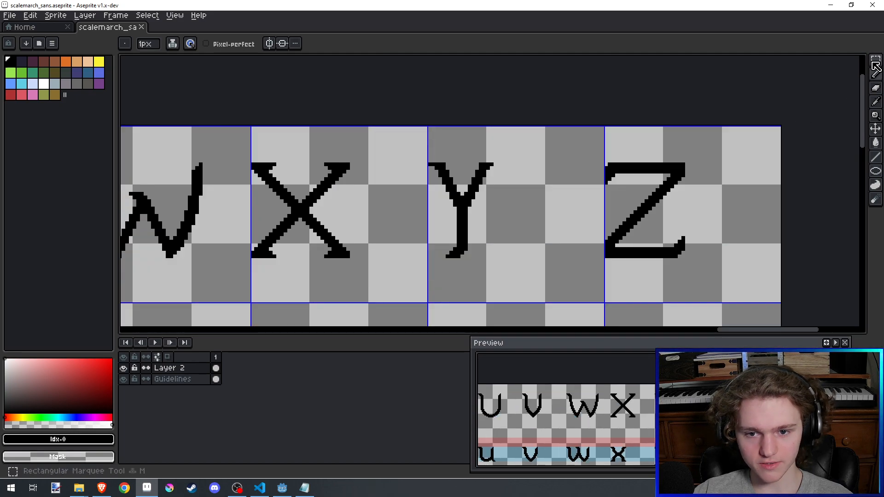
click(876, 61)
drag(598, 153, 705, 282)
scroll(645, 208, down, 5)
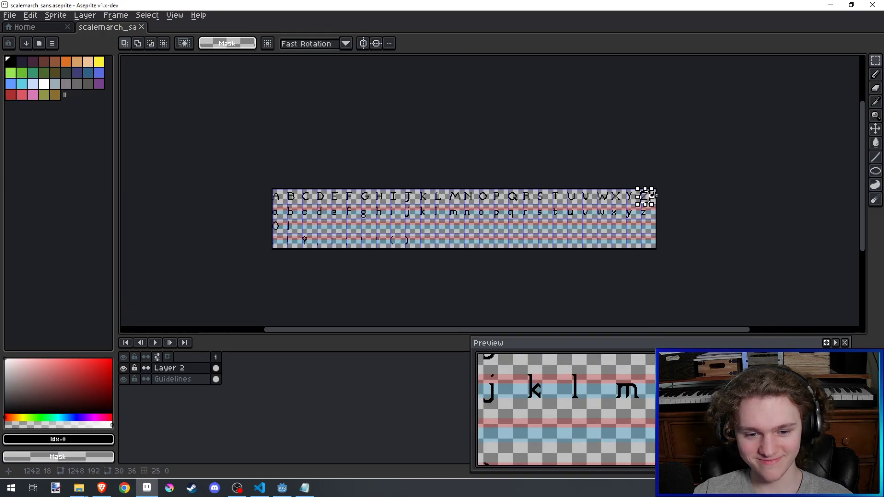
Step: Place the selected Z in the digit cell after the 1, aligned to the cell's edge and the guideline bands, then deselect and save the sheet
click(650, 208)
drag(649, 206, 311, 232)
scroll(311, 233, up, 6)
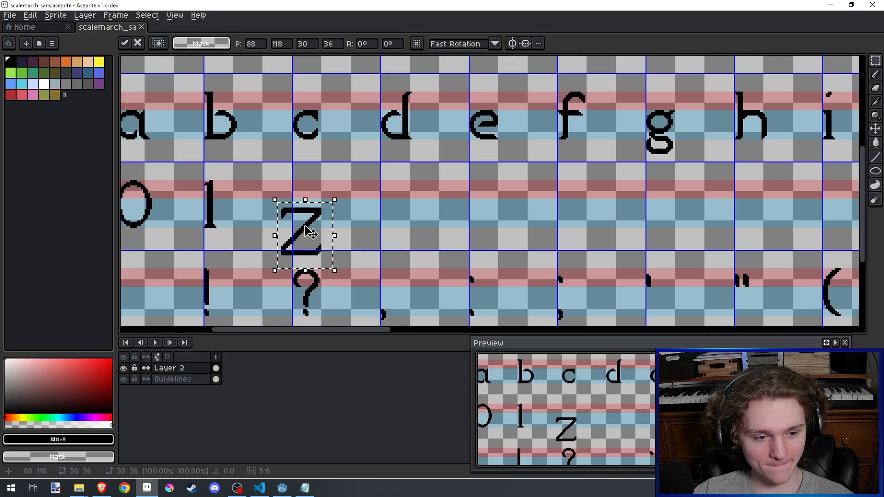
drag(471, 144, 465, 156)
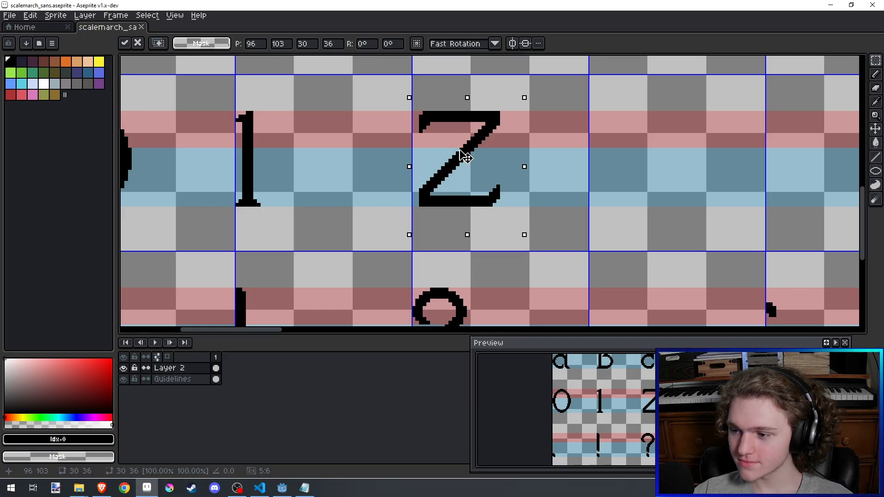
drag(460, 152, 471, 171)
key(ctrl+d)
key(ctrl+s)
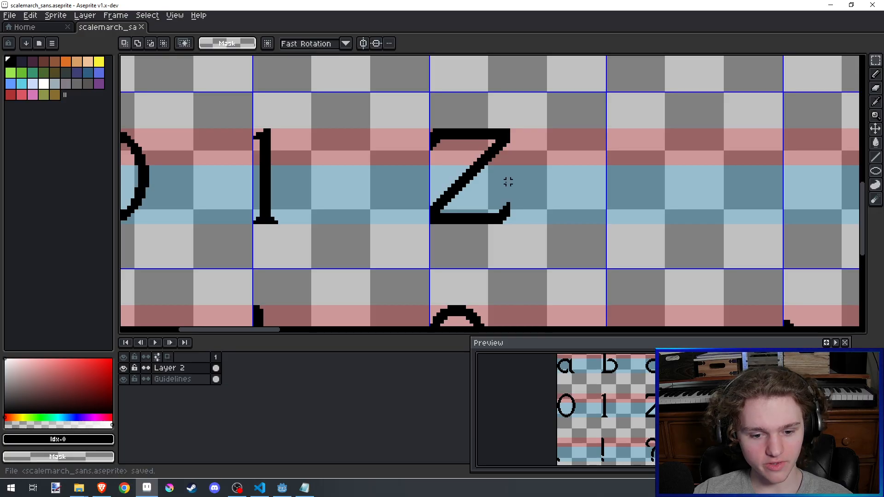
Step: Set the Eraser's brush size to 16 px
scroll(511, 189, up, 1)
key(b)
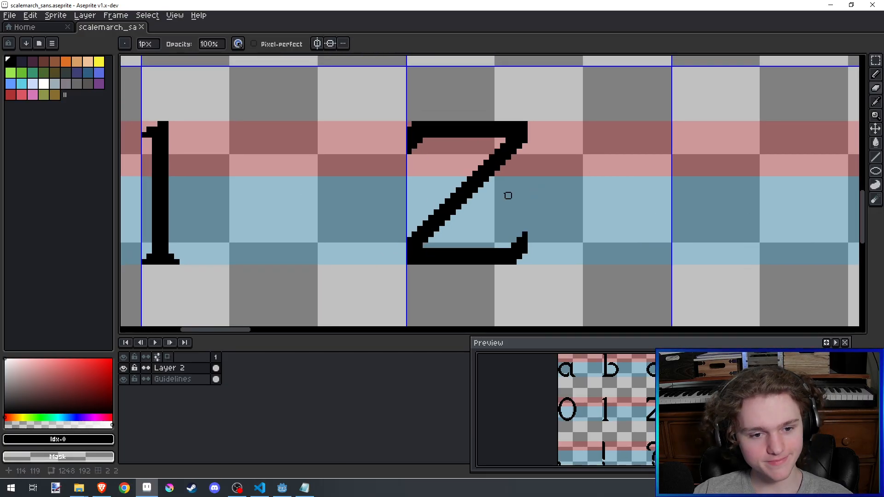
drag(145, 44, 164, 58)
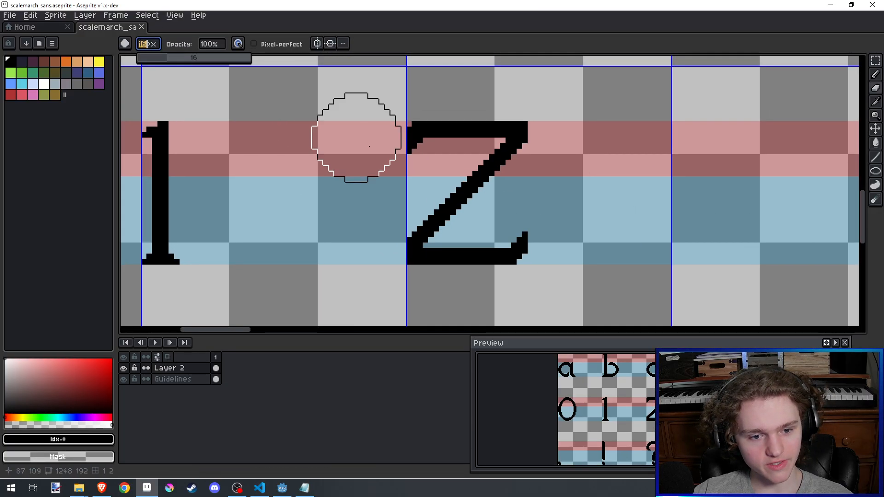
scroll(413, 158, down, 1)
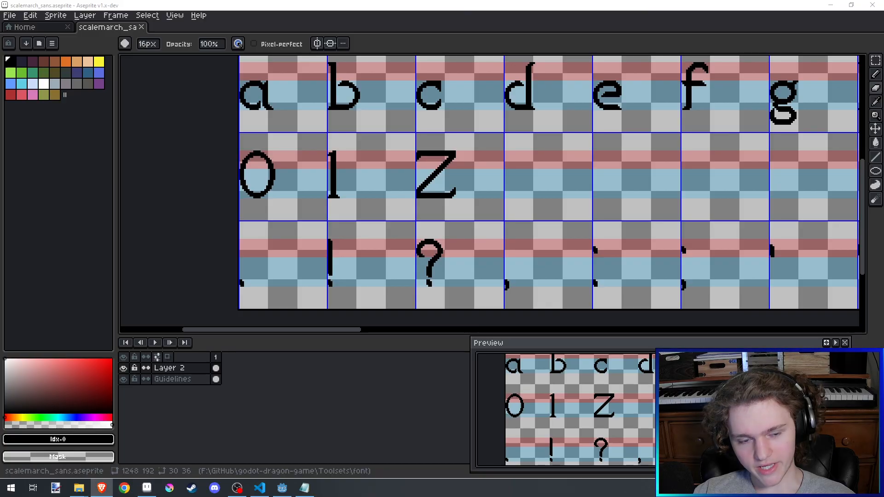
Step: Examine the placed Z's shape against the 0, the 1 and the lowercase letters above
drag(488, 163, 507, 178)
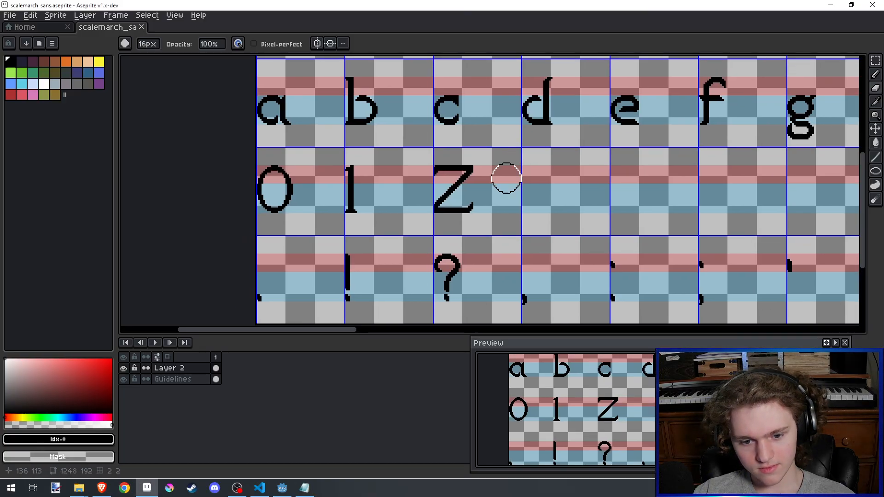
scroll(506, 177, down, 3)
scroll(449, 169, up, 3)
drag(587, 171, 511, 184)
scroll(519, 158, up, 2)
scroll(507, 186, down, 2)
scroll(509, 184, down, 4)
scroll(512, 184, up, 6)
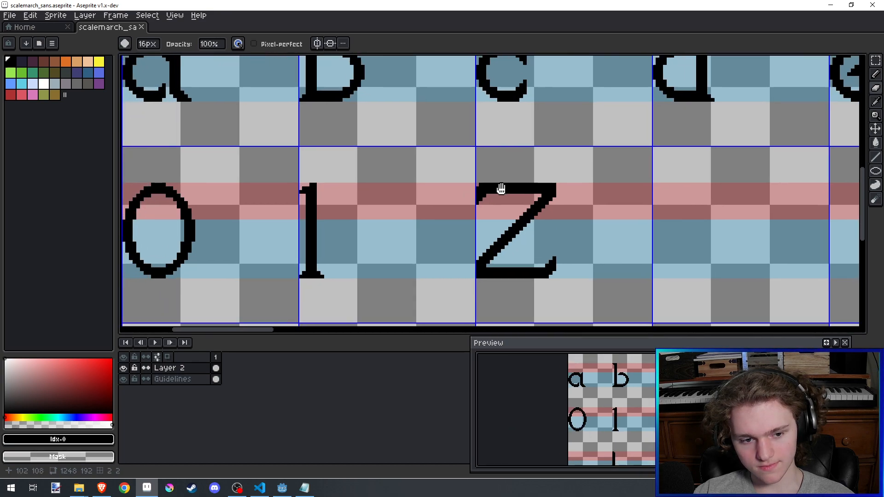
Step: Try to erase the Z down to its foot and pencil a steeper curved neck rising from the foot's corner
mouse_move(501, 189)
mouse_down()
mouse_move(509, 222)
mouse_move(487, 237)
mouse_move(498, 223)
mouse_up()
scroll(498, 224, up, 1)
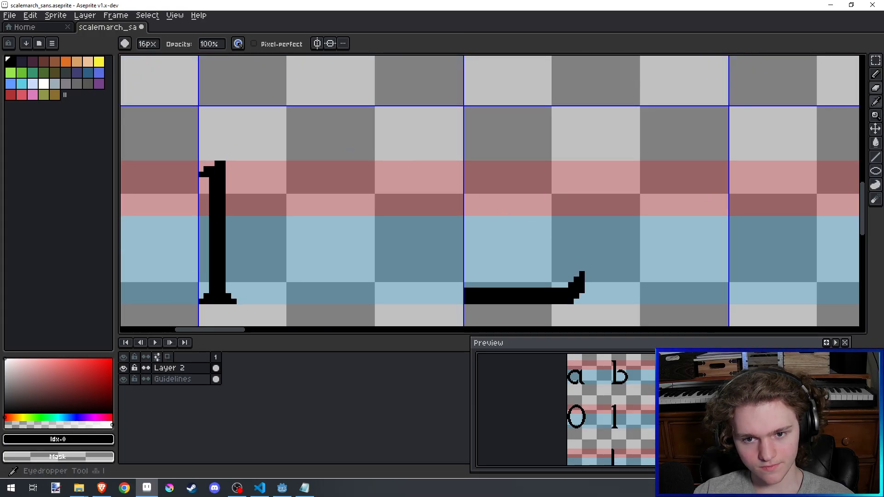
click(877, 81)
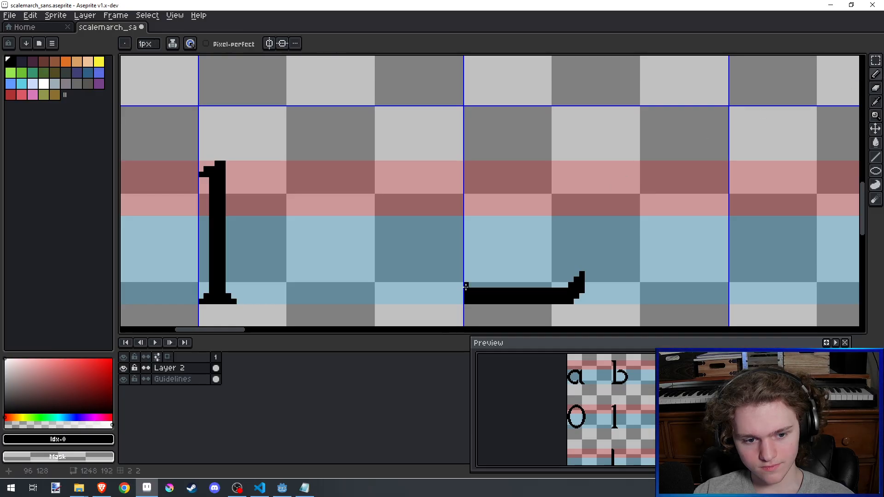
drag(471, 286, 477, 273)
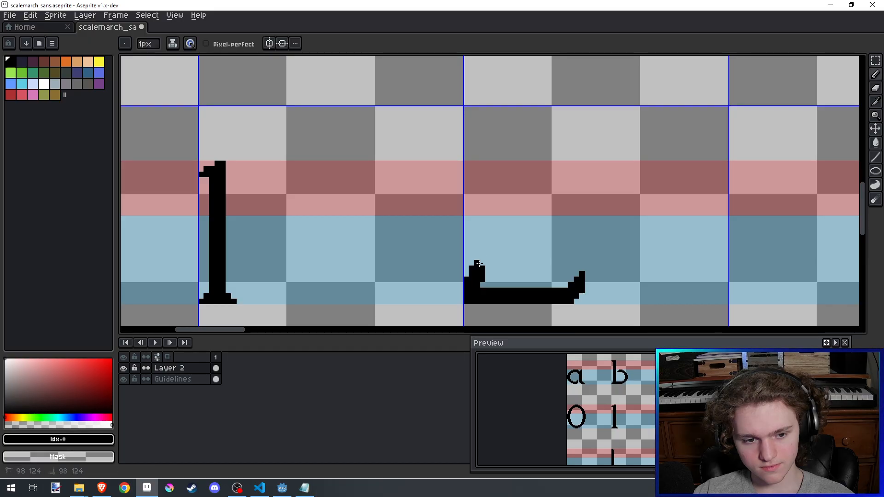
mouse_move(488, 263)
mouse_down()
mouse_move(478, 258)
mouse_move(487, 257)
mouse_up()
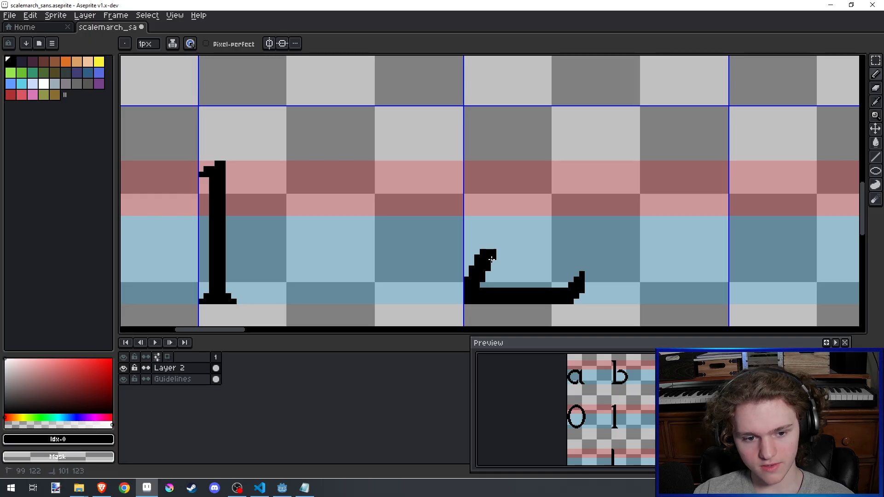
drag(484, 246, 495, 256)
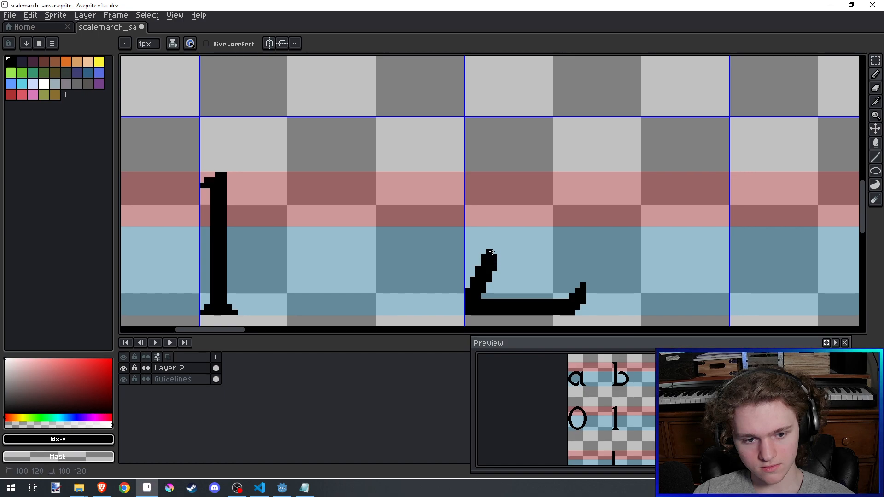
scroll(500, 258, down, 1)
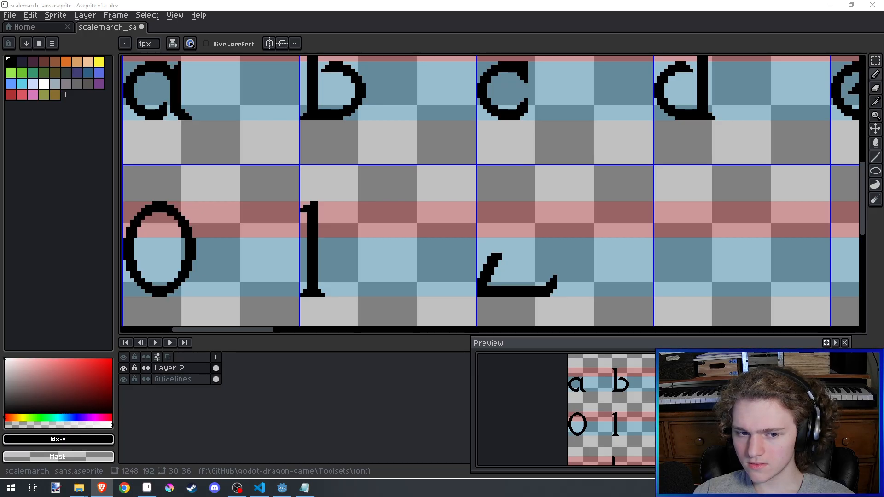
Step: Undo the pencilled neck and the erasing on the Z in the digit row
key(ctrl+z)
key(v)
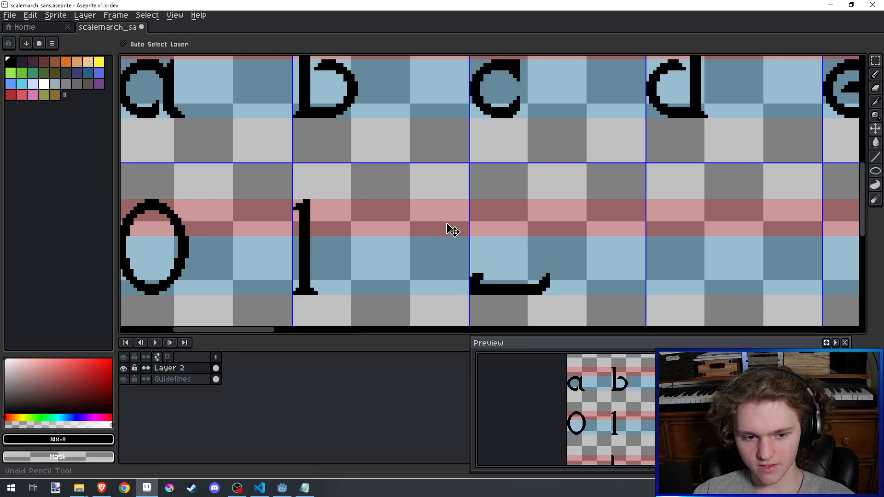
key(ctrl+y)
key(b)
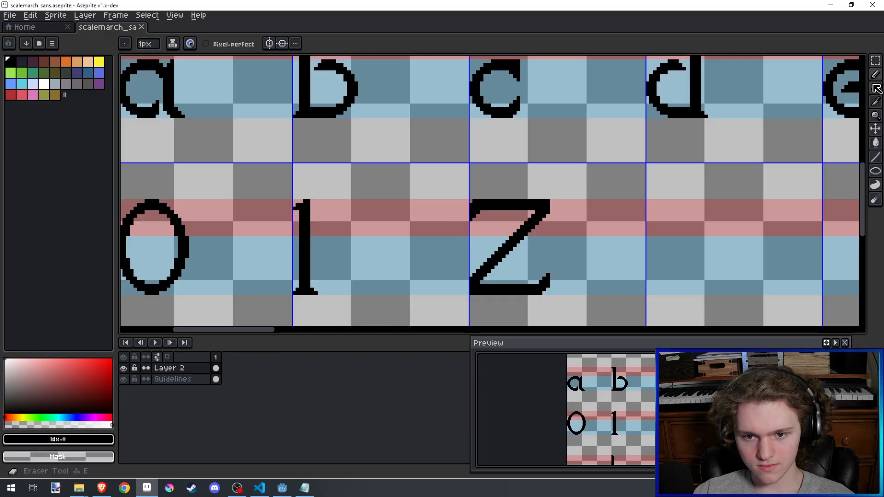
Step: Erase the digit-row Z's top bar and the upper part of its diagonal, keeping the hooked foot and the lower diagonal
click(876, 89)
mouse_move(529, 182)
mouse_down()
mouse_move(579, 201)
mouse_move(567, 212)
mouse_move(458, 189)
mouse_move(565, 219)
mouse_move(520, 207)
mouse_up()
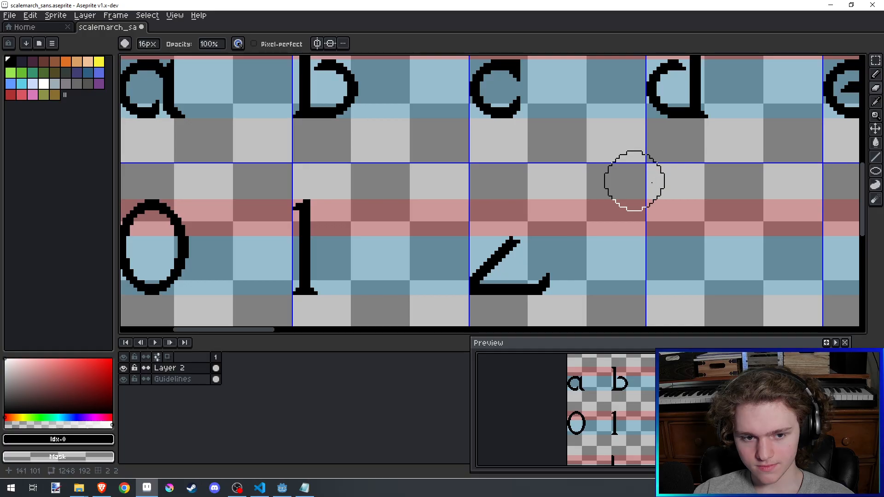
scroll(484, 216, down, 2)
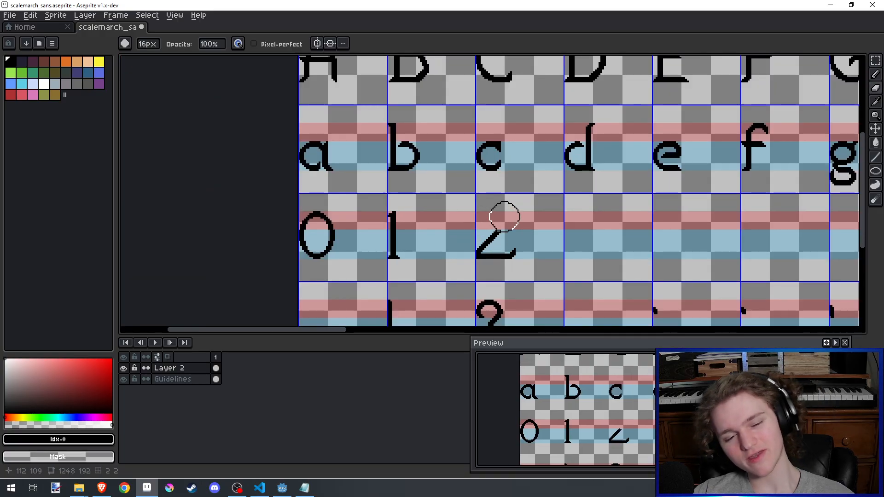
scroll(505, 217, up, 2)
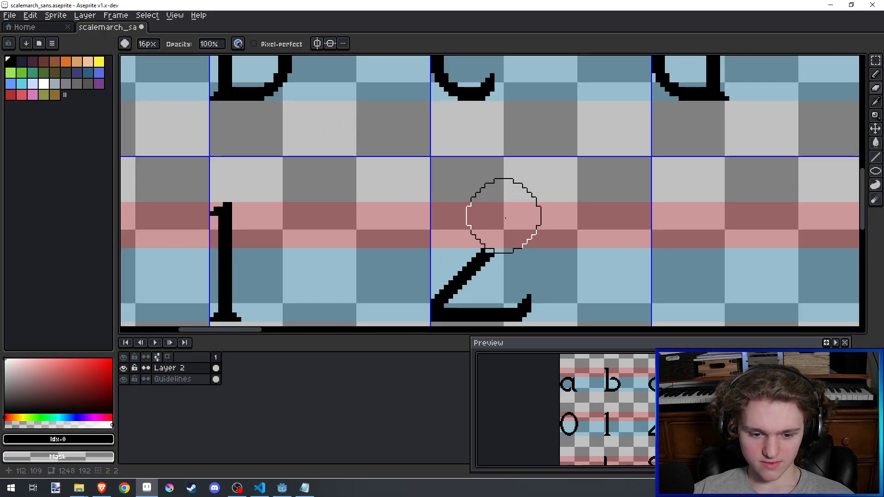
scroll(505, 218, down, 2)
scroll(502, 207, up, 2)
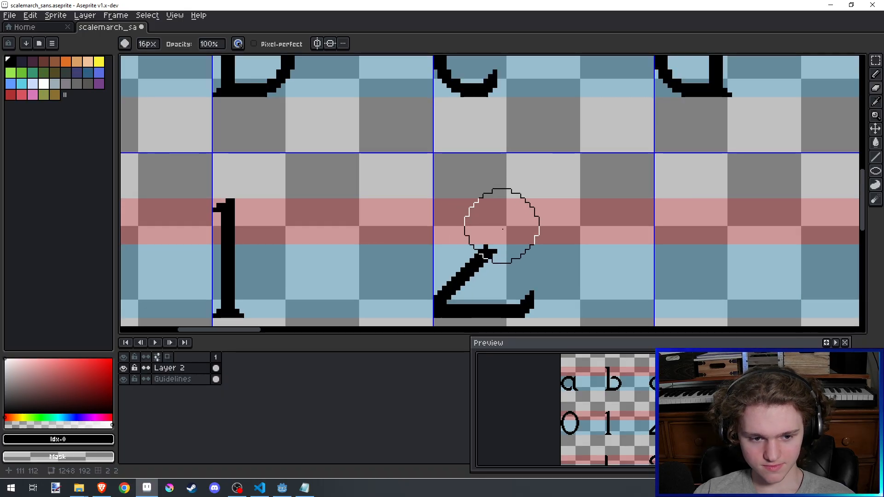
mouse_move(517, 223)
mouse_down()
mouse_move(512, 235)
mouse_move(502, 233)
mouse_up()
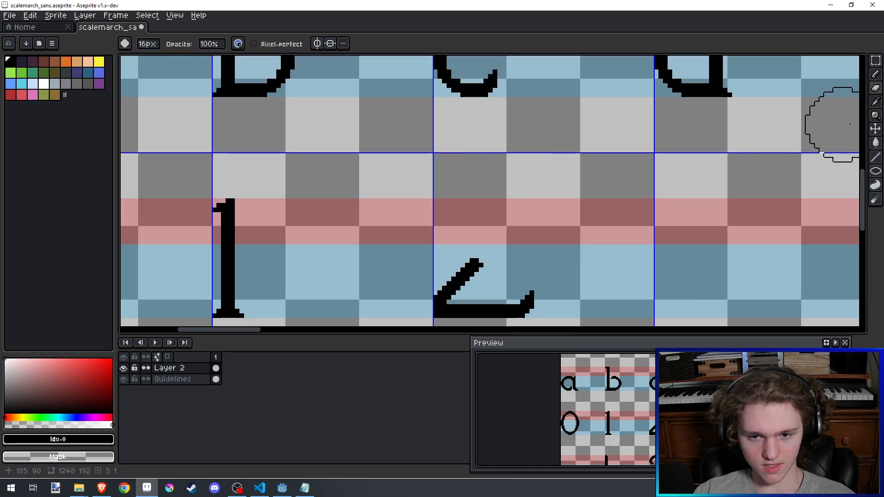
Step: Try several 1 px pencil strokes for the 2's curved top starting from the diagonal's tip, undoing each one
click(876, 74)
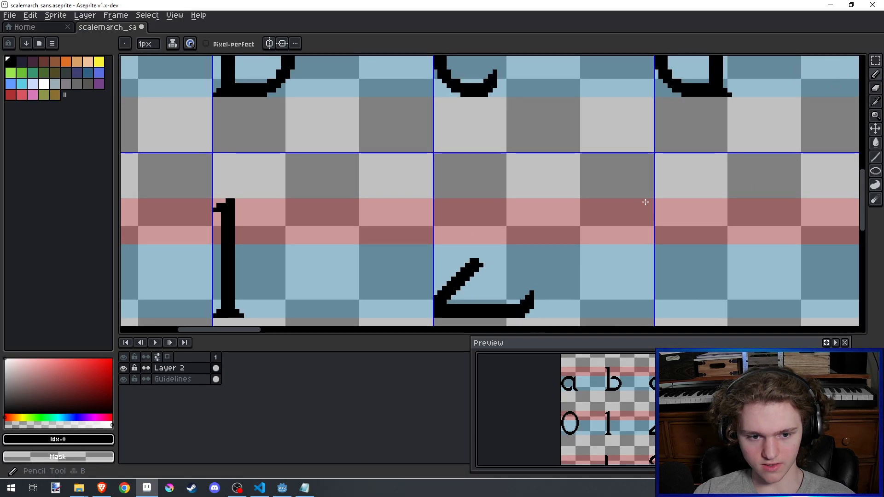
drag(490, 265, 513, 253)
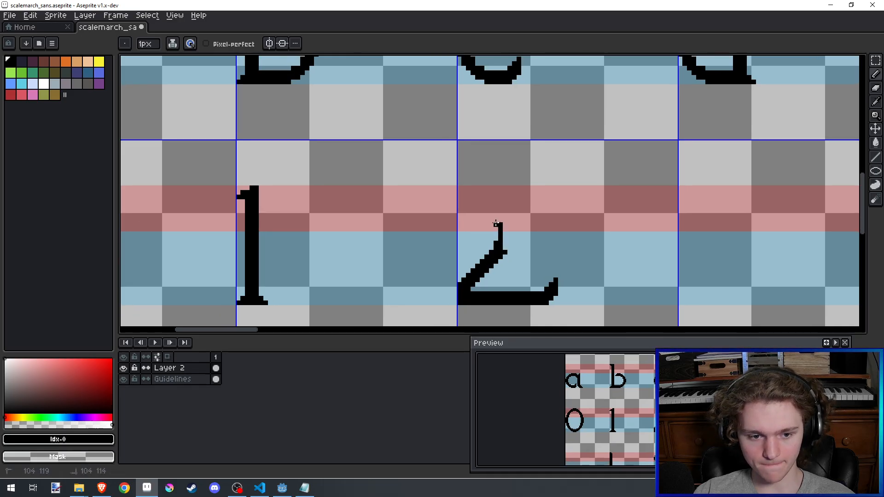
mouse_move(485, 219)
mouse_down()
mouse_move(496, 251)
mouse_move(504, 219)
mouse_move(488, 201)
mouse_move(463, 201)
mouse_move(502, 216)
mouse_move(483, 196)
mouse_move(455, 210)
mouse_up()
key(ctrl+z)
key(ctrl+z)
key(ctrl+z)
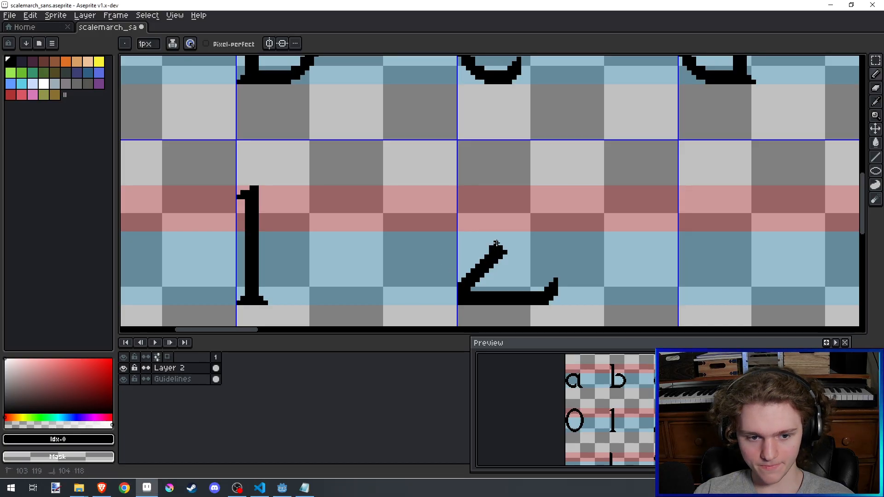
mouse_move(496, 237)
mouse_down()
mouse_move(495, 205)
mouse_move(487, 209)
mouse_up()
key(ctrl+z)
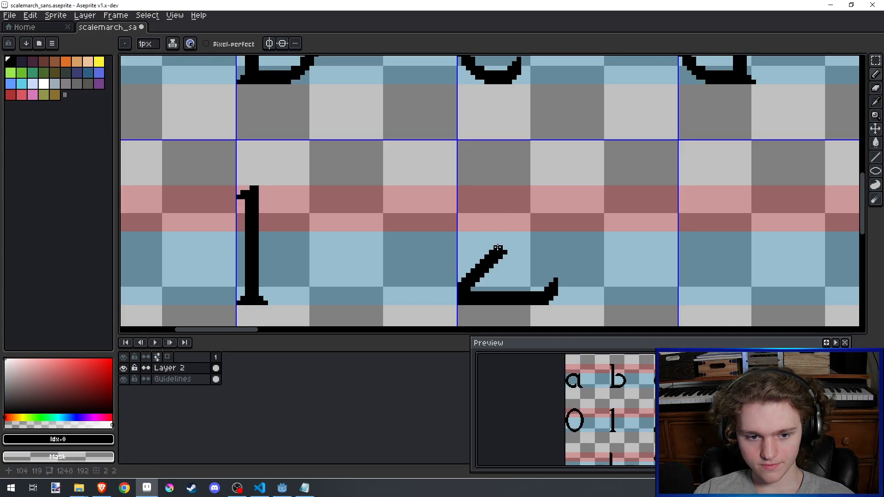
drag(498, 249, 504, 201)
key(ctrl+z)
Step: Pencil the inner and outer outlines of the 2's curved top above the diagonal, and set the Eraser's brush size to 4 px
mouse_move(498, 248)
mouse_down()
mouse_move(505, 228)
mouse_move(492, 200)
mouse_move(463, 224)
mouse_up()
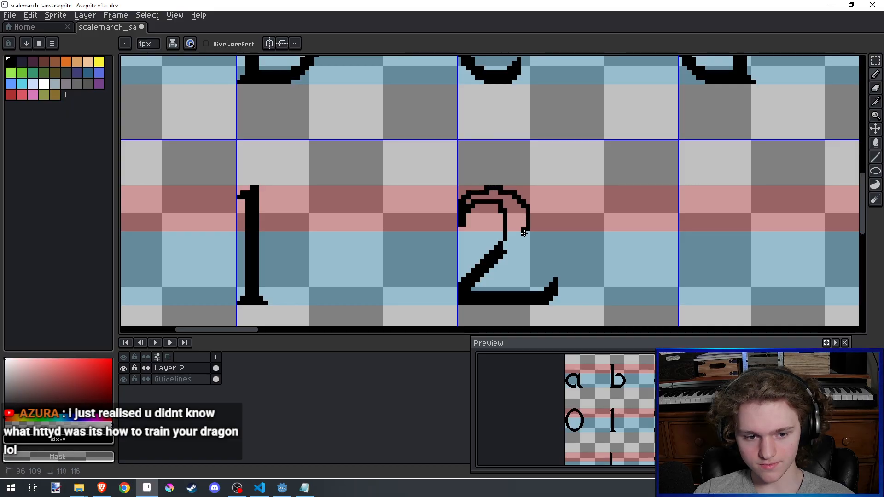
key(e)
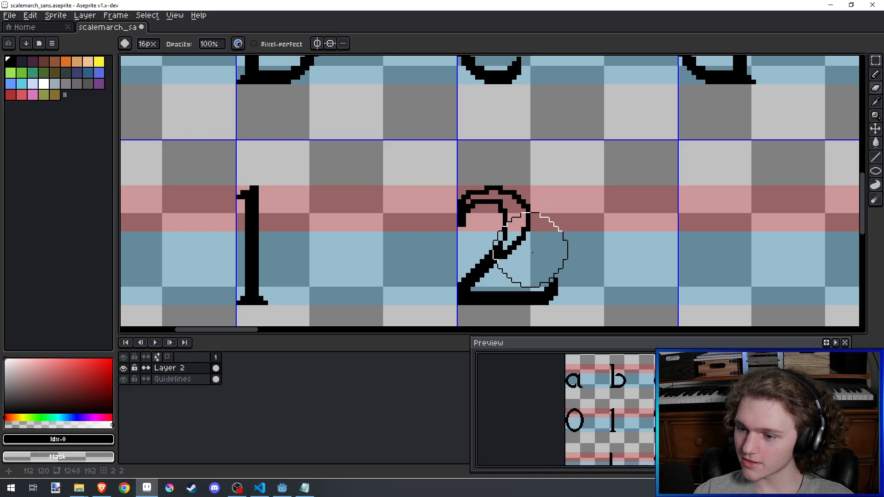
click(149, 44)
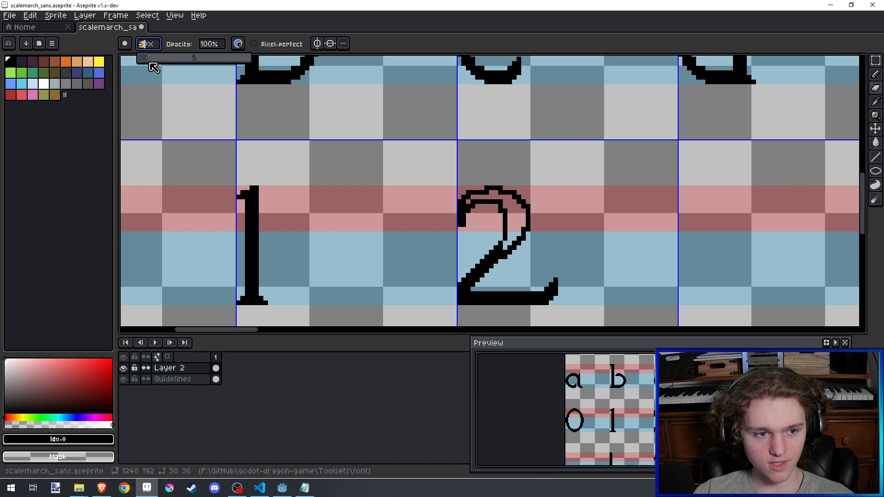
scroll(517, 241, up, 2)
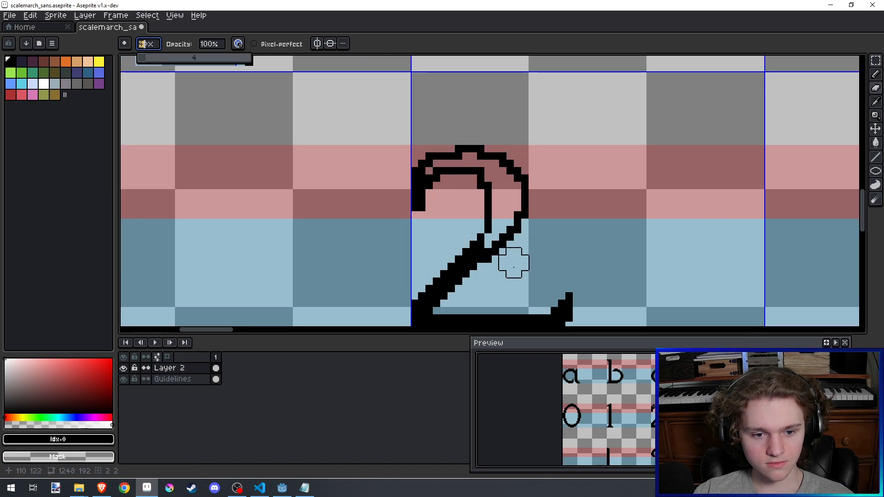
Step: Undo the lower part of the 2's outer outline and redraw it as a tighter curve joining the diagonal
mouse_move(539, 210)
mouse_down()
mouse_move(521, 263)
mouse_move(529, 226)
mouse_move(499, 277)
mouse_move(499, 263)
mouse_move(529, 278)
mouse_move(500, 231)
mouse_move(518, 200)
mouse_up()
key(b)
key(ctrl+z)
key(ctrl+z)
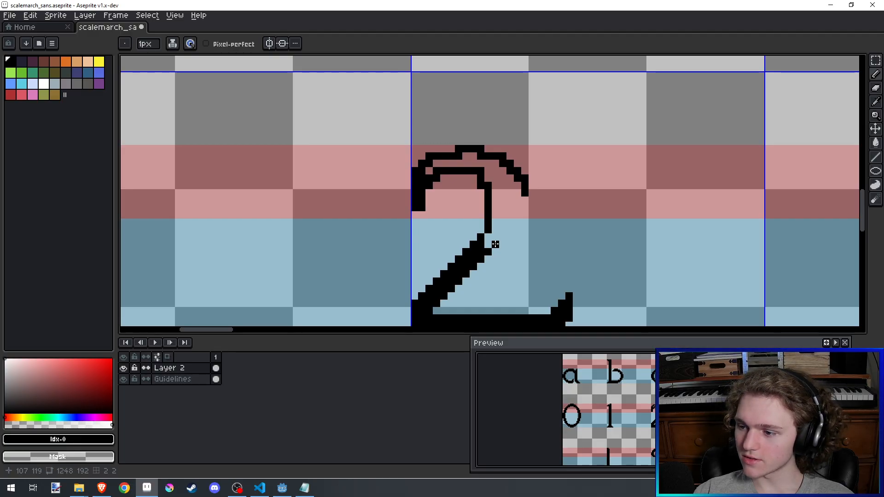
drag(496, 245, 540, 186)
key(ctrl+z)
drag(496, 244, 517, 192)
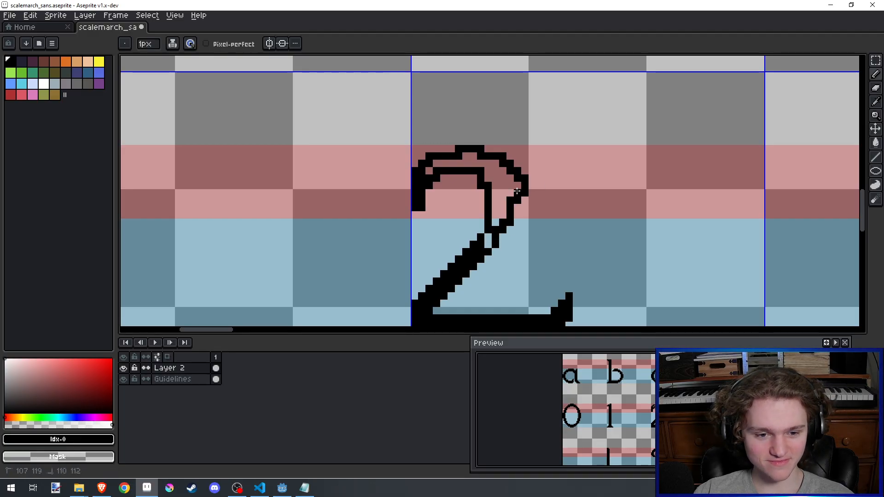
Step: Undo the 2's latest lower outer stroke and redraw it as a stepped slope from the bend's outer edge into the diagonal
key(ctrl+z)
drag(496, 245, 525, 193)
key(ctrl+z)
drag(495, 244, 522, 195)
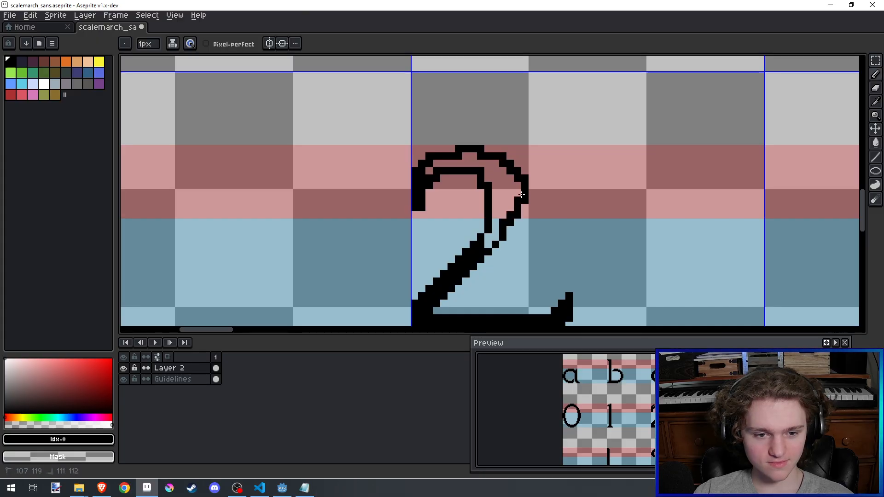
Step: Fill the space between the 2's inner and outer outlines and the leftover hole in its top curve with black
key(g)
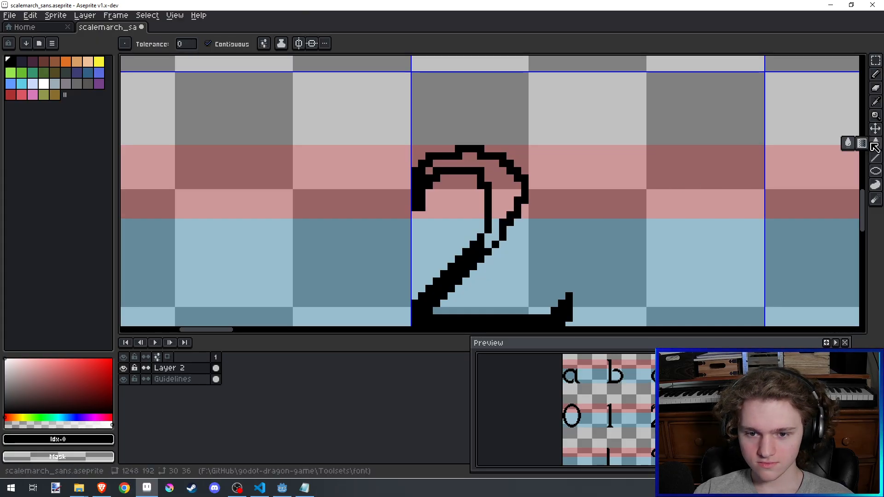
click(498, 193)
scroll(497, 193, down, 2)
scroll(506, 198, up, 1)
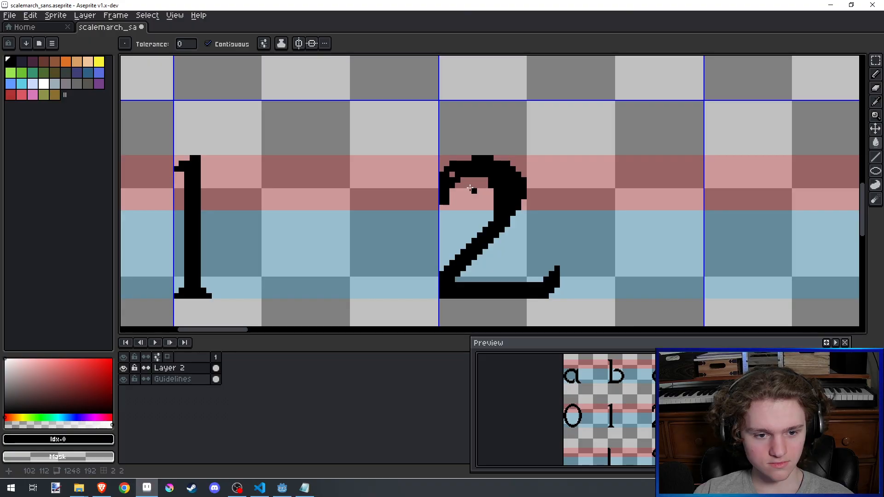
key(e)
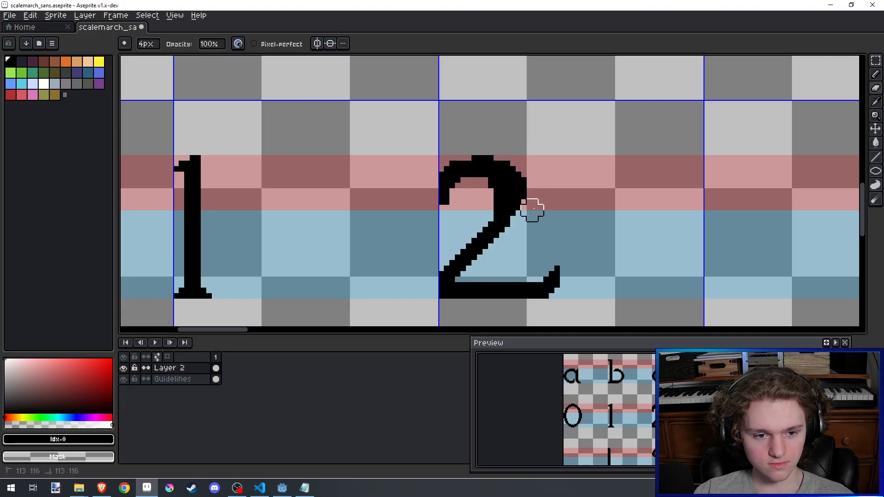
scroll(538, 227, down, 5)
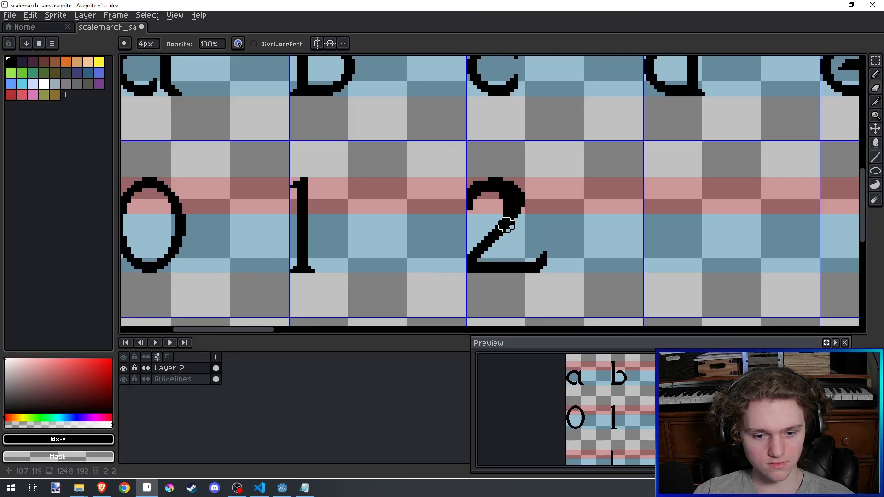
Step: Set the Eraser's brush size to 1 px and save the file
scroll(509, 225, up, 5)
key(b)
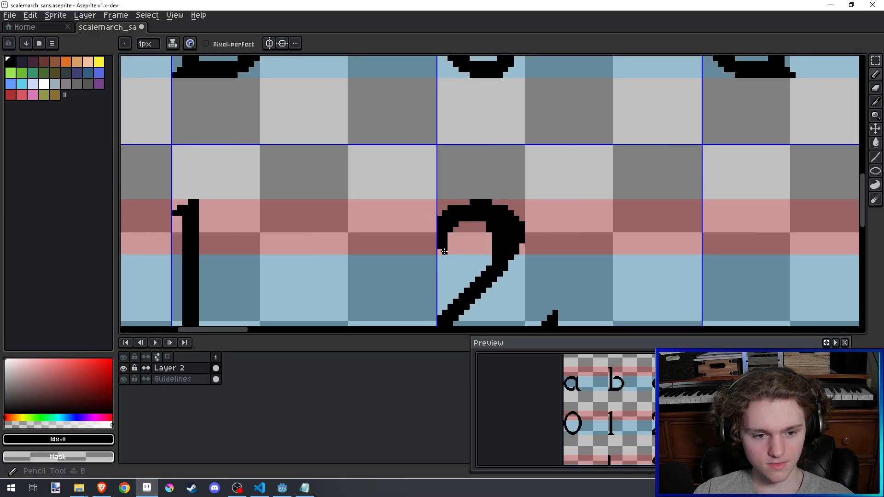
key(e)
scroll(445, 251, up, 3)
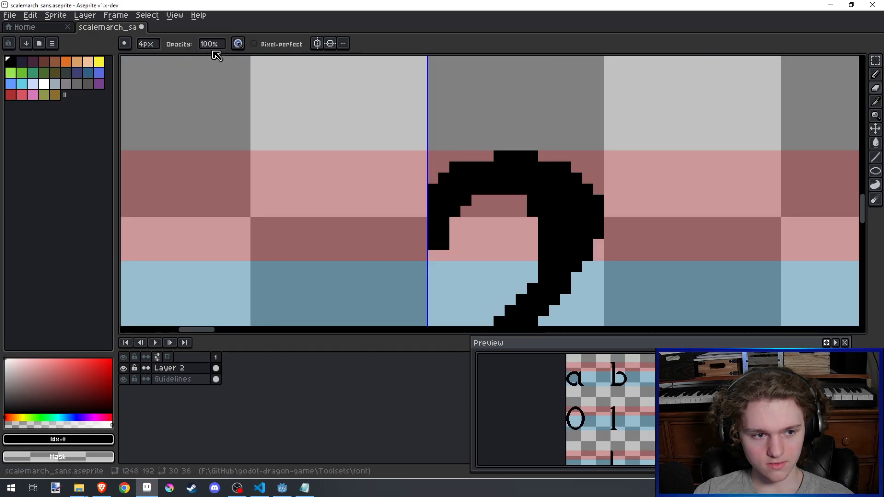
drag(147, 46, 153, 55)
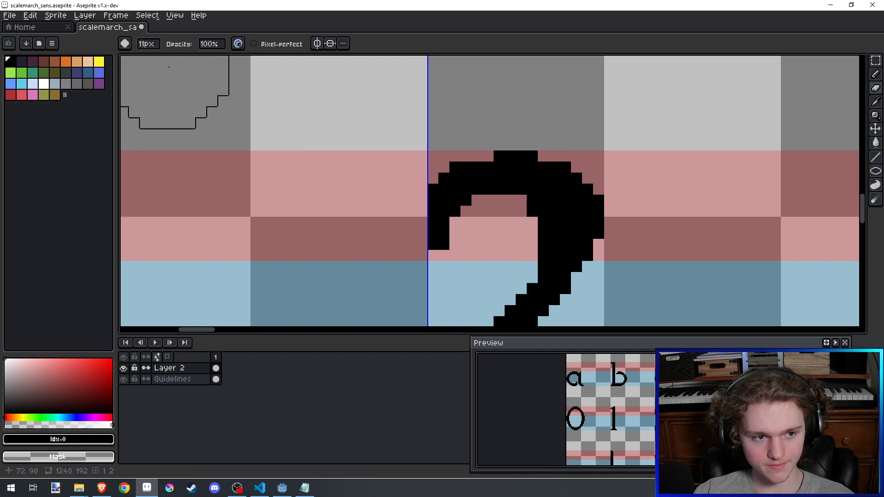
click(147, 45)
text(1)
key(ctrl+s)
Step: Erase pixels at the free end of the 2's top curve so it tapers to a 1 px tip
mouse_move(423, 209)
mouse_down()
mouse_move(404, 201)
mouse_move(414, 248)
mouse_move(444, 272)
mouse_up()
drag(466, 304, 459, 225)
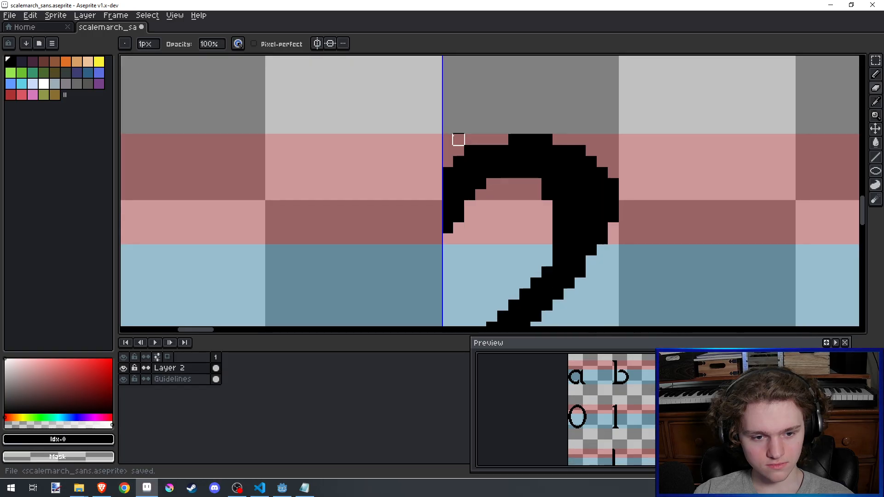
click(460, 228)
right_click(448, 222)
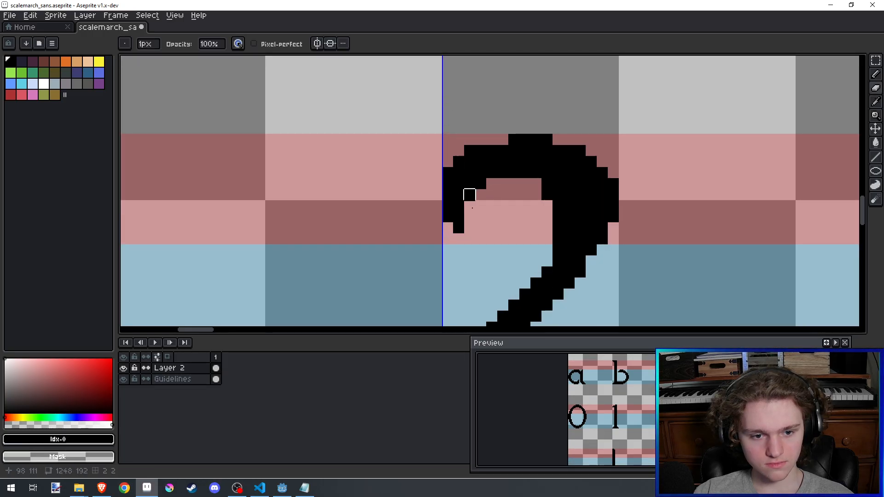
scroll(458, 138, down, 3)
scroll(465, 161, up, 3)
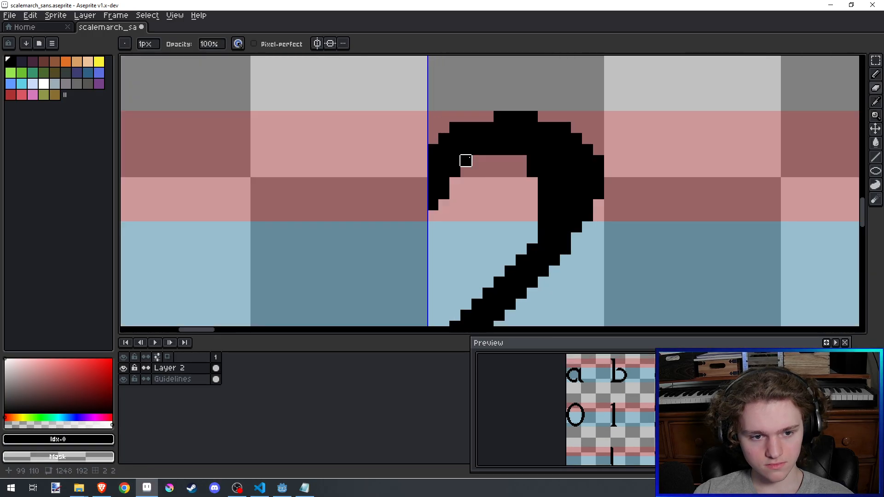
scroll(466, 161, down, 1)
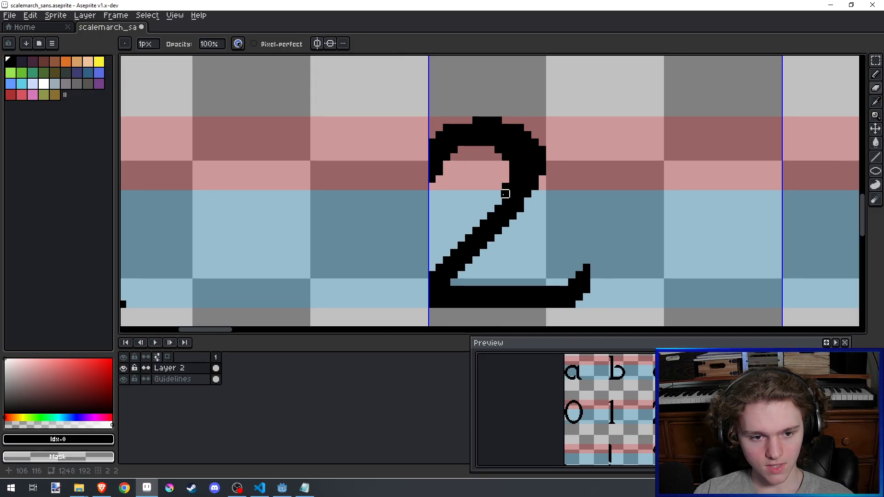
Step: Smooth the inside of the 2's bend and its join with the diagonal by erasing and adding single pixels, and save the file
key(b)
click(528, 201)
key(e)
click(506, 194)
drag(489, 137, 488, 148)
key(b)
key(e)
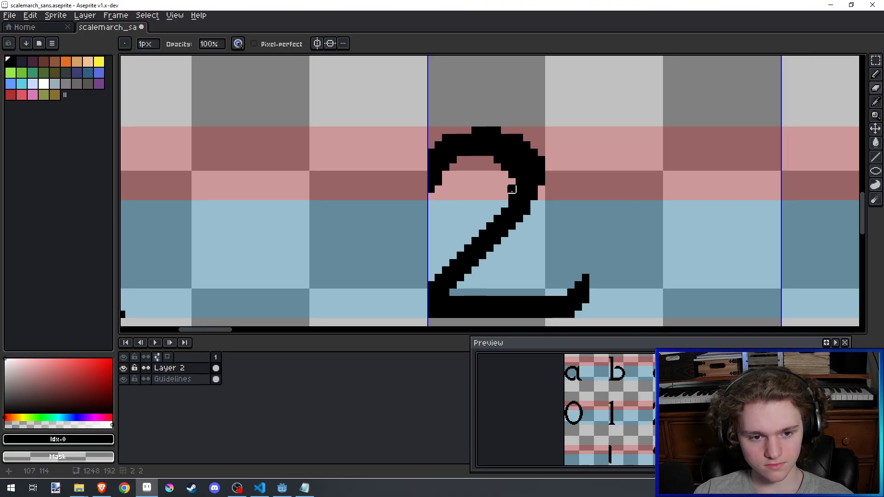
key(b)
click(512, 197)
key(e)
scroll(505, 168, down, 1)
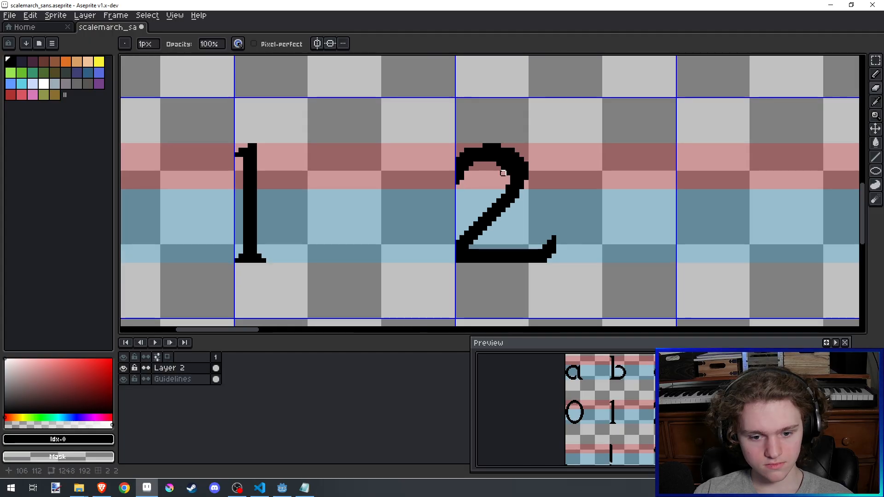
scroll(504, 176, up, 1)
key(ctrl+s)
Step: Erase the outer pixels along the 2's bend to narrow the curve, undoing the first stroke
drag(542, 190, 533, 134)
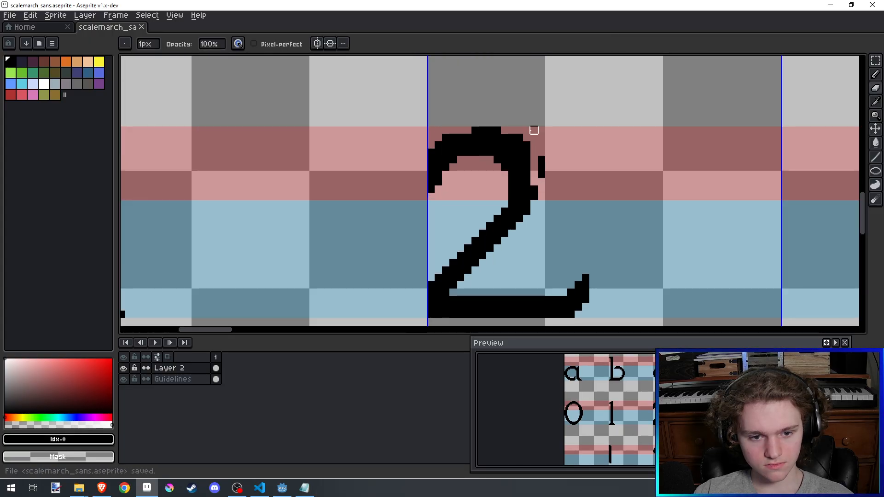
key(ctrl+z)
mouse_move(541, 191)
mouse_down()
mouse_move(542, 134)
mouse_move(497, 131)
mouse_up()
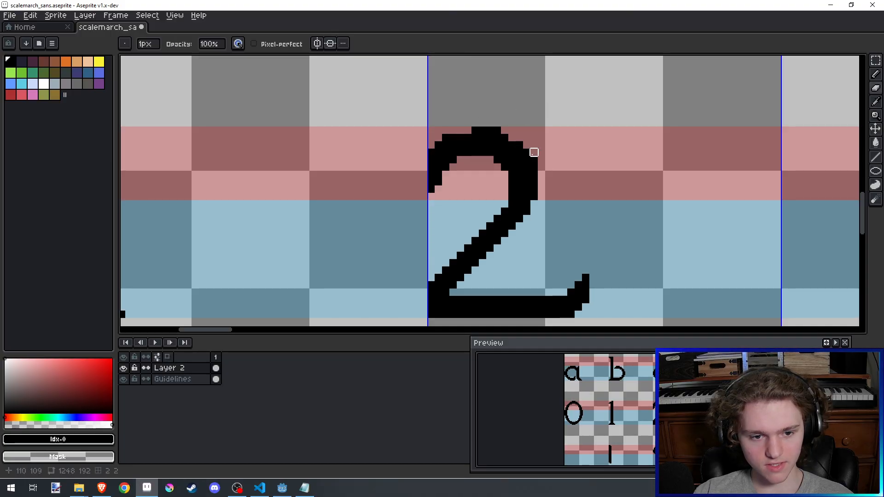
click(534, 160)
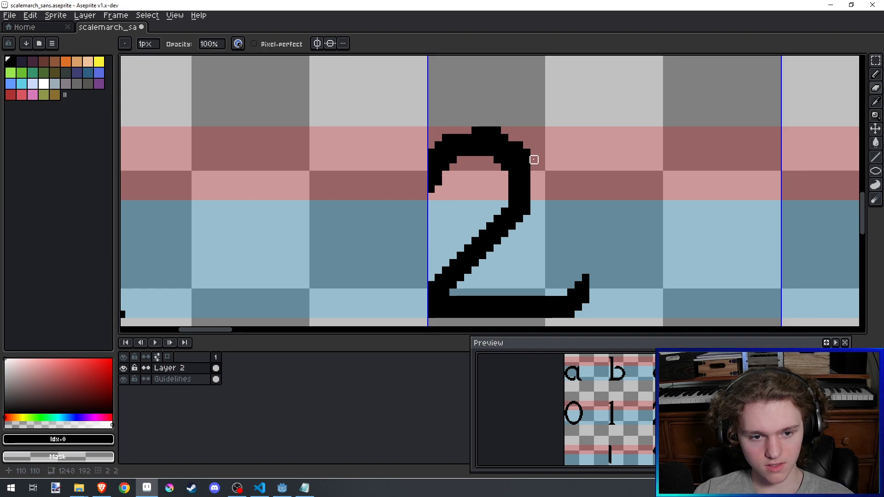
drag(534, 153, 537, 164)
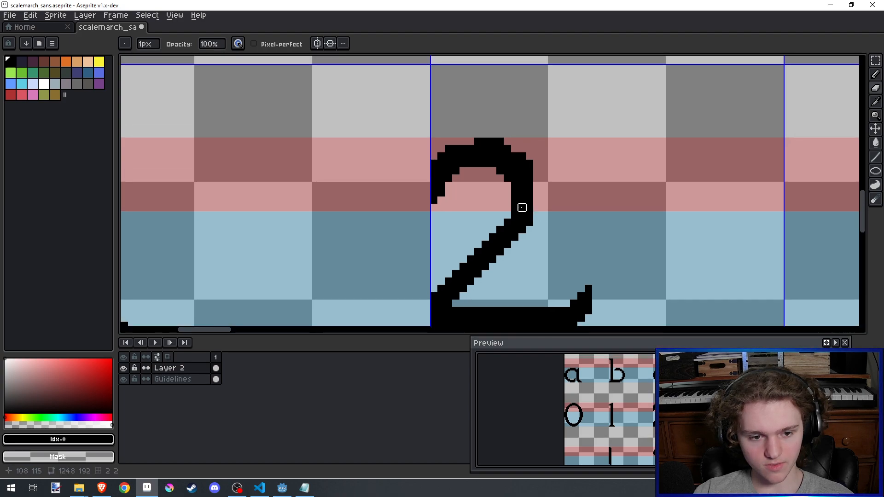
Step: Refine the corner where the 2's bend meets the diagonal and erase the raised row of pixels on top of the curve
key(e)
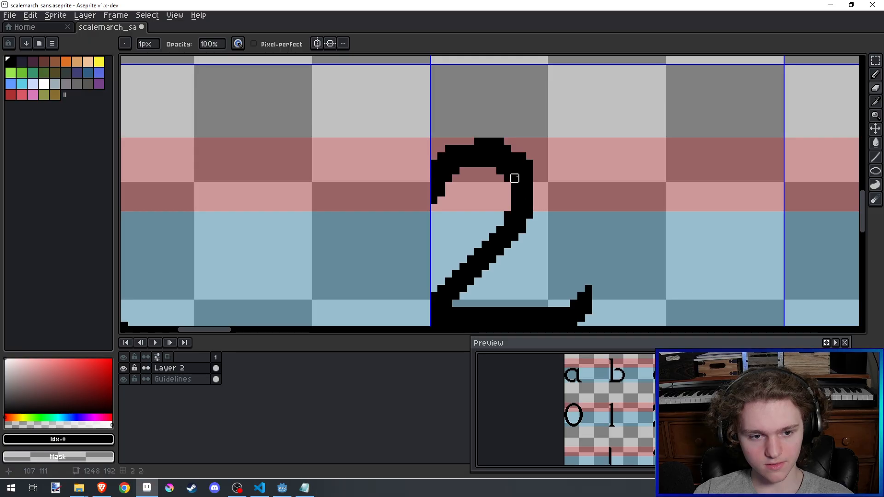
drag(542, 157, 551, 166)
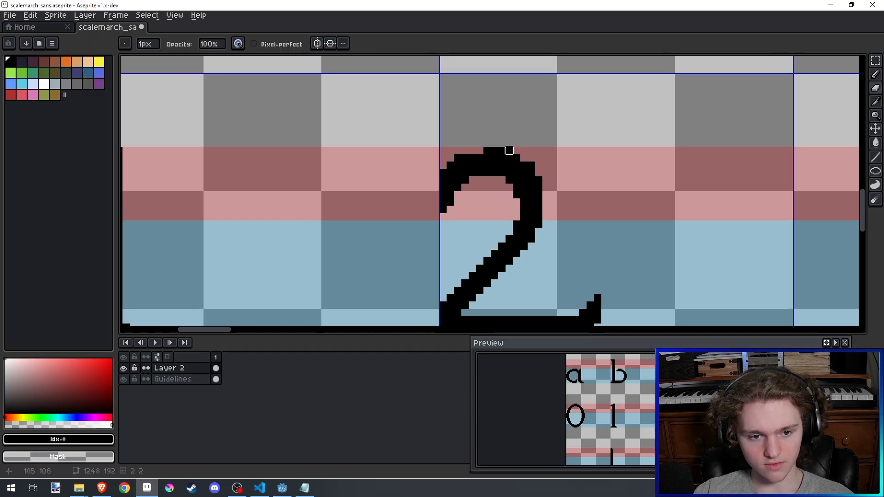
scroll(518, 142, down, 2)
scroll(518, 142, up, 2)
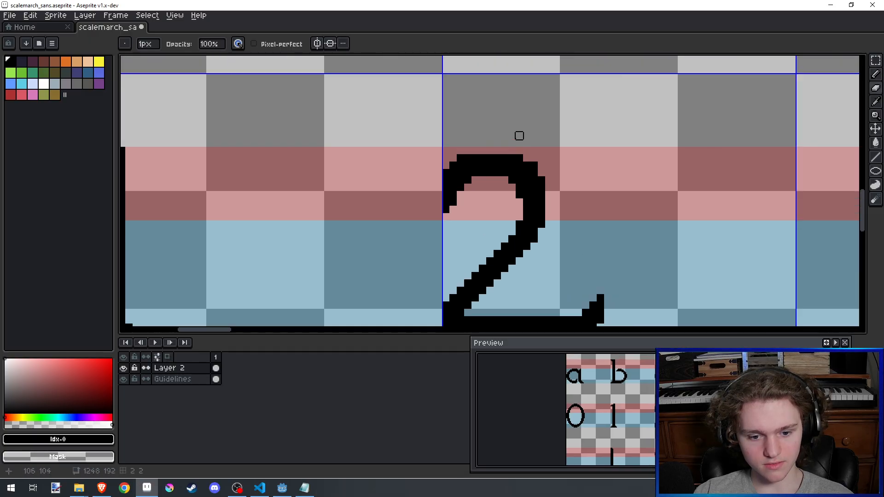
scroll(519, 136, down, 3)
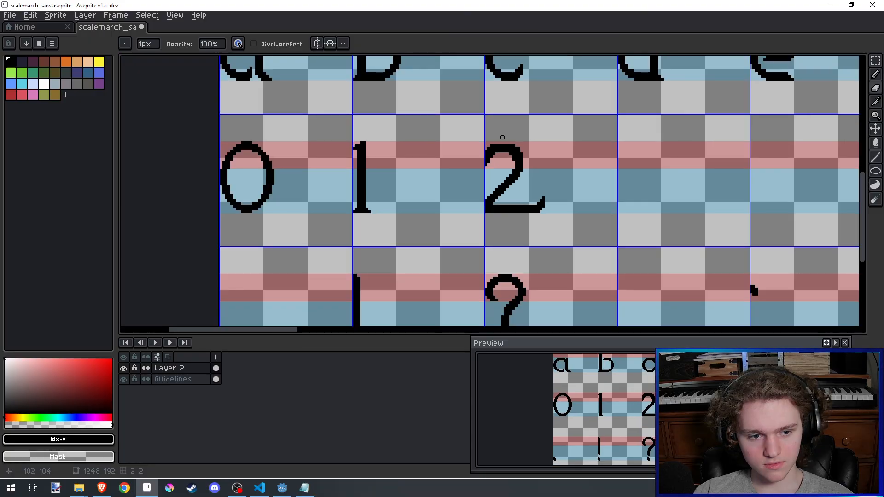
scroll(502, 137, up, 1)
Step: Select the hooked end of the 2's foot and move it inward until it lines up with the bend's outer edge
key(m)
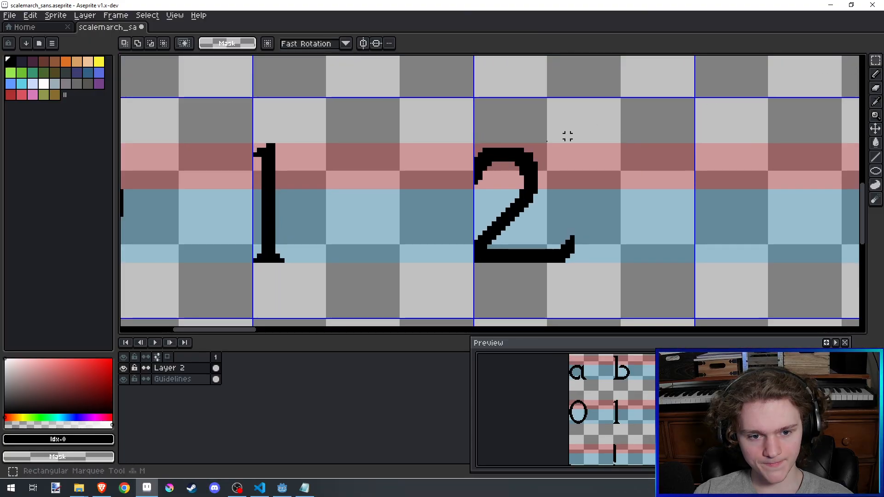
drag(593, 283, 509, 221)
drag(546, 244, 518, 247)
key(Return)
Step: Fill out the foot's lower outer corner except for one pixel, erase the hook's inner bottom pixel, and save the file
scroll(523, 233, up, 2)
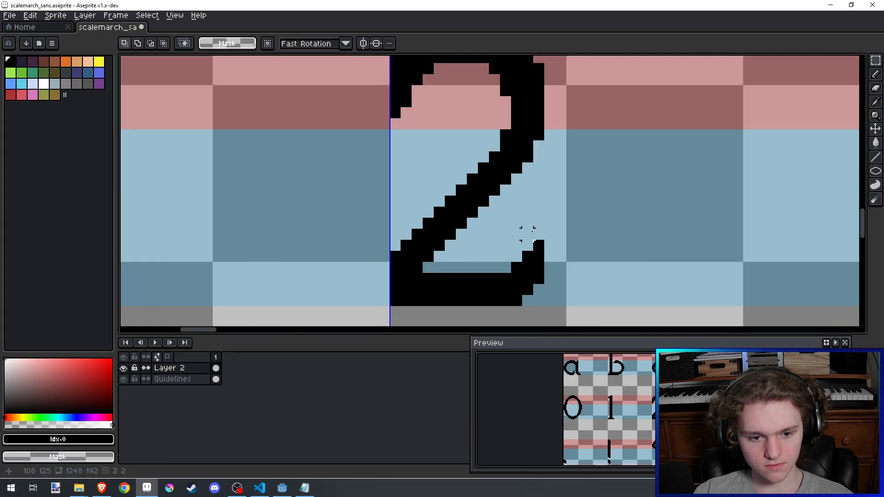
scroll(537, 233, down, 1)
scroll(536, 219, up, 2)
scroll(535, 218, down, 1)
key(b)
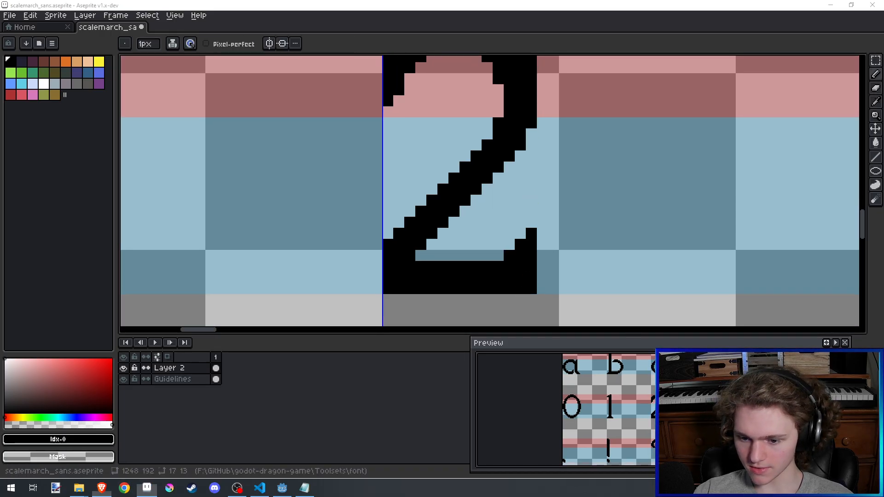
click(552, 300)
key(e)
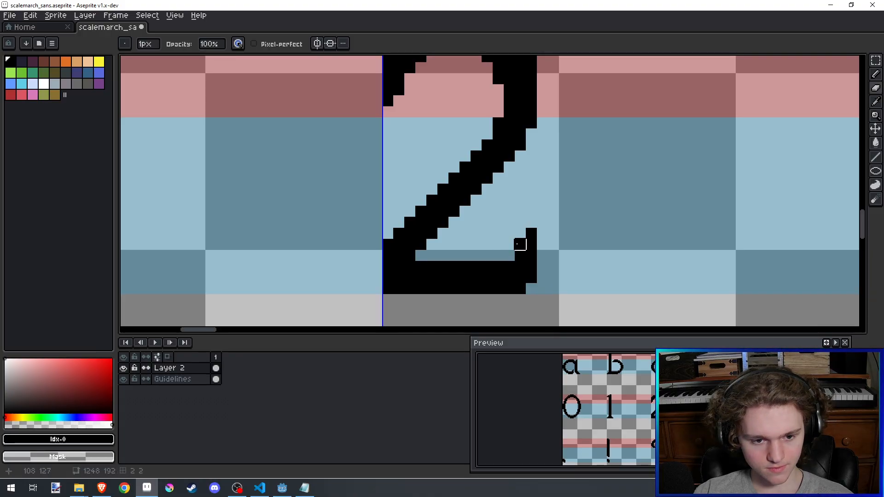
scroll(531, 233, down, 3)
key(ctrl+s)
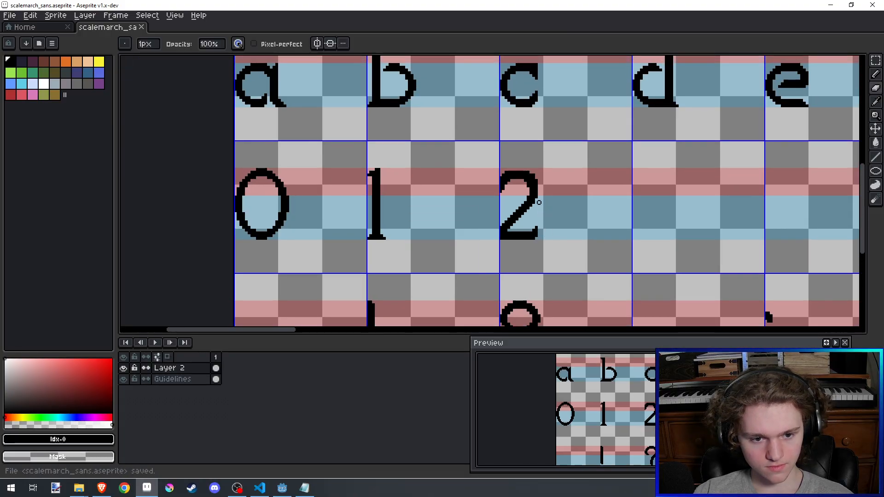
Step: Examine the 2's shape and weight at several zoom levels against the neighbouring digits, letters and question mark
scroll(543, 223, up, 2)
key(b)
scroll(547, 221, down, 4)
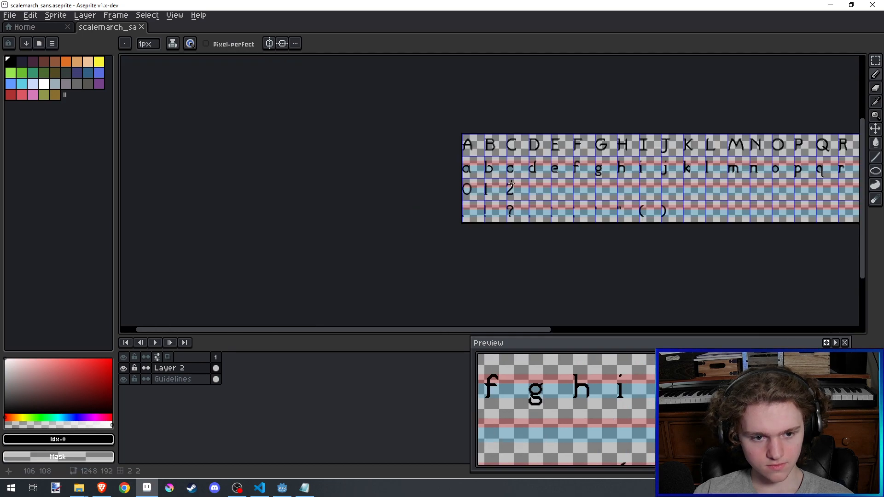
scroll(511, 182, up, 1)
scroll(511, 182, up, 3)
key(ctrl+s)
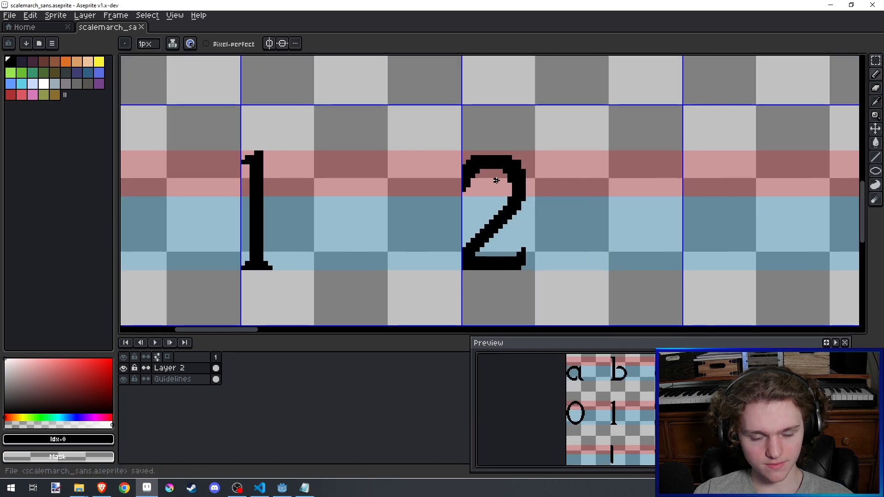
scroll(505, 184, down, 1)
scroll(505, 183, up, 1)
scroll(506, 183, down, 3)
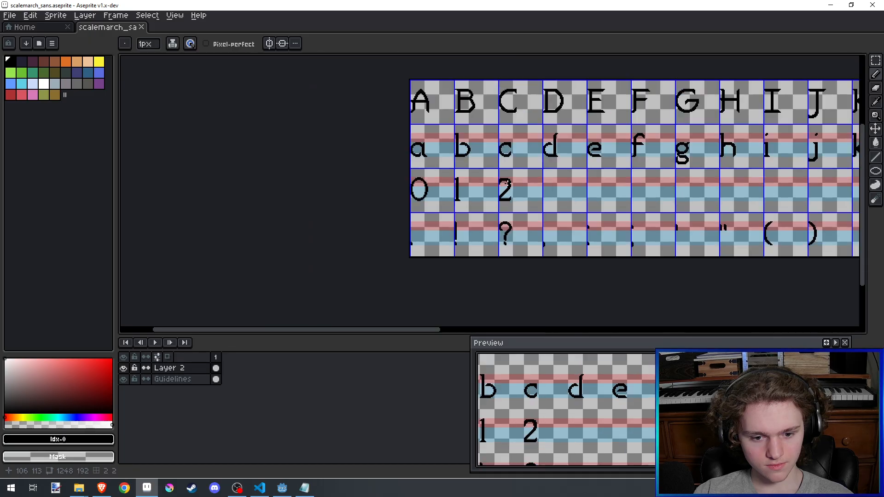
scroll(508, 184, up, 1)
scroll(508, 184, down, 2)
scroll(505, 184, up, 3)
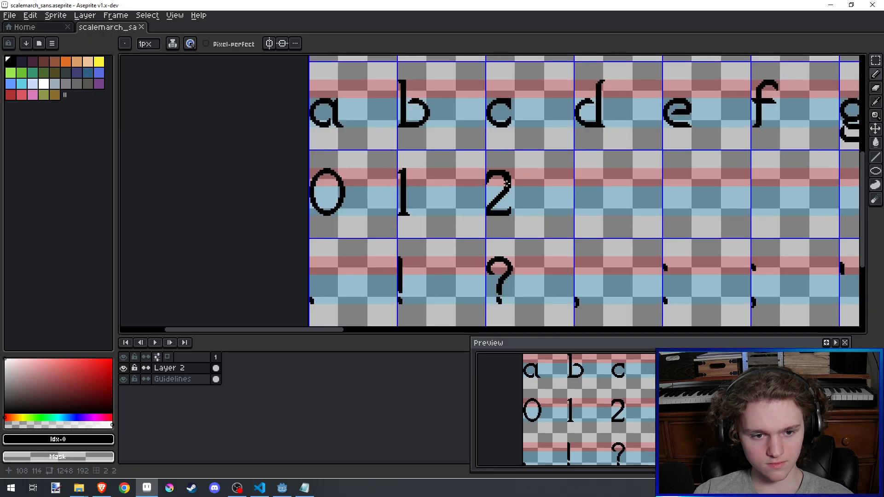
scroll(501, 186, up, 1)
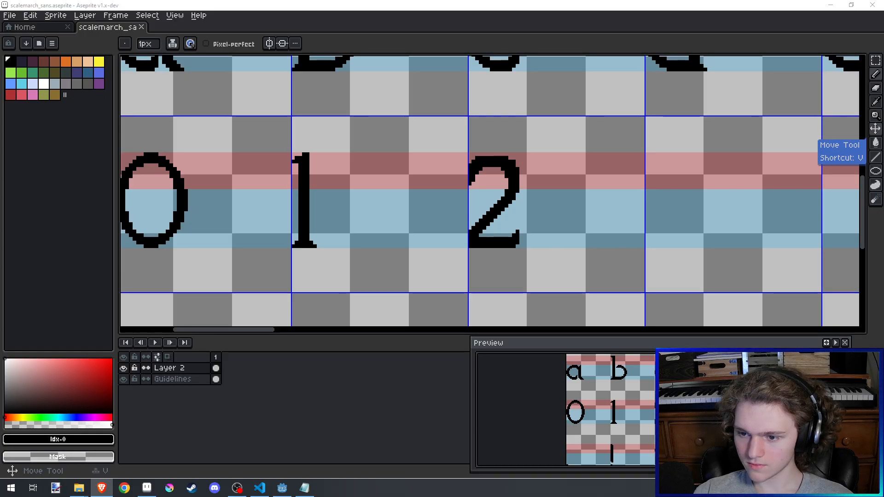
scroll(517, 270, up, 1)
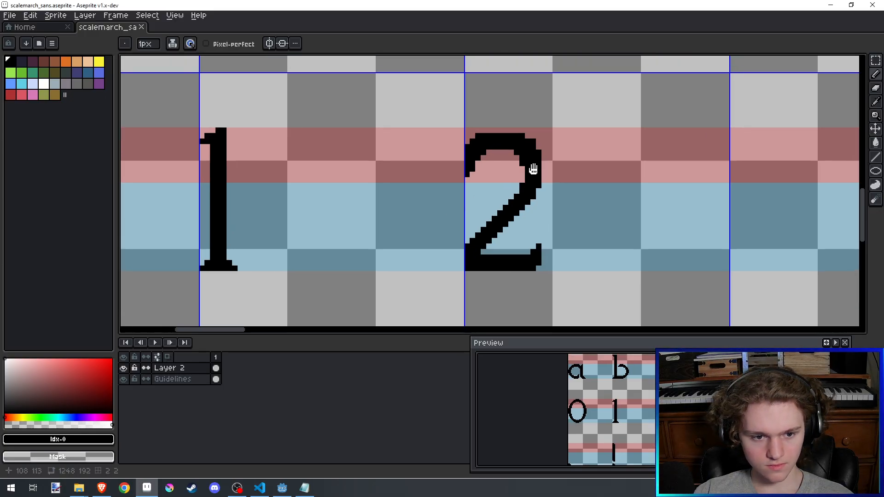
scroll(533, 170, up, 1)
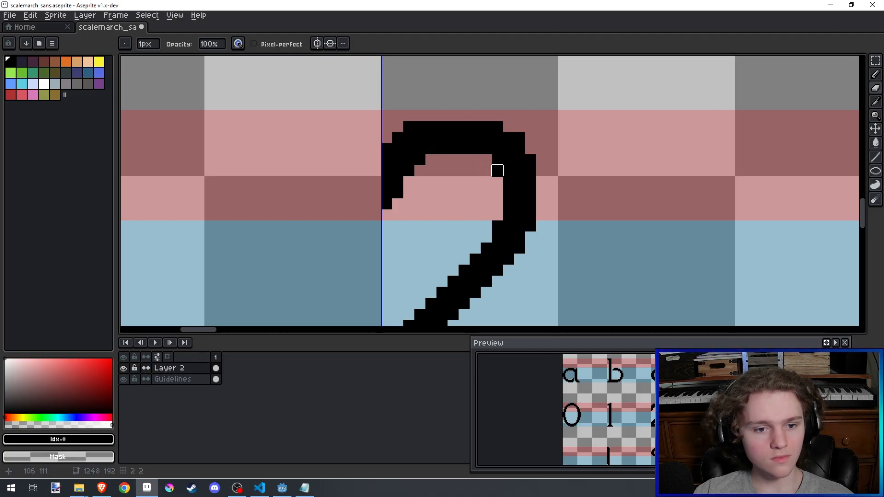
scroll(420, 193, down, 3)
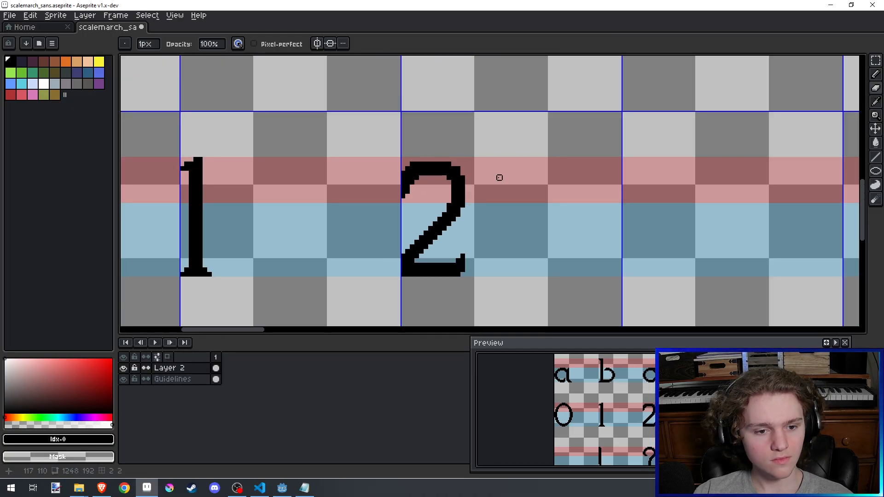
Step: Try rounding the hook of the 2's top curve by erasing its outer corner pixels and adding one inner pixel
scroll(445, 207, up, 3)
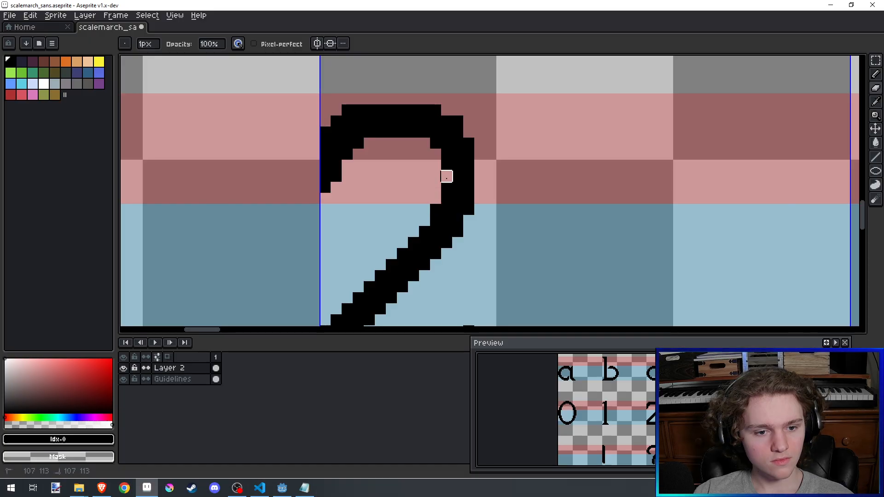
scroll(441, 193, down, 1)
scroll(440, 193, up, 1)
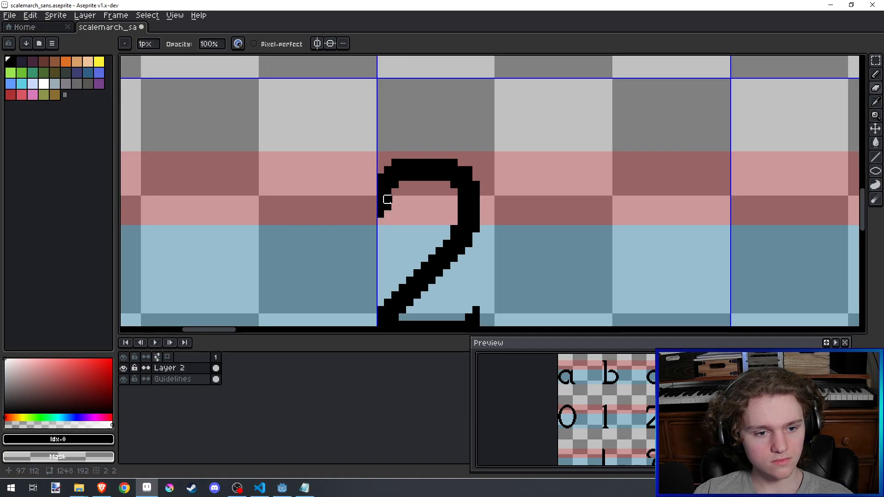
scroll(380, 214, down, 3)
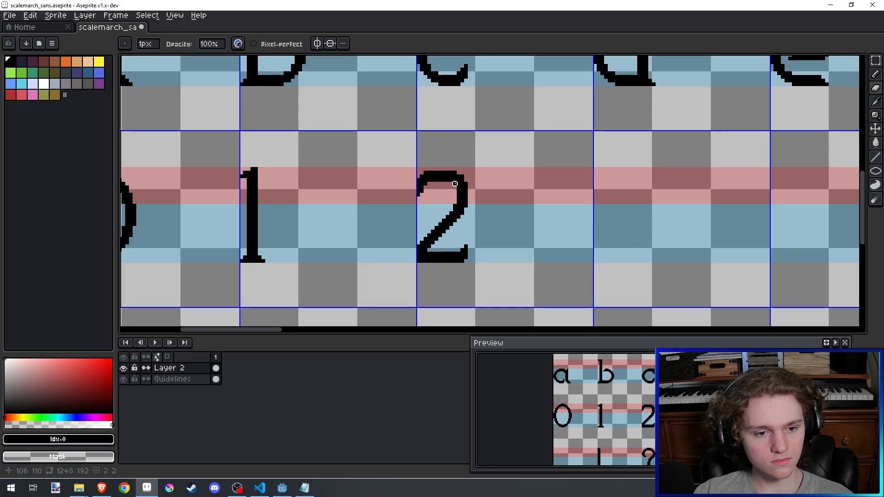
scroll(435, 187, up, 3)
key(b)
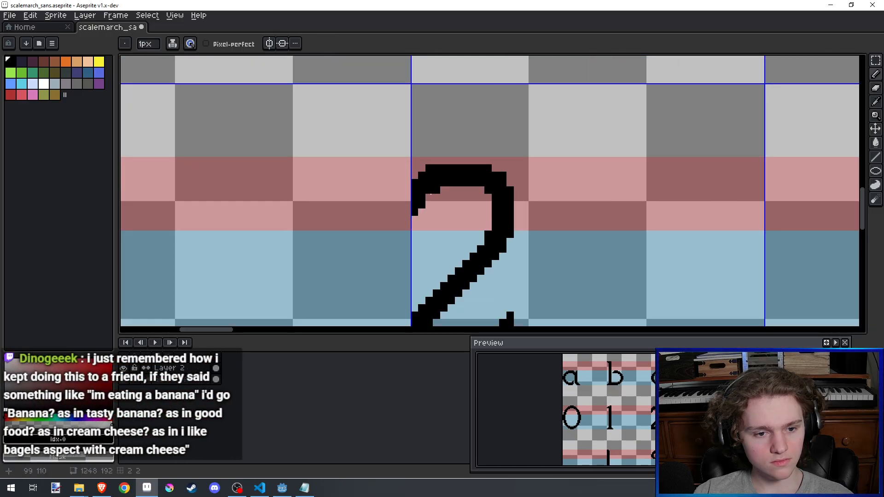
key(e)
click(429, 169)
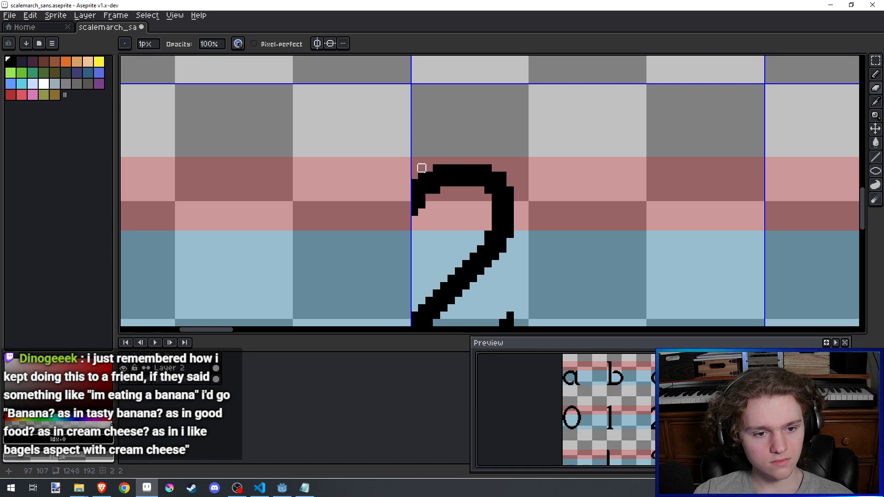
key(b)
click(429, 198)
key(e)
click(407, 183)
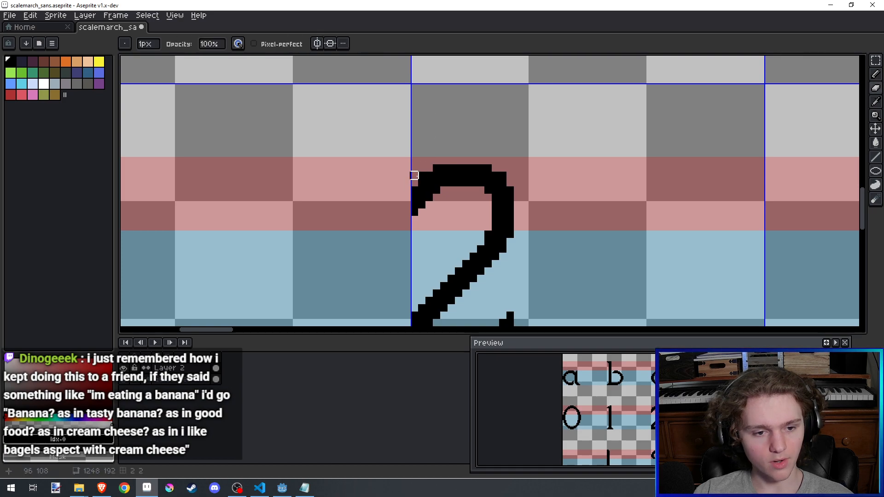
Step: Undo the last three pixel edits on the 2's hook
scroll(435, 131, down, 2)
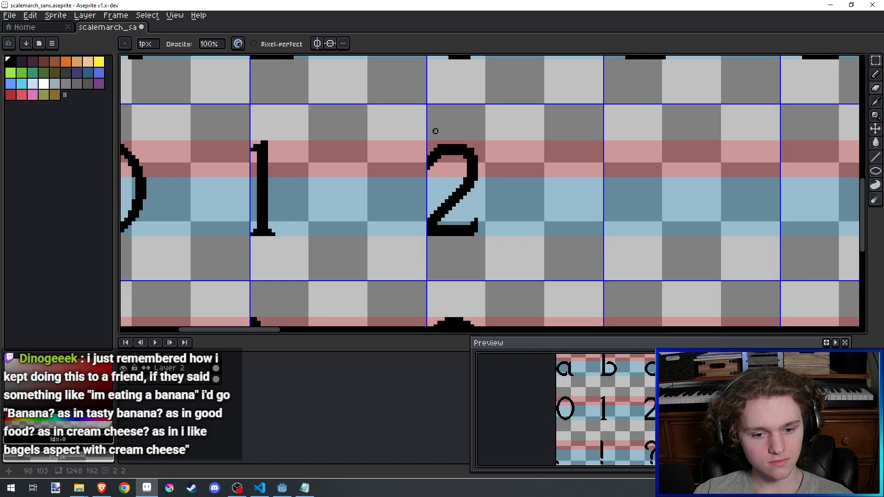
scroll(435, 132, up, 2)
key(ctrl+z)
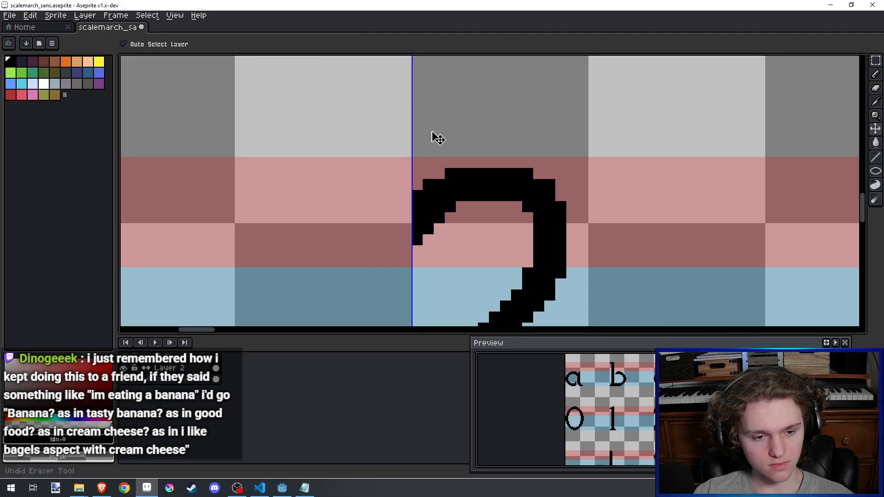
key(ctrl+z)
key(ctrl+z)
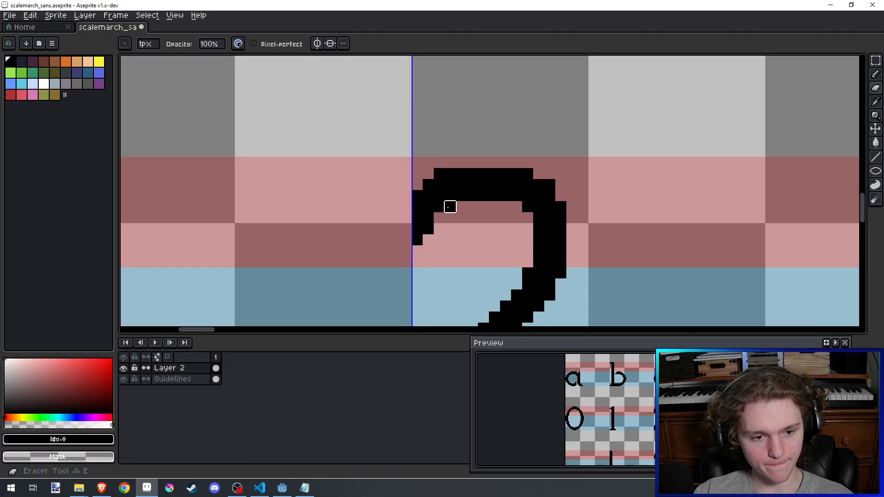
Step: Try one extra pixel inside the 2's hook, restore the hook's previous shape, and save the file
key(b)
click(439, 220)
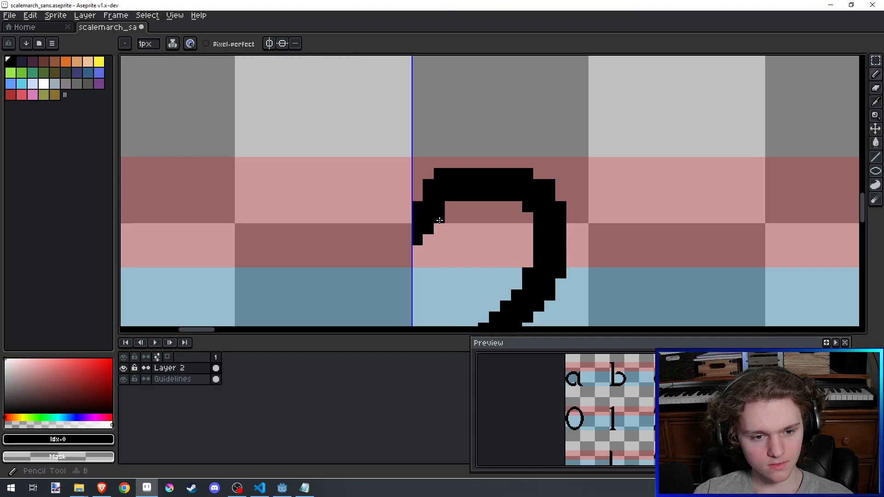
scroll(451, 107, down, 1)
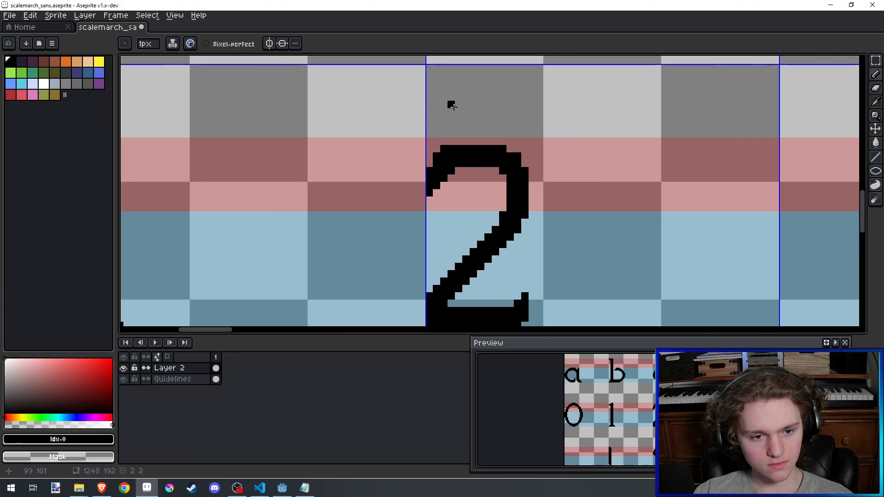
key(ctrl+s)
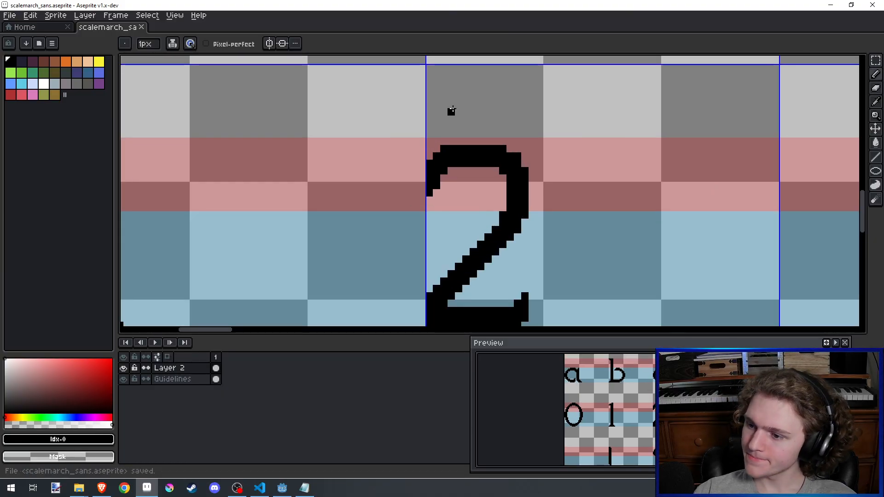
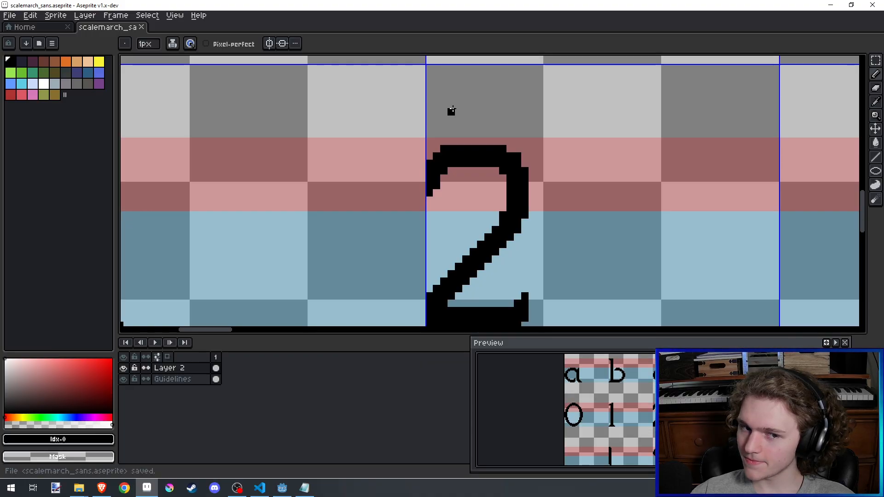
Step: Erase the middle section of the 2's flat top stroke
key(e)
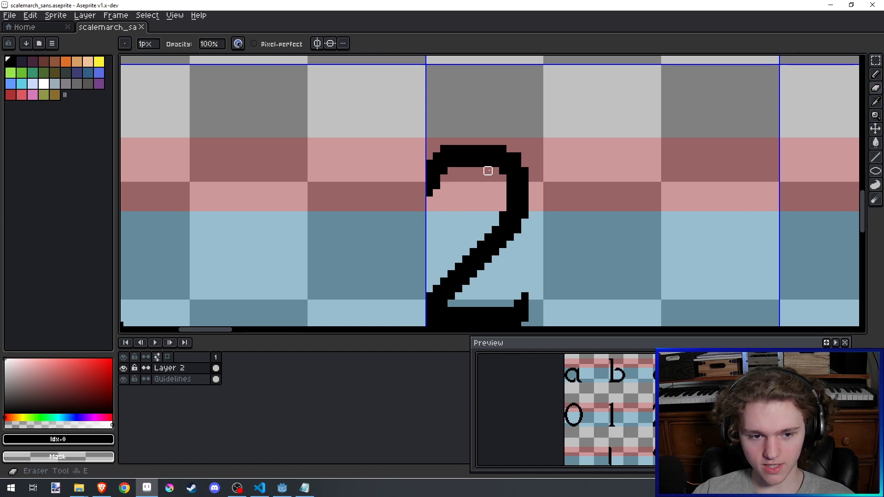
mouse_move(466, 149)
mouse_down()
mouse_move(473, 171)
mouse_move(480, 147)
mouse_up()
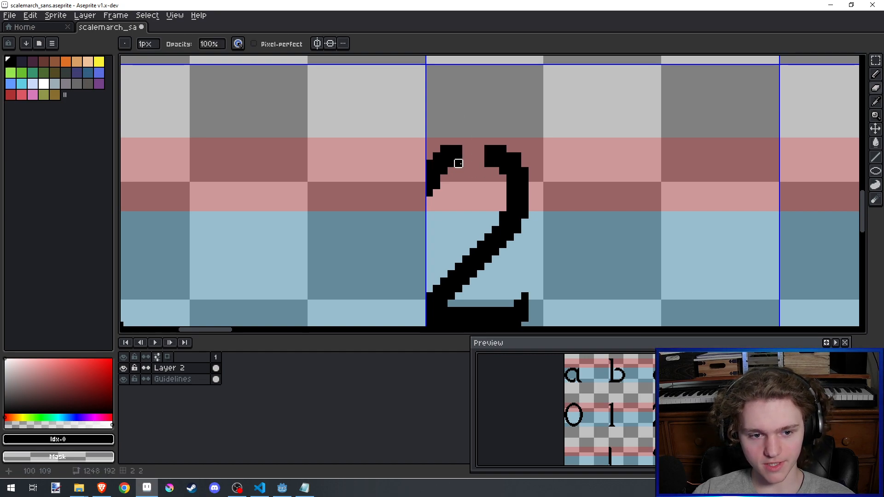
click(488, 149)
Step: Bridge the gap in the 2's top stroke with a thick crest raised to the top guideline
key(b)
click(463, 148)
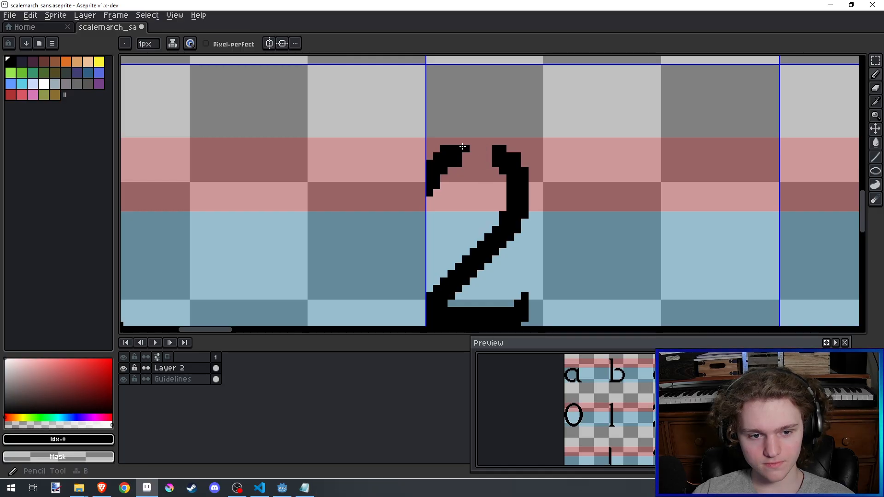
scroll(465, 158, down, 1)
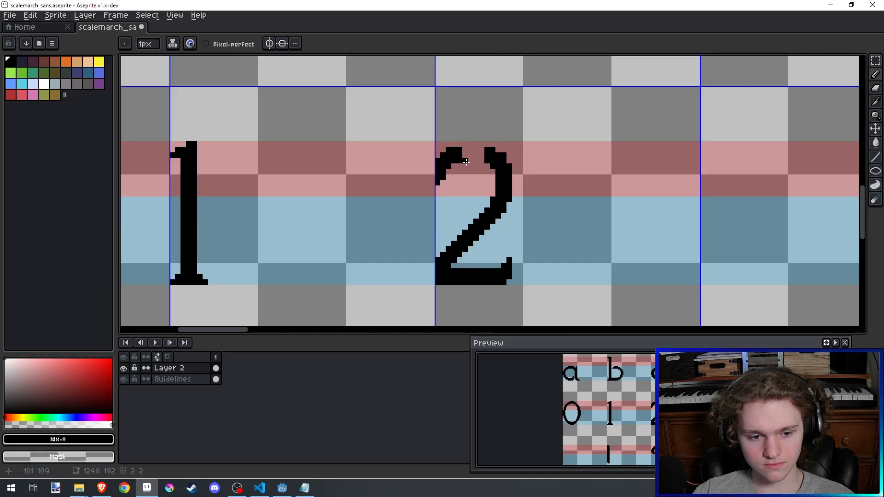
scroll(465, 161, up, 2)
scroll(464, 135, down, 3)
drag(465, 130, 474, 129)
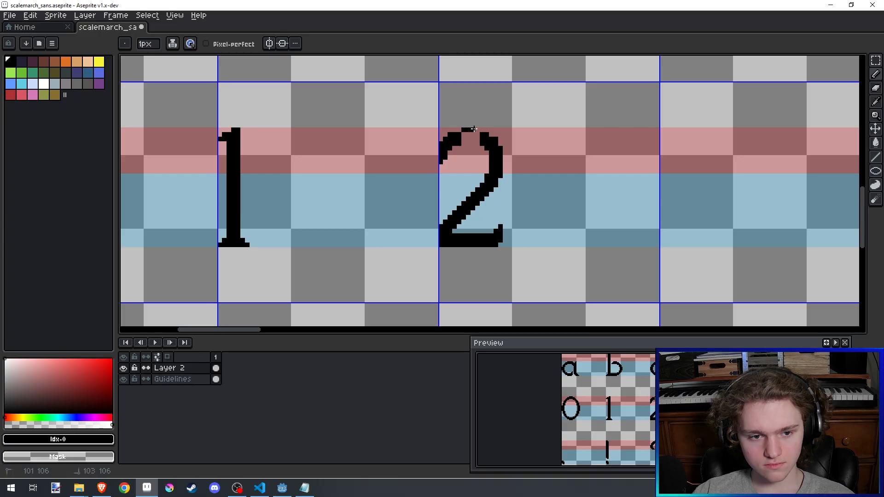
key(e)
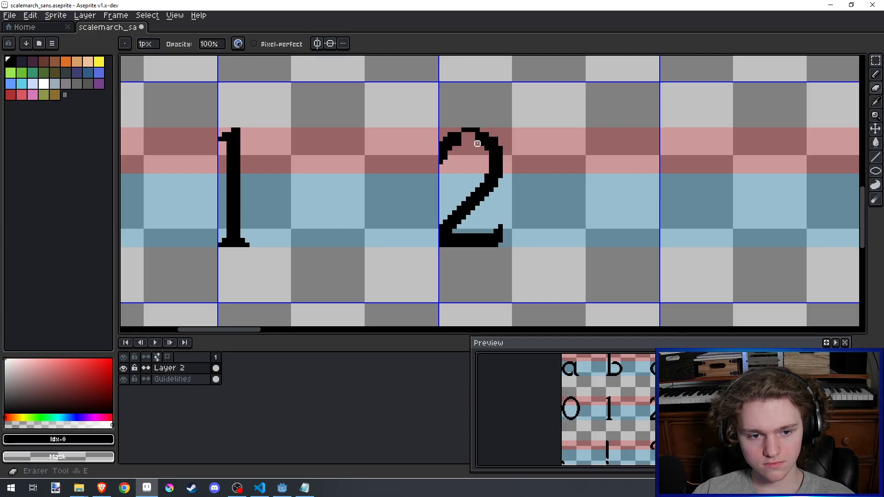
scroll(478, 144, up, 2)
key(b)
mouse_move(469, 135)
mouse_down()
mouse_move(454, 136)
mouse_move(469, 129)
mouse_up()
scroll(475, 133, down, 4)
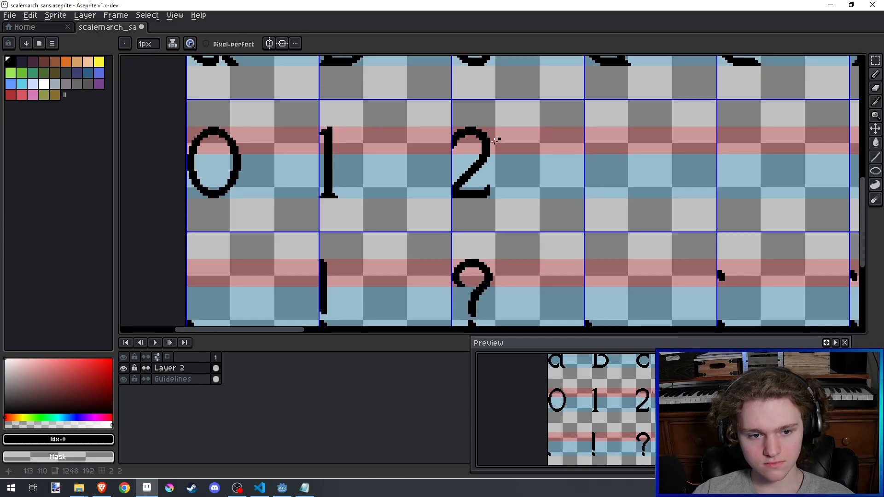
Step: Select the 2's lower part and the right side of its curve, shift them one pixel right, and deselect
scroll(495, 140, up, 2)
key(w)
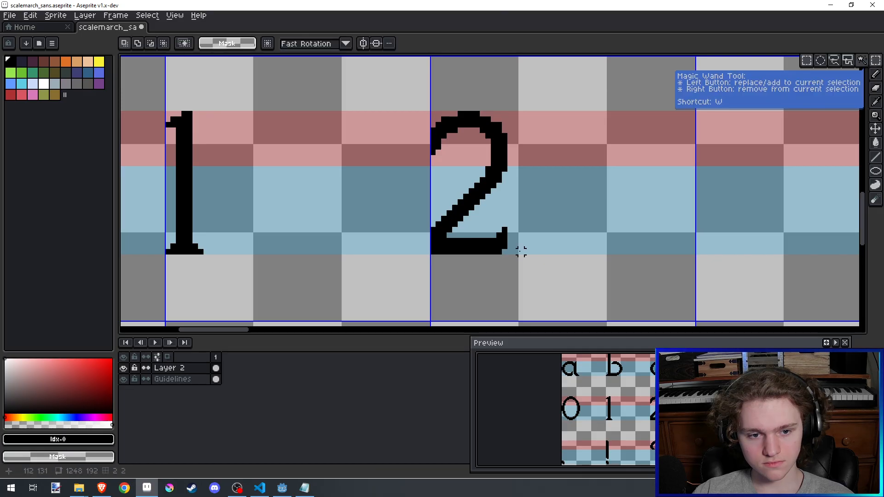
drag(532, 251, 392, 161)
drag(580, 200, 475, 99)
mouse_move(511, 154)
mouse_down()
mouse_move(519, 158)
mouse_move(513, 153)
mouse_up()
key(ctrl+d)
Step: Fill the gaps in the 2's crest and at the left end of its foot, and save the file
key(b)
drag(477, 126, 475, 115)
scroll(456, 213, up, 2)
drag(412, 280, 416, 264)
scroll(415, 264, down, 2)
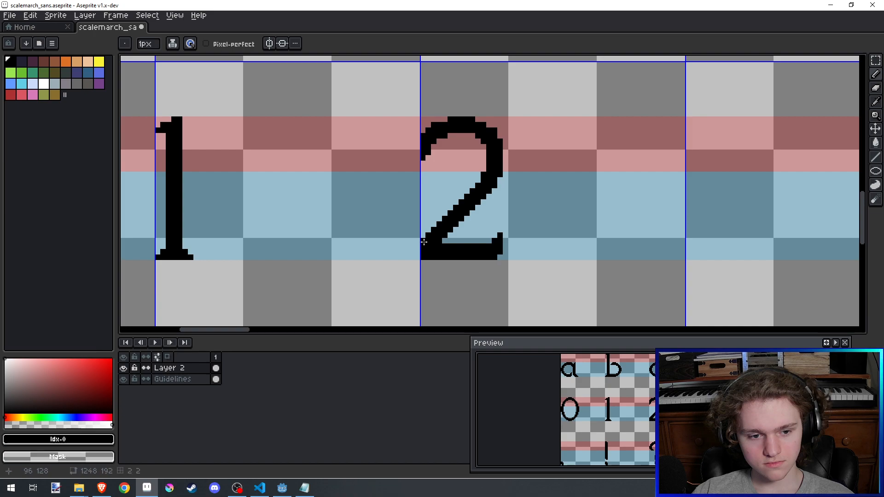
scroll(477, 178, down, 3)
key(ctrl+s)
Step: Try erasing the outer corner pixel of the 2's hook and undo the erasure
scroll(481, 166, up, 2)
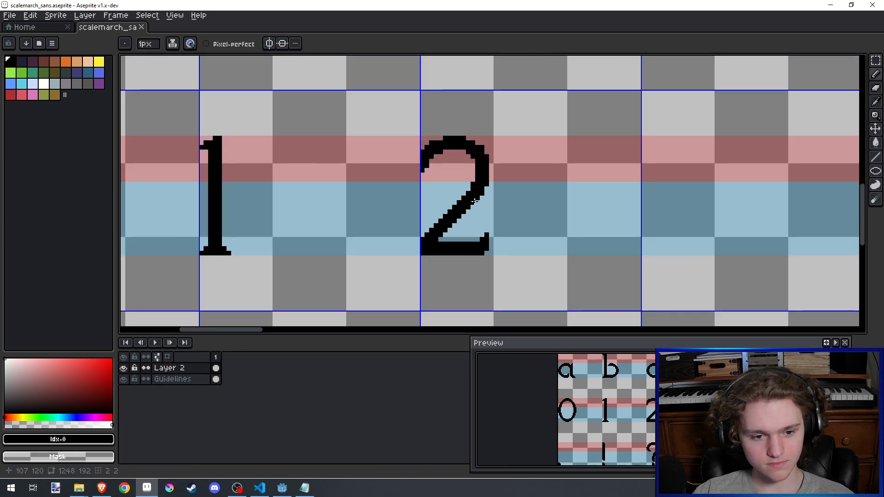
scroll(447, 206, down, 3)
scroll(444, 187, up, 3)
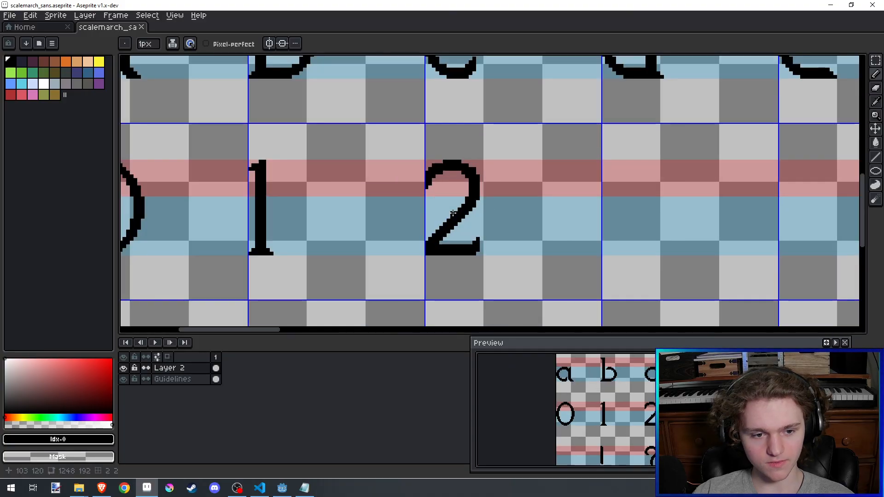
scroll(425, 170, up, 4)
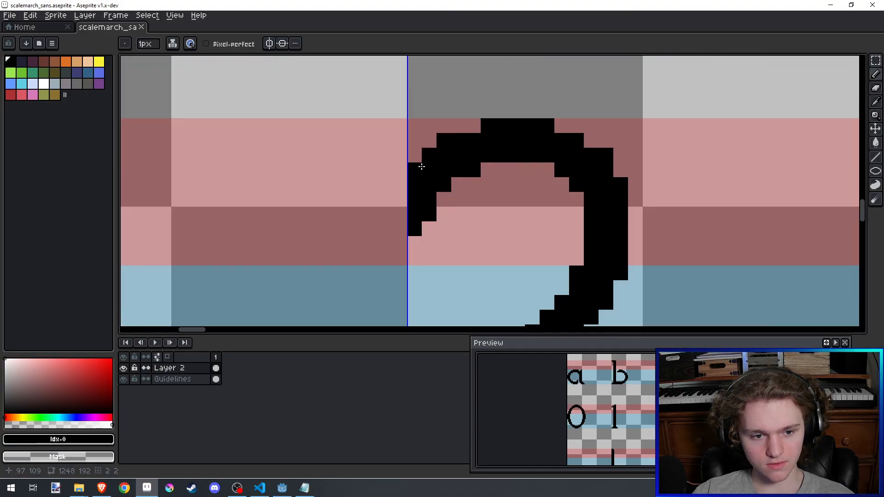
key(e)
click(414, 170)
scroll(430, 94, down, 3)
key(ctrl+z)
scroll(436, 124, up, 2)
Step: Try thickening the inner side of the 2's hook by one pixel, undo the pencil edits, and save the file
key(b)
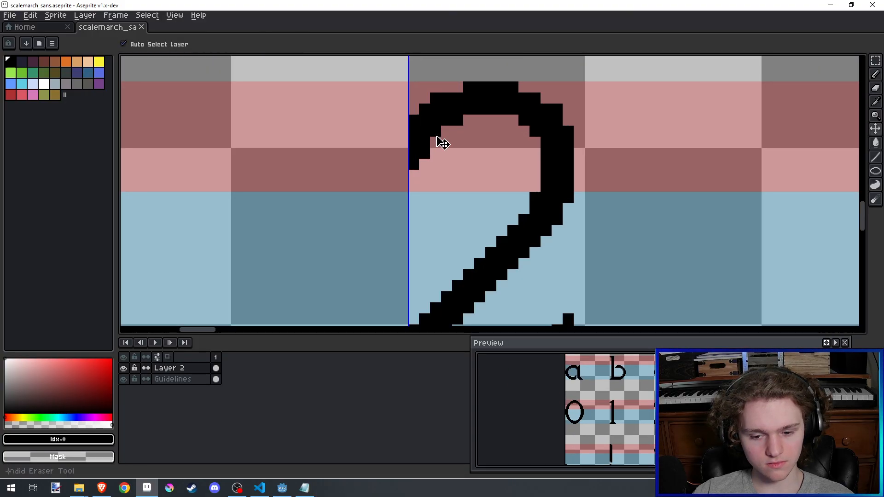
key(ctrl+s)
click(446, 132)
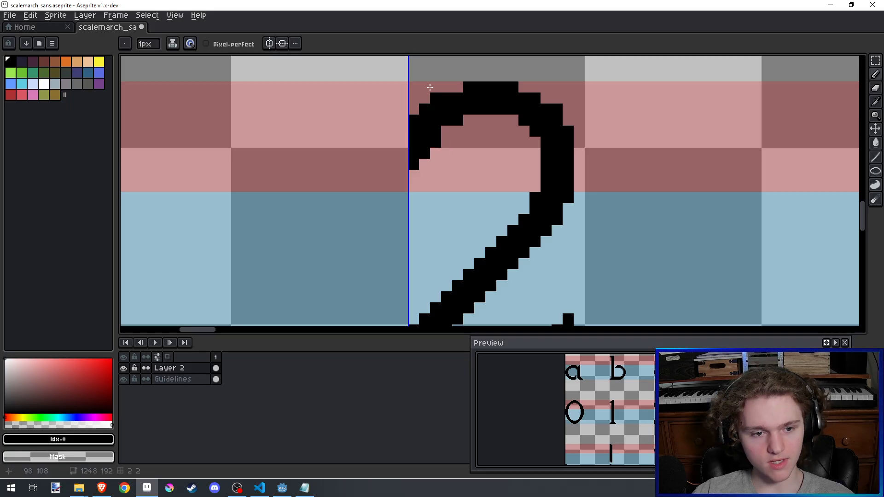
drag(444, 81, 444, 95)
key(ctrl+z)
key(ctrl+z)
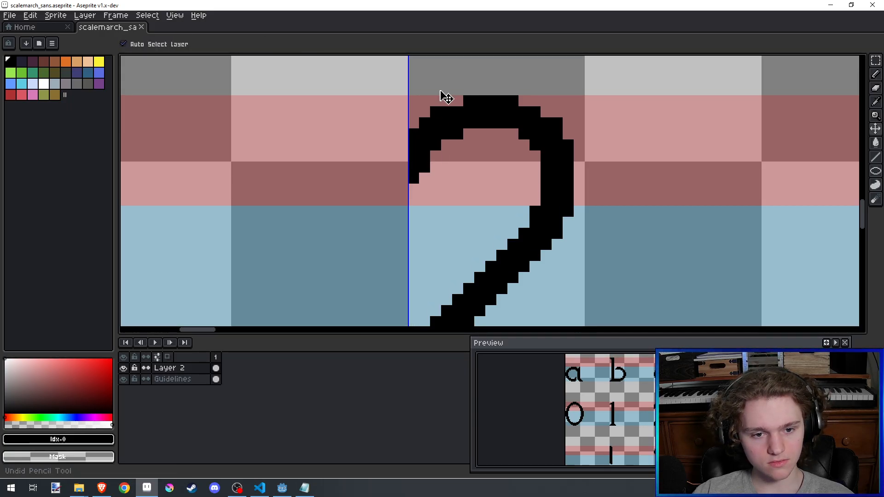
key(ctrl+s)
Step: Add one pixel to the underside of the 2's crest and save the file
click(507, 132)
scroll(520, 93, down, 4)
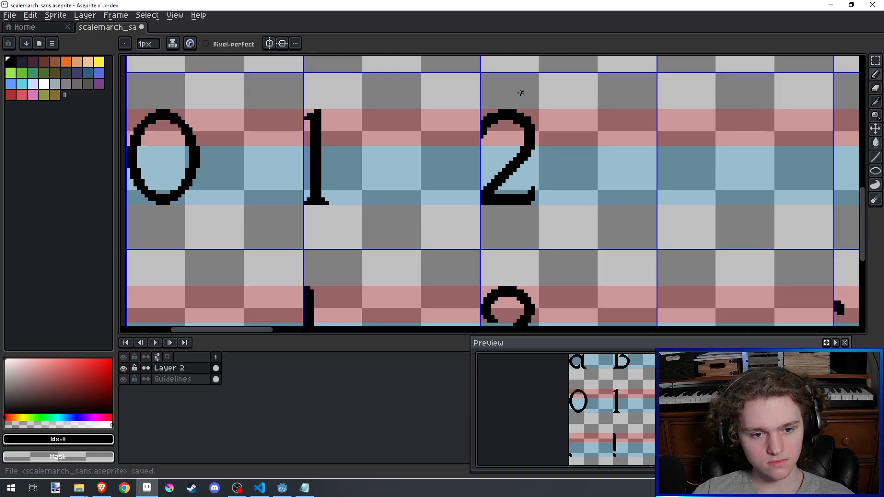
key(ctrl+s)
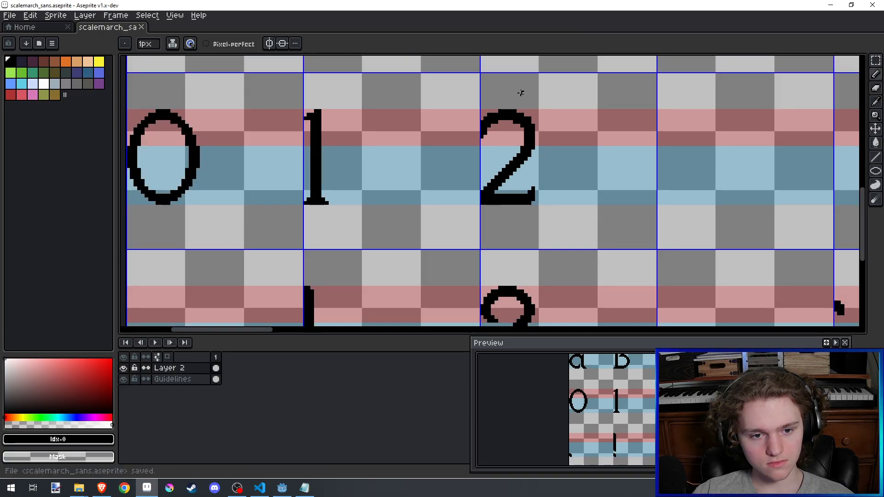
Step: Erase the added pixel from the underside of the 2's crest and save the file
drag(514, 153, 509, 177)
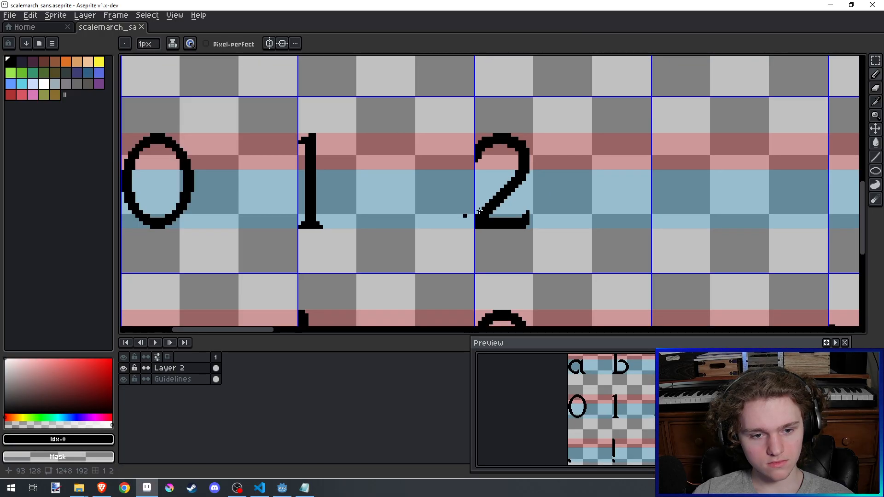
scroll(501, 195, up, 1)
key(e)
click(525, 160)
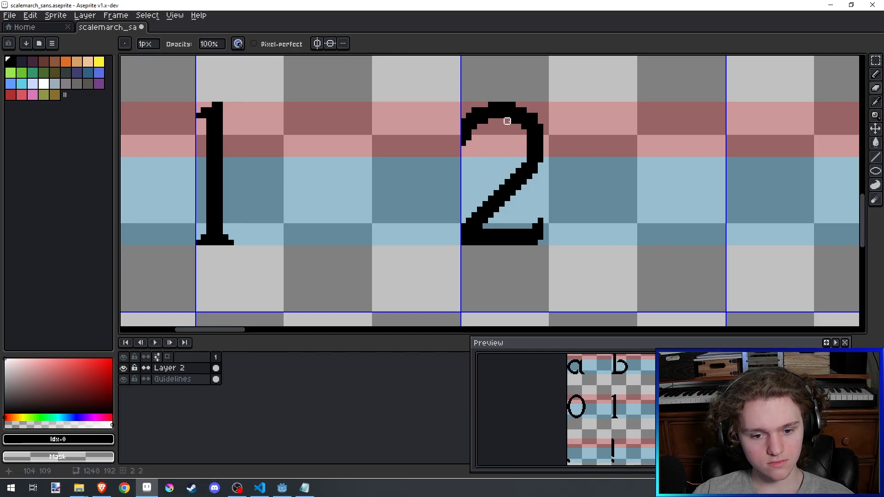
scroll(507, 121, up, 2)
key(ctrl+s)
Step: Refine the inner edge of the 2's bend with single-pixel pencil and eraser edits and save the file
key(b)
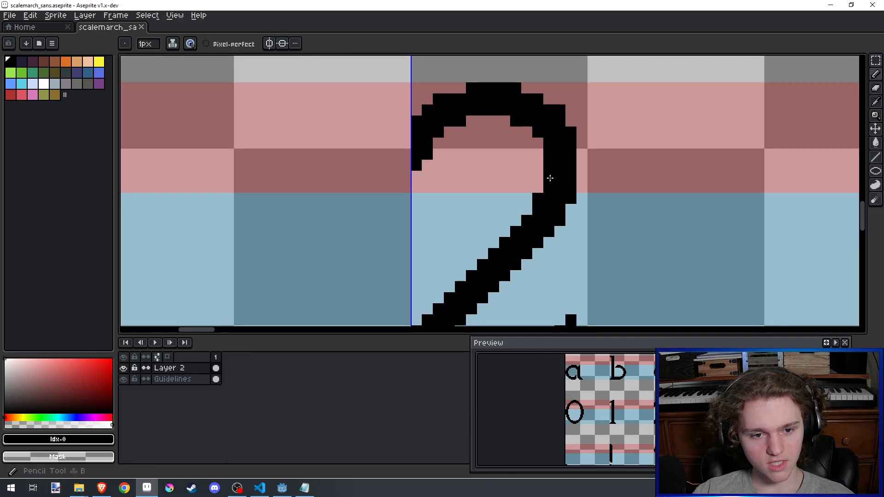
scroll(559, 208, down, 2)
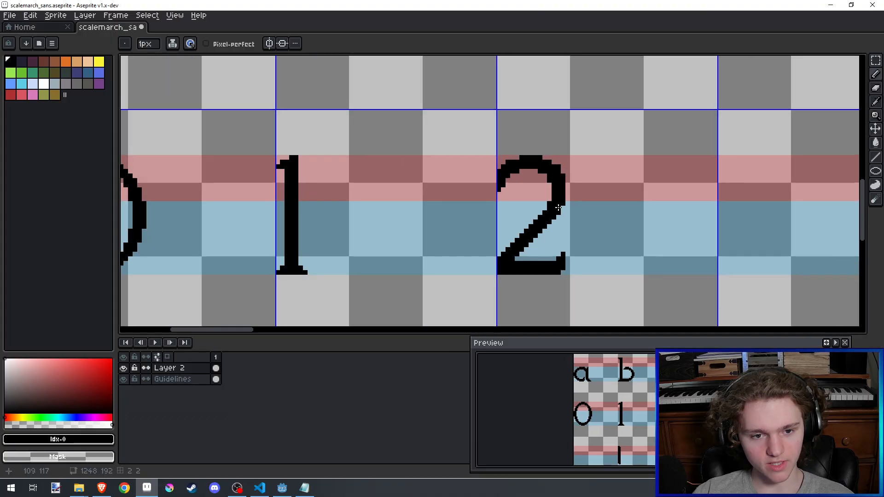
scroll(551, 140, up, 1)
key(e)
key(v)
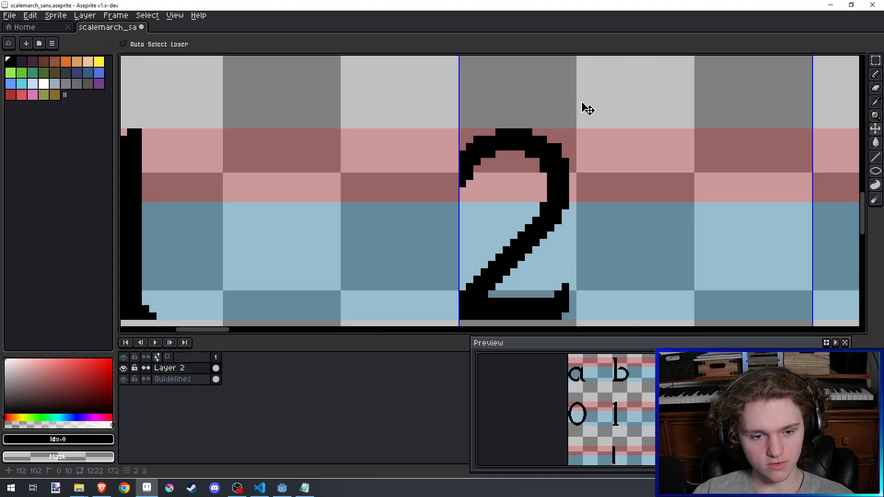
key(ctrl+s)
key(b)
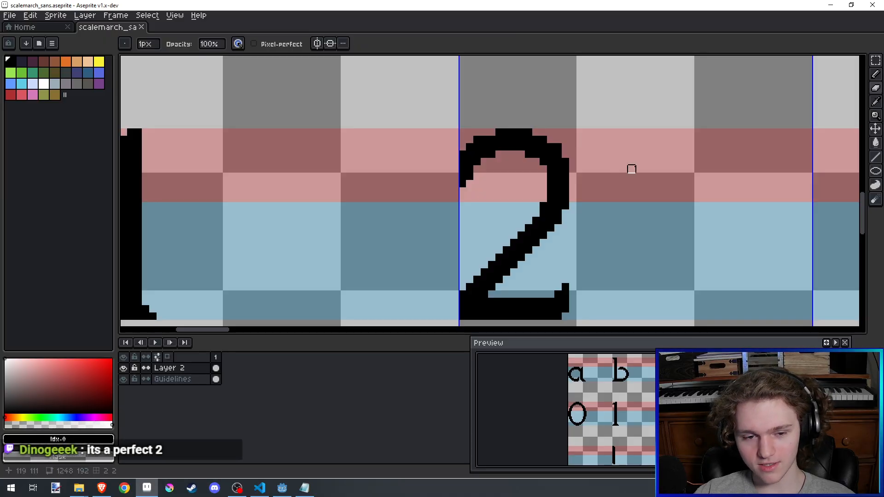
Step: Examine the digits 0, 1 and 2 against the letter rows at several zoom levels and save the file
drag(635, 166, 578, 165)
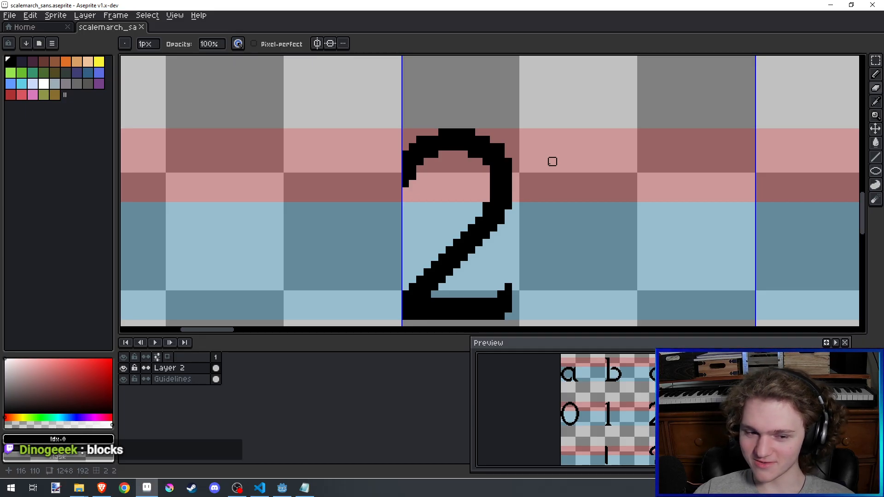
scroll(553, 162, down, 2)
key(ctrl+s)
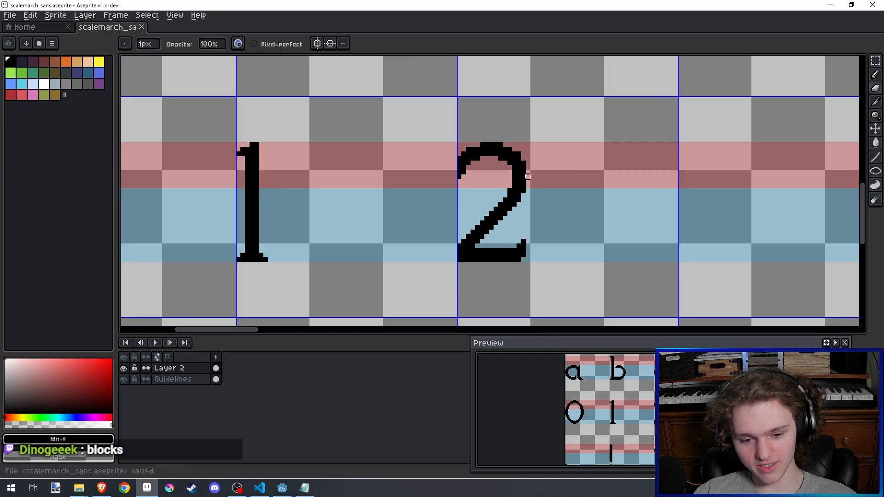
scroll(552, 162, down, 6)
scroll(491, 201, up, 2)
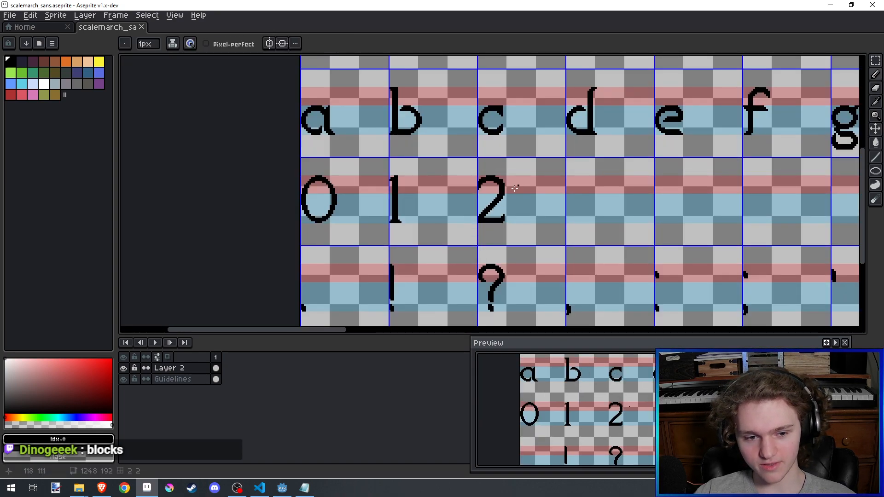
scroll(507, 213, up, 2)
scroll(507, 212, down, 1)
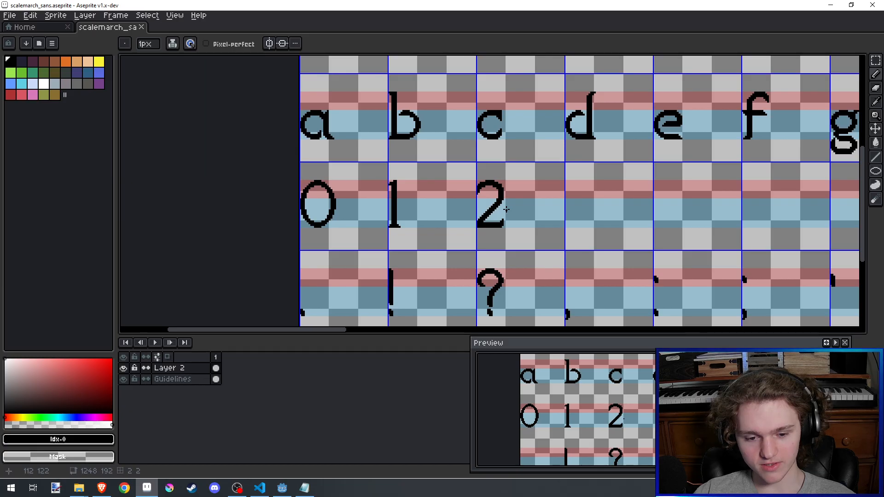
scroll(506, 210, down, 1)
drag(522, 217, 533, 227)
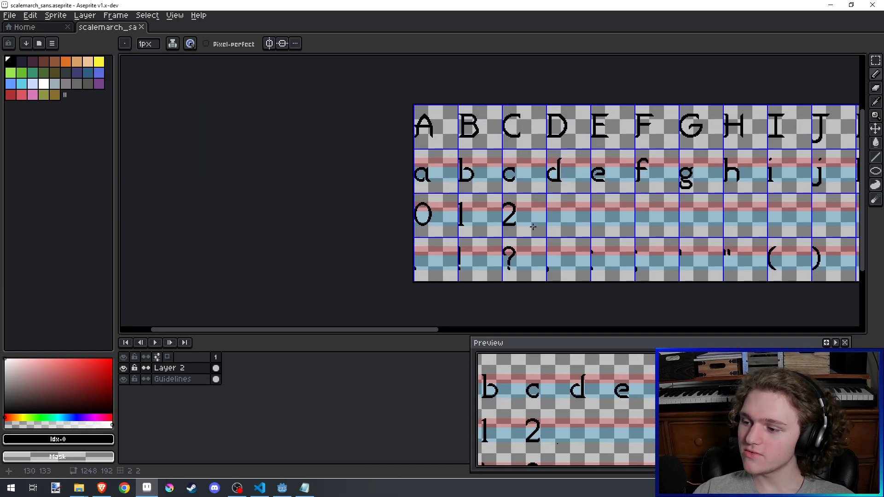
scroll(533, 227, down, 1)
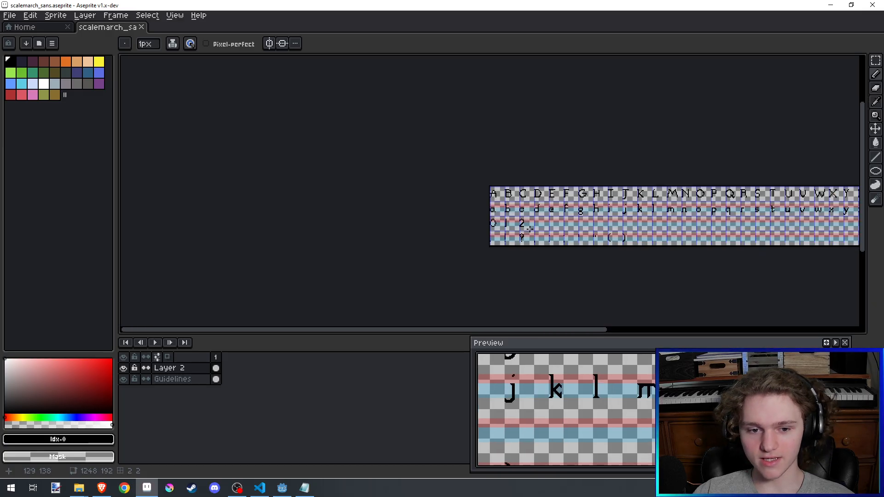
scroll(533, 227, up, 1)
drag(525, 229, 501, 238)
key(ctrl+s)
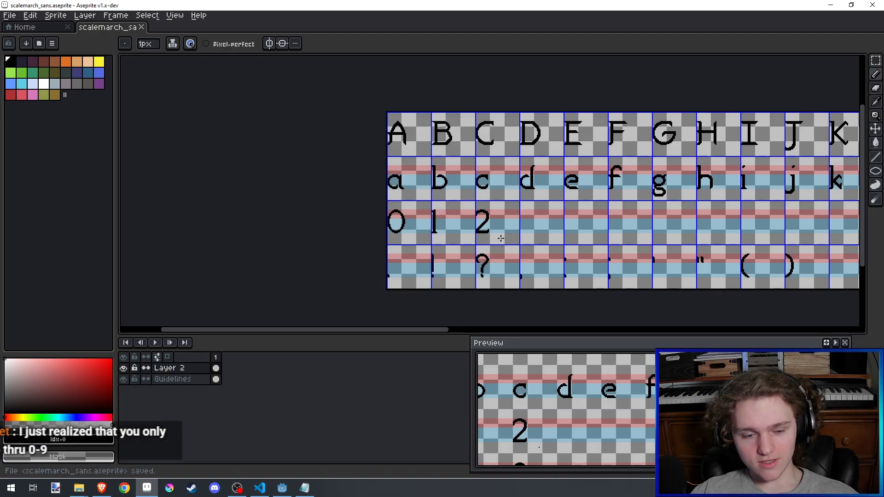
click(101, 489)
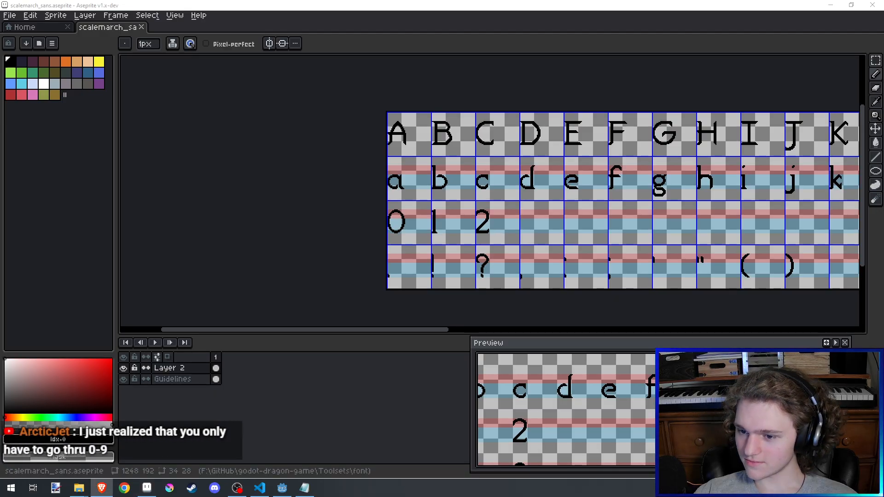
click(147, 489)
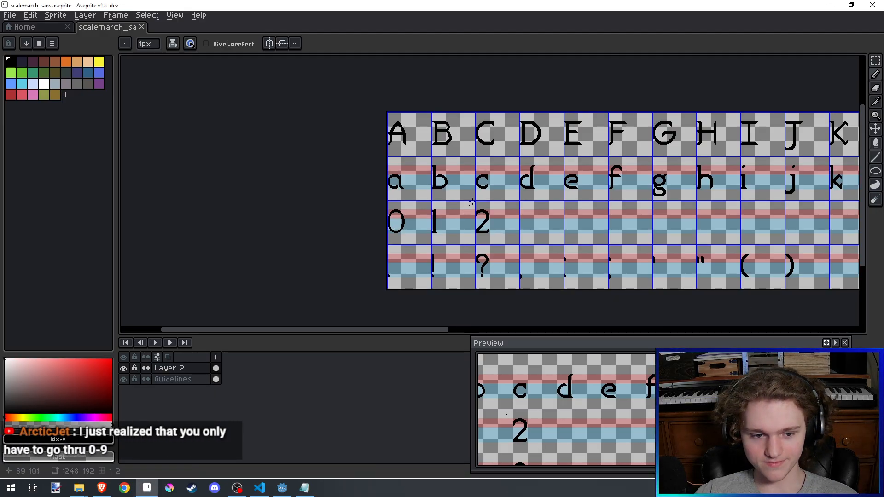
scroll(537, 219, up, 3)
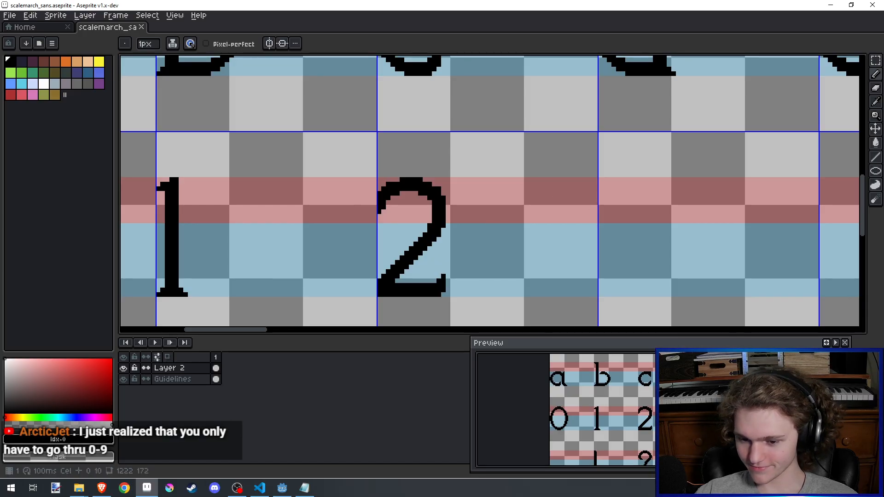
key(alt+Tab)
key(alt+Tab)
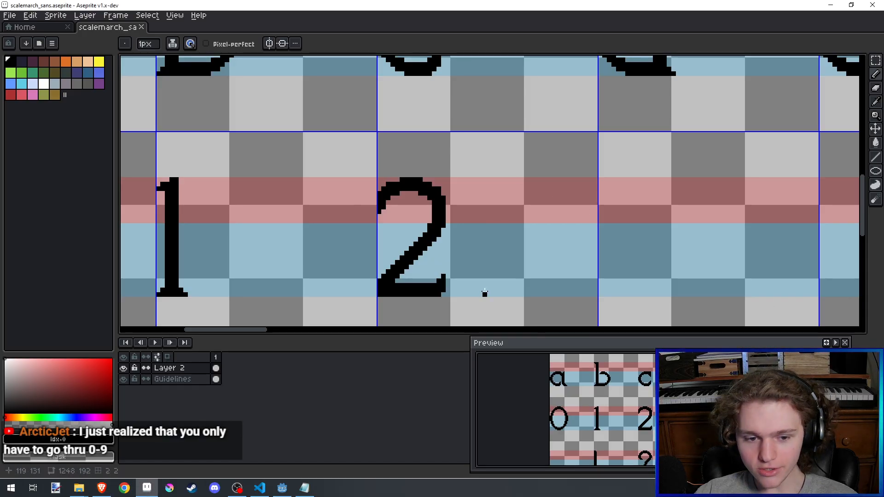
scroll(505, 225, down, 2)
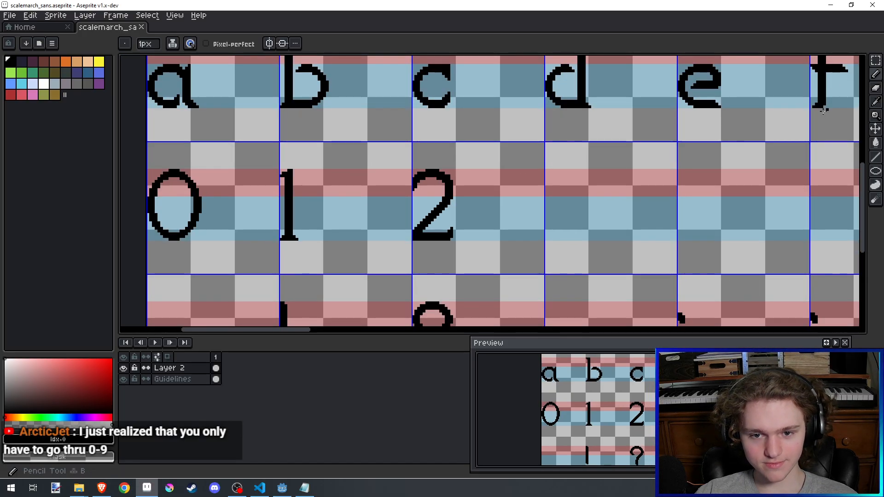
drag(809, 127, 635, 172)
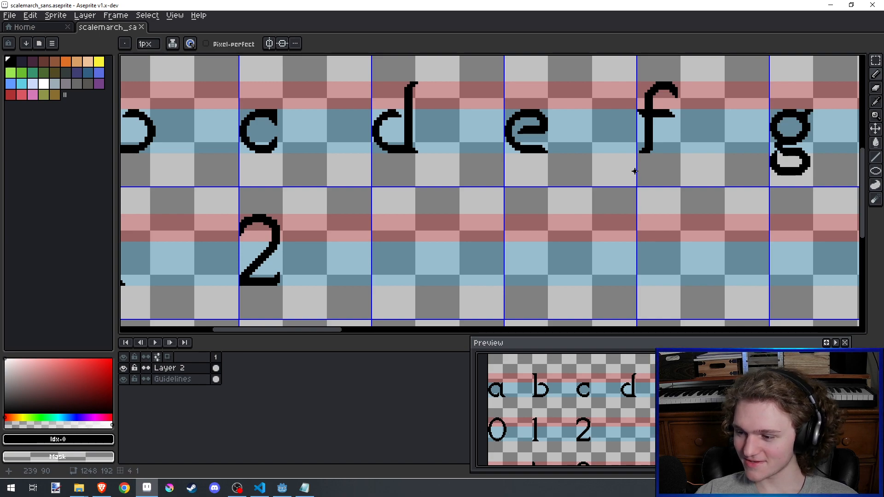
Step: Select the 6 by 6 pixel terminal at the end of the capital Z's base and paste a copy of it
scroll(635, 171, down, 4)
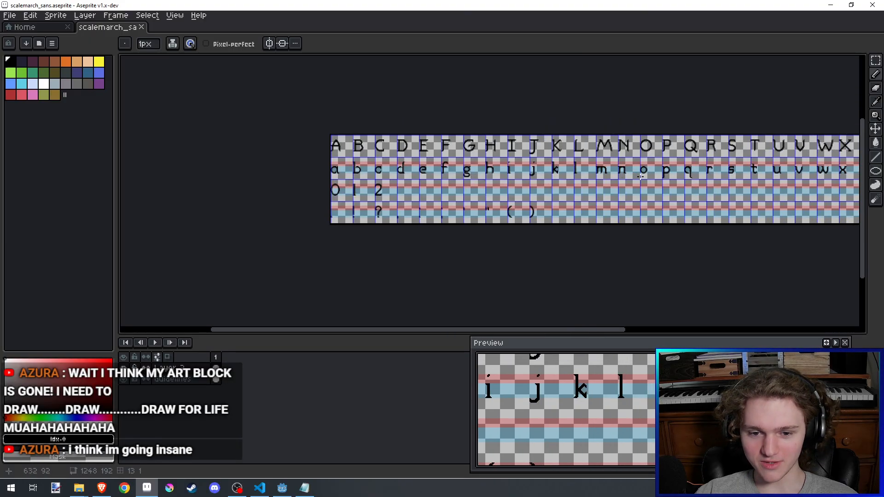
scroll(714, 122, up, 4)
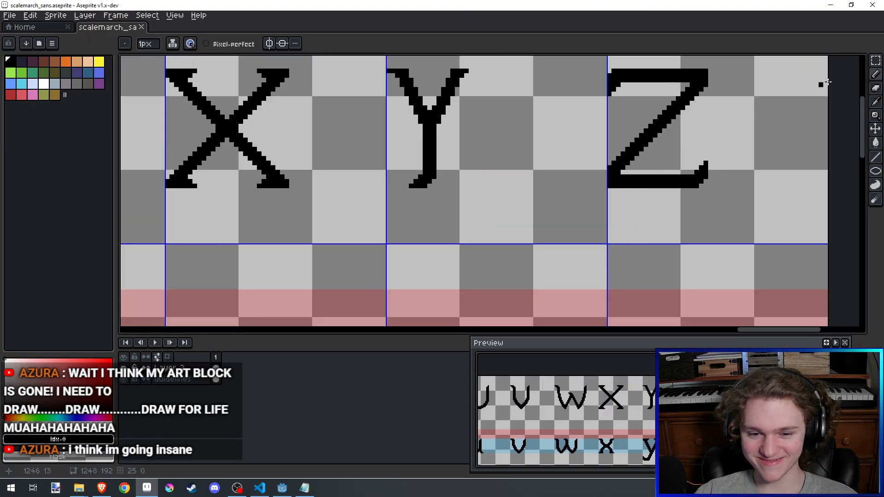
click(876, 60)
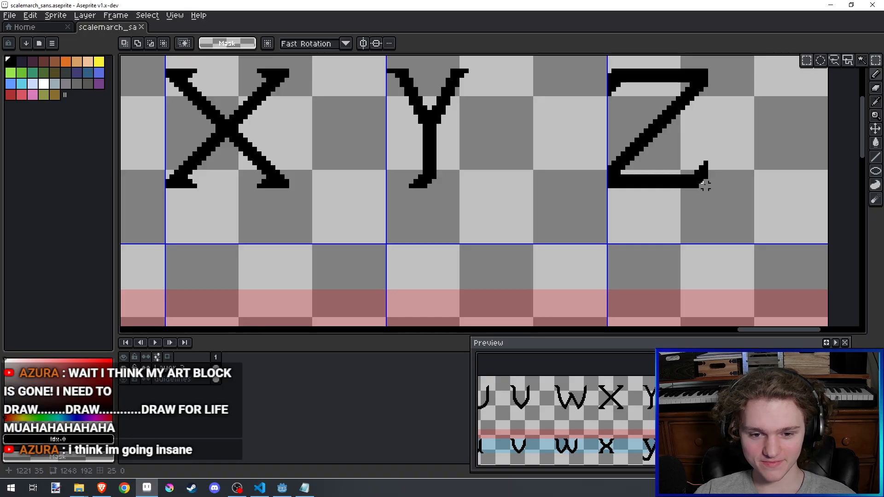
drag(706, 186, 683, 168)
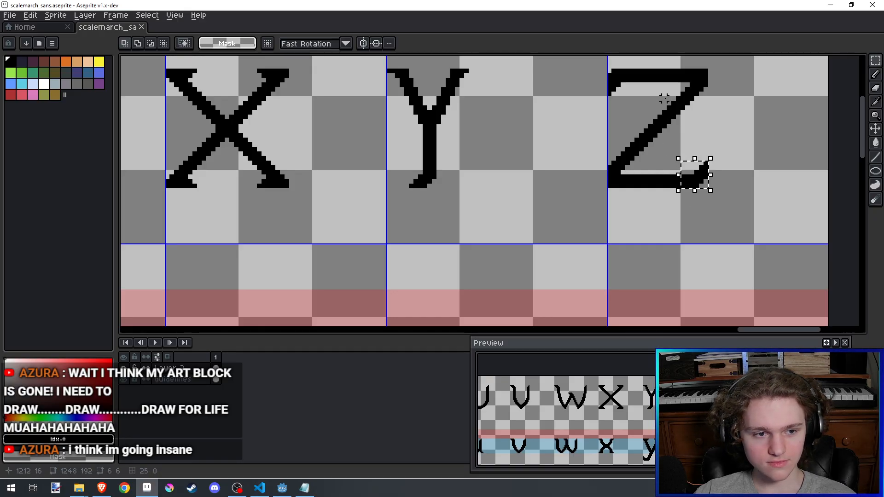
key(ctrl+v)
Step: Move the pasted Z terminal into the empty cell beside the 2 in the digit row
scroll(530, 228, down, 3)
drag(530, 228, 774, 160)
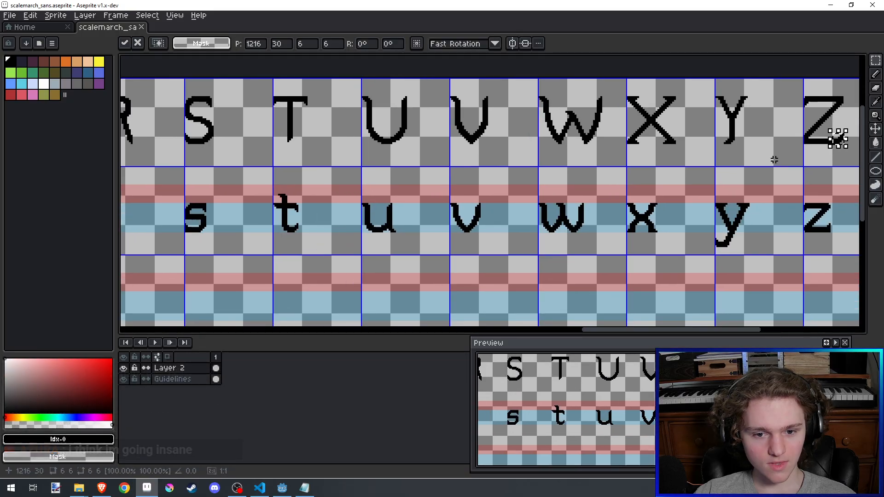
drag(839, 141, 234, 283)
drag(253, 249, 654, 235)
scroll(663, 234, down, 2)
scroll(664, 225, up, 2)
drag(738, 245, 247, 249)
scroll(247, 249, up, 3)
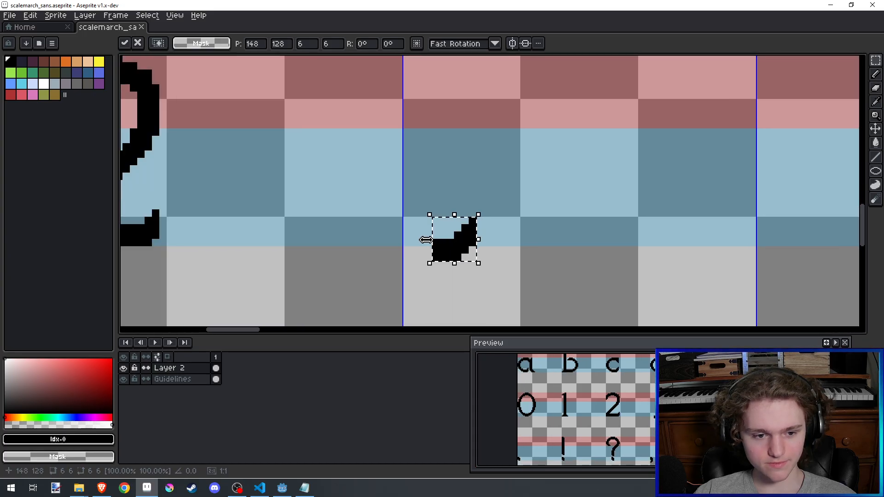
Step: Mirror the pasted terminal horizontally, place it on the baseline against the cell's left guide, and save the file
drag(434, 242, 519, 253)
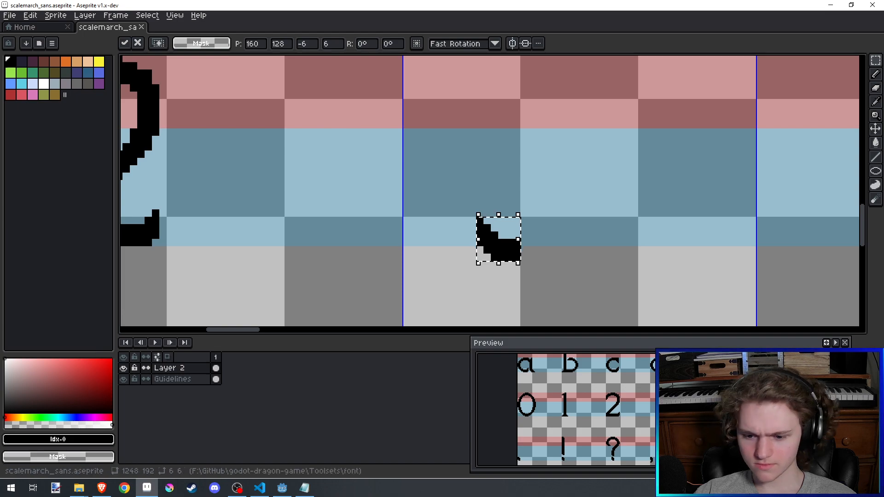
key(alt+Tab)
drag(339, 158, 361, 193)
drag(511, 274, 438, 260)
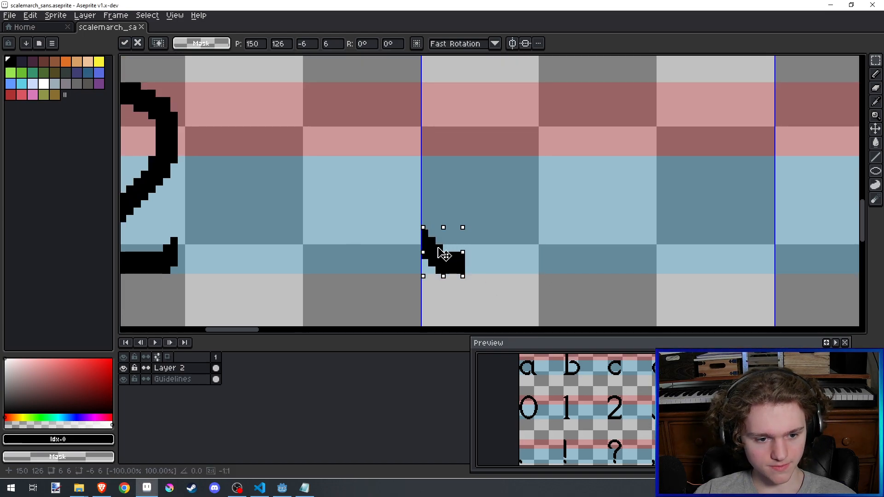
key(Return)
drag(489, 236, 489, 239)
key(b)
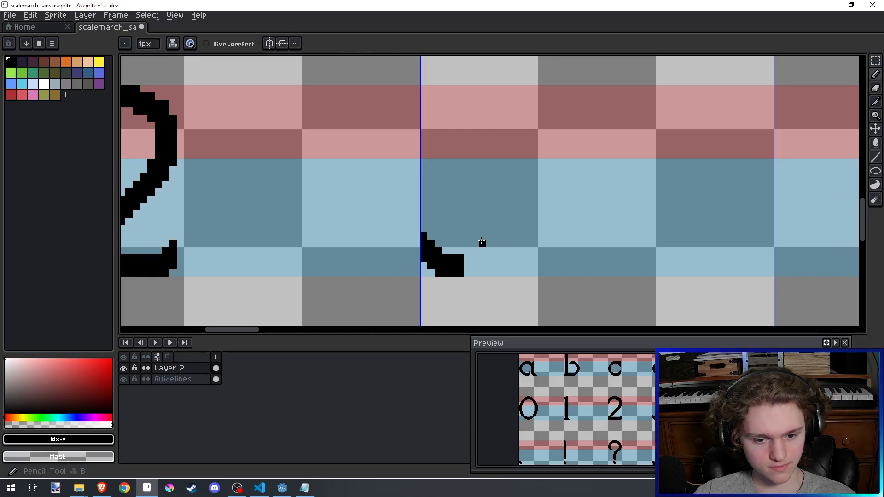
scroll(479, 250, down, 2)
key(v)
key(ctrl+s)
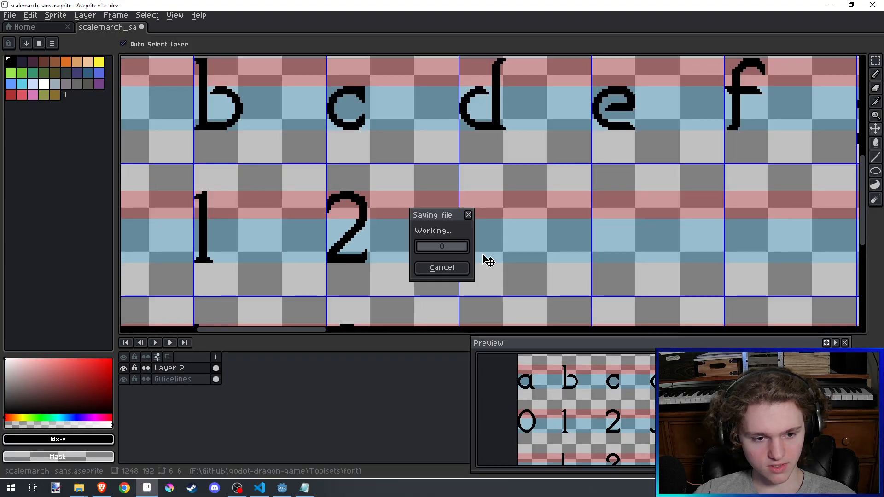
Step: Sketch the 3's lower bowl as a 1 px curve from the mirrored terminal around to the digit's middle
key(b)
scroll(481, 255, up, 3)
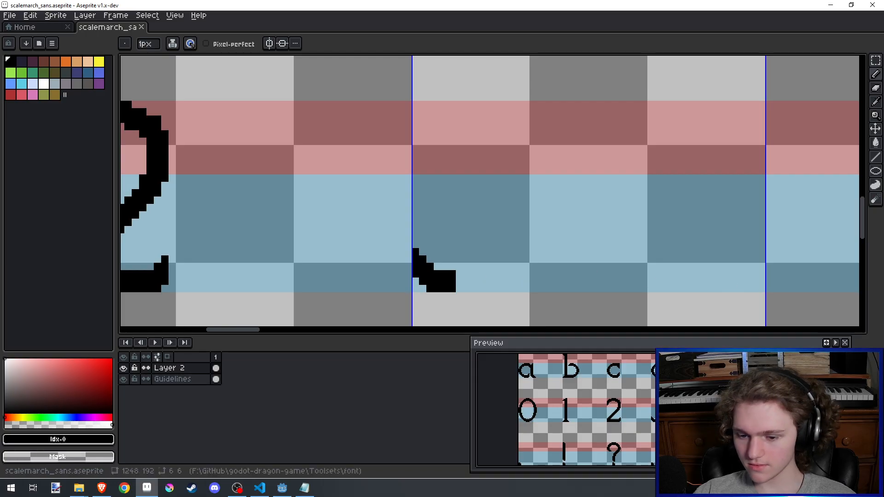
key(alt+Tab)
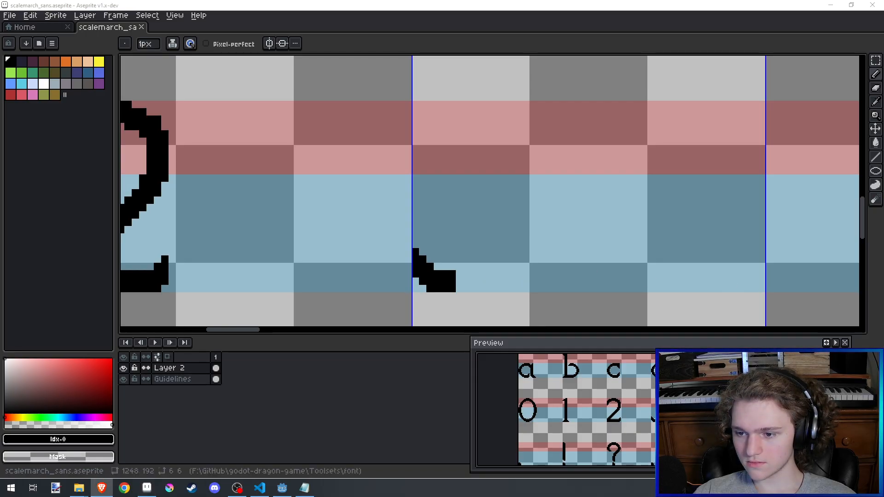
key(alt+Tab)
mouse_move(458, 278)
mouse_down()
mouse_move(533, 261)
mouse_move(553, 237)
mouse_move(456, 275)
mouse_move(502, 269)
mouse_move(525, 252)
mouse_move(534, 228)
mouse_move(516, 197)
mouse_move(490, 185)
mouse_move(448, 177)
mouse_move(457, 197)
mouse_up()
key(ctrl+z)
key(ctrl+z)
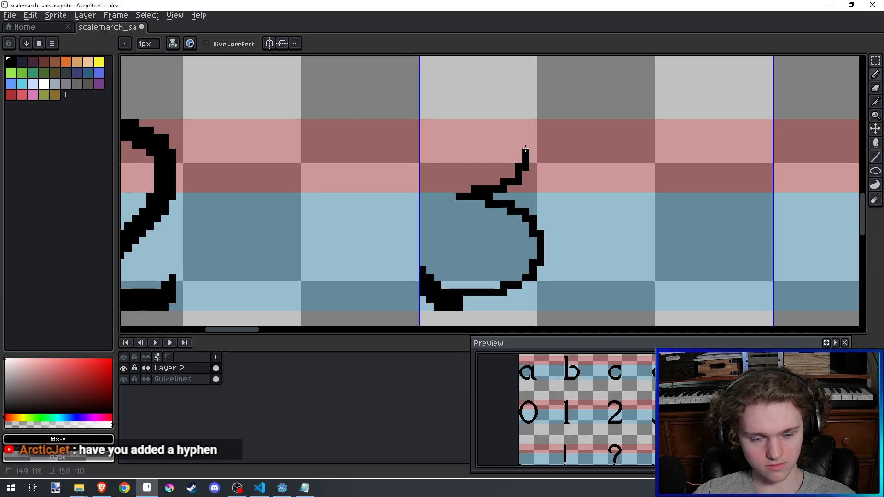
Step: Try sketching the 3's upper bowl as a 1 px curve above the lower bowl, and undo the stroke
drag(489, 133, 438, 149)
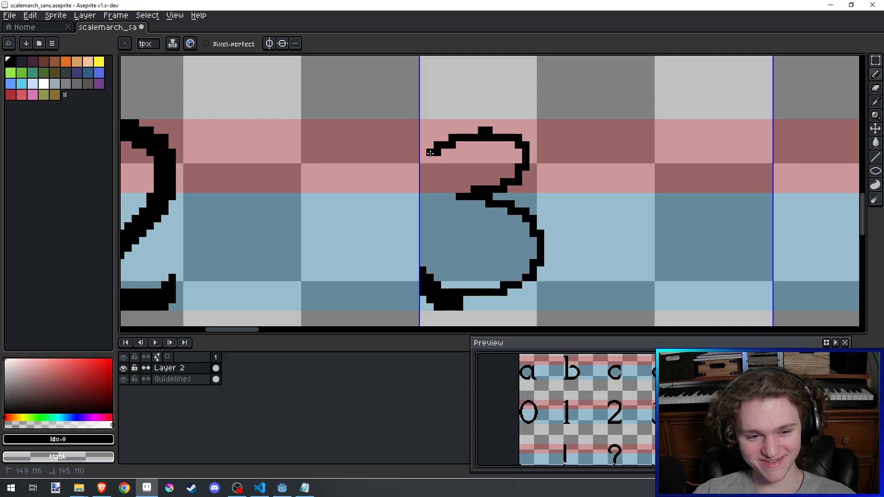
scroll(438, 149, down, 3)
scroll(440, 133, up, 2)
key(ctrl+z)
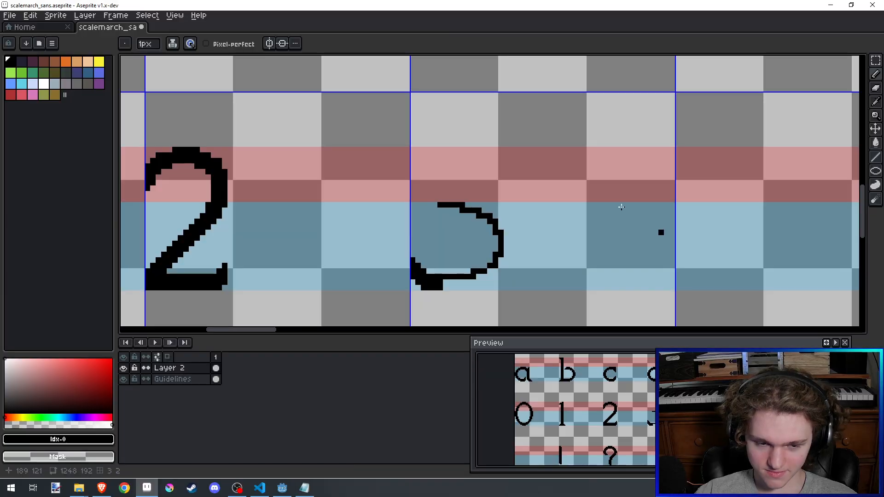
scroll(612, 205, down, 5)
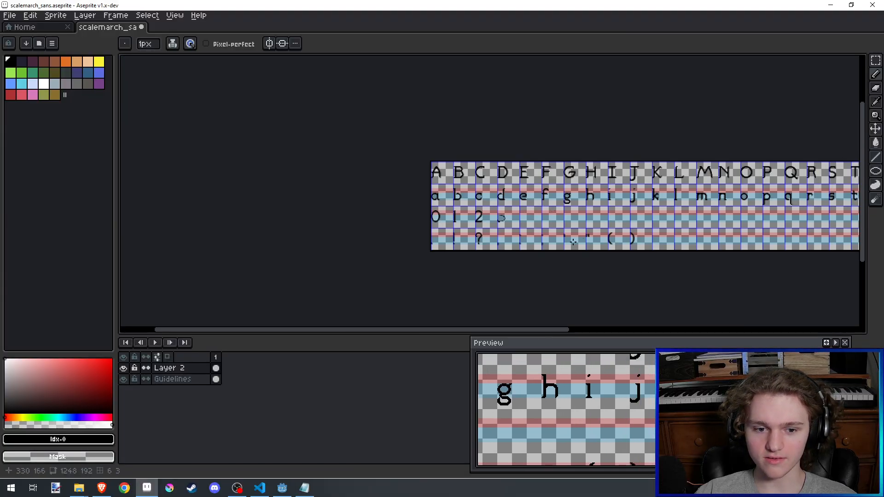
scroll(574, 242, up, 3)
scroll(575, 238, down, 2)
scroll(579, 236, up, 1)
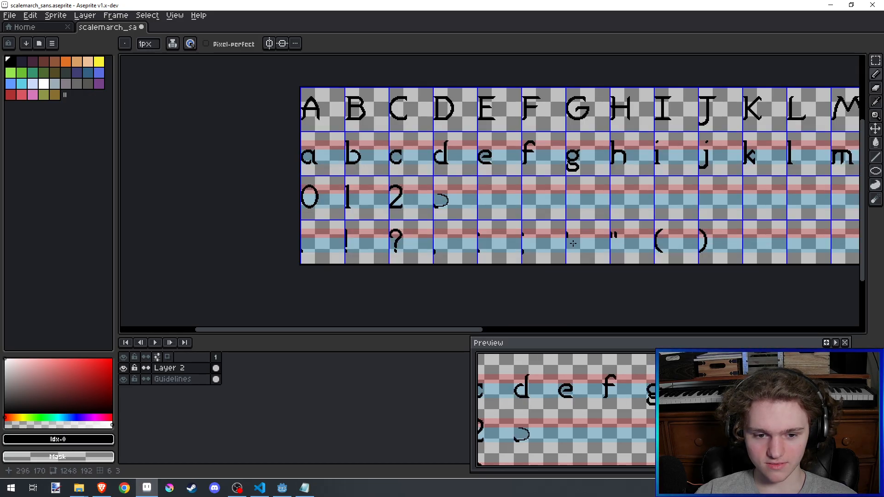
scroll(461, 233, up, 2)
scroll(493, 197, down, 3)
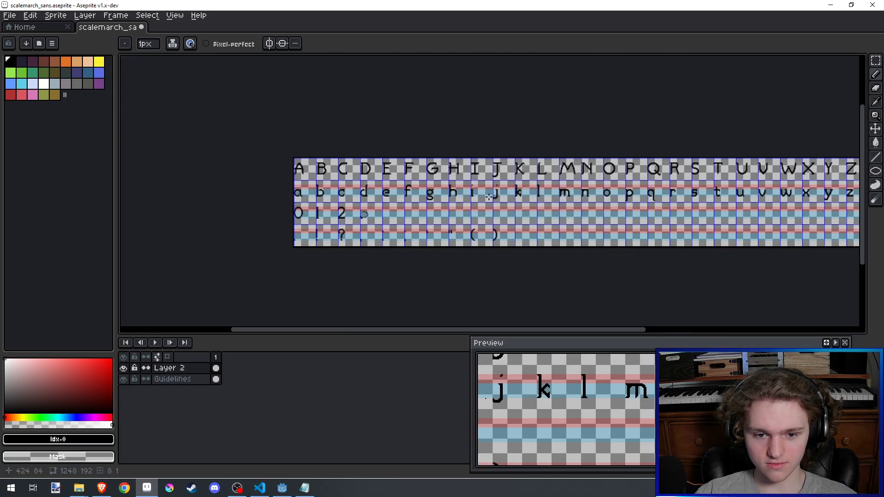
Step: Examine the digit and punctuation rows up to the empty cell after the closing parenthesis
scroll(490, 197, up, 3)
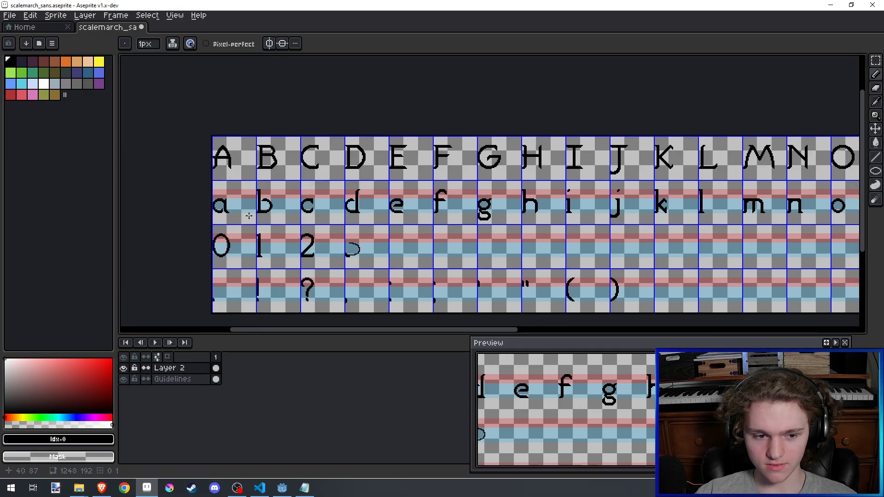
scroll(249, 216, up, 1)
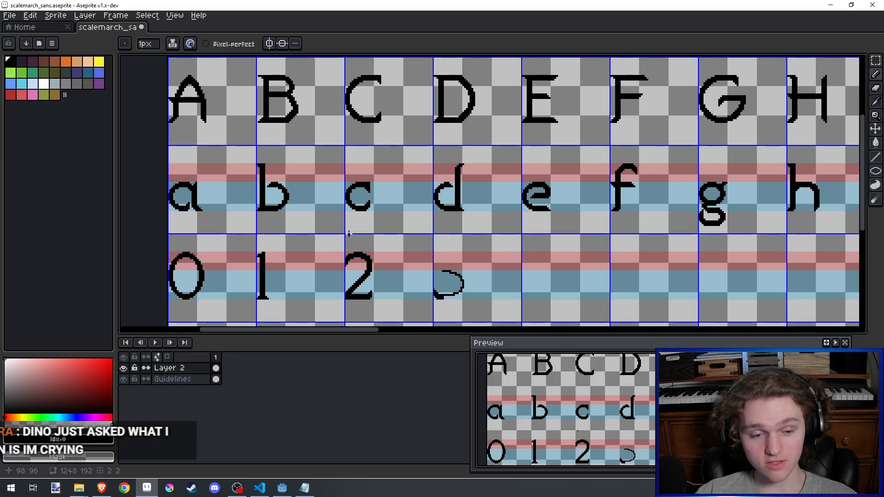
scroll(337, 227, down, 2)
scroll(486, 215, up, 2)
drag(486, 215, 535, 145)
scroll(701, 215, up, 4)
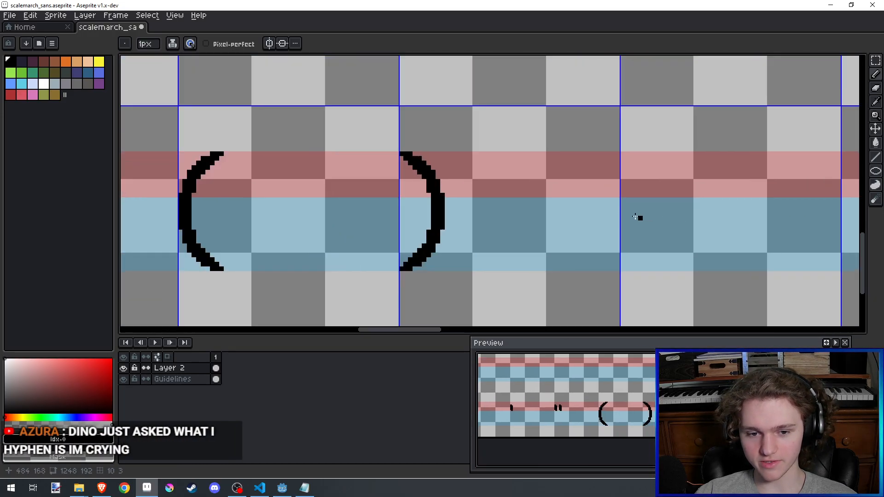
scroll(622, 214, down, 4)
scroll(622, 214, up, 3)
scroll(621, 214, up, 4)
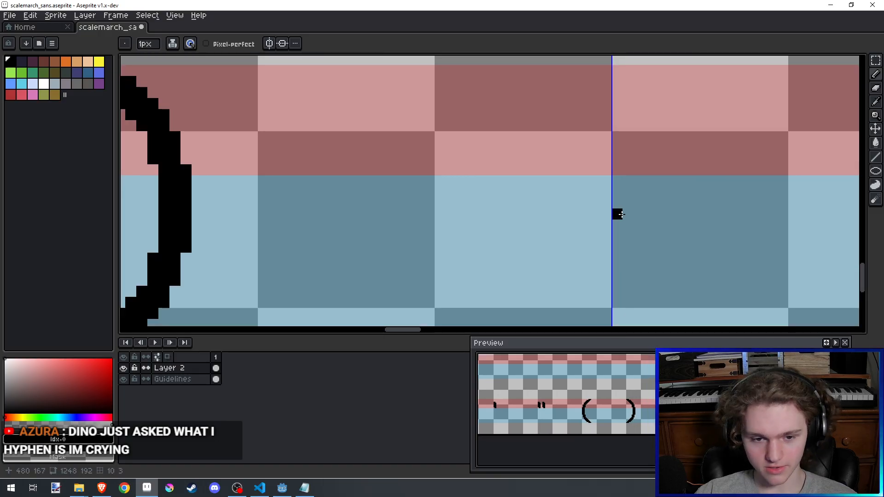
Step: Compare the existing punctuation glyphs, from the period and exclamation mark across to the quotation marks and parentheses
scroll(618, 190, down, 3)
drag(322, 200, 635, 231)
drag(276, 258, 656, 224)
scroll(339, 234, down, 2)
drag(276, 219, 490, 246)
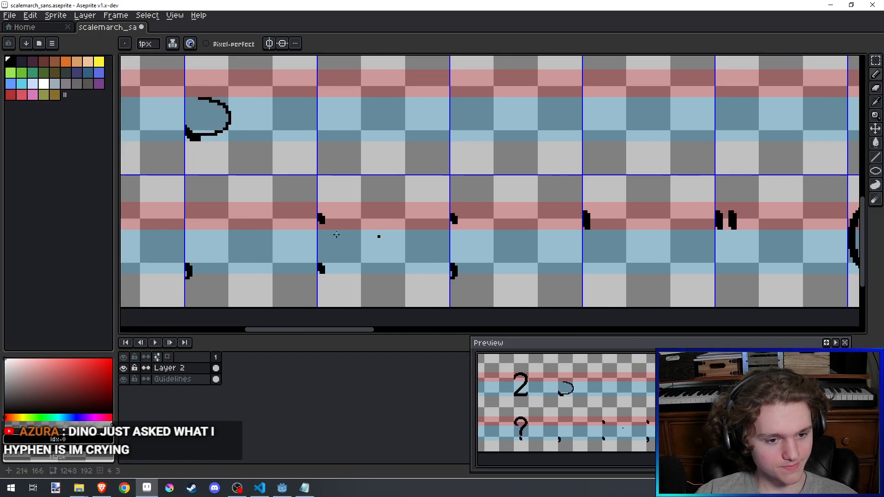
drag(324, 231, 518, 239)
drag(360, 228, 486, 225)
scroll(485, 225, down, 4)
drag(399, 226, 475, 231)
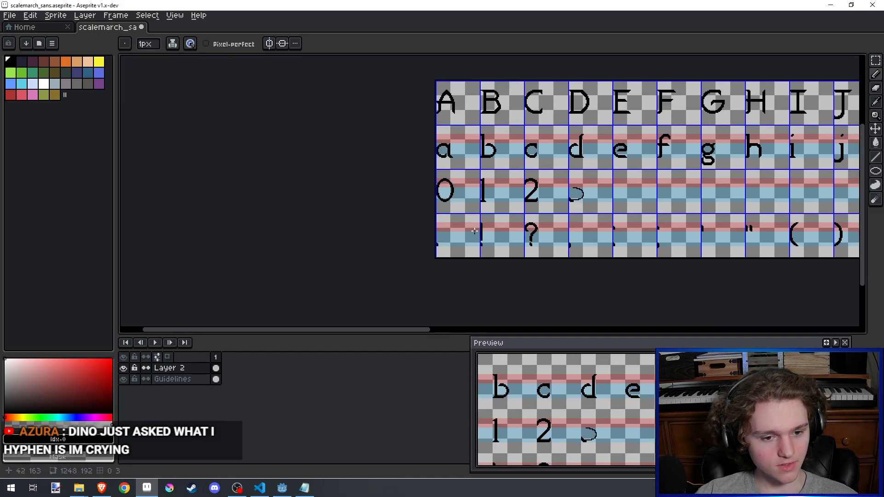
scroll(473, 230, up, 4)
drag(520, 207, 401, 210)
scroll(598, 197, down, 2)
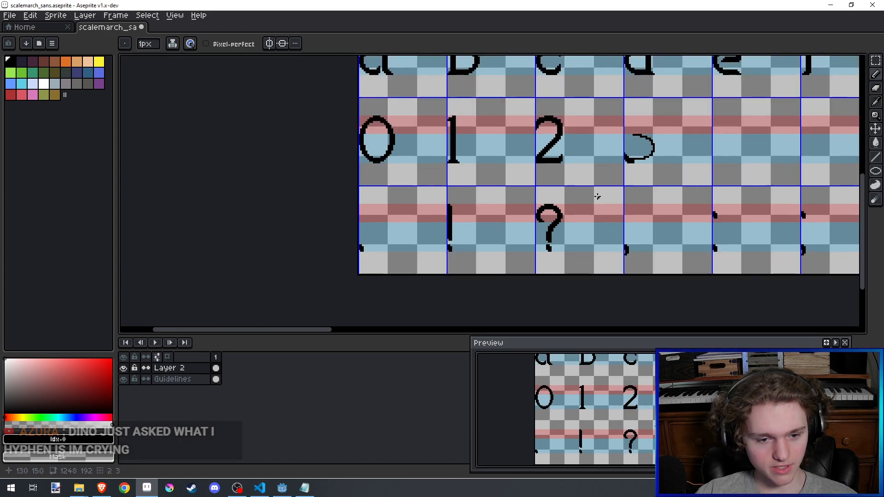
drag(598, 197, 314, 205)
drag(555, 210, 320, 207)
drag(601, 204, 472, 206)
Step: Start a hyphen with a 2 px tall mark against the guide of the cell after the closing parenthesis
scroll(494, 247, up, 3)
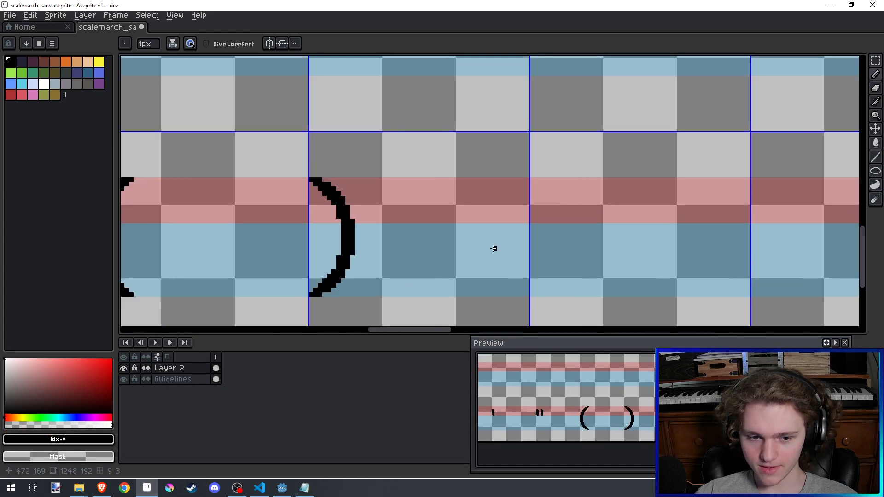
scroll(525, 231, up, 3)
scroll(541, 229, up, 1)
scroll(557, 231, down, 7)
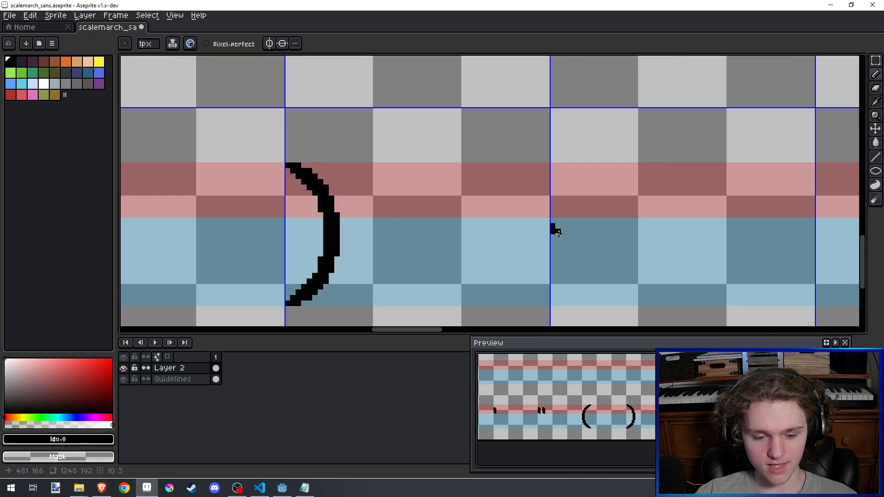
Step: Examine the stepped pixel shape of the period and the exclamation mark as a reference for the hyphen
drag(462, 234, 709, 243)
drag(425, 235, 681, 237)
drag(235, 211, 324, 219)
scroll(267, 263, up, 4)
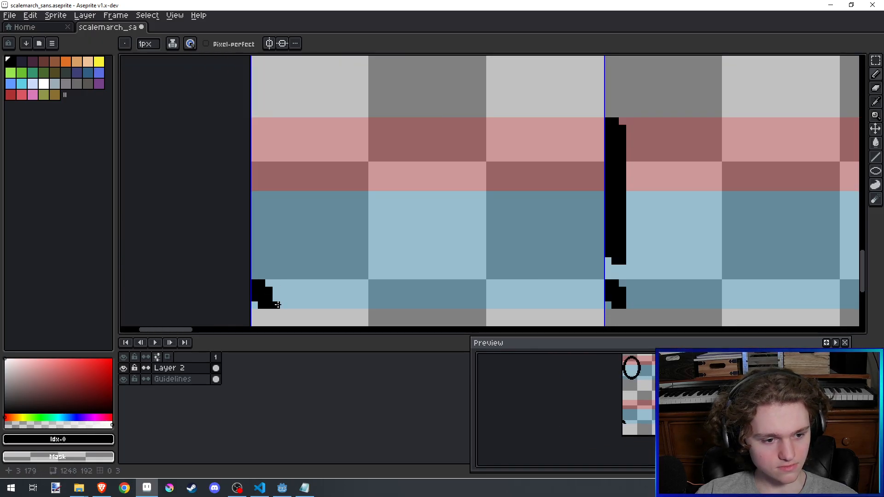
scroll(284, 284, down, 5)
drag(475, 243, 232, 245)
drag(761, 210, 434, 181)
Step: Try adding a raised 2 px column beside the hyphen's starting mark, and undo it
scroll(657, 213, up, 5)
mouse_move(428, 287)
mouse_down()
mouse_move(494, 251)
mouse_move(477, 251)
mouse_up()
scroll(494, 252, up, 1)
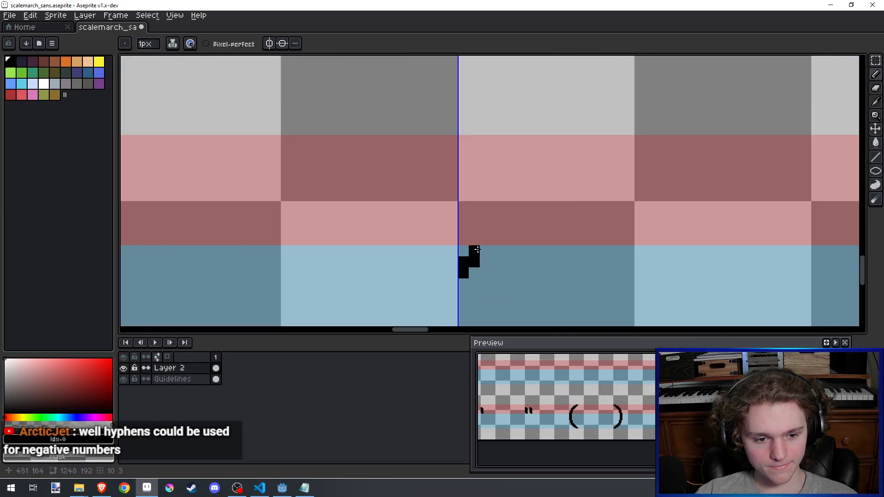
key(ctrl+z)
Step: Review the digit and punctuation rows and save the file
scroll(479, 284, down, 2)
scroll(594, 242, left, 2)
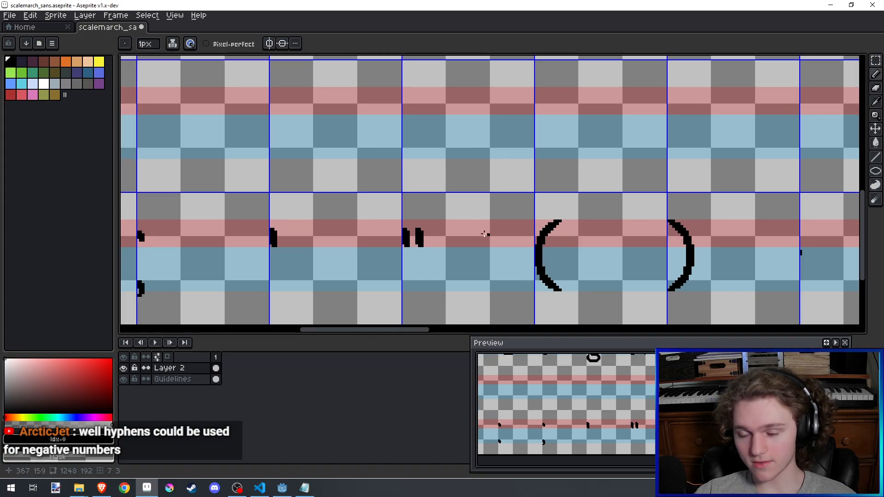
scroll(544, 238, left, 3)
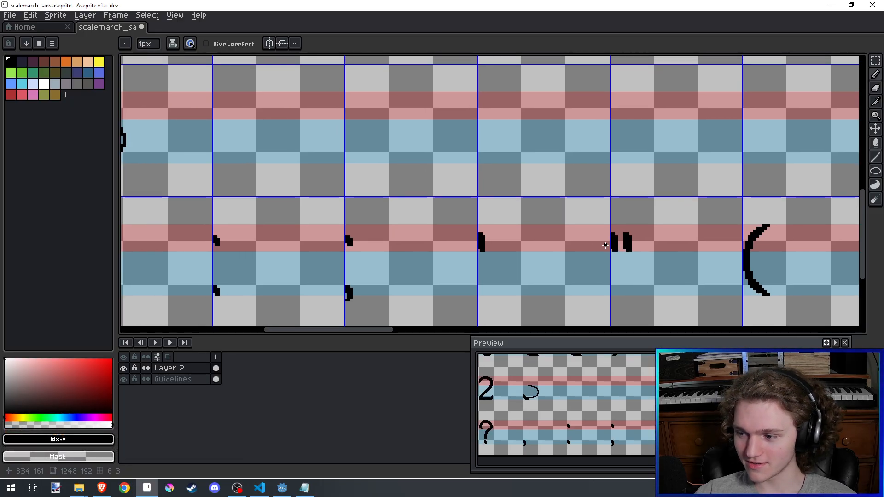
scroll(607, 245, down, 3)
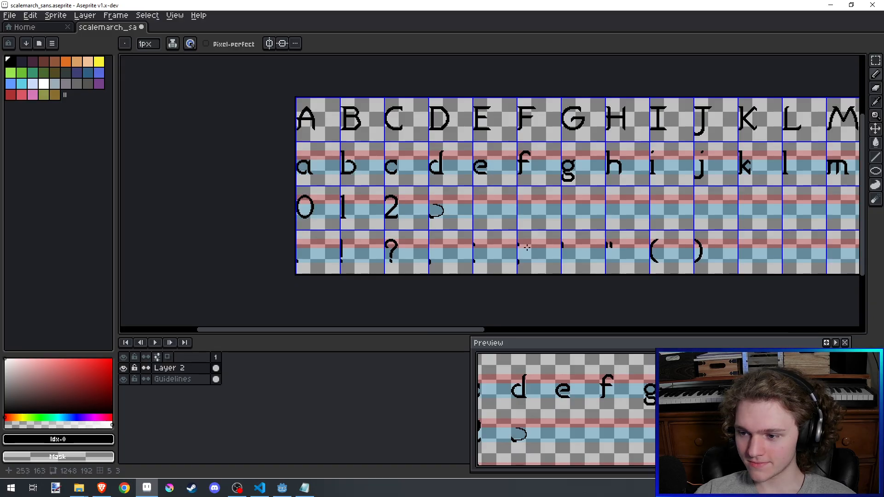
scroll(560, 264, left, 1)
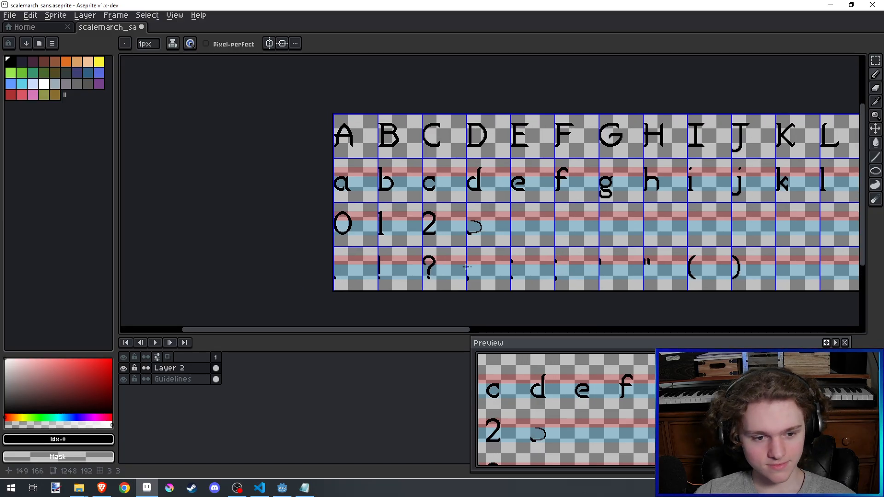
scroll(430, 266, up, 2)
key(ctrl+s)
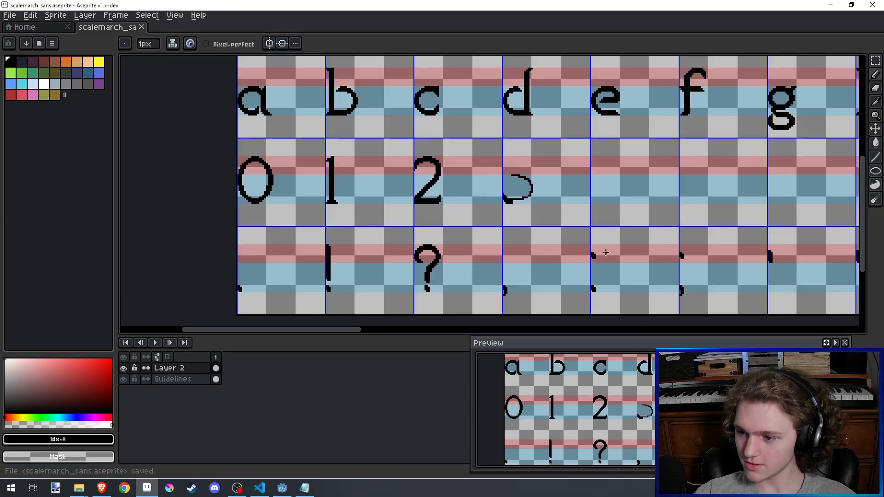
Step: Shift the hyphen's 2 px starting mark down by one pixel, adding below it and erasing its top pixel
drag(597, 253, 456, 253)
drag(544, 254, 360, 256)
scroll(361, 256, down, 2)
drag(548, 251, 466, 247)
scroll(467, 246, up, 5)
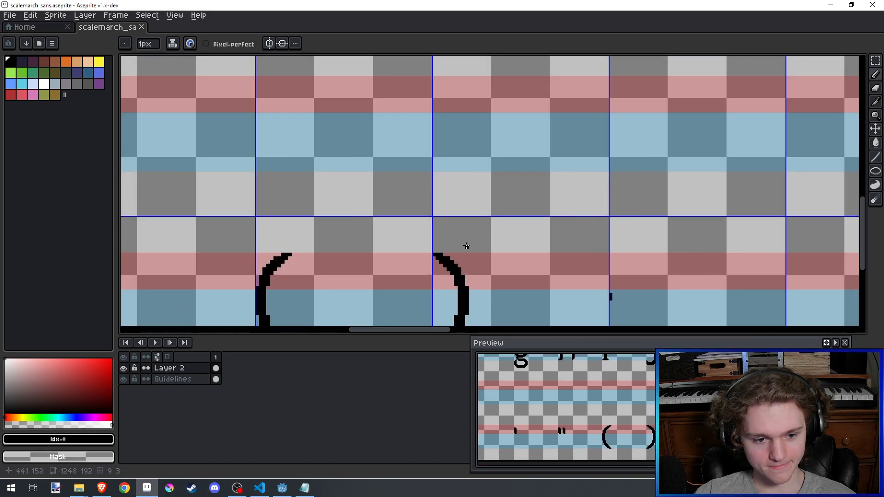
scroll(467, 246, down, 1)
scroll(514, 253, up, 5)
drag(579, 278, 488, 265)
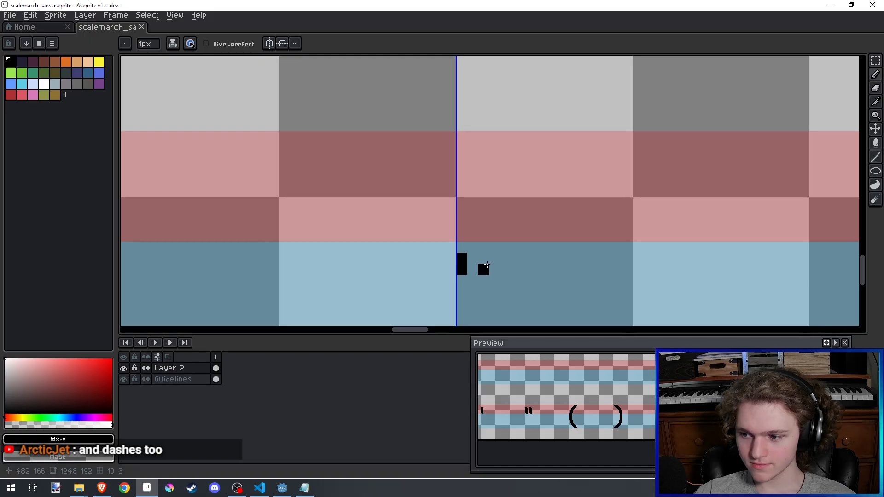
scroll(486, 266, down, 1)
drag(497, 268, 456, 271)
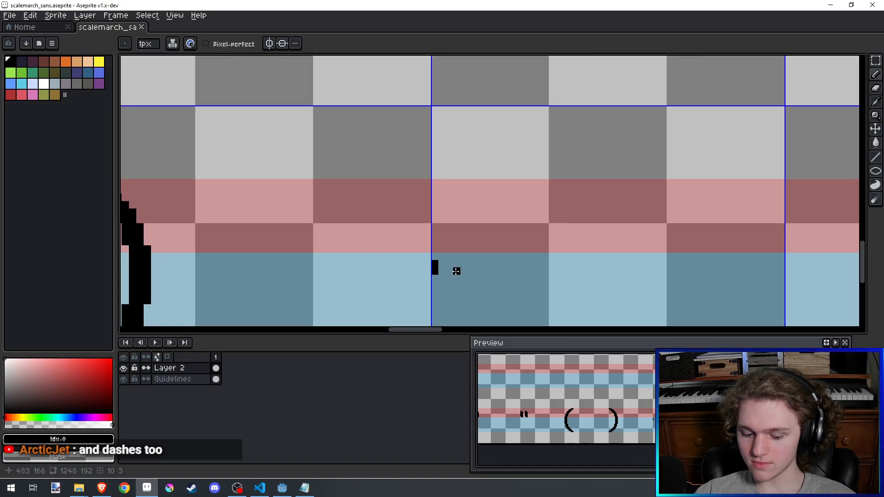
scroll(457, 271, up, 1)
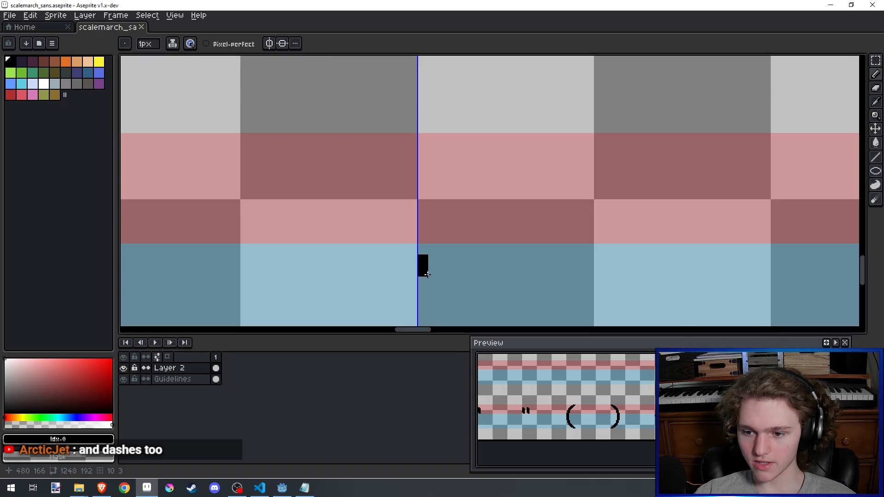
click(427, 275)
scroll(442, 281, down, 2)
drag(322, 281, 419, 283)
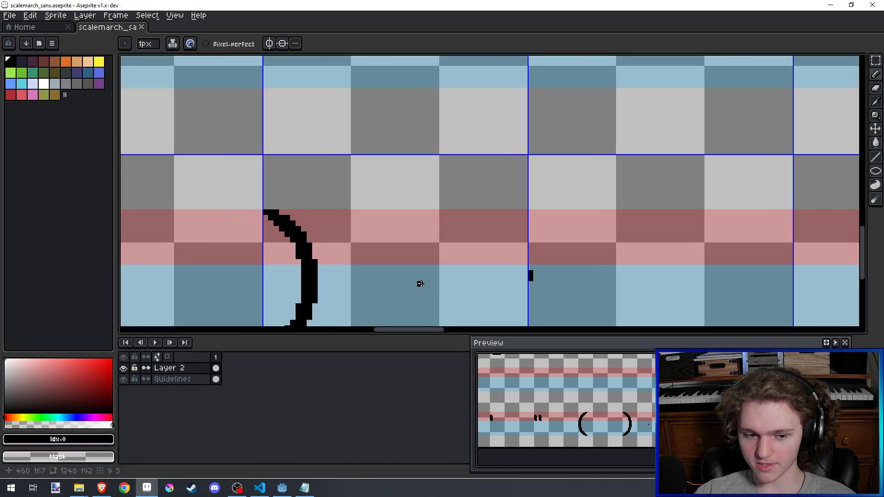
scroll(421, 281, down, 1)
scroll(511, 272, up, 2)
key(e)
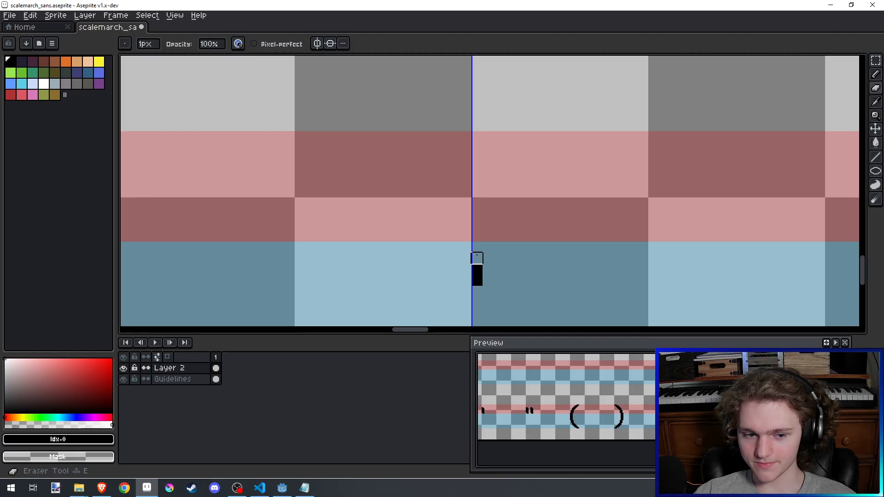
Step: Shift the hyphen's starting mark back up by one pixel, redrawing its top pixel and erasing its bottom one
key(b)
click(491, 259)
key(ctrl+z)
click(477, 258)
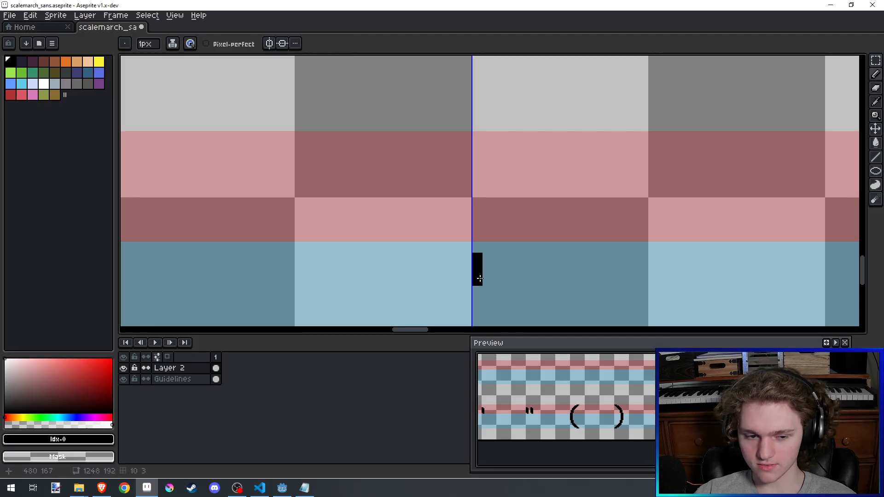
key(e)
click(478, 281)
key(b)
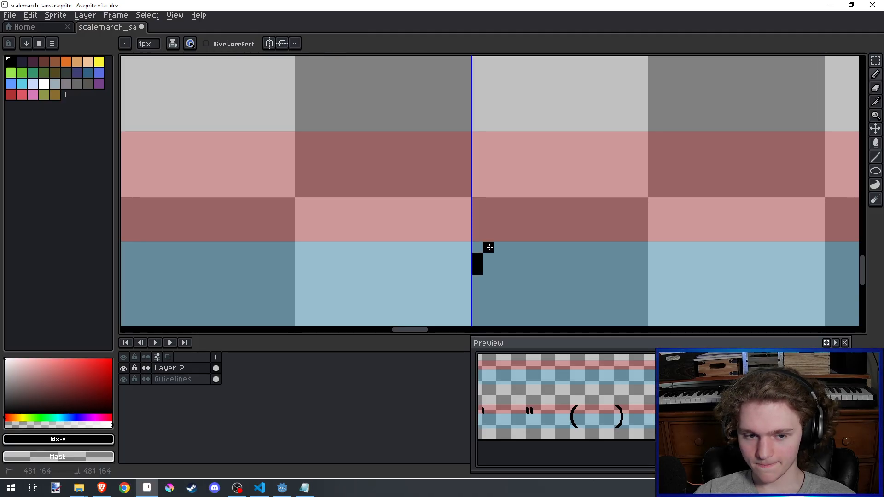
Step: Draw the hyphen's body from the starting mark as a filled bar about 19 px wide and 4 px tall, and save the file
mouse_move(489, 247)
mouse_down()
mouse_move(489, 279)
mouse_move(543, 277)
mouse_move(509, 278)
mouse_up()
scroll(543, 278, down, 4)
scroll(509, 279, up, 1)
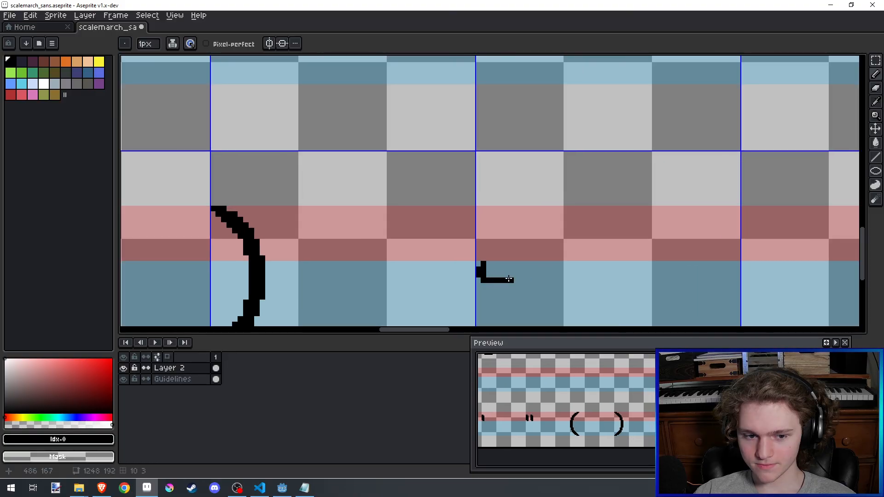
drag(578, 279, 572, 280)
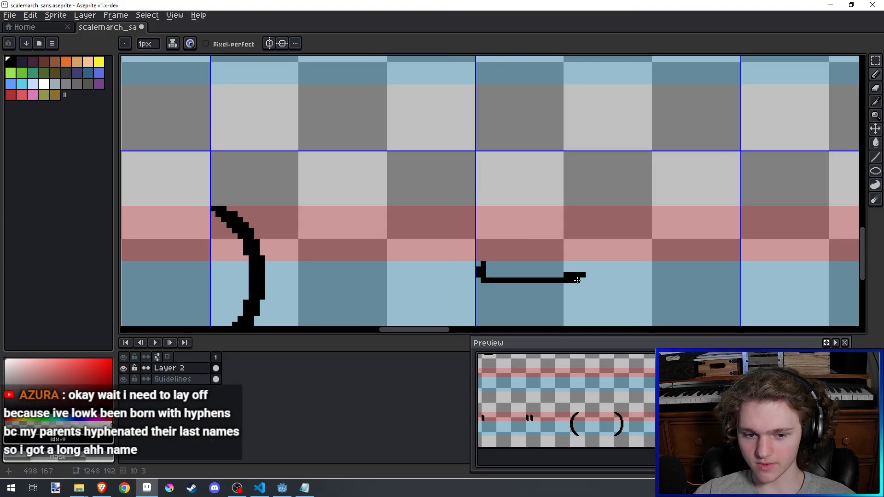
mouse_move(493, 275)
mouse_down()
mouse_move(584, 268)
mouse_move(483, 263)
mouse_up()
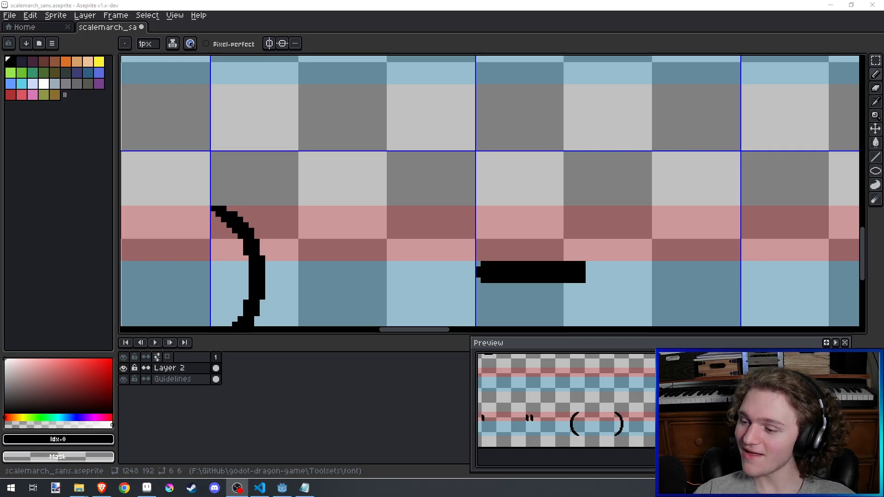
key(ctrl+s)
Step: Cap the hyphen's far end with a 2 px mark, fill its top-left and bottom-right corner pixels, and save the file
scroll(553, 274, up, 2)
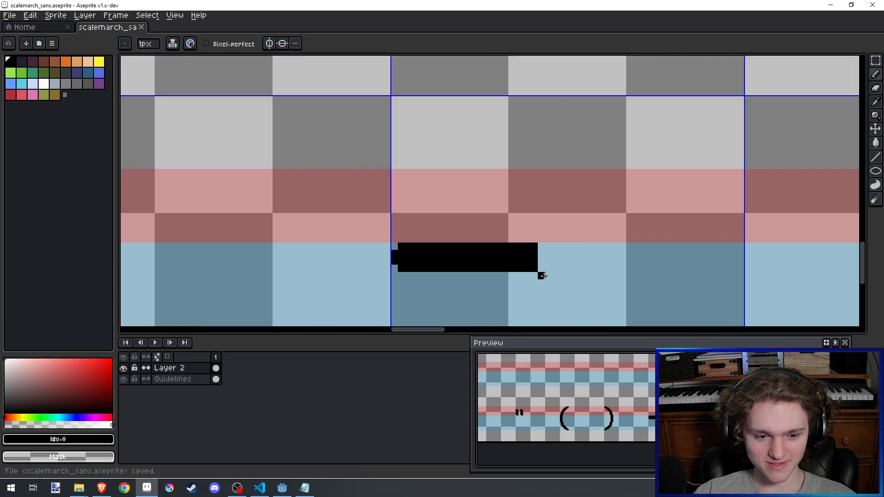
scroll(553, 218, down, 4)
scroll(488, 230, up, 3)
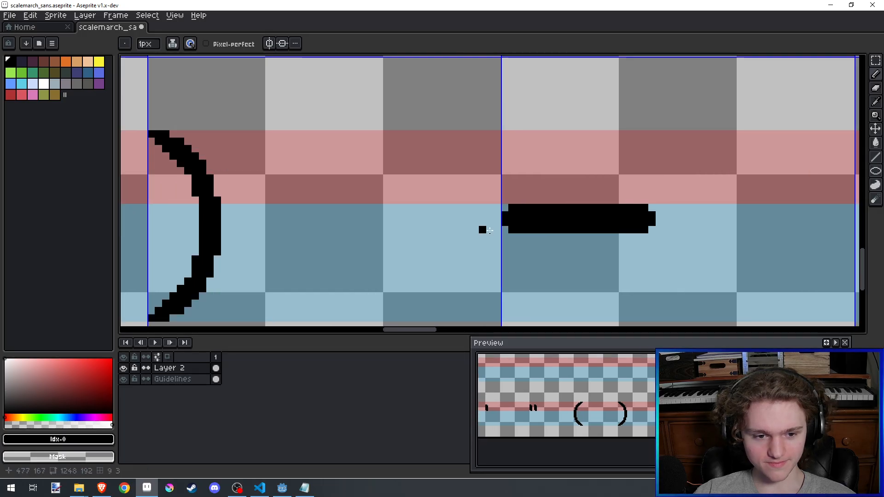
click(505, 208)
scroll(635, 221, down, 6)
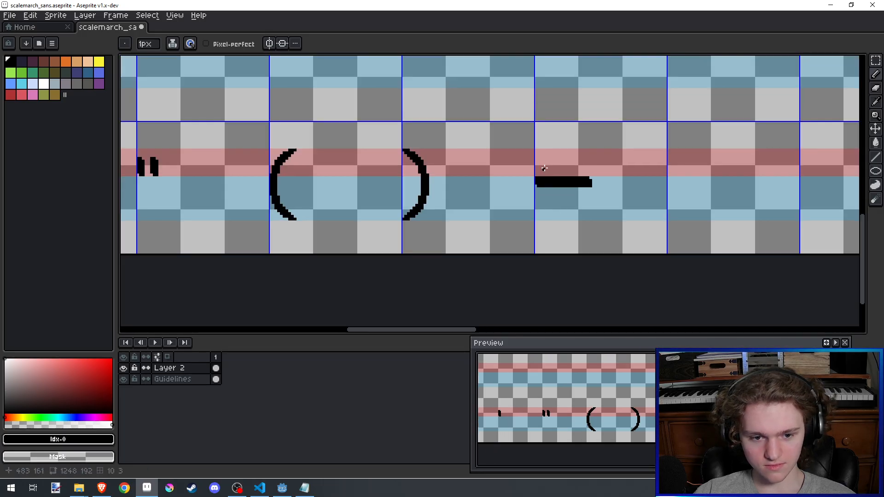
key(ctrl+s)
Step: Thin the hyphen to 3 px tall, keeping the stepped corner at its top right
scroll(542, 163, up, 6)
scroll(514, 205, down, 6)
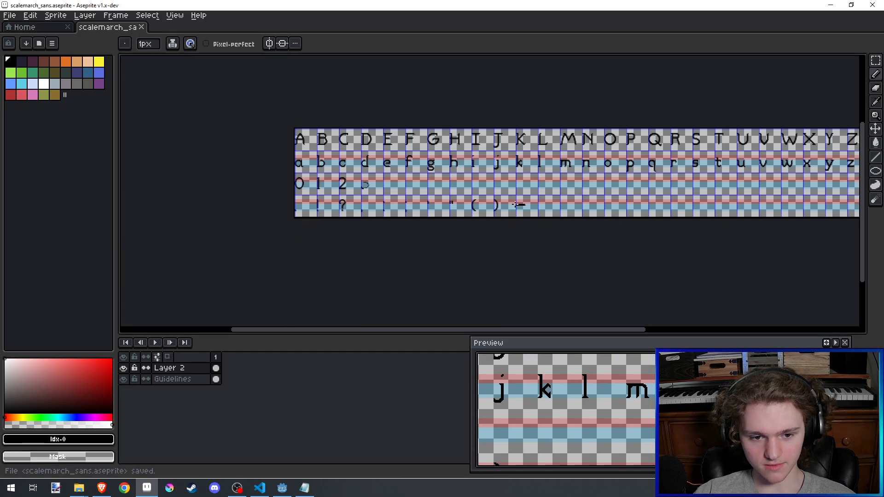
scroll(531, 207, up, 1)
drag(482, 207, 559, 219)
scroll(559, 220, up, 8)
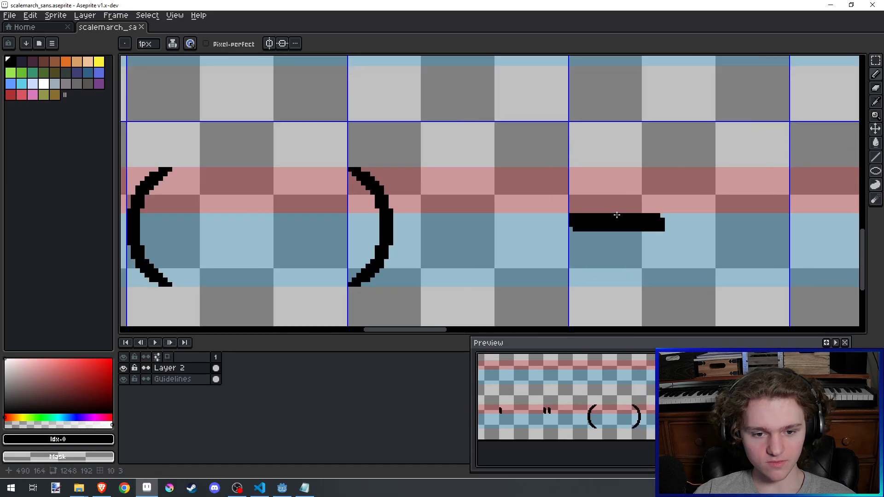
mouse_move(629, 233)
mouse_down()
mouse_move(732, 225)
mouse_move(677, 224)
mouse_up()
click(711, 233)
key(b)
click(709, 226)
Step: Erase the hyphen's bottom-left corner pixel and save the file
key(e)
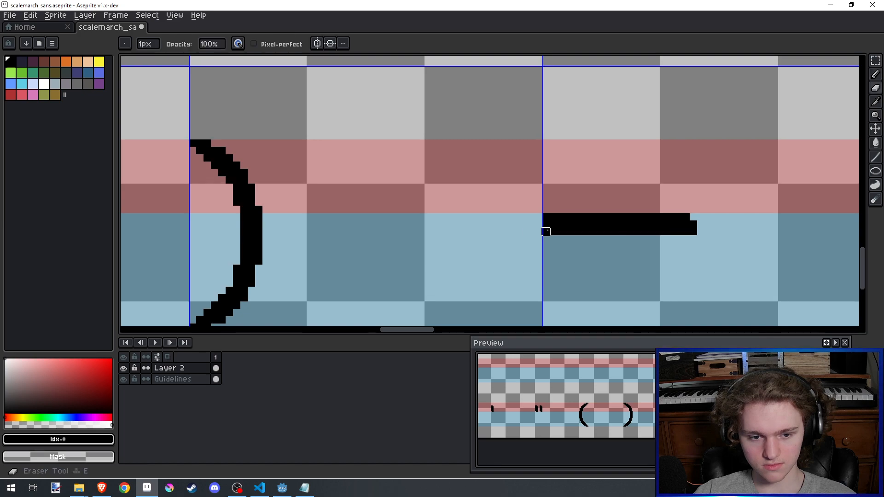
click(547, 231)
key(ctrl+s)
scroll(561, 165, down, 8)
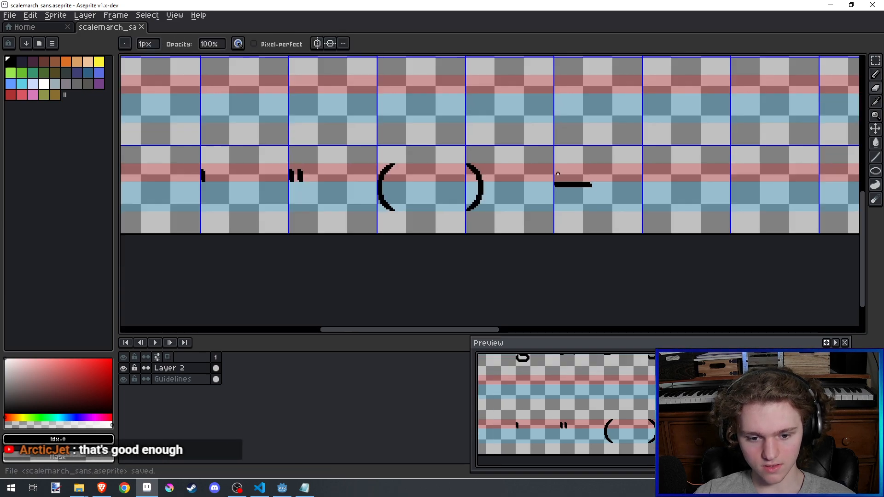
scroll(646, 215, up, 8)
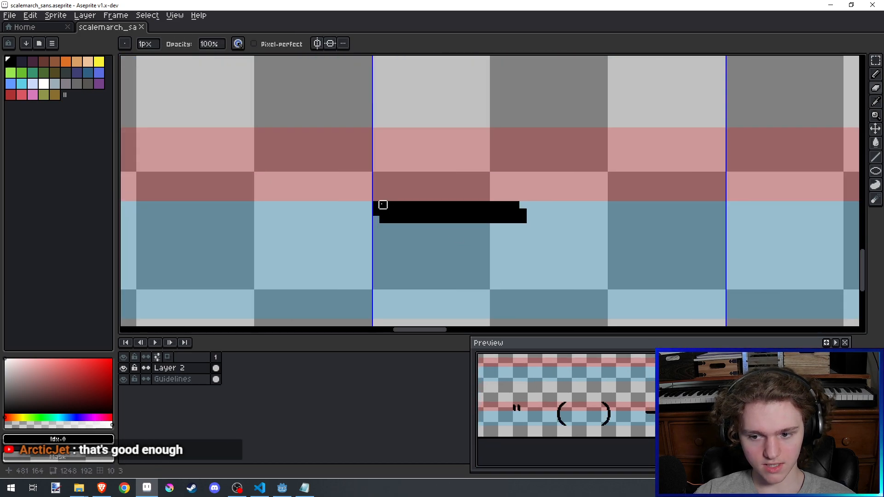
Step: Flip the hyphen's stepped corners by erasing its top-left and bottom-right pixels and filling the top-right and bottom-left ones, and save the file
key(b)
key(e)
click(374, 204)
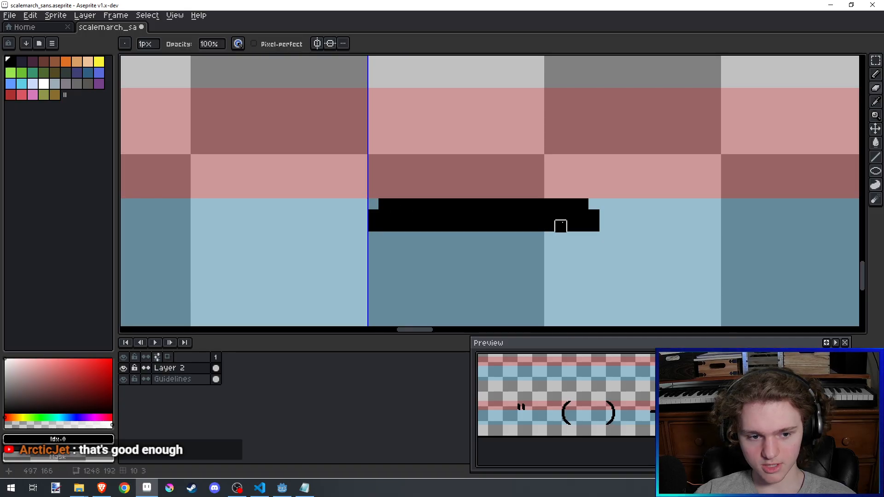
click(594, 224)
key(b)
scroll(525, 170, down, 3)
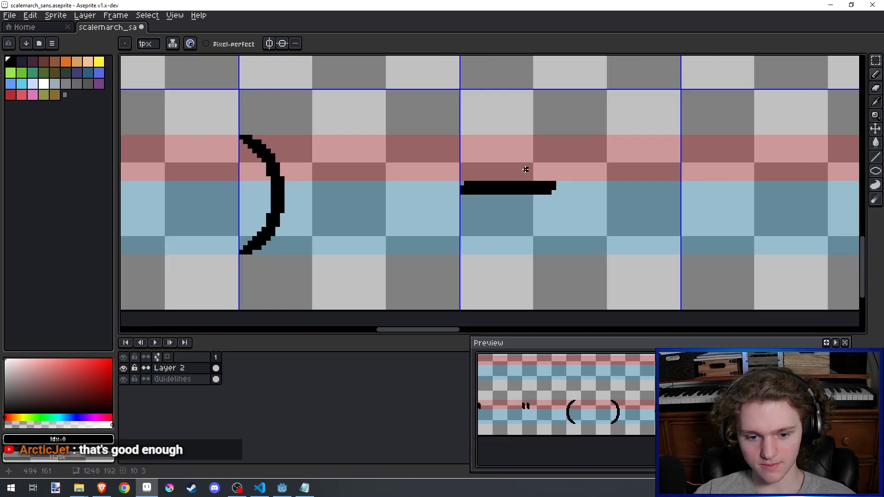
scroll(553, 194, down, 4)
key(ctrl+s)
drag(507, 227, 548, 231)
key(ctrl+s)
drag(398, 222, 501, 216)
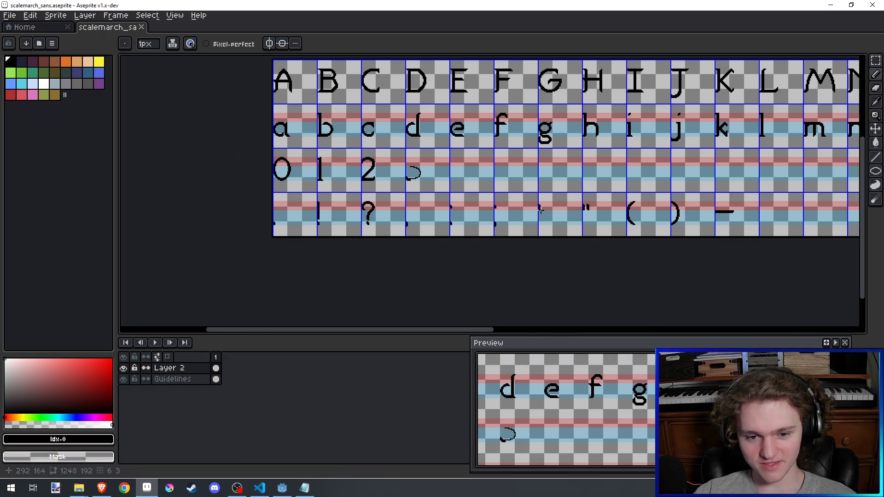
Step: Erase the upper end of the unfinished 3's lower bowl and redraw it as a middle arm one pixel lower
scroll(406, 172, up, 8)
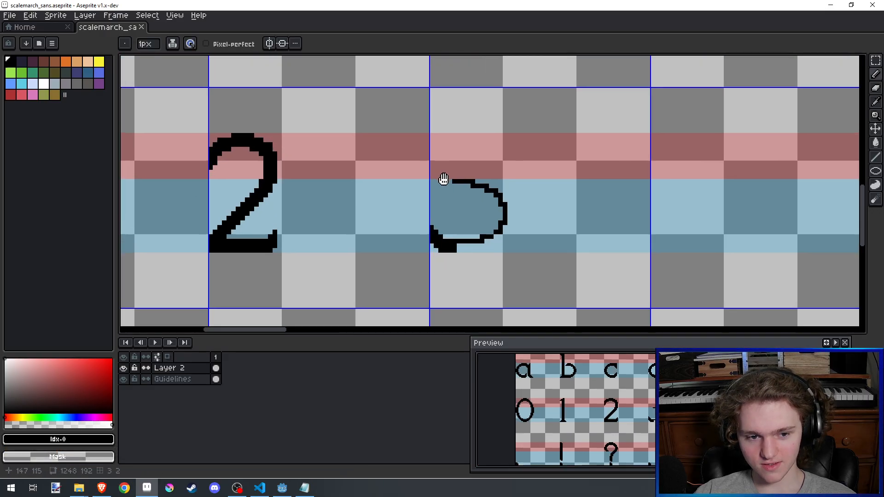
scroll(460, 213, down, 2)
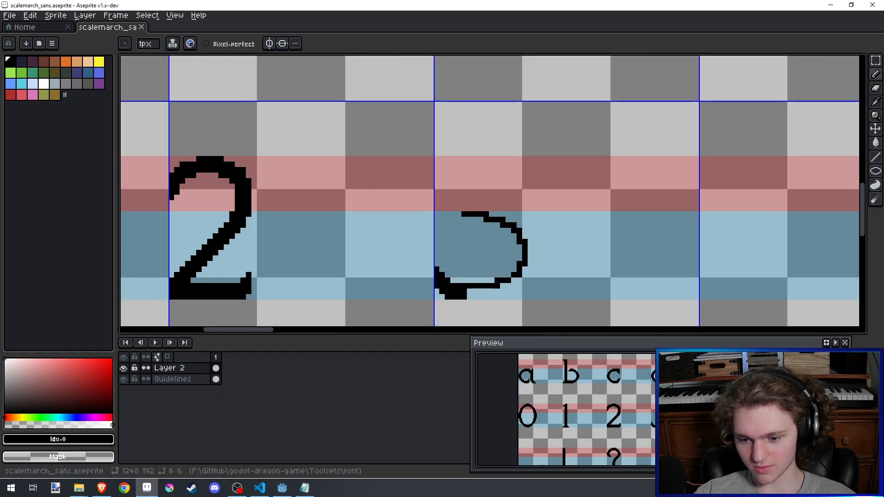
key(alt+Tab)
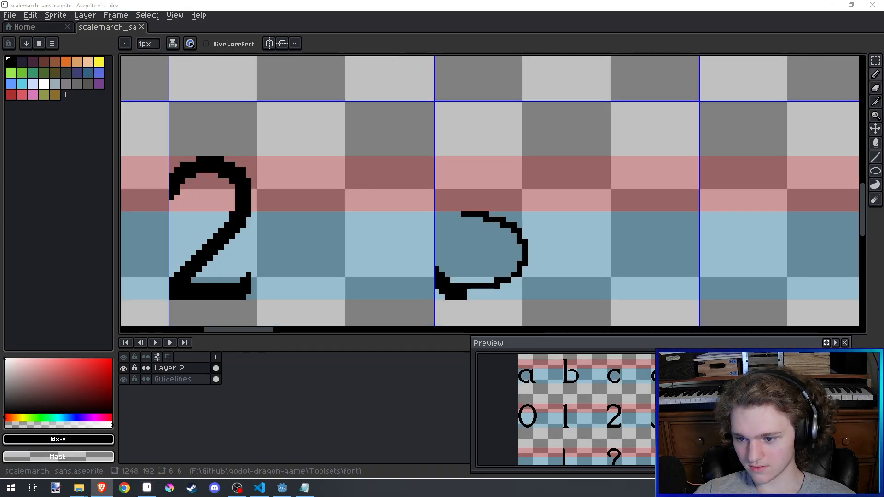
key(alt+Tab)
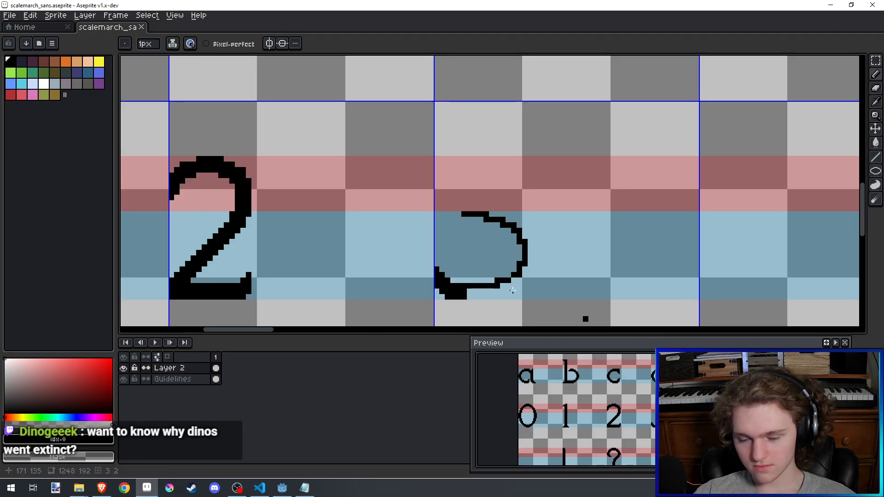
key(e)
mouse_move(455, 211)
mouse_down()
mouse_move(536, 226)
mouse_move(481, 220)
mouse_move(519, 225)
mouse_move(481, 220)
mouse_move(513, 230)
mouse_move(489, 219)
mouse_up()
key(b)
key(ctrl+z)
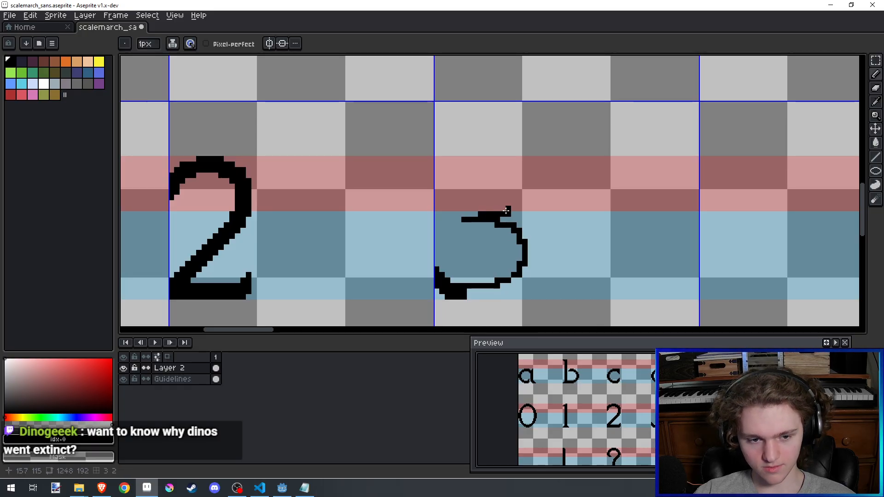
Step: Draw the 3's upper bowl from the middle arm up to the cap line and thicken its stroke to about 3 px
drag(508, 182, 498, 178)
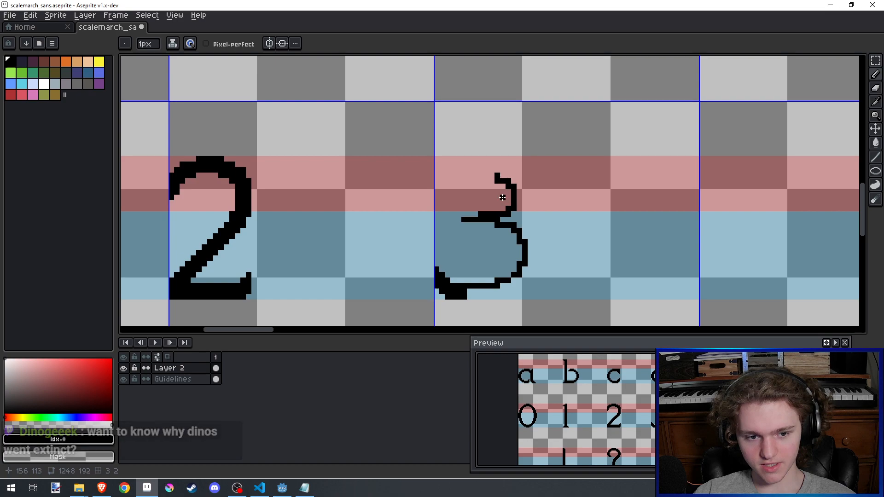
key(ctrl+z)
mouse_move(462, 220)
mouse_down()
mouse_move(509, 198)
mouse_move(492, 170)
mouse_move(438, 173)
mouse_up()
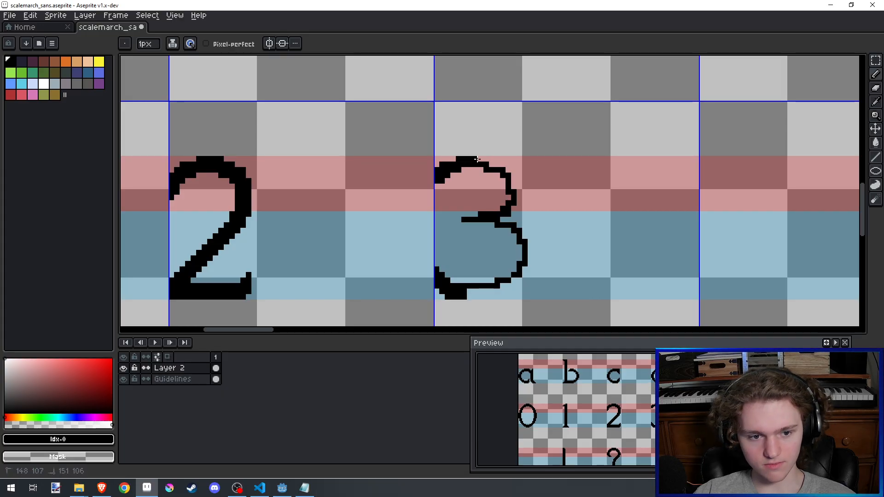
mouse_move(487, 160)
mouse_down()
mouse_move(511, 171)
mouse_move(513, 204)
mouse_up()
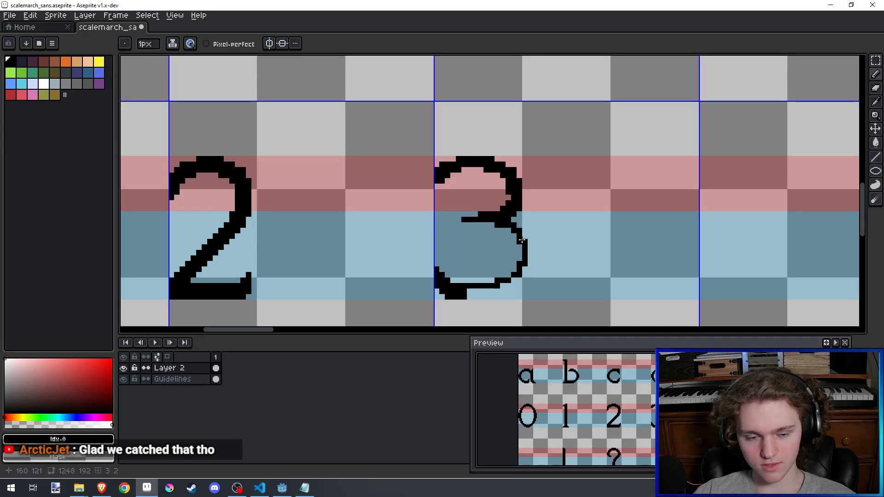
Step: Thicken the 3's lower bowl around its outer curve and along the baseline, filling the remaining gaps in the stroke
key(ctrl+z)
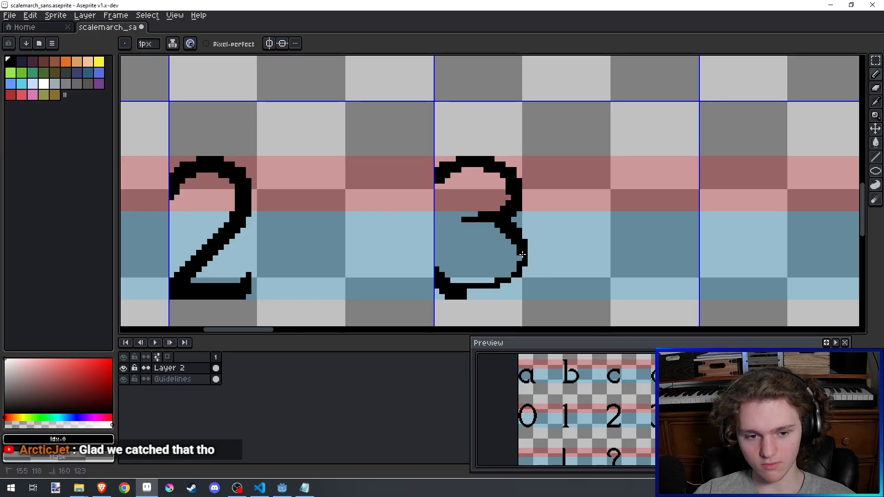
key(v)
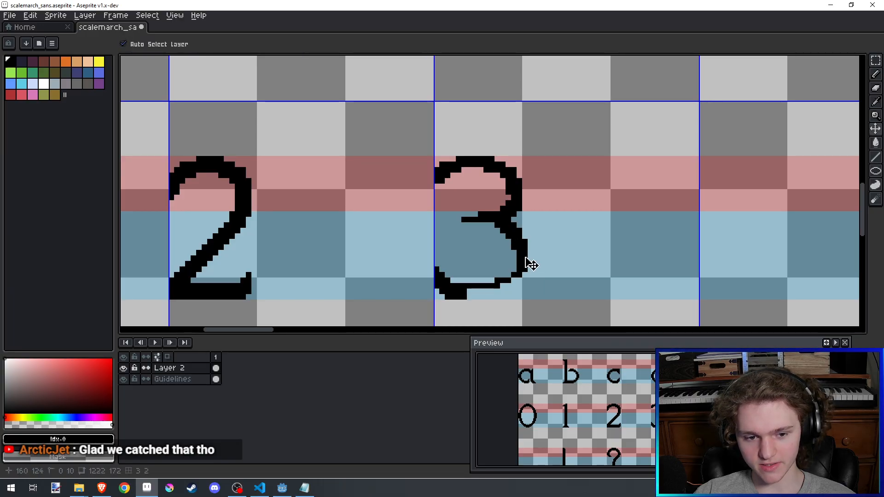
key(b)
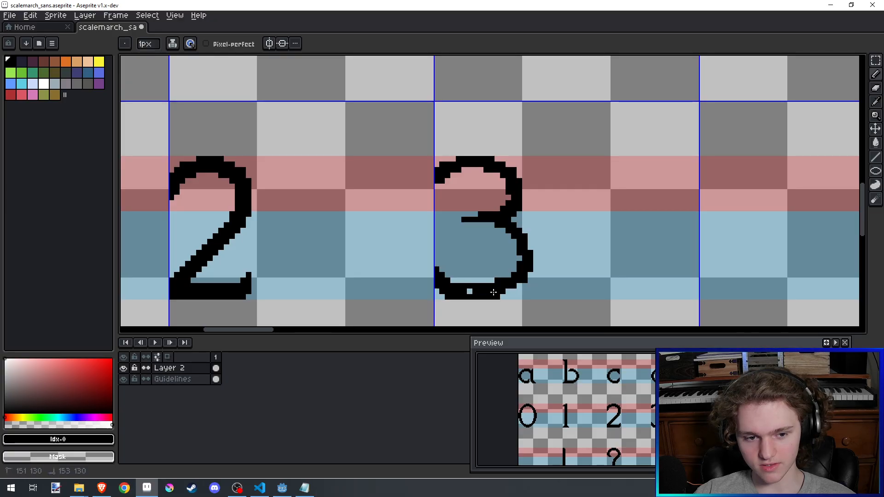
scroll(443, 295, down, 1)
drag(263, 255, 335, 247)
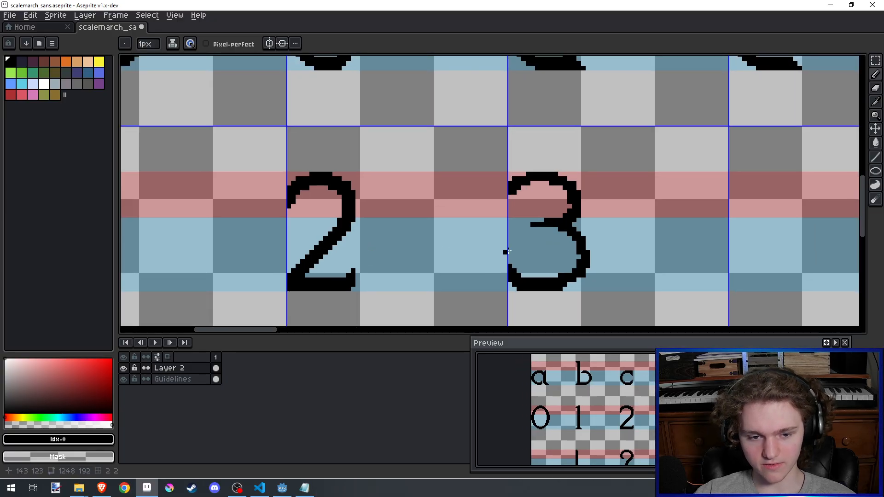
Step: Thicken the underside of the 3's middle arm where it joins the lower bowl, keeping its tip tapered
scroll(583, 225, up, 1)
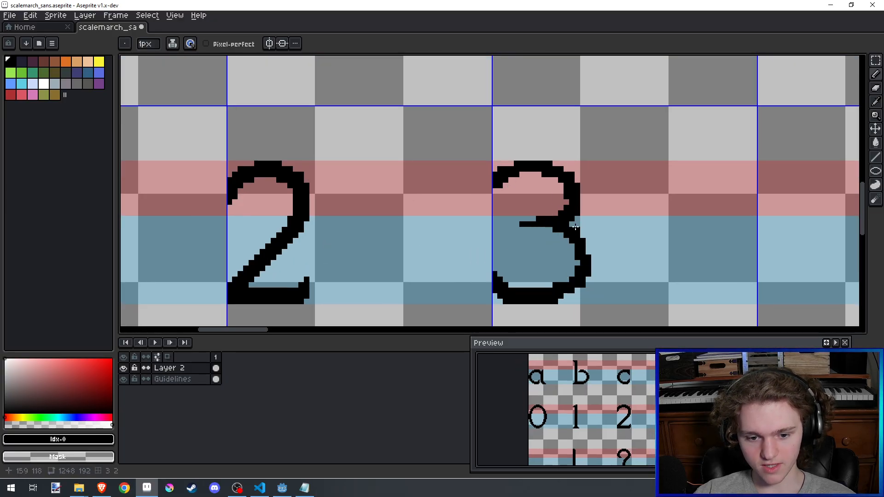
scroll(536, 242, up, 2)
drag(510, 210, 608, 248)
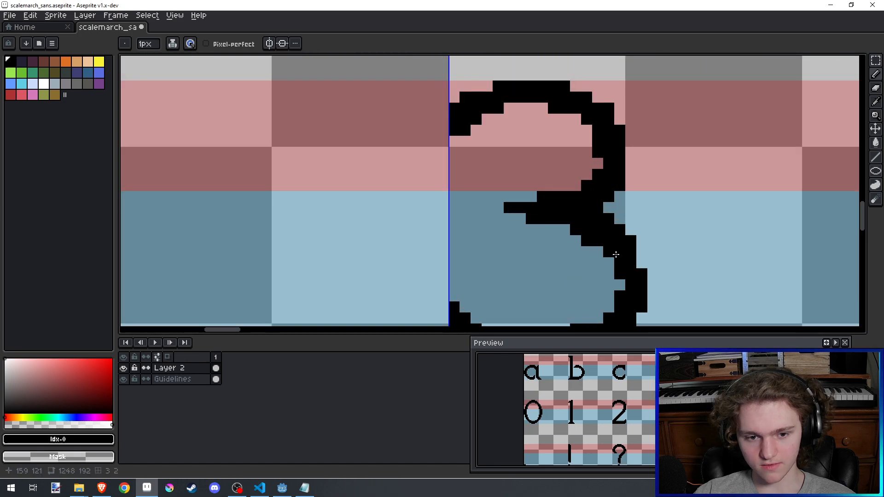
Step: Erase pixels at the tip and underside of the 3's middle stroke to make it shorter and thinner
scroll(525, 243, down, 2)
scroll(525, 243, up, 1)
key(e)
mouse_move(525, 243)
mouse_down()
mouse_move(547, 226)
mouse_move(558, 209)
mouse_move(517, 237)
mouse_up()
scroll(518, 236, right, 2)
scroll(522, 241, left, 1)
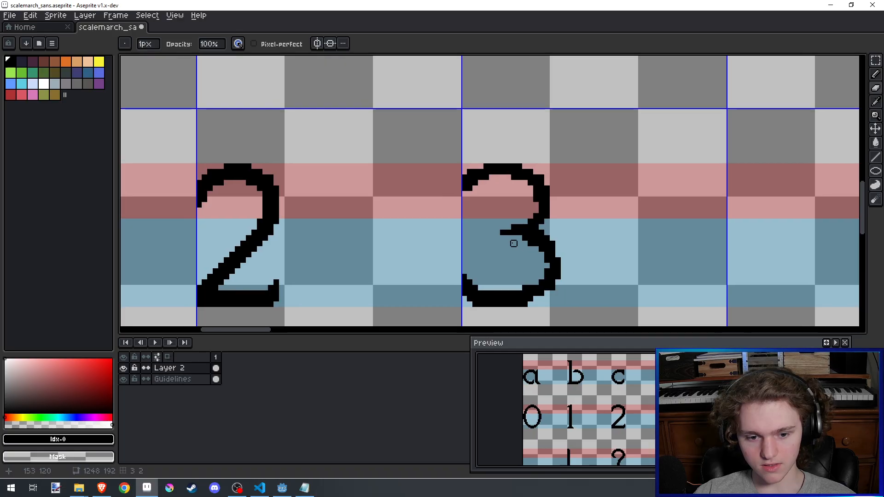
drag(541, 287, 551, 247)
key(b)
drag(529, 291, 542, 256)
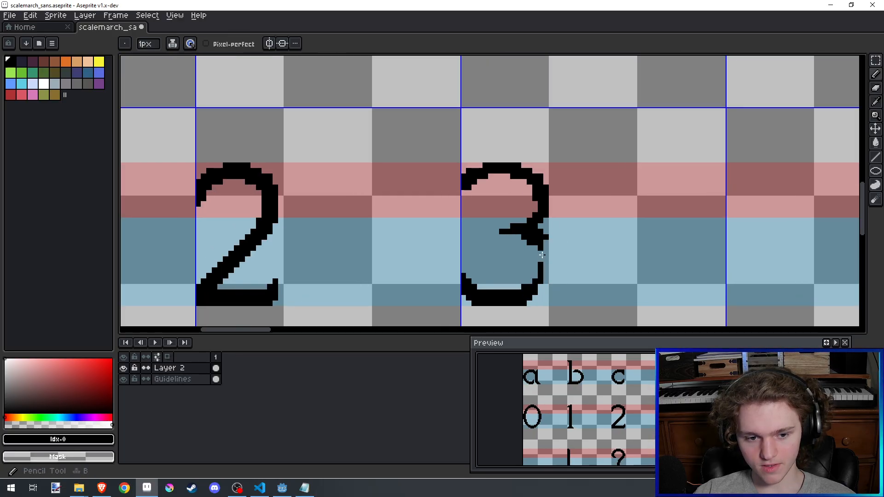
key(ctrl+z)
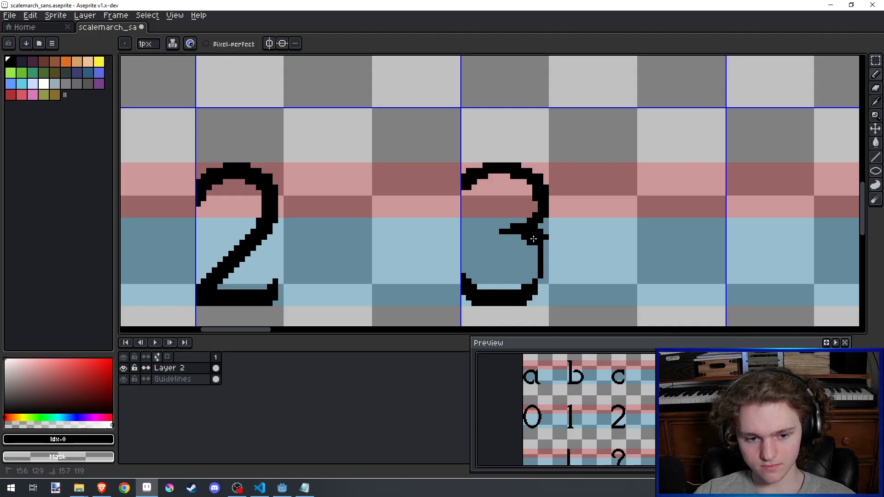
key(ctrl+z)
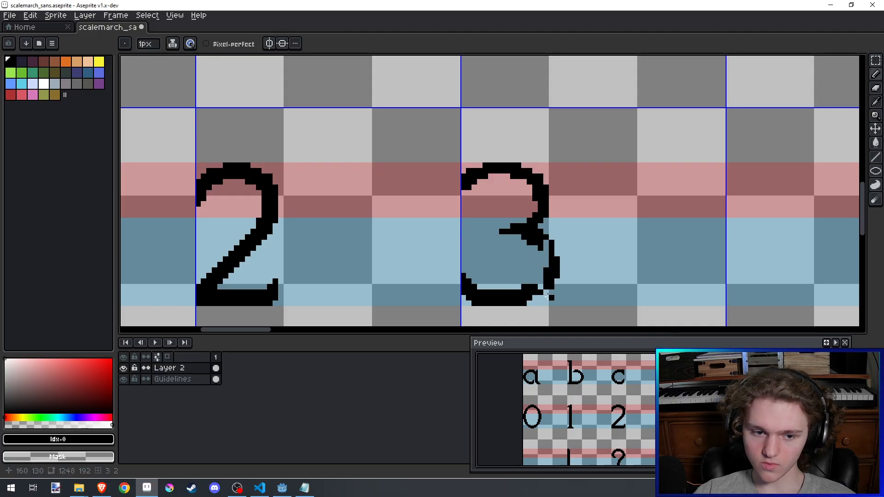
Step: Redraw the inner right edge of the 3's lower bowl at full thickness and save the sprite
drag(530, 293, 544, 255)
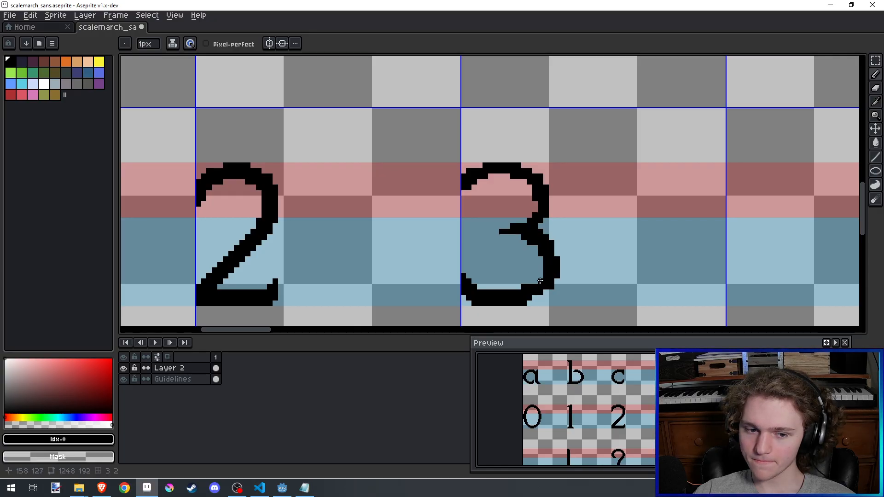
scroll(547, 250, down, 3)
scroll(539, 267, up, 4)
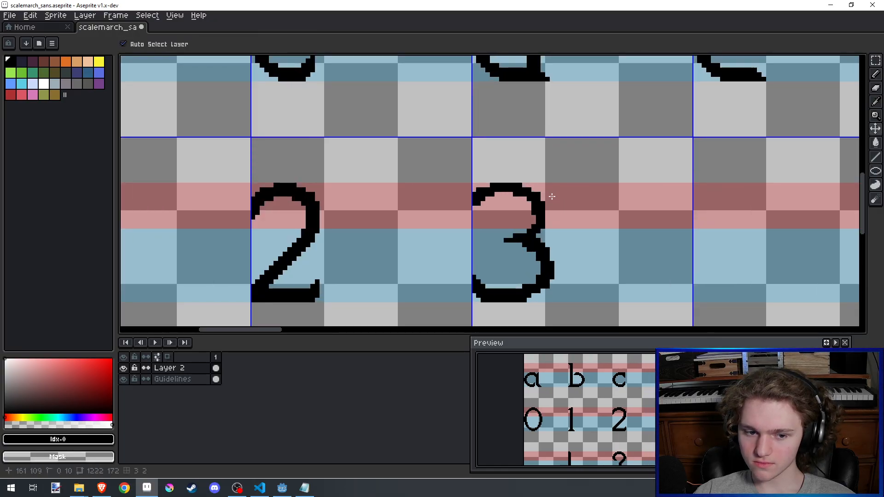
click(530, 266)
key(ctrl+s)
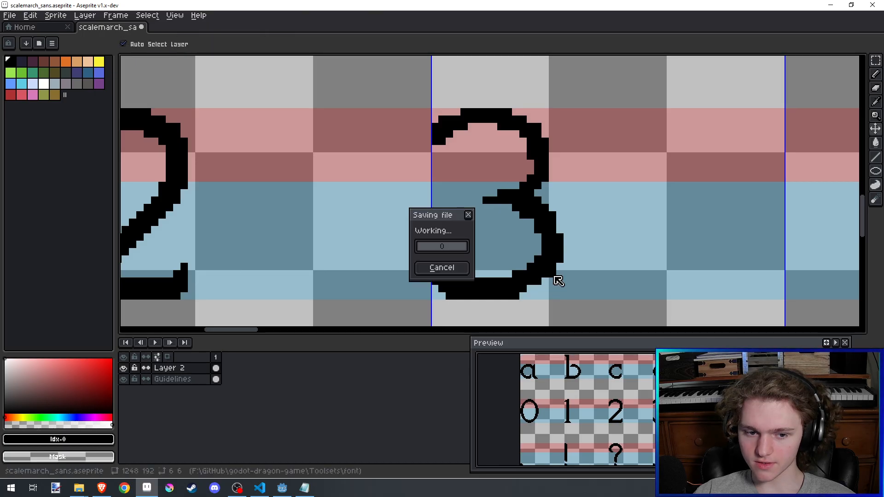
Step: Erase the excess pixels in the outer notch where the 3's two bowls meet and save the sprite
right_click(553, 274)
drag(551, 193, 552, 195)
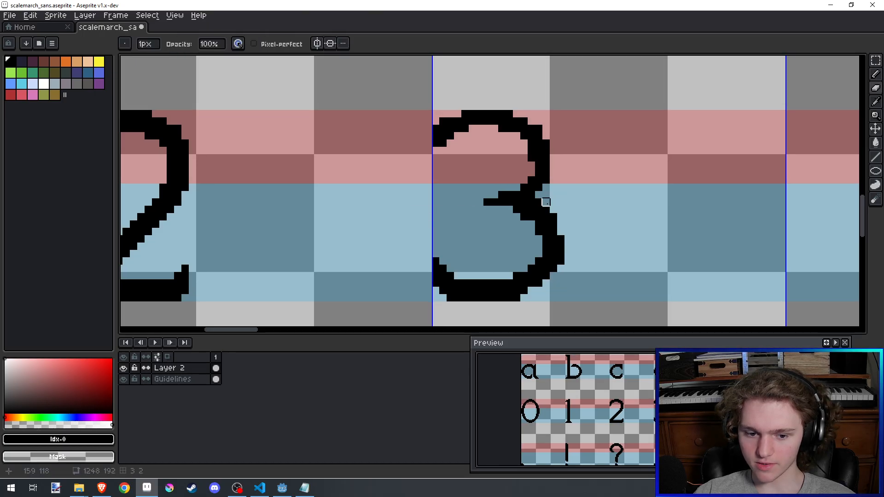
scroll(538, 283, down, 2)
key(ctrl+s)
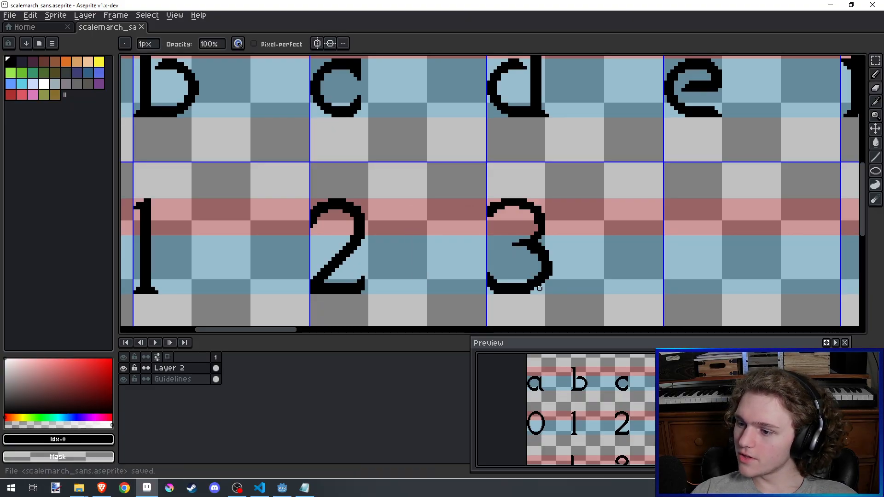
Step: Thicken the right side of the 3's upper bowl along its inner edge in black and save the sprite
scroll(540, 289, down, 1)
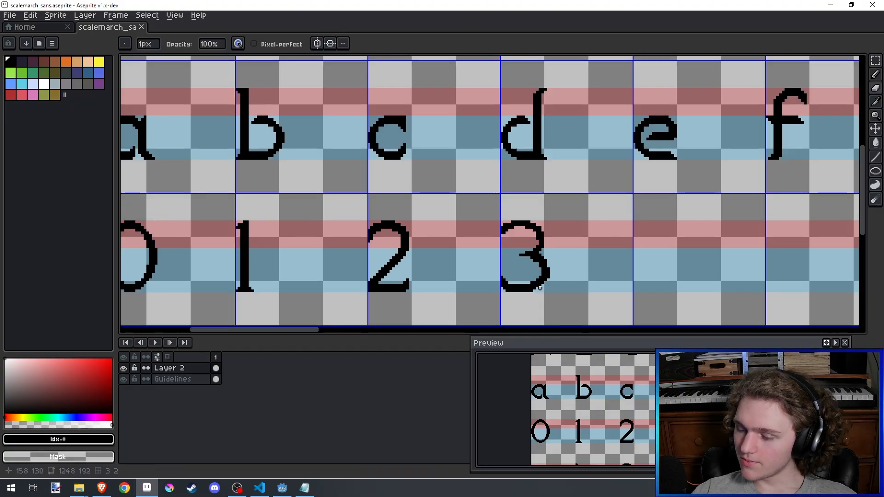
scroll(540, 288, up, 4)
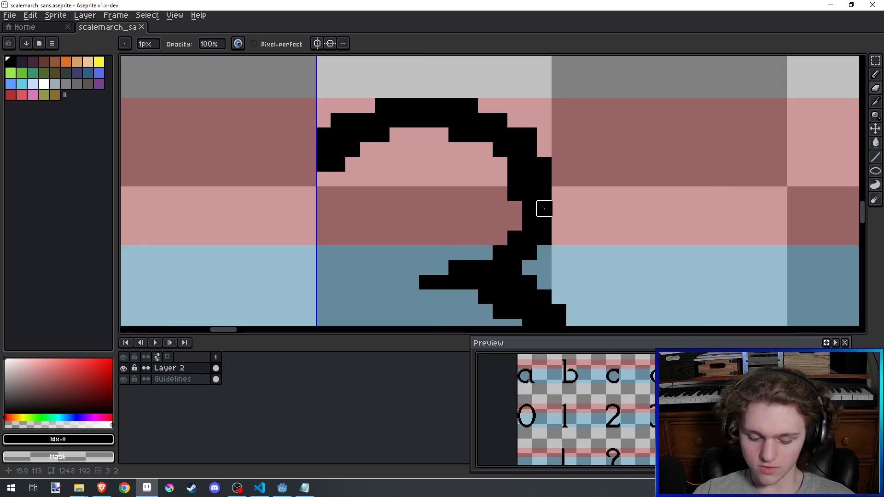
key(b)
drag(519, 244, 519, 221)
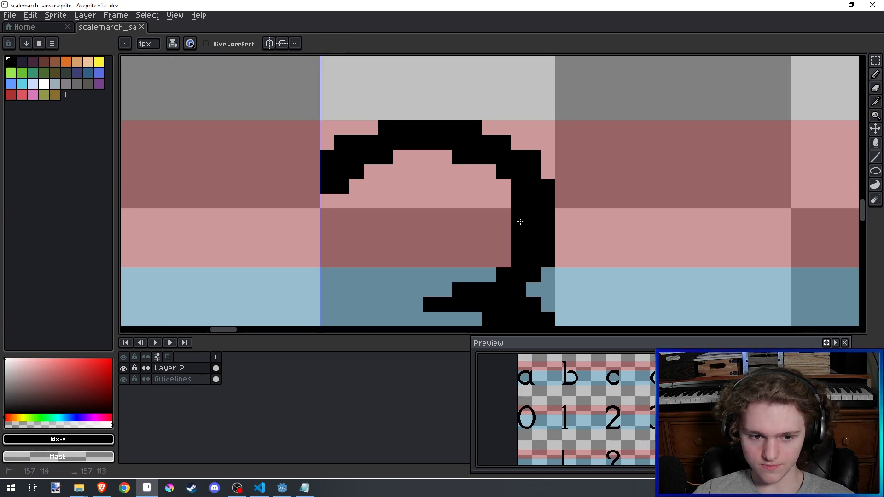
scroll(516, 231, down, 4)
scroll(511, 246, up, 2)
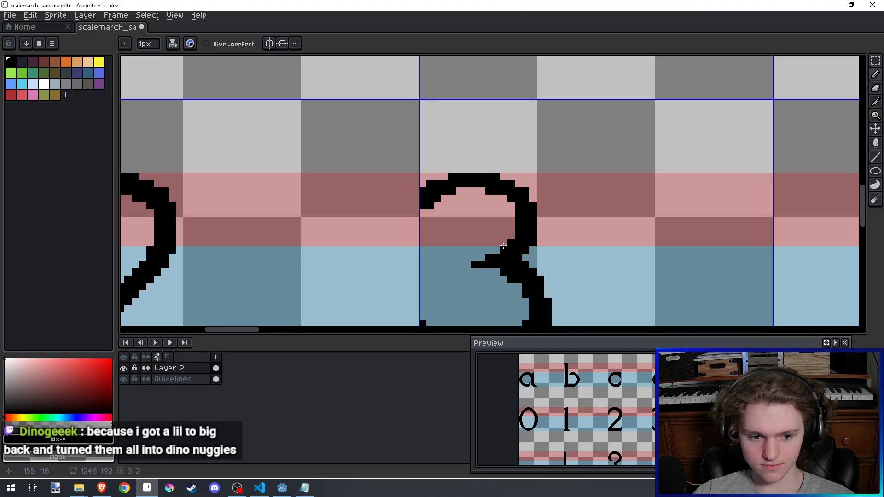
scroll(504, 246, down, 6)
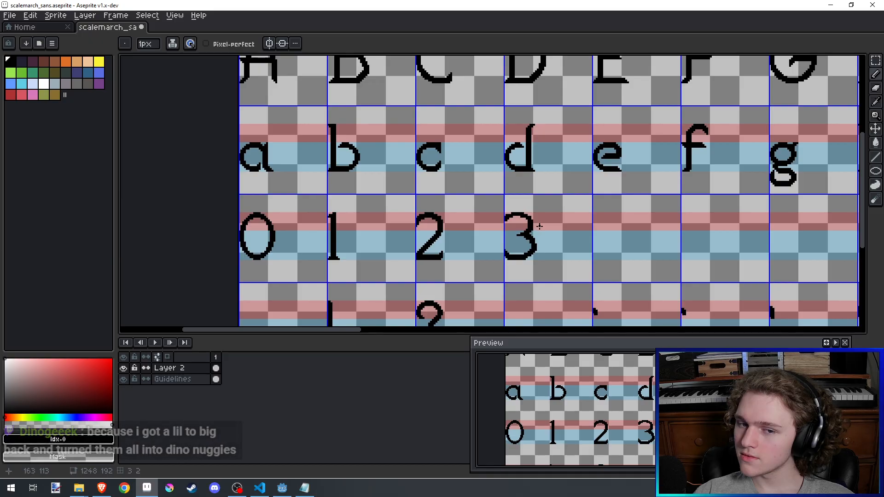
scroll(536, 226, down, 2)
key(ctrl+s)
Step: Extend the upper-left end of the 3 downward by one pixel and trim the outer edge beside it
scroll(543, 231, up, 2)
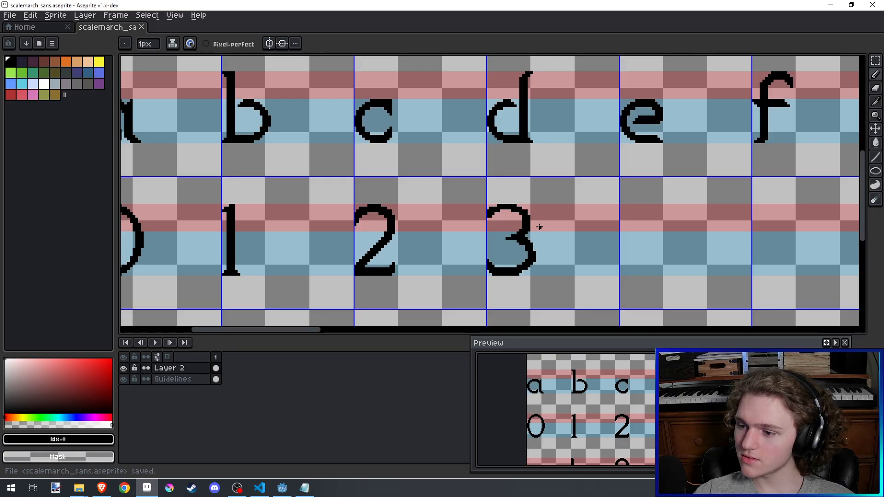
scroll(540, 227, down, 2)
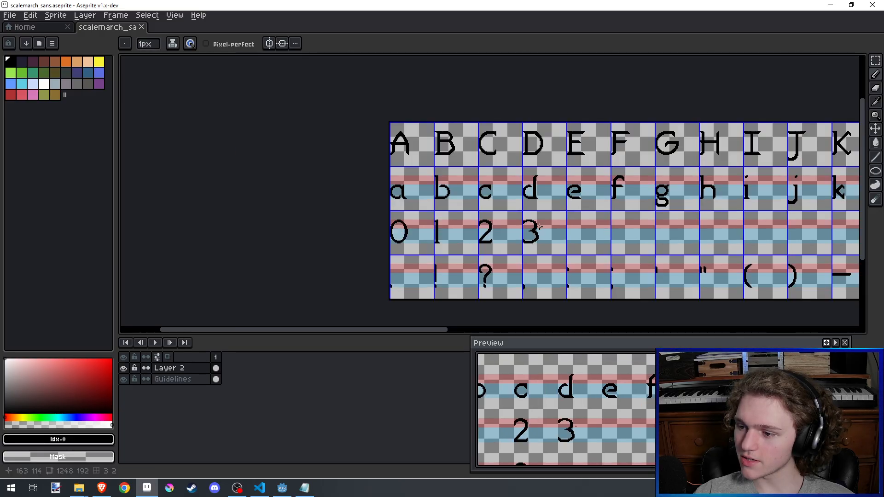
scroll(548, 225, up, 4)
scroll(559, 224, down, 2)
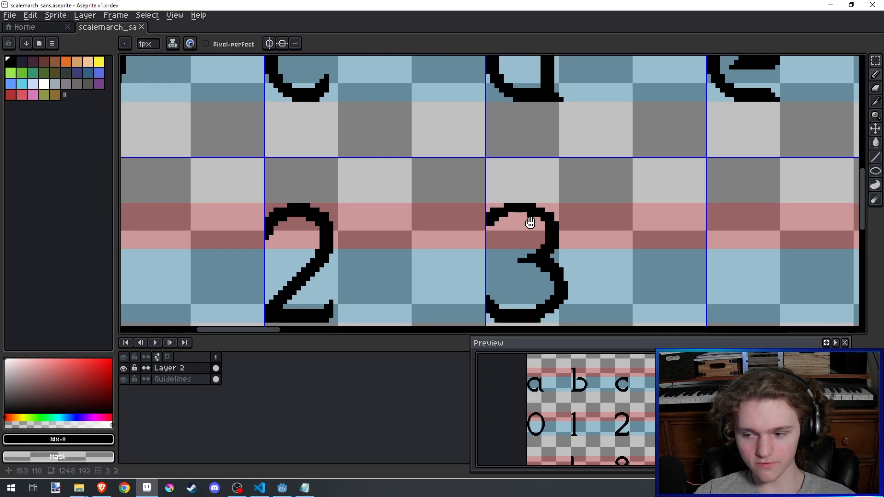
scroll(525, 223, up, 4)
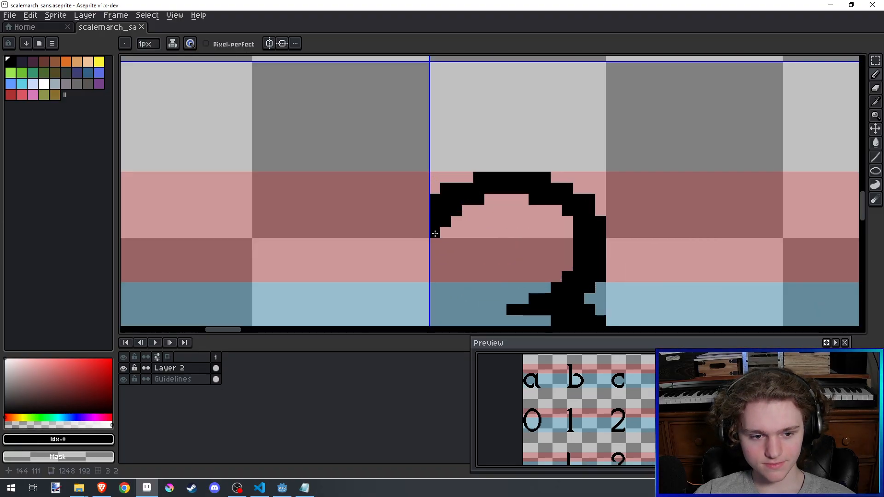
click(435, 234)
scroll(448, 216, down, 3)
scroll(456, 201, up, 3)
key(e)
click(429, 220)
scroll(447, 188, down, 3)
key(b)
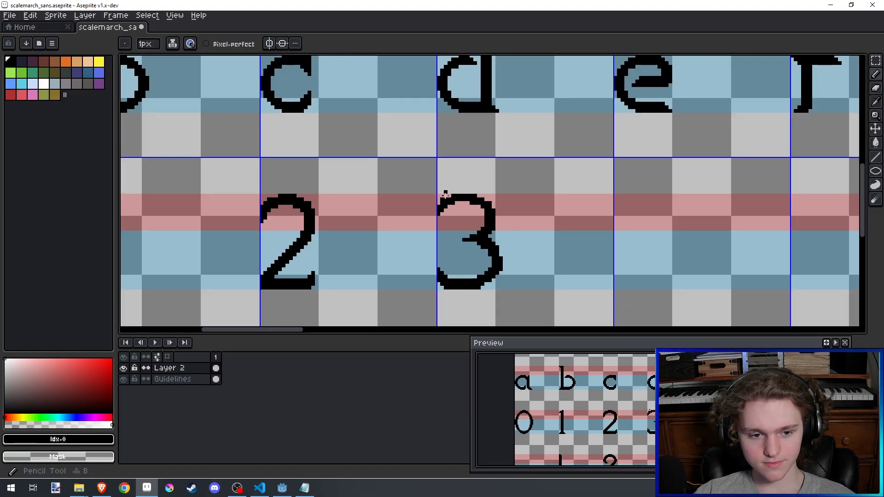
Step: Reshape the top of the 3's upper bowl, widening the flat top edge and refining the right shoulder
scroll(446, 195, up, 1)
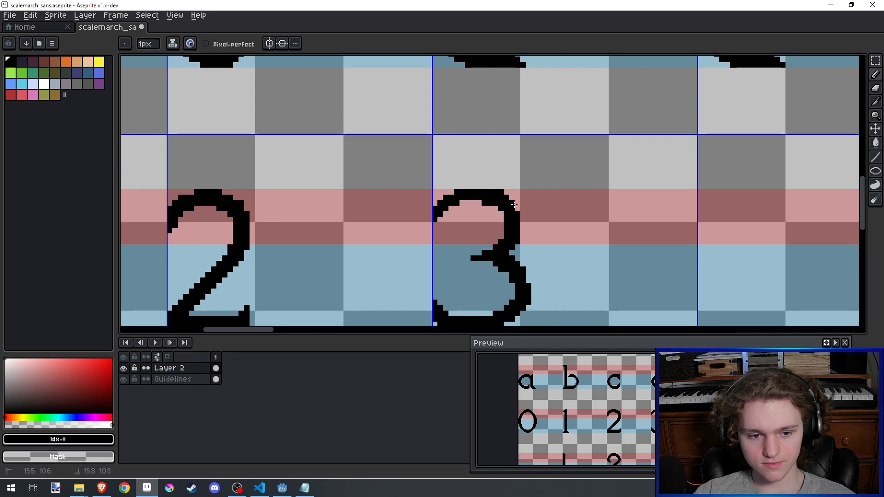
key(e)
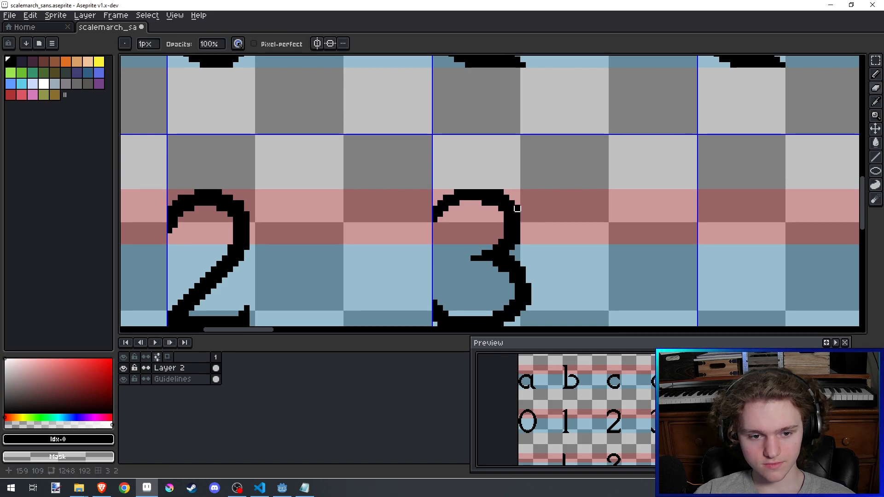
scroll(499, 166, down, 2)
scroll(493, 173, up, 2)
key(b)
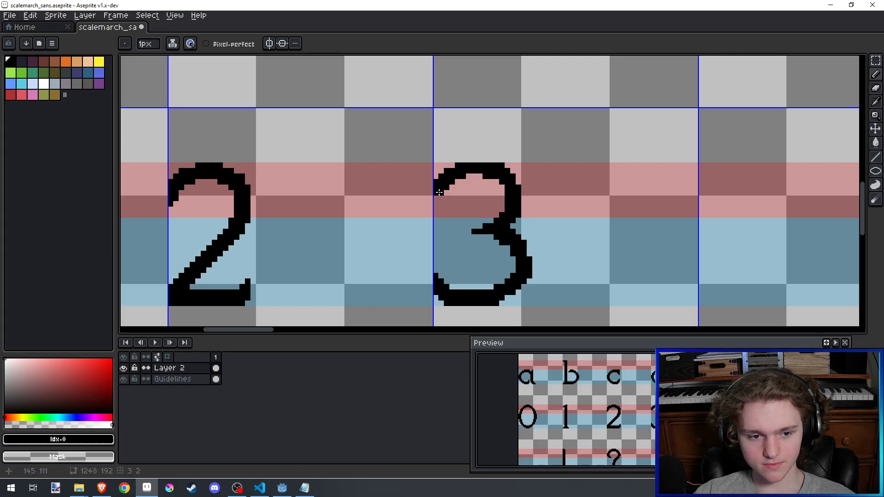
Step: Thicken the inside of the 3's upper arc along its top and left side, keeping the outer corner rounded
scroll(451, 132, up, 1)
key(e)
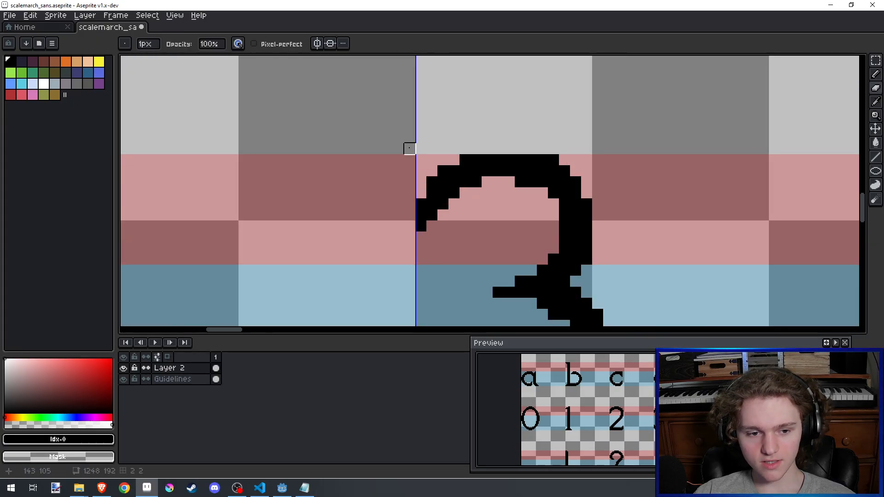
scroll(408, 134, down, 2)
scroll(414, 147, up, 2)
key(b)
key(e)
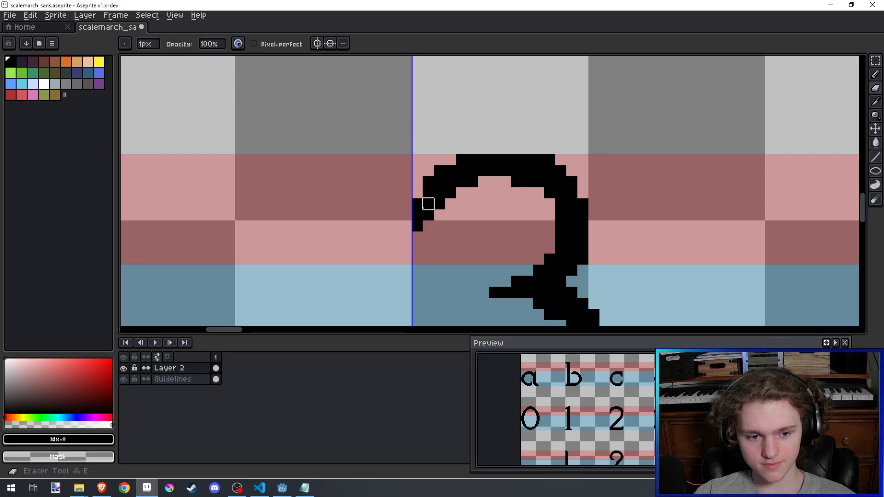
key(b)
scroll(417, 191, down, 2)
scroll(445, 185, up, 2)
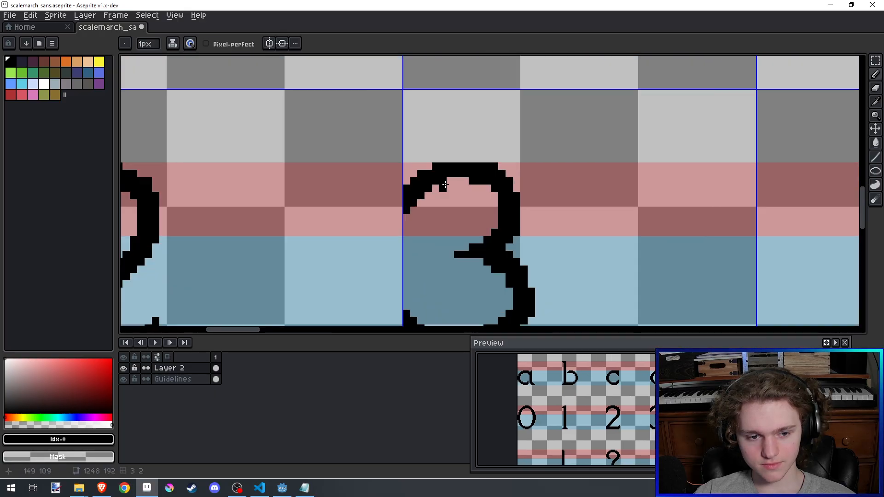
scroll(457, 137, down, 2)
scroll(468, 161, up, 2)
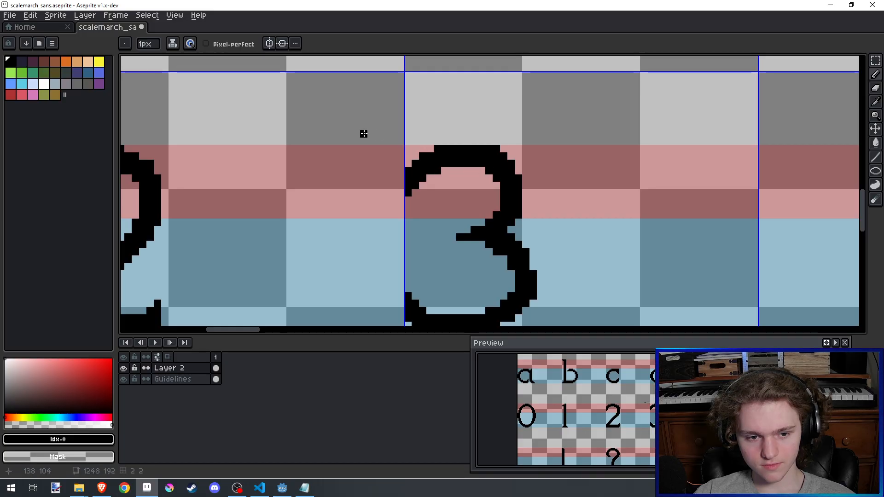
scroll(448, 148, up, 2)
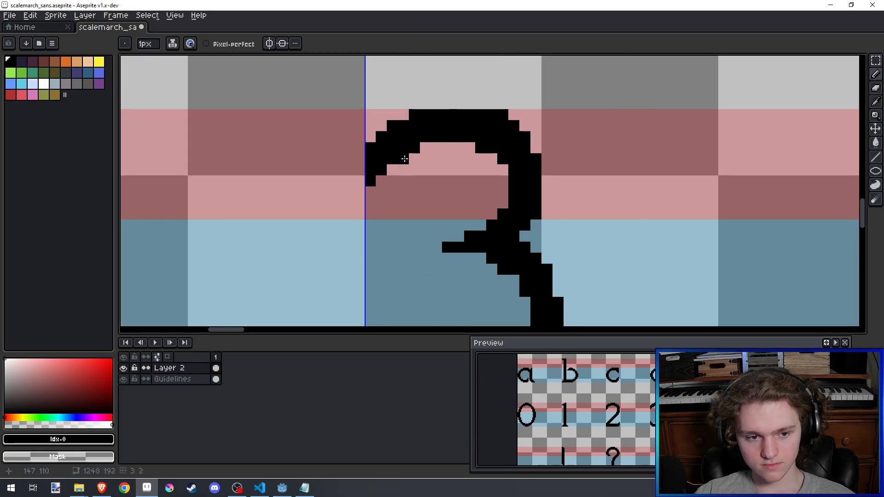
Step: Touch up the pixels at the 3's upper-left tip, trim the extra inner pixel, and save the sprite
click(381, 181)
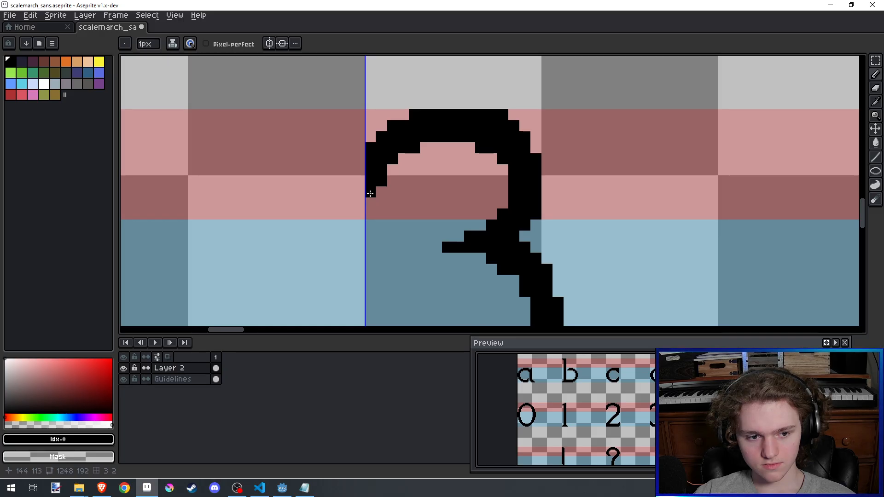
key(e)
scroll(437, 115, down, 3)
scroll(434, 130, up, 3)
click(390, 148)
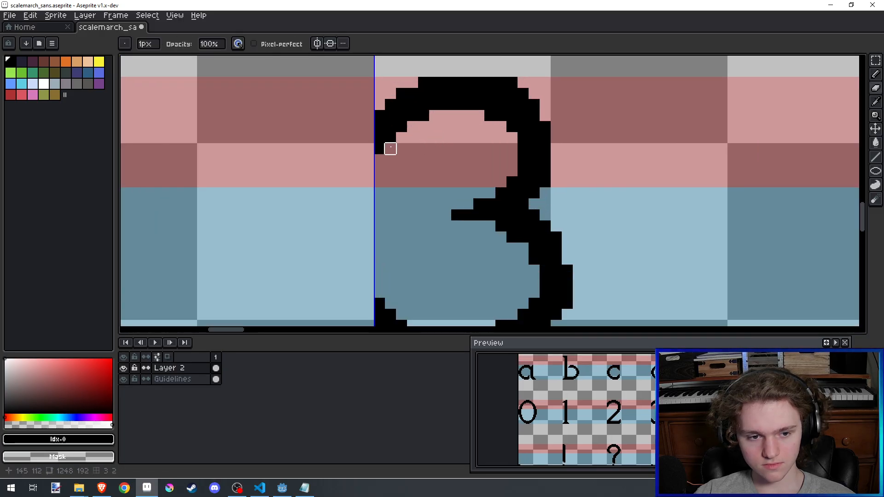
scroll(450, 144, down, 2)
key(ctrl+s)
Step: Erase the inner pixel of the 3's lower bowl just below the middle stroke to smooth the curve
scroll(436, 169, up, 1)
scroll(435, 170, up, 3)
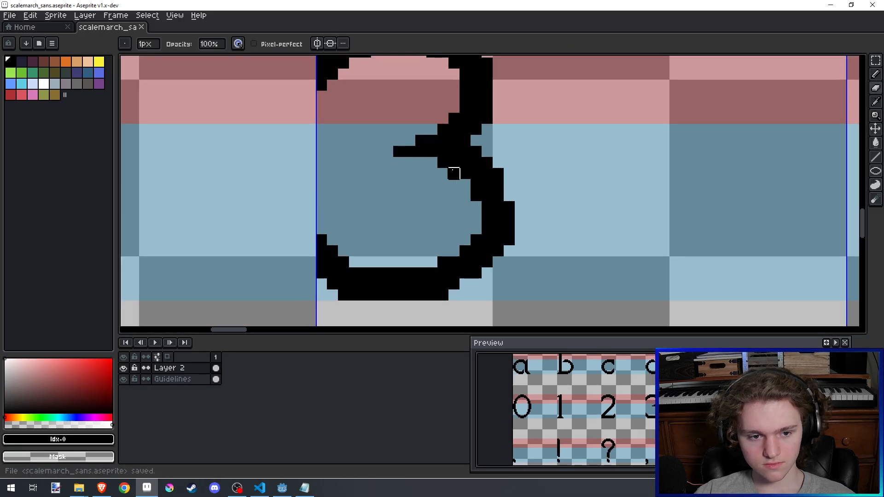
click(453, 174)
scroll(423, 244, down, 4)
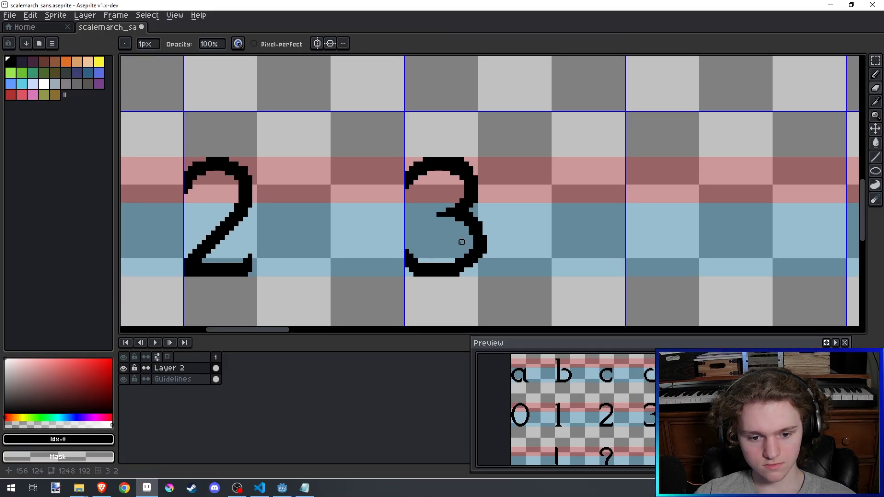
scroll(467, 232, down, 3)
scroll(483, 240, up, 5)
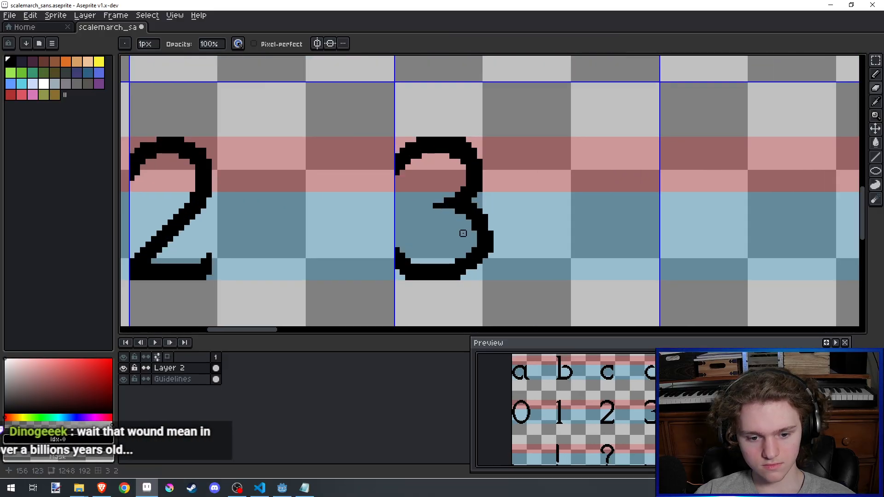
Step: Fill the outer lower-right curve of the 3 with black pixels and erase the inner corner pixel opposite
key(b)
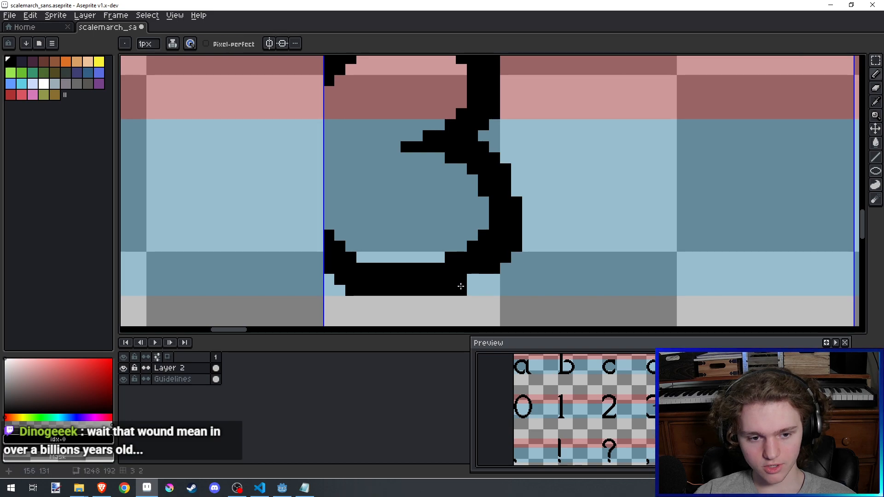
click(484, 280)
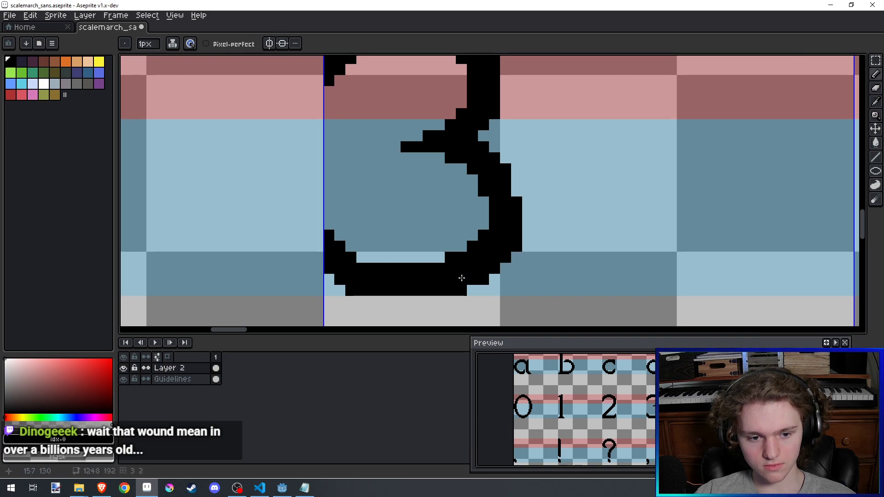
key(e)
click(451, 258)
scroll(436, 199, down, 3)
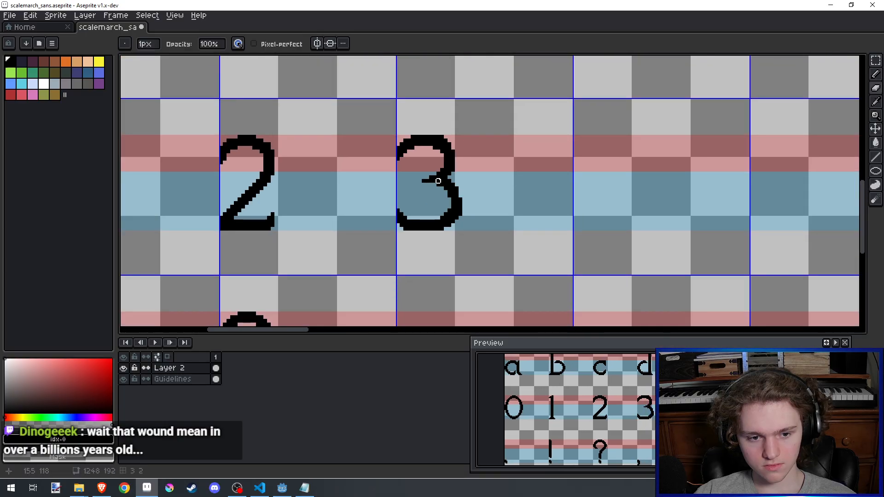
Step: Save the sprite with the current lower-bowl edits to the 3
drag(452, 177, 480, 188)
scroll(479, 210, up, 3)
key(ctrl+s)
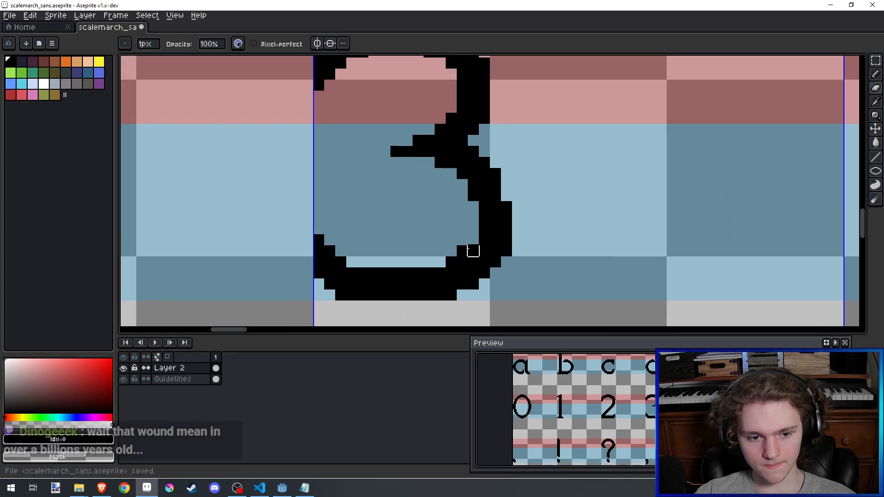
scroll(439, 186, down, 3)
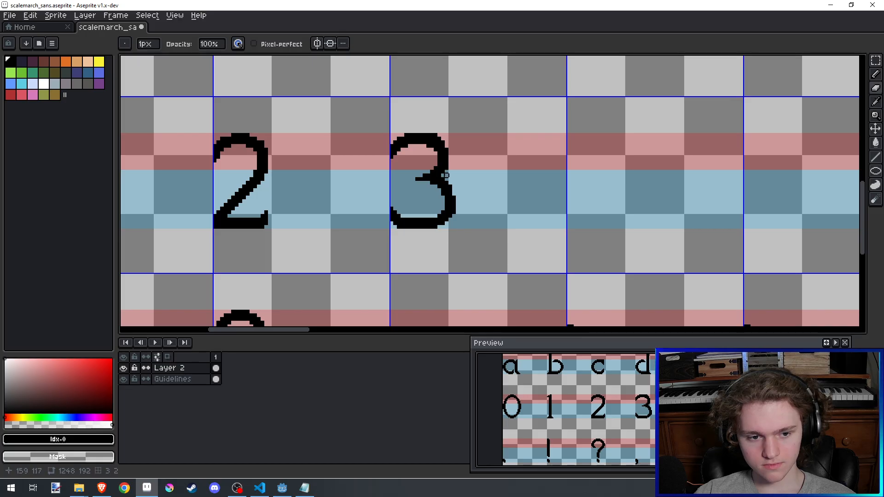
scroll(446, 175, up, 3)
Step: Try filling an inner corner pixel and erasing an outer edge pixel on the lower-right curve of the 3
key(b)
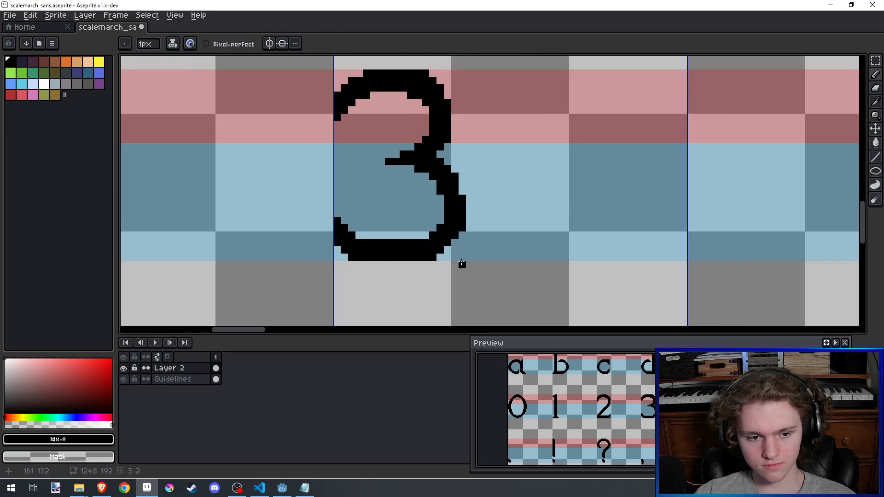
drag(461, 263, 477, 267)
click(442, 239)
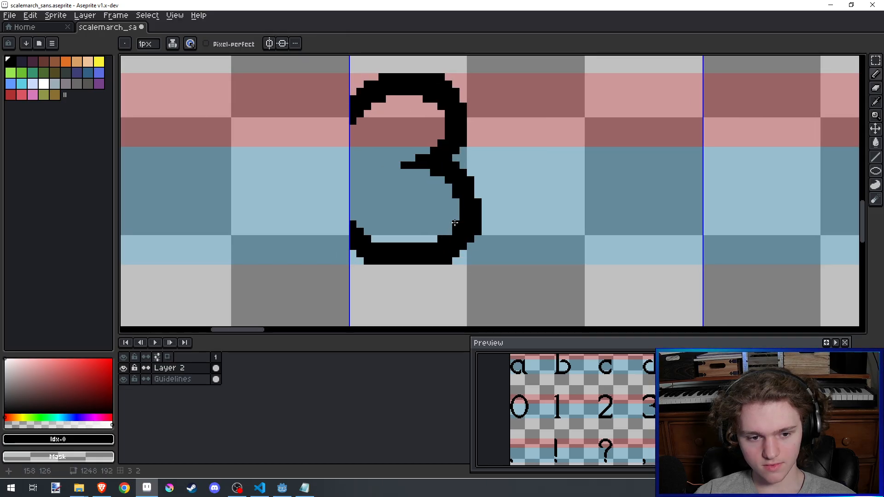
key(ctrl+z)
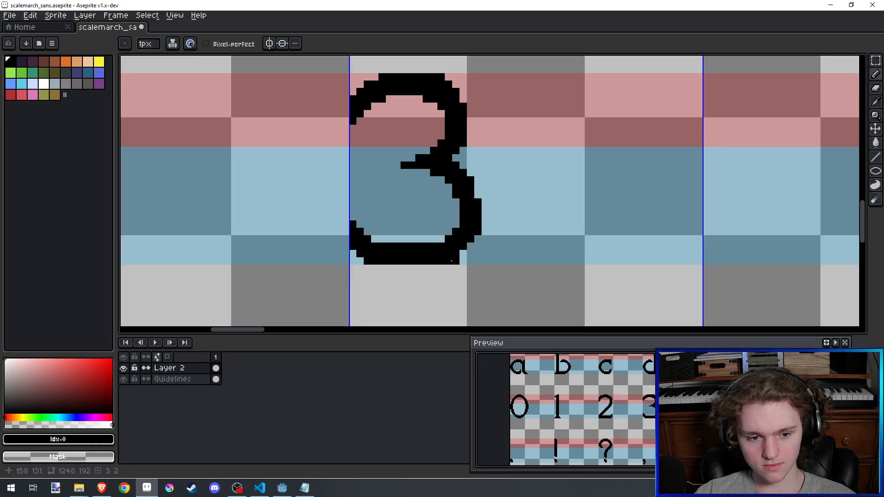
key(e)
click(478, 232)
key(ctrl+z)
key(b)
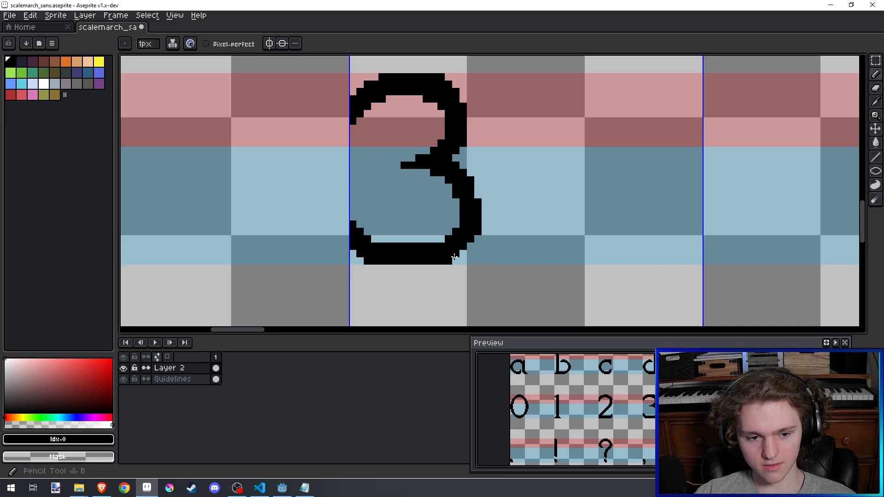
Step: Erase two outer pixels of the 3's lower-right curve, fill the inner corner pixel with black, and save the sprite
key(e)
click(478, 231)
click(448, 262)
key(b)
click(441, 239)
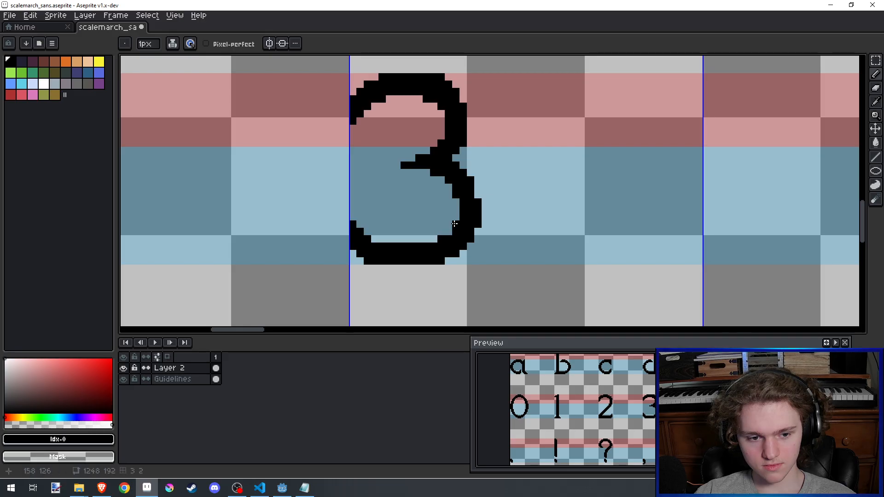
scroll(452, 144, down, 2)
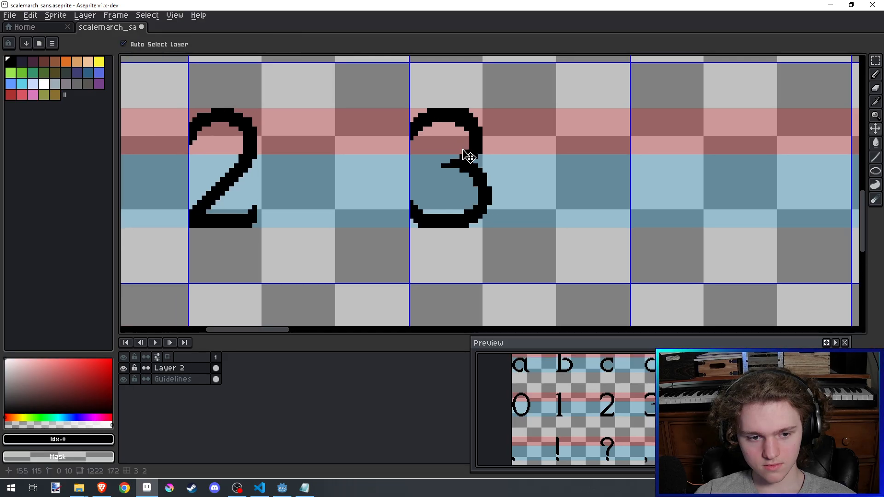
key(ctrl+s)
Step: Put back the outer black pixels at the bottom and right edge of the 3's lower-right curve, and save the sprite
scroll(463, 156, up, 2)
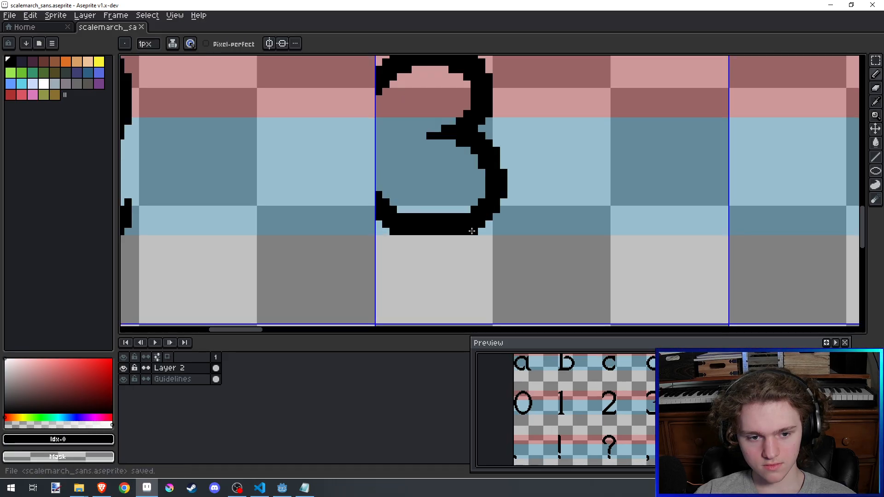
scroll(472, 231, down, 2)
scroll(503, 188, up, 3)
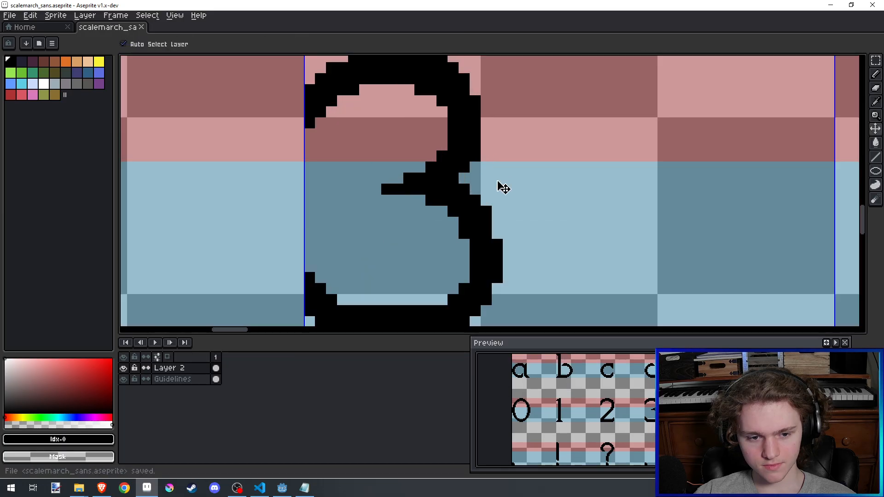
click(497, 289)
drag(492, 254, 493, 182)
scroll(530, 110, down, 4)
drag(528, 111, 526, 155)
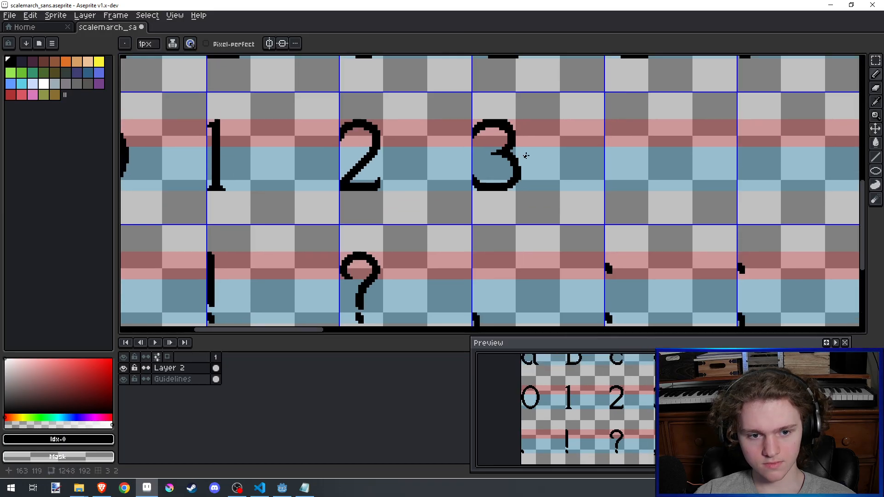
scroll(526, 156, up, 2)
key(ctrl+s)
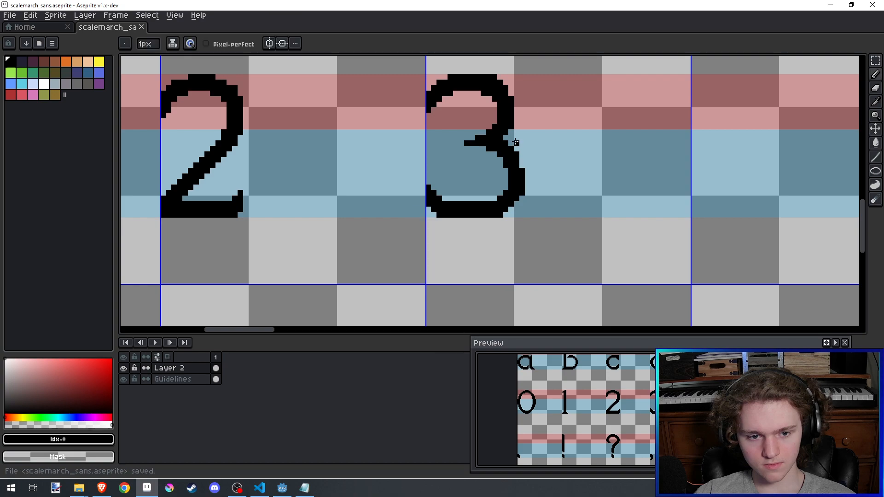
Step: Fill the inner corner pixels of the 3's lower-right curve, trim the outer pixels opposite, and save the sprite
scroll(507, 166, up, 2)
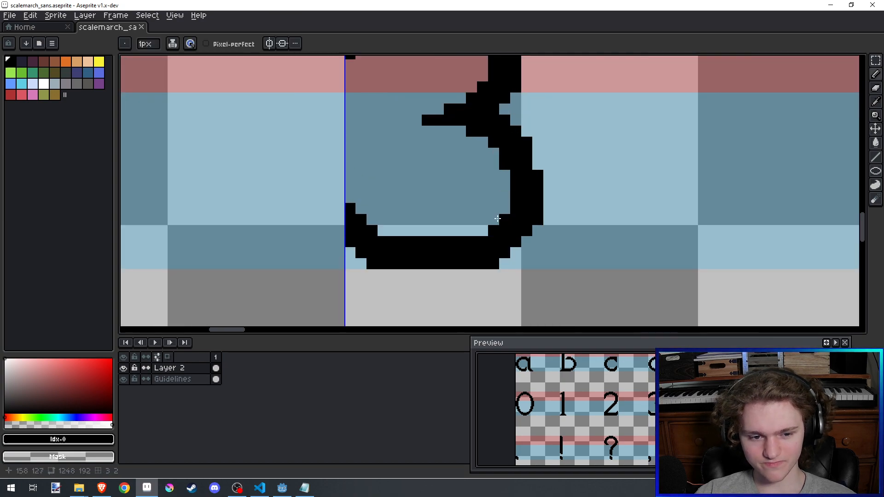
click(487, 227)
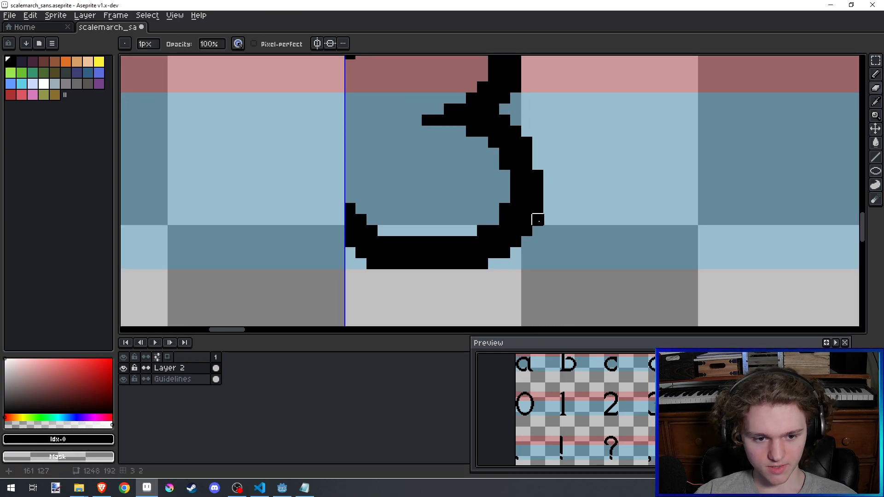
scroll(558, 193, down, 3)
key(ctrl+s)
scroll(528, 171, down, 2)
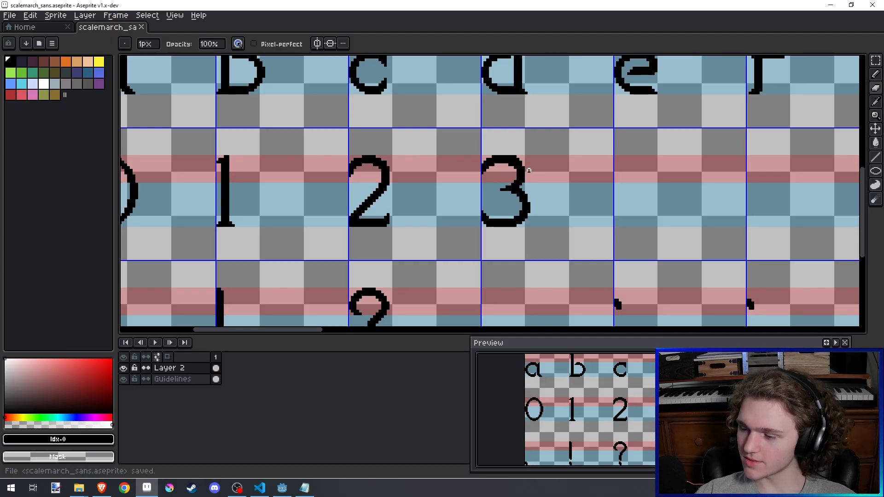
Step: Try reshaping the inner corner of the 3's upper-right curve by erasing a pixel
scroll(539, 185, up, 1)
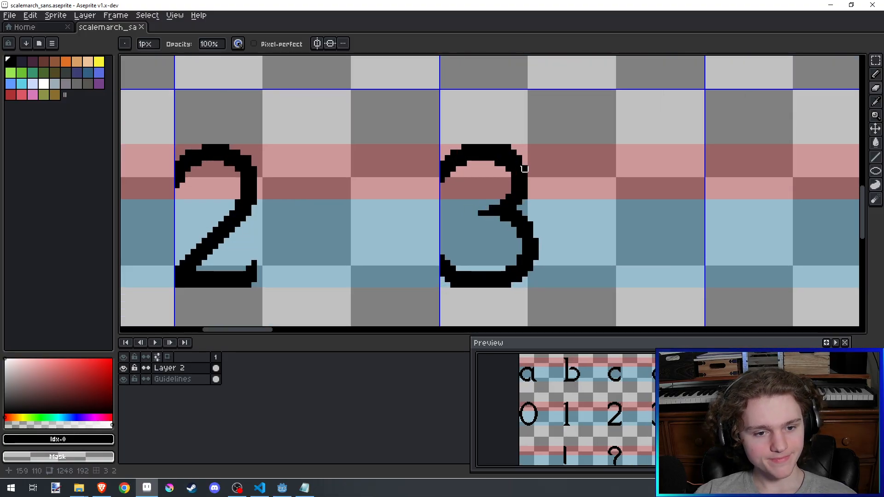
scroll(511, 161, up, 1)
scroll(509, 165, down, 1)
key(b)
scroll(509, 165, up, 2)
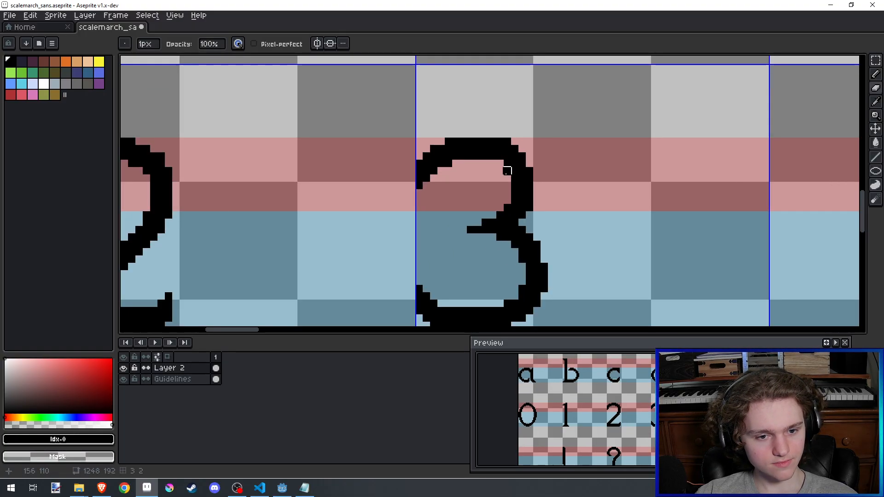
key(e)
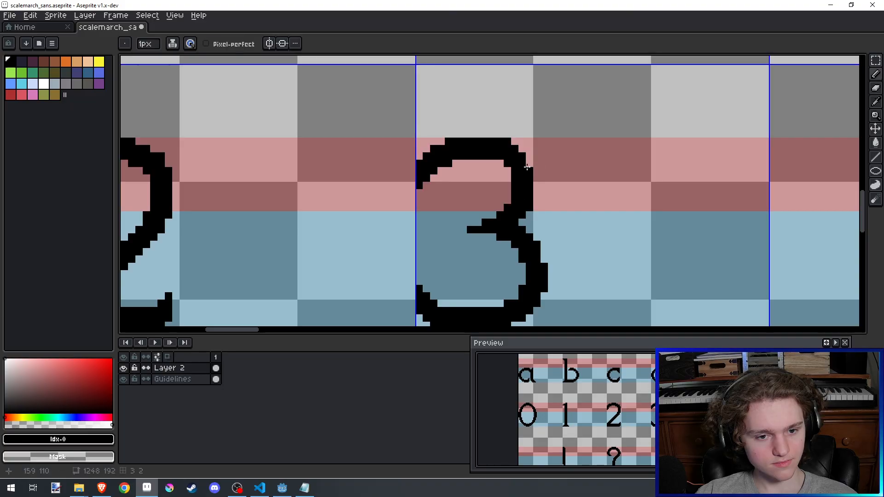
scroll(522, 168, down, 3)
scroll(520, 174, up, 3)
key(ctrl)
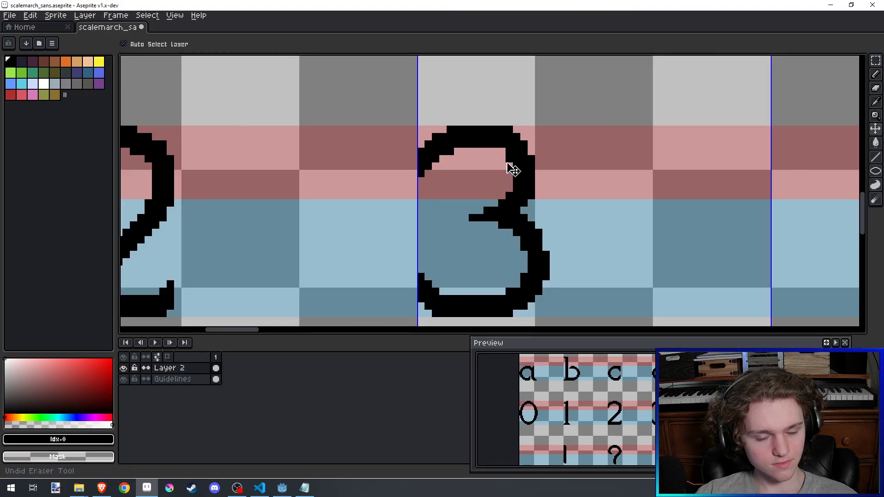
Step: Erase the outer end pixel on the top edge of the 3's upper-right curve and save the sprite
key(ctrl+s)
key(e)
click(510, 129)
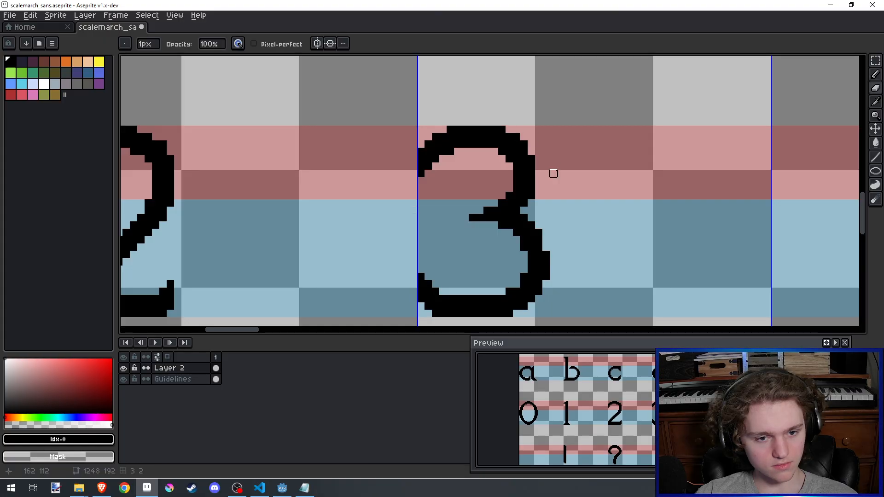
scroll(556, 171, down, 1)
scroll(554, 173, down, 1)
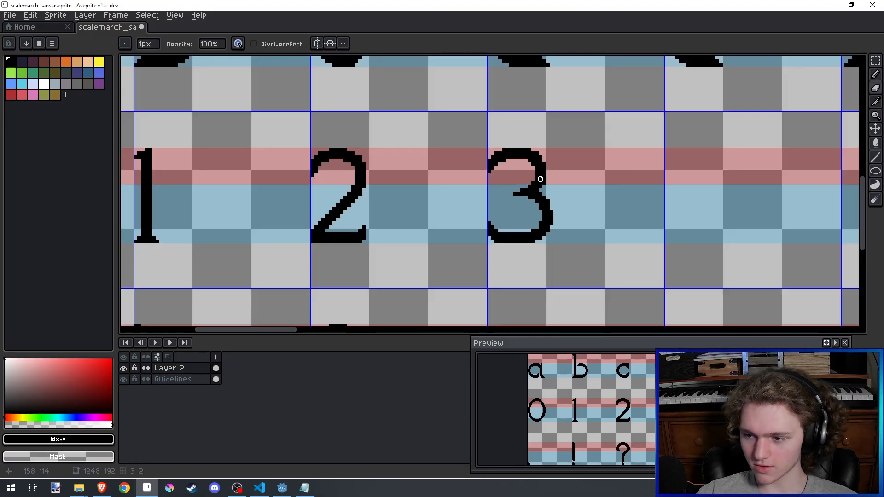
scroll(540, 179, up, 2)
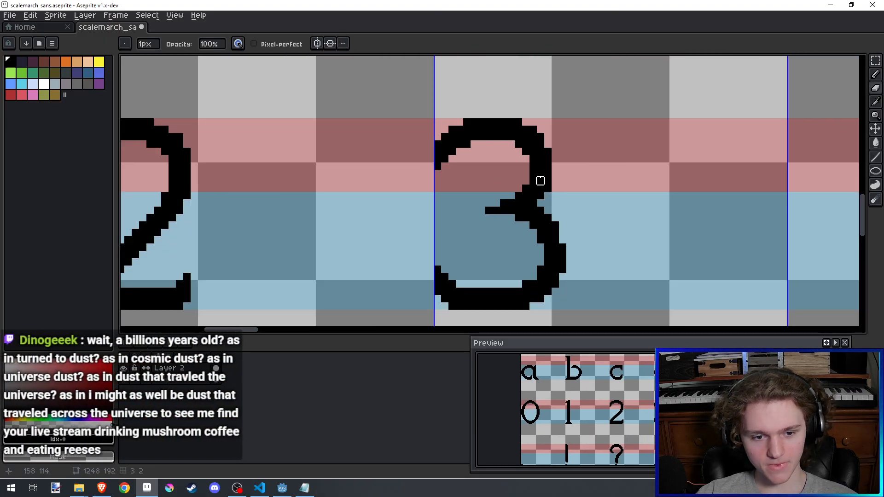
scroll(540, 181, up, 1)
key(b)
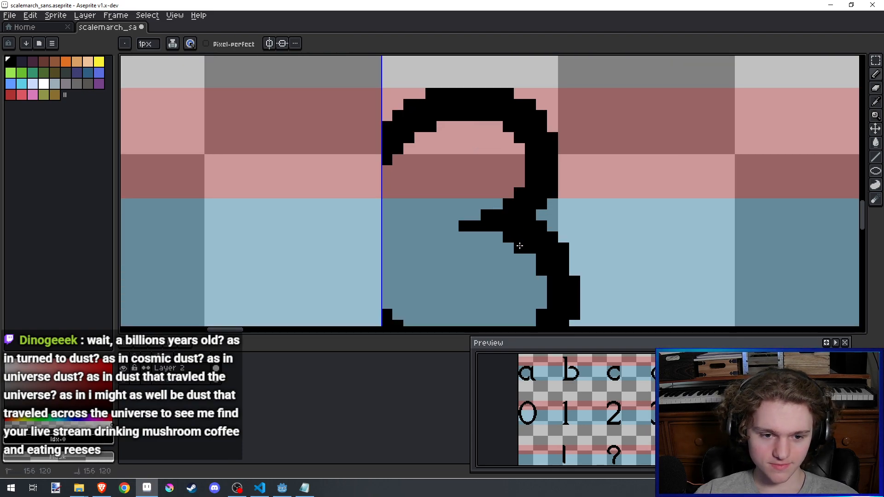
scroll(529, 259, down, 2)
key(ctrl+s)
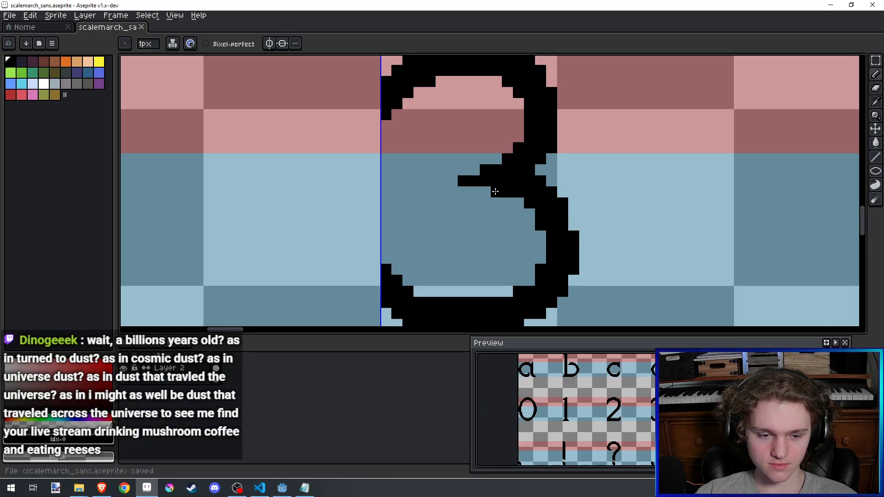
scroll(488, 175, down, 3)
scroll(488, 166, up, 1)
key(ctrl+s)
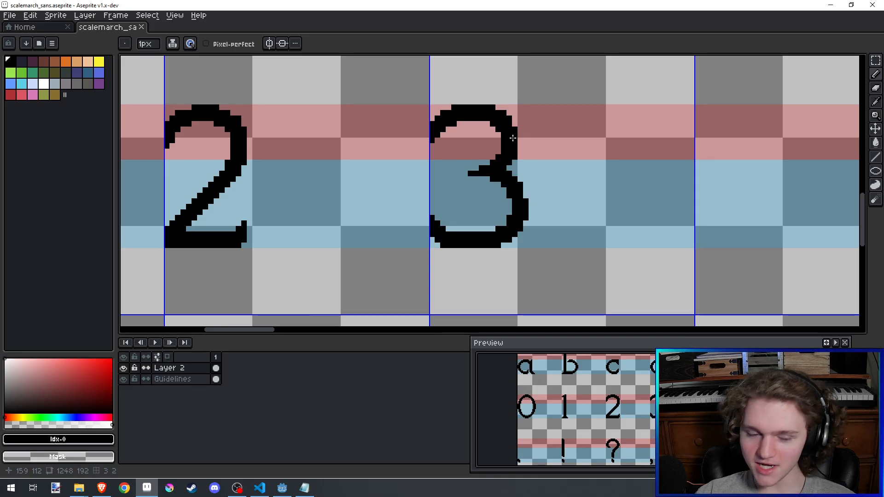
Step: Examine the curves of the 3 up close and compare its shape and weight with the 2 and neighbouring glyphs
scroll(458, 194, up, 3)
scroll(474, 226, down, 3)
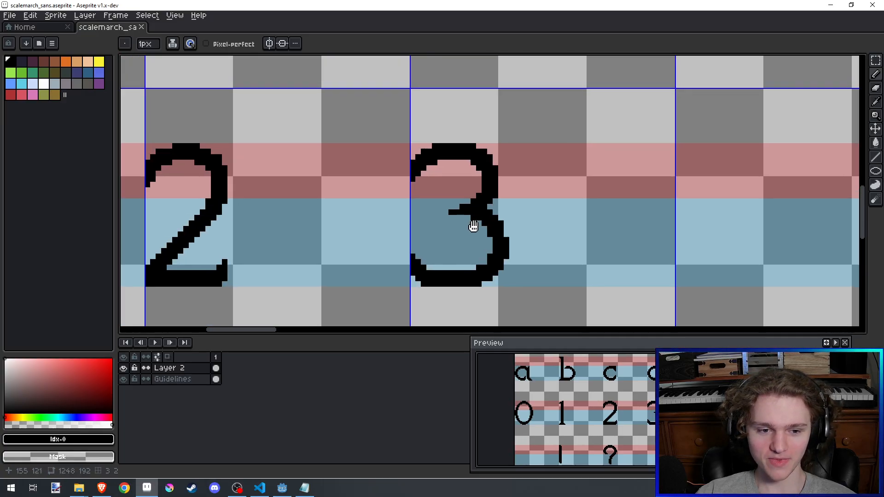
scroll(466, 234, down, 1)
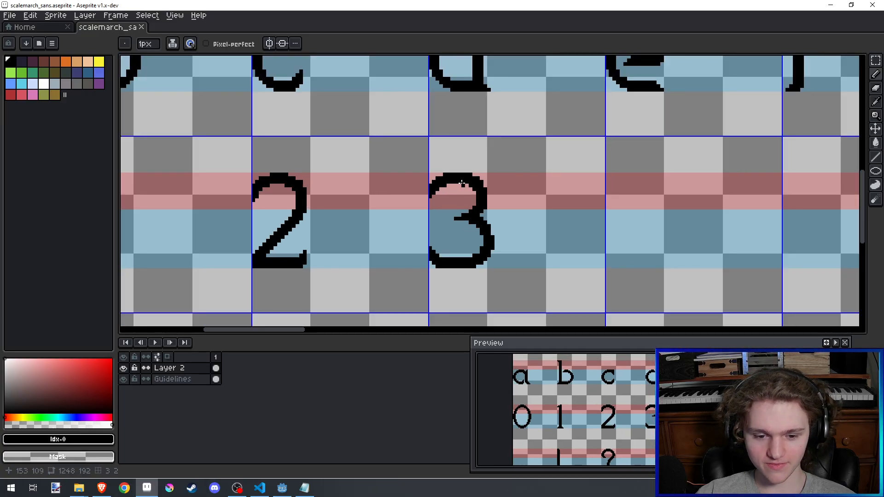
scroll(469, 172, up, 3)
scroll(479, 185, down, 3)
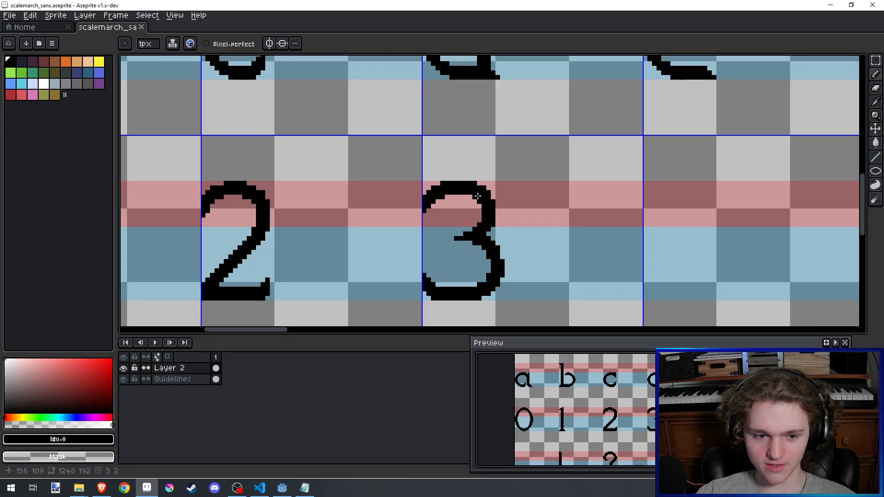
scroll(503, 190, up, 3)
scroll(503, 190, down, 1)
scroll(516, 166, up, 1)
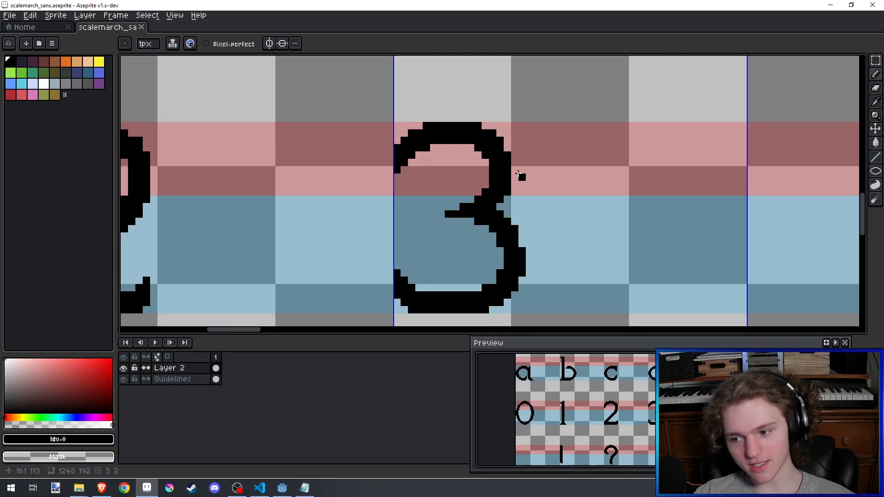
scroll(522, 190, down, 1)
scroll(522, 190, up, 1)
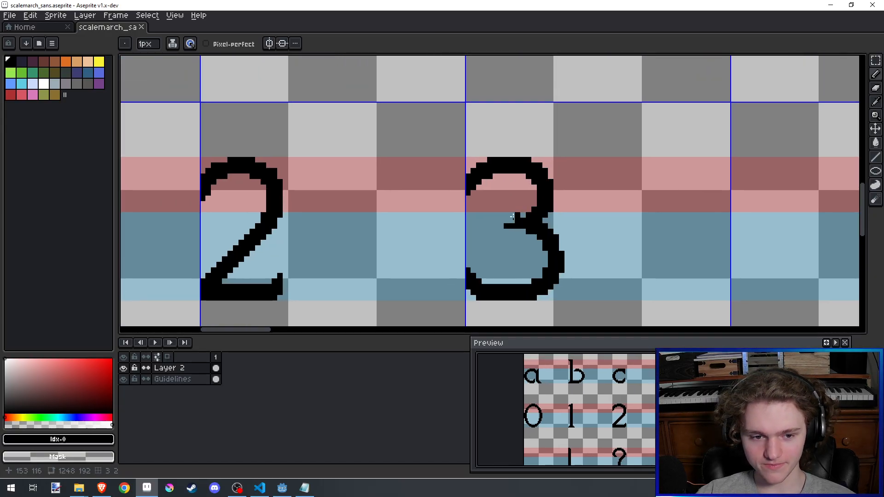
scroll(523, 207, up, 2)
scroll(513, 227, down, 3)
key(alt+Tab)
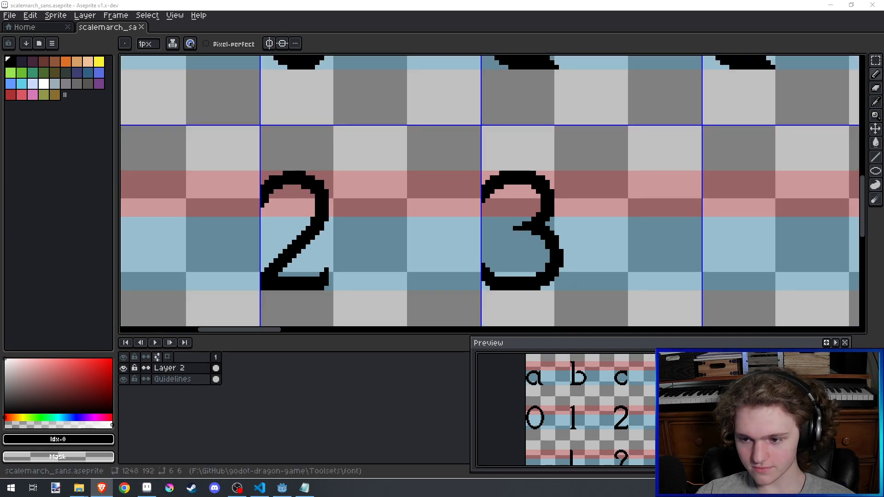
key(alt+Tab)
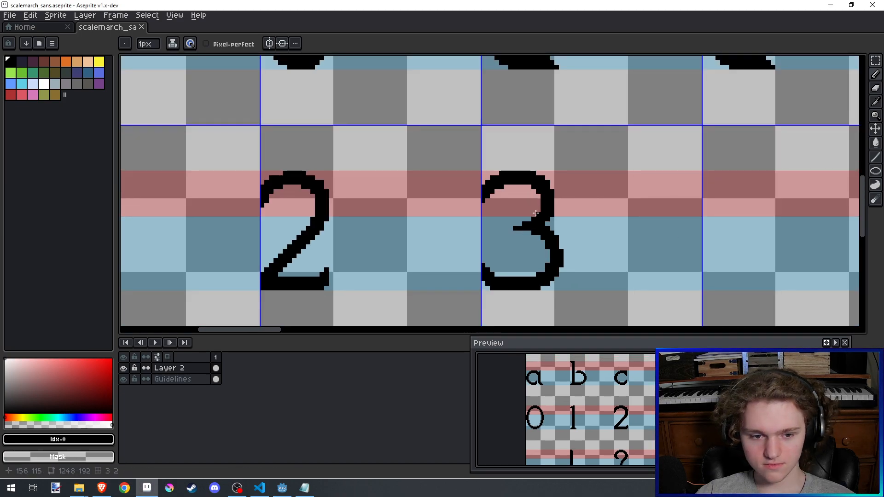
scroll(527, 185, down, 5)
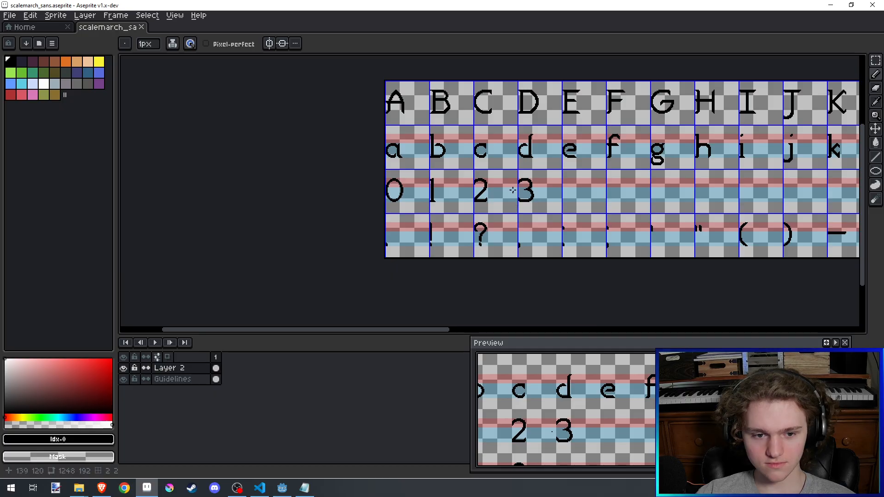
scroll(513, 190, up, 2)
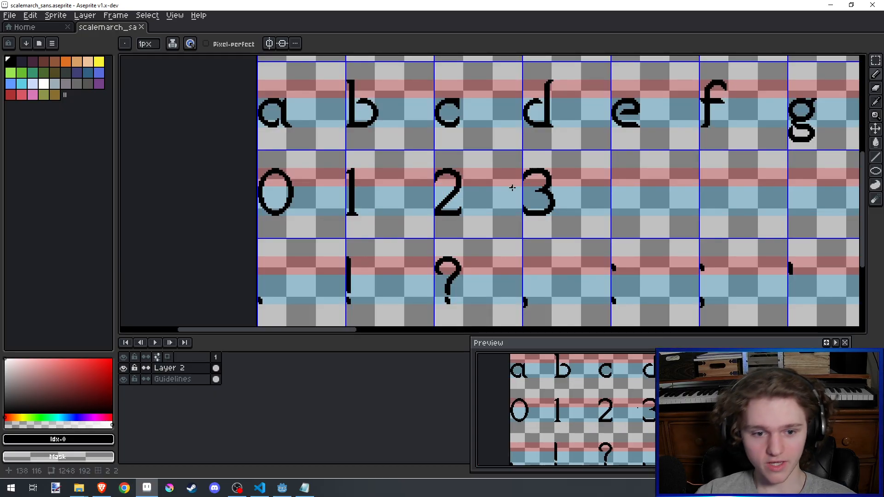
scroll(513, 187, up, 4)
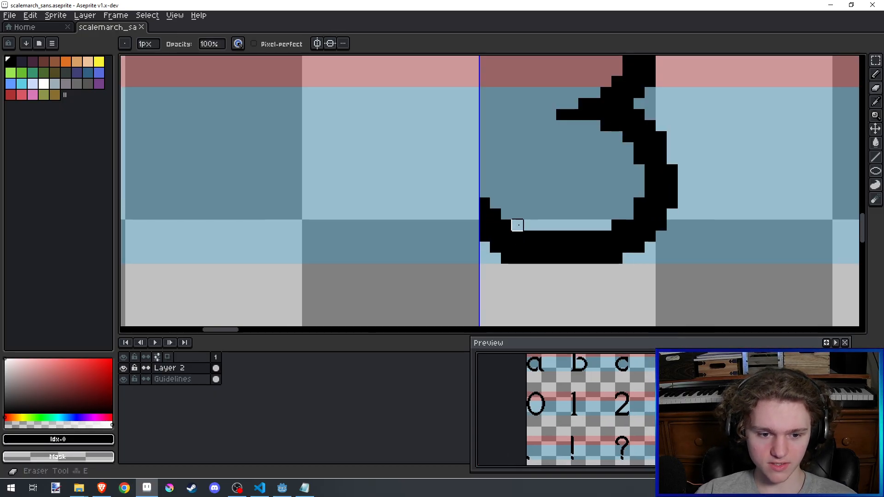
Step: Trim the pixels of the 3's lower-left curve with the Eraser and save the sprite
key(e)
scroll(529, 258, down, 4)
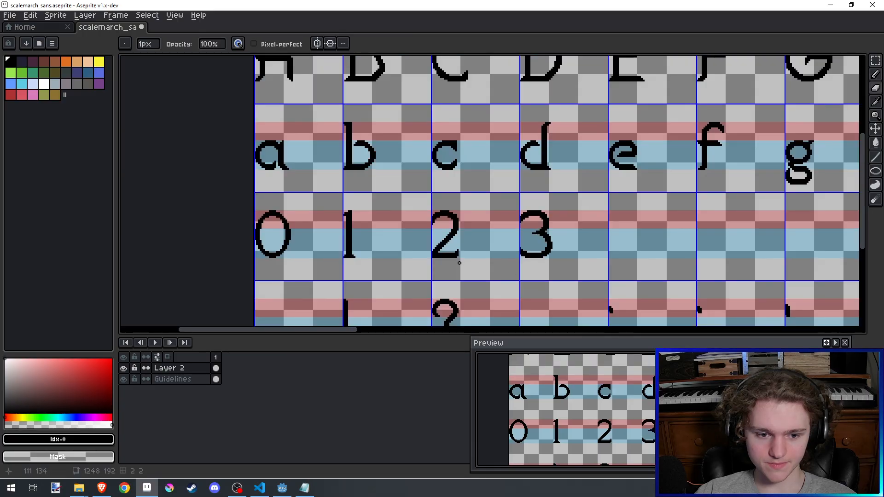
key(ctrl+s)
Step: Compare the shape, width and stroke weight of the 2 and 3 with the other digits and the lowercase letters at several zoom levels
scroll(483, 250, up, 1)
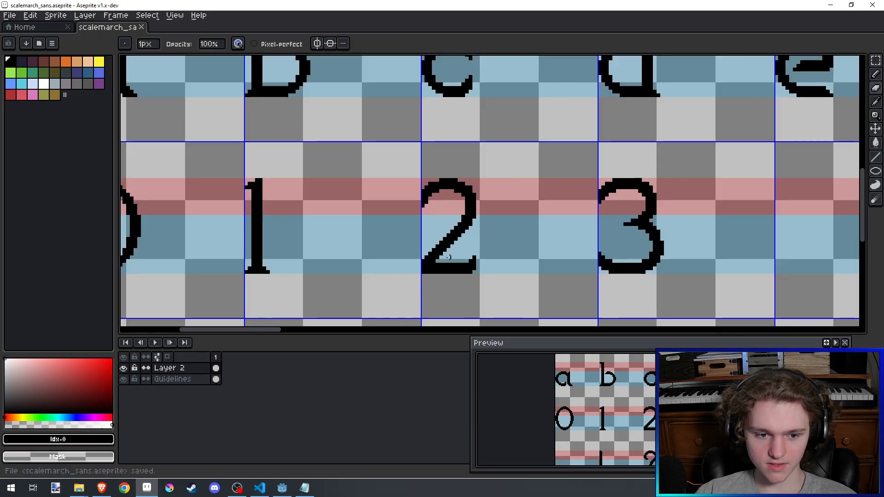
scroll(449, 243, down, 1)
scroll(449, 244, up, 2)
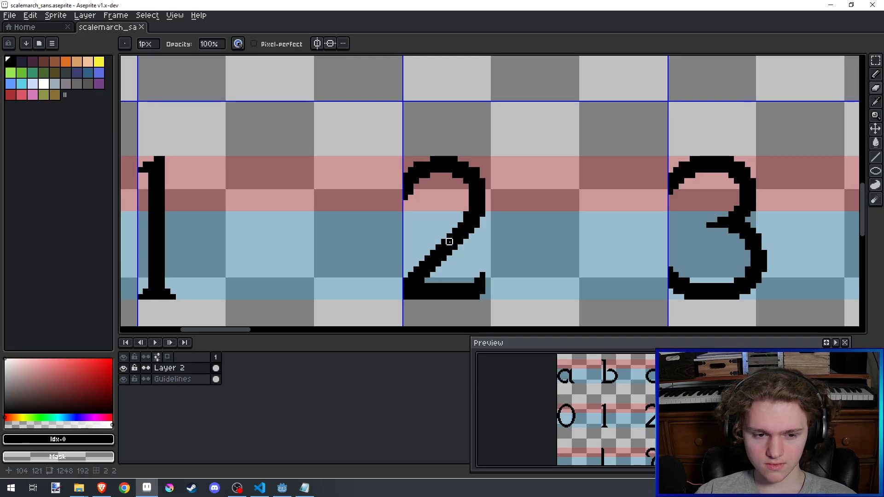
scroll(449, 242, down, 5)
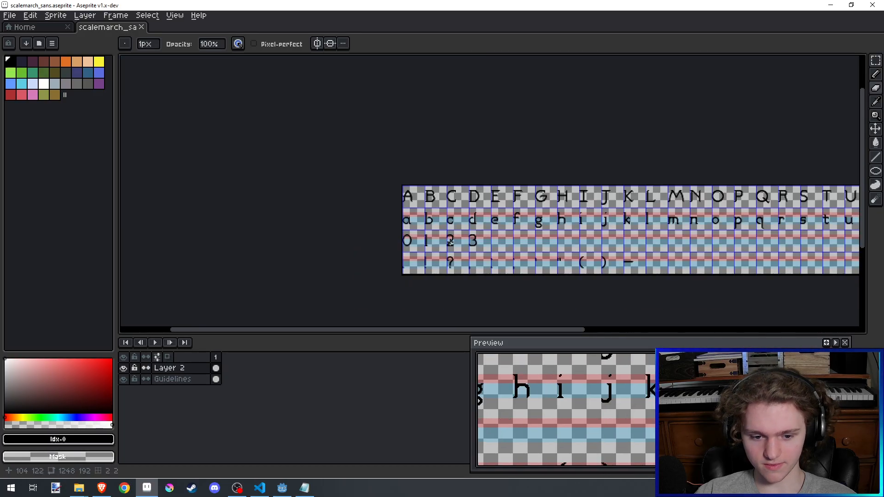
scroll(453, 243, up, 1)
key(ctrl+s)
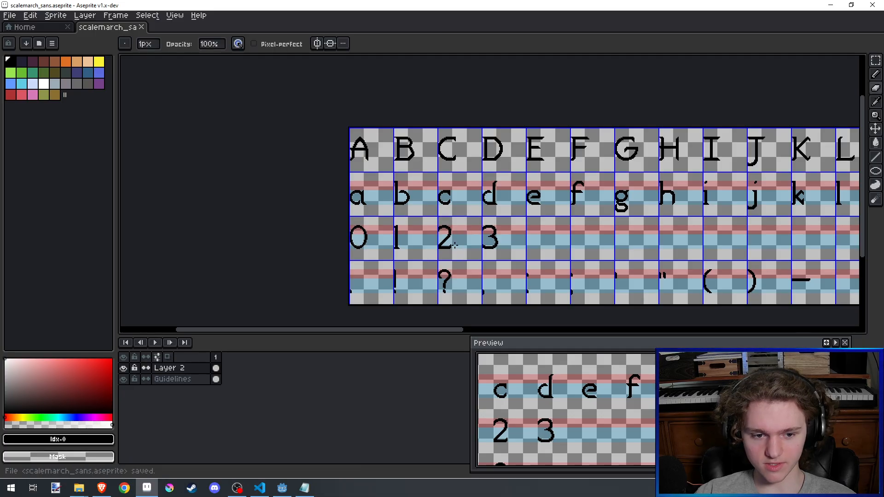
scroll(455, 245, up, 2)
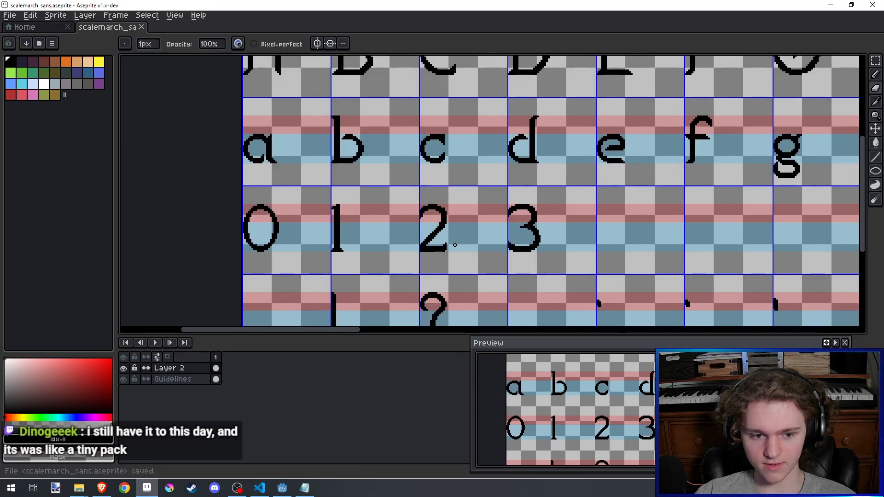
scroll(453, 245, up, 4)
key(e)
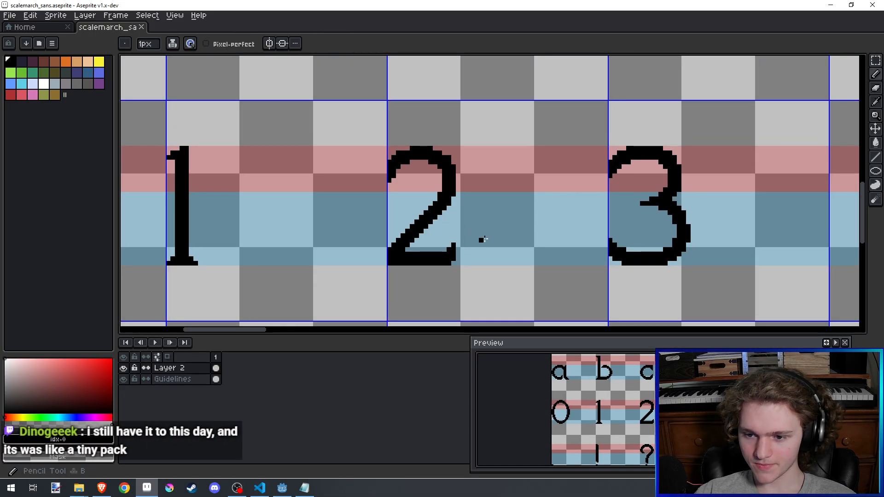
drag(494, 245, 511, 259)
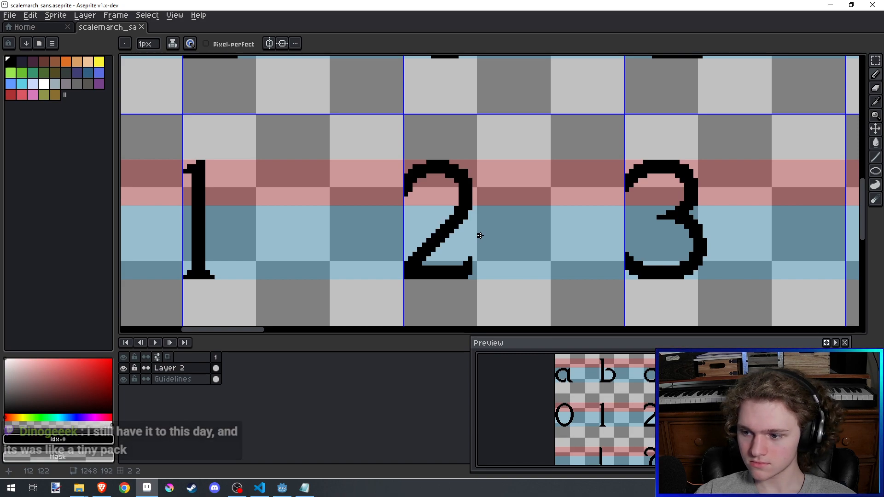
key(ctrl+s)
scroll(483, 234, up, 1)
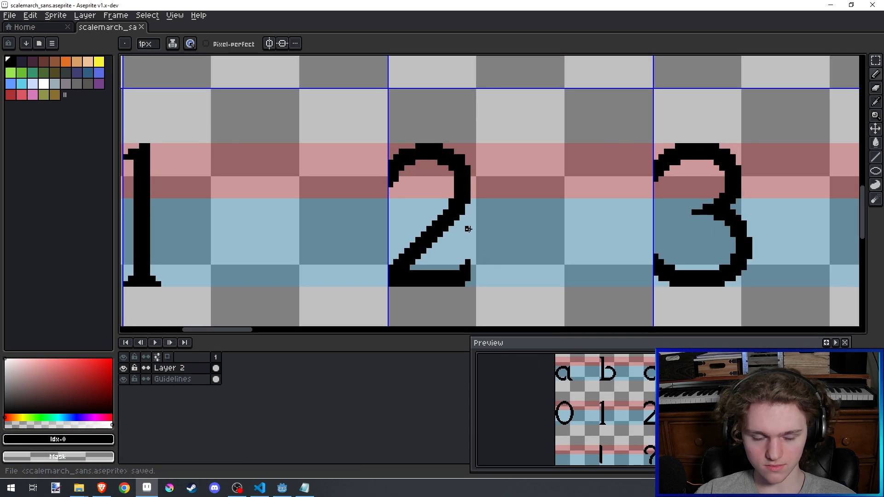
scroll(467, 228, down, 3)
scroll(533, 233, up, 3)
drag(533, 233, 489, 246)
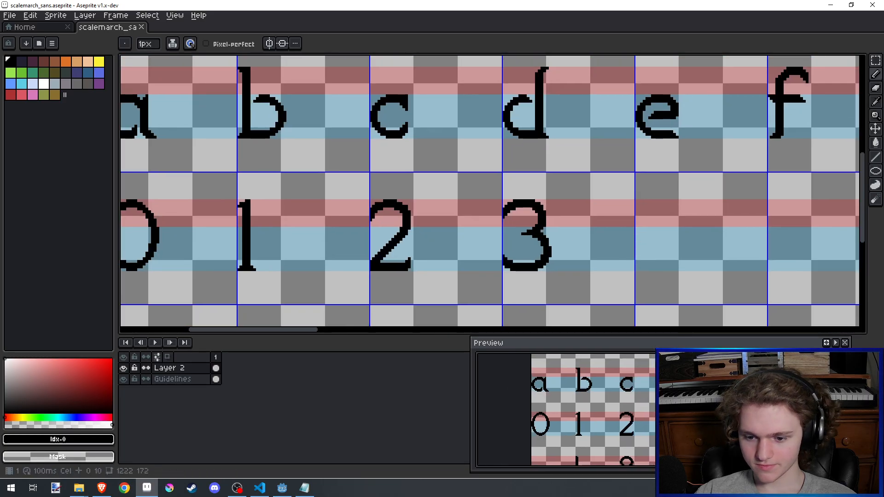
drag(680, 258, 539, 275)
scroll(490, 222, up, 1)
scroll(489, 222, down, 1)
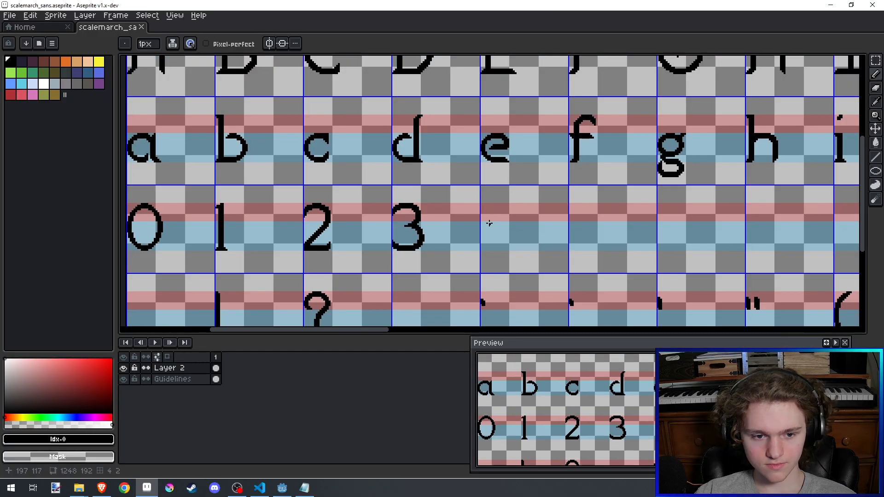
Step: Start the 4 in the empty cell after the 3 by drawing a one-pixel diagonal from the cell's left edge up to the digits' top line
scroll(489, 223, down, 4)
scroll(490, 223, up, 6)
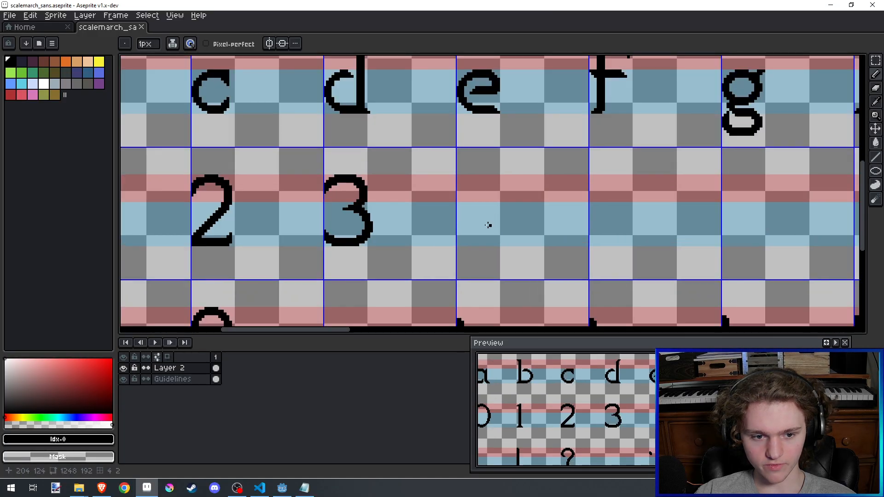
scroll(465, 203, up, 1)
click(445, 198)
scroll(452, 201, up, 2)
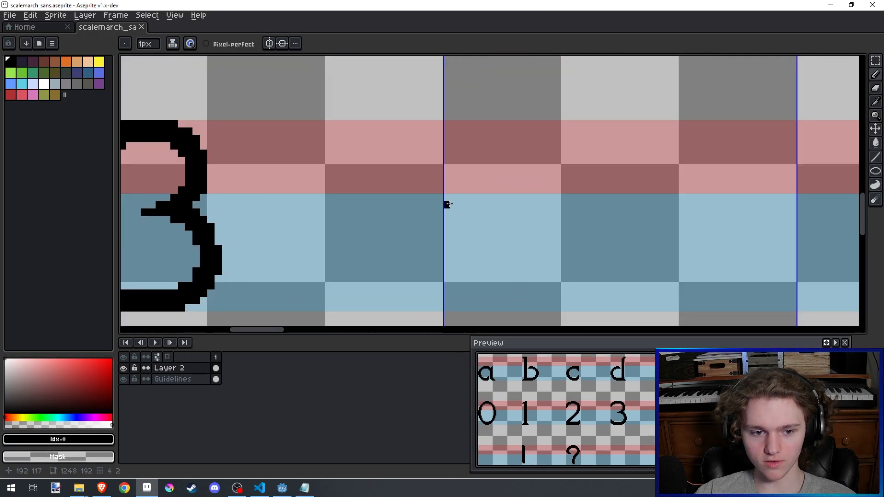
drag(469, 183, 505, 146)
key(ctrl)
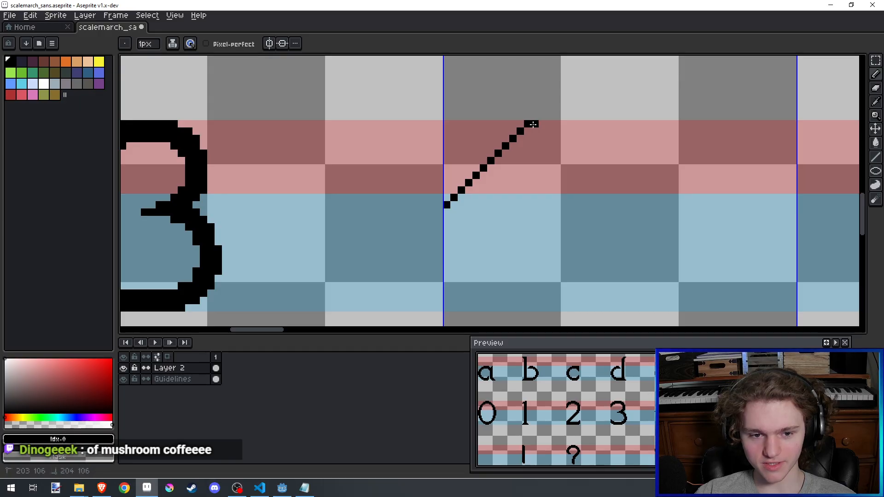
Step: Add a short corner at the lower end of the 4's diagonal, two pixels down and two pixels to the right
key(alt+Tab)
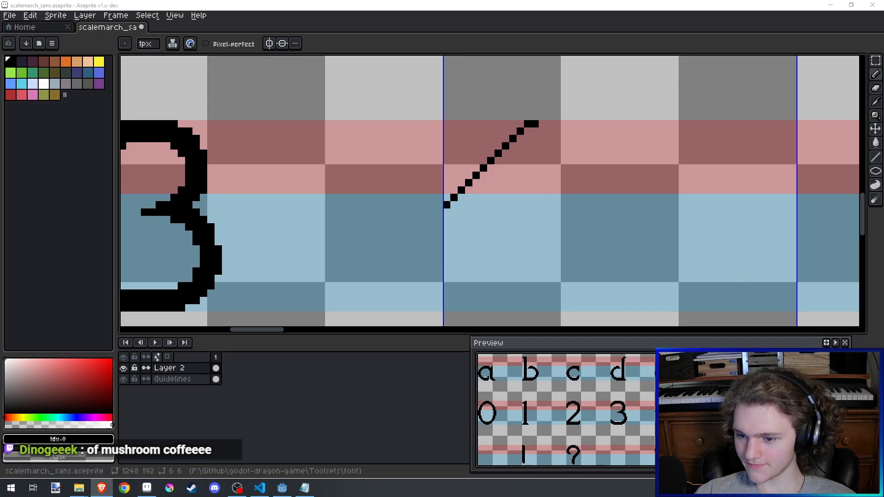
key(alt+Tab)
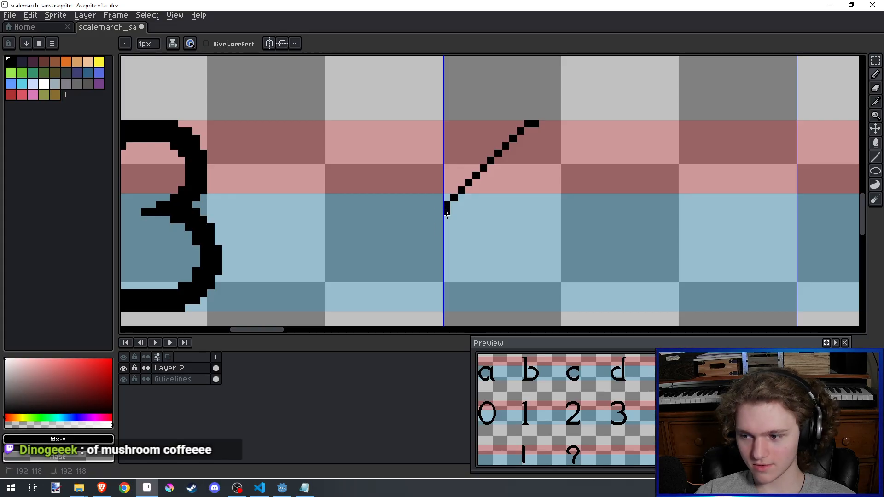
drag(447, 220, 462, 220)
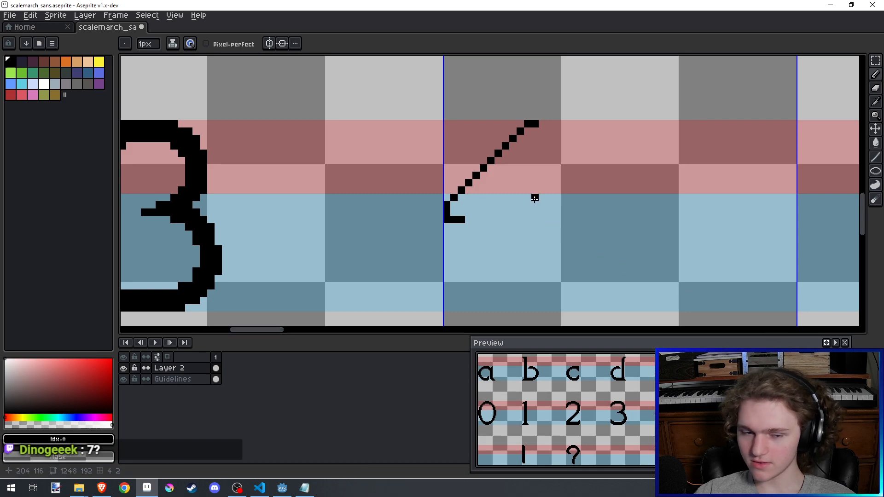
Step: Narrow the 3 by shifting its right-hand part two pixels to the left, and save the sprite
scroll(535, 198, down, 2)
drag(477, 214, 514, 223)
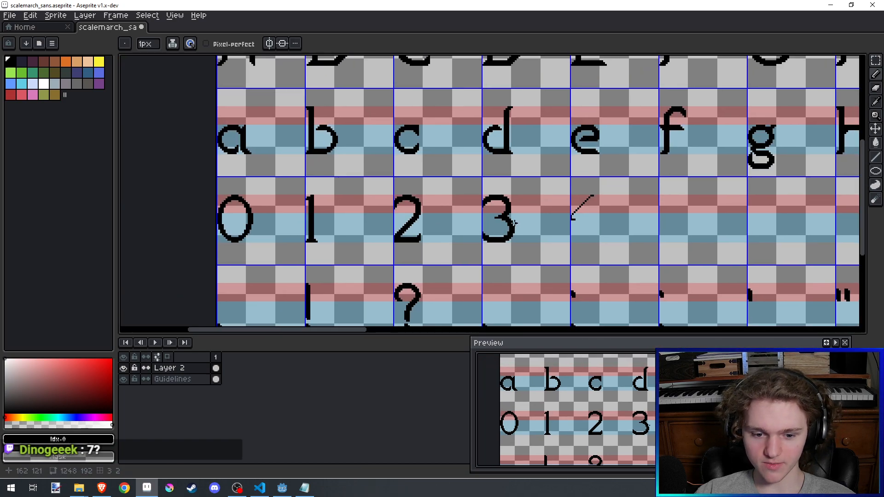
scroll(514, 223, down, 2)
scroll(440, 223, up, 4)
scroll(432, 227, down, 4)
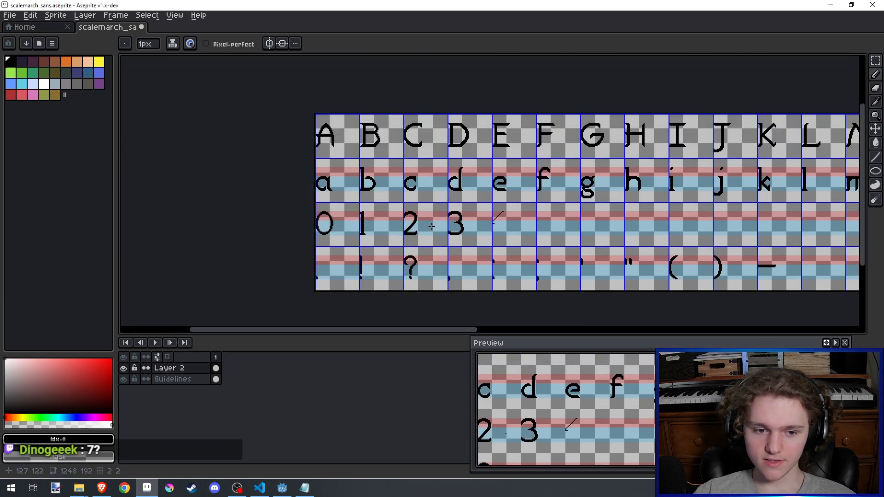
scroll(431, 226, up, 2)
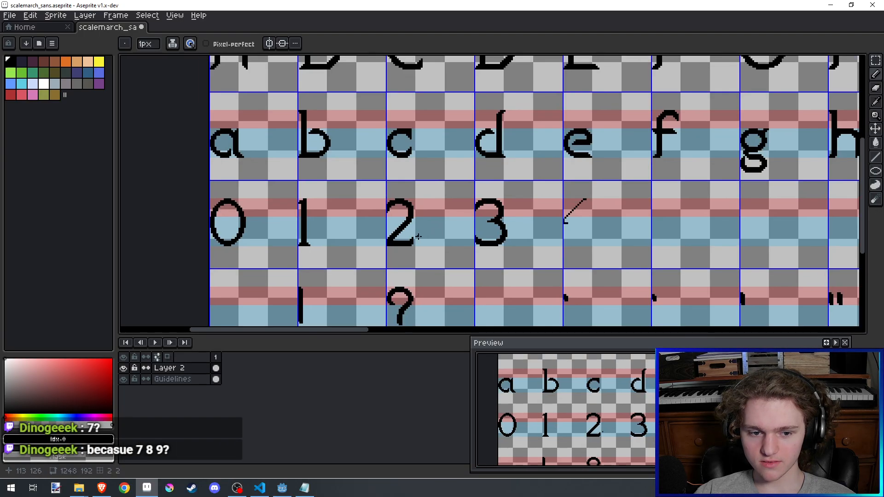
scroll(417, 226, up, 2)
key(m)
scroll(592, 247, up, 1)
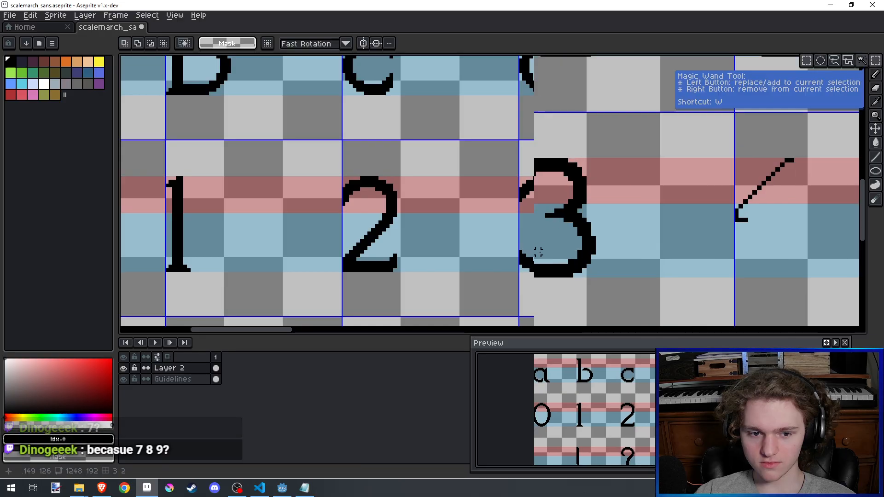
drag(592, 246, 544, 138)
drag(516, 225, 565, 208)
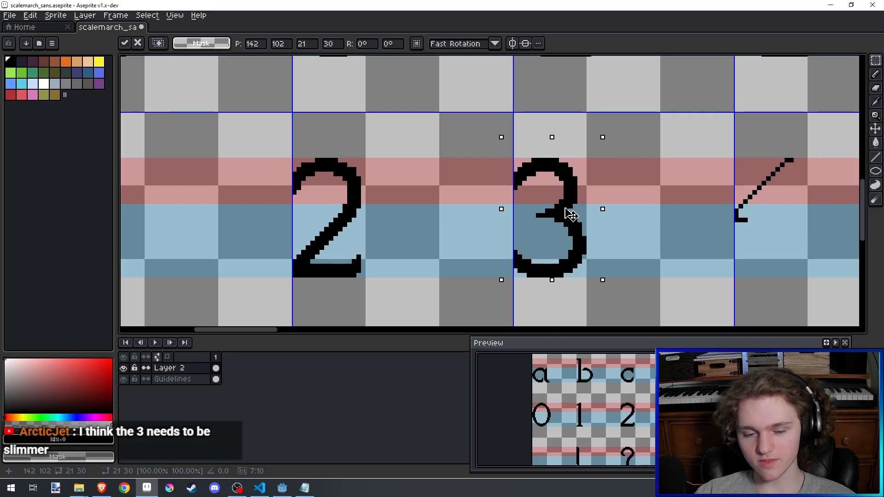
scroll(548, 272, down, 8)
key(ctrl+s)
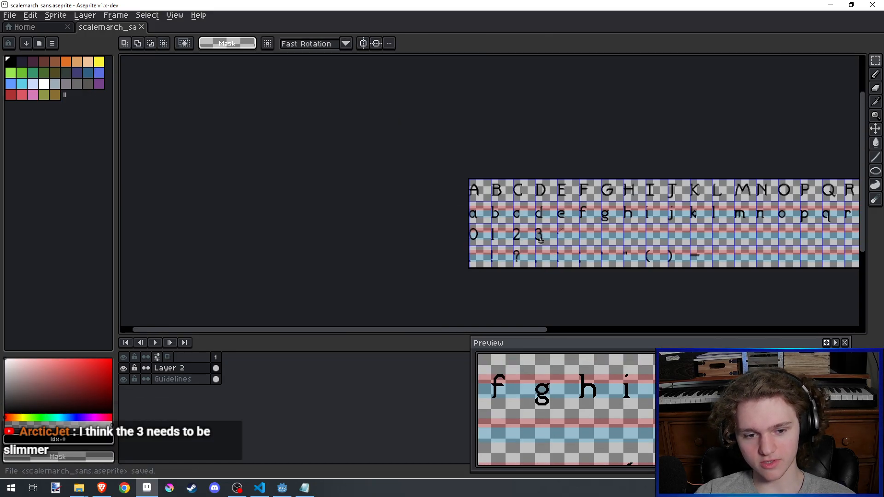
Step: Compare the width of the 3 with the 0, 1 and 2 and with the started outline of the 4
scroll(535, 235, up, 4)
key(b)
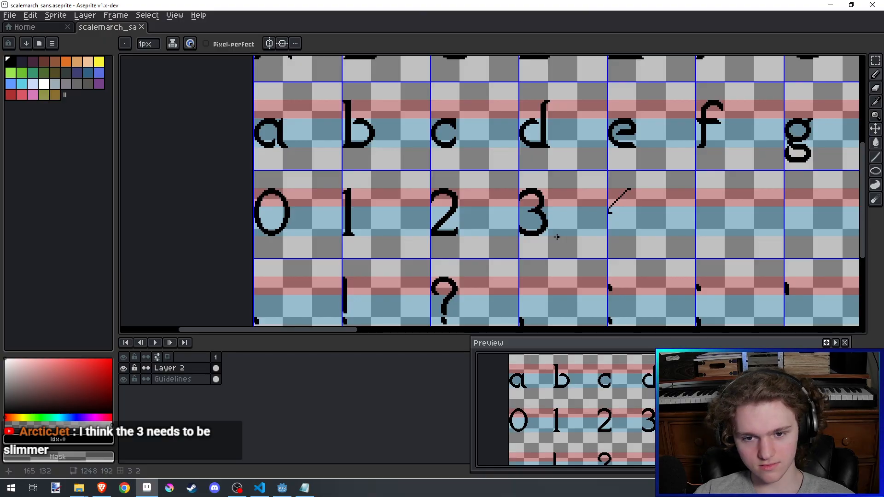
scroll(557, 237, up, 3)
scroll(533, 247, down, 3)
scroll(447, 203, up, 2)
scroll(472, 226, down, 2)
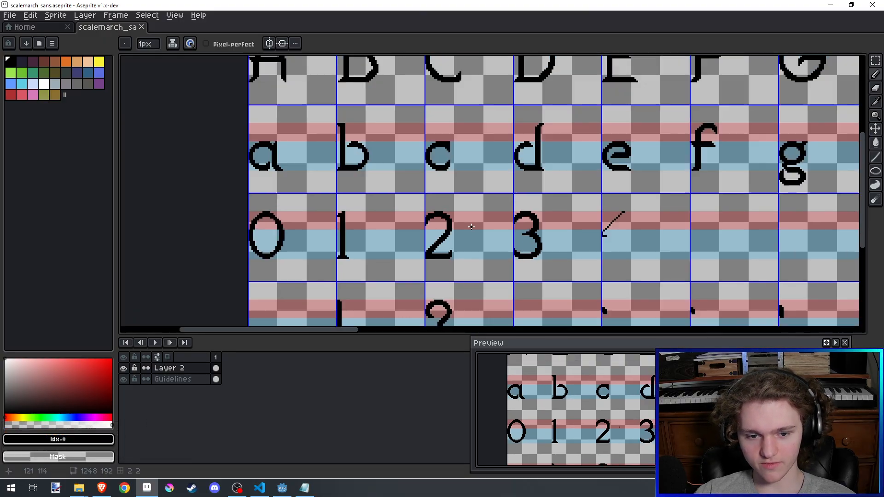
key(ctrl+s)
scroll(599, 221, up, 3)
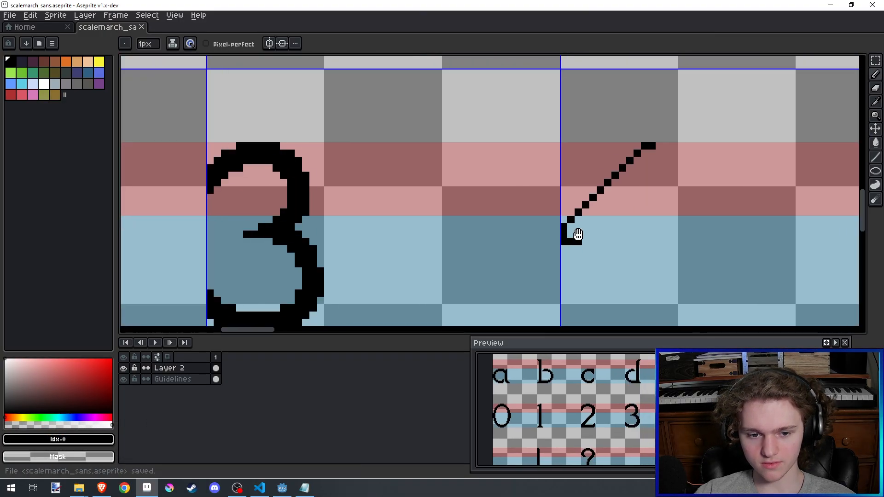
scroll(569, 232, down, 2)
scroll(580, 238, down, 3)
scroll(578, 237, up, 3)
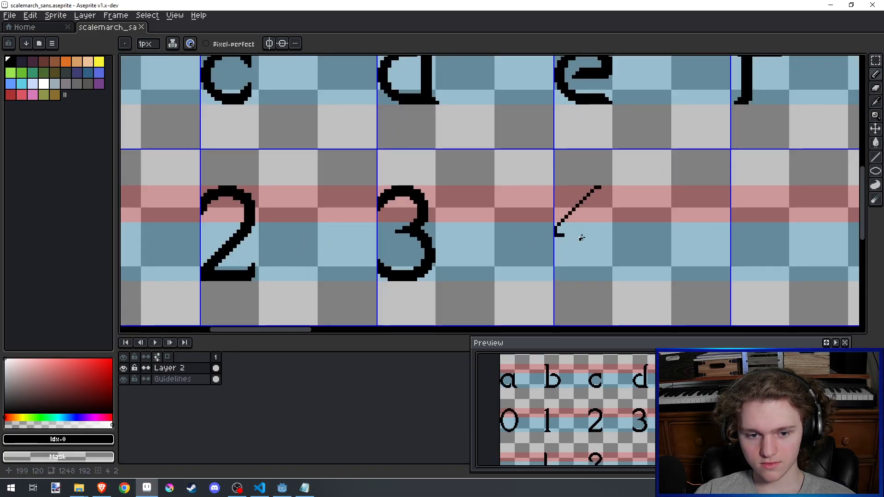
scroll(580, 237, down, 2)
scroll(590, 236, up, 3)
drag(581, 235, 579, 222)
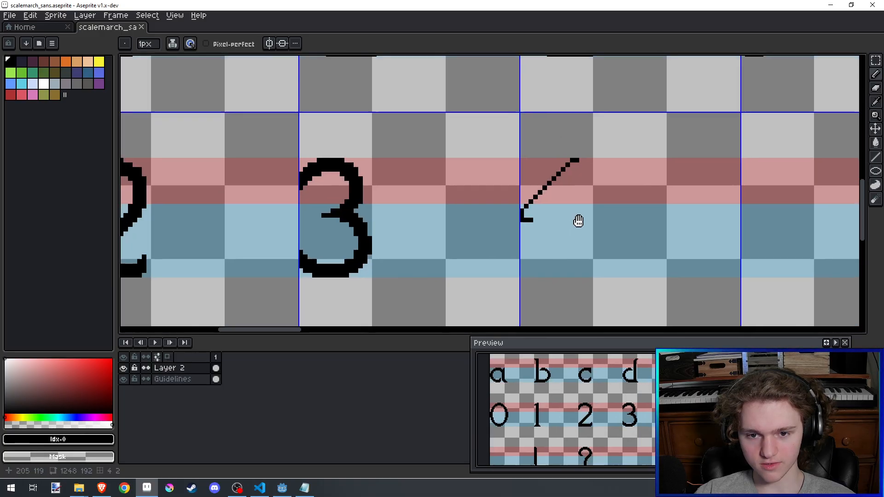
Step: Select and remove the extra pixel at the top end of the 4's diagonal
key(m)
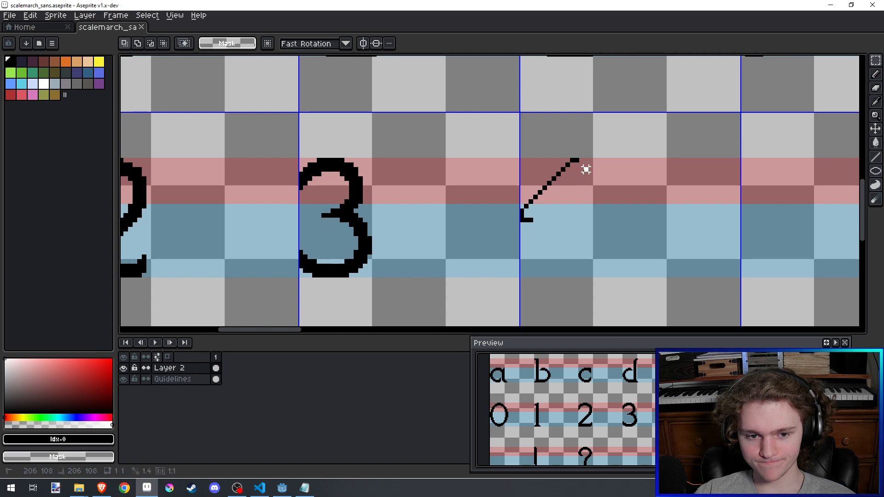
drag(589, 173, 574, 135)
click(577, 137)
scroll(576, 137, down, 2)
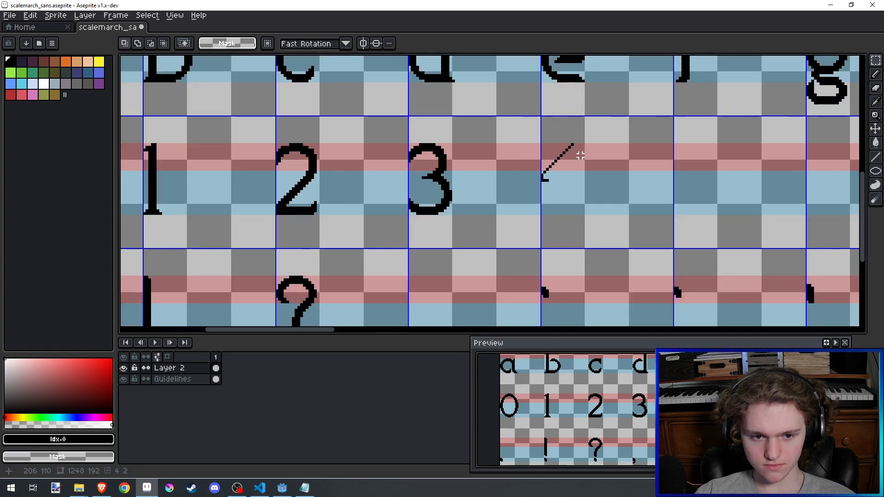
Step: Select the started outline of the 4, move it two pixels down, and deselect it
key(alt+Tab)
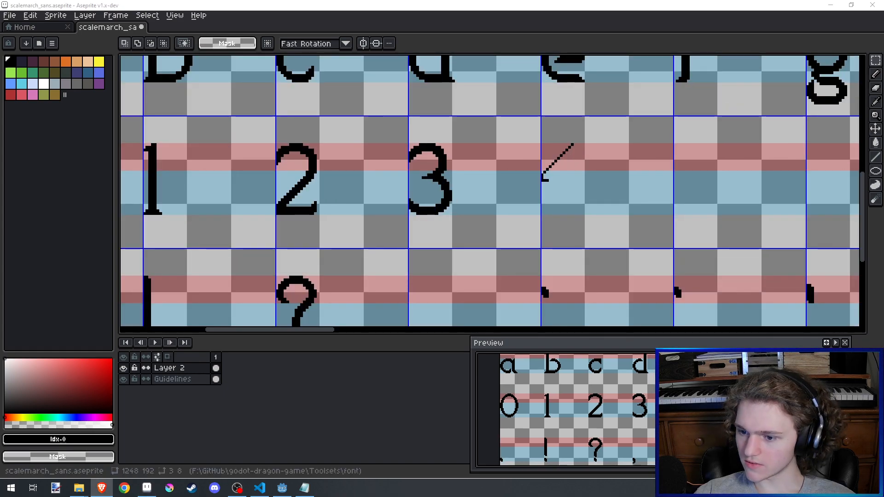
key(alt+Tab)
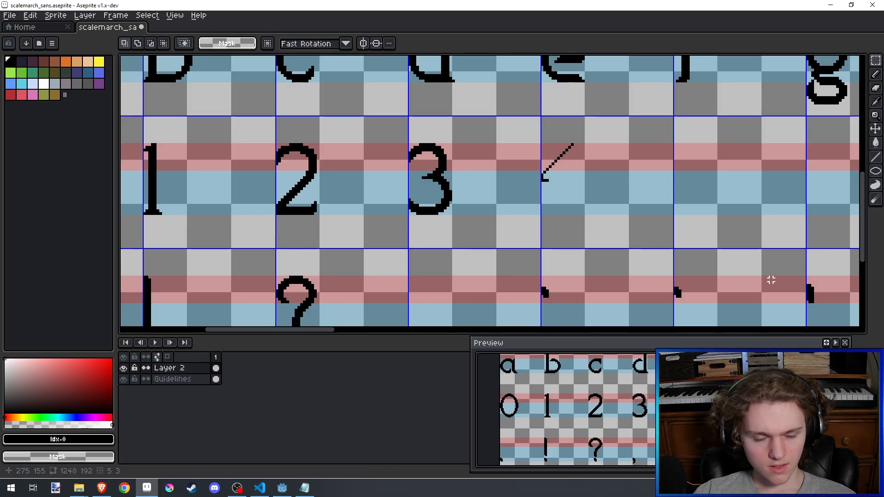
drag(506, 120, 602, 204)
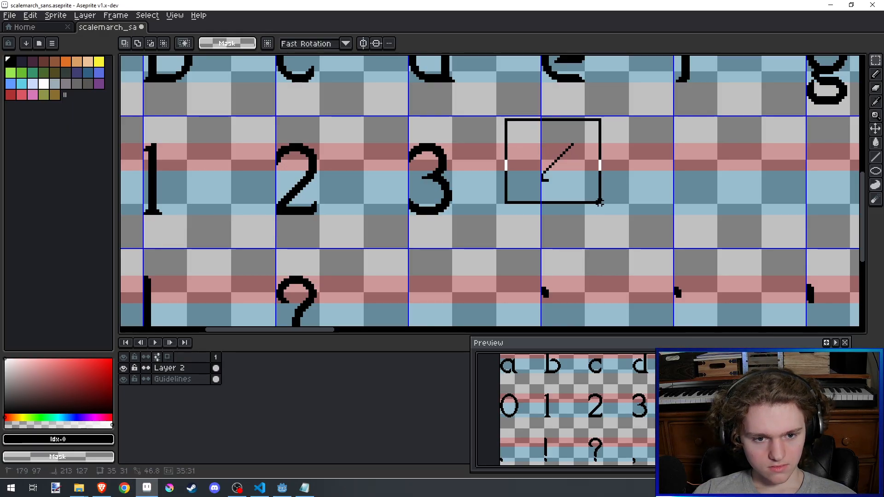
scroll(578, 188, up, 3)
drag(581, 175, 581, 190)
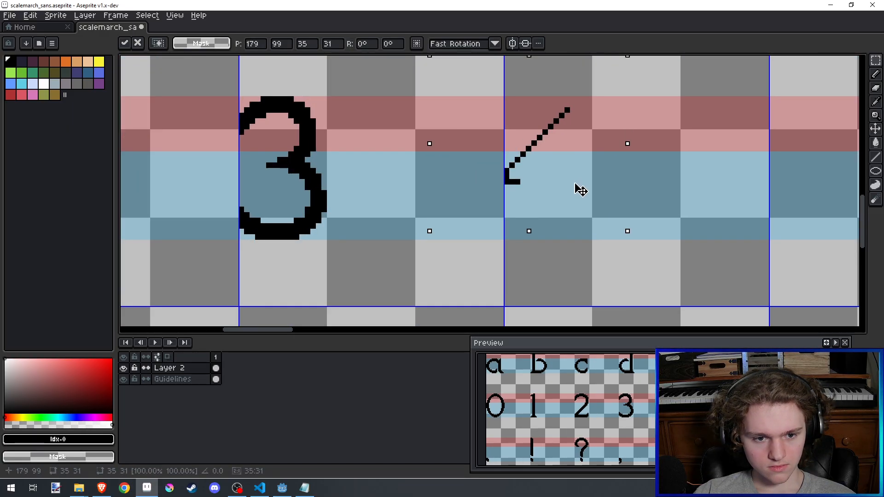
key(ctrl+d)
scroll(566, 218, down, 1)
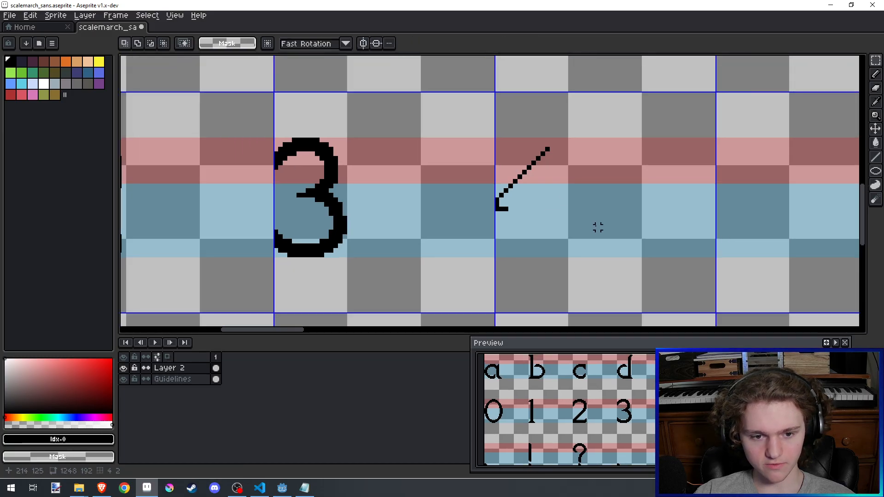
key(b)
drag(592, 261, 588, 166)
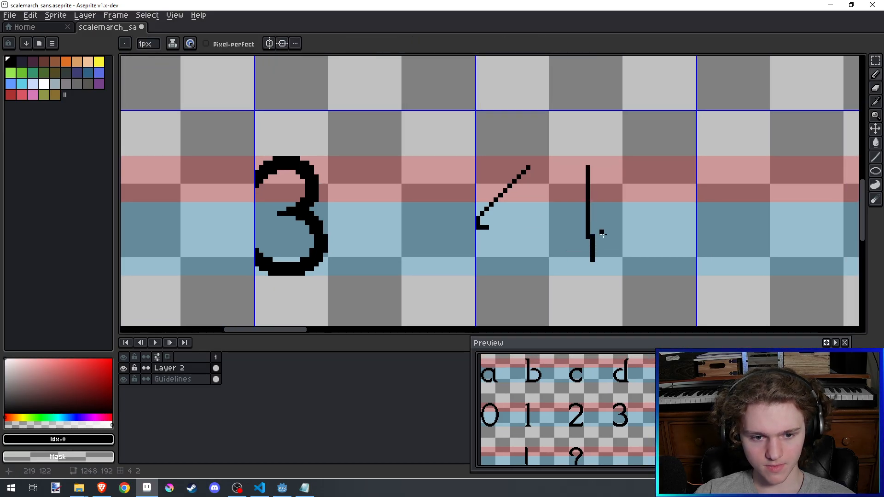
key(ctrl+z)
mouse_move(611, 271)
mouse_down()
mouse_move(611, 165)
mouse_move(577, 201)
mouse_move(640, 214)
mouse_up()
key(ctrl+z)
key(ctrl+z)
key(ctrl+z)
Step: Save the sprite and draw a one-pixel vertical stem for the 4 from the diagonal's top end down to the baseline
key(ctrl+s)
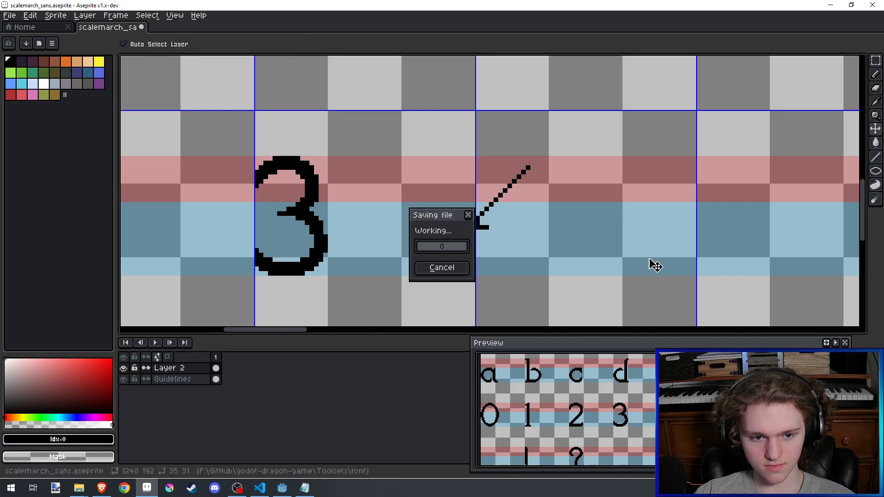
scroll(534, 167, up, 1)
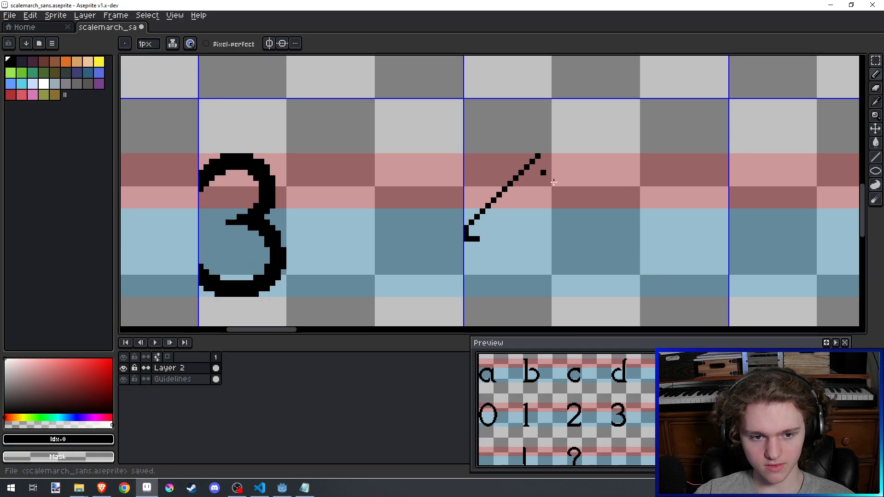
key(ctrl+s)
mouse_move(534, 177)
mouse_down()
mouse_move(551, 194)
mouse_move(555, 249)
mouse_move(559, 221)
mouse_move(557, 237)
mouse_up()
key(e)
key(b)
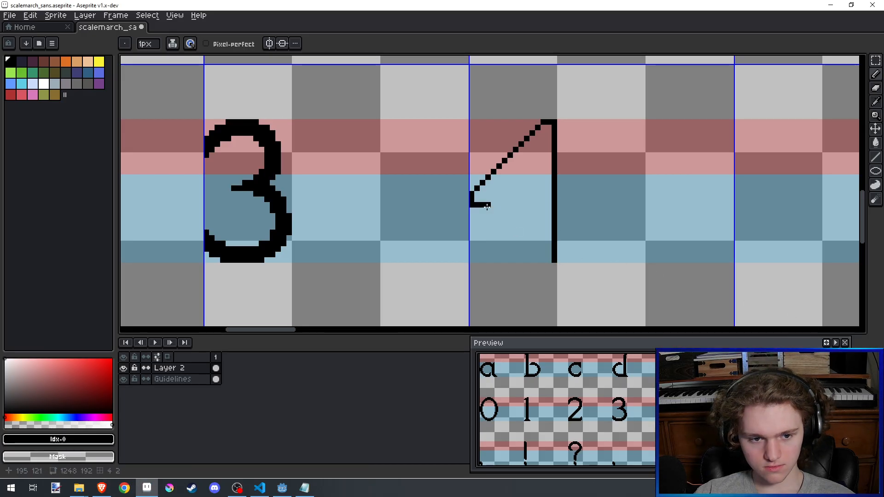
Step: Draw the 4's crossbar three pixels thick, extending two pixels past the stem, and thicken the stem to three pixels
drag(475, 206, 563, 200)
click(561, 194)
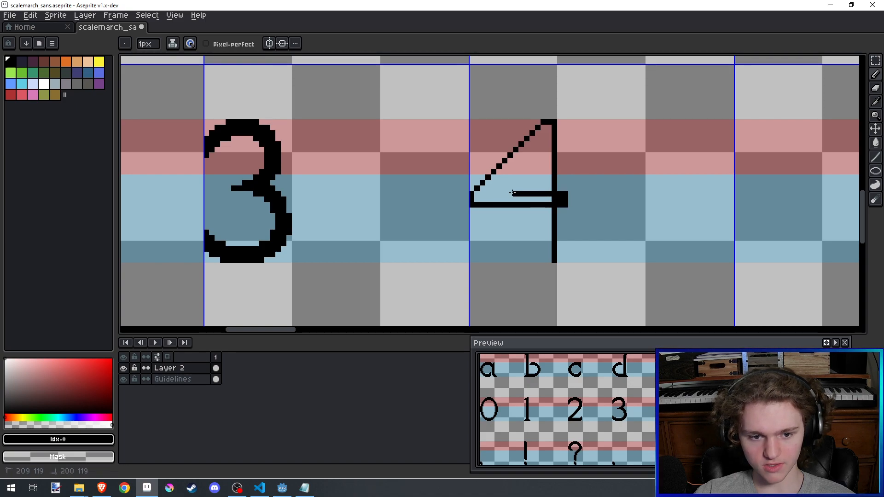
drag(534, 199, 558, 201)
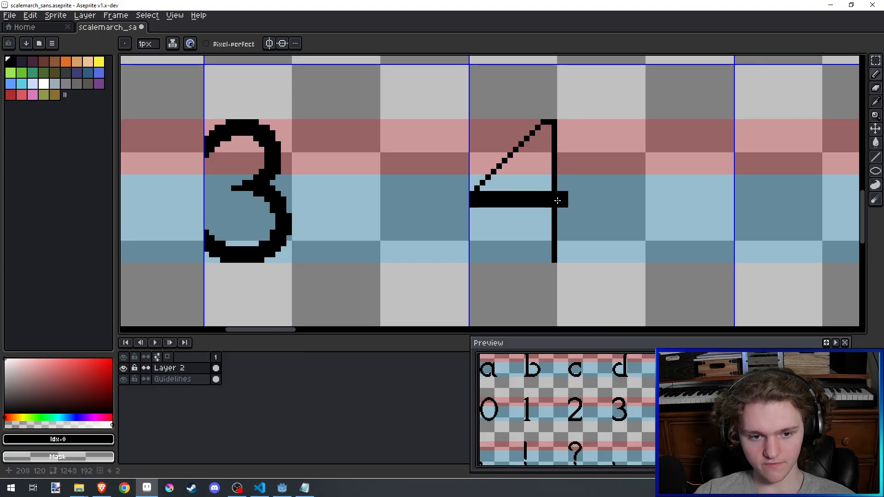
mouse_move(549, 133)
mouse_down()
mouse_move(547, 261)
mouse_move(547, 128)
mouse_up()
scroll(437, 242, up, 4)
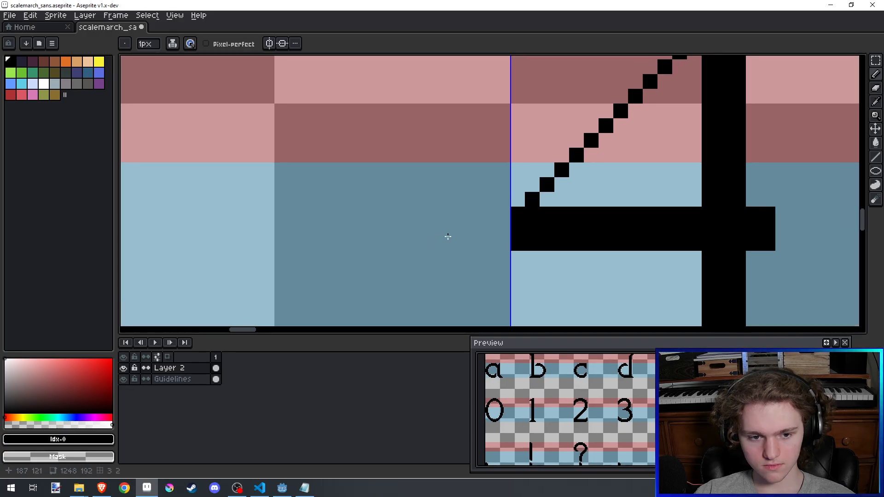
right_click(450, 243)
scroll(450, 242, down, 3)
scroll(438, 258, up, 2)
click(435, 261)
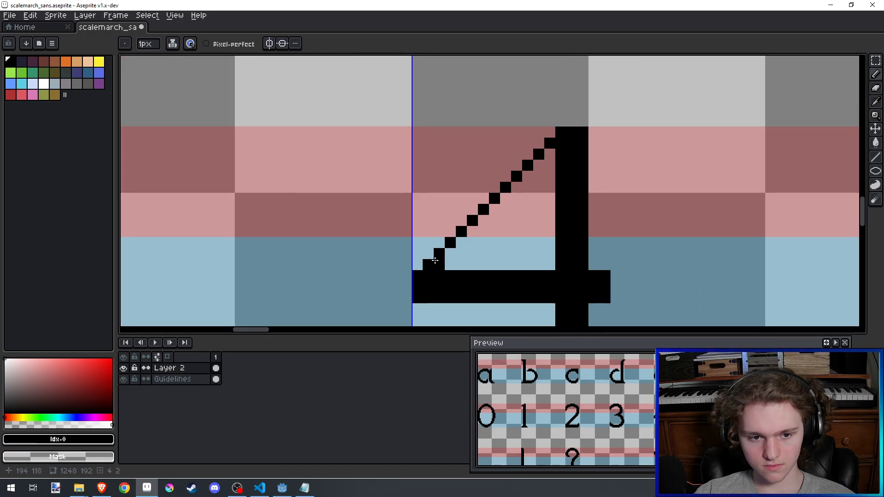
drag(429, 252, 550, 132)
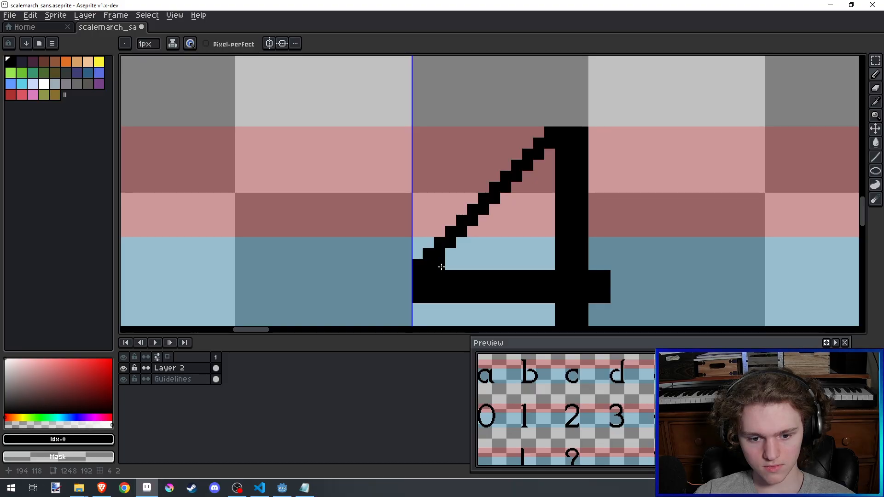
key(ctrl+z)
key(ctrl+z)
key(ctrl+z)
key(ctrl+z)
key(ctrl+z)
key(ctrl+z)
key(ctrl+z)
key(ctrl+z)
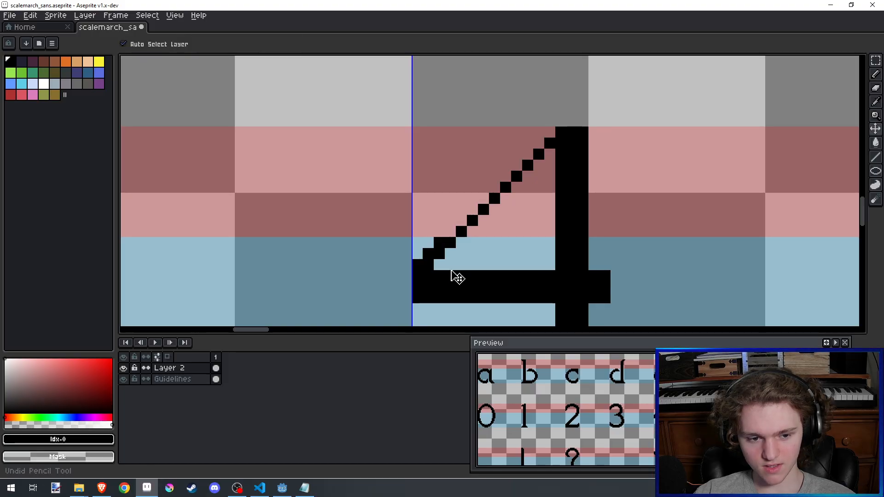
key(ctrl+z)
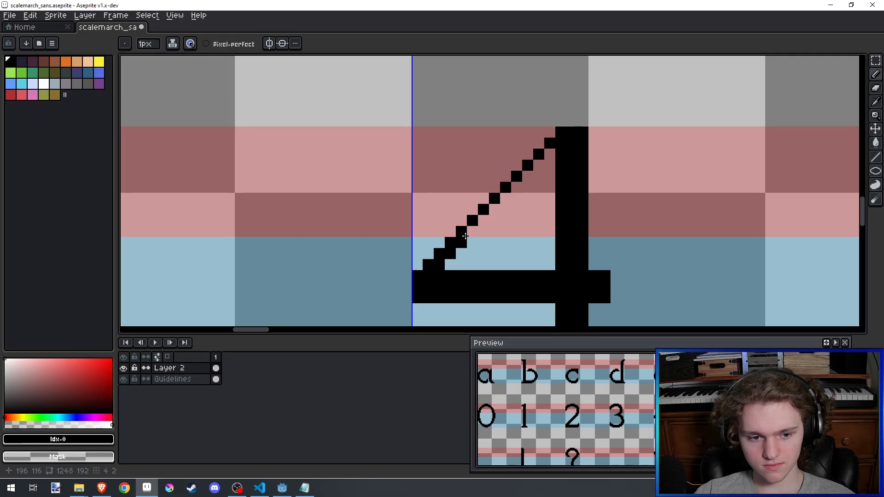
Step: Thicken the 4's diagonal along its lower-right side between the crossbar and the stem, and save the sprite
drag(465, 236, 545, 155)
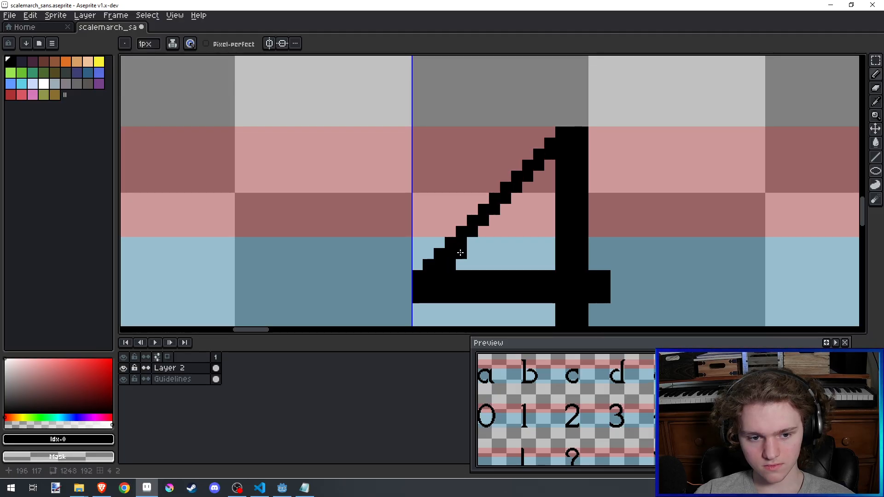
drag(497, 217, 513, 200)
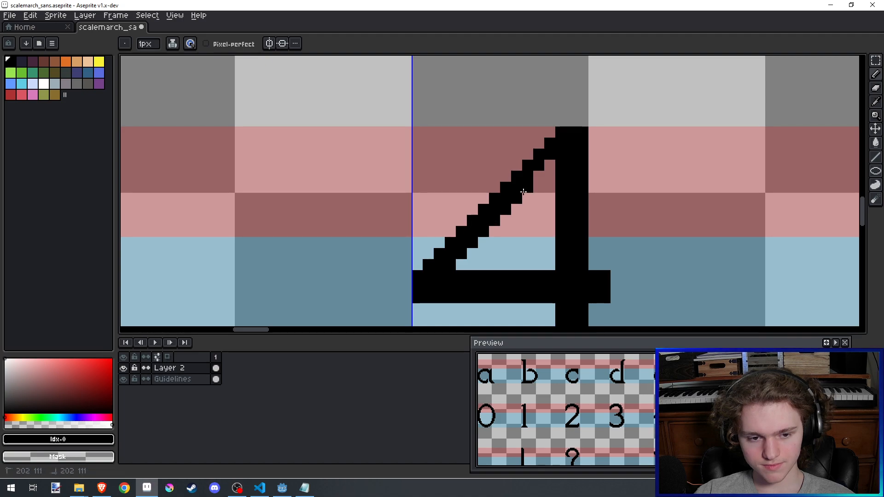
click(539, 176)
click(548, 166)
click(494, 231)
drag(472, 255, 461, 266)
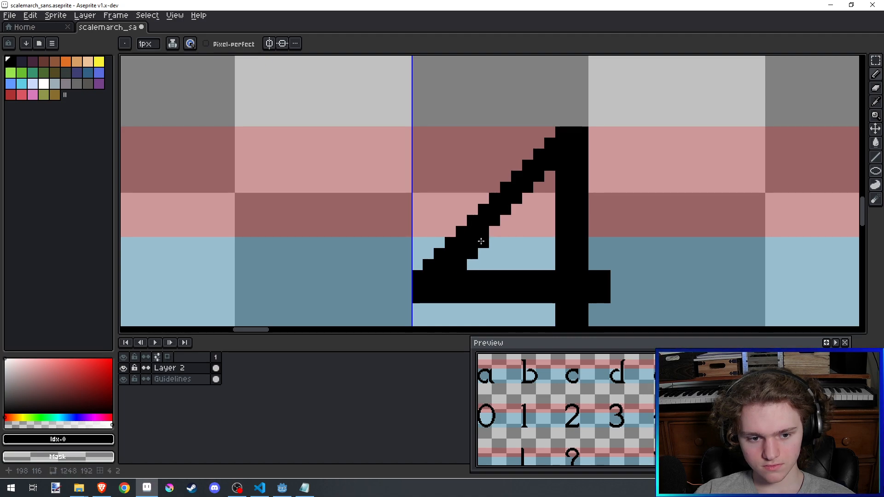
drag(506, 221, 530, 199)
click(538, 188)
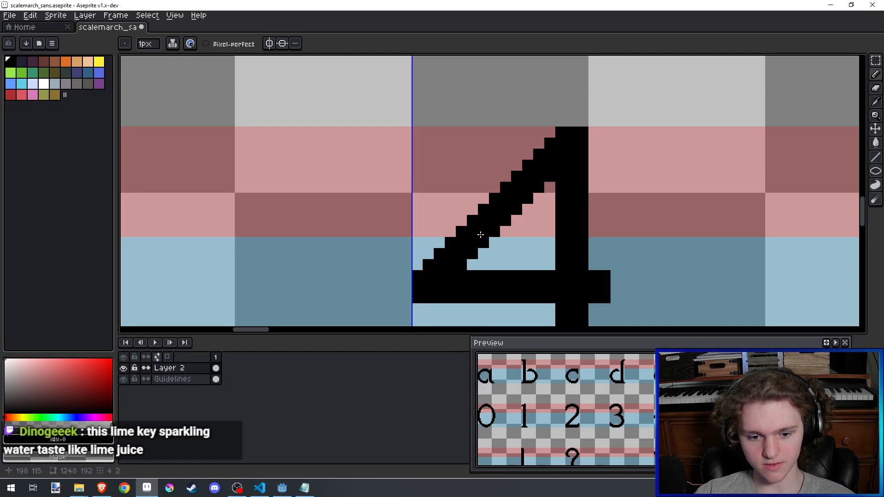
scroll(481, 235, down, 2)
scroll(481, 235, up, 2)
scroll(480, 237, down, 4)
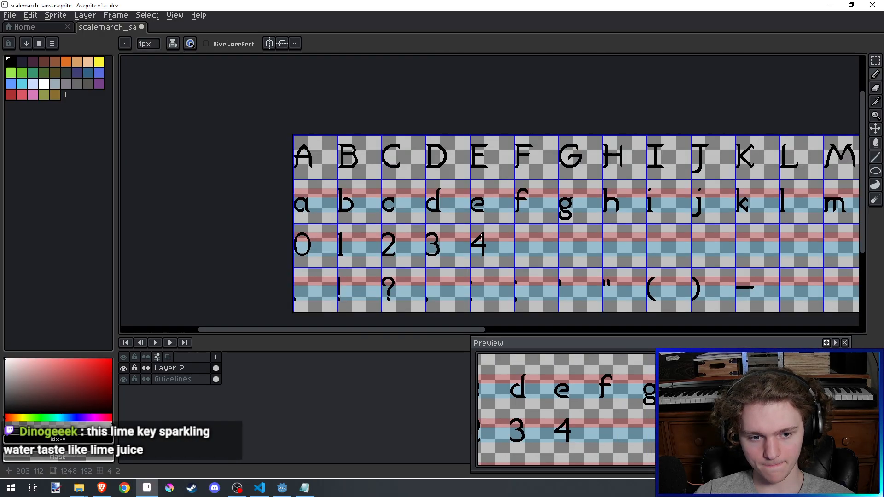
key(ctrl+s)
scroll(502, 221, up, 4)
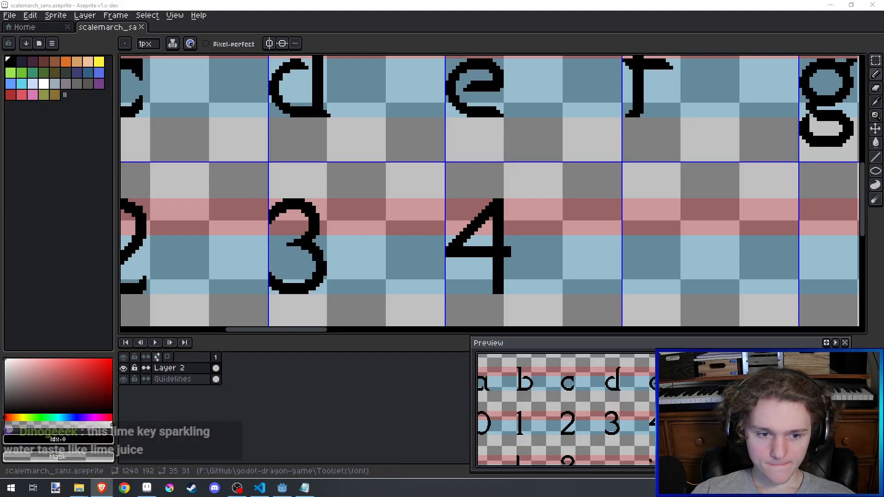
Step: Extend the free end of the 4's crossbar beyond the stem into a slanted, stepped tip
scroll(505, 260, up, 1)
scroll(506, 259, down, 1)
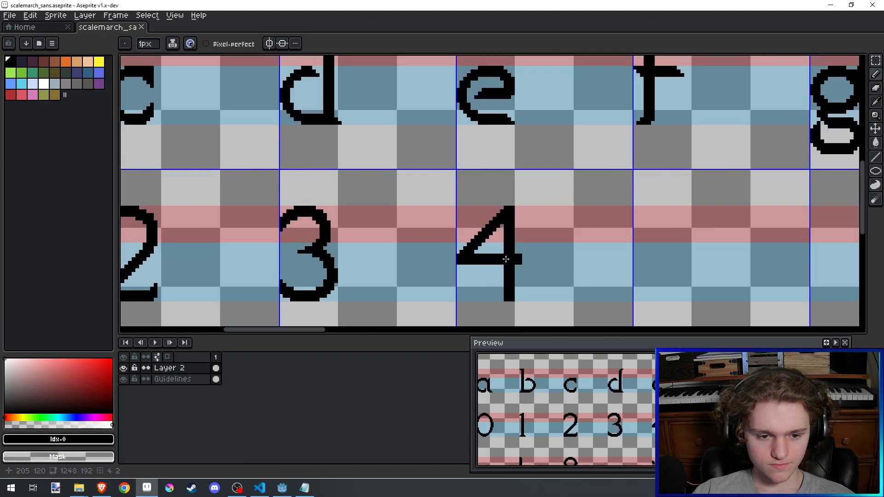
scroll(506, 259, down, 5)
scroll(506, 259, up, 4)
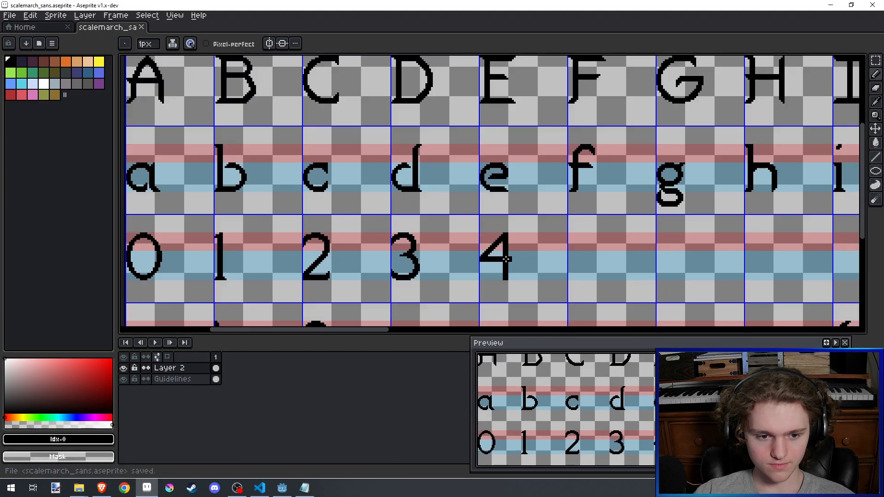
scroll(493, 268, up, 4)
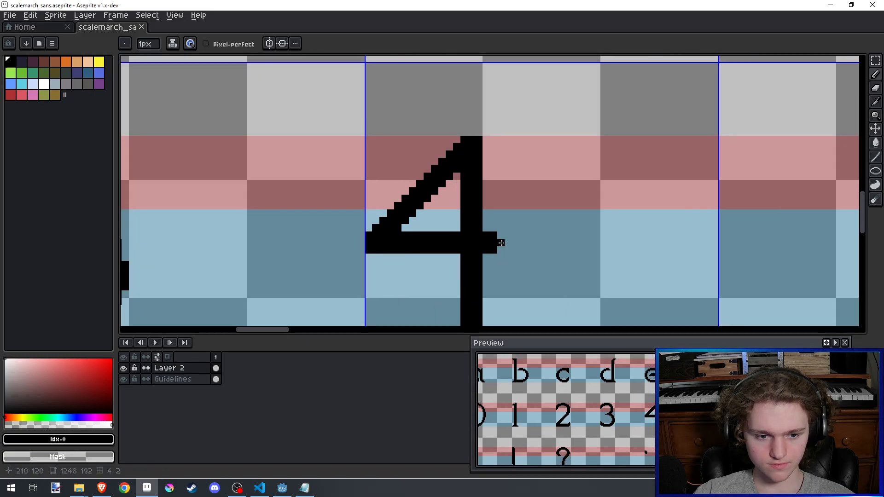
click(501, 247)
scroll(515, 174, down, 4)
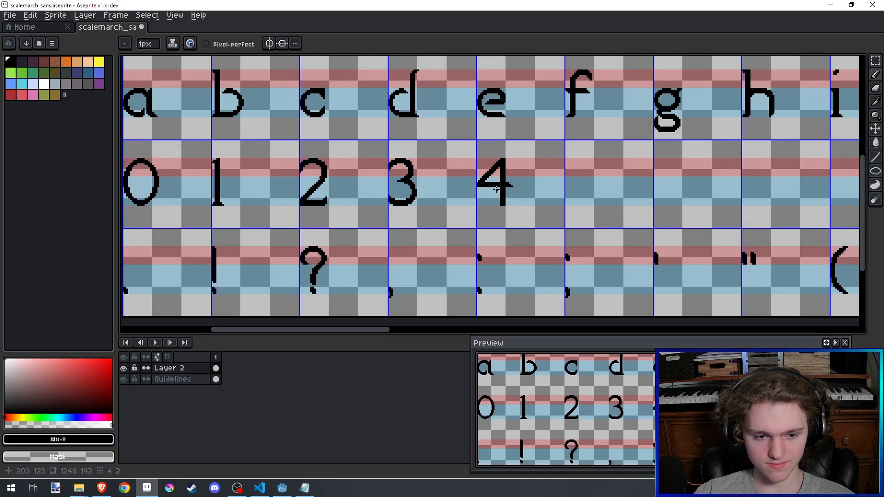
scroll(495, 166, up, 3)
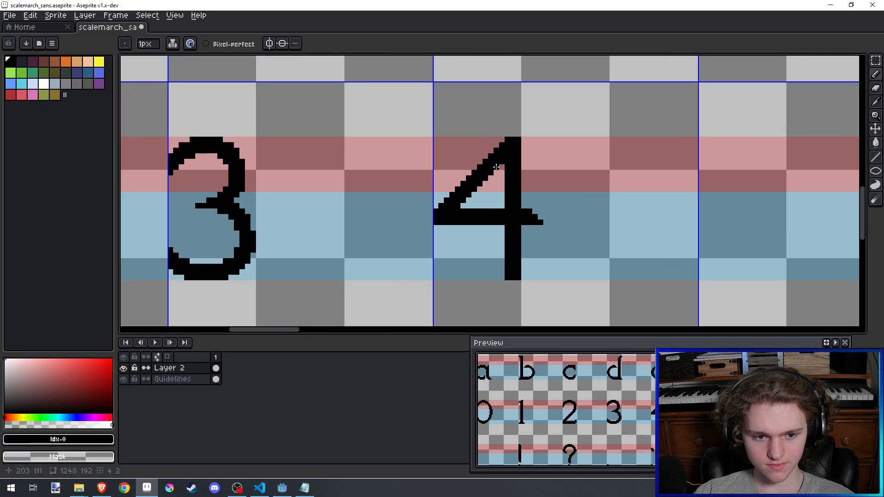
scroll(495, 167, down, 5)
scroll(496, 168, up, 5)
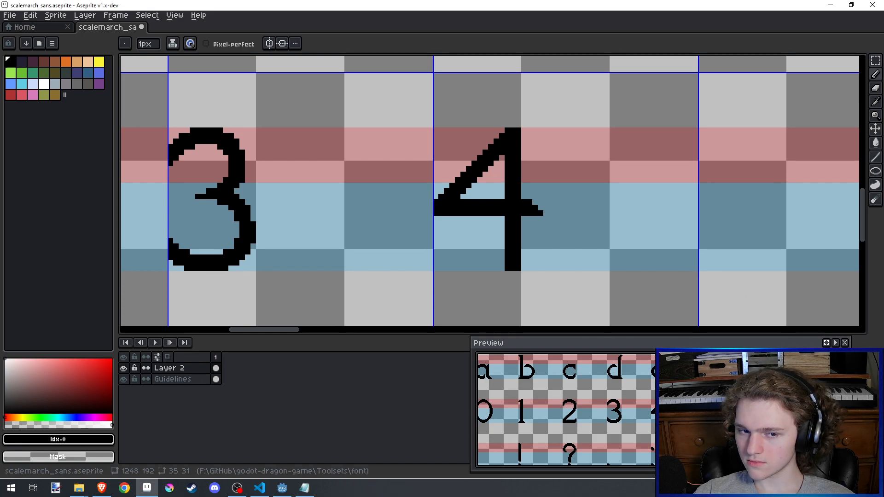
drag(479, 212, 489, 229)
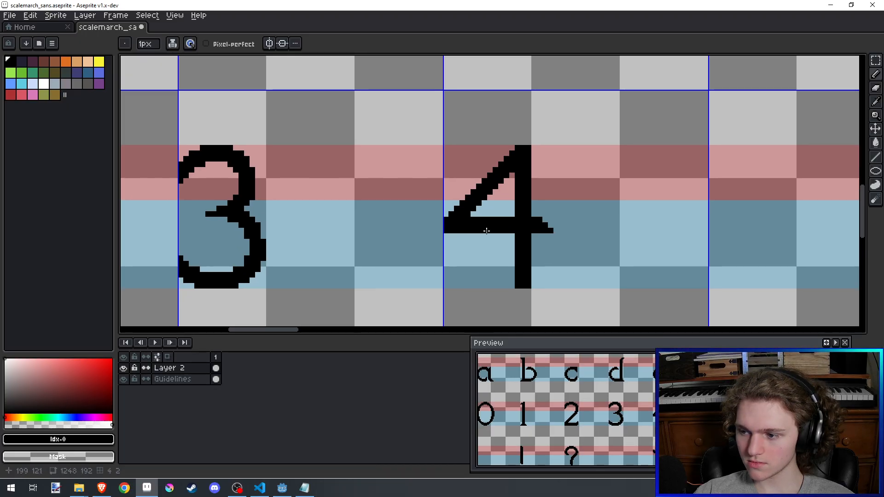
Step: Select and delete the 4's diagonal and crossbar, keeping only the stem, and clear the selection
scroll(487, 230, up, 1)
key(m)
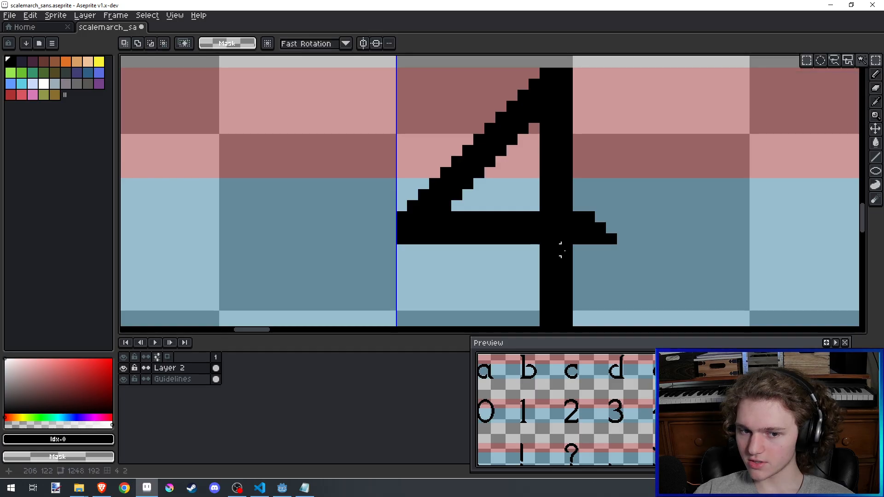
drag(622, 245, 537, 69)
key(Delete)
key(Delete)
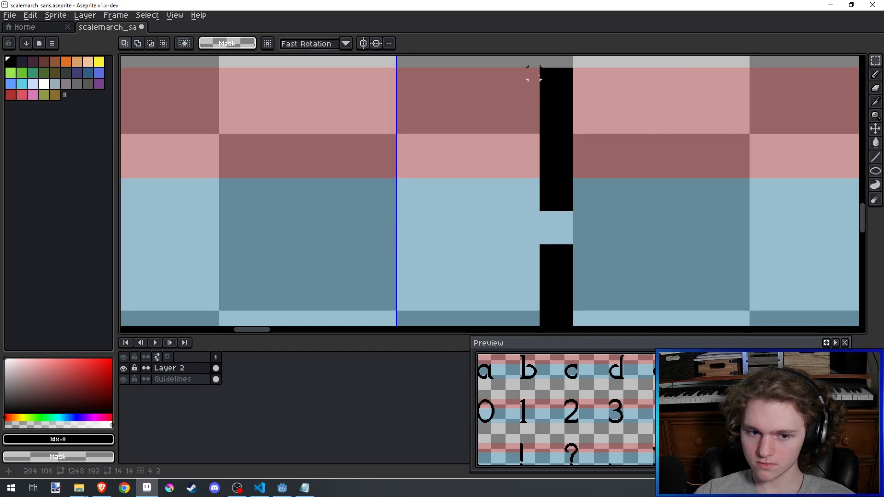
key(ctrl+d)
Step: Fill the gap in the 4's stem with black pixels across its full three-pixel width
key(b)
drag(543, 235, 565, 232)
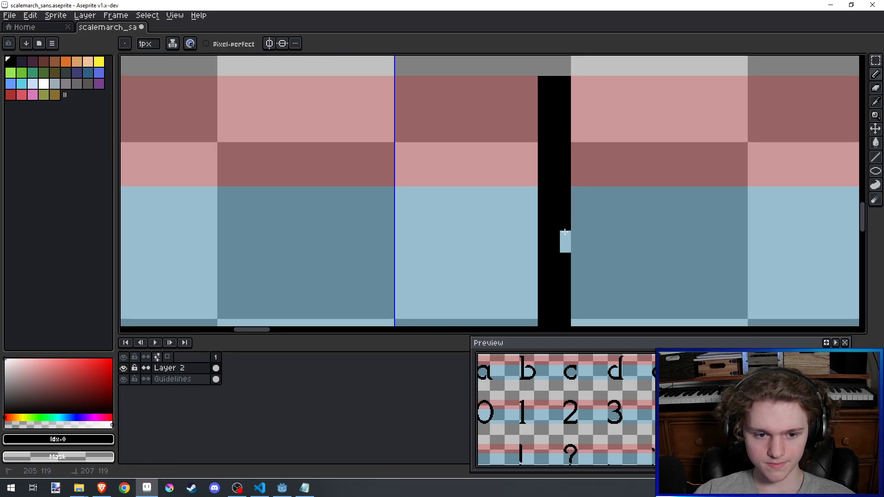
key(alt+Tab)
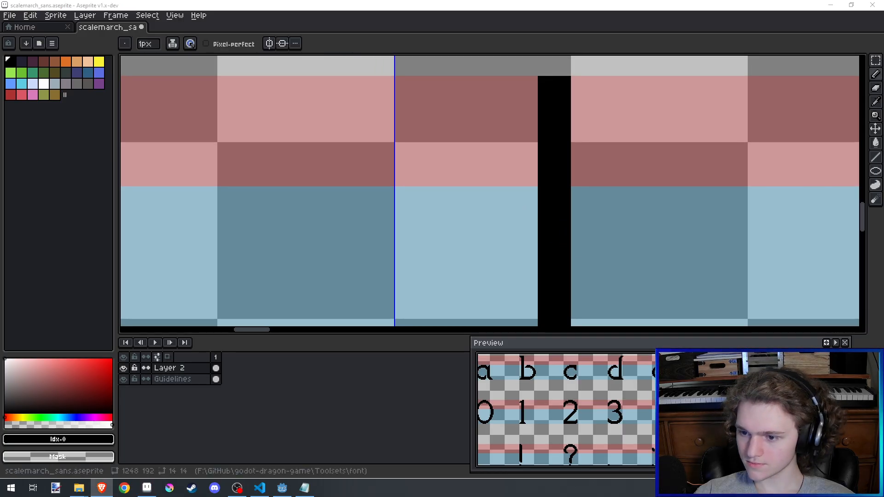
key(alt+Tab)
click(578, 227)
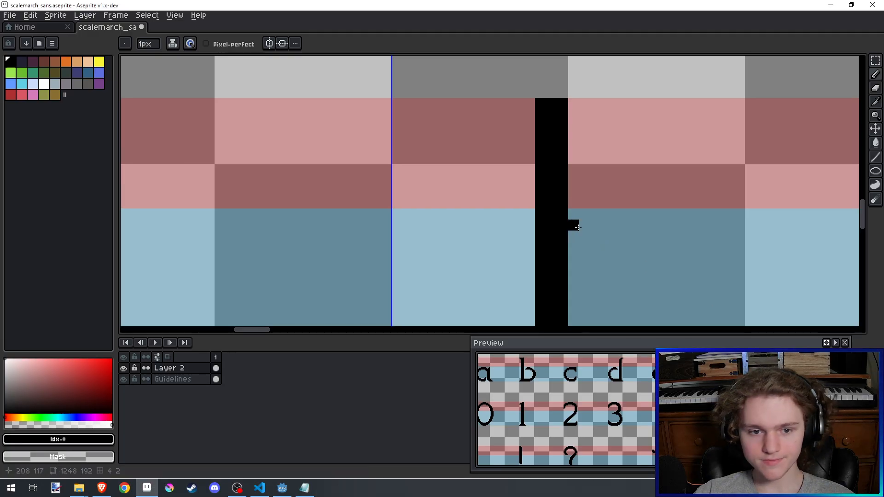
drag(530, 115, 519, 149)
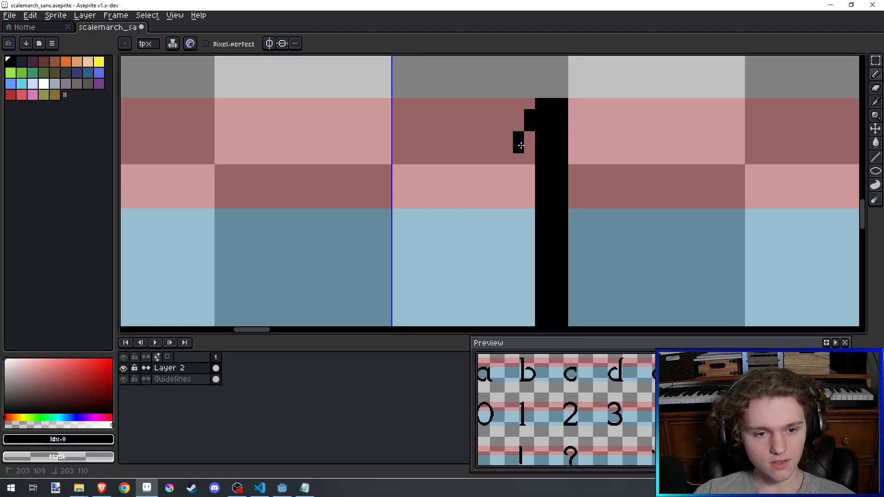
key(ctrl+z)
key(ctrl+z)
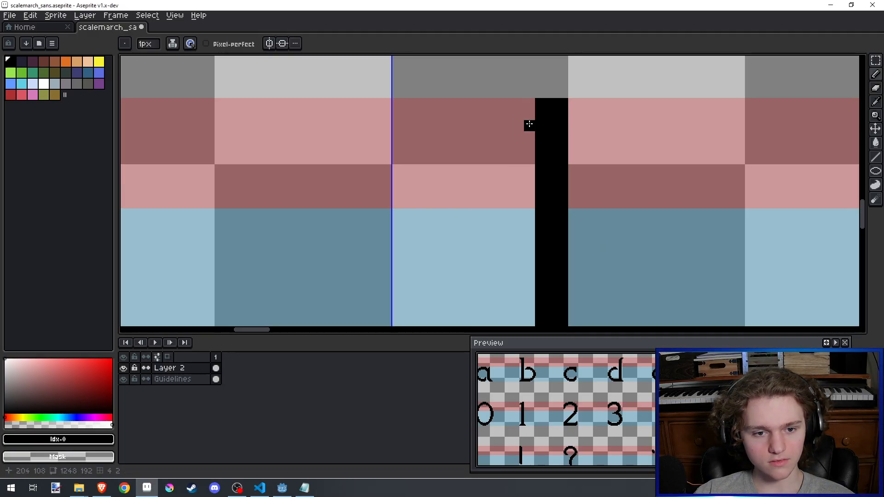
drag(530, 124, 529, 134)
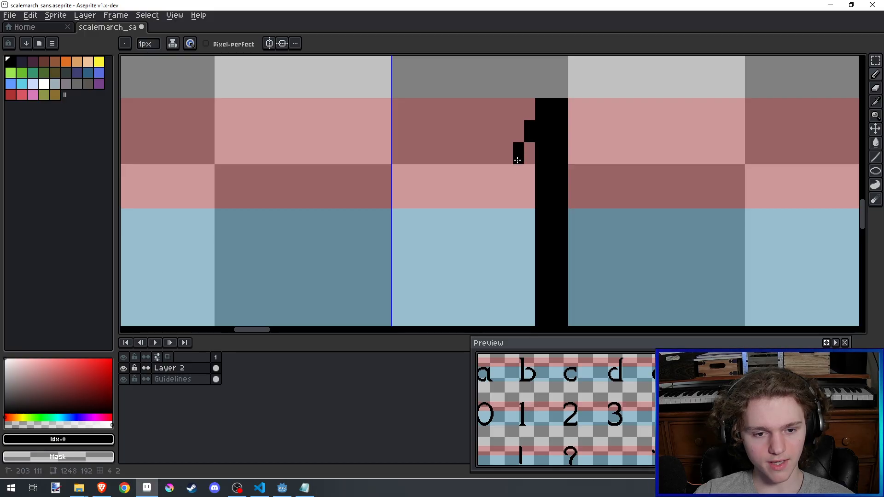
scroll(518, 160, down, 2)
key(ctrl+z)
scroll(517, 191, up, 2)
key(ctrl+z)
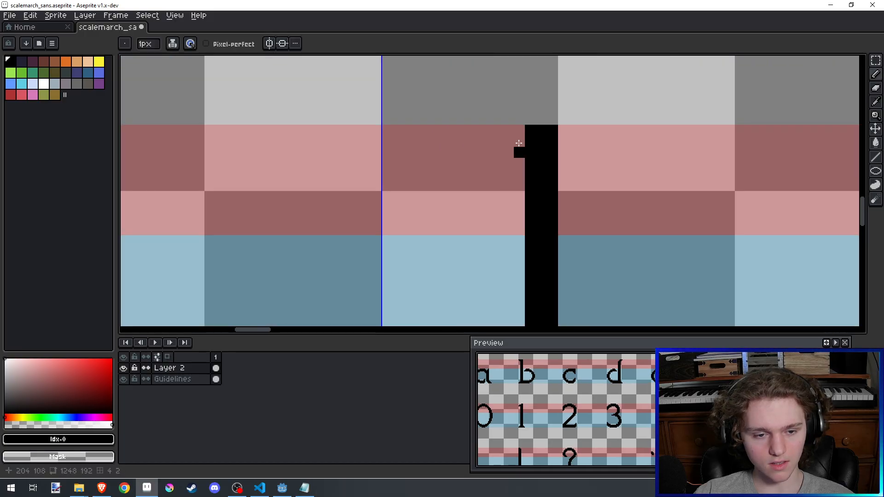
Step: Draw the upper part of the 4's diagonal one pixel wide, descending left from the stem top in two-pixel-high steps
click(508, 166)
click(497, 185)
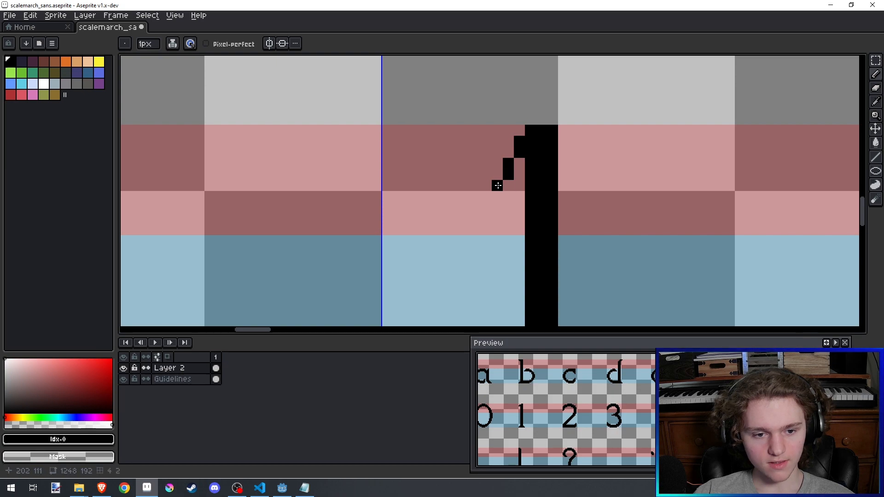
click(486, 213)
click(487, 206)
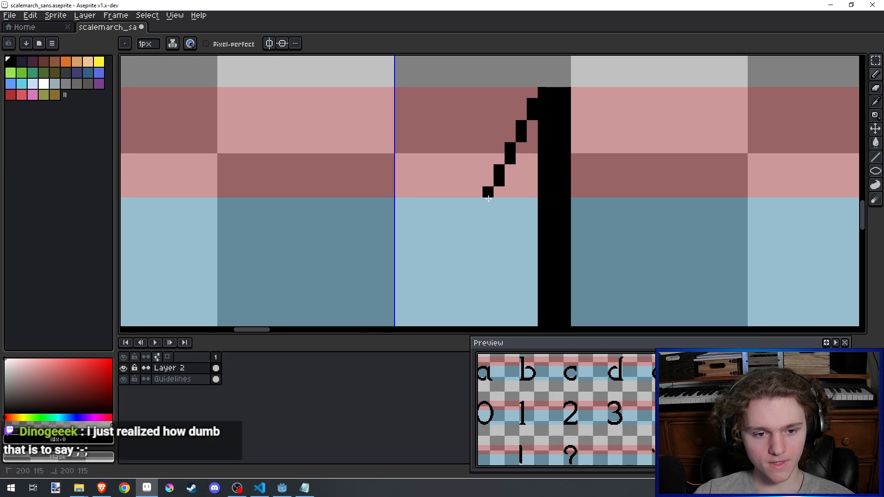
Step: Extend the one-pixel-wide stepped diagonal into the blue band, ending nine pixels left of the stem, and save the sprite
scroll(487, 205, down, 4)
scroll(487, 206, up, 2)
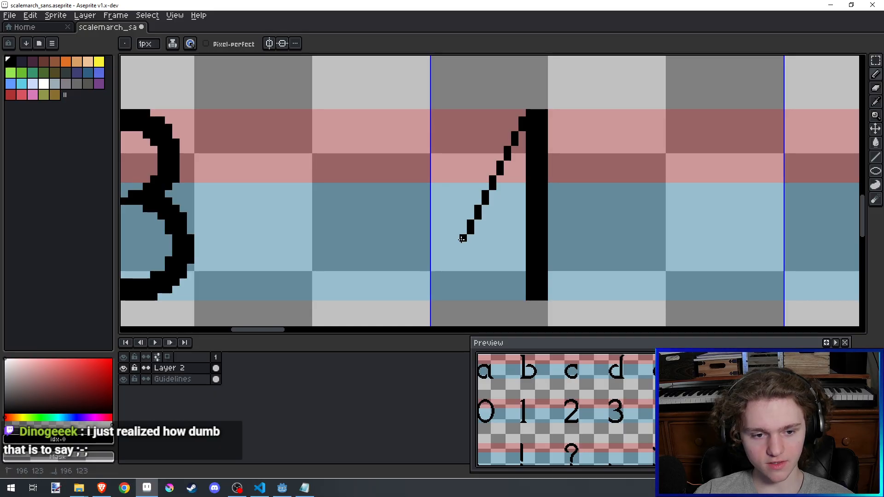
scroll(466, 241, down, 2)
scroll(474, 213, up, 4)
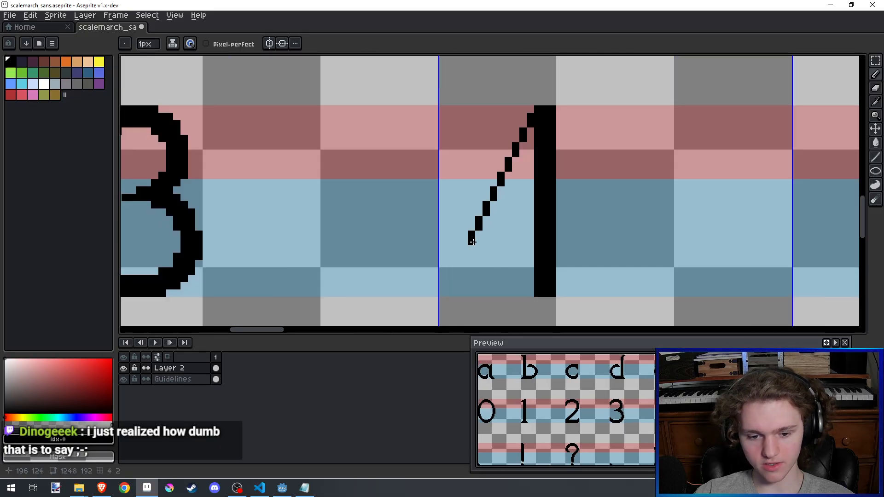
scroll(474, 213, down, 3)
scroll(491, 193, up, 2)
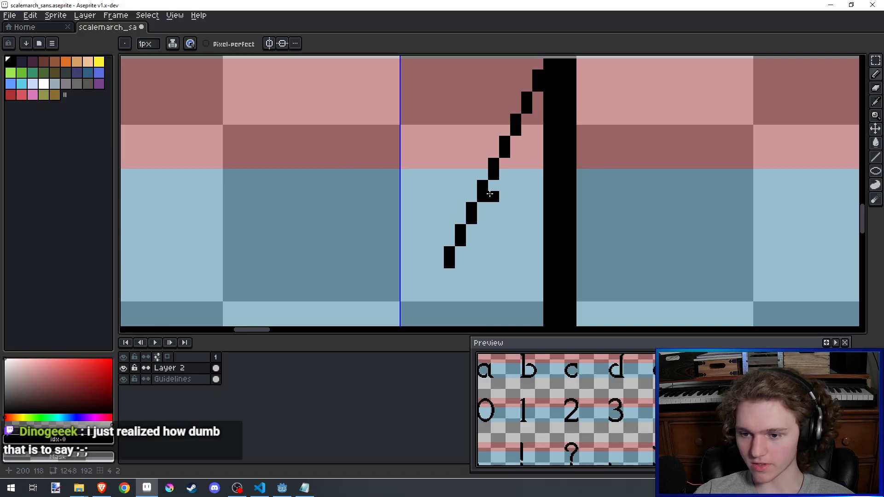
scroll(489, 194, down, 3)
scroll(484, 195, up, 3)
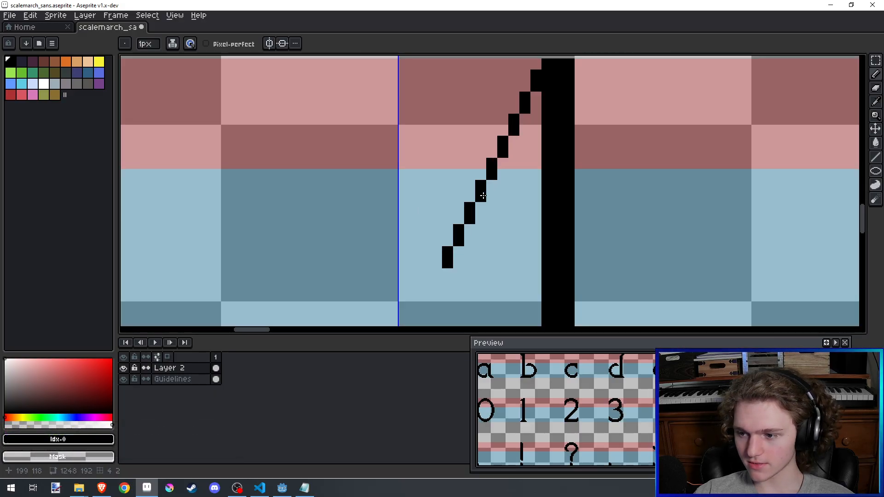
scroll(483, 196, up, 1)
click(469, 242)
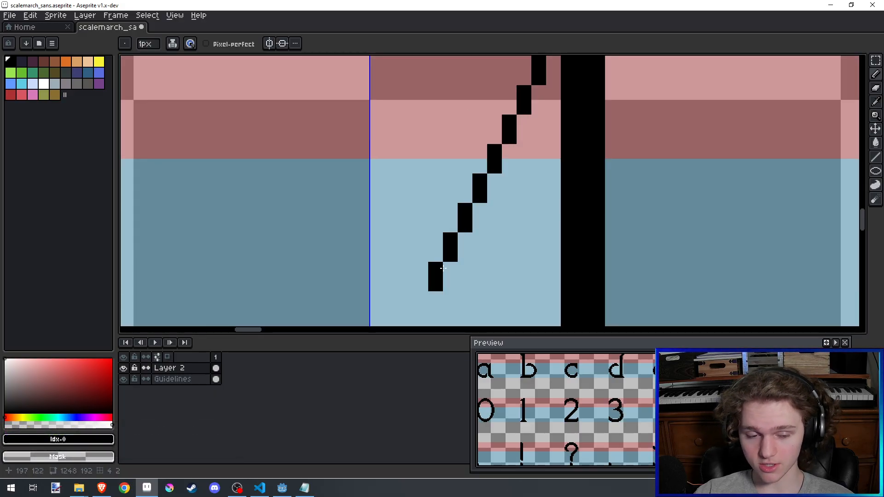
scroll(444, 272, down, 1)
key(ctrl+s)
scroll(506, 230, down, 2)
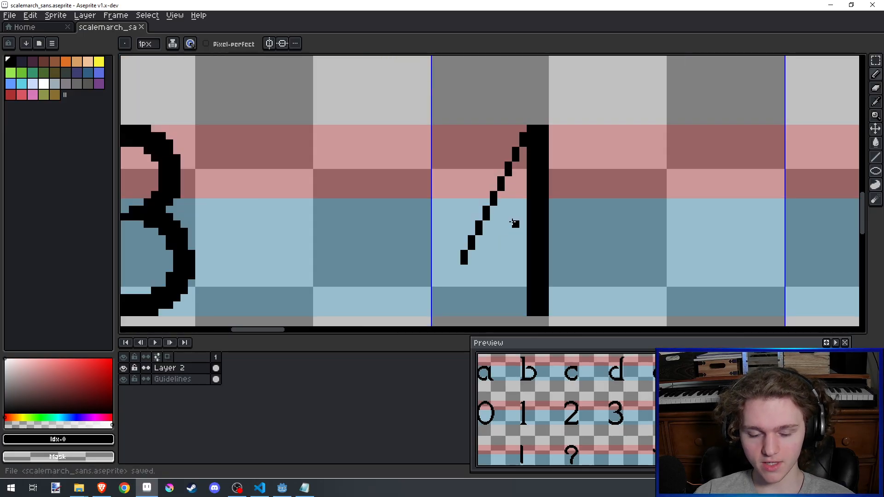
scroll(508, 225, up, 1)
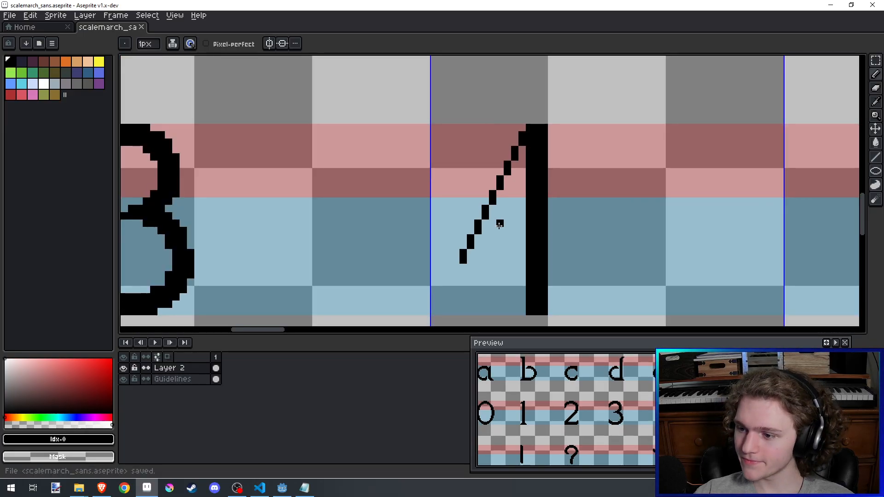
Step: Thicken the 4's diagonal to two pixels by adding black pixels along its left edge up to the stem top, and save
scroll(494, 229, up, 1)
scroll(461, 248, up, 1)
drag(436, 276, 440, 252)
right_click(433, 252)
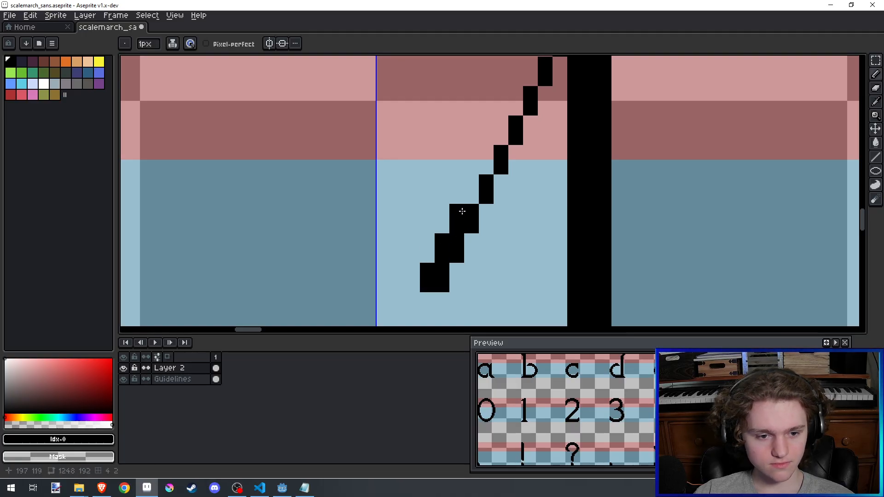
scroll(503, 156, up, 1)
mouse_move(502, 130)
mouse_down()
mouse_move(502, 112)
mouse_move(491, 189)
mouse_up()
scroll(501, 117, down, 1)
mouse_move(505, 159)
mouse_down()
mouse_move(508, 148)
mouse_move(508, 188)
mouse_up()
mouse_move(515, 173)
mouse_down()
mouse_move(521, 152)
mouse_move(533, 153)
mouse_move(547, 111)
mouse_up()
scroll(539, 133, down, 4)
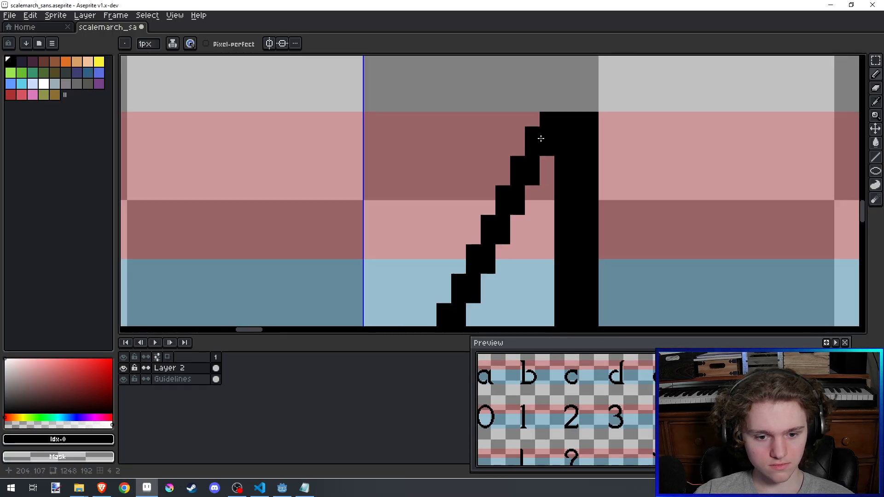
key(ctrl+s)
Step: Thicken the 4's diagonal to three pixels by adding black pixels along its right edge, and save the sprite
scroll(532, 166, up, 2)
drag(494, 267, 500, 235)
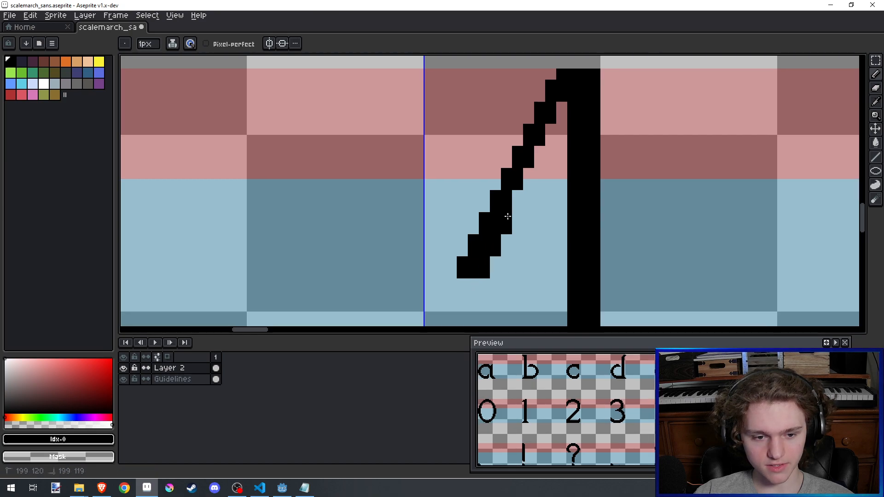
scroll(515, 212, up, 1)
mouse_move(515, 206)
mouse_down()
mouse_move(542, 176)
mouse_move(534, 161)
mouse_move(577, 70)
mouse_up()
click(543, 174)
key(ctrl+z)
scroll(526, 202, down, 3)
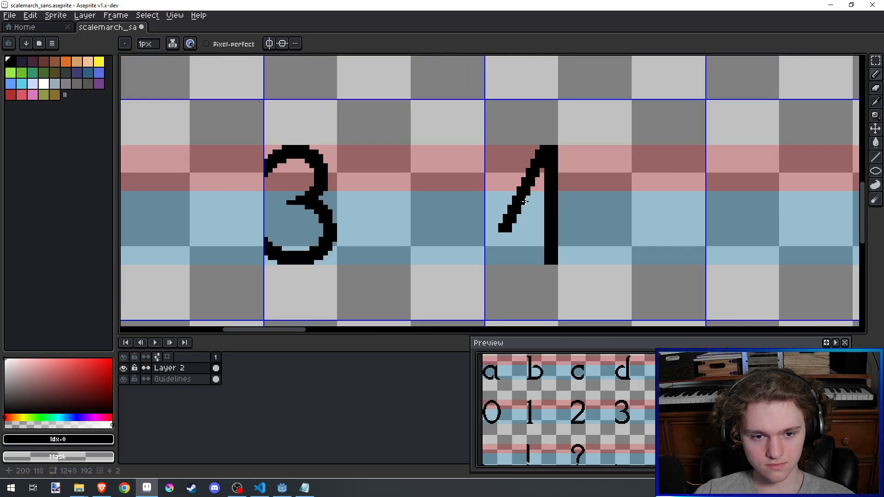
scroll(525, 202, down, 1)
key(ctrl+s)
Step: Draw a three-pixel-thick crossbar from the lower end of the 4's diagonal to the stem
scroll(507, 210, up, 1)
scroll(512, 213, up, 1)
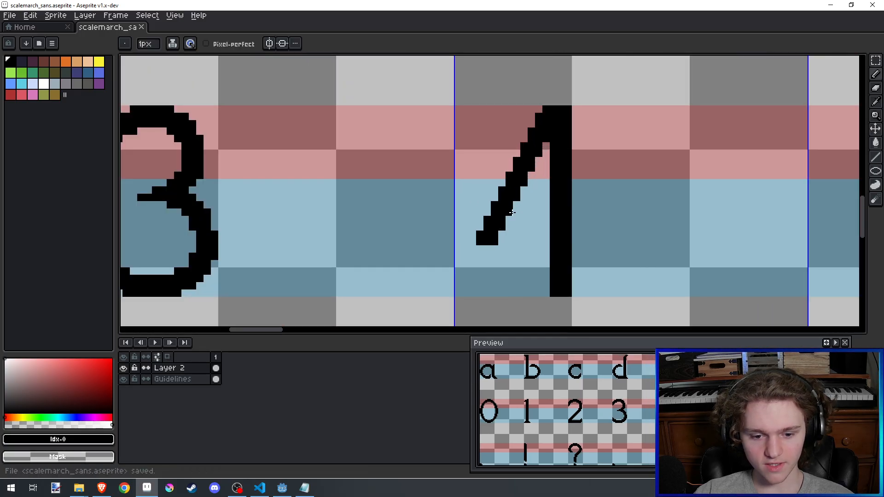
scroll(503, 217, up, 1)
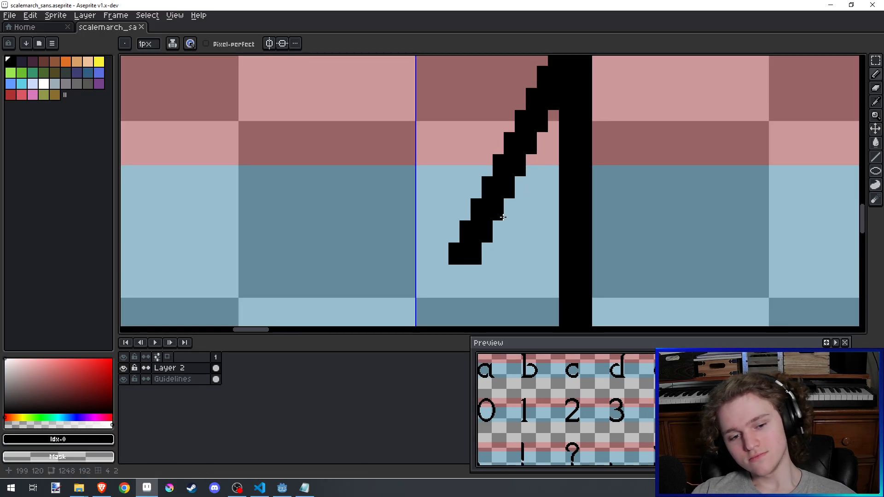
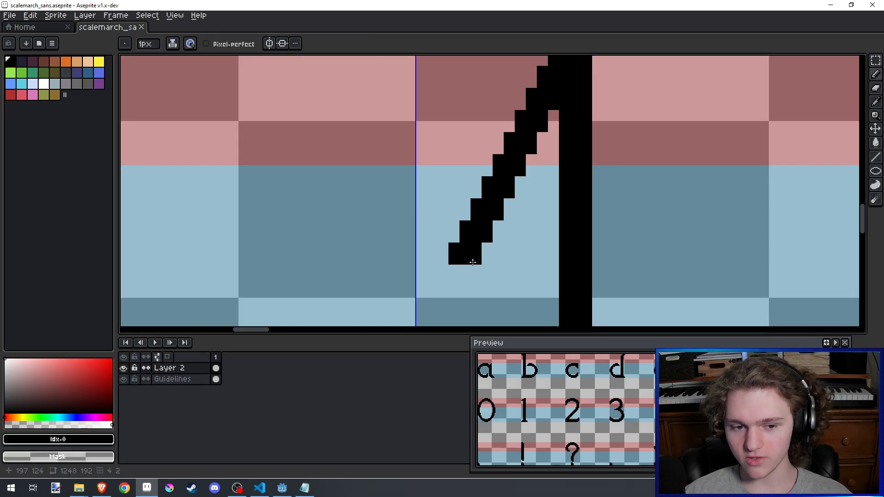
mouse_move(489, 260)
mouse_down()
mouse_move(561, 260)
mouse_move(483, 247)
mouse_move(560, 248)
mouse_up()
drag(510, 238, 546, 239)
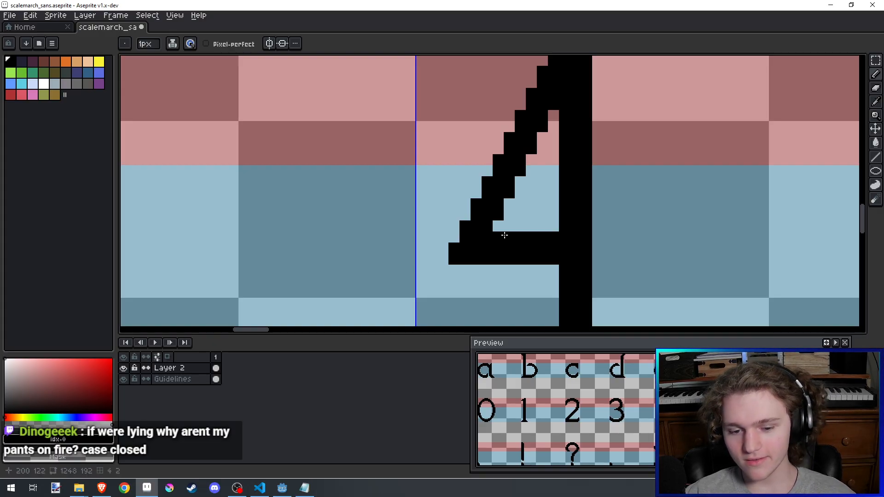
Step: Widen the 4's diagonal to four pixels by adding black pixels along its inner edge above the crossbar, and save
scroll(504, 259, down, 2)
scroll(504, 230, up, 2)
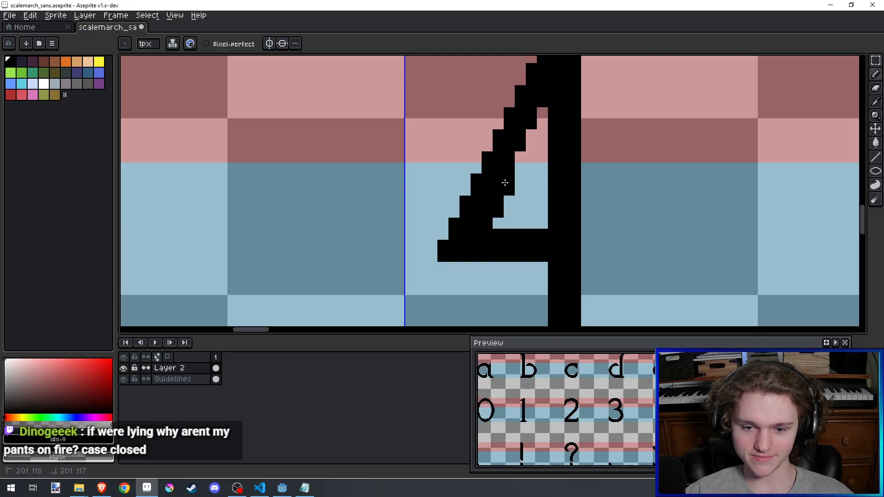
click(519, 169)
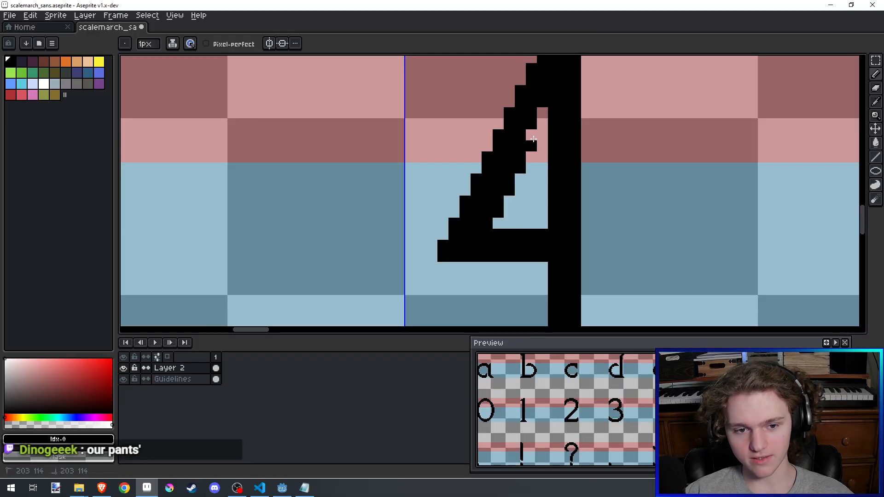
drag(536, 123, 537, 115)
scroll(537, 114, down, 3)
key(ctrl+s)
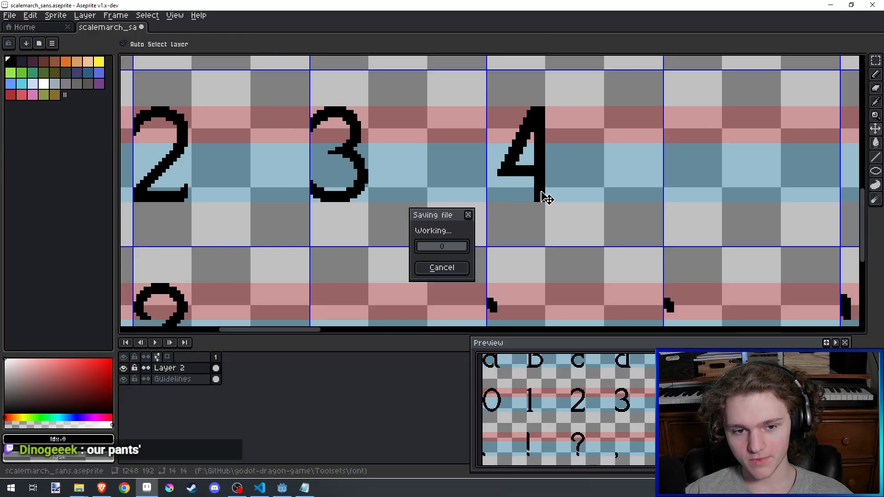
Step: Erase the upper corner pixel of each step along the outer edge of the 4's diagonal, and save the sprite
scroll(539, 219, up, 1)
scroll(539, 219, up, 3)
scroll(530, 198, down, 2)
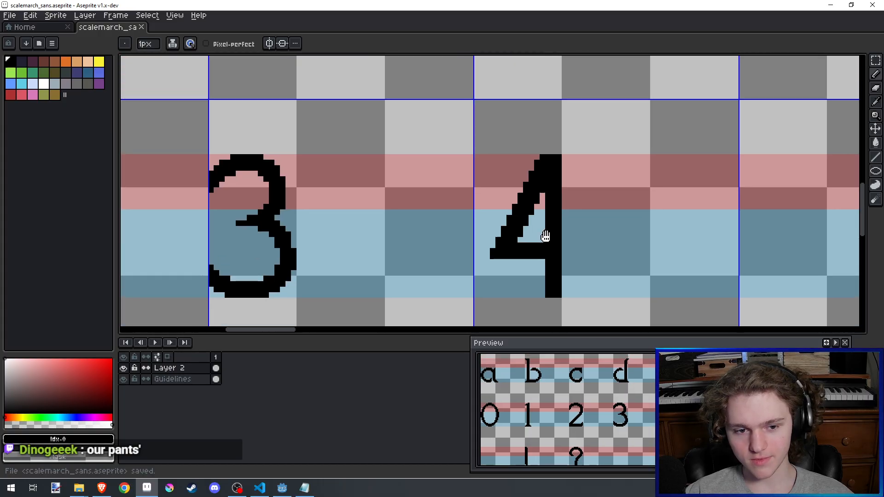
key(e)
scroll(556, 177, up, 2)
click(519, 174)
drag(503, 182, 556, 120)
click(563, 135)
click(552, 157)
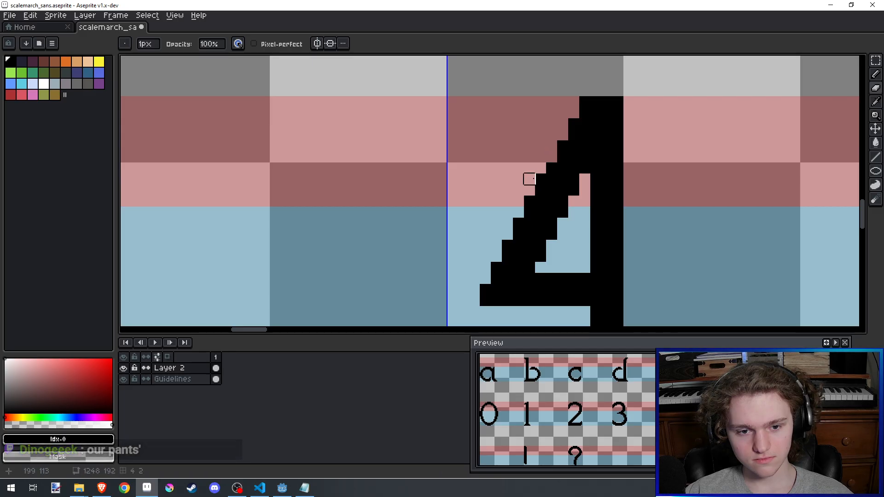
click(541, 179)
click(530, 201)
click(519, 224)
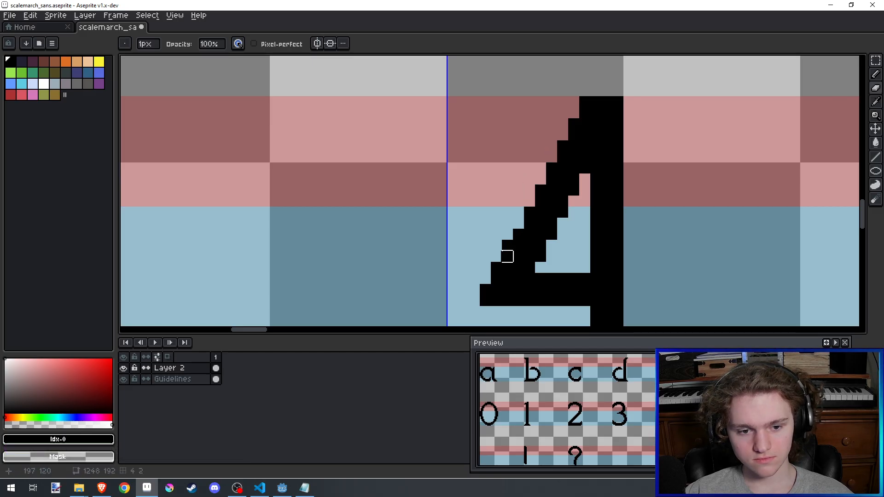
click(508, 246)
click(496, 268)
scroll(474, 245, down, 4)
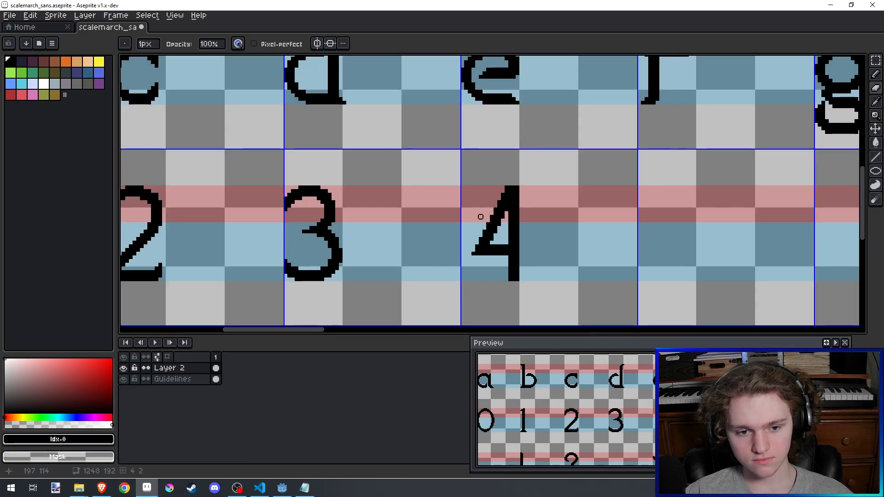
key(ctrl+s)
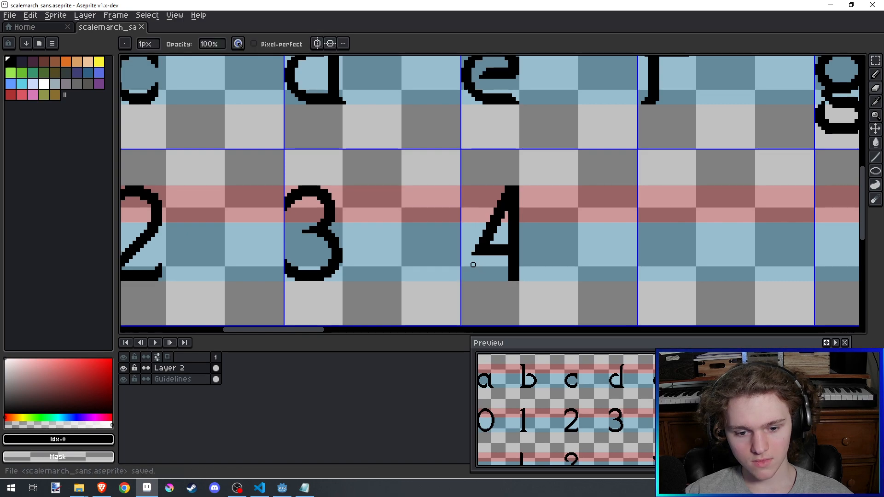
Step: Try erasing the upper-left corner pixel at the 4's apex, save, and undo the erasure
scroll(473, 265, down, 4)
scroll(475, 261, up, 4)
scroll(474, 261, up, 2)
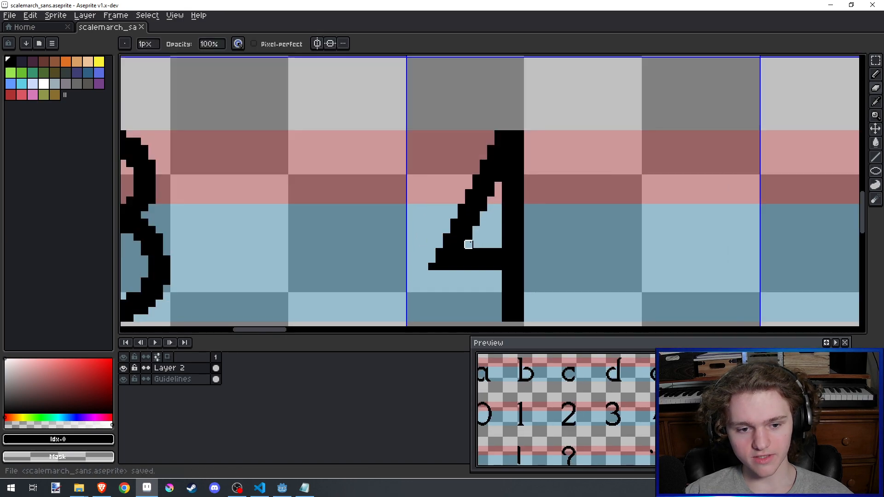
scroll(477, 249, down, 4)
scroll(480, 231, up, 3)
key(b)
key(e)
scroll(457, 220, up, 2)
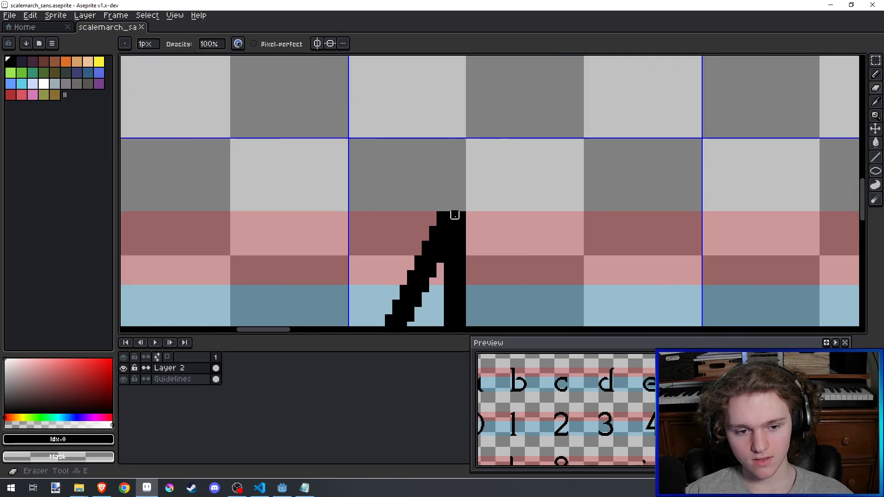
click(440, 215)
drag(477, 245, 526, 187)
scroll(526, 187, down, 2)
key(ctrl+s)
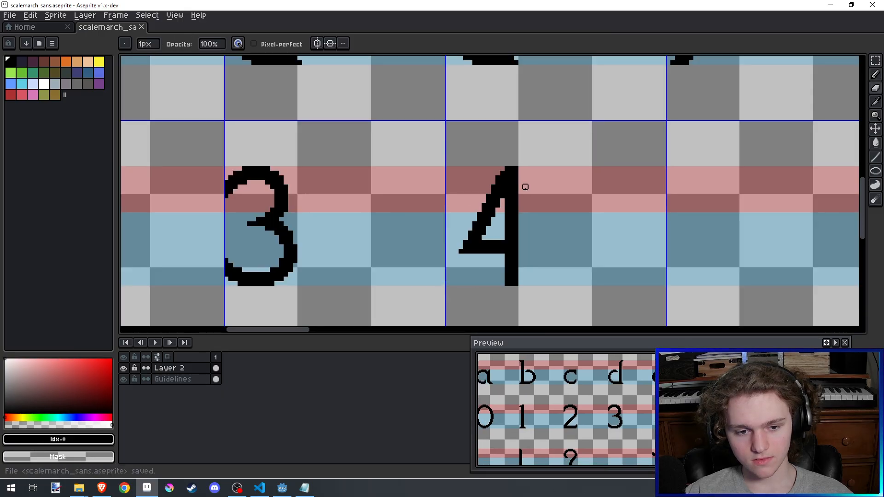
key(ctrl+z)
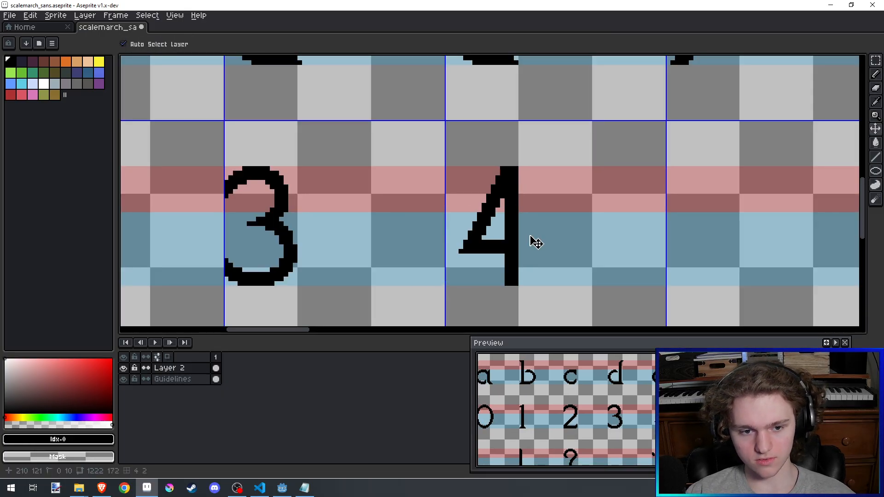
Step: Move the 4's crossbar down one pixel by adding a row beneath it and erasing its top row, and save
scroll(481, 248, up, 2)
key(b)
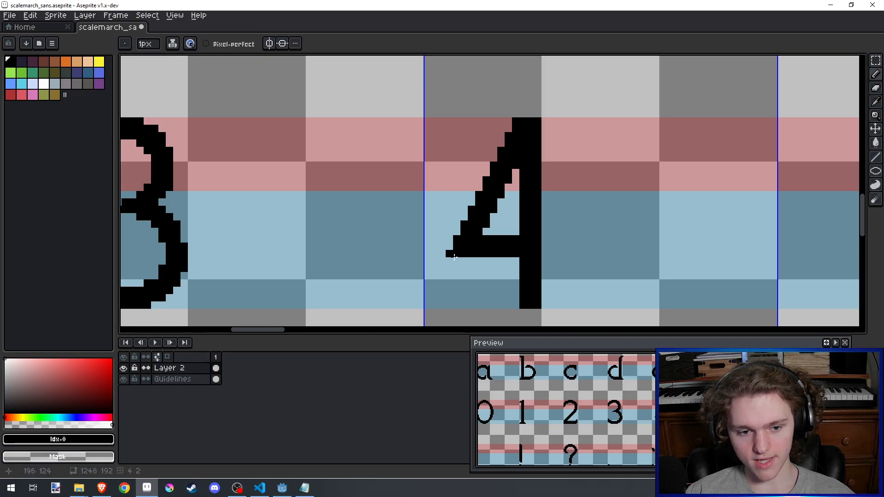
mouse_move(450, 261)
mouse_down()
mouse_move(517, 259)
mouse_move(514, 239)
mouse_up()
key(e)
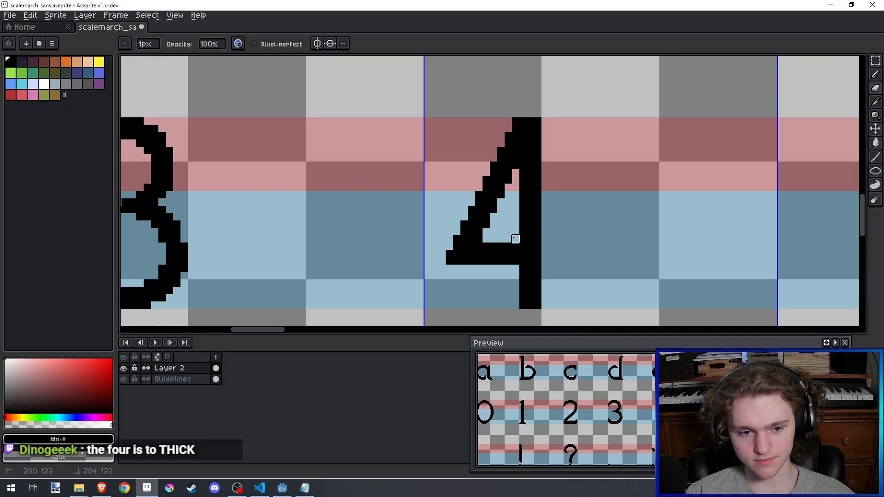
key(v)
key(ctrl+s)
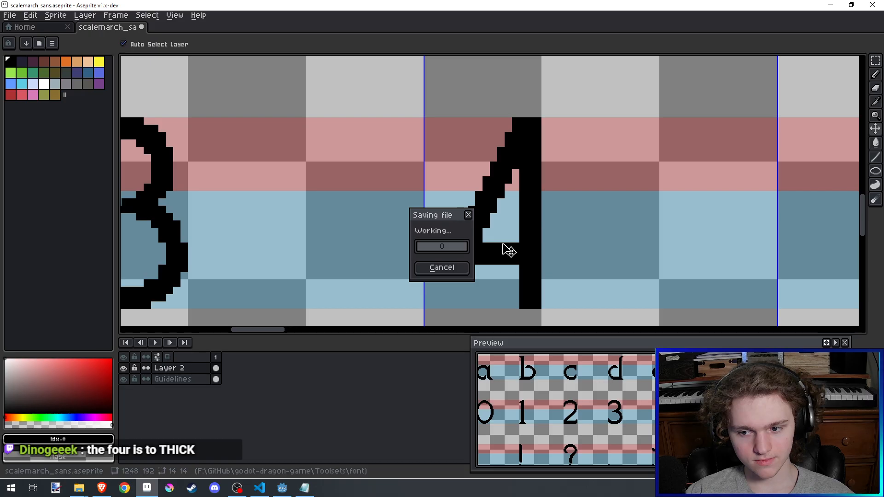
Step: Extend the 4's crossbar past the right side of its stem with a tip tapering over three pixels, and save
key(b)
scroll(534, 183, down, 5)
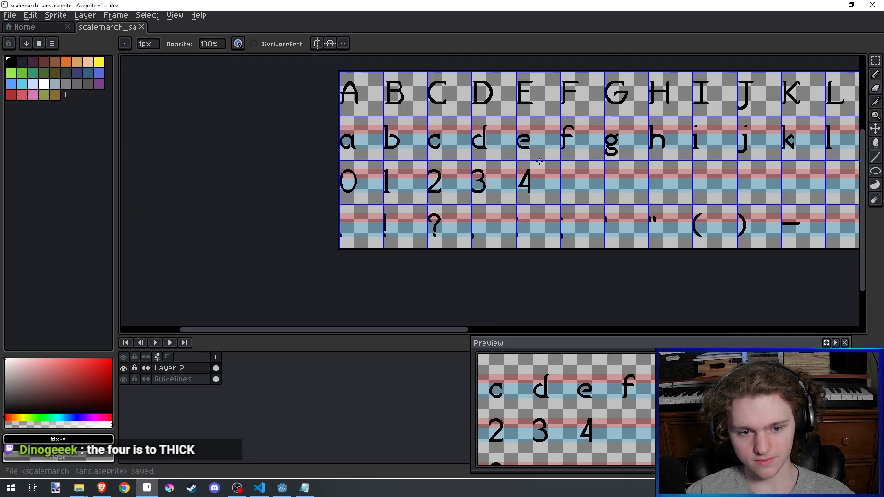
key(b)
scroll(537, 175, up, 5)
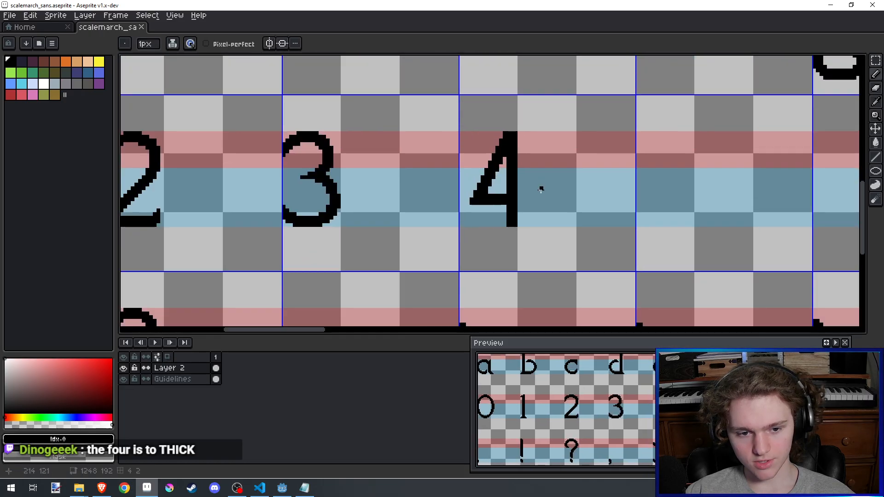
click(509, 194)
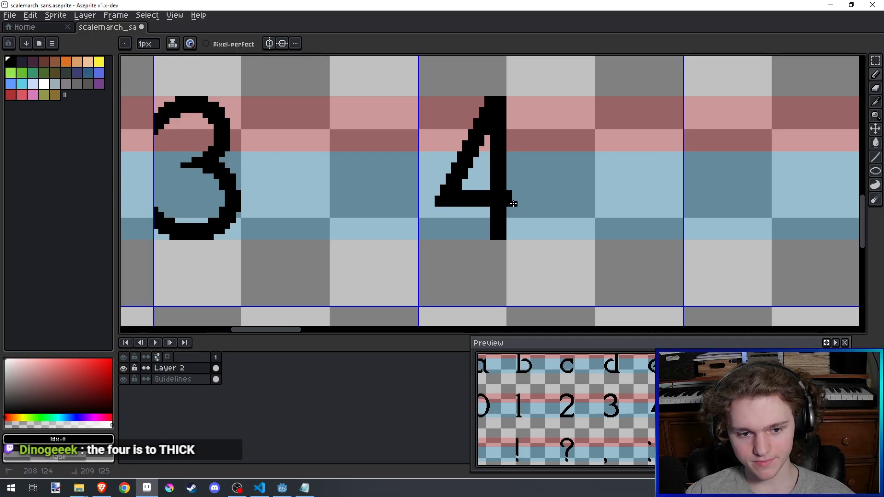
key(ctrl+s)
scroll(552, 178, down, 2)
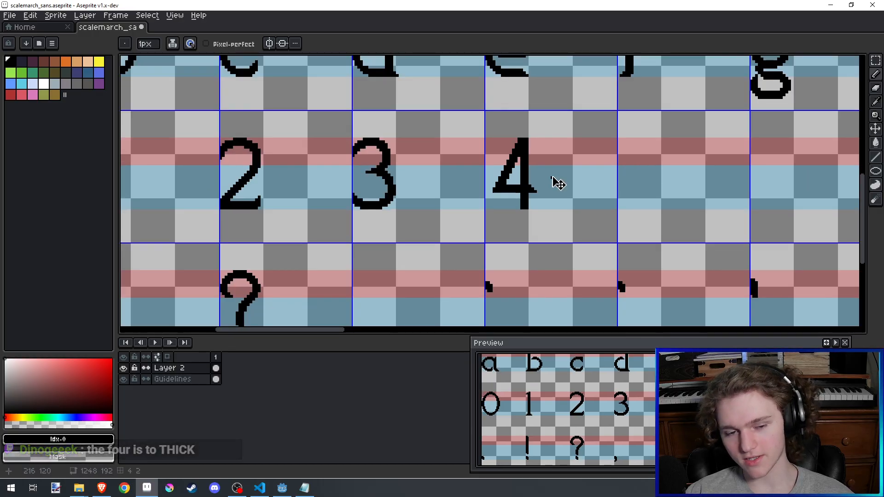
scroll(547, 170, up, 2)
scroll(521, 182, down, 5)
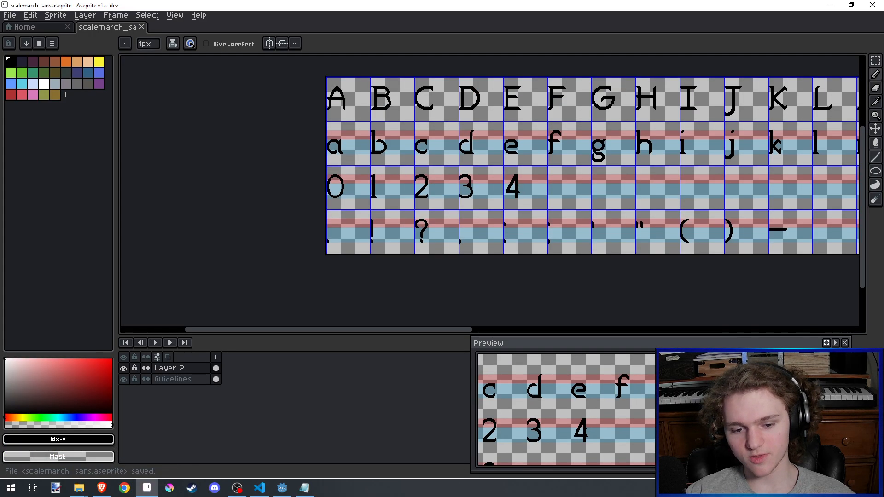
scroll(521, 182, up, 4)
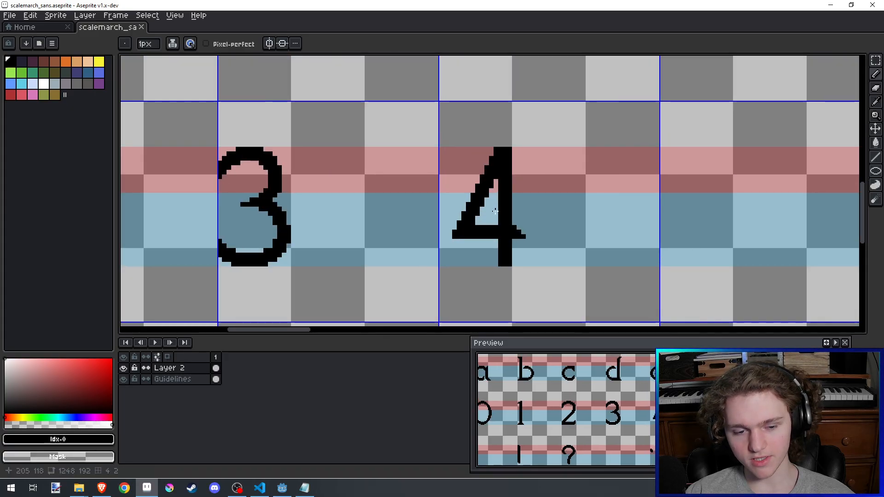
Step: Try tapering the foot of the 4's stem by erasing pixels along its lower end
key(e)
drag(506, 266, 514, 259)
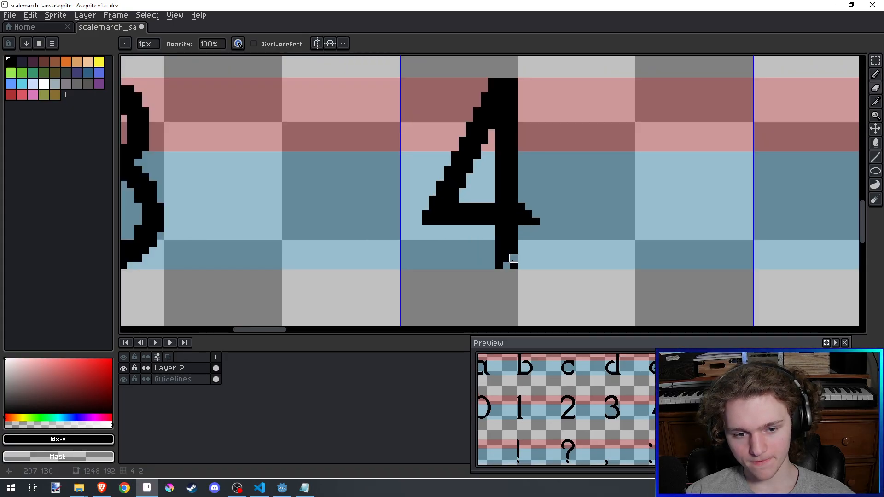
scroll(536, 220, down, 3)
scroll(535, 189, up, 4)
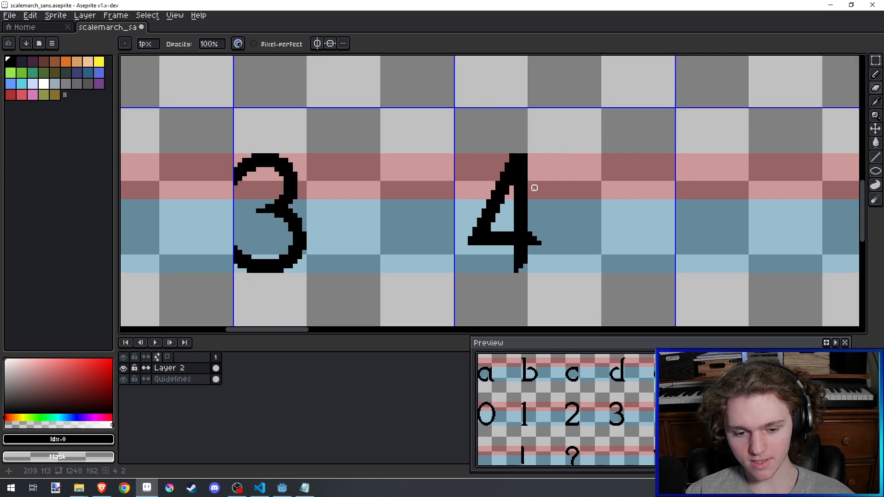
key(ctrl+s)
Step: Select the whole 4, move it three pixels left against its cell's left edge, and deselect it
click(876, 66)
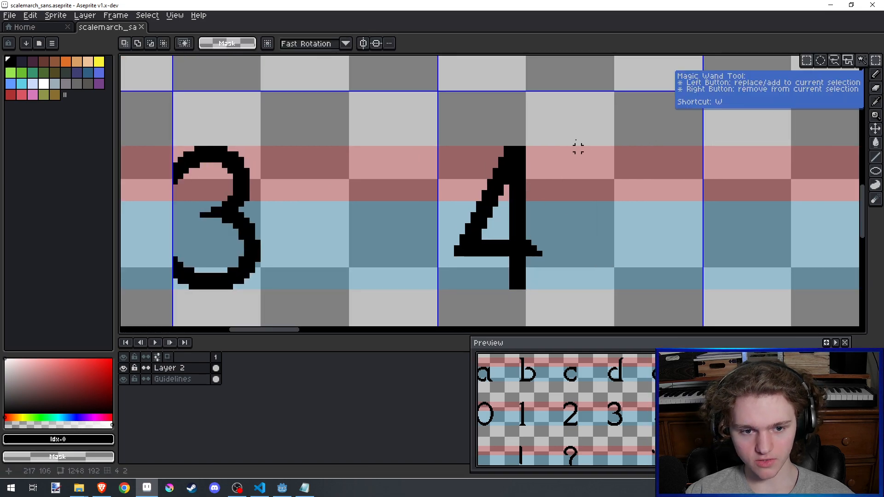
drag(574, 128, 438, 302)
drag(490, 260, 477, 267)
key(Return)
key(ctrl+d)
Step: Try erasing the corner pixels at the 4's apex to round it, and undo the erasure
key(e)
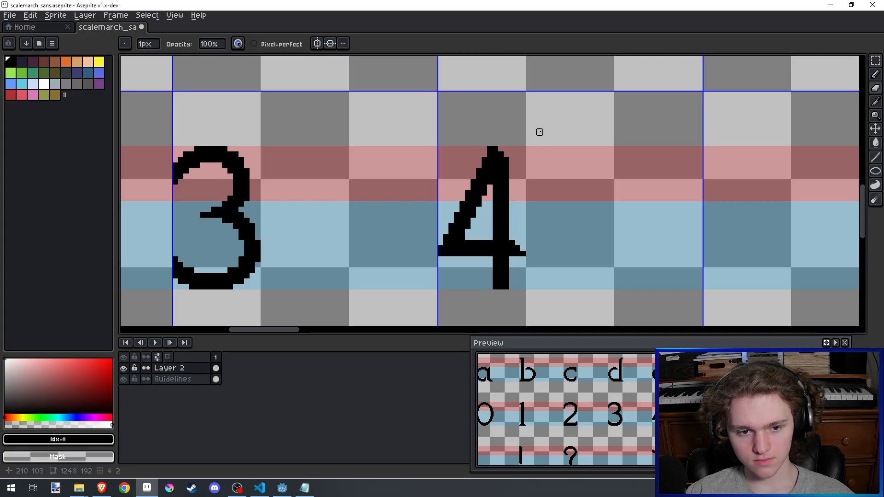
key(ctrl+z)
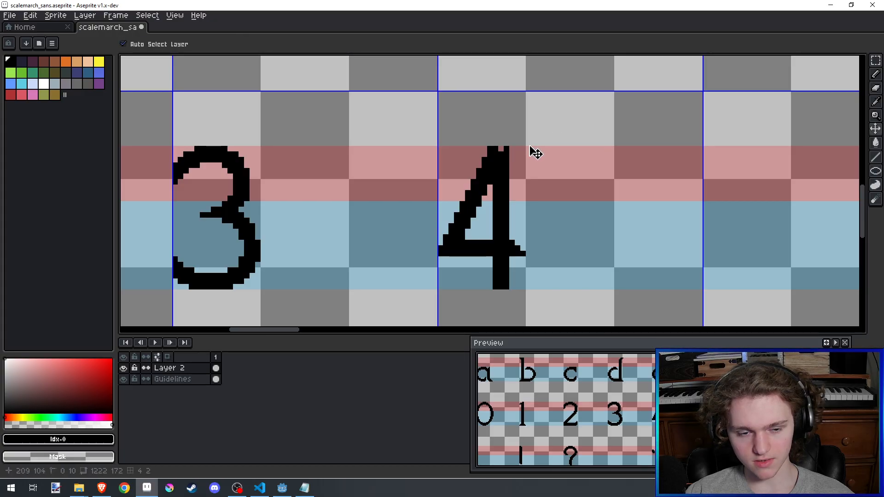
scroll(490, 285, down, 3)
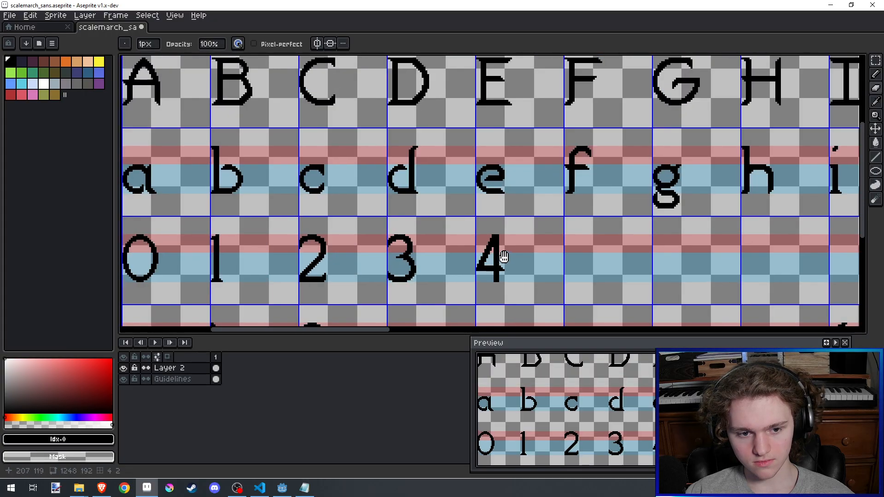
Step: Lengthen each row of the 4's tapered crossbar tip by one pixel to the right, and save the sprite
key(ctrl+s)
scroll(506, 243, up, 4)
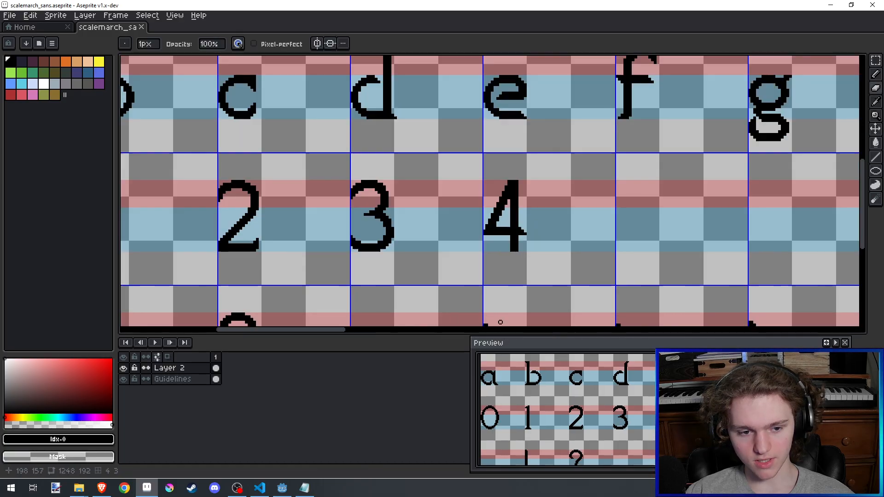
key(b)
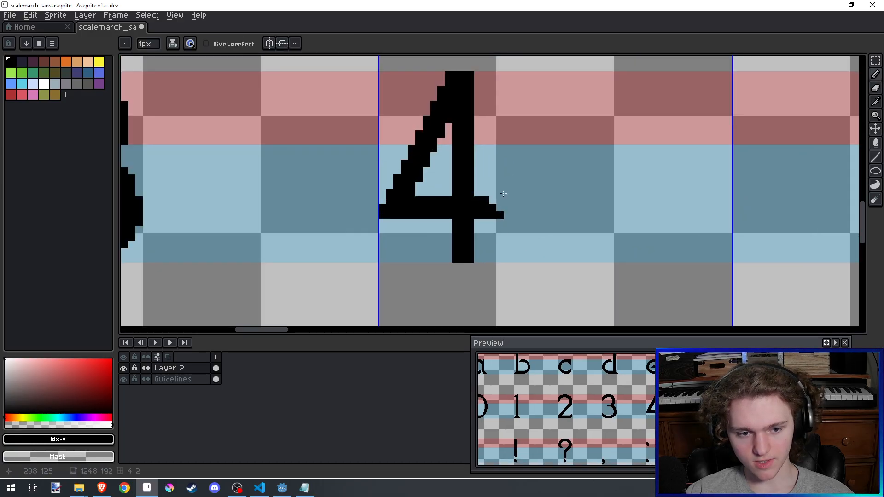
scroll(511, 176, down, 8)
scroll(516, 167, up, 4)
drag(484, 188, 561, 160)
key(ctrl+s)
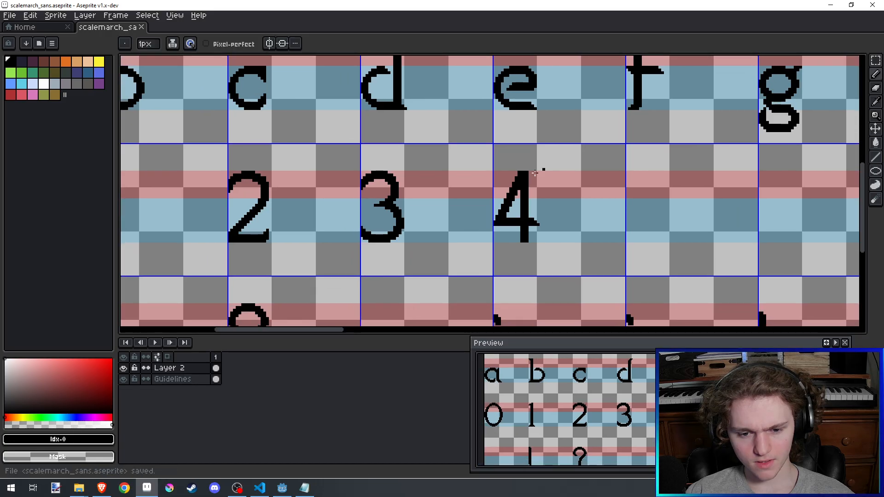
Step: Examine the 4 beside the neighbouring digits and letters, both close up and across the whole sheet
scroll(535, 173, down, 1)
scroll(548, 175, up, 1)
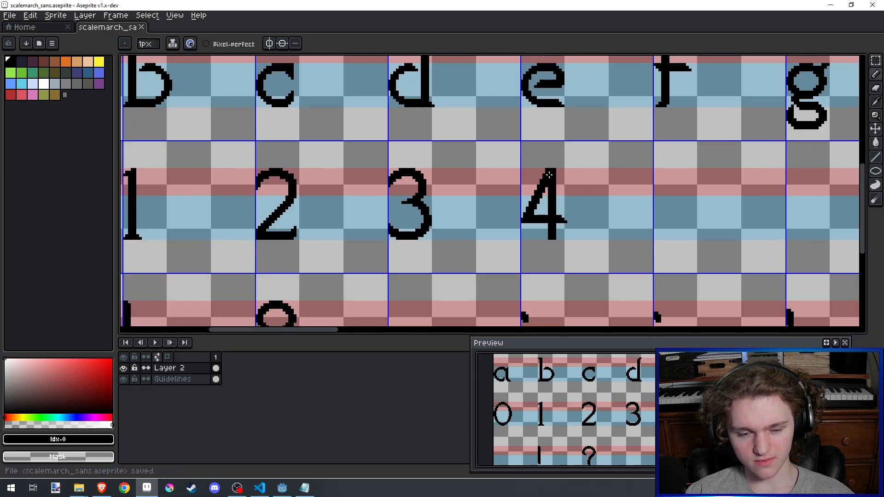
scroll(549, 175, down, 3)
key(ctrl+s)
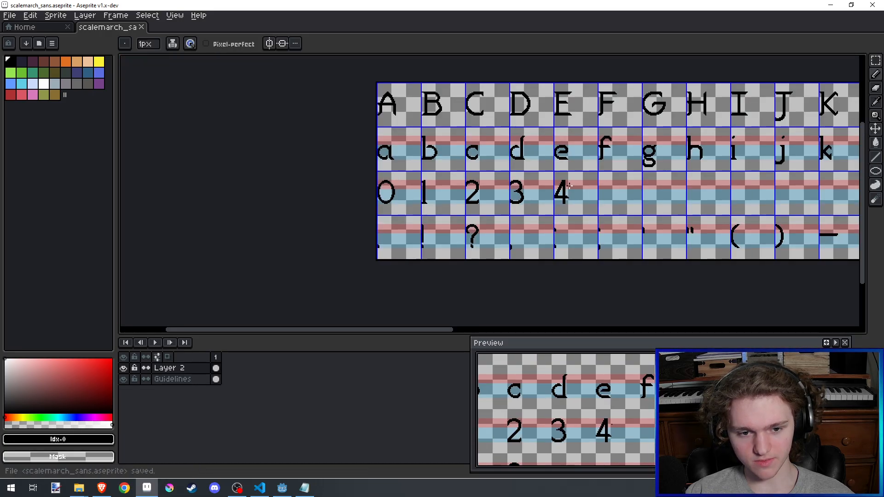
scroll(569, 185, up, 4)
scroll(593, 187, right, 1)
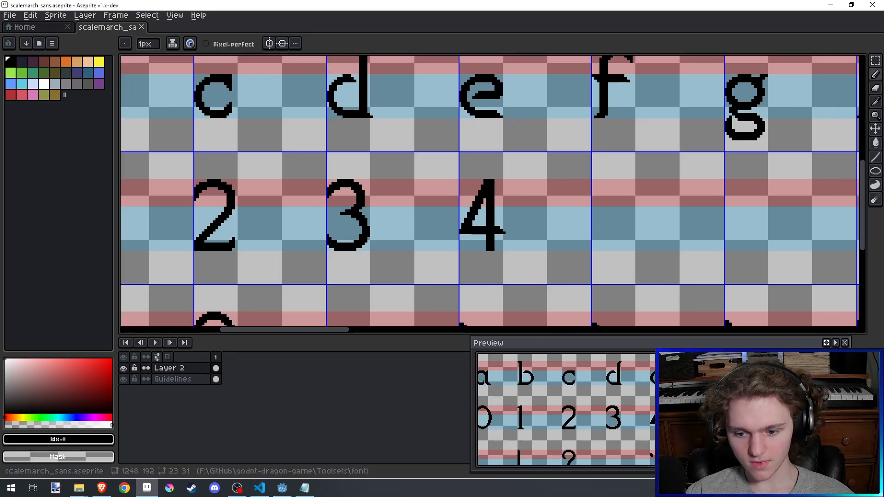
key(alt+Tab)
key(alt+Tab)
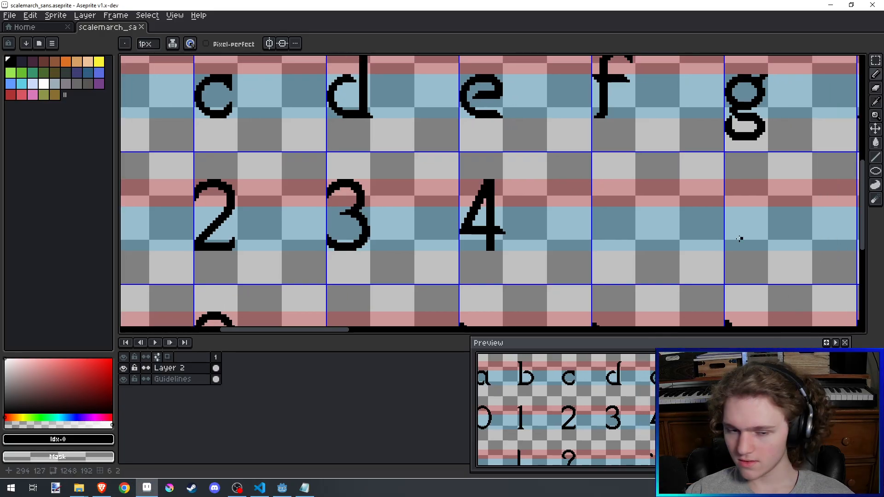
Step: Try drawing a short top bar for the 5 in the cell after the 4, and undo it
drag(643, 225, 494, 245)
scroll(525, 209, up, 2)
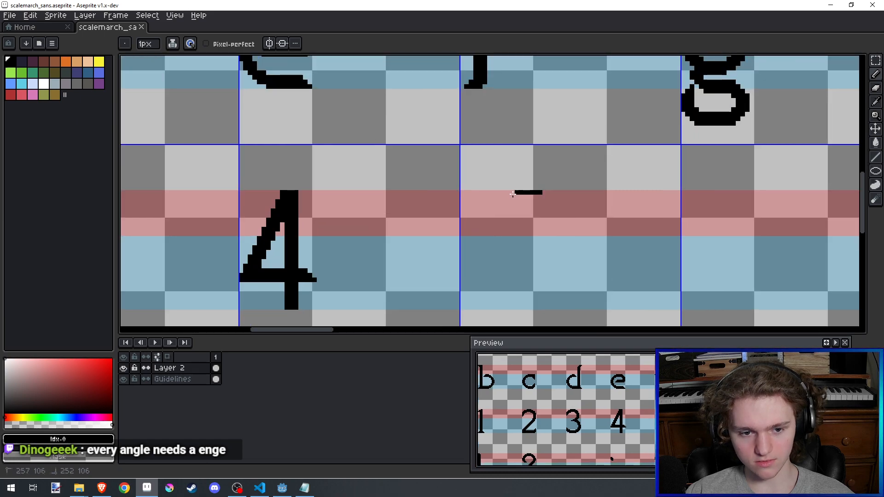
drag(495, 194, 538, 193)
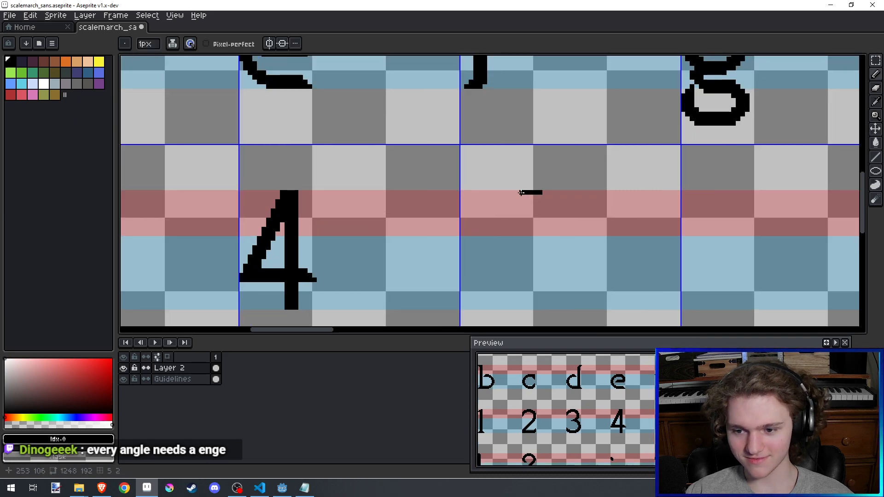
key(ctrl+z)
key(ctrl+s)
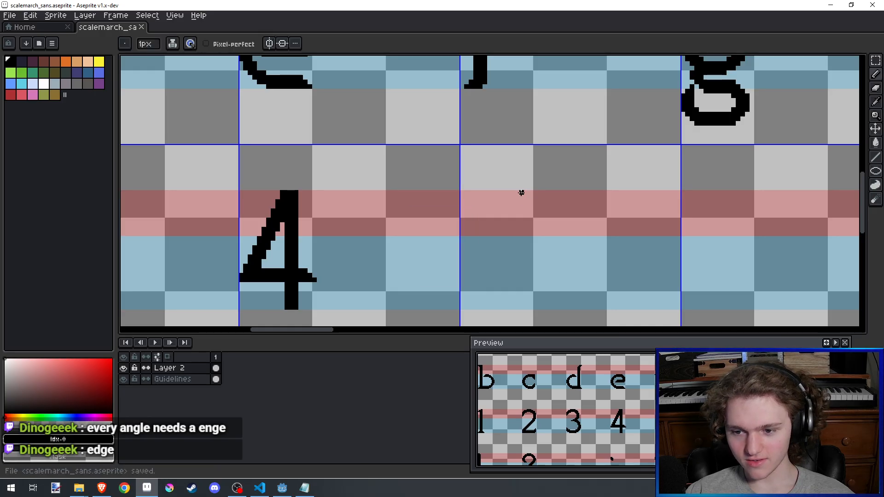
Step: Draw the 5's top bar as a 15-pixel horizontal line at cap height, trimming its excess left-end pixels
mouse_move(542, 198)
mouse_down()
mouse_move(559, 202)
mouse_move(505, 198)
mouse_move(520, 199)
mouse_up()
key(v)
key(ctrl+z)
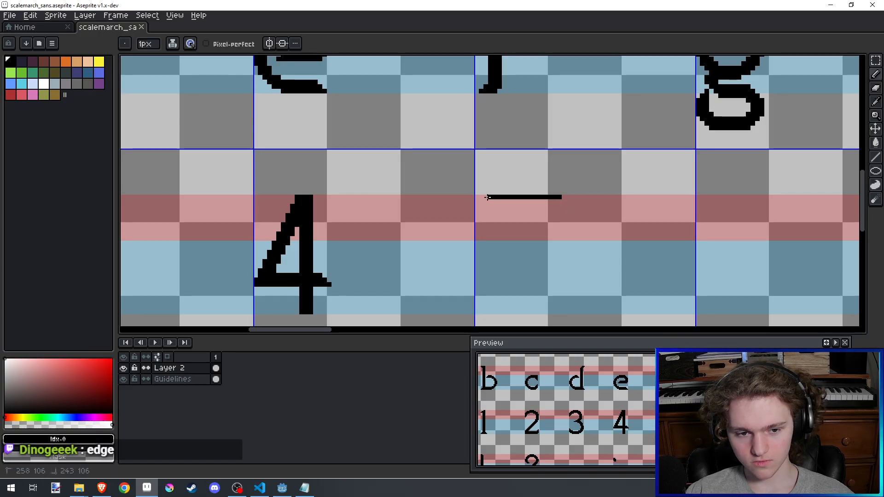
right_click(486, 197)
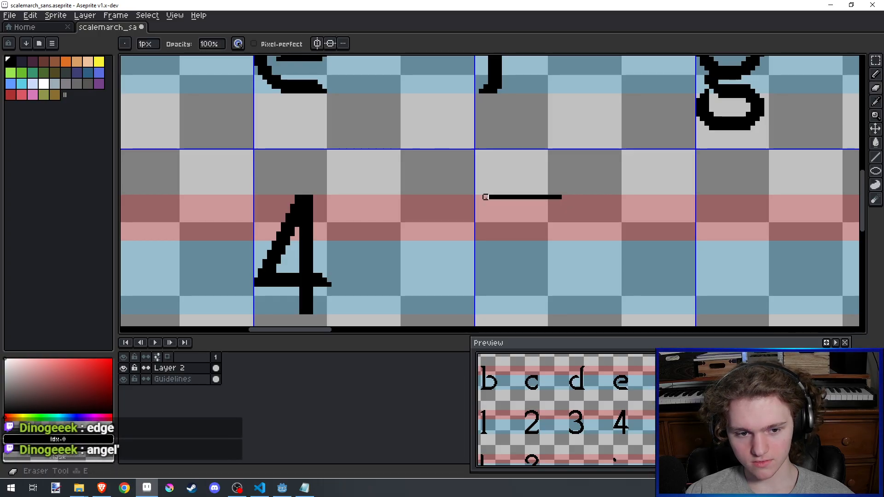
right_click(491, 198)
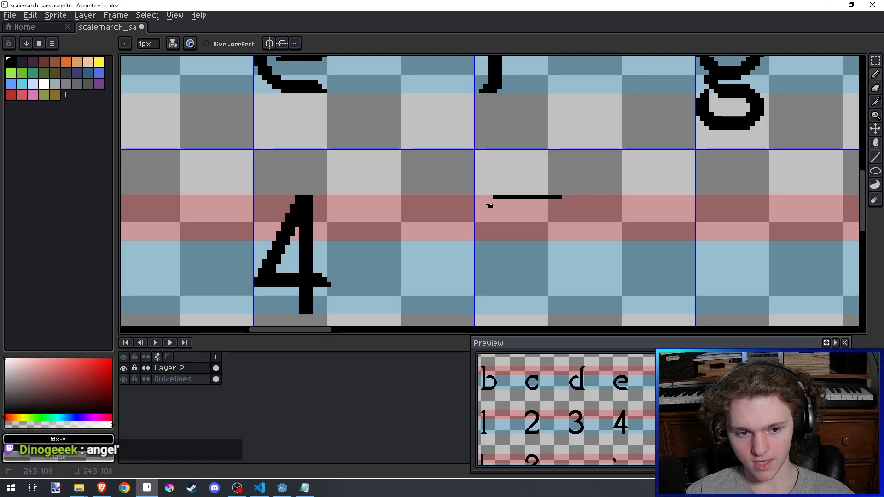
Step: Draw the 5's diagonal from the top bar's left end to the cell's left edge, redrawing it in steeper two-pixel steps
drag(489, 204, 477, 215)
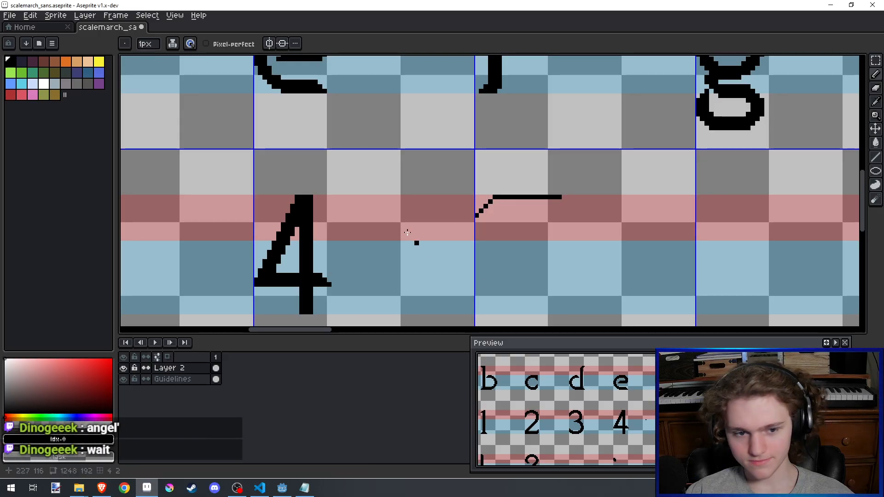
key(e)
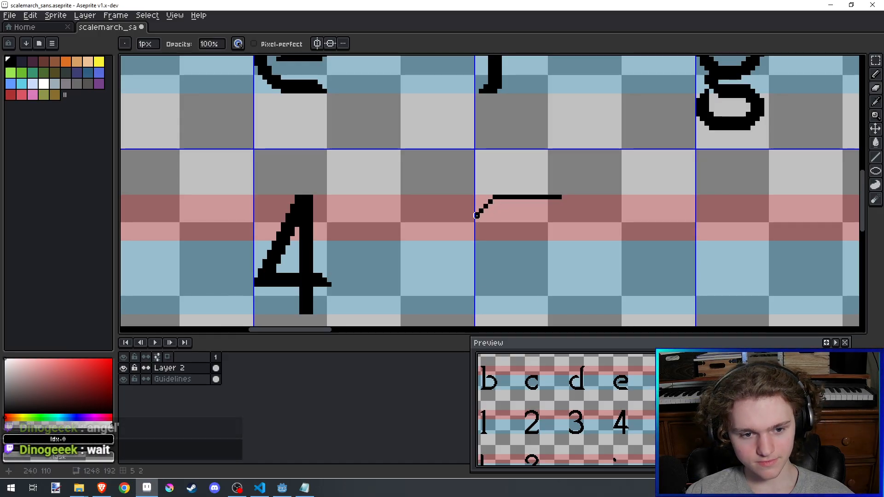
drag(476, 216, 487, 207)
key(b)
click(490, 206)
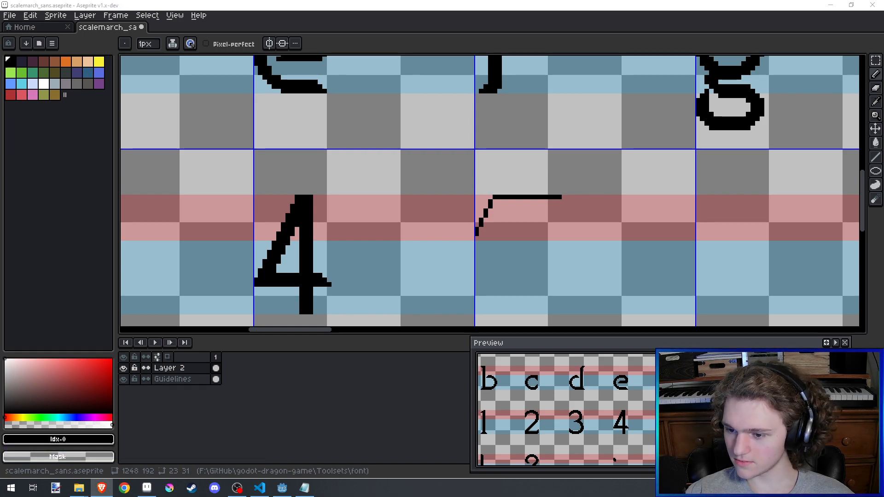
Step: Outline the 5's bowl with an inner and an outer curve from the diagonal's foot around to the cell's lower-left edge
mouse_move(499, 239)
mouse_down()
mouse_move(497, 217)
mouse_move(481, 216)
mouse_up()
key(ctrl+z)
key(ctrl+z)
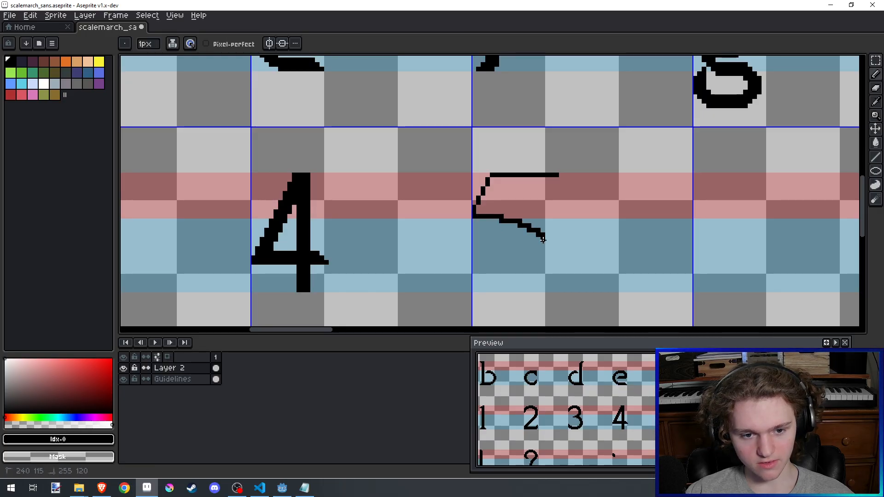
mouse_move(547, 252)
mouse_down()
mouse_move(503, 280)
mouse_move(476, 281)
mouse_up()
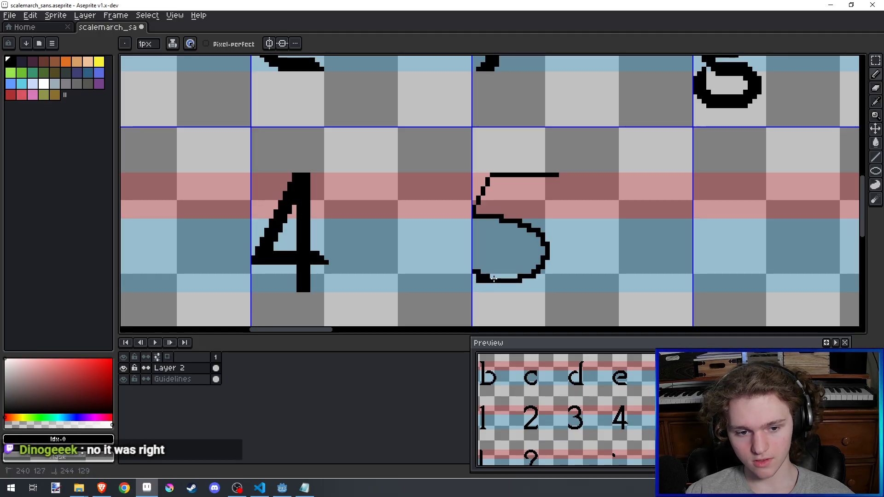
click(474, 280)
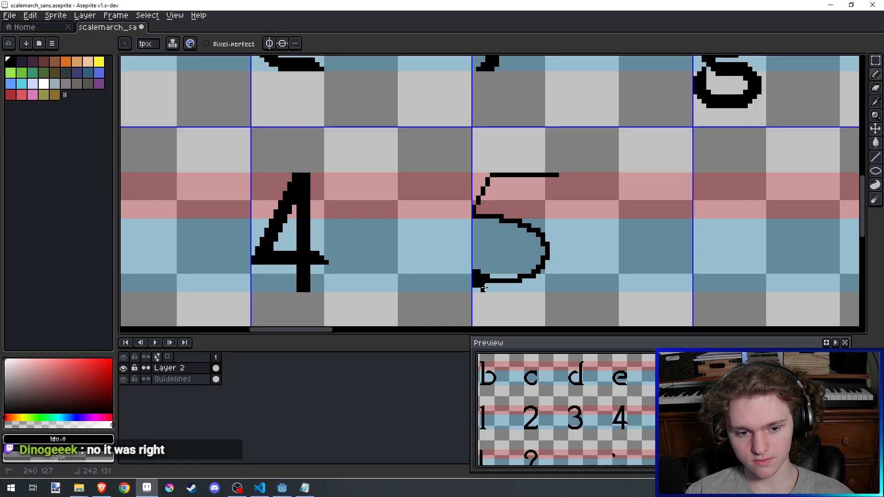
mouse_move(506, 291)
mouse_down()
mouse_move(548, 276)
mouse_move(561, 247)
mouse_move(551, 224)
mouse_move(513, 209)
mouse_up()
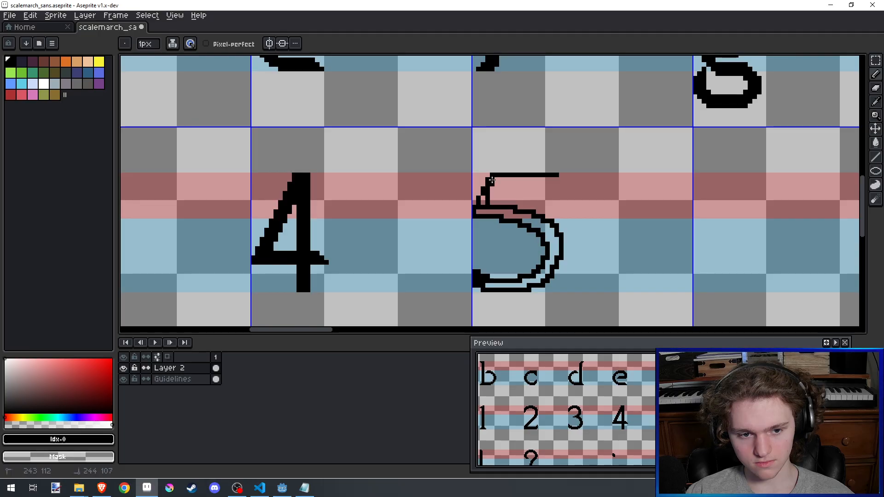
Step: Thicken the 5's top bar to three pixels and fill the space between the bowl's outlines with black
drag(491, 194, 555, 179)
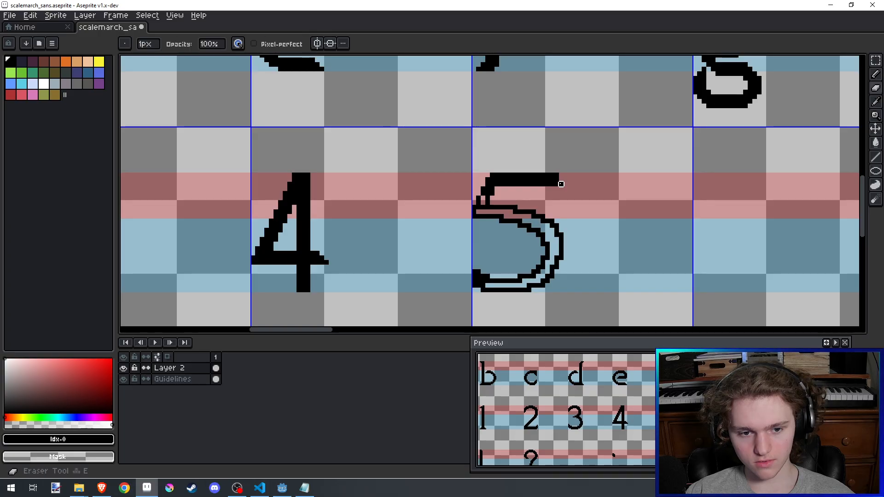
key(b)
scroll(530, 216, down, 3)
scroll(525, 218, up, 4)
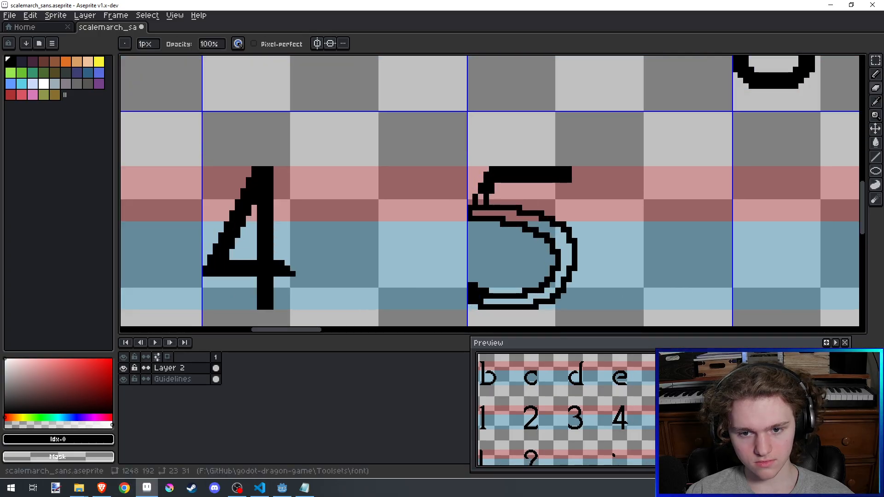
click(876, 144)
click(507, 218)
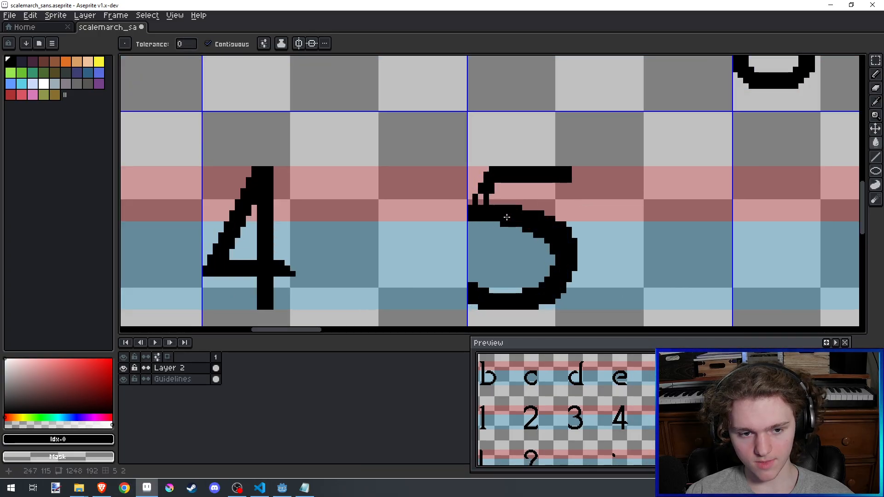
Step: Save the font sheet with the filled 5
scroll(481, 199, down, 4)
scroll(521, 224, up, 2)
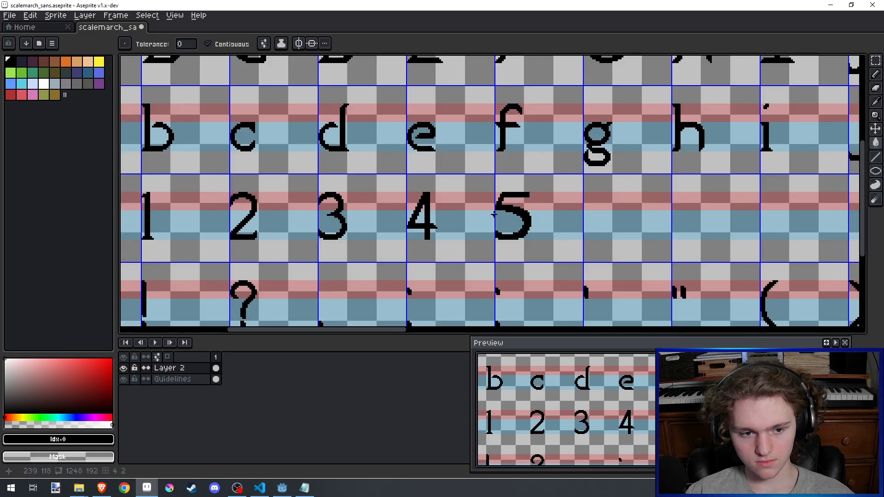
key(ctrl+s)
scroll(521, 224, up, 4)
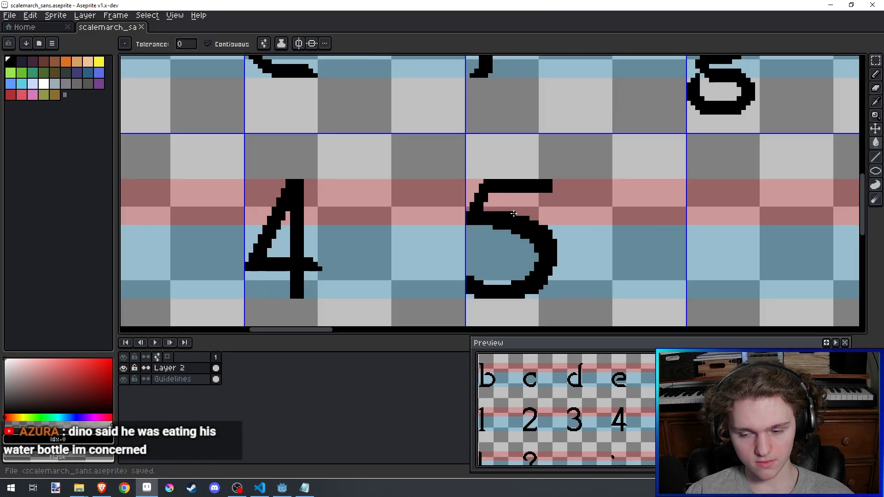
Step: Trim the outer right side of the 5's bowl by one pixel, in line with the top bar's end, and save the file
key(e)
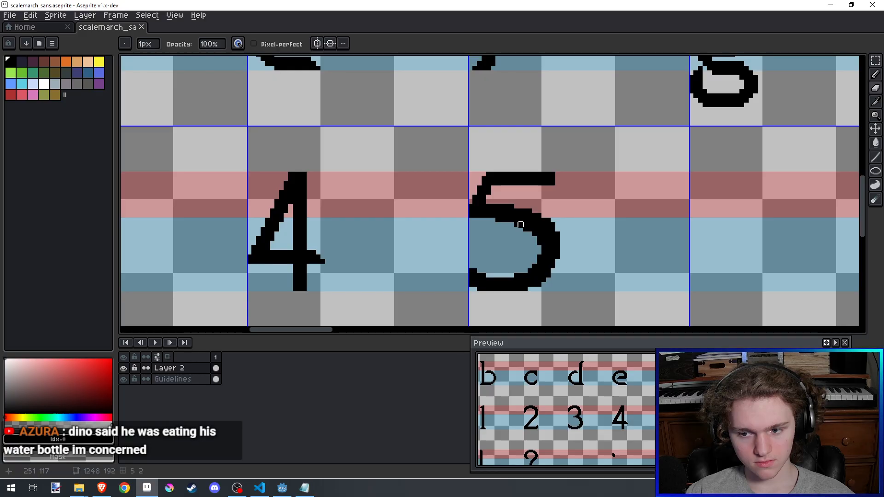
drag(524, 238, 531, 224)
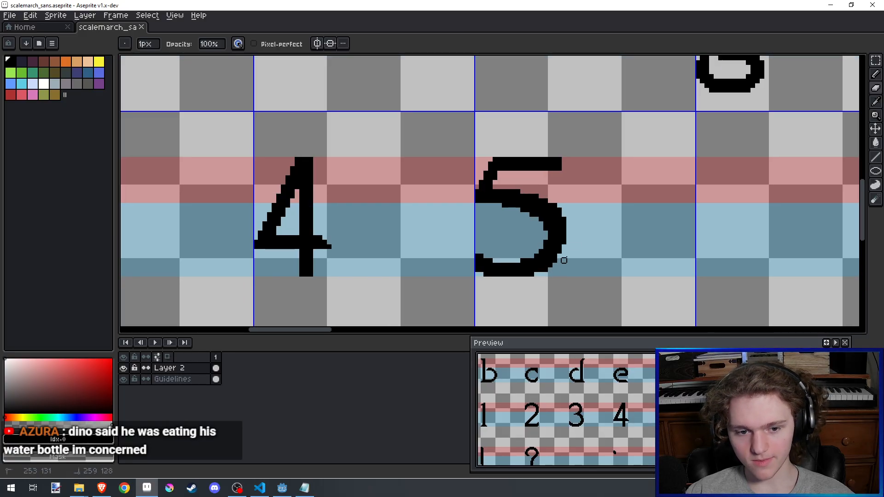
drag(564, 260, 564, 224)
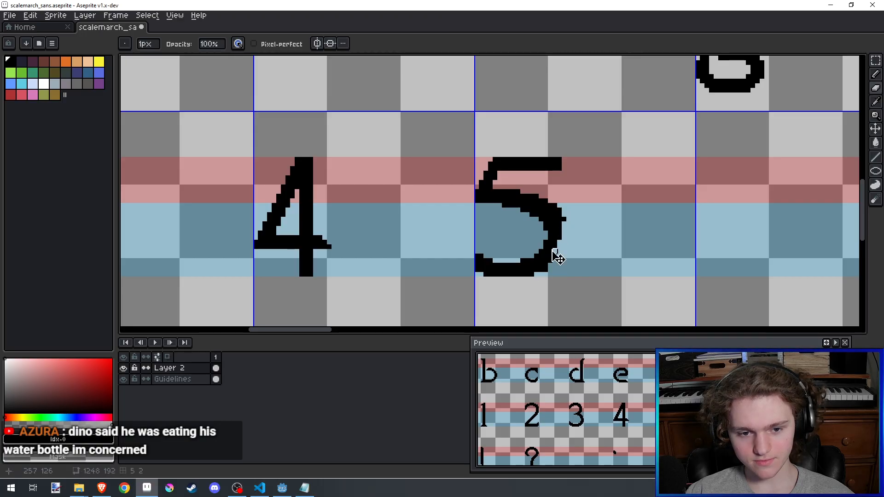
key(ctrl+z)
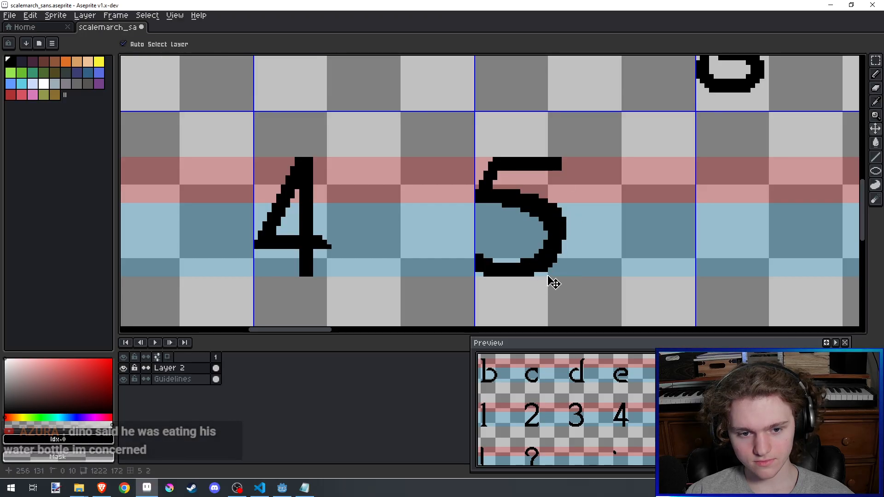
mouse_move(551, 270)
mouse_down()
mouse_move(560, 226)
mouse_move(551, 196)
mouse_up()
key(ctrl+z)
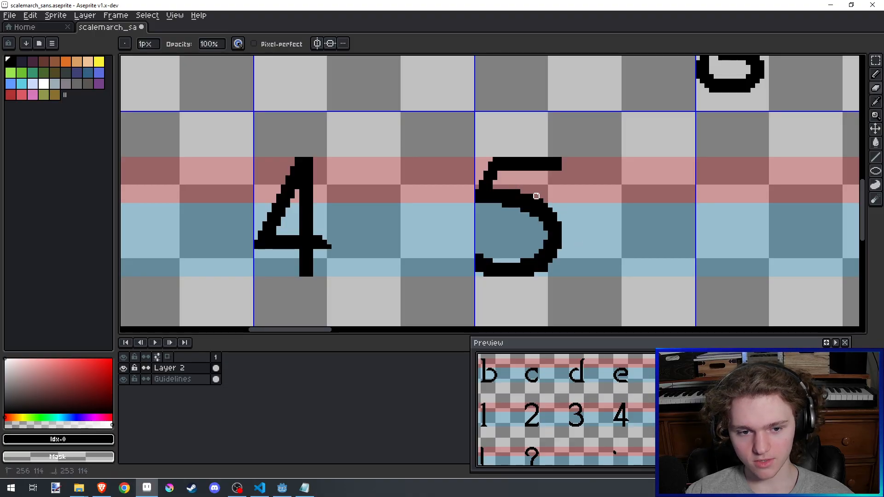
key(b)
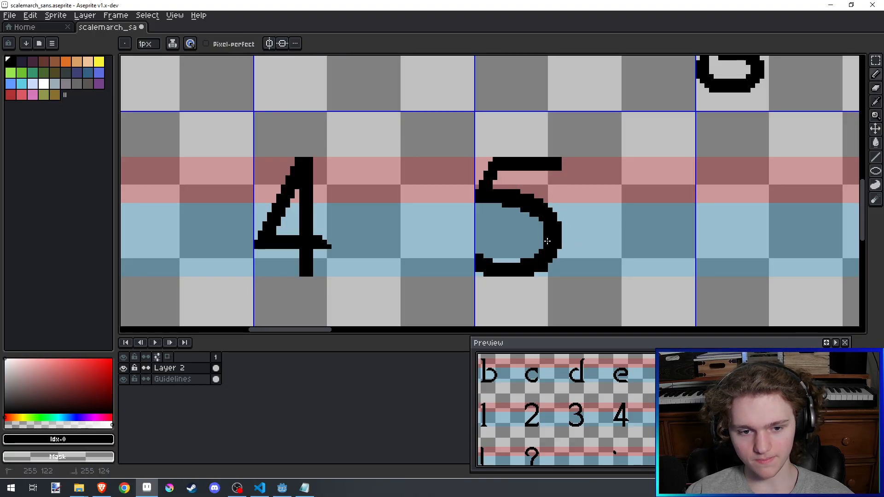
scroll(542, 245, up, 1)
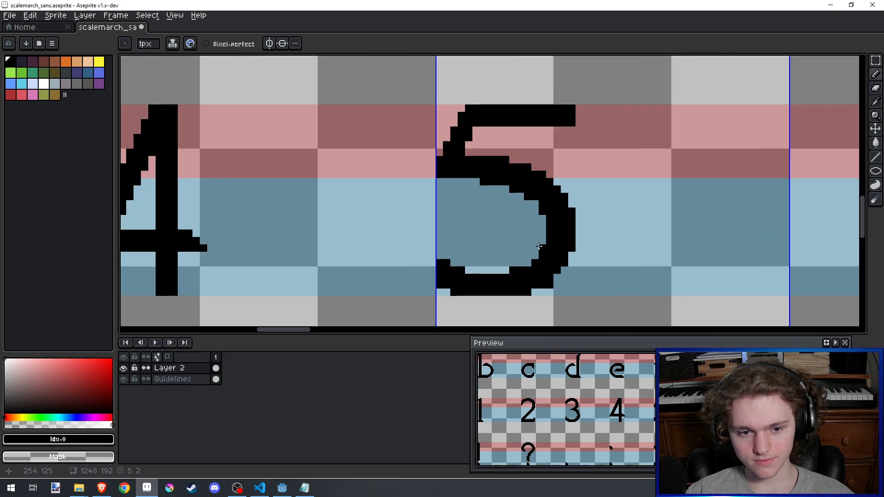
scroll(548, 246, down, 2)
key(ctrl+s)
drag(554, 248, 573, 278)
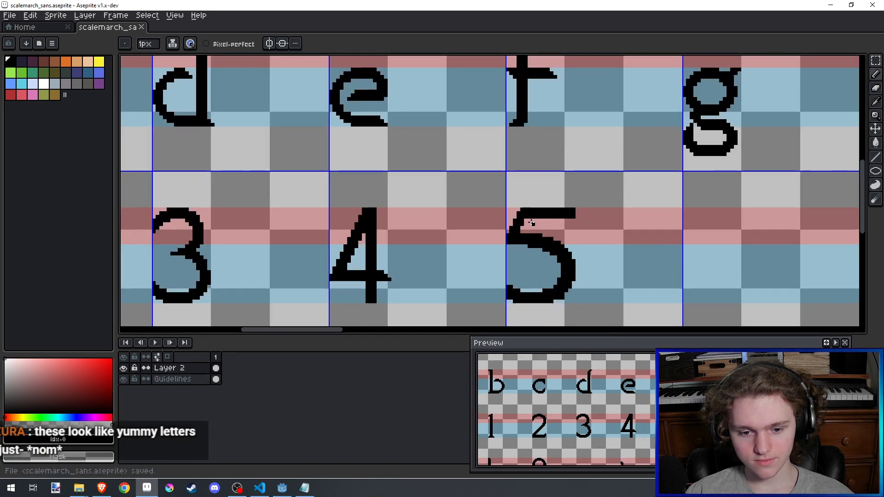
Step: Erase excess pixels along the upper edge of the 5's bowl to form a stepped slope, and save the file
scroll(534, 223, up, 1)
key(e)
drag(531, 227, 492, 170)
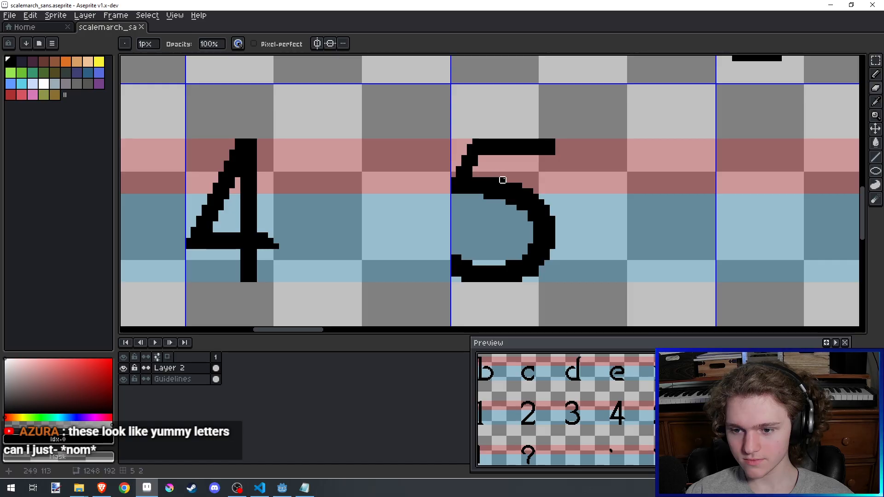
key(ctrl+s)
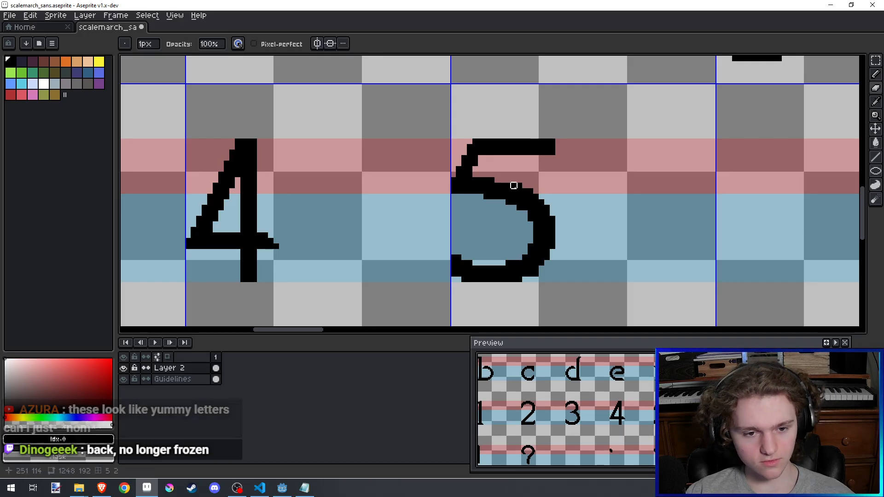
drag(514, 185, 519, 185)
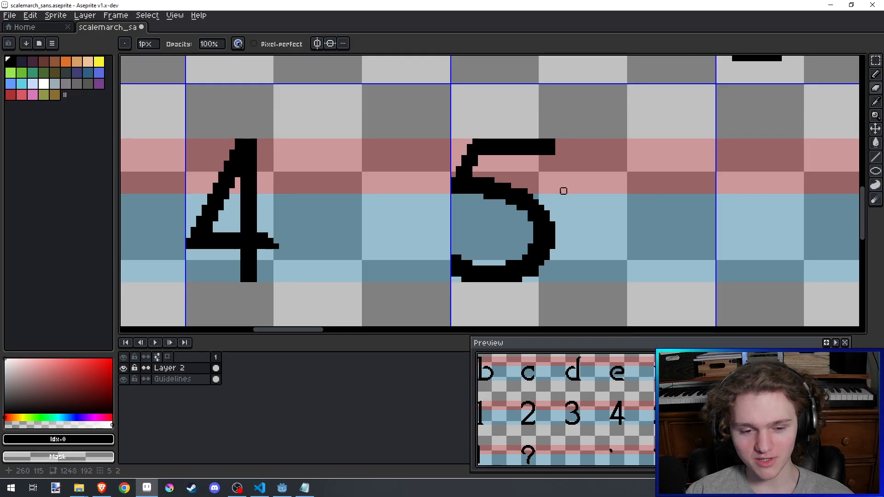
key(b)
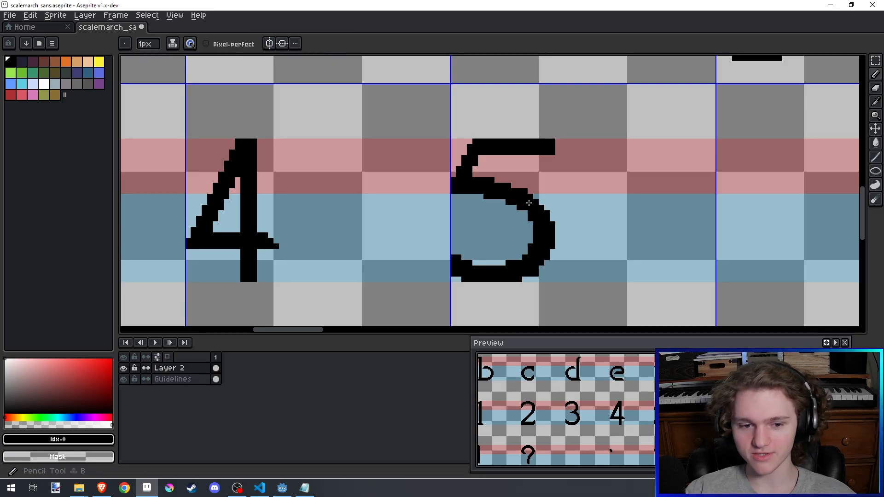
scroll(591, 220, down, 1)
key(ctrl+s)
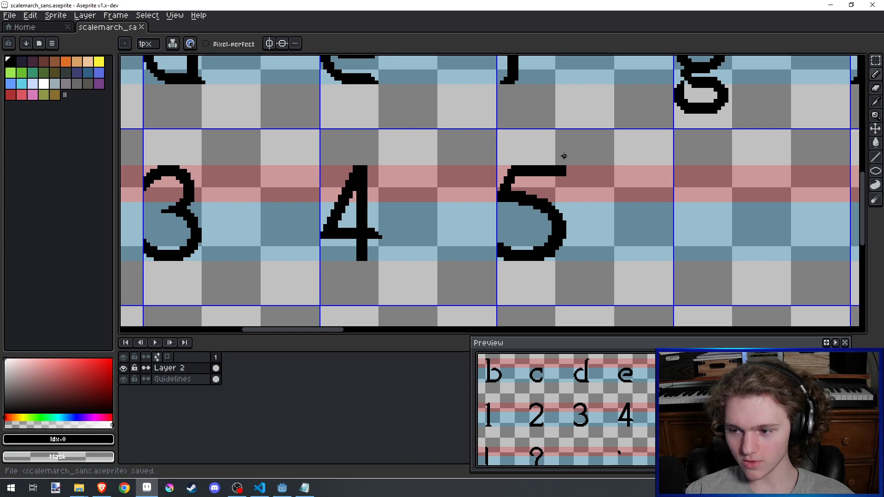
Step: Measure the width and height of the 5 with a rectangular selection around the whole glyph
scroll(565, 145, up, 2)
click(877, 61)
drag(517, 208, 567, 137)
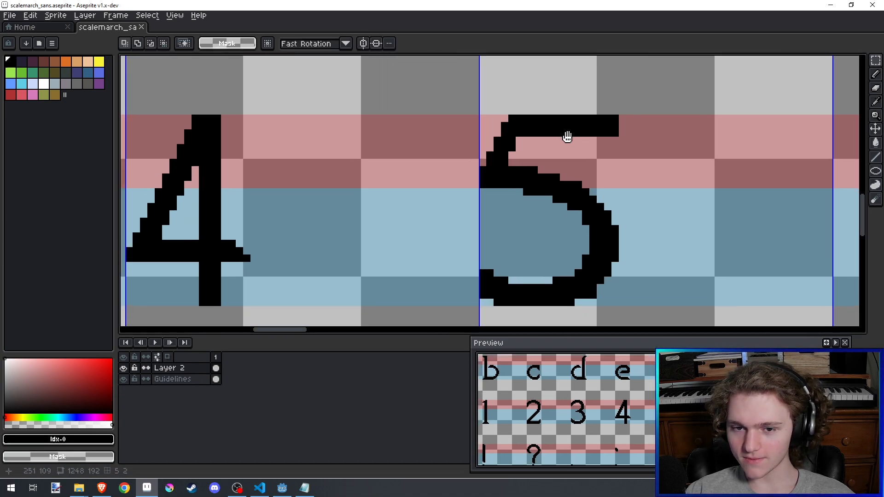
scroll(568, 137, down, 1)
scroll(569, 171, up, 1)
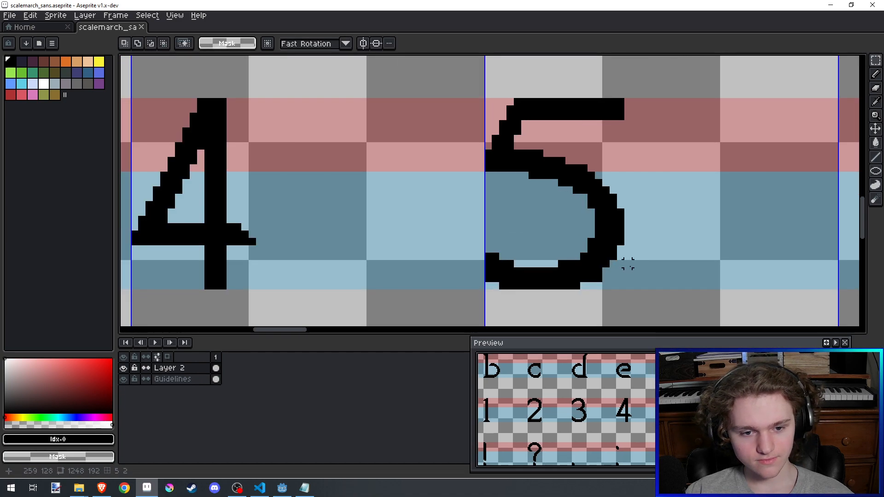
drag(628, 264, 449, 155)
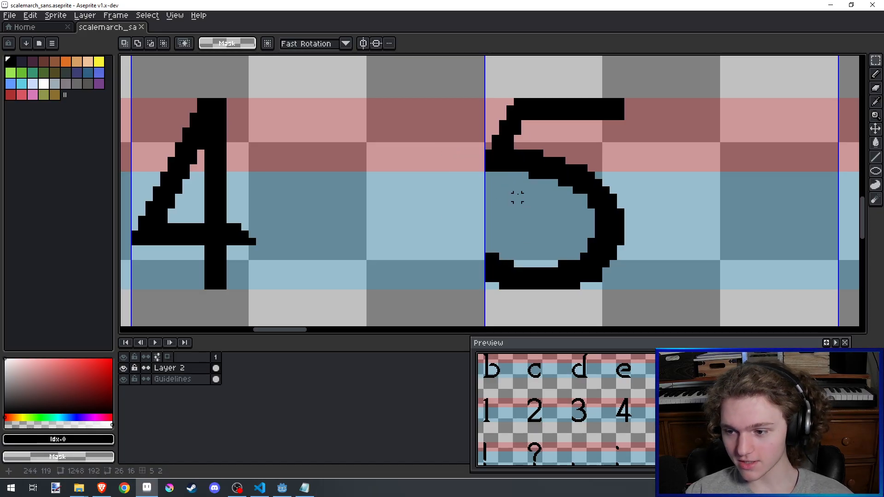
drag(599, 191, 575, 203)
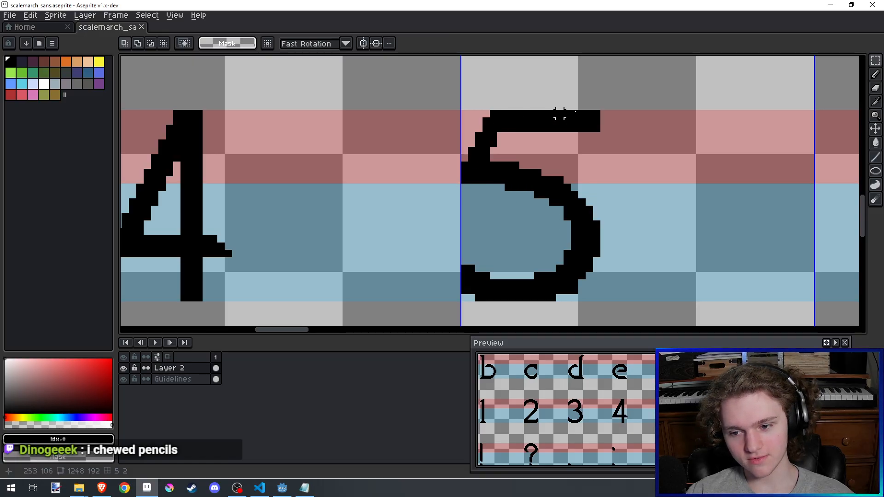
drag(596, 114, 462, 302)
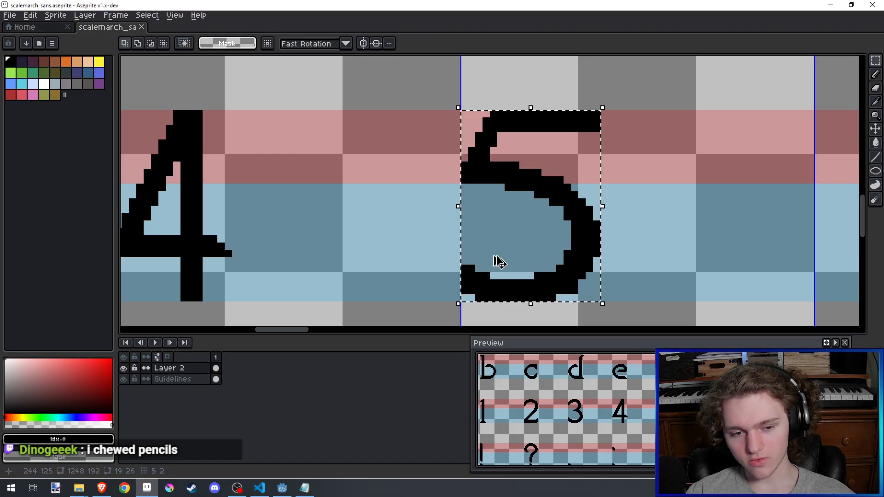
click(496, 258)
Step: Flatten the bowl's upper stroke and lower it by one pixel where it meets the 5's diagonal, and save the file
key(e)
click(494, 165)
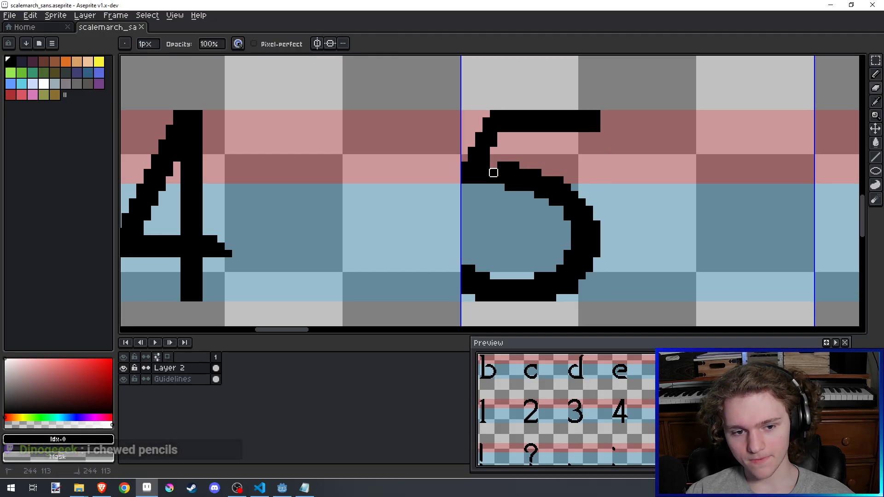
click(486, 165)
key(b)
mouse_move(488, 182)
mouse_down()
mouse_move(488, 216)
mouse_move(474, 222)
mouse_move(503, 222)
mouse_move(516, 200)
mouse_move(487, 214)
mouse_move(496, 229)
mouse_move(496, 220)
mouse_up()
key(e)
key(b)
scroll(509, 229, down, 2)
scroll(506, 230, up, 2)
key(e)
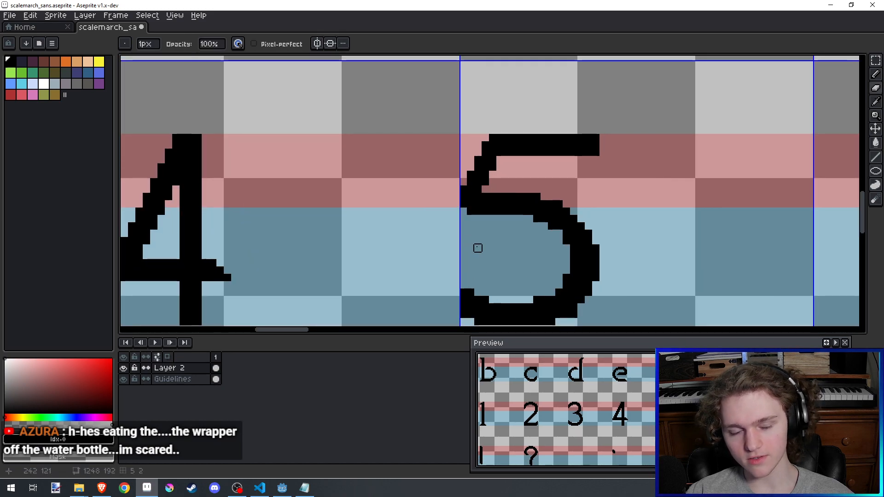
key(e)
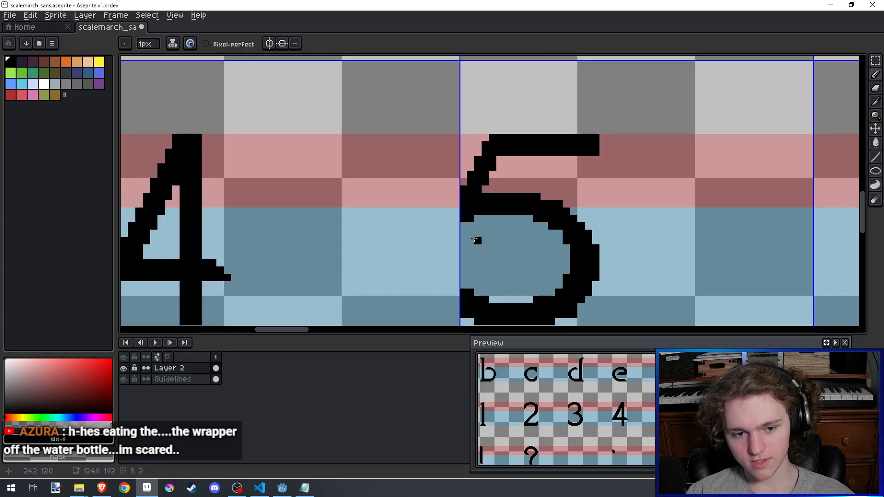
key(ctrl+s)
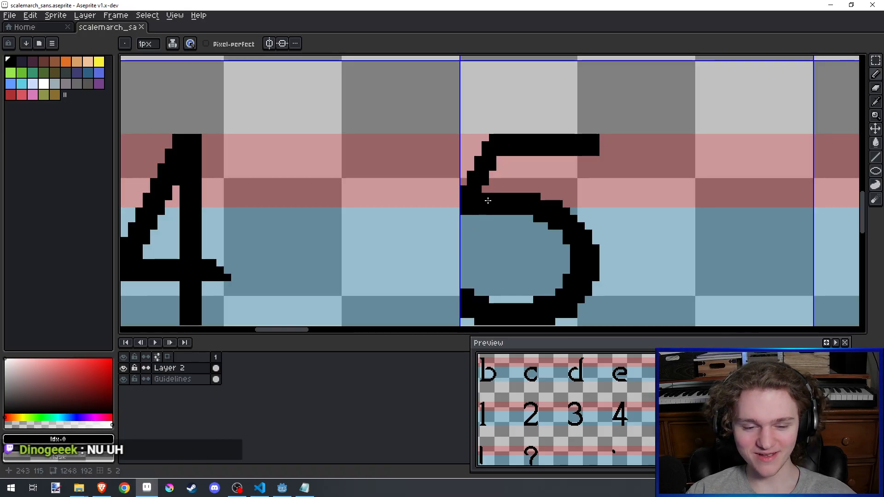
Step: Narrow the 5 by moving its right part, including the bar's end and the bowl's curve, two pixels left
scroll(487, 228, down, 1)
scroll(514, 216, up, 2)
scroll(514, 215, down, 1)
drag(514, 211, 512, 197)
scroll(513, 197, down, 1)
key(m)
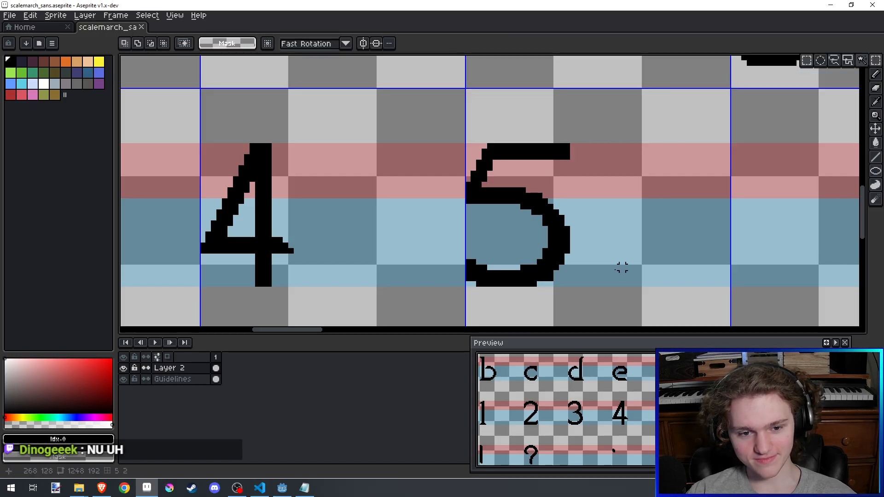
drag(599, 288, 513, 130)
drag(538, 159, 528, 157)
key(ctrl+d)
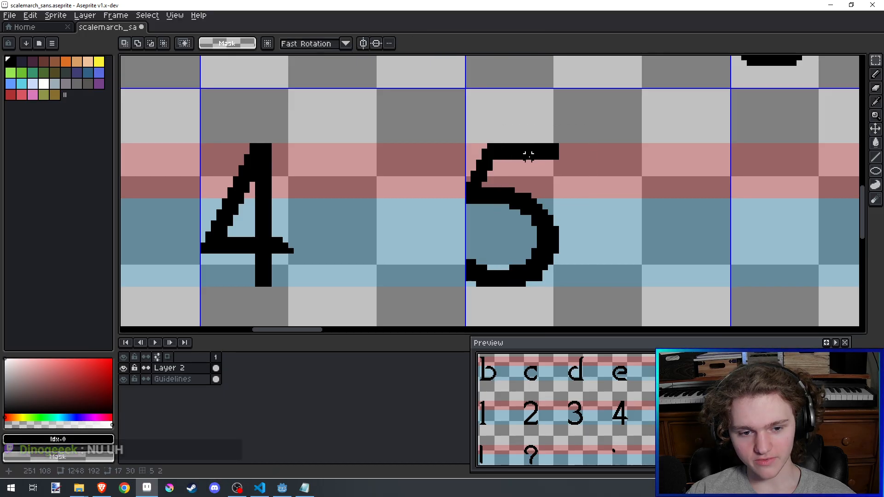
Step: Clean up the inner bottom edge of the 5's bowl by erasing excess pixels, and save the file
key(b)
scroll(537, 260, up, 2)
drag(464, 274, 487, 274)
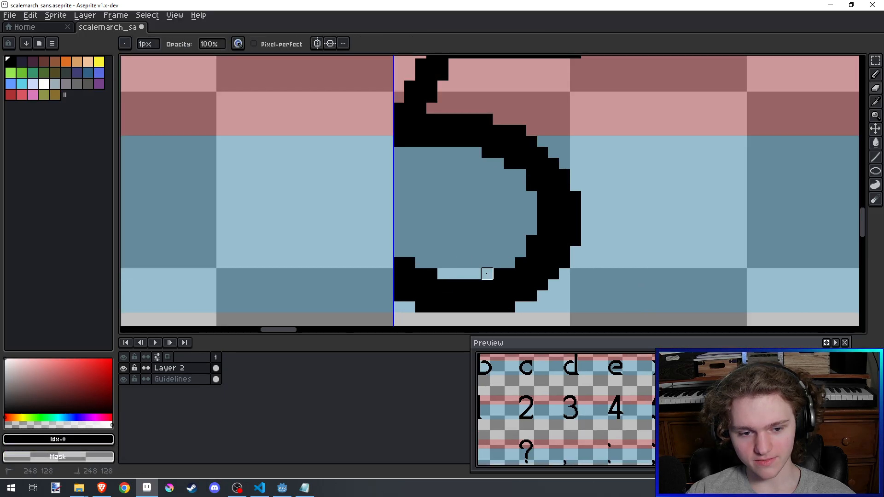
scroll(487, 274, down, 3)
scroll(472, 185, up, 1)
scroll(472, 185, down, 1)
key(ctrl+s)
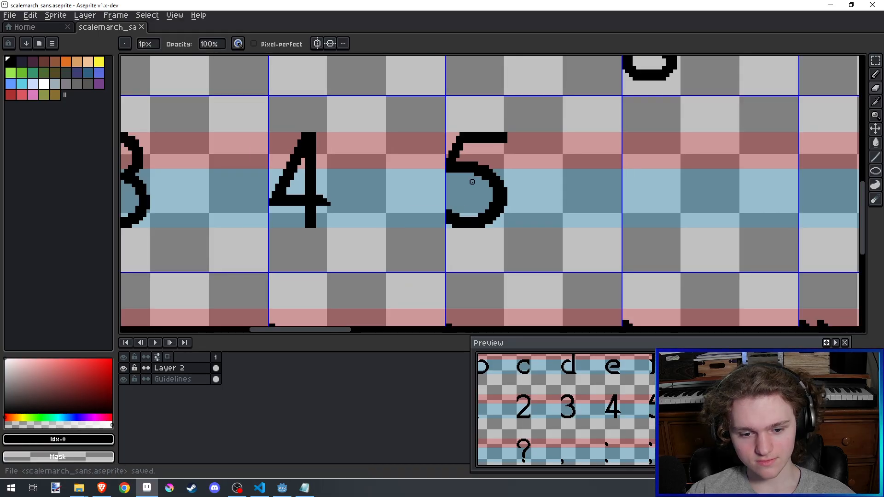
Step: Thicken the 5's diagonal by one pixel along its inner edge and save the file
drag(472, 182, 493, 197)
key(b)
scroll(492, 185, up, 3)
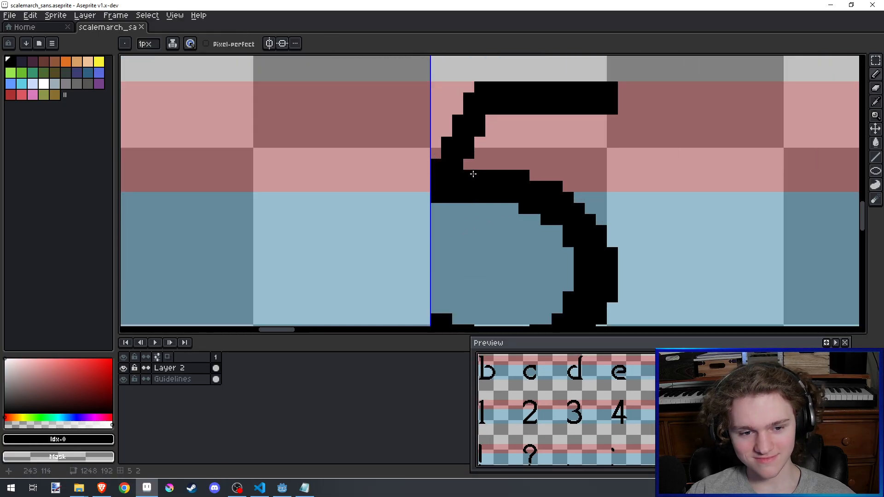
click(491, 122)
scroll(491, 117, down, 3)
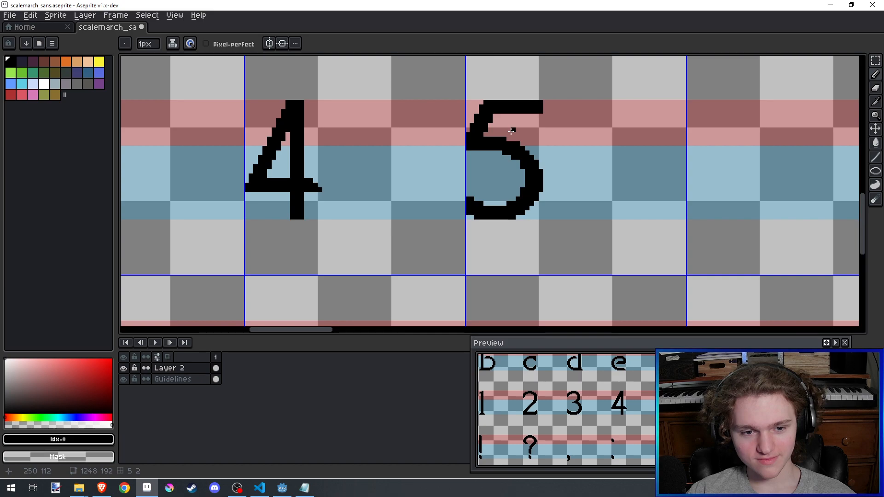
key(ctrl+s)
Step: Taper the right end of the 5's top bar in one-pixel steps by erasing its lower corner pixels, and save the file
scroll(551, 96, up, 3)
key(e)
click(525, 132)
click(514, 132)
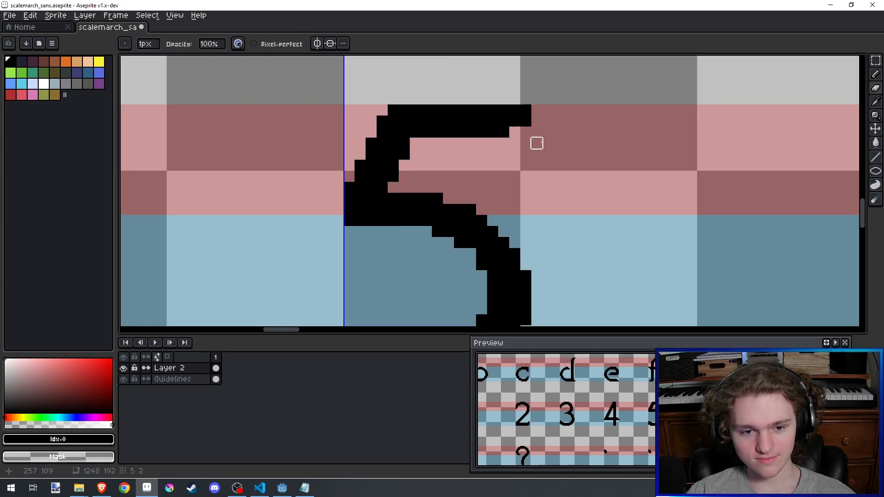
scroll(543, 154, down, 2)
scroll(535, 94, down, 3)
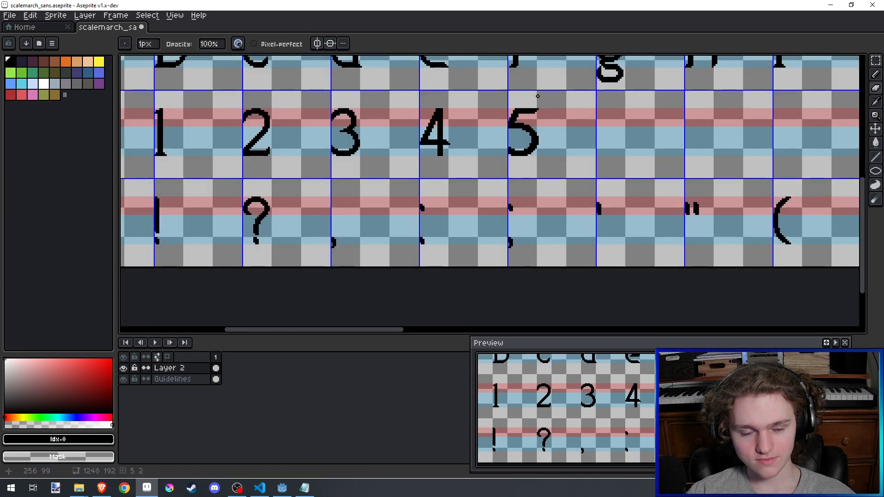
scroll(535, 97, up, 3)
scroll(460, 244, up, 2)
scroll(460, 244, down, 2)
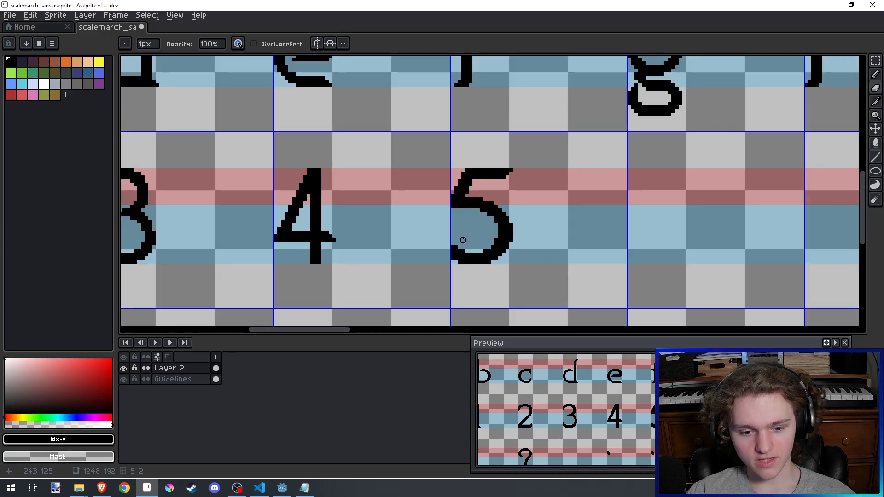
scroll(463, 240, down, 2)
key(ctrl+s)
Step: Extend the bowl's lower-left terminal upward with black pixels along the cell's left edge
key(b)
scroll(494, 232, up, 3)
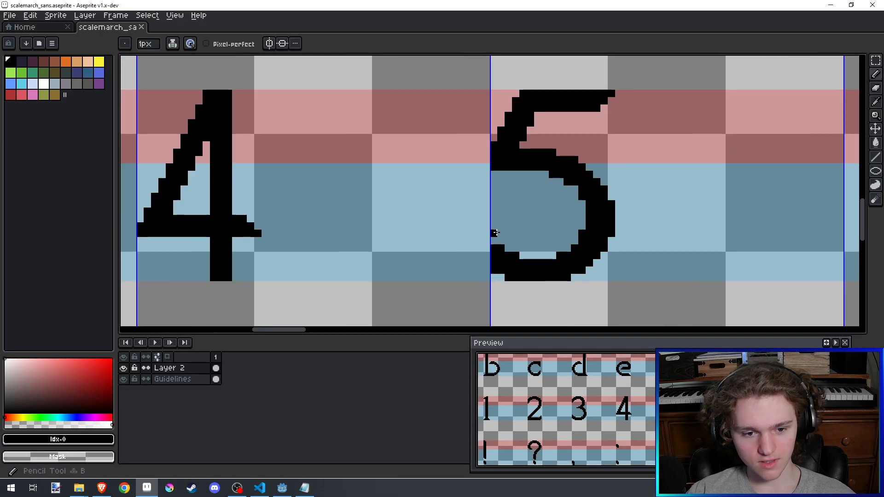
click(494, 233)
scroll(494, 233, down, 3)
scroll(528, 187, up, 2)
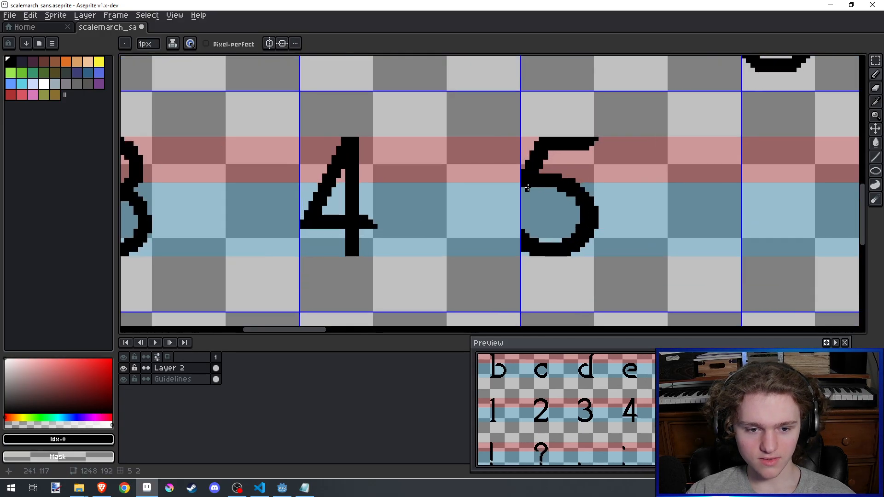
Step: Check the 5 up close and against the neighbouring glyphs, and save the file
scroll(527, 187, up, 1)
key(e)
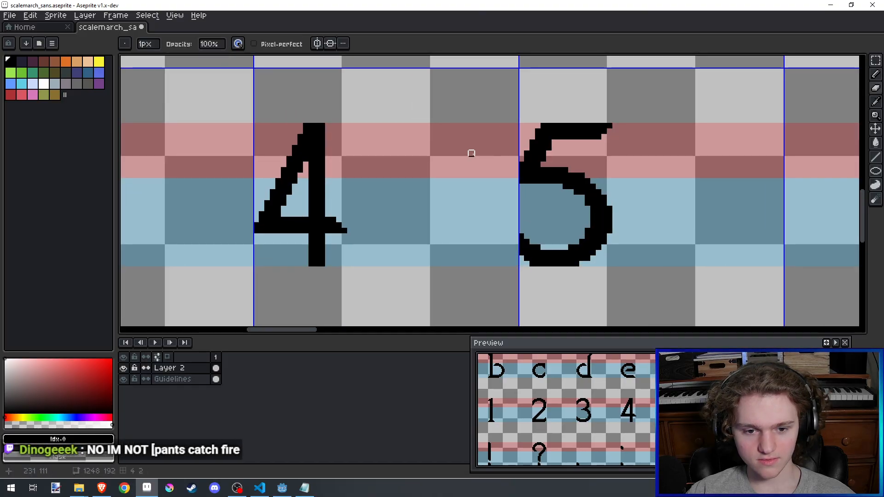
scroll(521, 225, up, 1)
scroll(550, 199, down, 3)
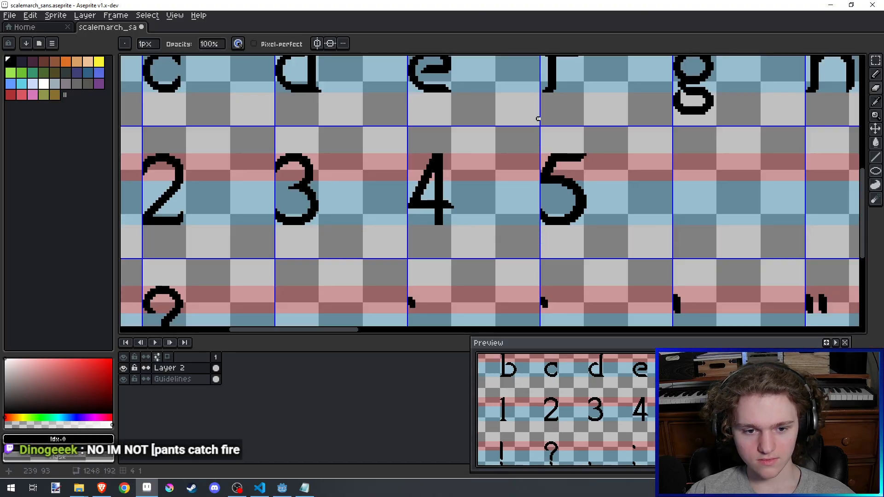
scroll(569, 168, up, 3)
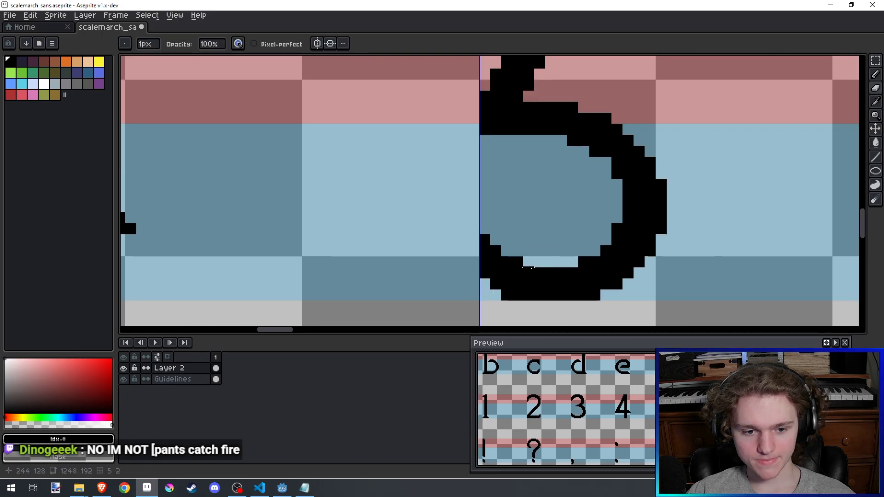
scroll(535, 140, down, 3)
key(ctrl+s)
scroll(548, 184, down, 3)
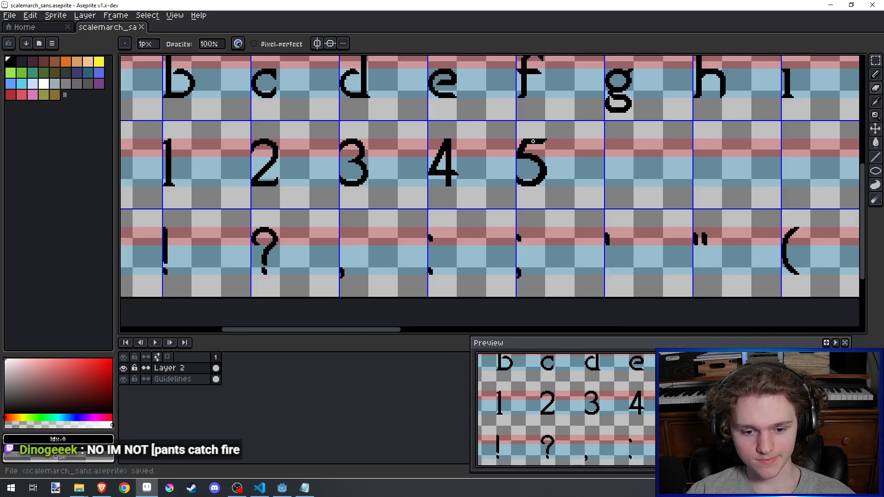
key(ctrl+s)
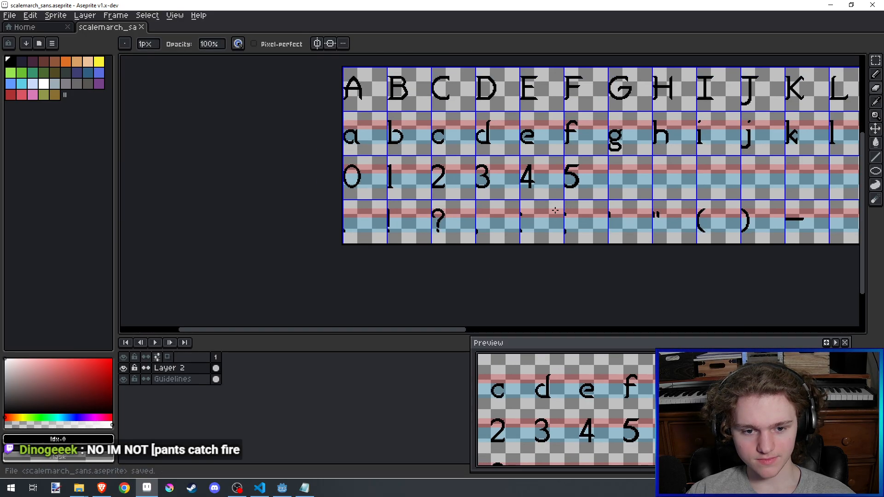
scroll(560, 182, up, 4)
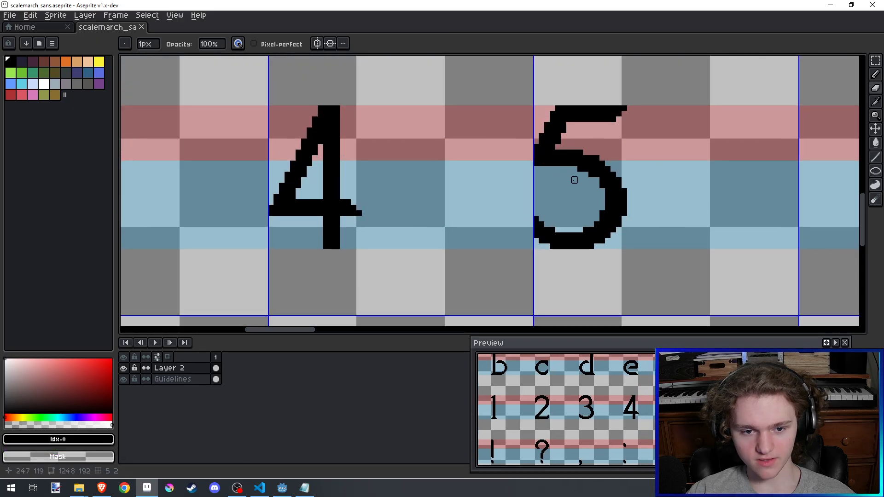
key(ctrl+s)
Step: Try adding a black pixel to the inner upper-right corner of the 5's bowl
scroll(534, 178, up, 1)
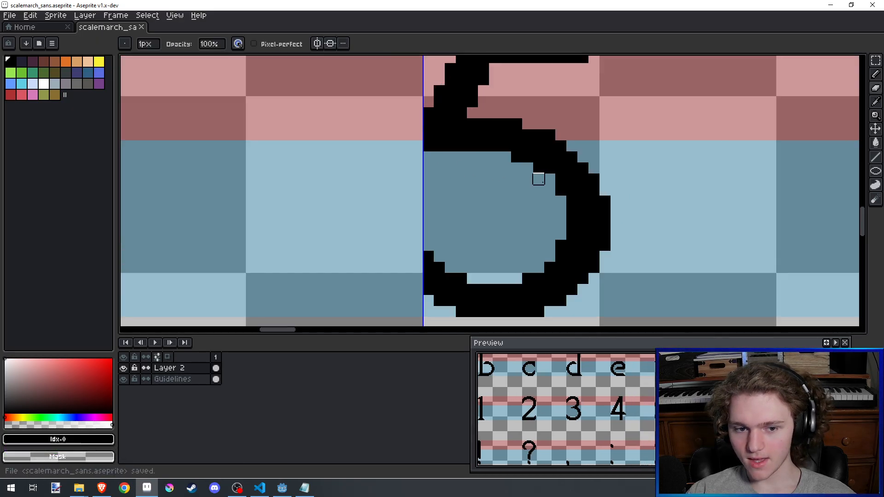
key(b)
click(550, 179)
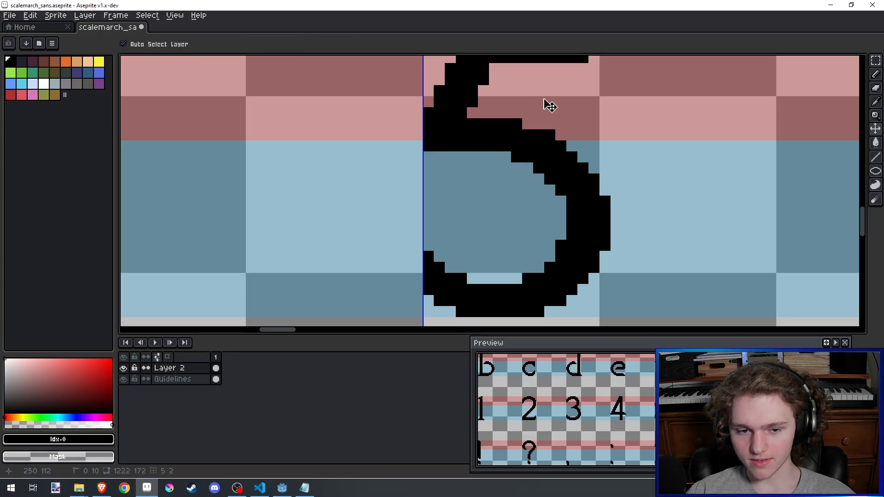
key(ctrl+s)
Step: Try thinning the right side of the 5's bowl by erasing pixels along its outer edge, and along its inner edge instead
key(e)
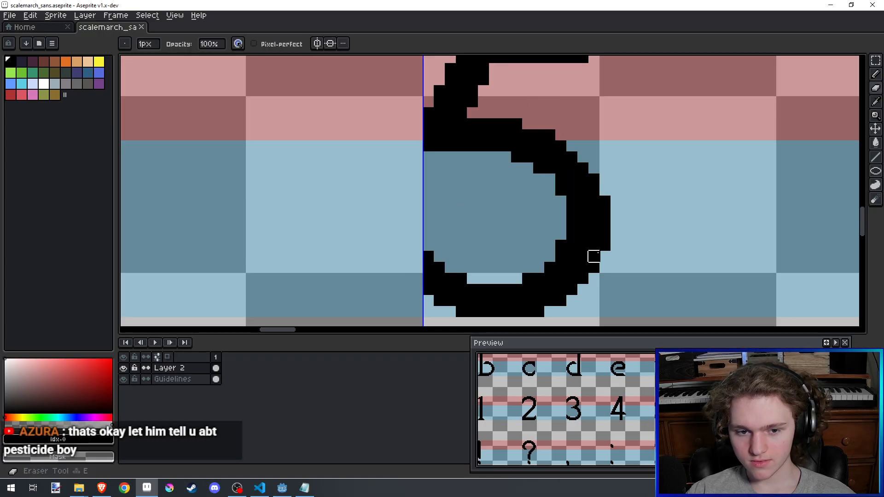
drag(599, 254, 594, 201)
key(ctrl+z)
scroll(607, 166, down, 2)
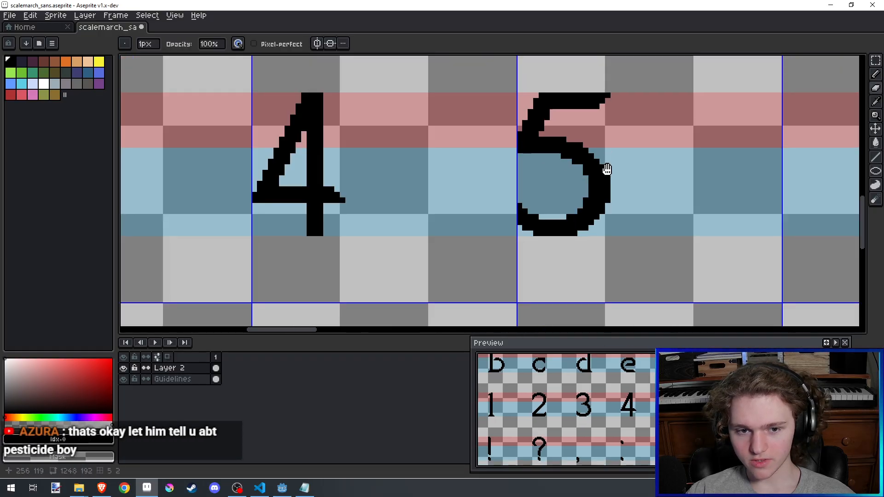
scroll(607, 166, up, 2)
drag(605, 249, 605, 160)
key(ctrl+z)
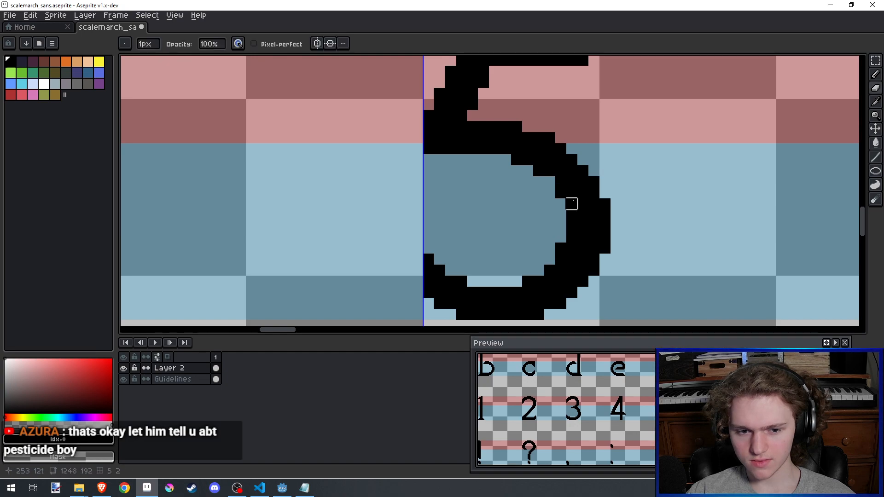
mouse_move(571, 211)
mouse_down()
mouse_move(572, 238)
mouse_move(537, 258)
mouse_up()
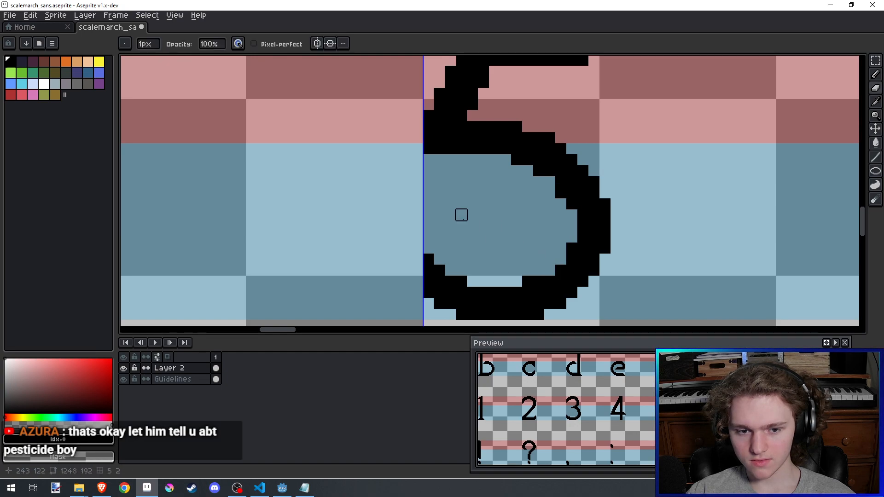
key(ctrl+z)
Step: Save the file and compare the 5 with the rest of the font sheet
key(ctrl+s)
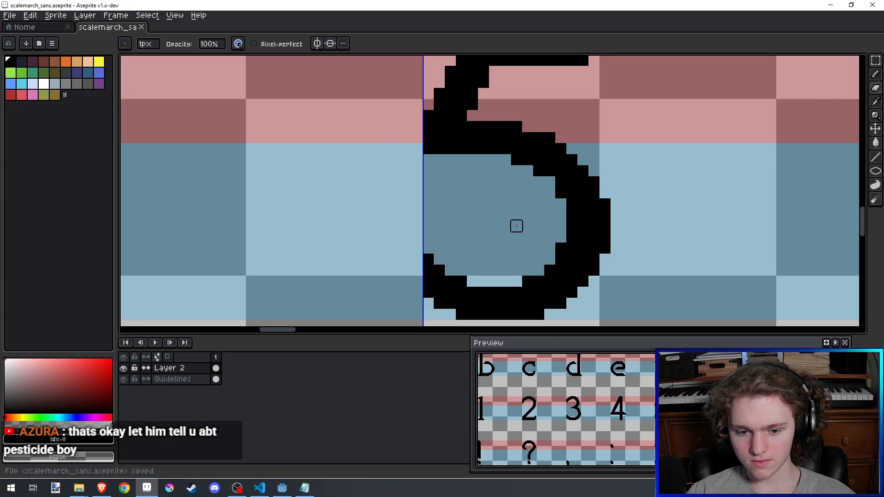
scroll(517, 226, down, 2)
scroll(529, 180, down, 4)
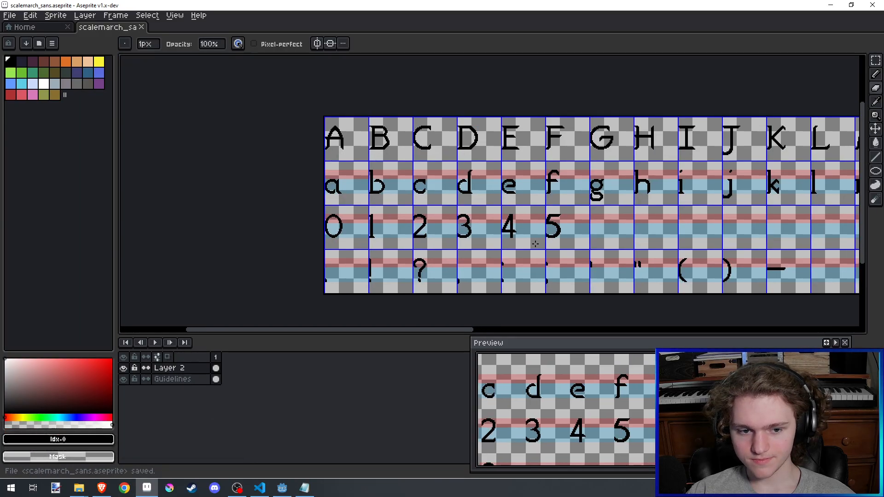
key(ctrl+s)
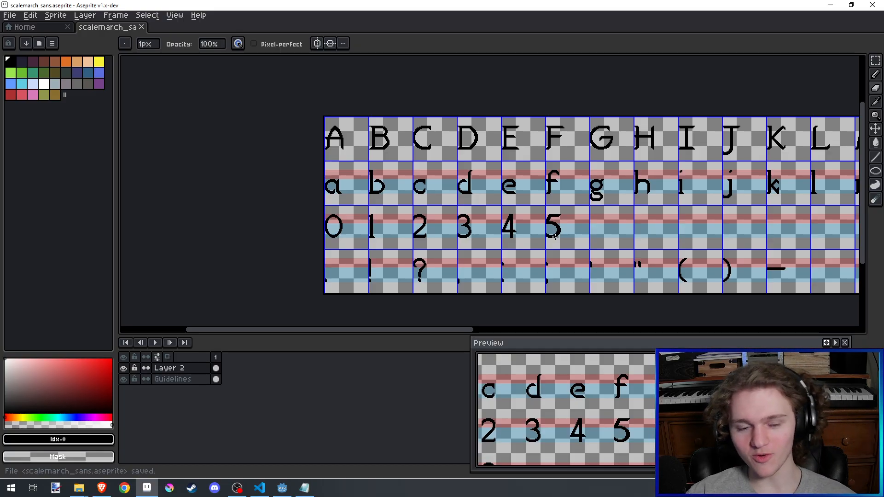
key(ctrl+s)
scroll(584, 230, up, 3)
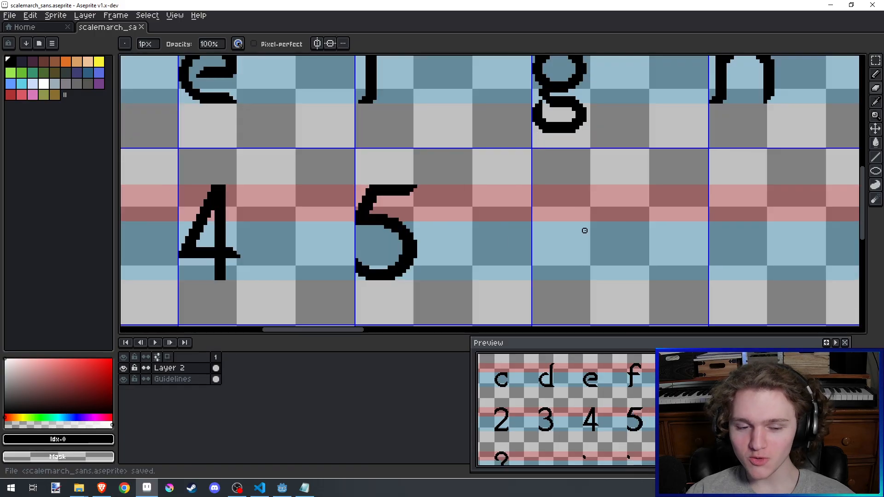
Step: Consult the browser window, and return to the font sheet with the Pencil tool selected
key(alt+Tab)
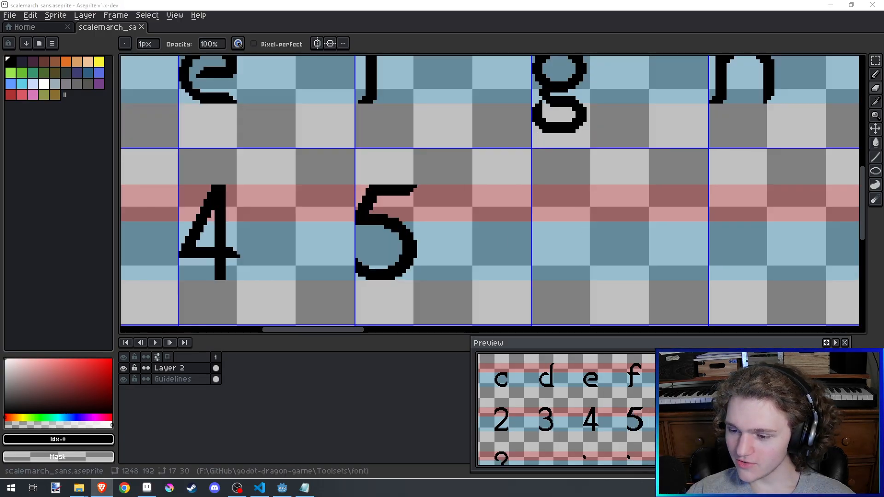
key(alt+Tab)
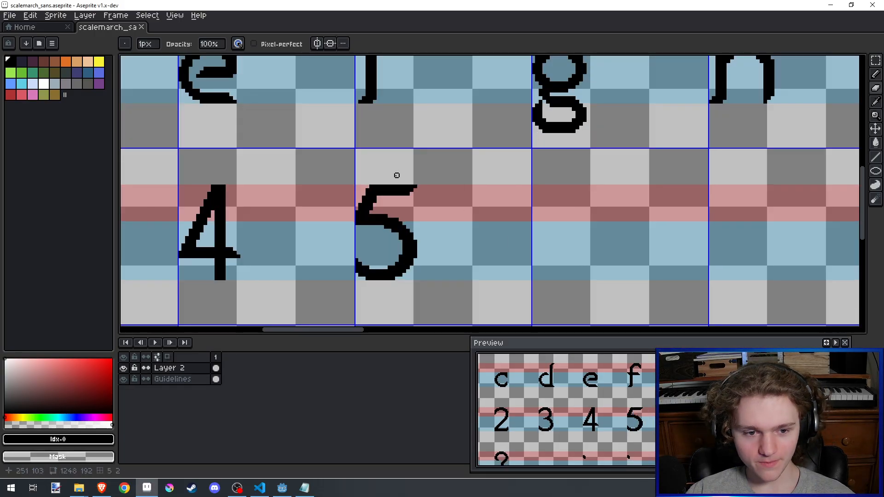
click(876, 75)
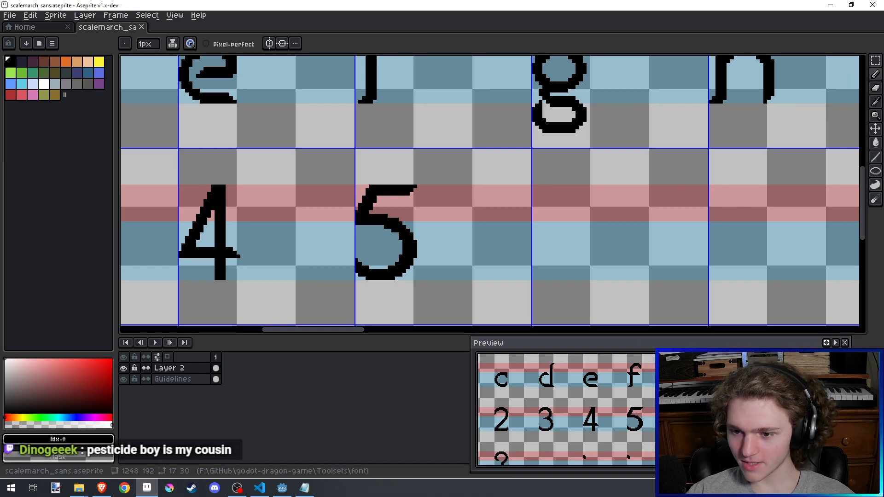
key(alt+Tab)
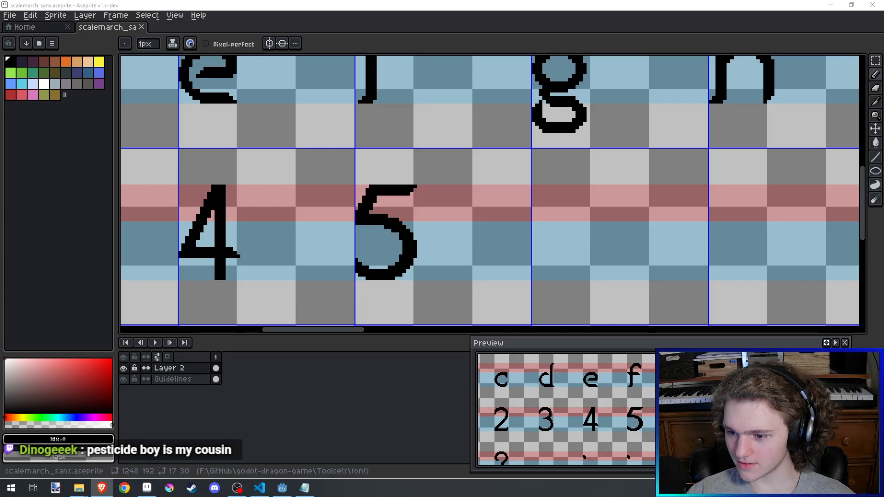
key(alt+Tab)
Step: Try sketching the left curve of a 6 in the empty cell after the 5
mouse_move(557, 204)
mouse_down()
mouse_move(536, 198)
mouse_move(521, 210)
mouse_up()
scroll(547, 197, up, 1)
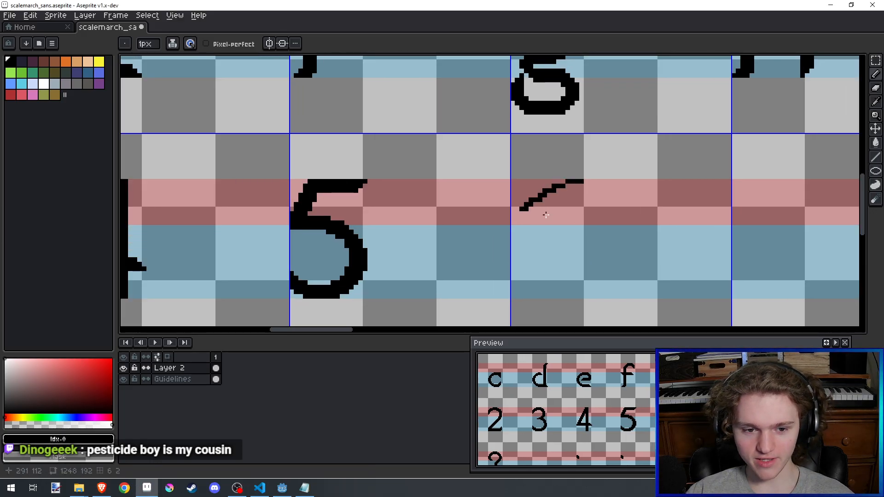
key(ctrl+z)
key(alt+Tab)
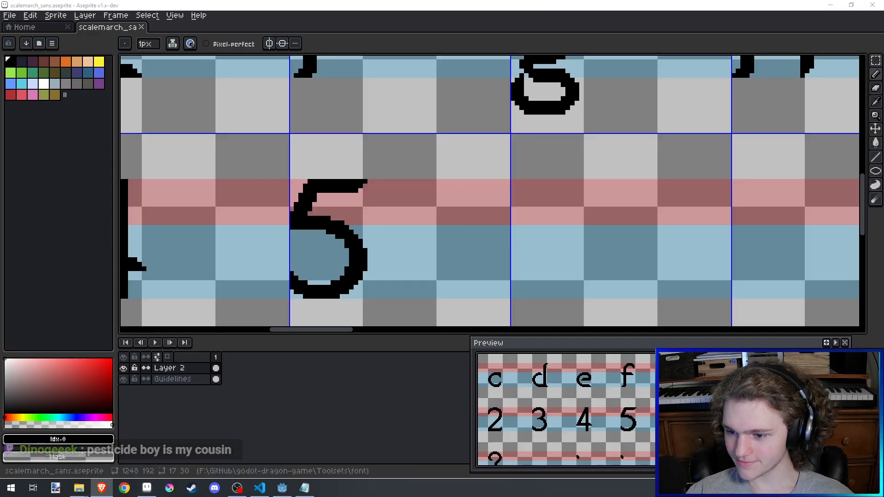
key(alt+Tab)
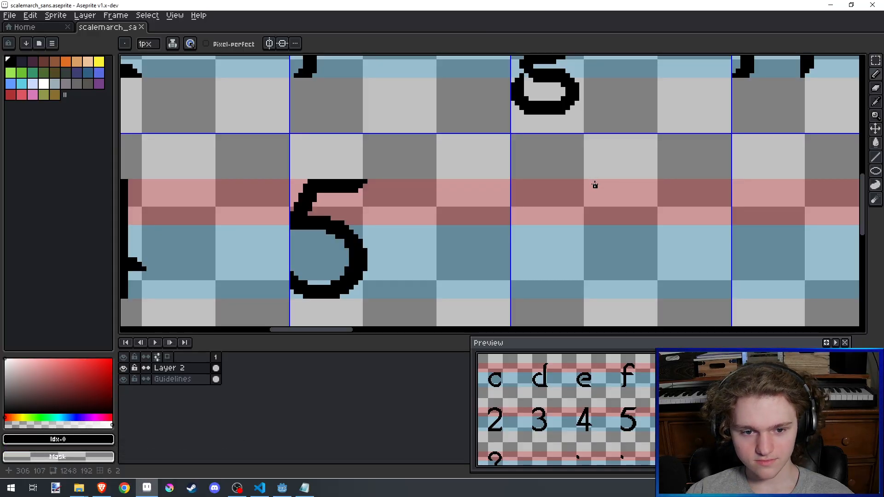
mouse_move(597, 181)
mouse_down()
mouse_move(561, 196)
mouse_move(520, 241)
mouse_move(531, 292)
mouse_move(547, 302)
mouse_up()
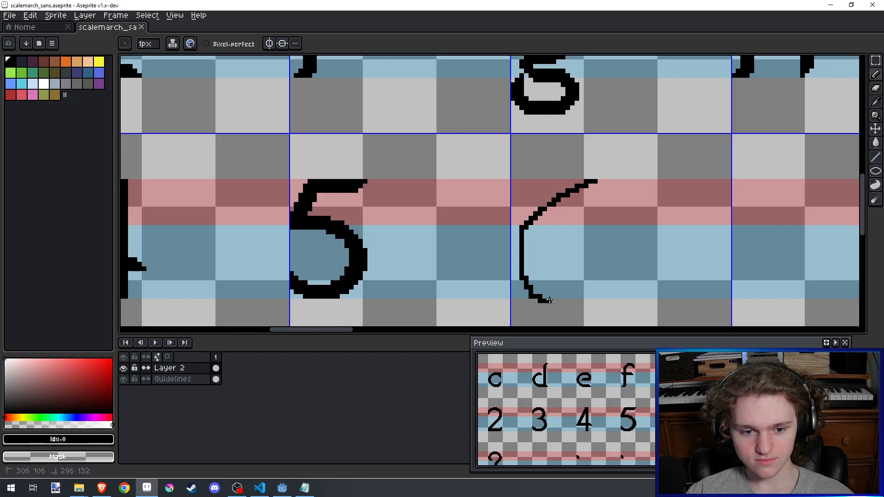
key(ctrl+z)
mouse_move(592, 181)
mouse_down()
mouse_move(519, 235)
mouse_move(520, 283)
mouse_up()
key(ctrl+z)
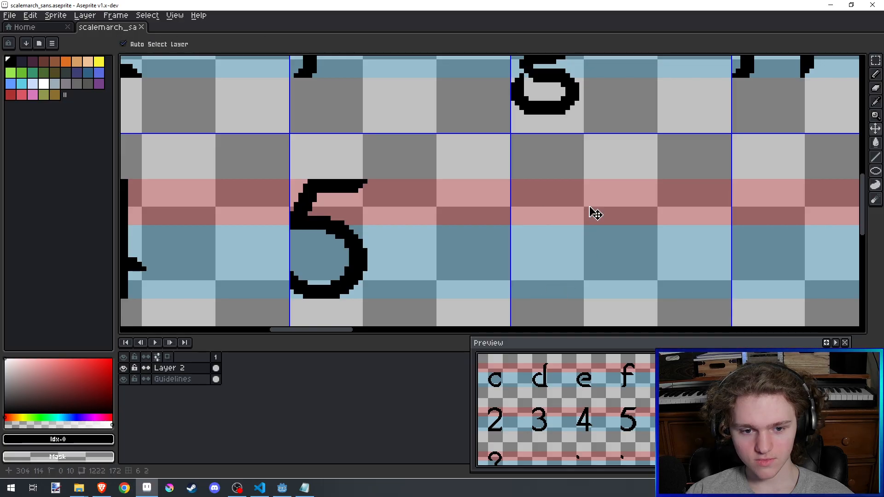
Step: Sketch a 6 in the cell after the 5 with 1 px black lines, forming a curved stem and a closed bowl
drag(585, 181, 533, 213)
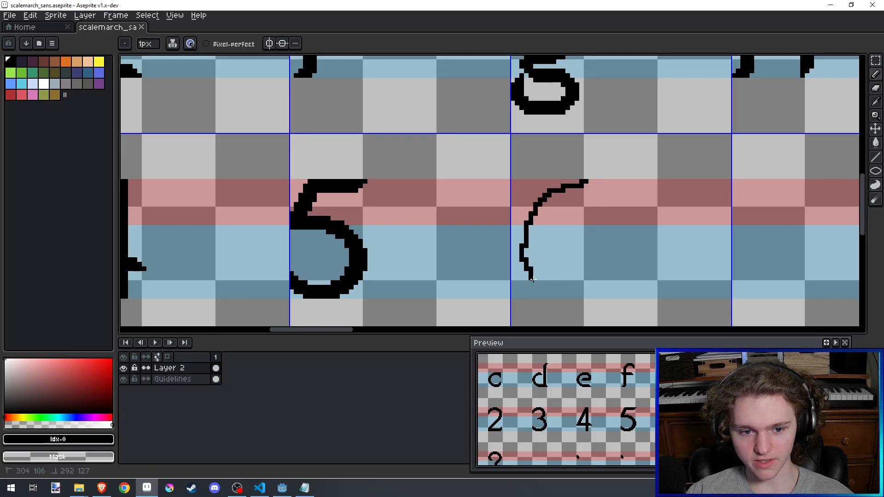
mouse_move(563, 293)
mouse_down()
mouse_move(591, 278)
mouse_move(586, 233)
mouse_move(560, 230)
mouse_move(524, 258)
mouse_up()
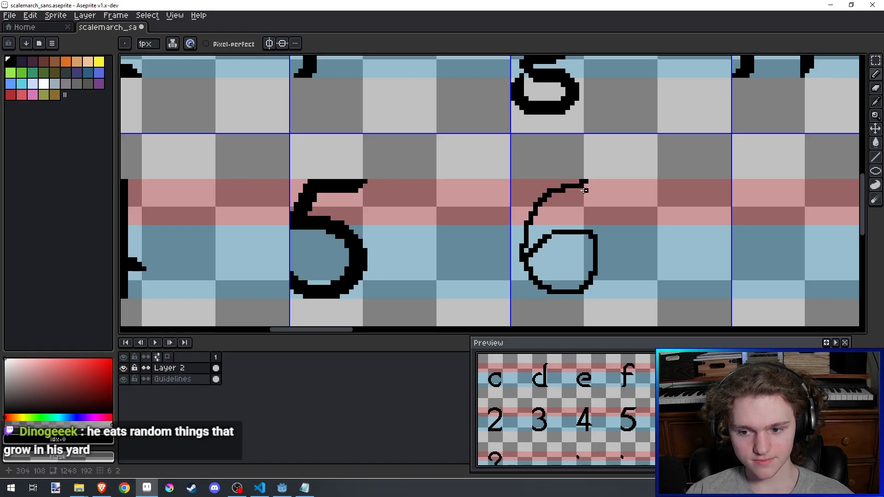
Step: Thicken the curved stem of the 6 to about three pixels with black pixels along its inner and outer edges
scroll(578, 281, up, 1)
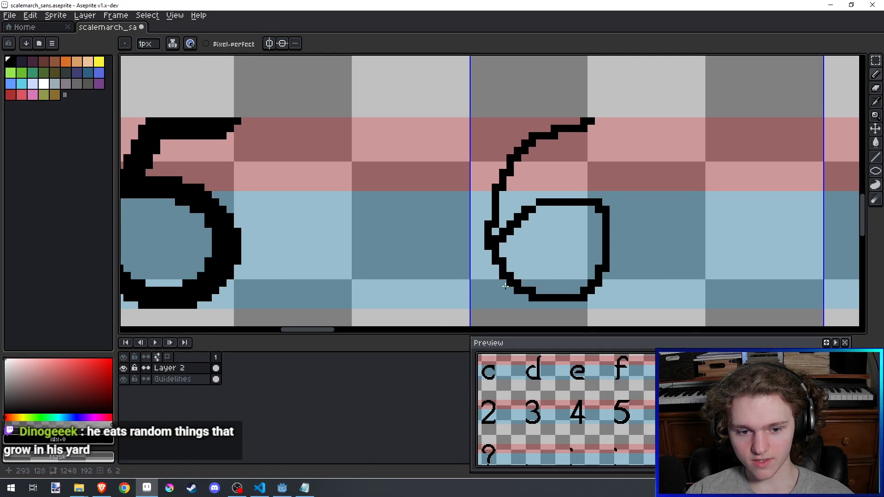
drag(501, 266, 498, 261)
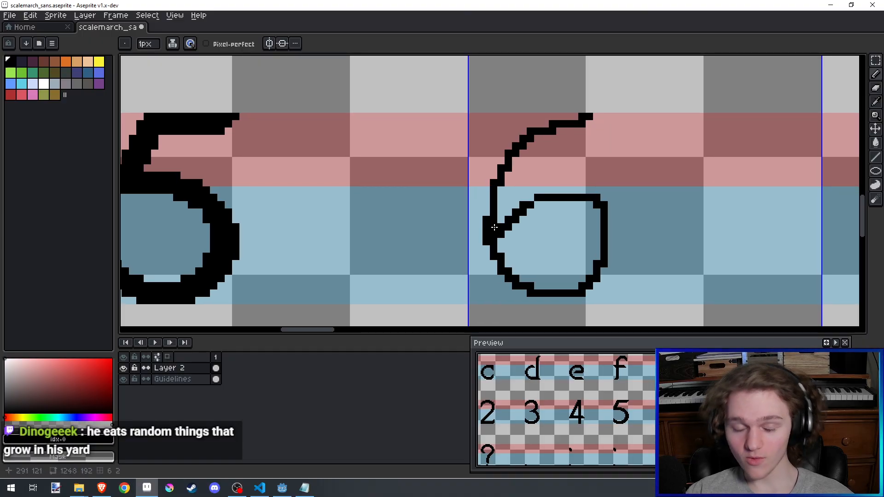
click(509, 176)
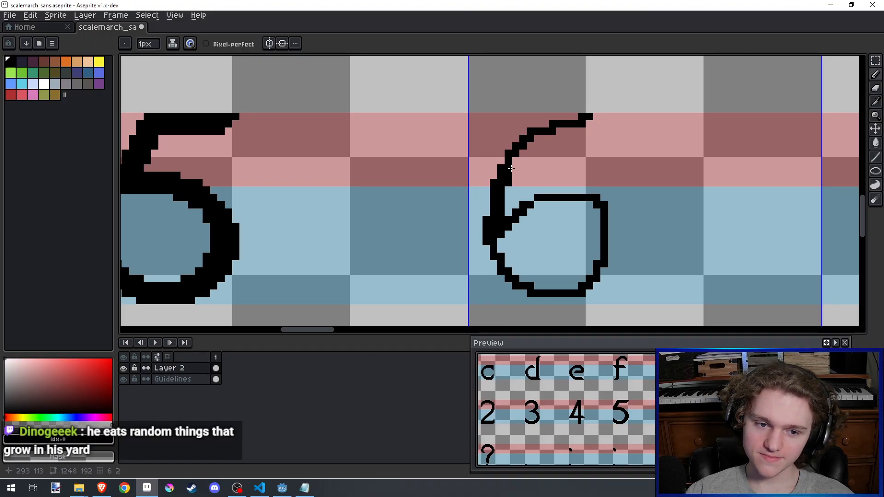
mouse_move(517, 161)
mouse_down()
mouse_move(589, 124)
mouse_move(590, 152)
mouse_move(563, 149)
mouse_up()
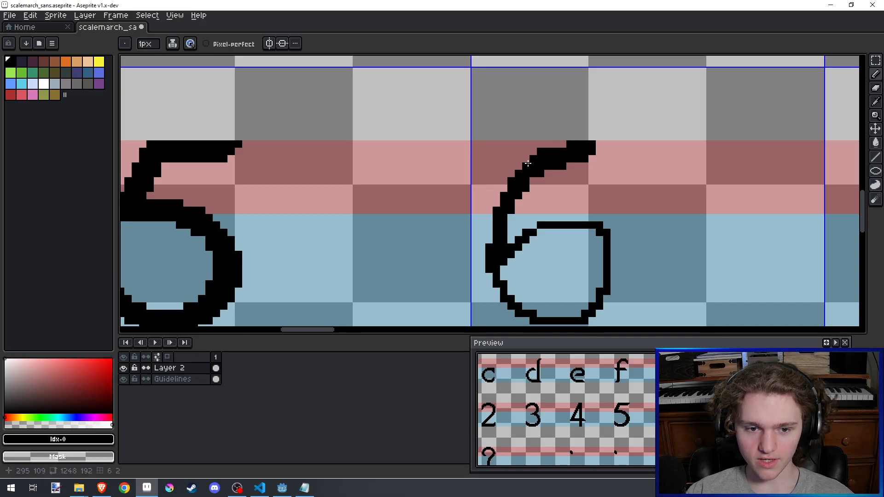
drag(504, 191, 490, 232)
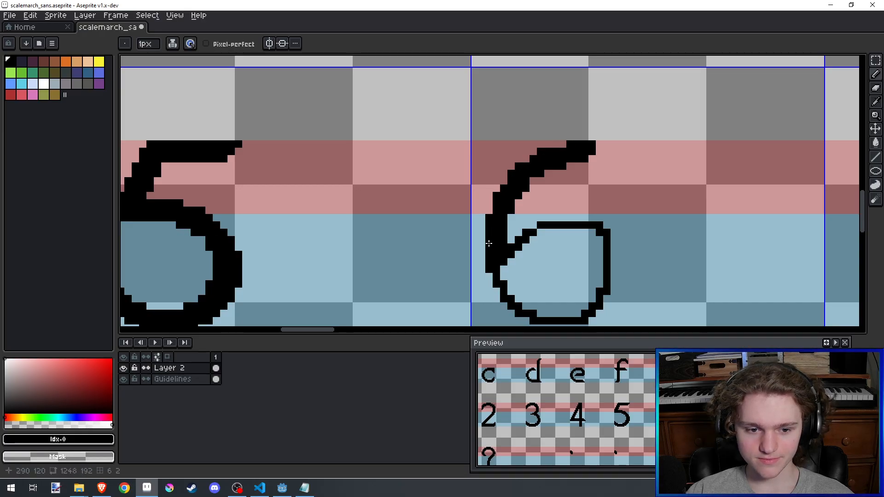
Step: Lower the top edge of the 6's bowl by two pixels, erasing the old line and the stray pixel at its upper-right corner
scroll(489, 232, down, 2)
scroll(549, 173, up, 2)
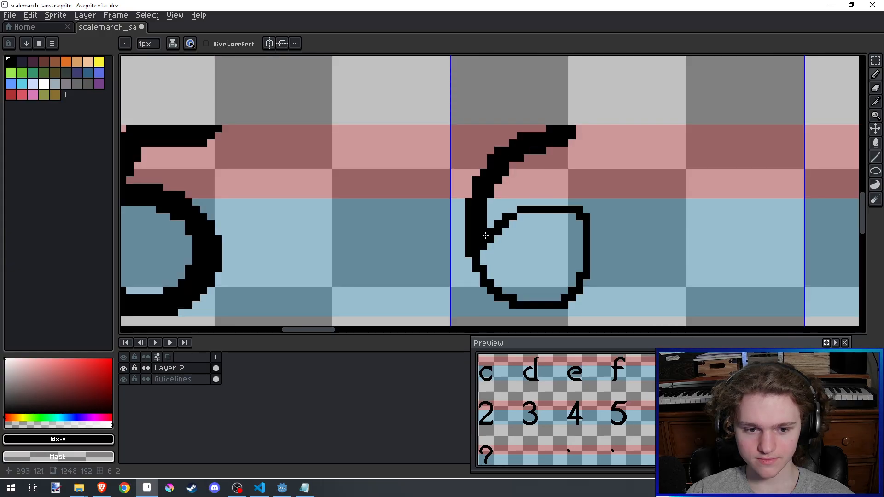
key(e)
mouse_move(513, 216)
mouse_down()
mouse_move(498, 239)
mouse_move(520, 217)
mouse_move(505, 225)
mouse_move(513, 215)
mouse_move(527, 210)
mouse_move(579, 216)
mouse_move(601, 231)
mouse_move(582, 241)
mouse_move(552, 223)
mouse_move(491, 233)
mouse_up()
key(b)
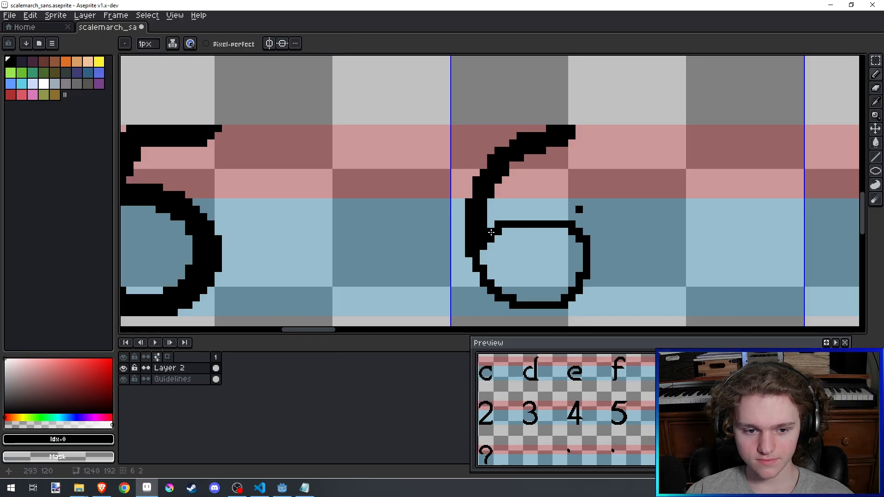
key(e)
click(580, 210)
key(b)
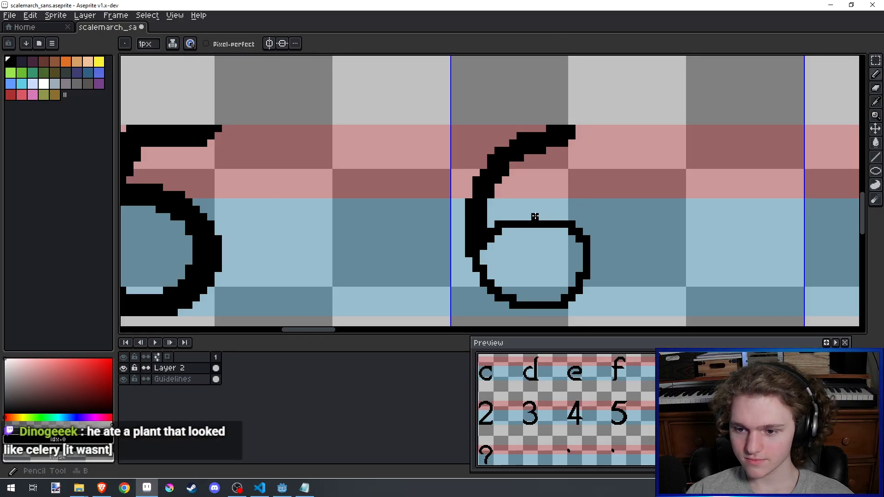
Step: Thin the lower-left curve of the 6's bowl to a single-pixel line joined to the bottom edge, and save the file
drag(553, 216, 553, 188)
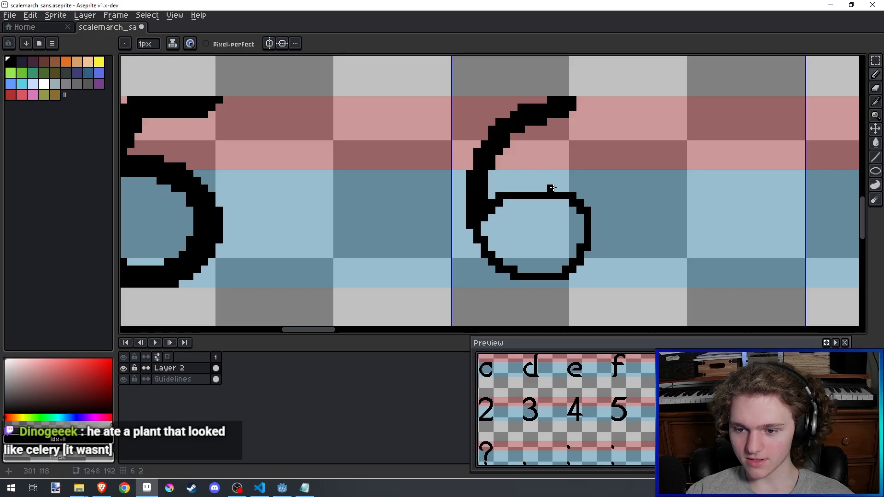
key(e)
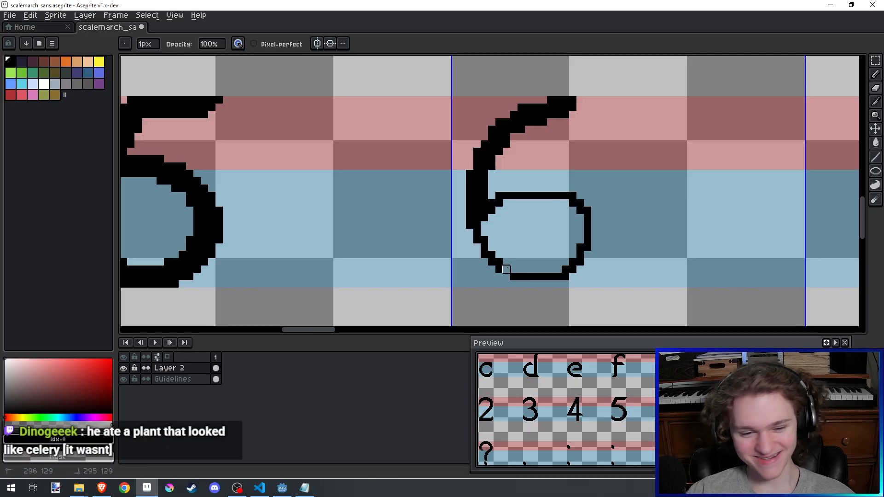
drag(506, 269, 485, 233)
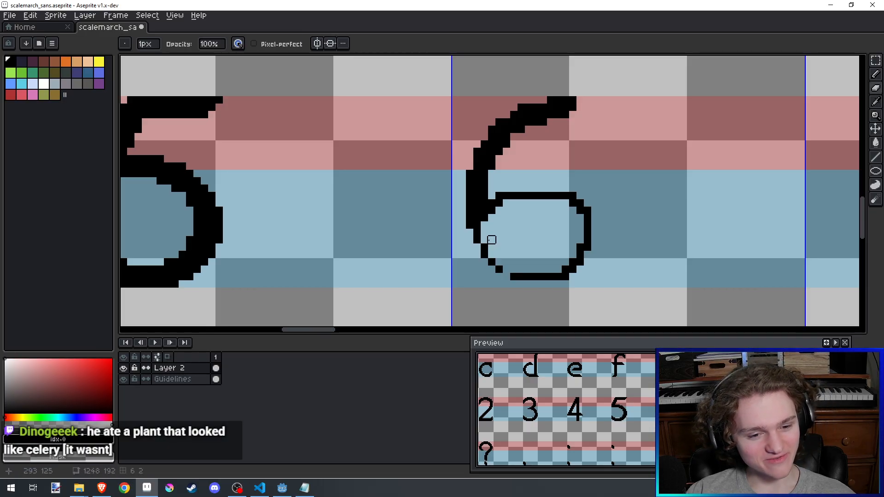
key(b)
click(507, 277)
key(e)
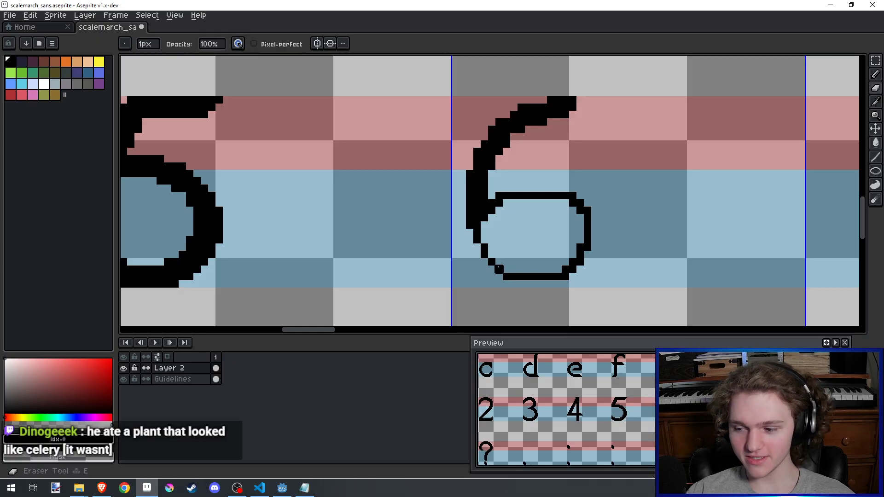
key(b)
key(e)
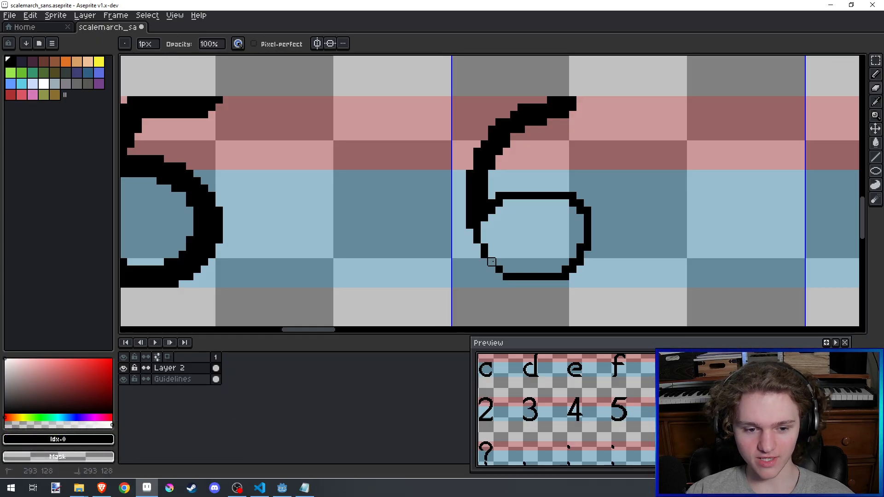
key(b)
key(ctrl+s)
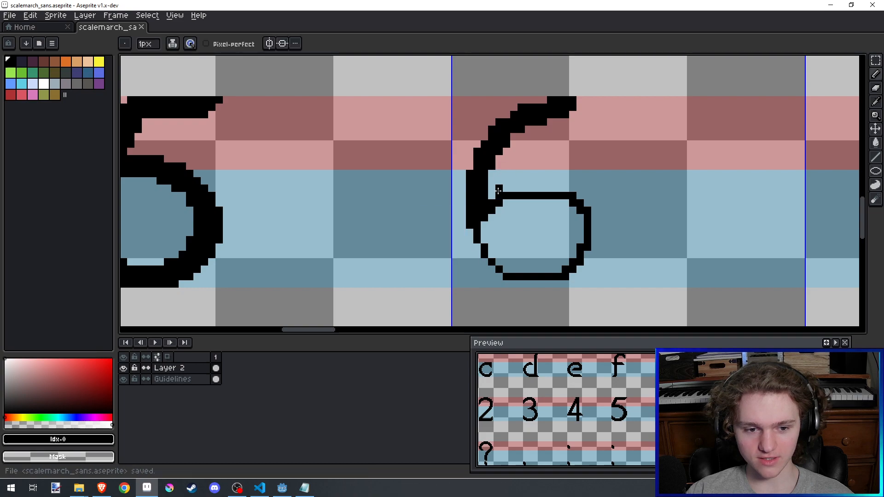
Step: Thicken the 6's bowl to about two pixels by adding black pixels around its outer edge
scroll(492, 204, down, 2)
scroll(491, 203, up, 2)
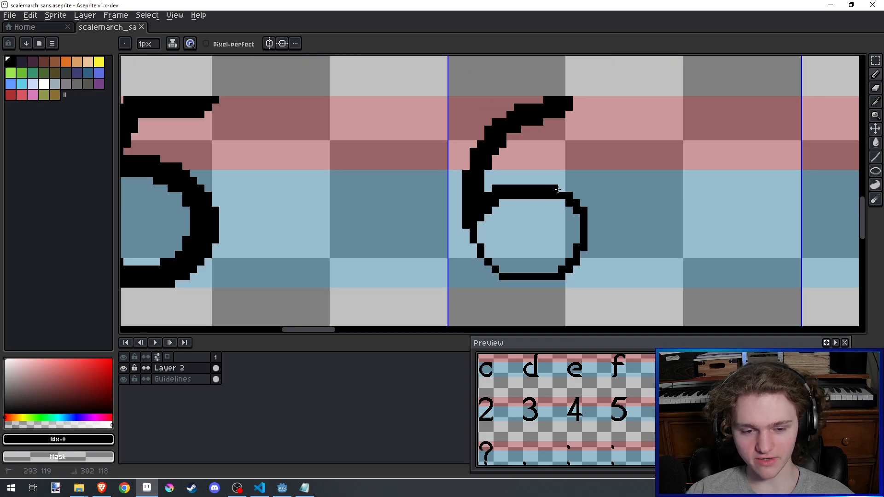
shift+click(581, 206)
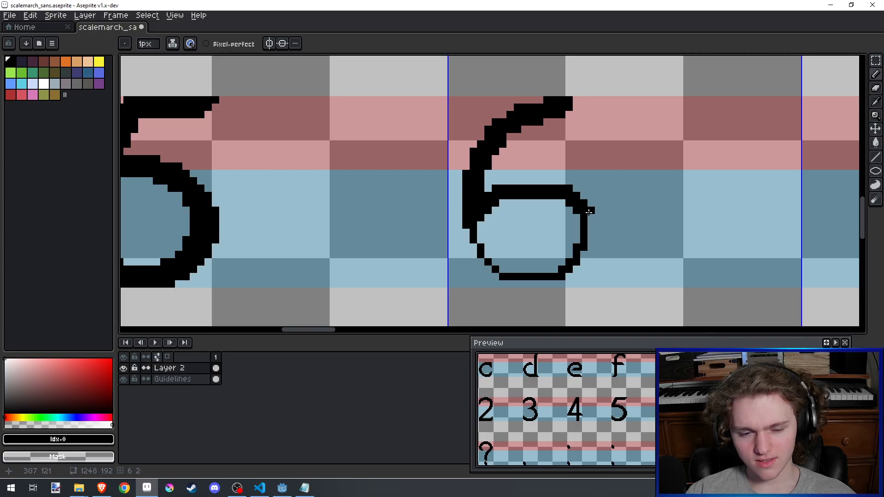
drag(589, 211, 592, 247)
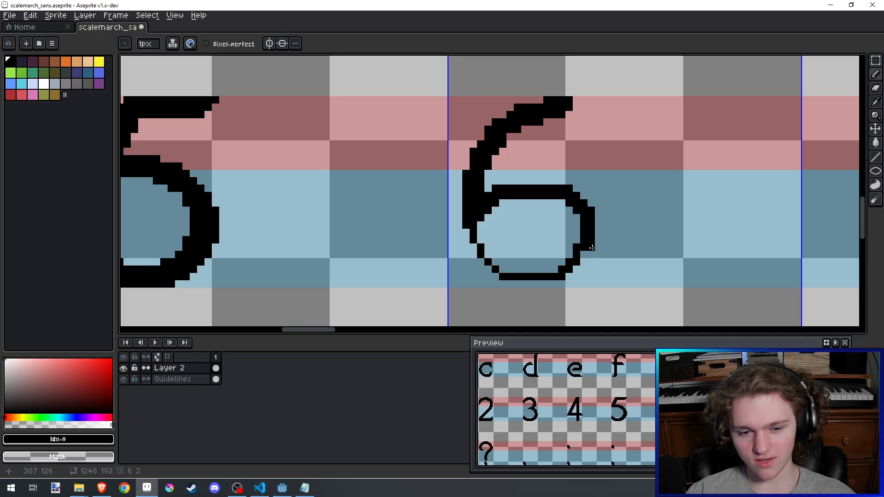
click(583, 256)
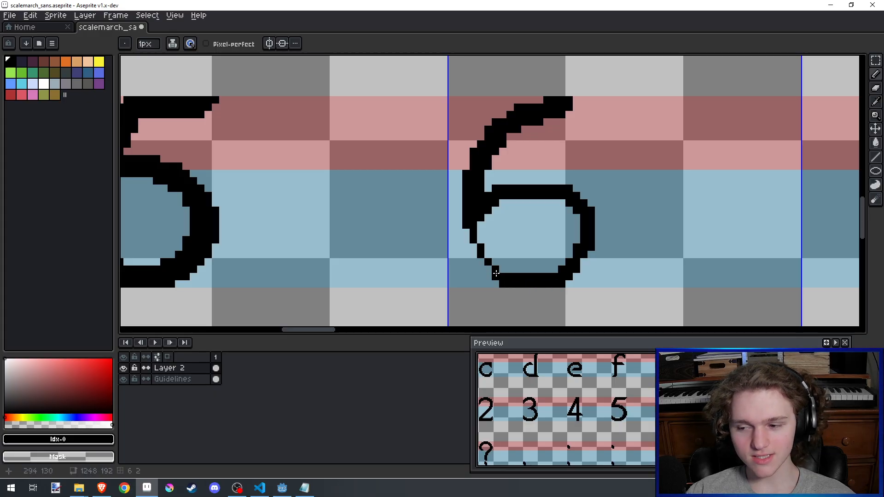
click(488, 269)
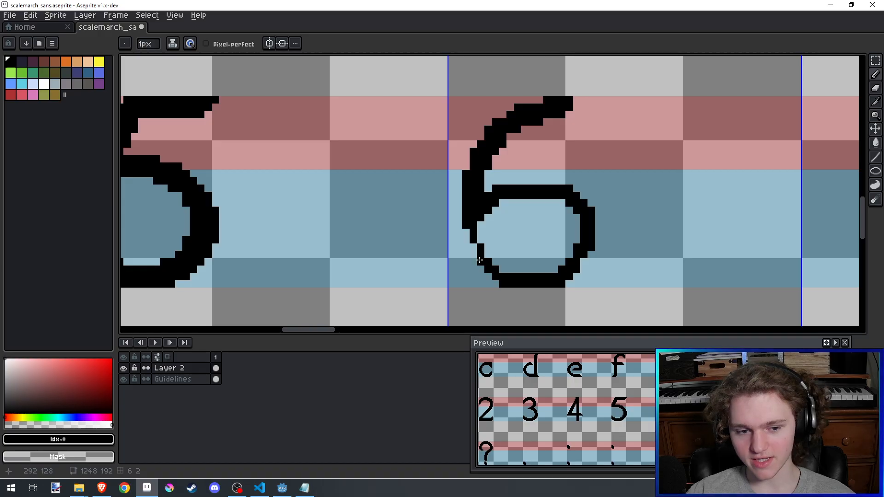
click(465, 238)
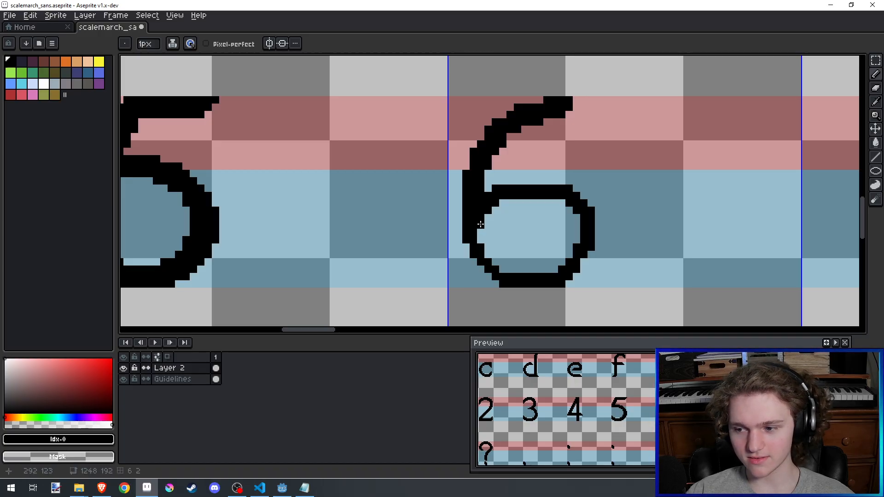
Step: Thicken the left, bottom and right of the 6's bowl inward to about three pixels, erase surplus inner pixels, and save
drag(480, 225, 483, 249)
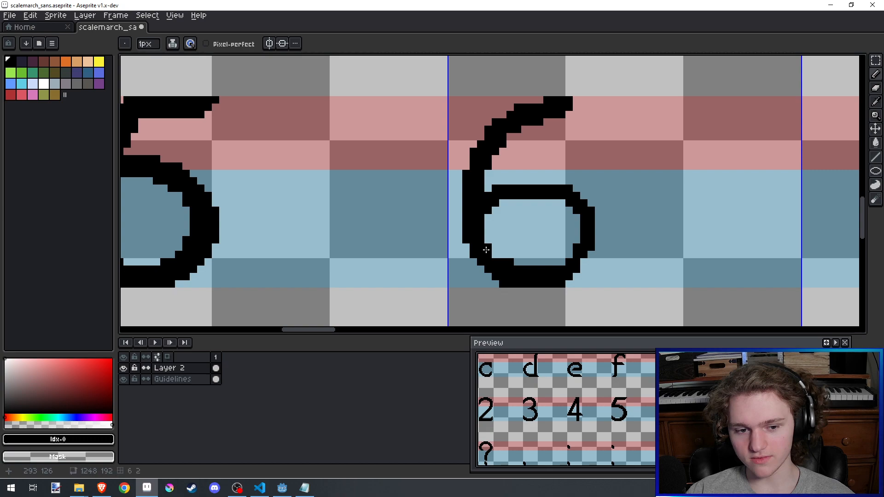
key(e)
click(510, 261)
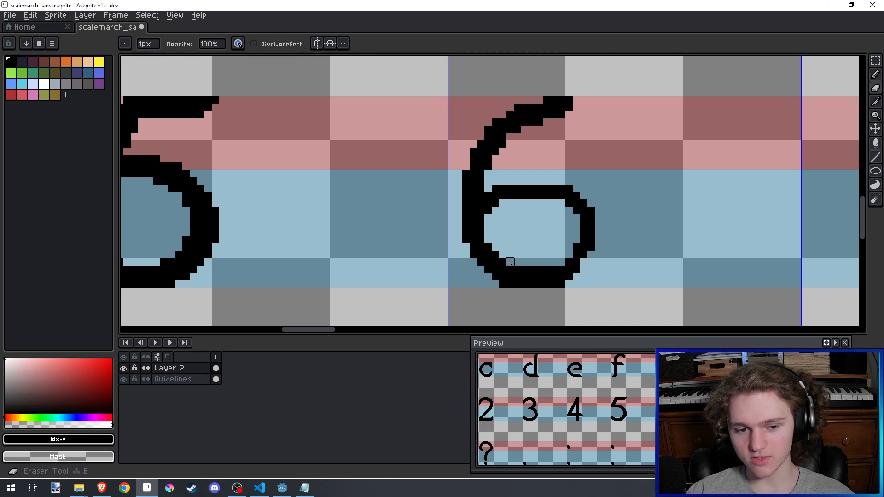
scroll(555, 259, up, 1)
key(b)
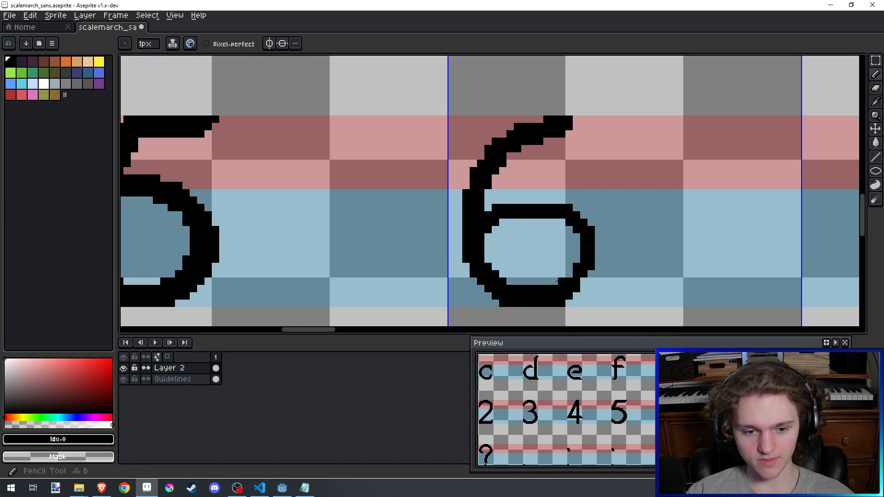
click(576, 260)
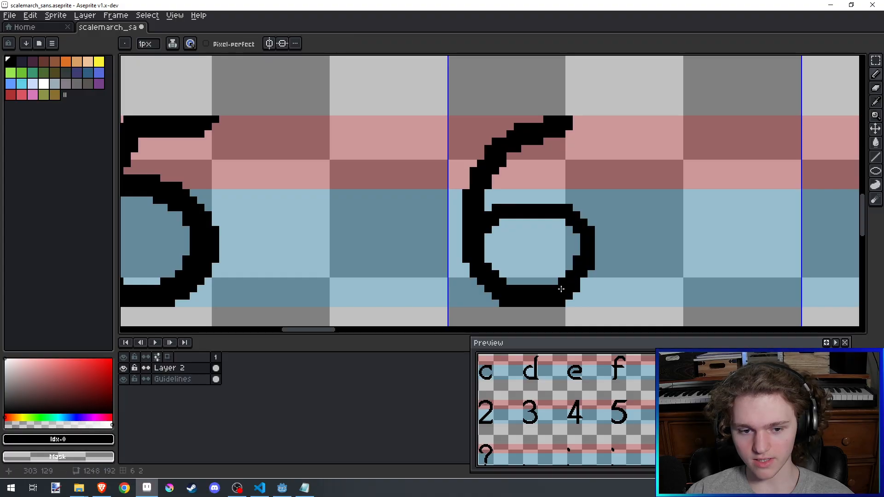
click(563, 275)
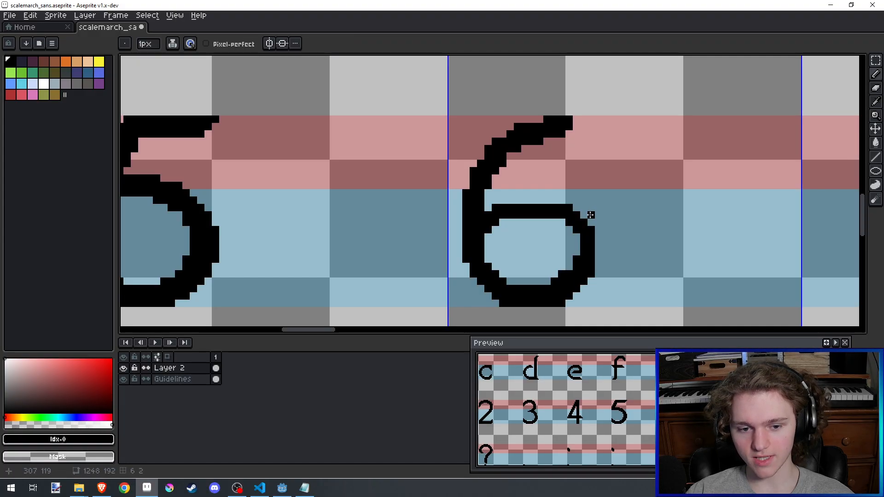
key(e)
click(562, 274)
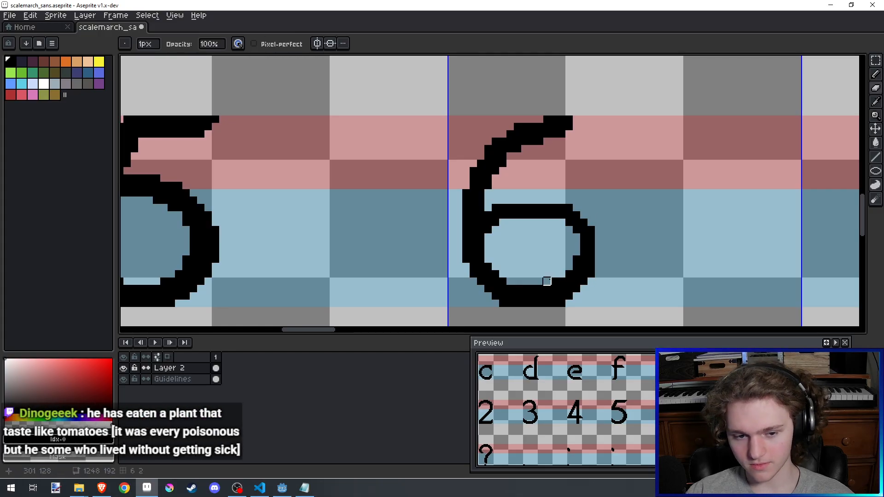
key(ctrl+s)
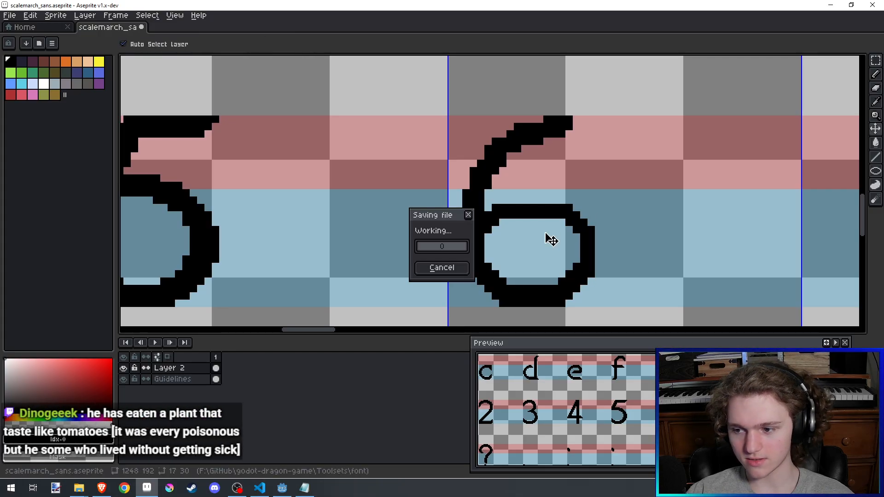
Step: Add a row of black pixels along the inside of the bowl's top edge and upper corners, and save the file
key(b)
click(496, 229)
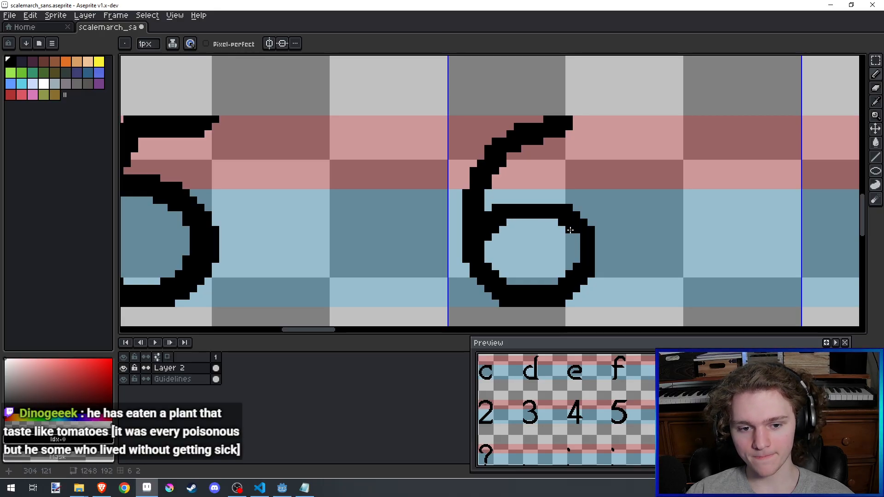
drag(554, 222, 519, 221)
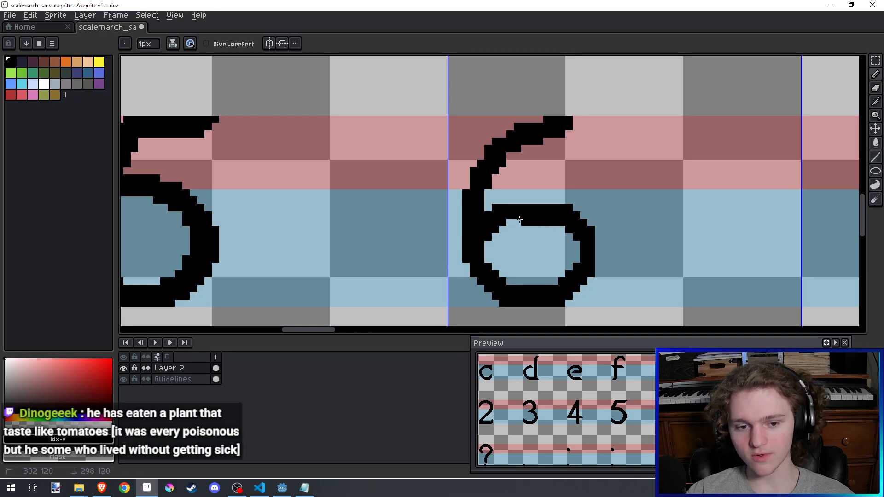
scroll(529, 226, down, 1)
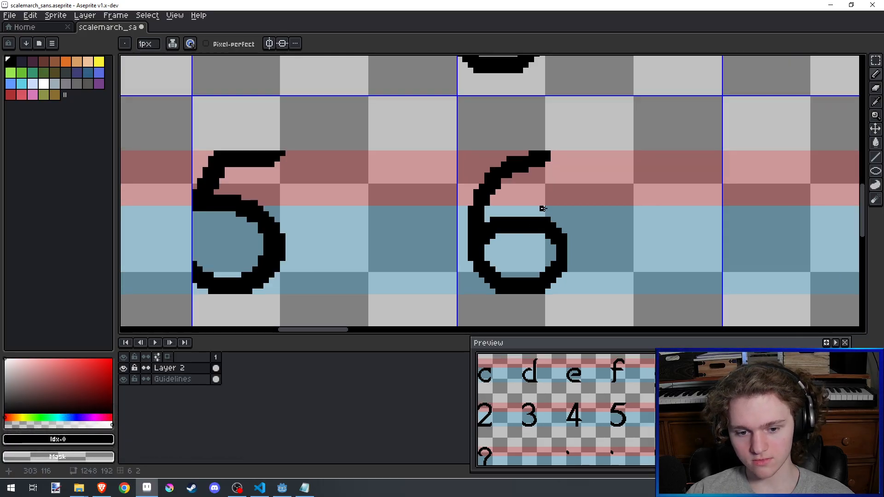
key(ctrl+s)
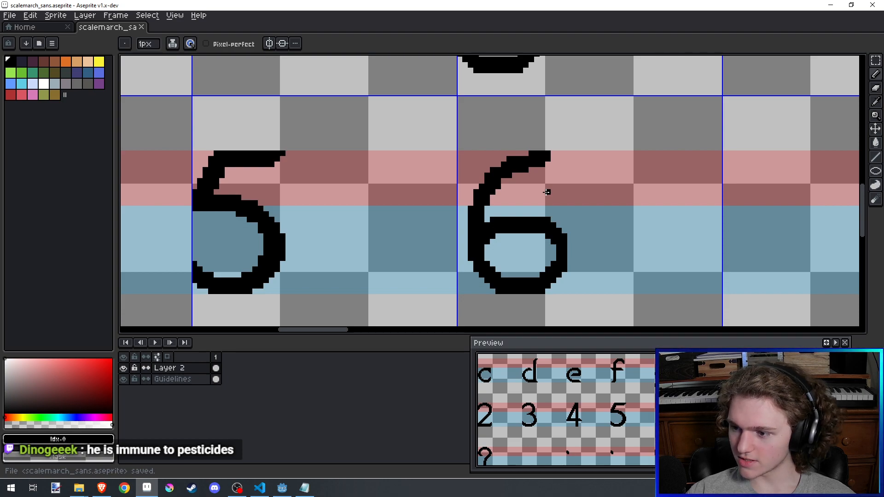
Step: Try extending the upper end of the 6's stem by three pixels to align with the bowl's right edge
scroll(547, 192, up, 1)
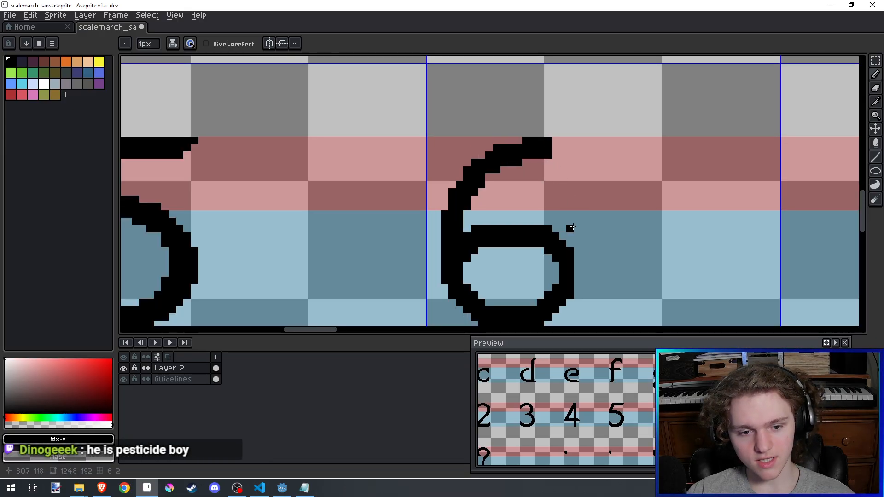
click(571, 155)
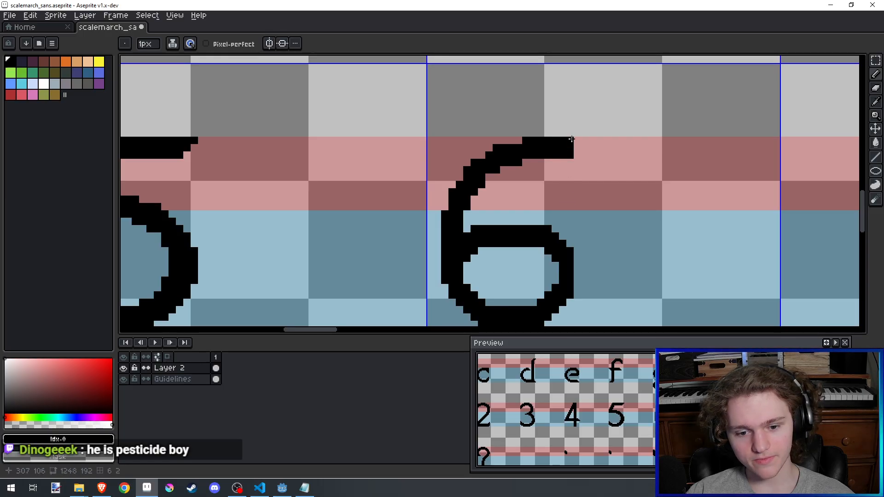
key(e)
scroll(569, 161, up, 1)
scroll(569, 166, down, 3)
scroll(569, 167, up, 2)
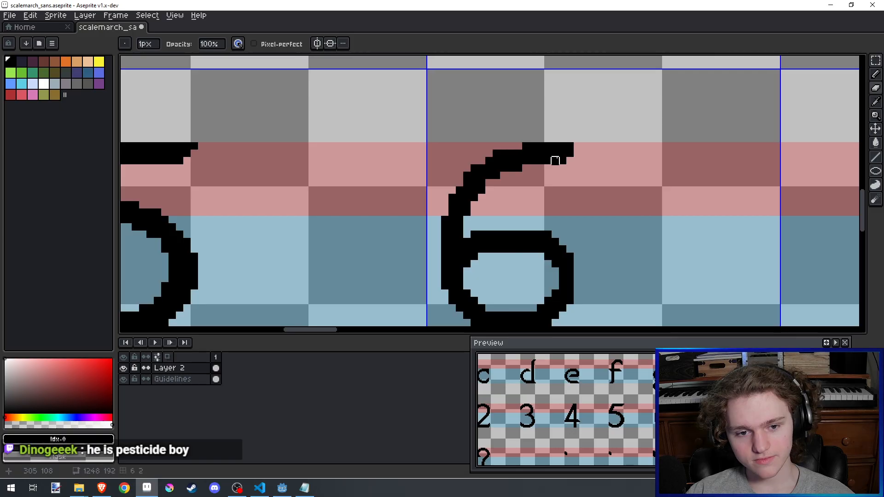
scroll(568, 173, down, 1)
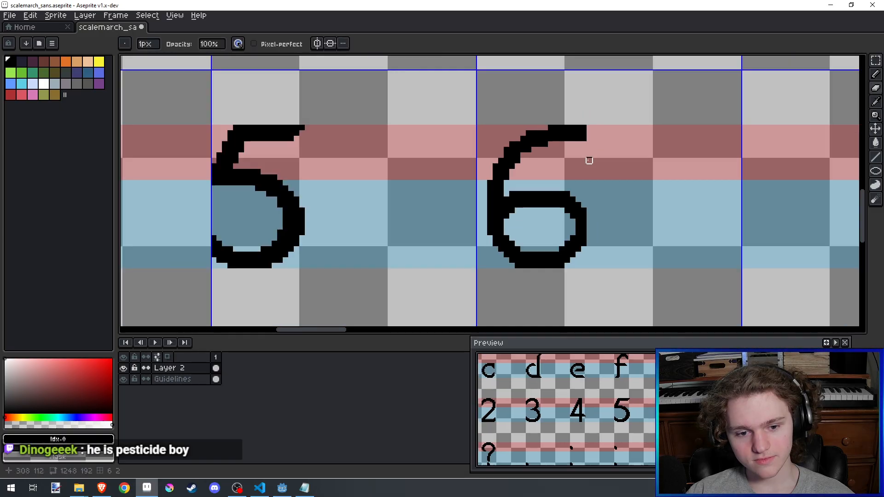
key(ctrl+z)
Step: Select the right side of the 6's bowl and move it two pixels left to narrow the bowl
click(875, 61)
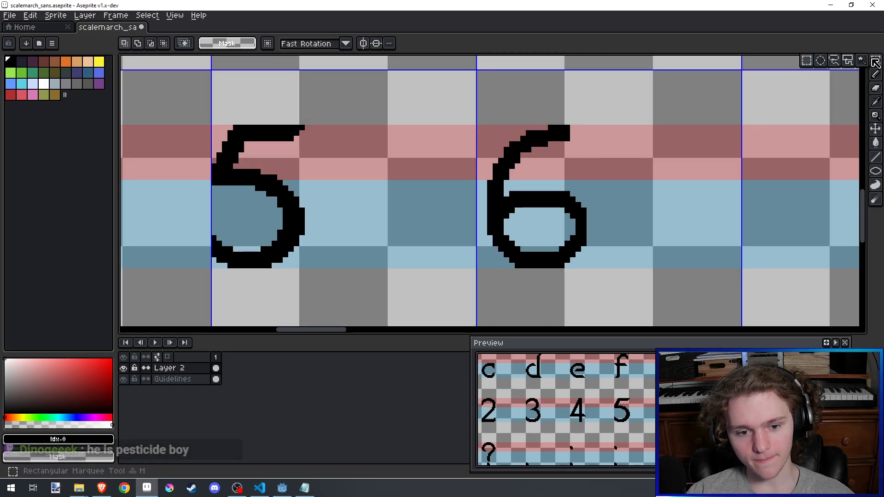
drag(604, 270, 556, 208)
key(ctrl+d)
scroll(556, 208, up, 2)
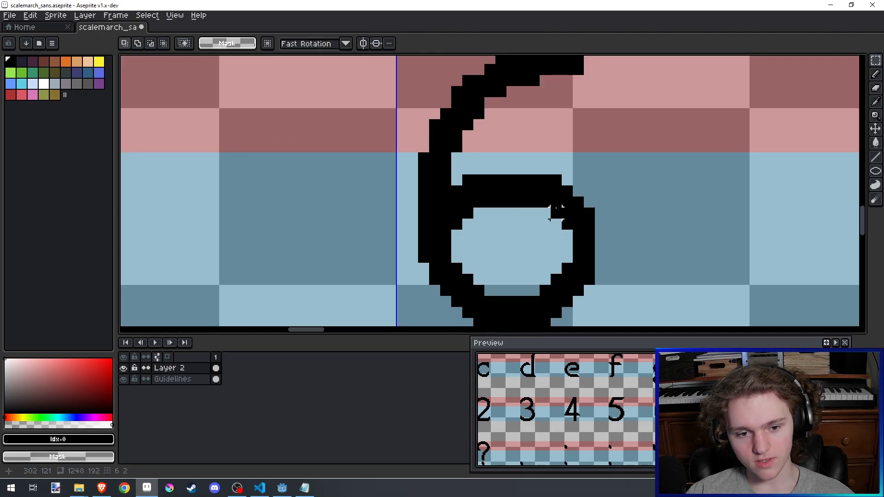
key(b)
scroll(593, 177, down, 2)
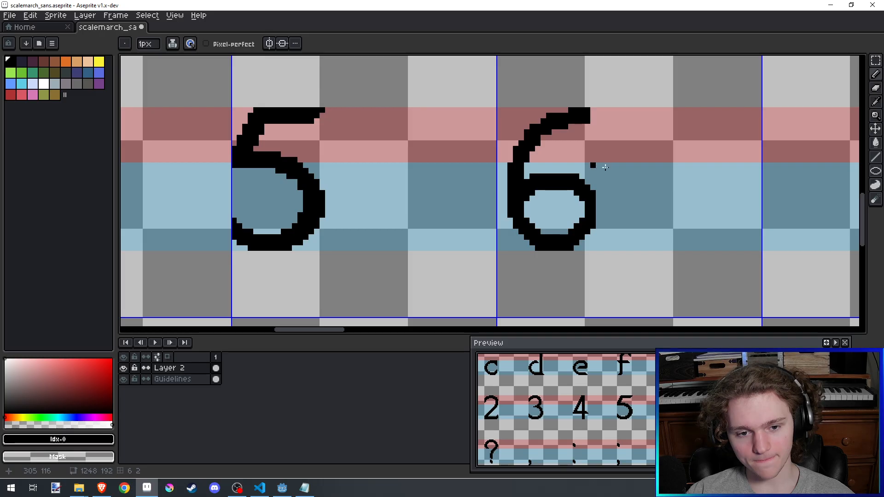
Step: Reselect the bowl's right part as an 8 by 19 pixel area and shift it one more pixel left
click(876, 61)
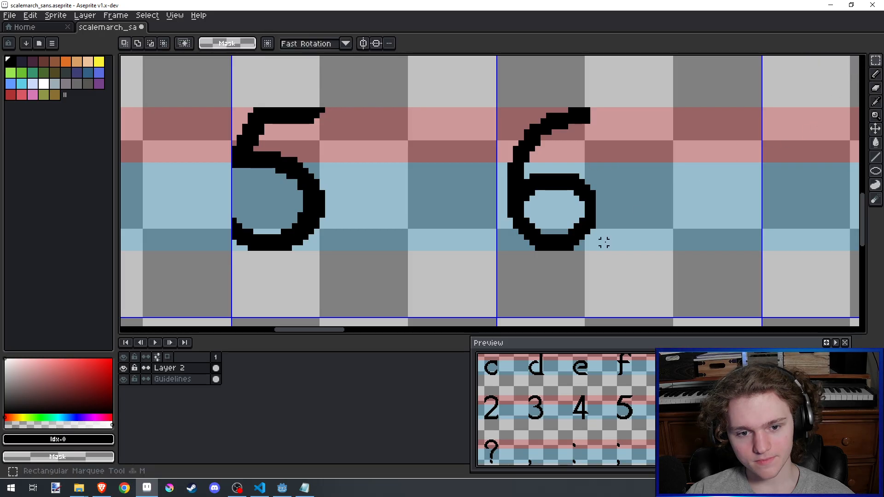
drag(601, 260, 554, 155)
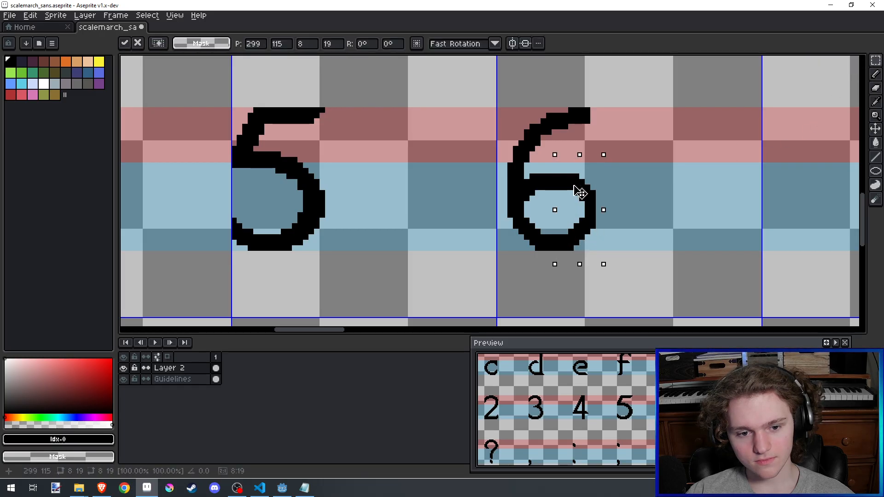
drag(574, 186, 559, 193)
click(599, 163)
Step: Apply the shifted selection and erase the surplus black pixels along the inside of the 6's lower-left bowl corner
key(b)
scroll(565, 209, up, 3)
key(e)
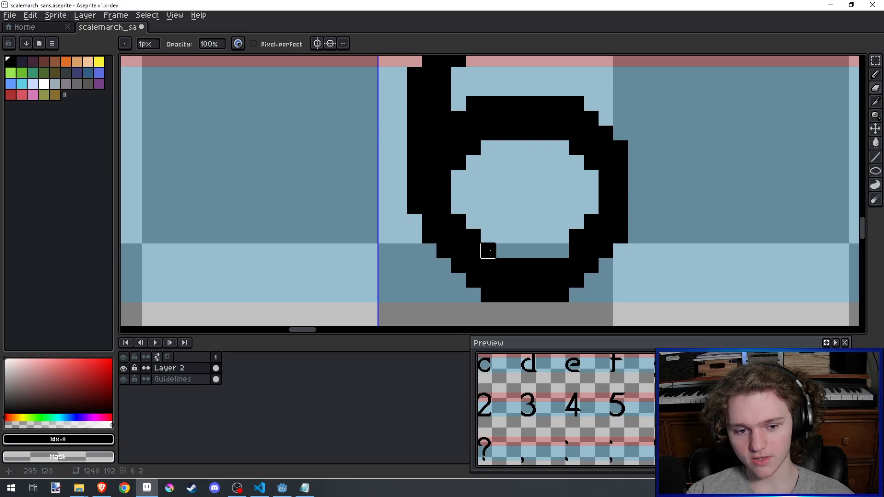
drag(487, 250, 459, 222)
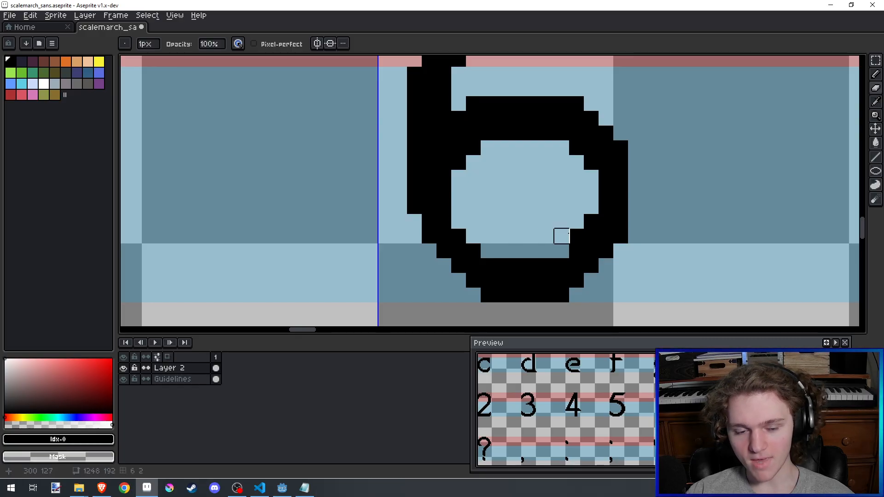
Step: Add black pixels along the outside of the bowl's lower-left and lower-right corners, and save the file
key(b)
scroll(460, 230, down, 2)
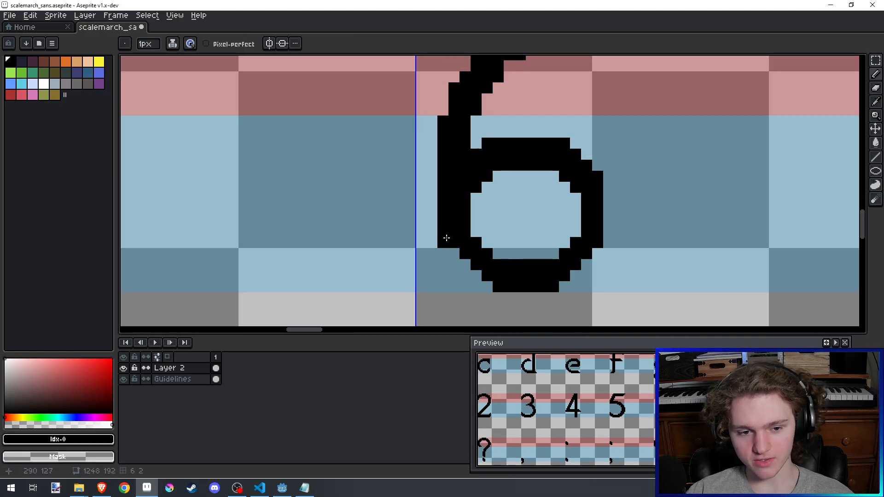
scroll(446, 236, up, 1)
click(477, 276)
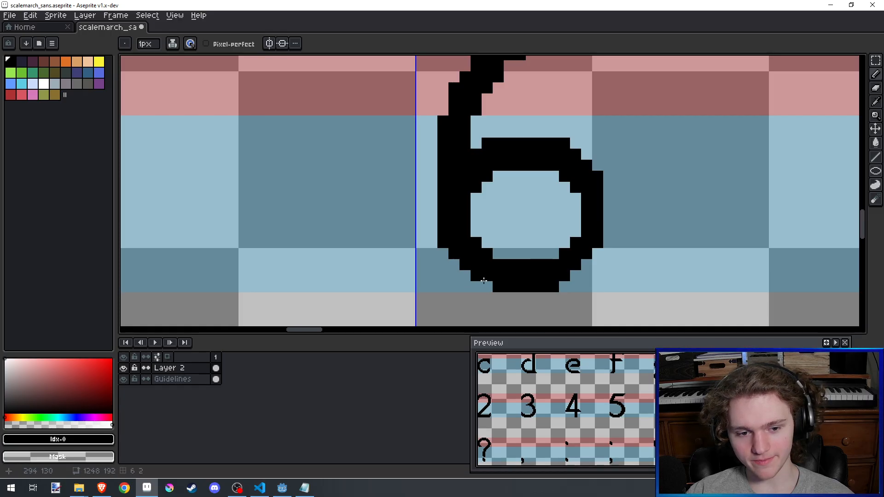
click(489, 284)
drag(550, 283, 596, 252)
scroll(570, 158, down, 4)
key(ctrl+s)
Step: Thicken the right side of the 6's bowl with an outer column of black pixels about six pixels tall, and save the file
scroll(584, 164, up, 7)
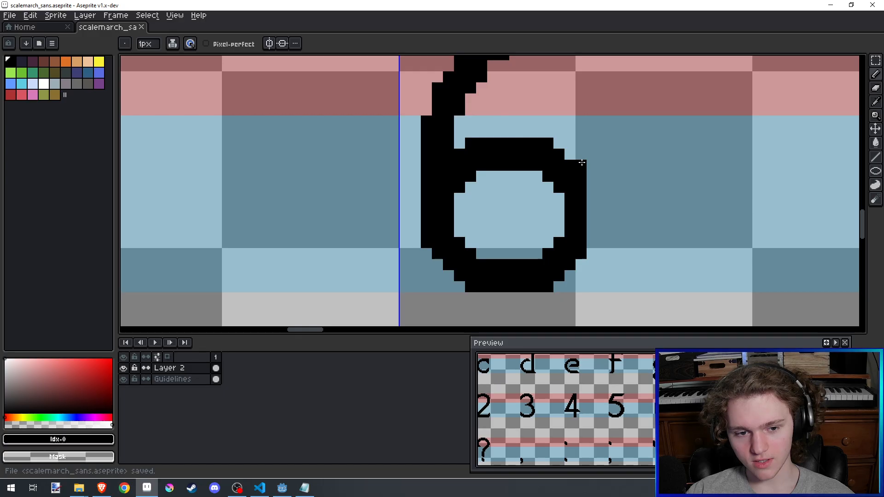
scroll(584, 214, down, 2)
click(421, 222)
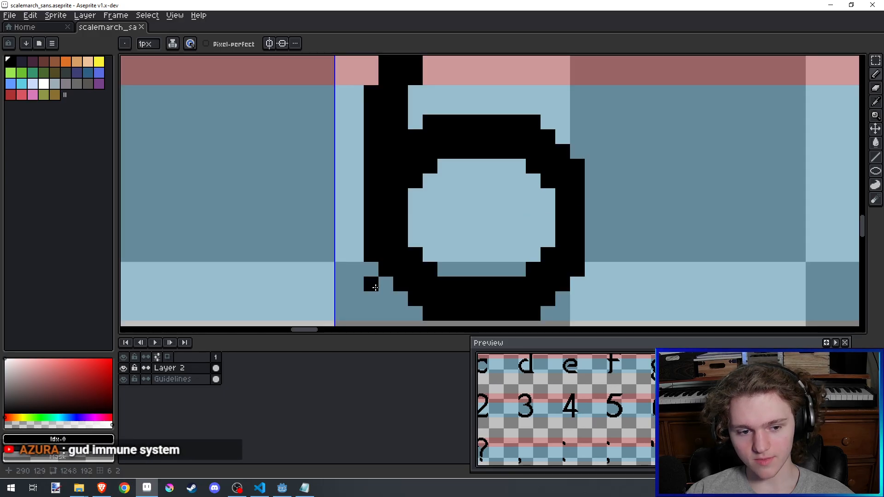
drag(578, 197, 583, 213)
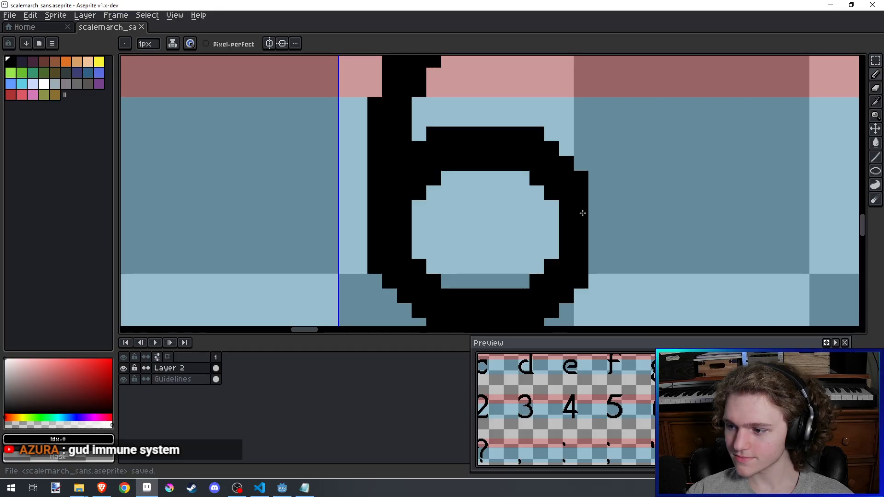
scroll(583, 213, down, 1)
scroll(583, 214, up, 1)
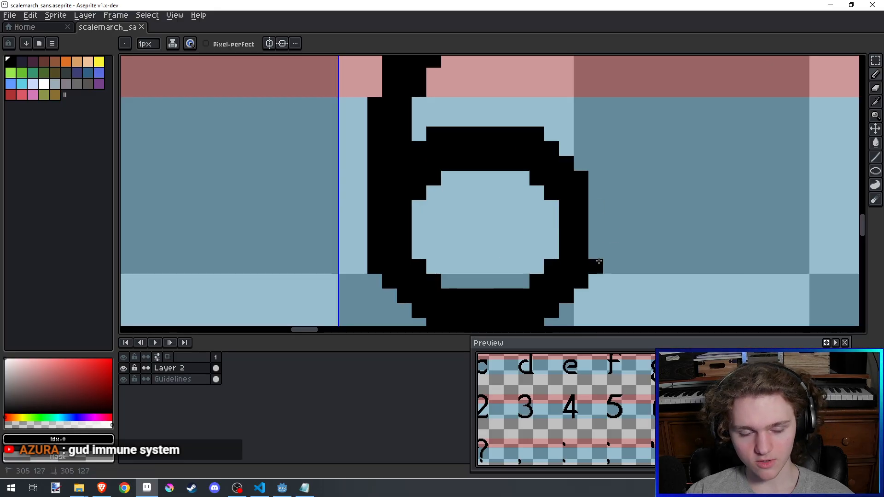
drag(599, 261, 596, 200)
scroll(596, 195, down, 2)
scroll(599, 202, up, 1)
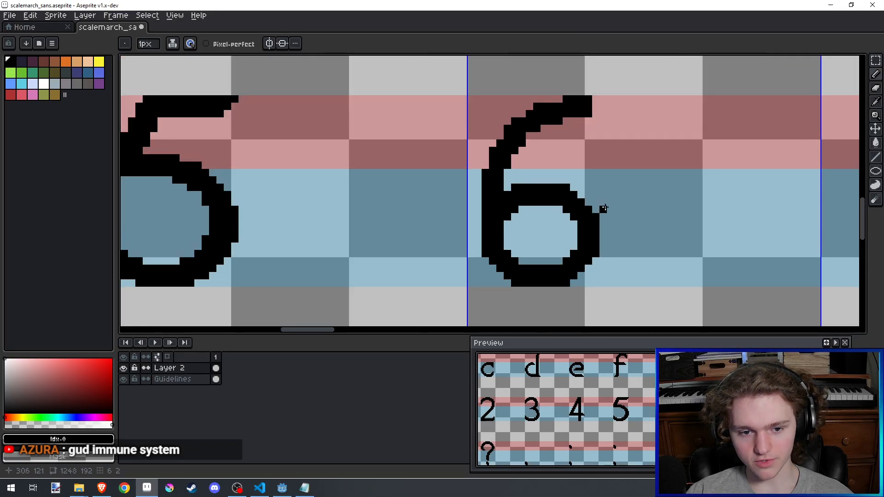
key(ctrl+s)
Step: Try thinning the upper end of the 6's stem by erasing pixels from its underside and top, and undo the erasures
scroll(603, 209, down, 1)
scroll(576, 193, up, 1)
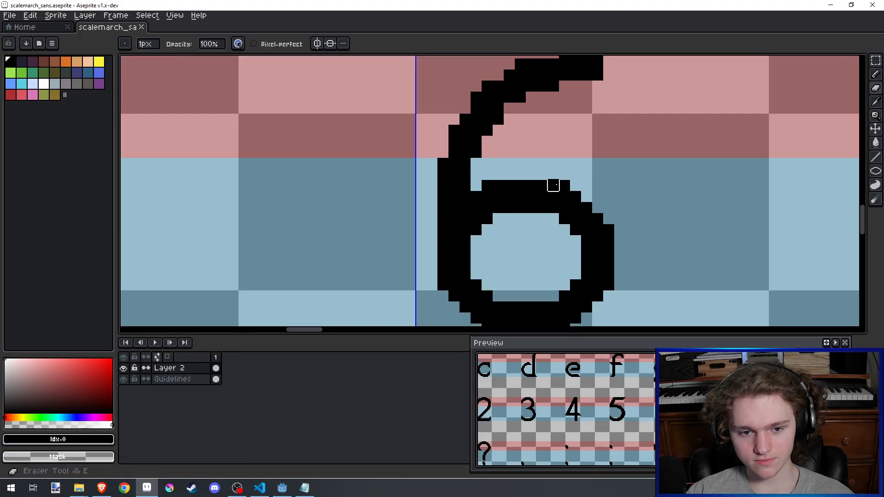
scroll(553, 184, down, 3)
scroll(559, 164, up, 5)
key(b)
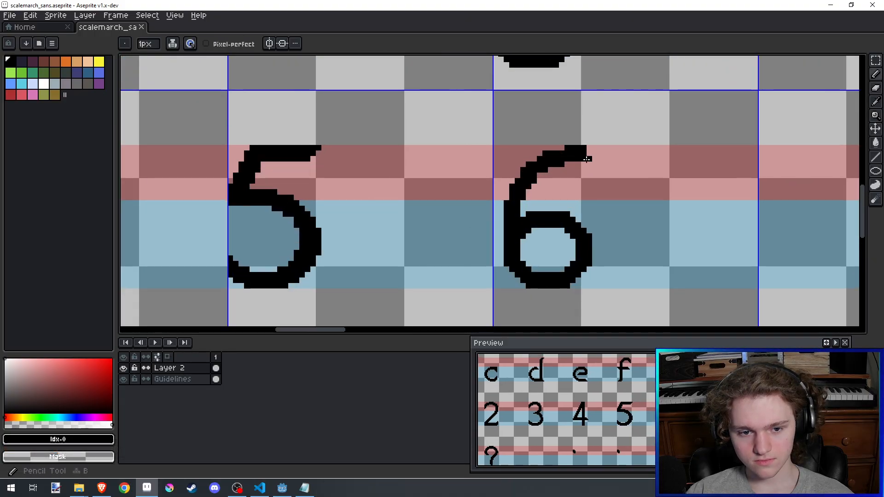
scroll(588, 158, up, 2)
key(e)
drag(586, 158, 574, 158)
click(585, 147)
scroll(585, 147, down, 1)
scroll(609, 170, up, 1)
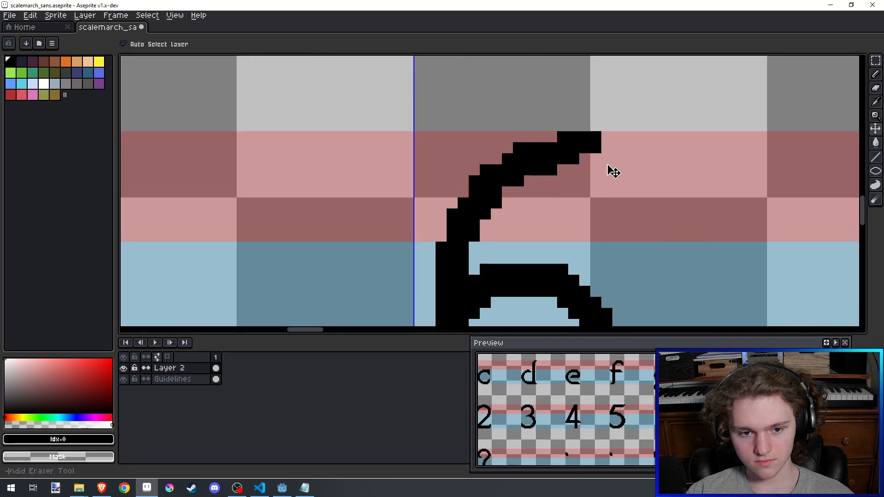
key(ctrl+z)
key(ctrl+z)
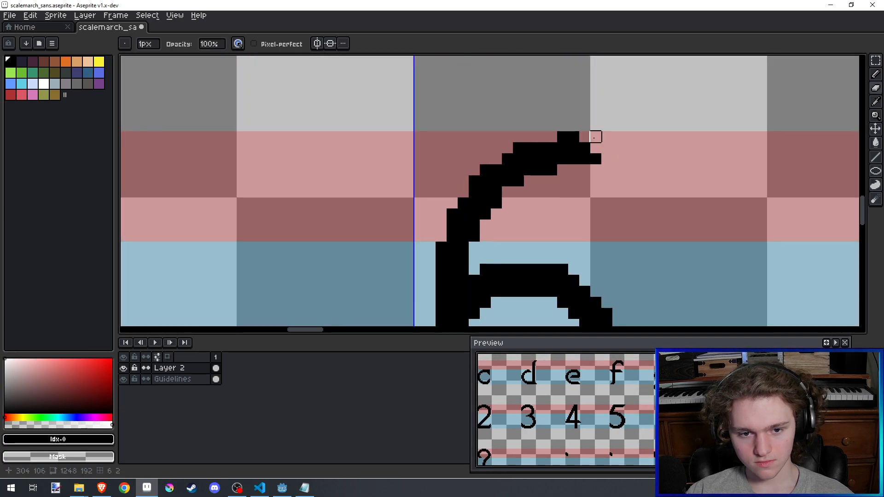
Step: Smooth the curve of the 6's stem and cut its upper end at an angle like the tip of the 5
scroll(595, 137, down, 2)
key(v)
key(b)
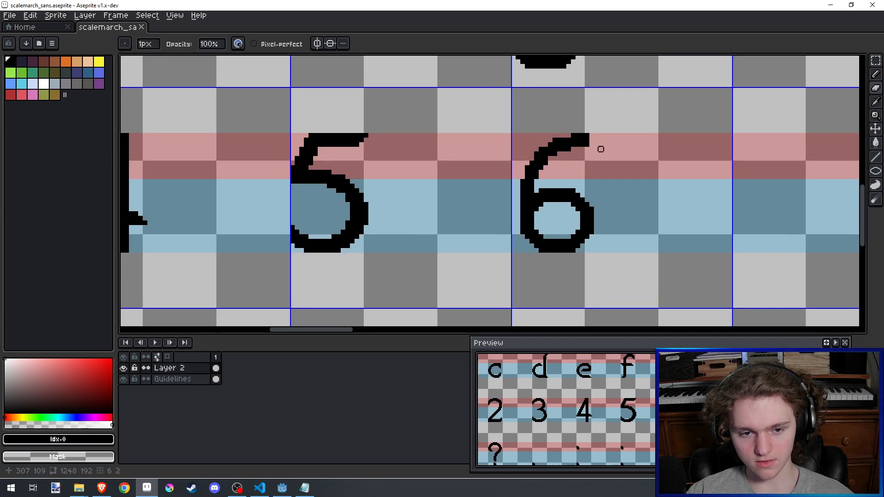
scroll(598, 146, up, 2)
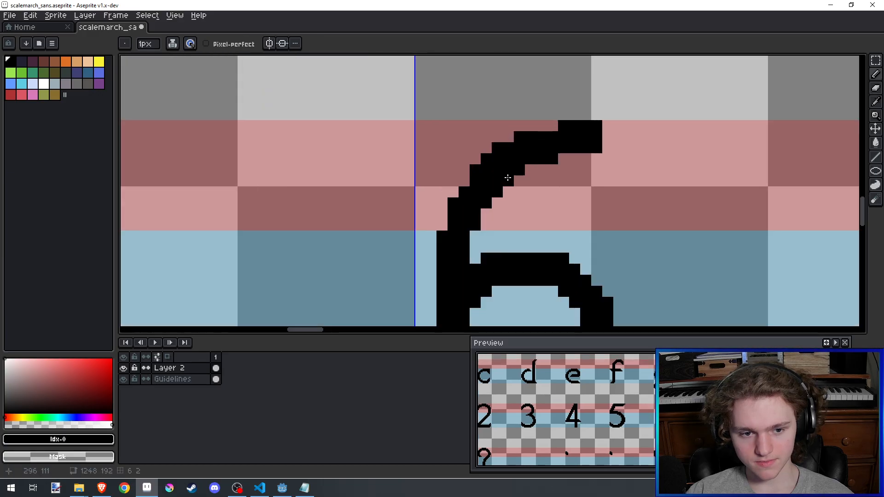
scroll(546, 136, down, 3)
scroll(546, 136, up, 1)
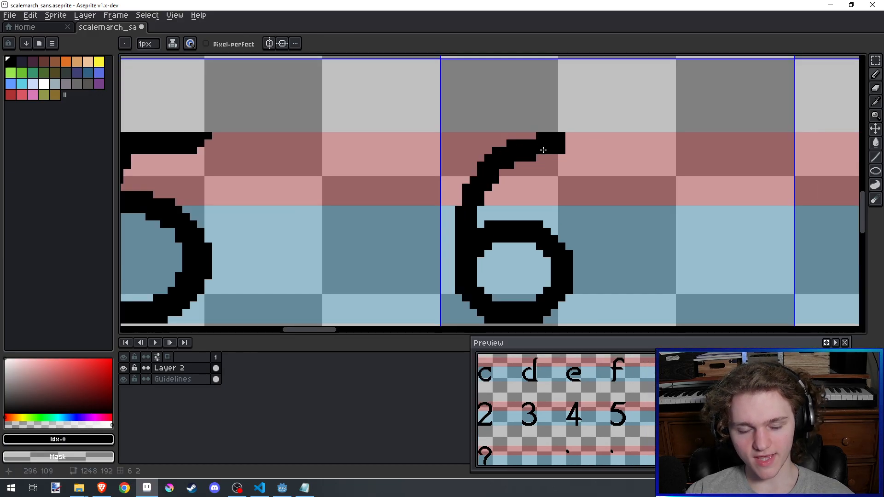
key(e)
click(561, 151)
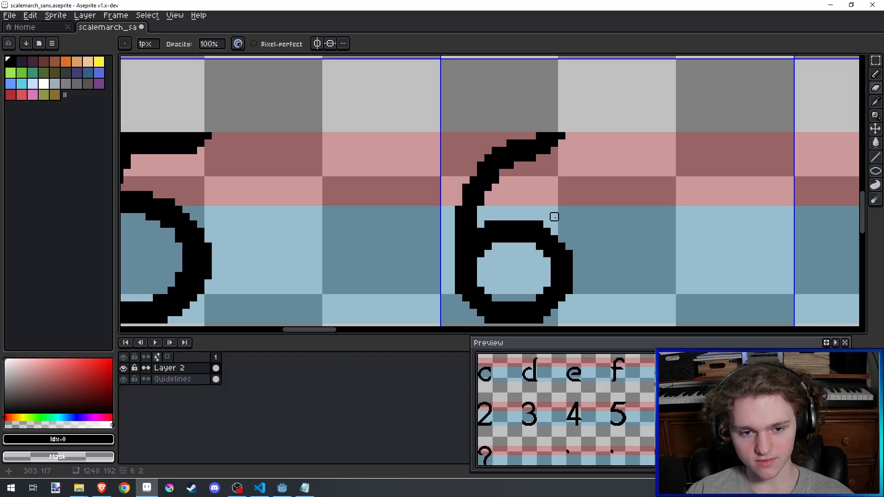
key(b)
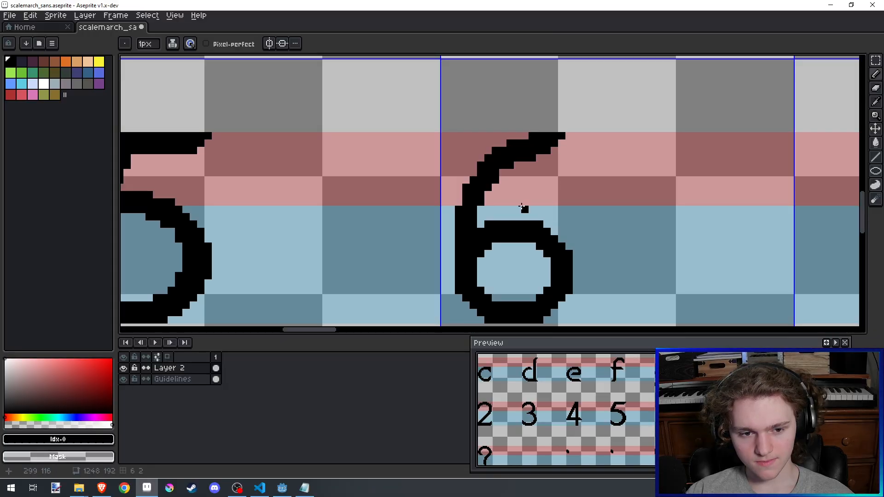
scroll(522, 208, down, 1)
scroll(507, 197, down, 1)
scroll(530, 186, up, 1)
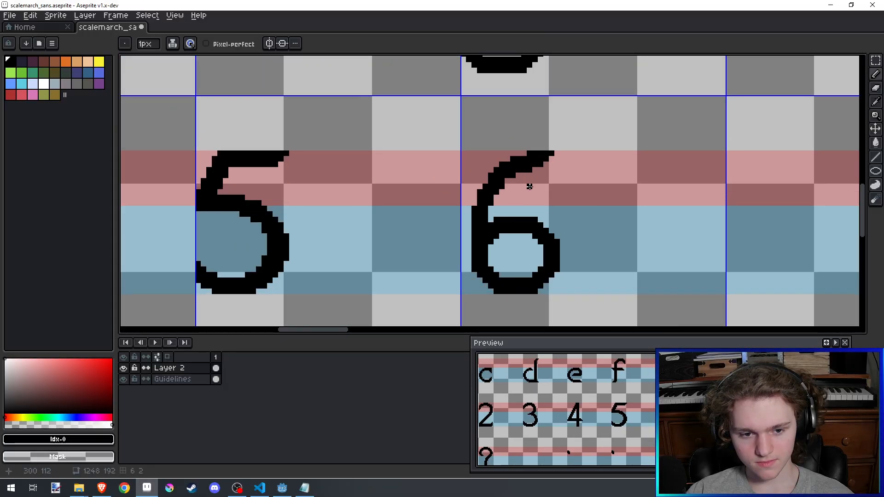
Step: Erase the upper curve of the 6's stem, leaving only its lower part above the bowl
key(e)
click(548, 161)
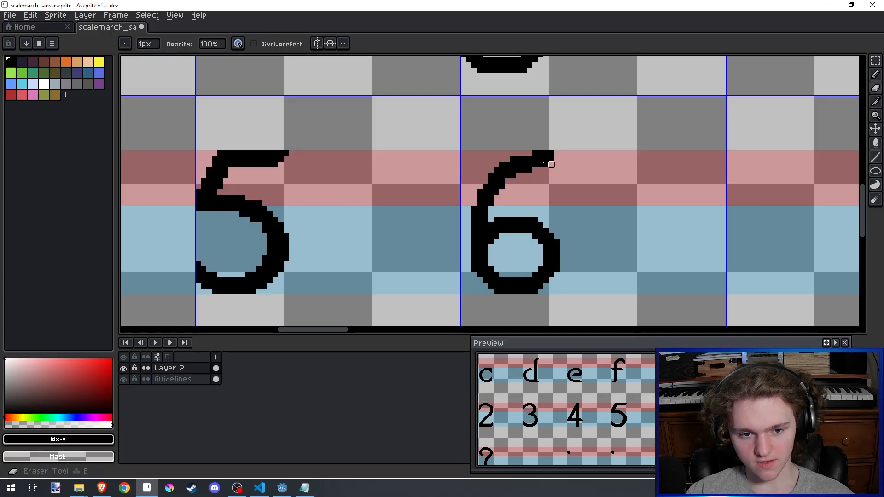
mouse_move(551, 165)
mouse_down()
mouse_move(535, 154)
mouse_move(541, 170)
mouse_move(557, 158)
mouse_up()
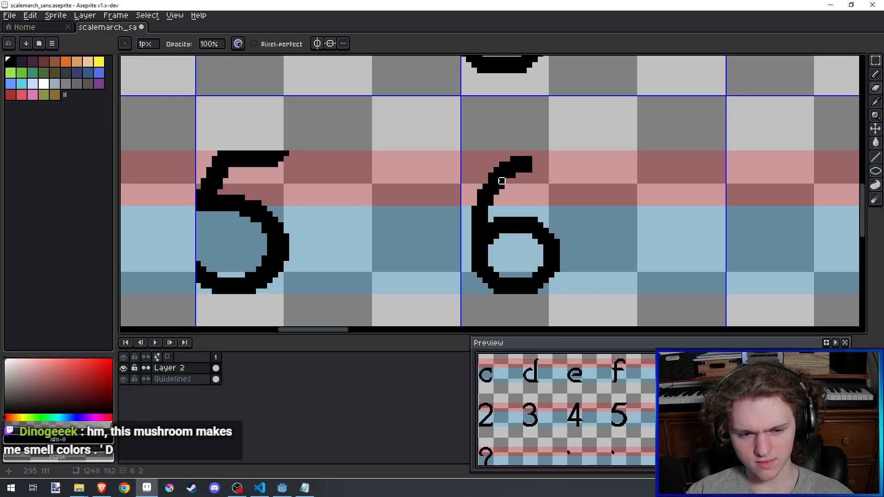
drag(502, 181, 518, 164)
Step: Try a straight 3 px pencil line running up and right from the 6's stem, undo it, and save the file
key(b)
click(157, 45)
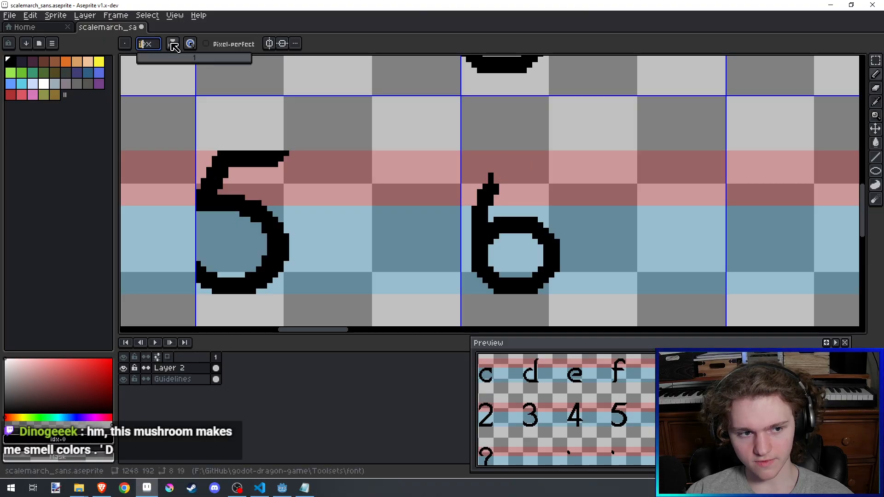
text(3)
key(Return)
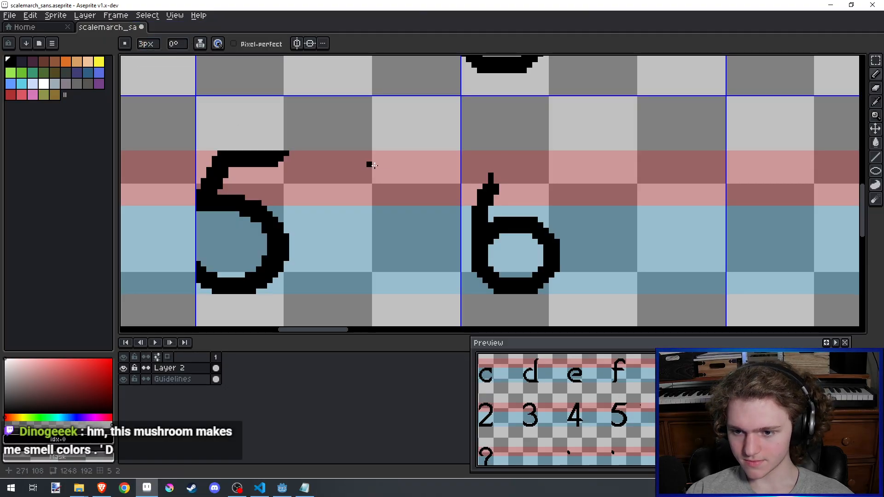
scroll(491, 179, up, 1)
click(499, 181)
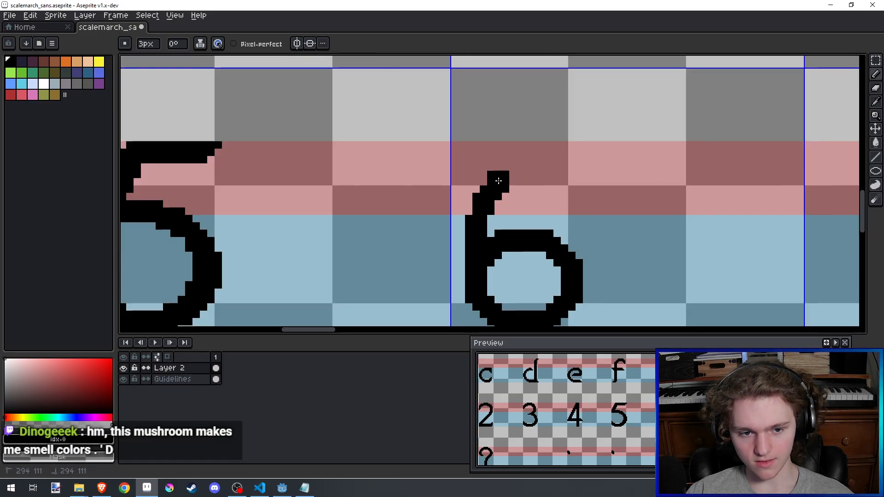
shift+click(540, 159)
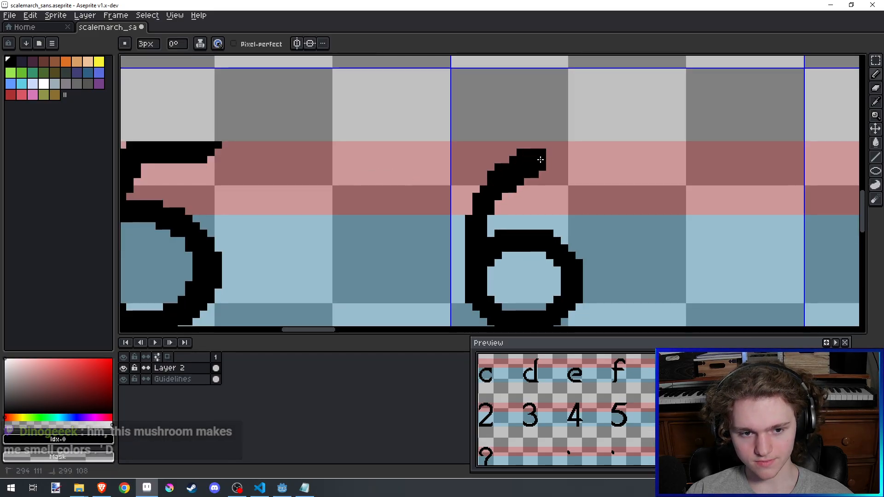
key(ctrl+z)
key(ctrl+s)
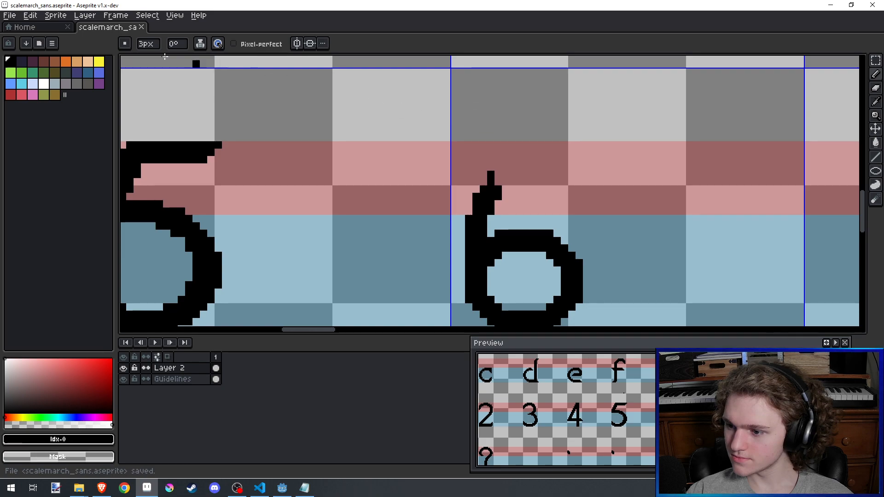
Step: Set the pencil size to 2 px and try freehand strokes for the 6's upper arm, undoing them
click(151, 46)
text(2)
key(Return)
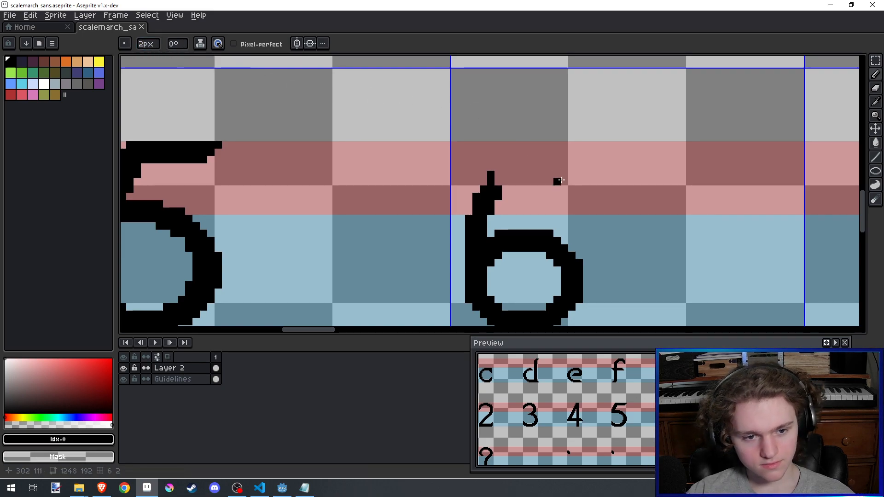
mouse_move(505, 183)
mouse_down()
mouse_move(524, 164)
mouse_move(502, 183)
mouse_move(530, 153)
mouse_move(550, 148)
mouse_up()
key(ctrl+z)
key(ctrl+z)
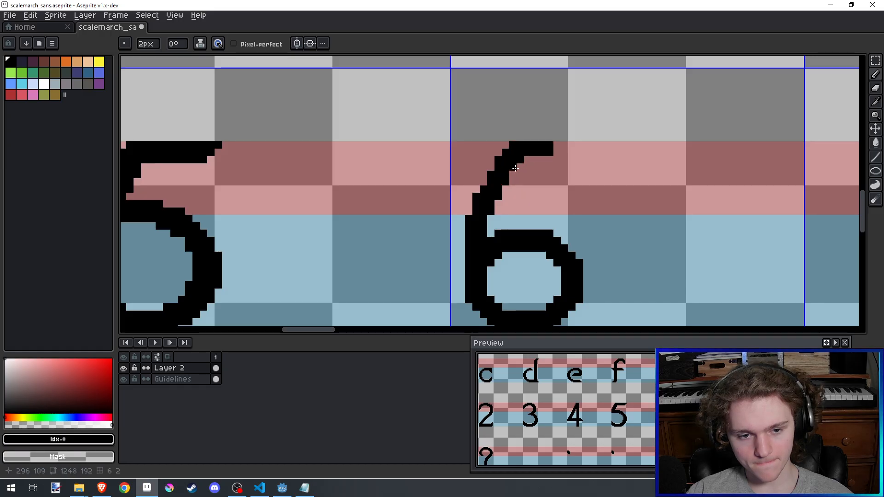
key(ctrl+z)
mouse_move(503, 183)
mouse_down()
mouse_move(535, 162)
mouse_move(514, 170)
mouse_move(544, 164)
mouse_move(565, 180)
mouse_move(531, 164)
mouse_move(568, 178)
mouse_up()
key(ctrl+z)
key(ctrl+z)
key(ctrl+z)
Step: Erase the remaining narrow tip of the 6's stem down to a short stub above the bowl
key(e)
mouse_move(499, 197)
mouse_down()
mouse_move(479, 222)
mouse_move(491, 179)
mouse_move(479, 224)
mouse_move(486, 191)
mouse_move(509, 169)
mouse_move(541, 169)
mouse_move(557, 184)
mouse_up()
key(b)
Step: Try several freehand 2 px strokes curving up and right from the 6's shortened stem, undoing each one
key(ctrl+z)
key(ctrl+z)
mouse_move(481, 193)
mouse_down()
mouse_move(483, 173)
mouse_move(509, 150)
mouse_move(483, 161)
mouse_move(514, 153)
mouse_up()
key(ctrl+z)
key(v)
key(b)
key(ctrl+z)
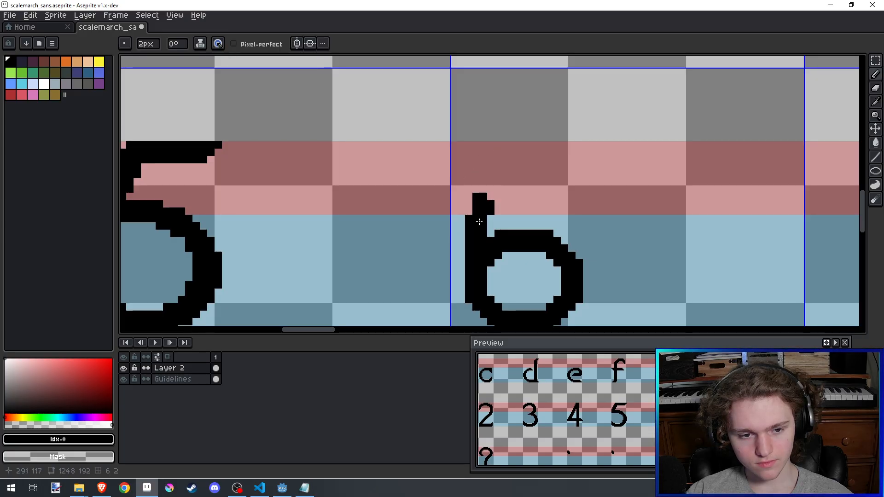
mouse_move(482, 202)
mouse_down()
mouse_move(482, 174)
mouse_move(489, 181)
mouse_move(477, 220)
mouse_move(488, 173)
mouse_move(540, 149)
mouse_up()
key(ctrl+z)
key(ctrl+z)
key(ctrl+z)
mouse_move(476, 193)
mouse_down()
mouse_move(531, 166)
mouse_move(575, 183)
mouse_up()
key(ctrl+z)
mouse_move(475, 209)
mouse_down()
mouse_move(504, 158)
mouse_move(526, 153)
mouse_move(575, 173)
mouse_up()
key(ctrl+z)
drag(478, 197, 515, 144)
key(ctrl+z)
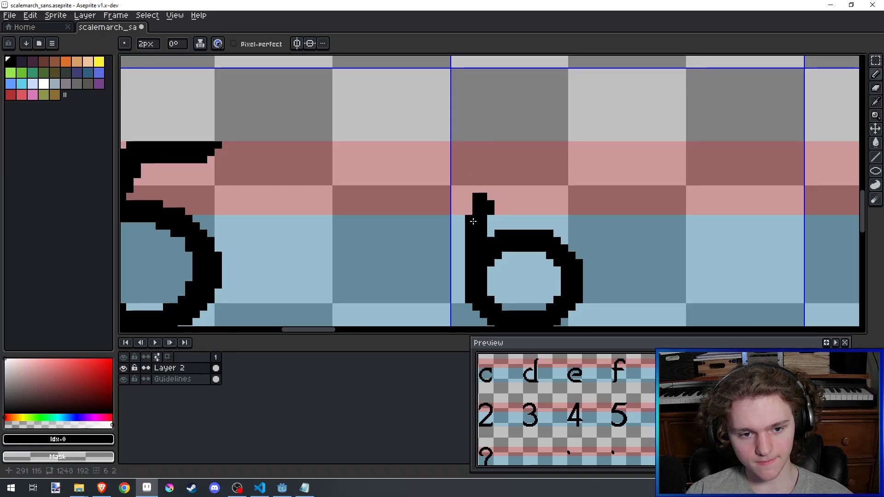
mouse_move(473, 217)
mouse_down()
mouse_move(493, 173)
mouse_move(521, 137)
mouse_up()
key(ctrl+z)
Step: Draw a rounded 2 px arch from the 6's stem to above the bowl's right edge, and erase the leftover pixels inside the stem
mouse_move(474, 214)
mouse_down()
mouse_move(489, 182)
mouse_move(524, 157)
mouse_move(576, 181)
mouse_up()
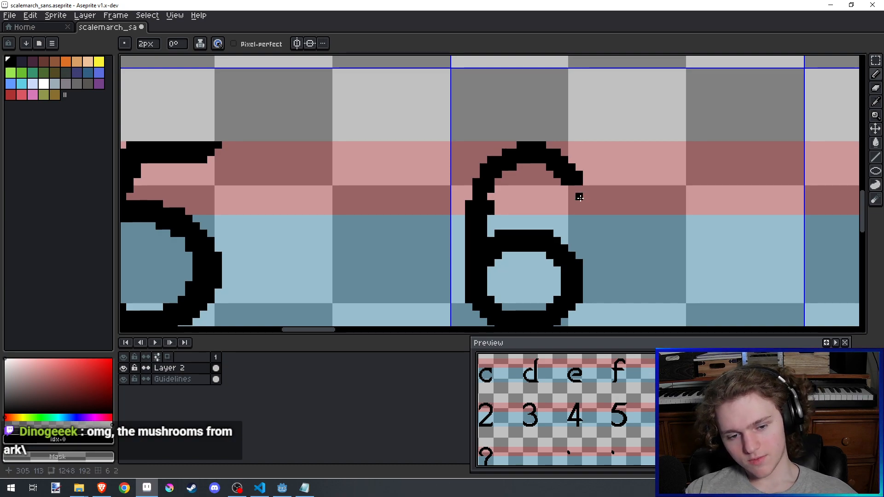
key(e)
click(491, 212)
click(491, 204)
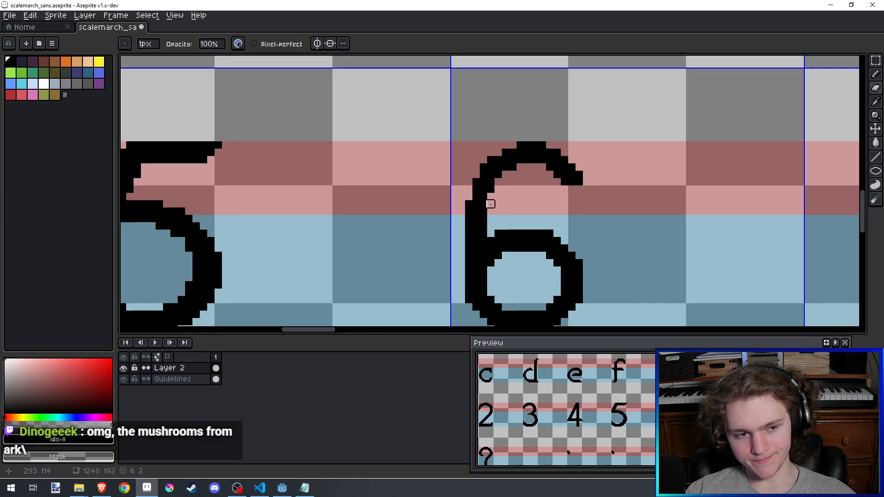
Step: Set the pencil size to 1 px, save the file, and add a black pixel atop the stem's outer left edge where the arch begins
key(b)
click(150, 48)
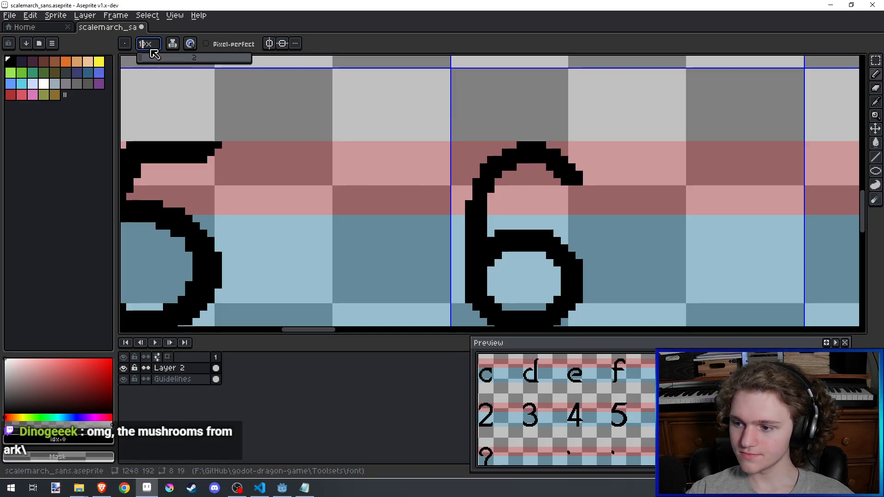
key(ctrl+s)
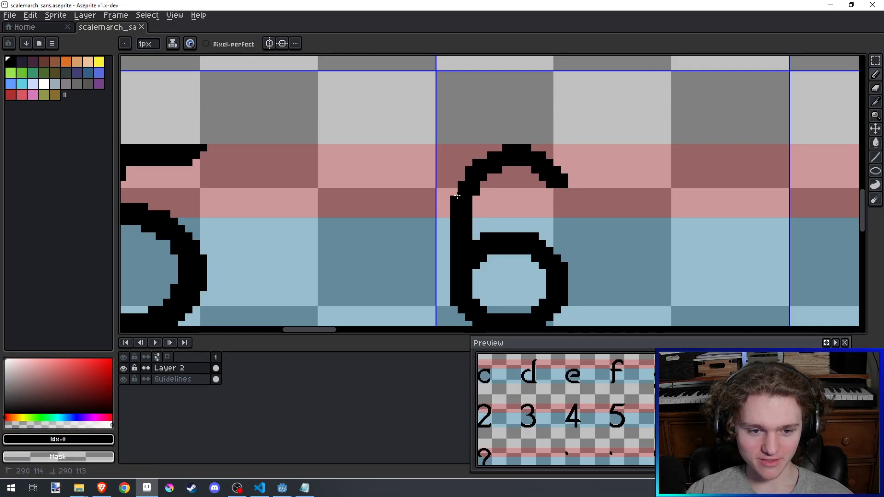
click(454, 192)
scroll(501, 201, up, 1)
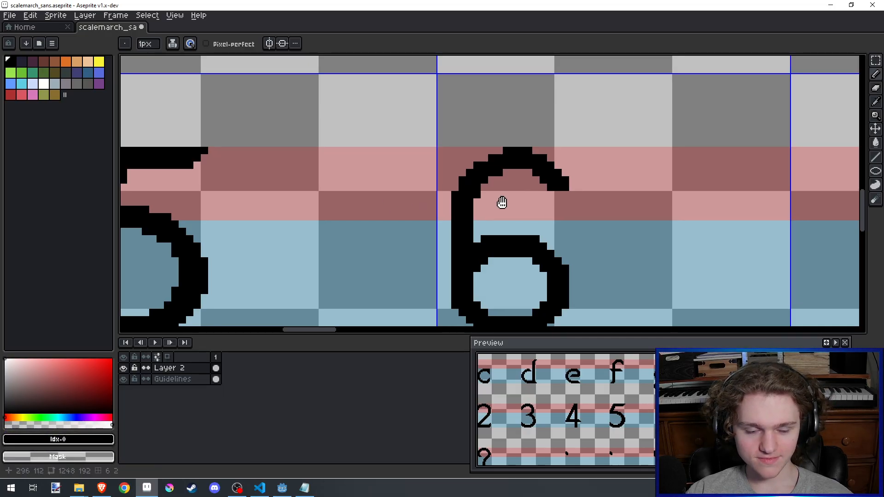
Step: Check the 6's rounded arch close up and beside the neighbouring glyphs, and save the file
scroll(588, 296, down, 2)
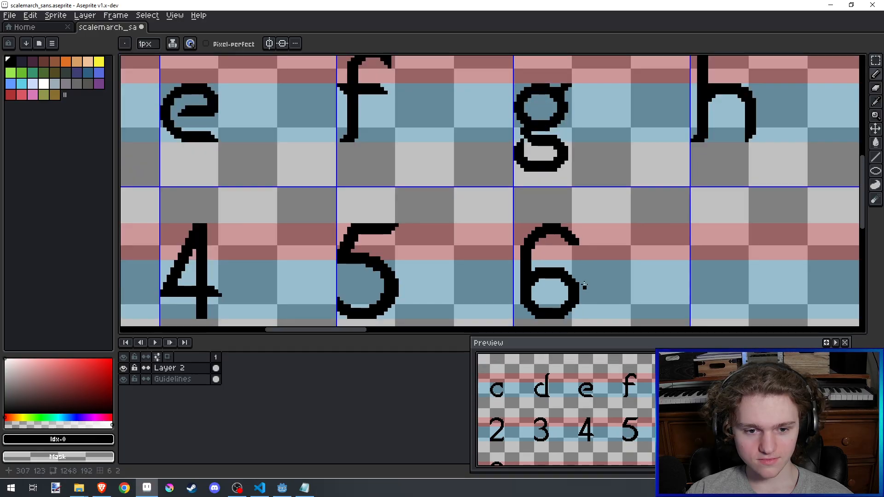
scroll(537, 234, up, 3)
key(ctrl+s)
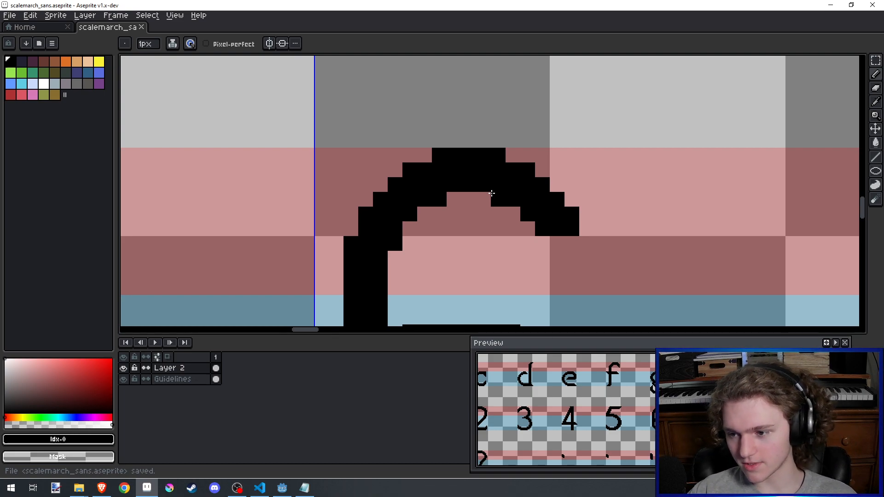
scroll(491, 194, down, 3)
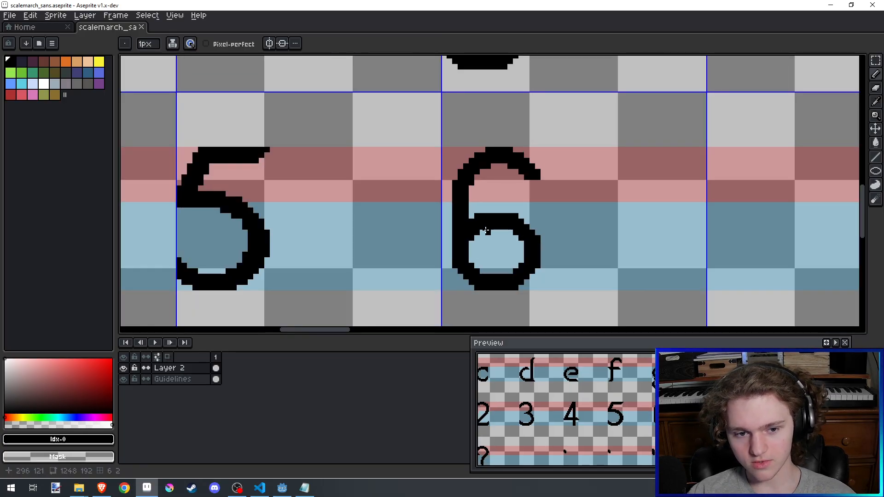
scroll(488, 231, down, 1)
key(ctrl+s)
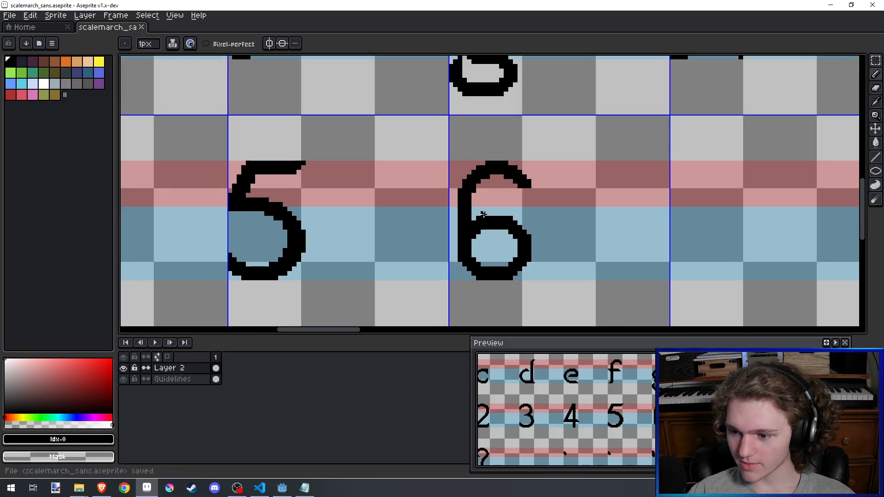
Step: Select the whole 6 with a rectangular marquee and move it 2 px left, flush against its cell's left guideline
key(m)
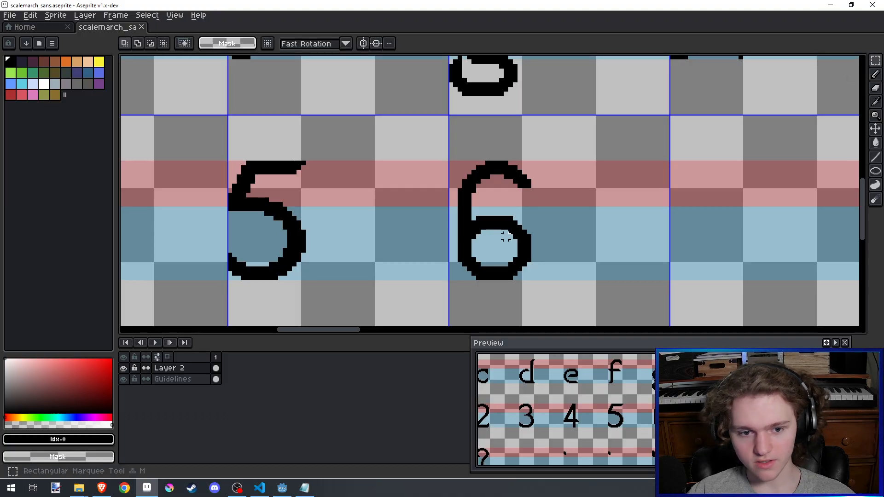
drag(529, 278, 449, 127)
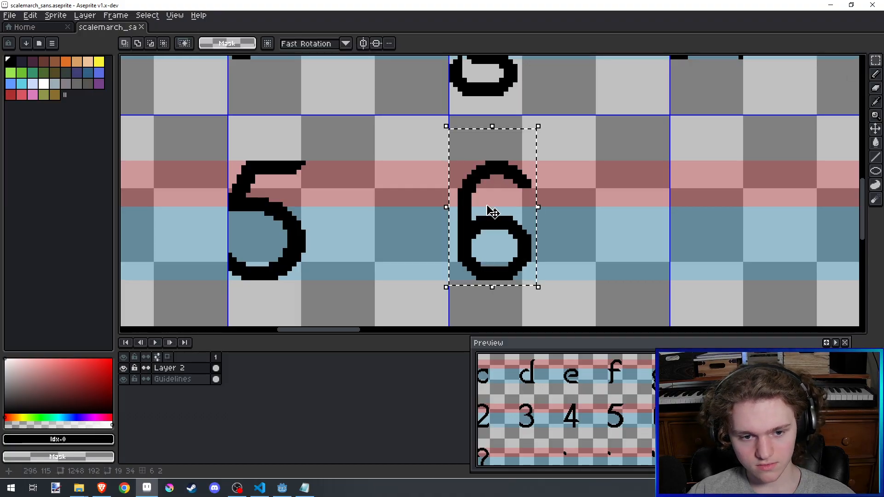
drag(490, 209, 484, 212)
key(b)
scroll(514, 200, up, 1)
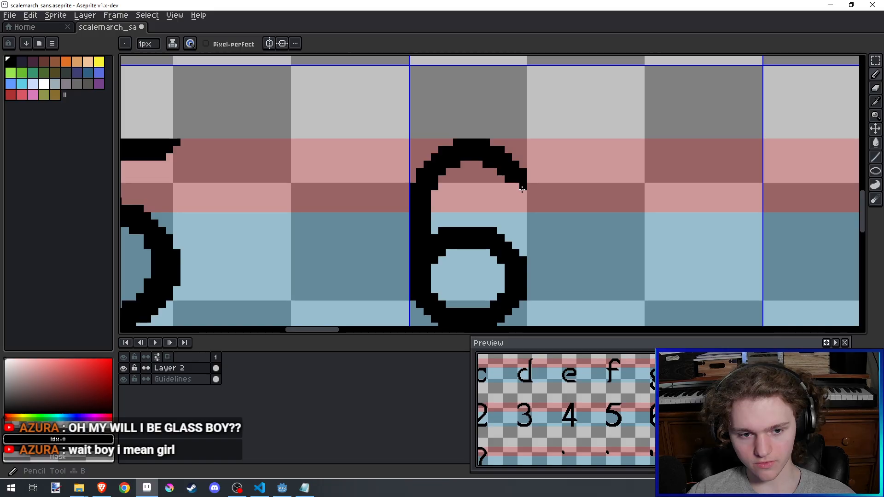
Step: Try adding a single black pixel beneath the tip of the 6's upper arm
click(523, 193)
scroll(514, 132, down, 1)
scroll(514, 132, up, 1)
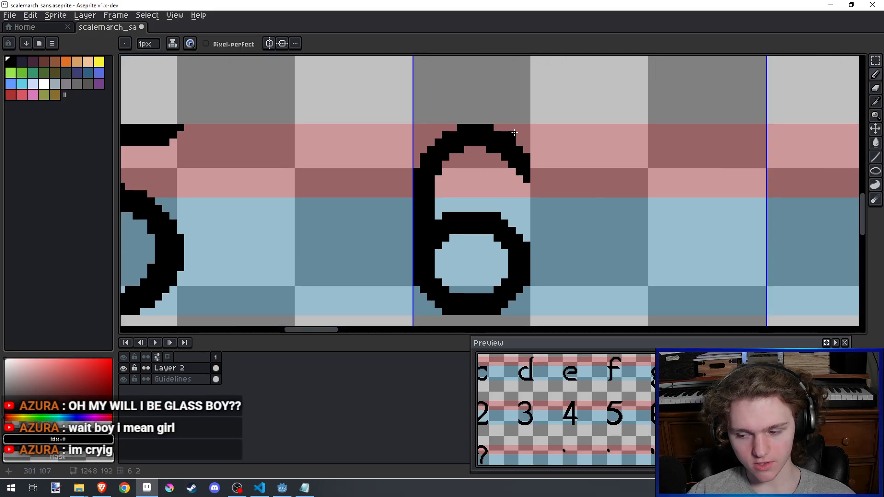
scroll(514, 132, down, 1)
scroll(515, 132, up, 1)
key(v)
key(ctrl+z)
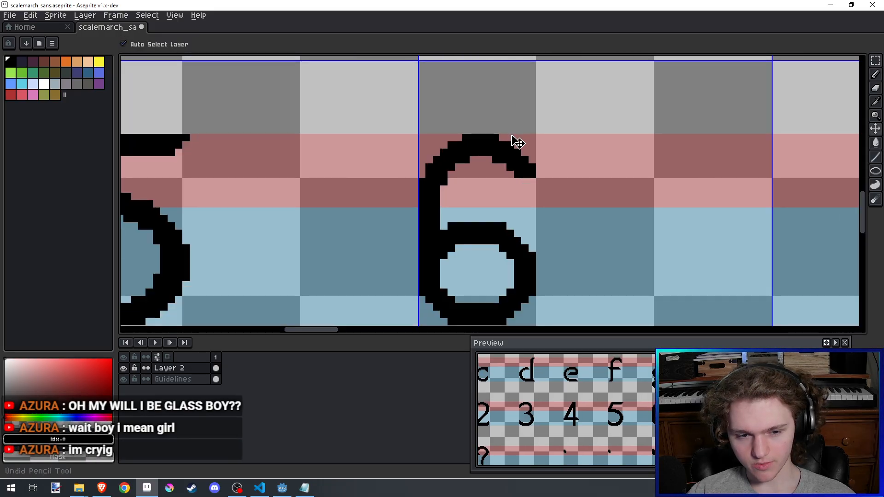
key(b)
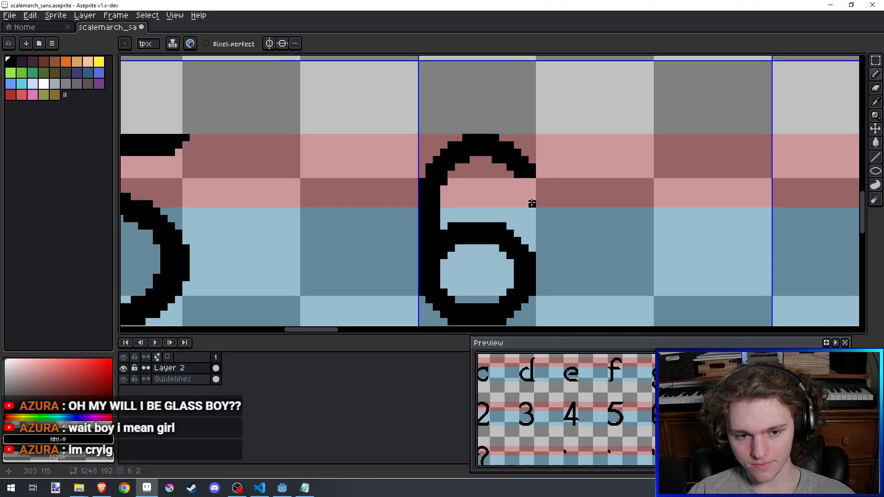
click(532, 182)
scroll(533, 182, down, 1)
scroll(533, 182, up, 1)
scroll(539, 210, down, 3)
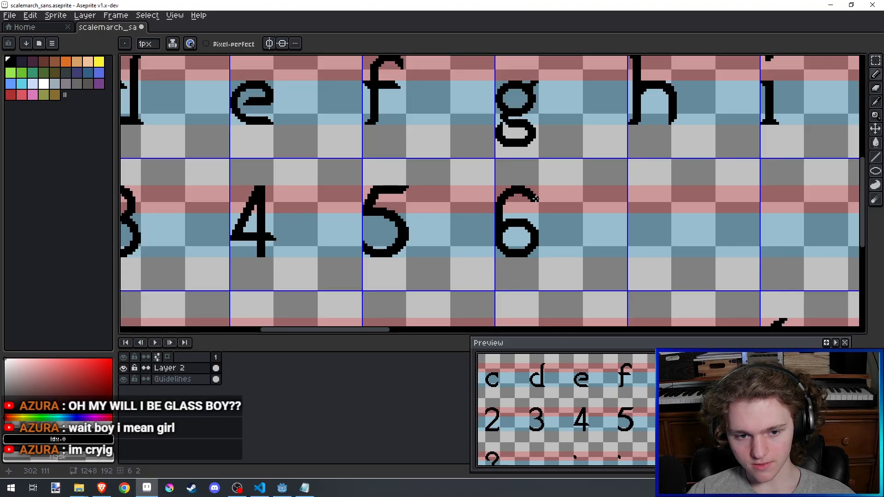
Step: Save the font sheet with the repositioned 6
key(ctrl+s)
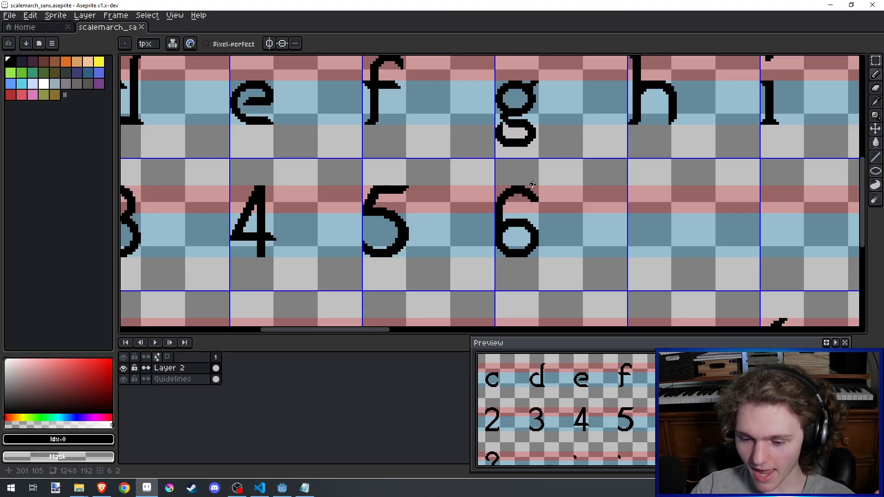
key(alt+Tab)
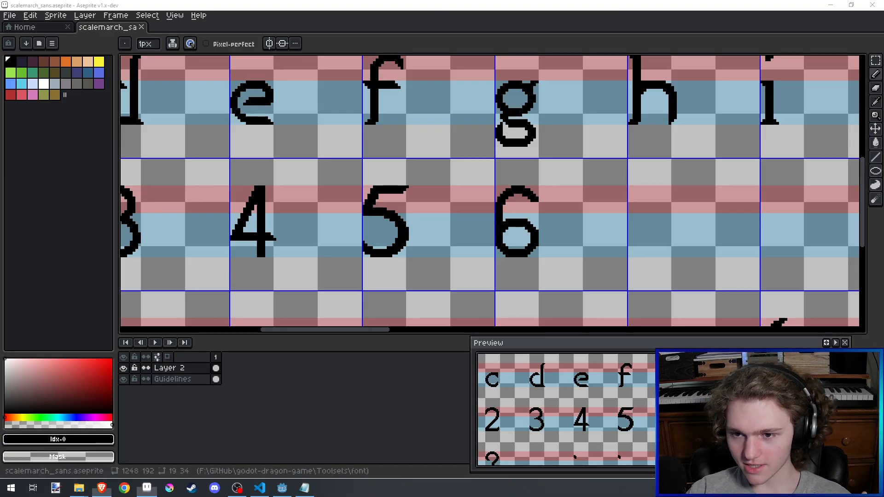
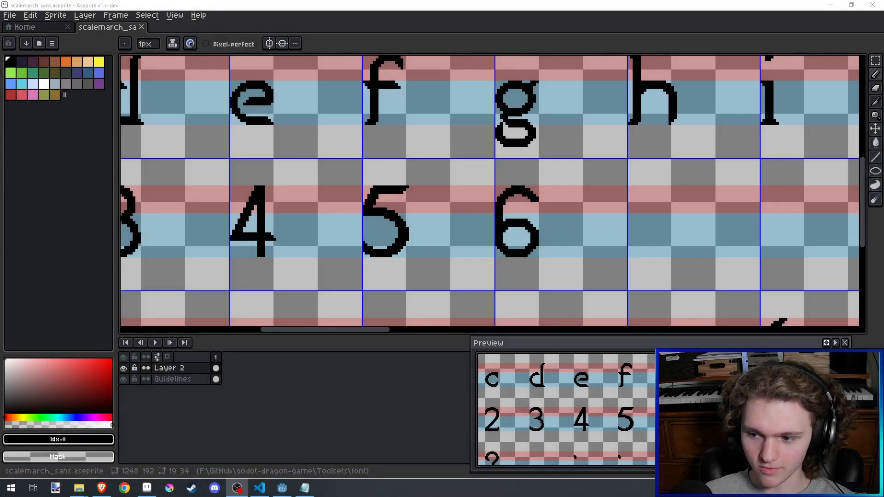
drag(655, 263, 623, 281)
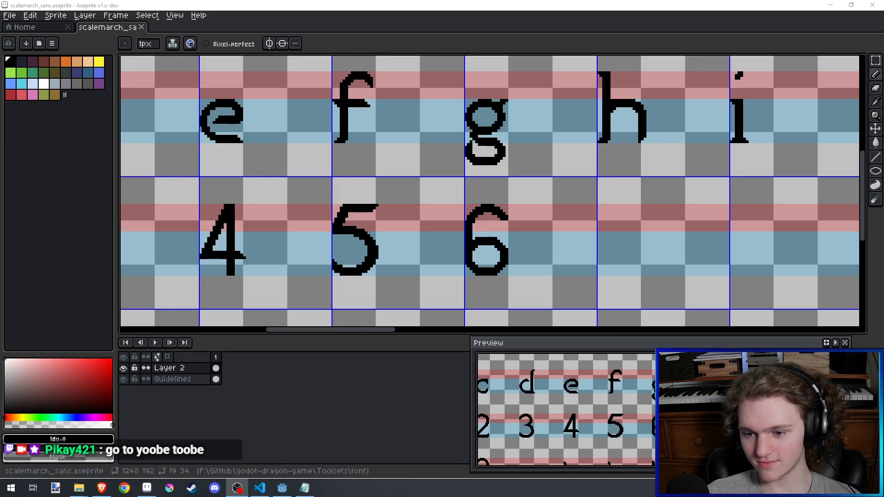
scroll(462, 244, left, 1)
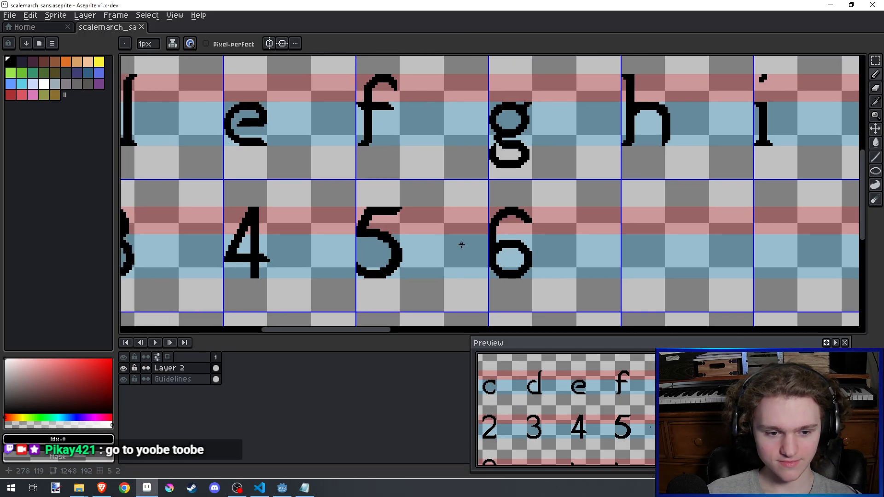
Step: Widen the 6 by selecting its right half with a rectangular marquee and moving it 1 px right
scroll(476, 248, up, 2)
click(876, 61)
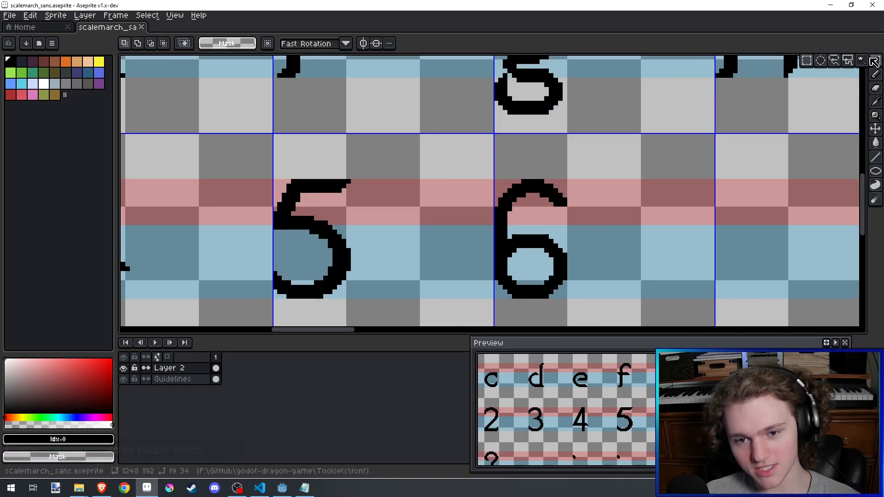
drag(574, 291, 529, 155)
key(Right)
key(b)
scroll(550, 210, up, 2)
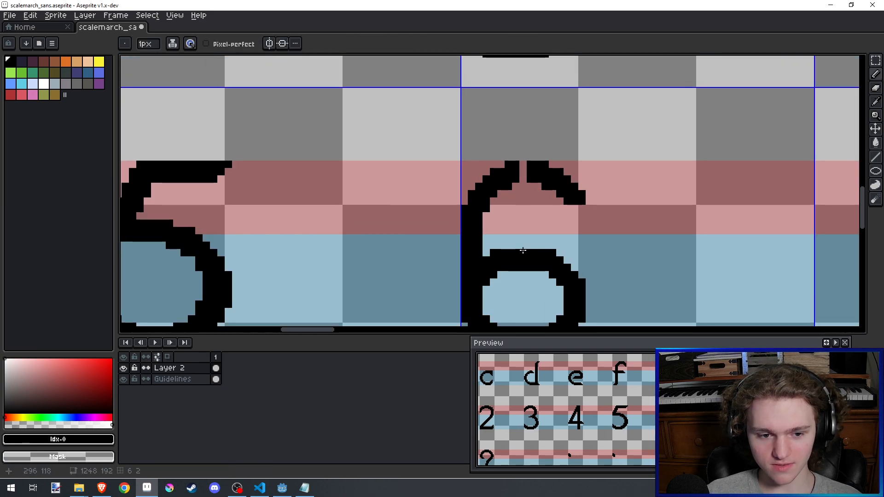
Step: Fill the 1 px gaps in the 6's upper arch and the bottom of its bowl with black pixels, and save the file
drag(523, 181, 524, 164)
scroll(516, 123, down, 3)
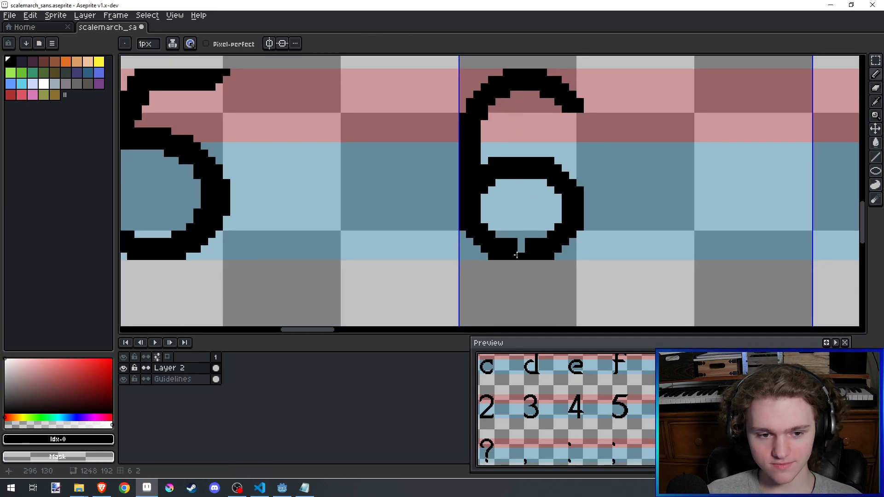
click(521, 243)
key(e)
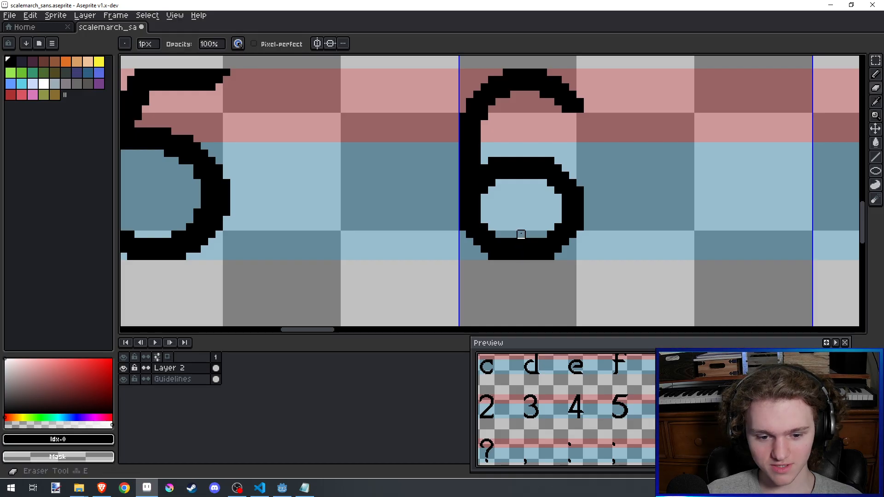
scroll(521, 235, down, 3)
key(ctrl+s)
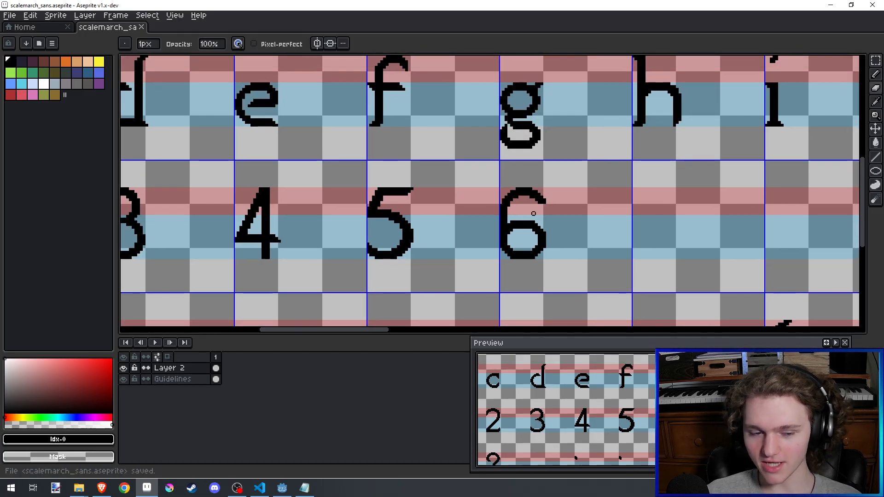
Step: Examine the widened 6's shape close up and compare it with the neighbouring digits and letters, saving again
scroll(533, 213, up, 2)
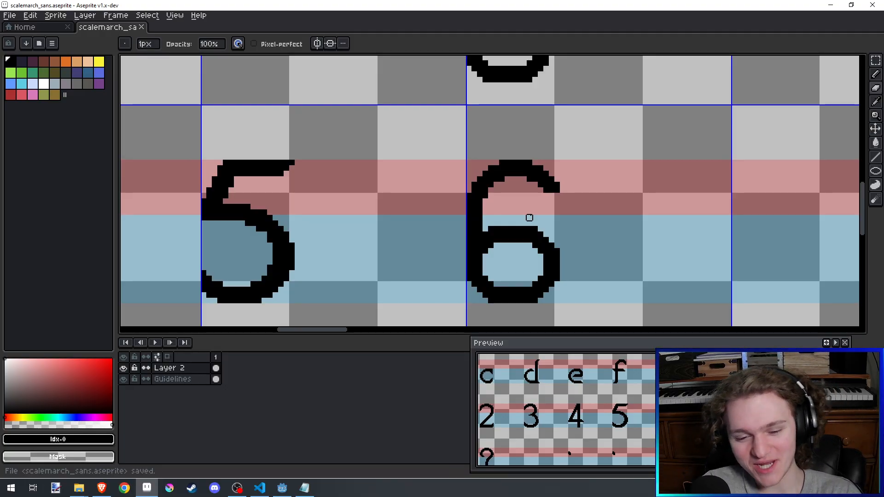
drag(530, 218, 497, 212)
key(b)
scroll(520, 237, up, 2)
key(e)
key(ctrl+s)
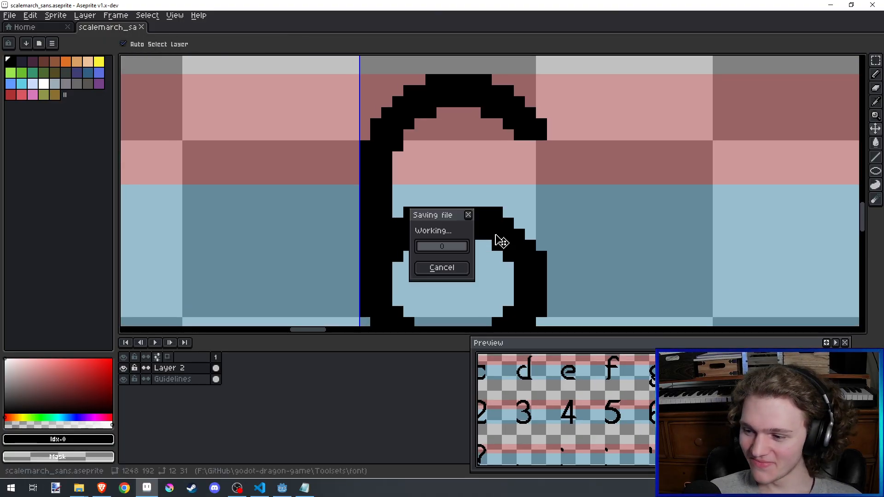
scroll(508, 178, down, 5)
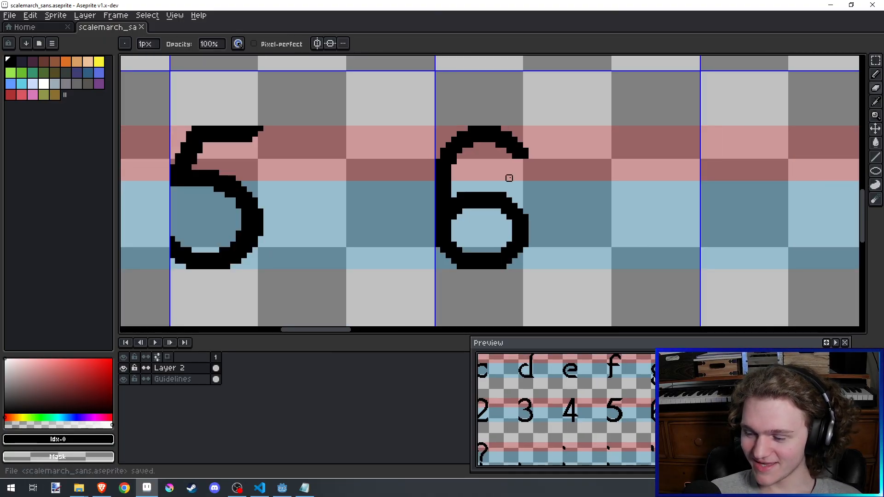
scroll(489, 176, up, 2)
scroll(490, 176, down, 4)
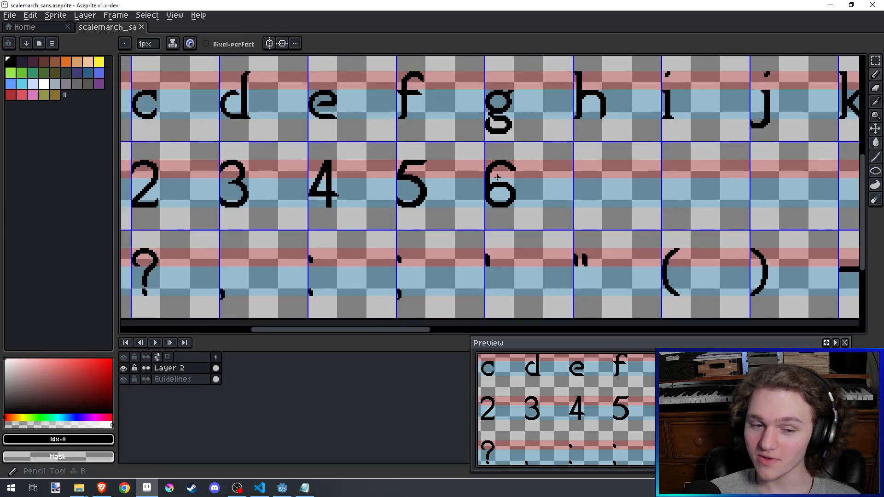
Step: Try extending the tip of the 6's upper arm downward by one pixel, and undo it
scroll(501, 171, up, 5)
key(b)
click(526, 173)
key(ctrl+z)
key(v)
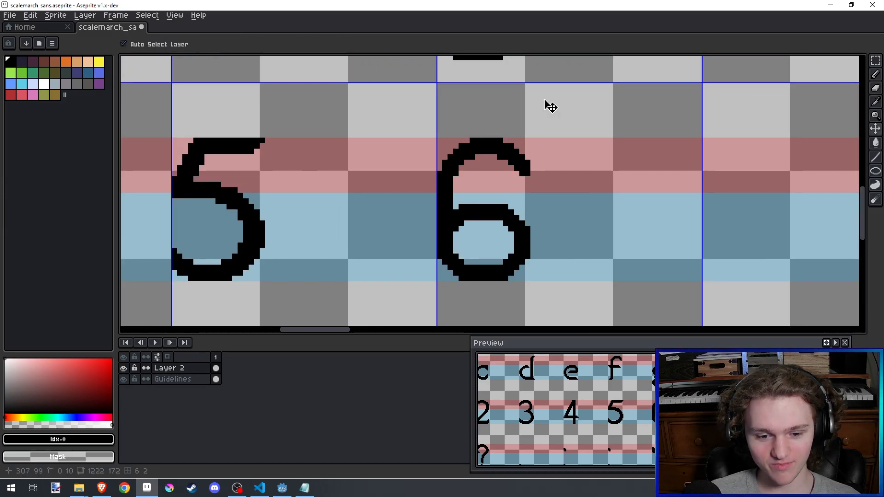
key(ctrl+z)
key(ctrl+z)
Step: Save the finished 6 and compare its proportions with the 5 beside it
key(ctrl+s)
drag(554, 140, 527, 200)
scroll(519, 168, down, 1)
scroll(551, 184, down, 1)
scroll(551, 184, up, 1)
drag(427, 227, 449, 232)
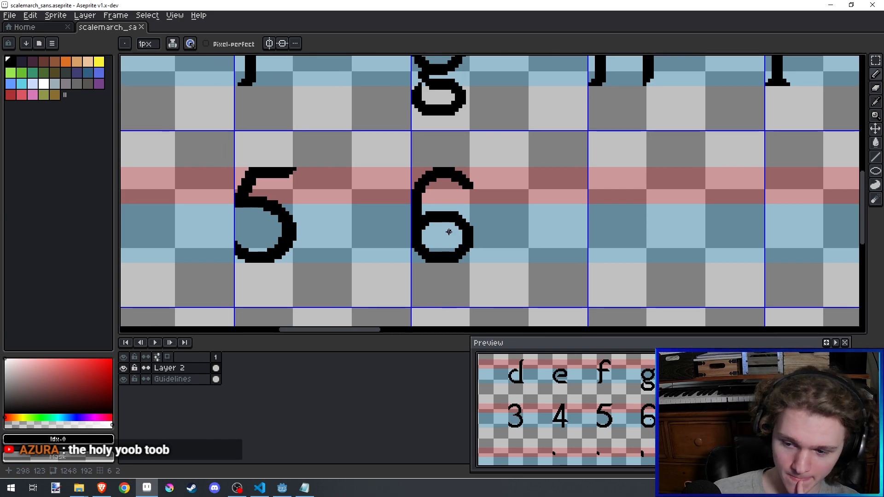
drag(449, 232, 408, 237)
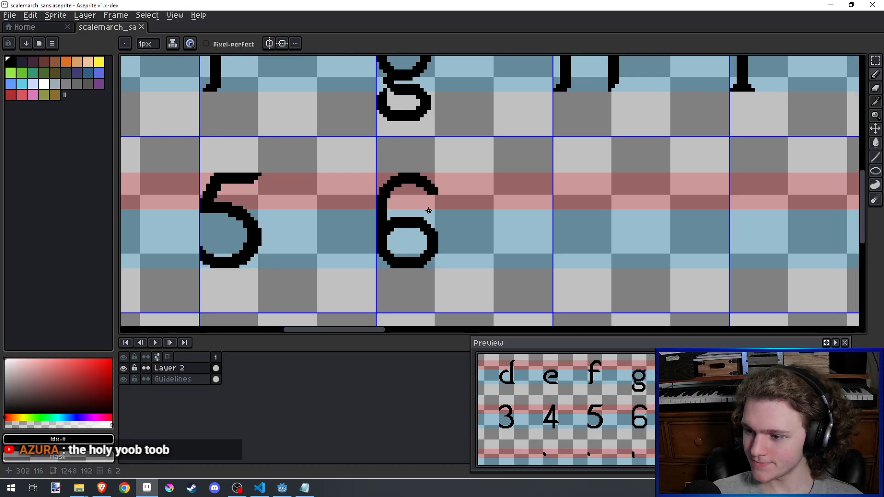
scroll(360, 237, up, 1)
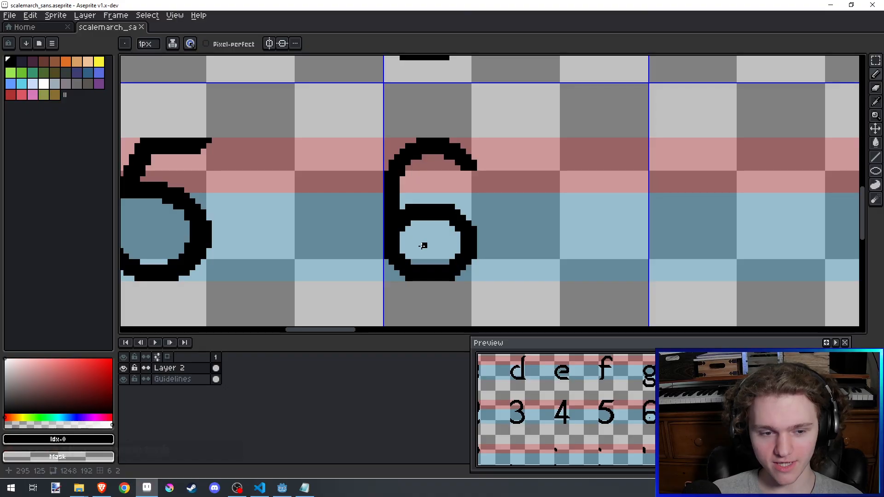
key(ctrl+s)
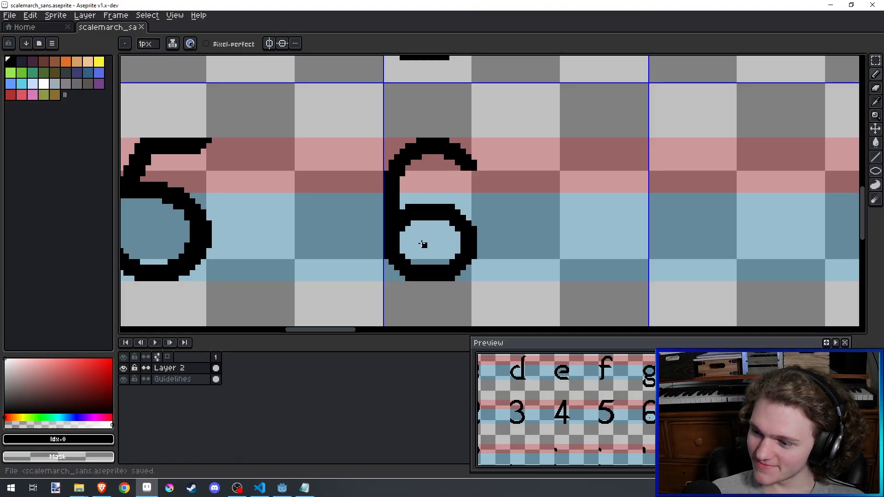
Step: Draw the 7's black top bar in the cell after the 6, 3 px thick and about 21 px long, with a small downward serif at its left end
drag(390, 197, 284, 175)
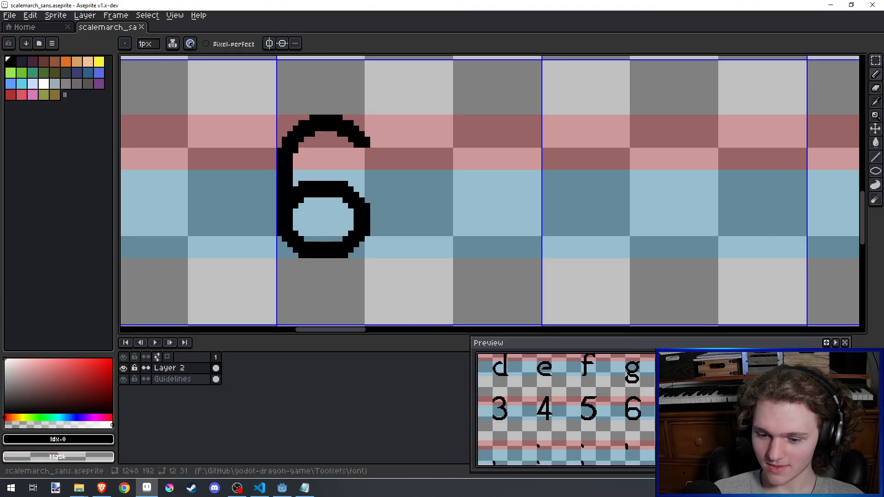
key(alt+Tab)
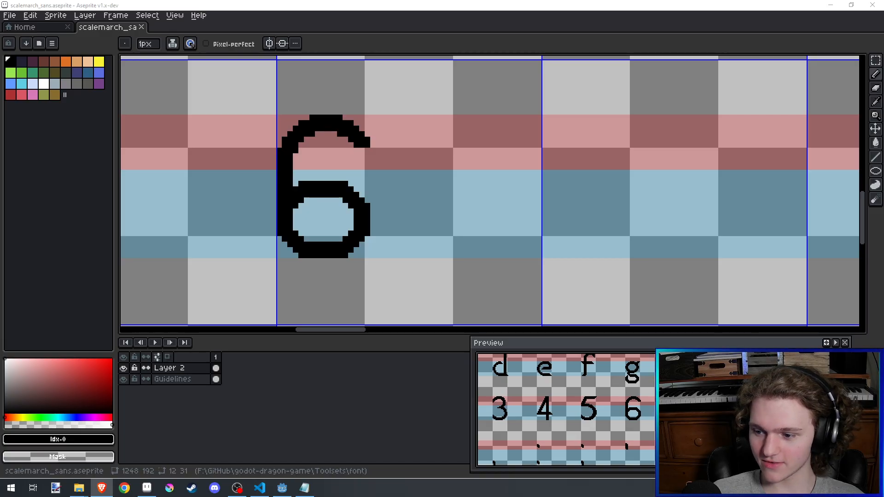
key(alt+Tab)
drag(582, 183, 513, 228)
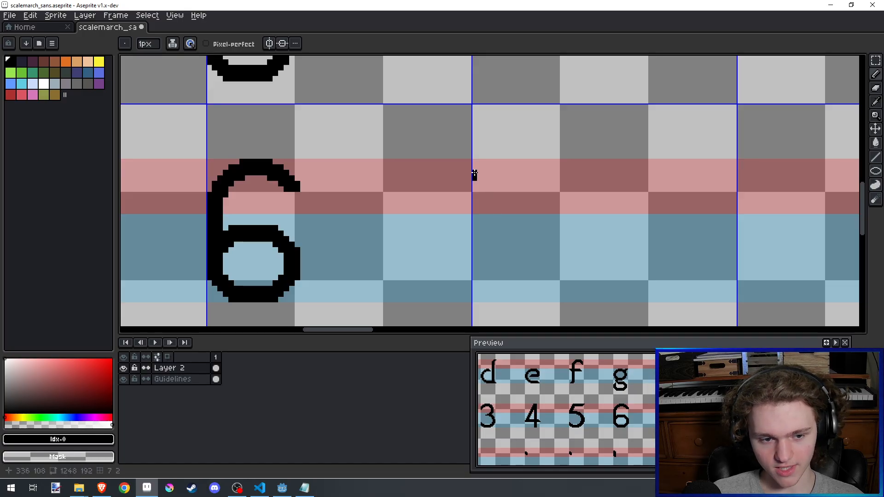
mouse_move(474, 175)
mouse_down()
mouse_move(496, 168)
mouse_move(475, 182)
mouse_move(540, 167)
mouse_move(494, 160)
mouse_move(547, 162)
mouse_move(498, 166)
mouse_move(543, 172)
mouse_up()
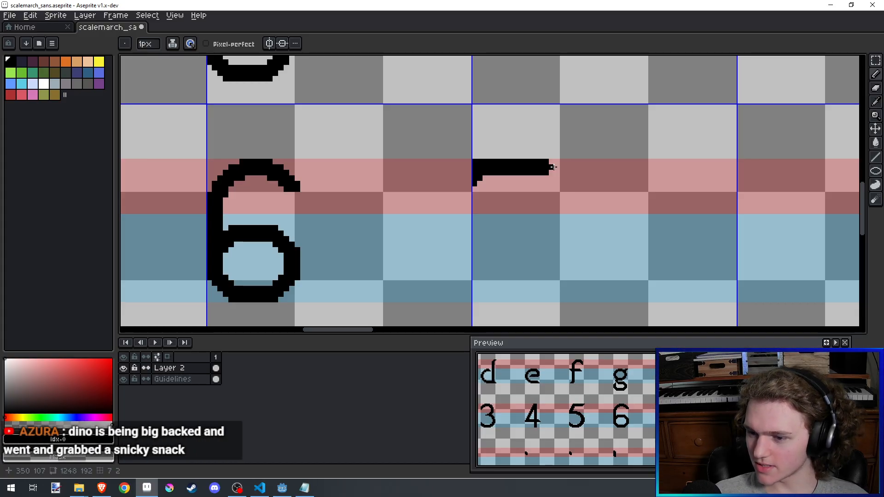
shift+click(564, 173)
mouse_move(564, 172)
mouse_down()
mouse_move(559, 162)
mouse_move(563, 168)
mouse_up()
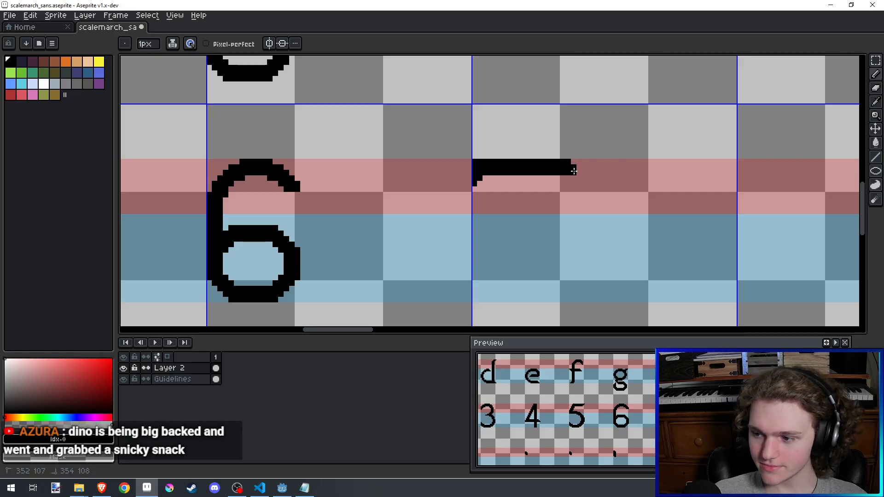
drag(574, 171, 579, 167)
Step: Compare the 7's top bar with the other glyphs, then try erasing a pixel at its upper right end and undo it
scroll(579, 168, down, 2)
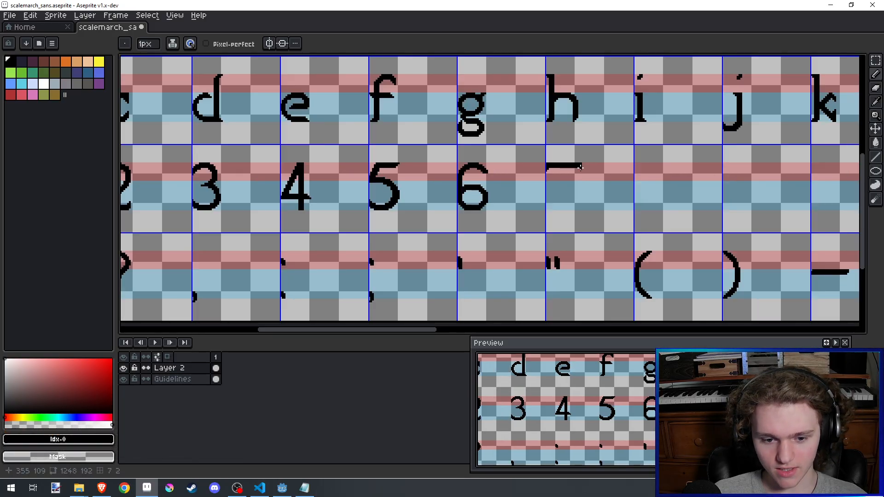
scroll(575, 171, up, 2)
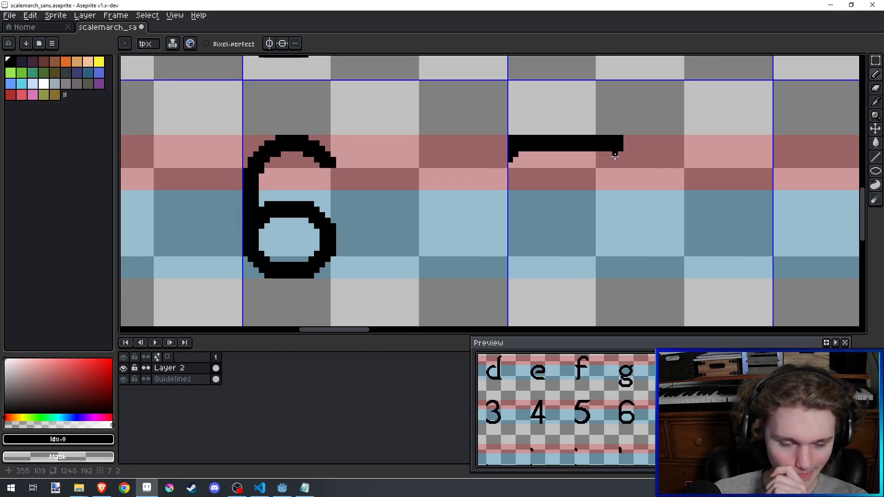
scroll(573, 200, down, 3)
scroll(584, 185, up, 5)
key(e)
click(579, 179)
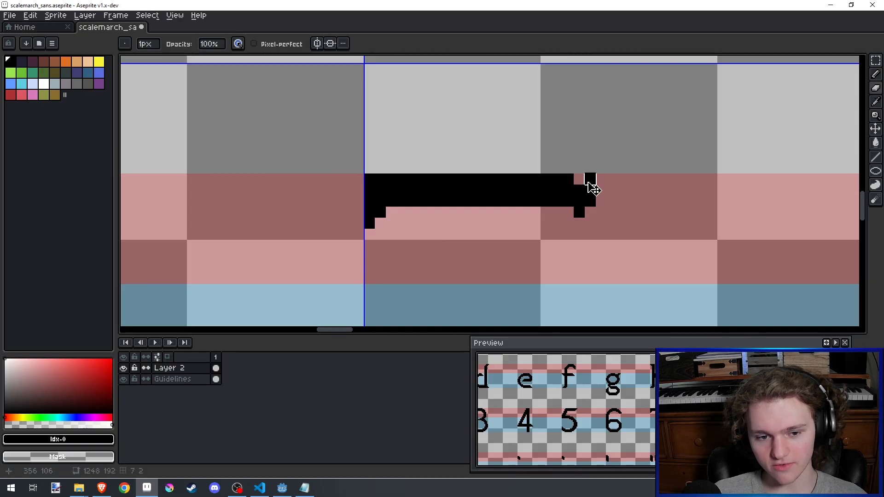
key(ctrl+z)
scroll(593, 172, down, 3)
scroll(595, 144, up, 1)
key(v)
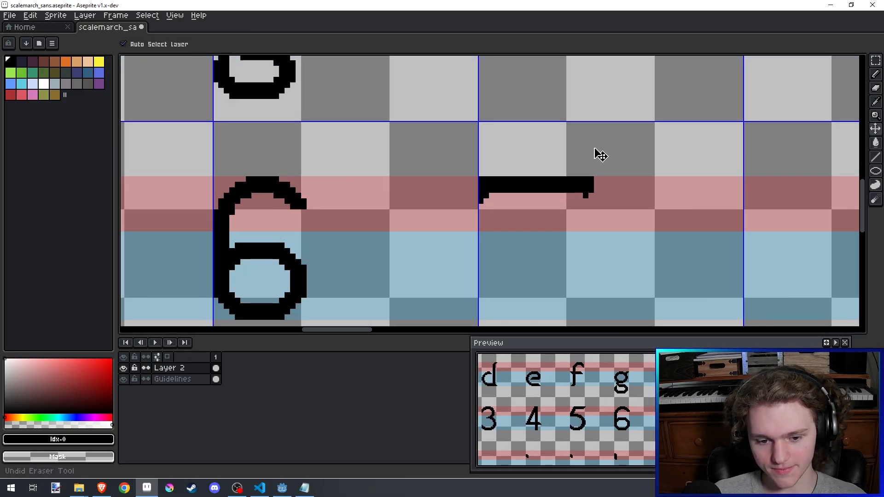
Step: Round off the bar's upper right corner and start the 7's stem with a thin downward run of pixels beneath that end
key(b)
scroll(582, 196, up, 1)
click(580, 198)
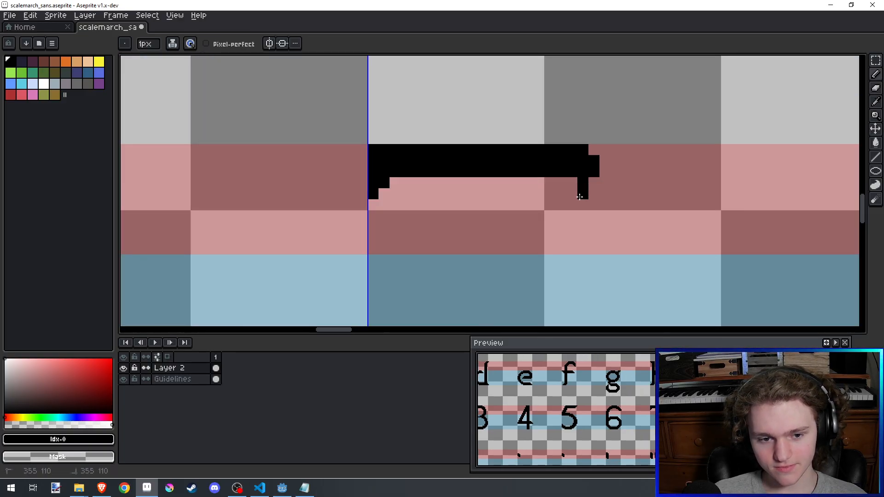
scroll(580, 203, down, 3)
scroll(576, 206, up, 1)
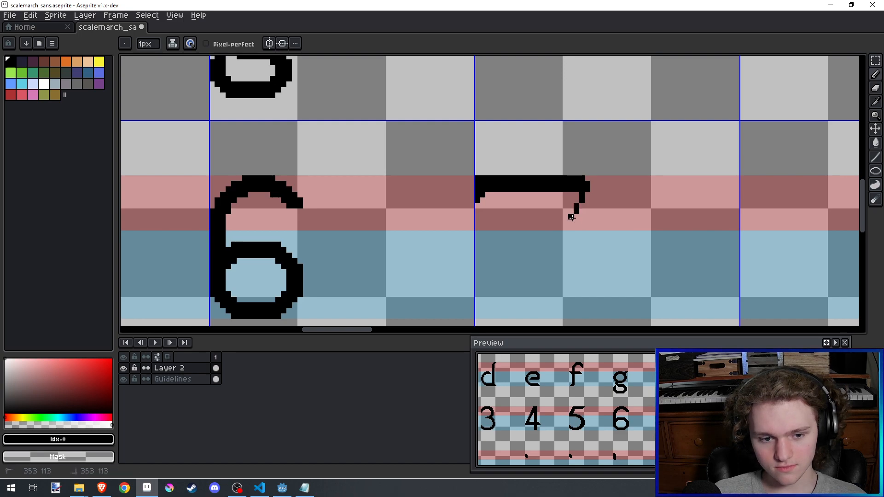
Step: Extend the 7's stem down to the left as a 1 px diagonal in 2 px vertical steps, undoing misplaced pixels
click(564, 238)
key(ctrl+z)
click(561, 244)
key(ctrl+z)
click(559, 244)
drag(560, 244, 555, 251)
click(555, 250)
key(ctrl+z)
click(549, 261)
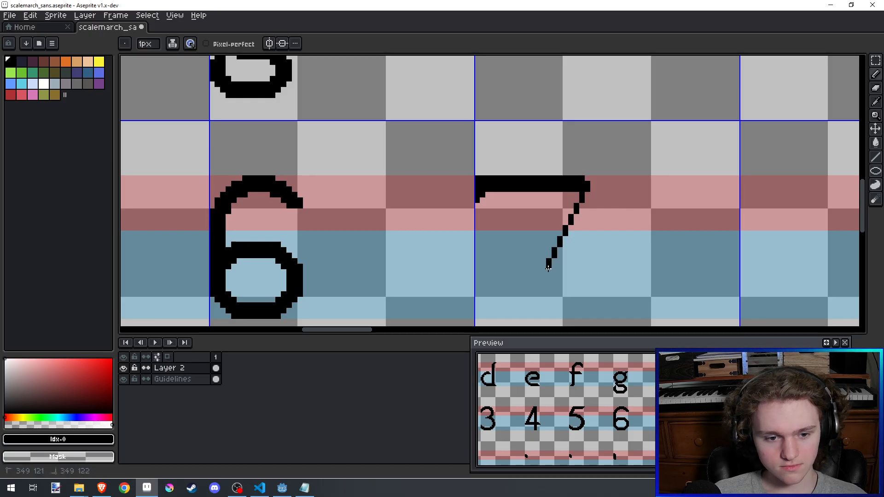
Step: Continue the 7's 1 px diagonal in the same 2 px steps down to the baseline and check its slope
click(543, 276)
scroll(544, 277, up, 1)
click(537, 282)
drag(556, 254, 555, 249)
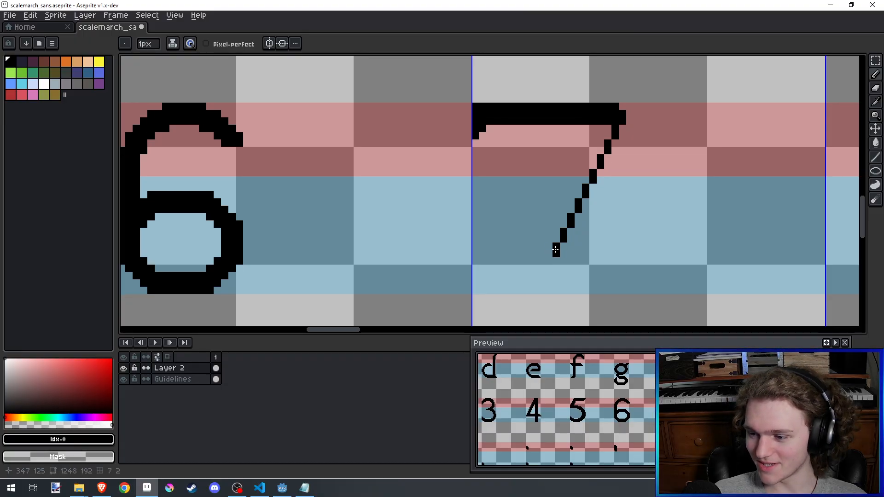
click(549, 267)
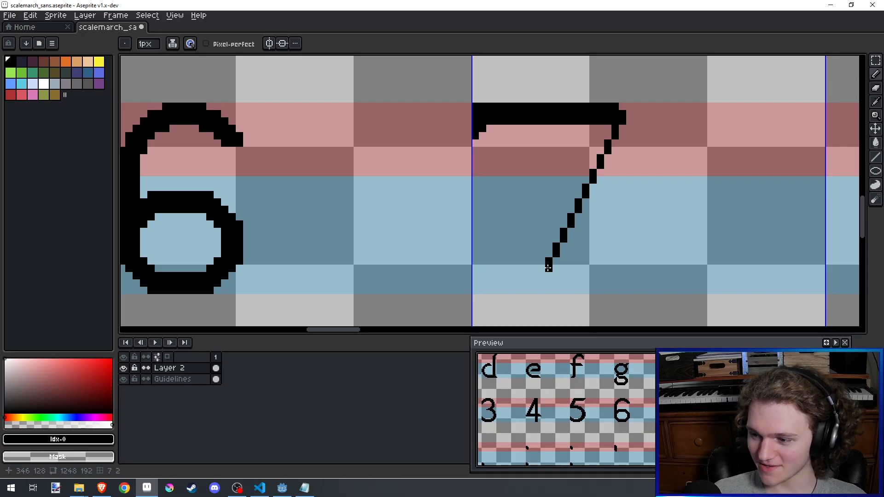
click(543, 282)
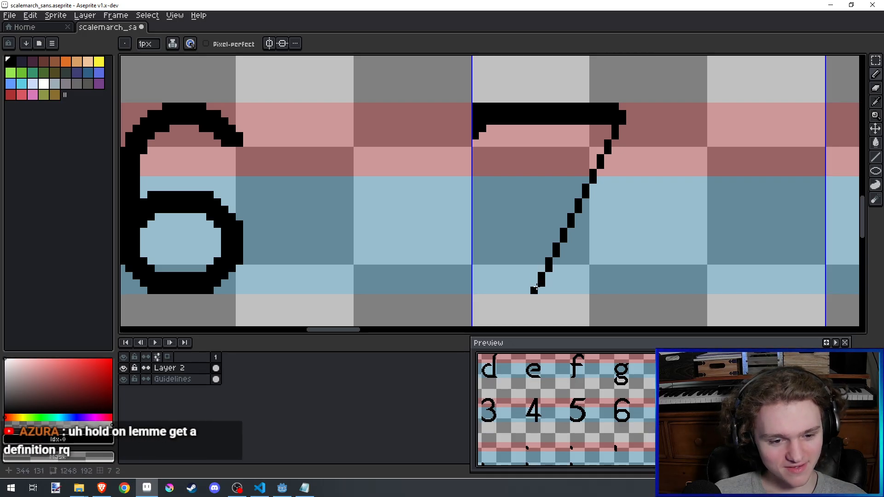
scroll(562, 209, down, 2)
scroll(576, 170, up, 2)
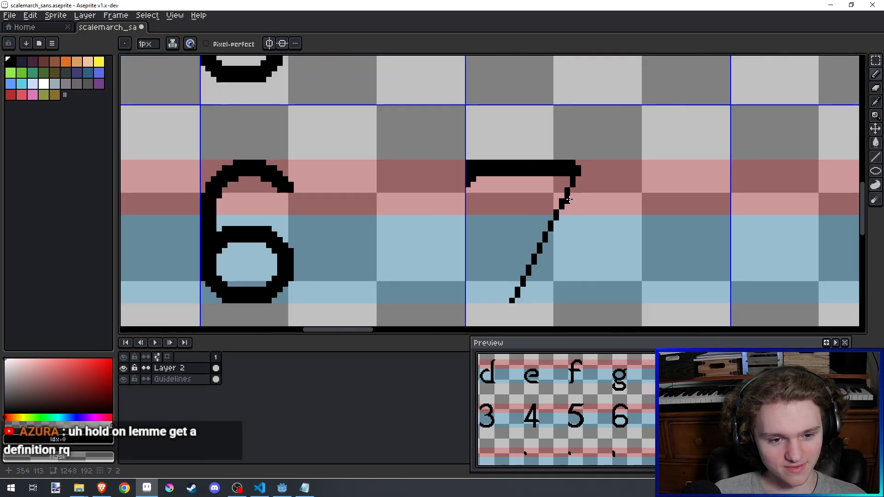
Step: Thicken the upper part of the 7's stem to 2 px by adding pixels along its right side below the bar
click(581, 176)
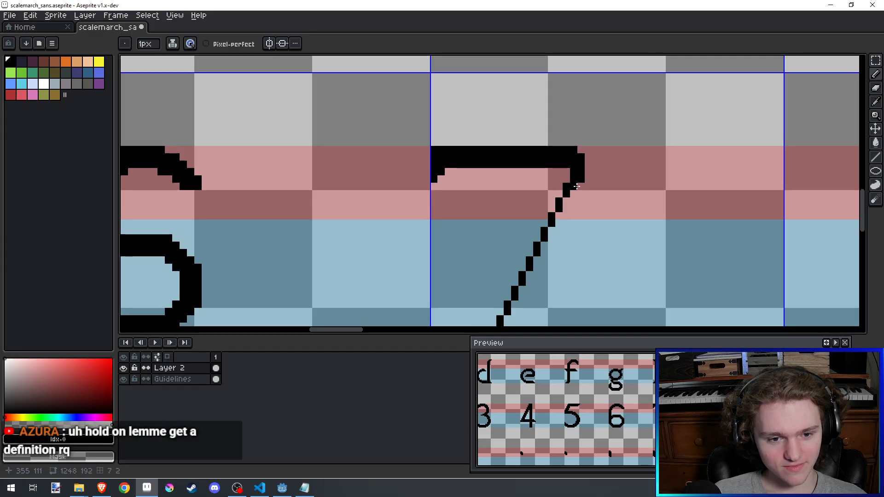
click(567, 202)
key(e)
key(b)
click(559, 220)
scroll(566, 212, down, 1)
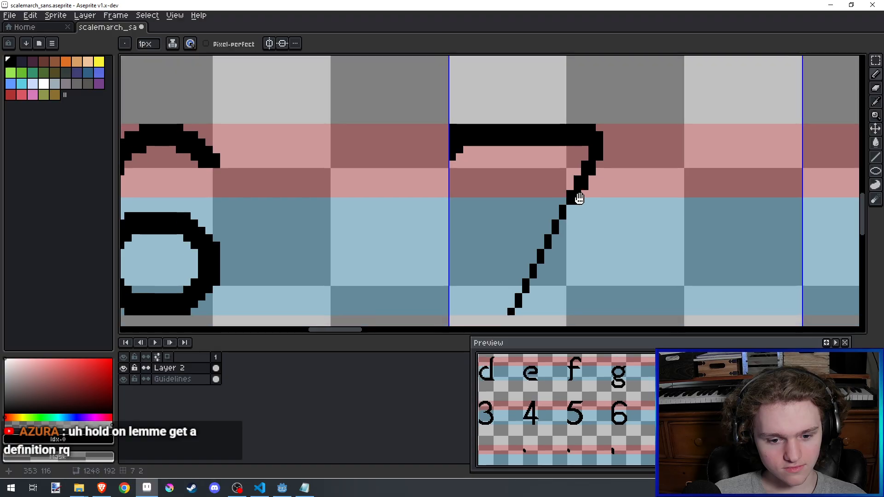
Step: Thicken the rest of the 7's stem to 2 px along its right side toward the baseline, erasing stray pixels
drag(571, 212, 551, 264)
key(e)
key(b)
key(e)
click(551, 264)
key(b)
drag(544, 264, 530, 295)
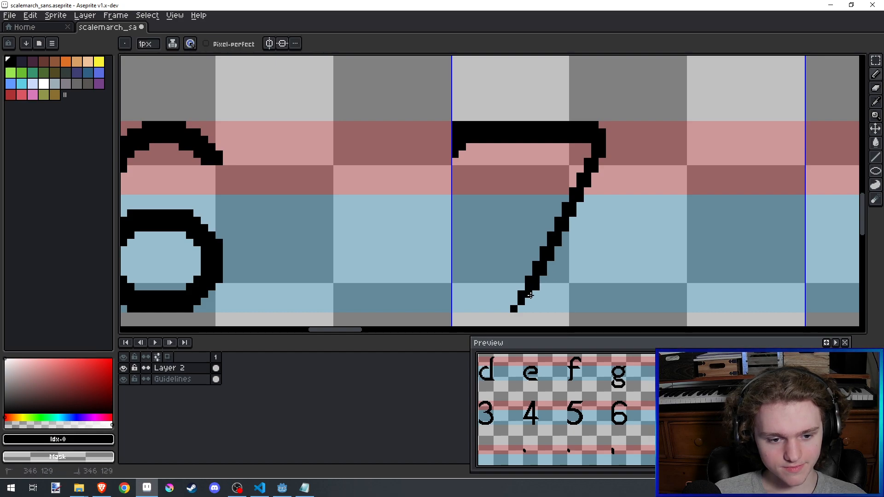
Step: Widen the lower half of the 7's stem to 3 px by adding pixels along its left side from the baseline upward
scroll(533, 226, down, 2)
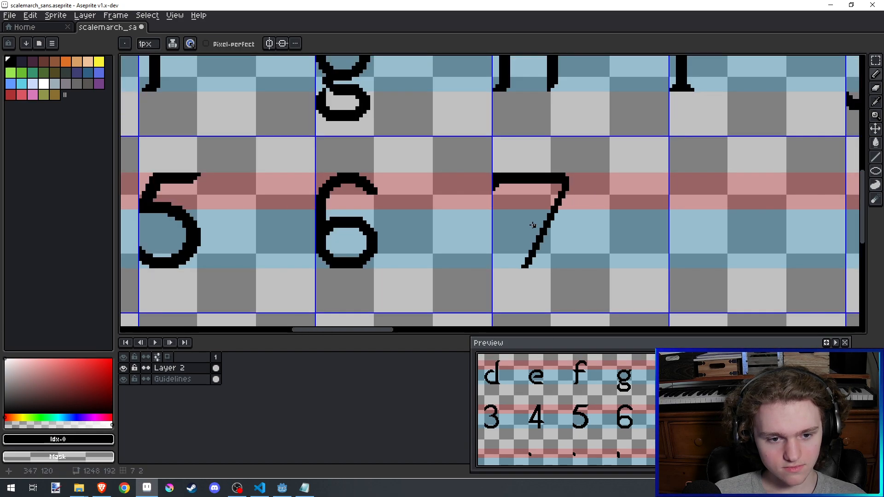
scroll(534, 230, up, 2)
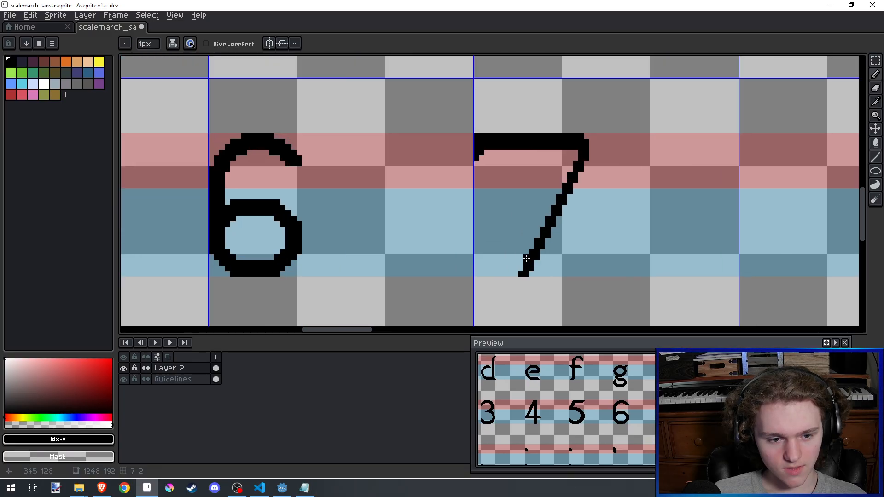
drag(522, 264, 546, 213)
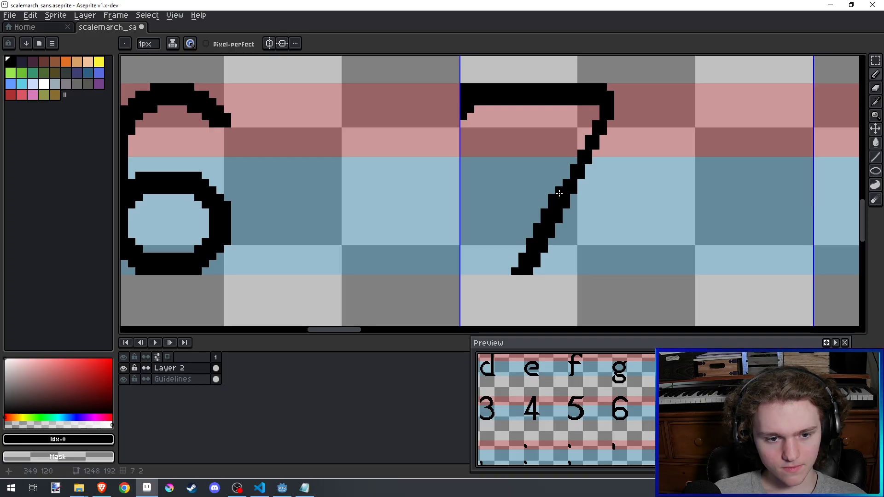
Step: Widen the upper half of the 7's stem to 3 px along its left side up to the bar, and check the joint
scroll(570, 175, up, 2)
click(577, 153)
click(577, 142)
drag(573, 145, 562, 174)
click(576, 160)
click(576, 149)
click(587, 138)
drag(598, 105, 598, 116)
scroll(585, 136, down, 2)
scroll(582, 134, up, 1)
scroll(582, 135, up, 1)
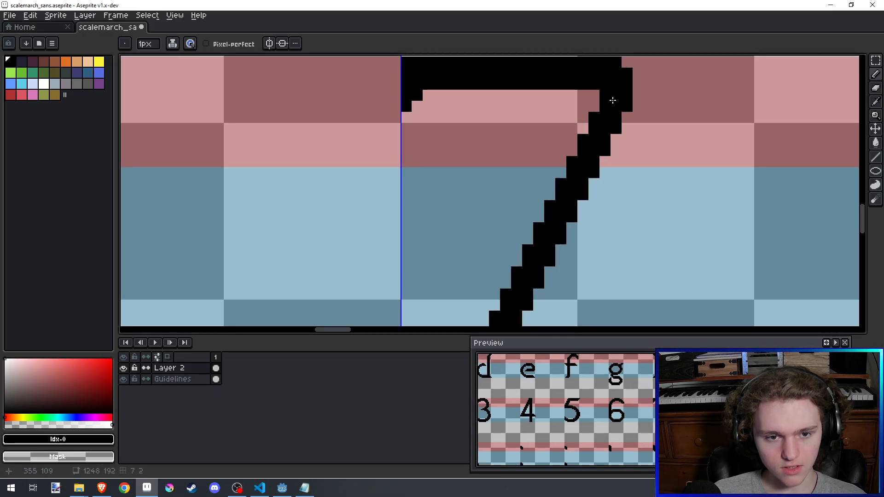
Step: Thicken the 7's diagonal by one pixel along its left edge from the foot up to the bar, and save the file
scroll(605, 121, down, 2)
scroll(562, 221, up, 1)
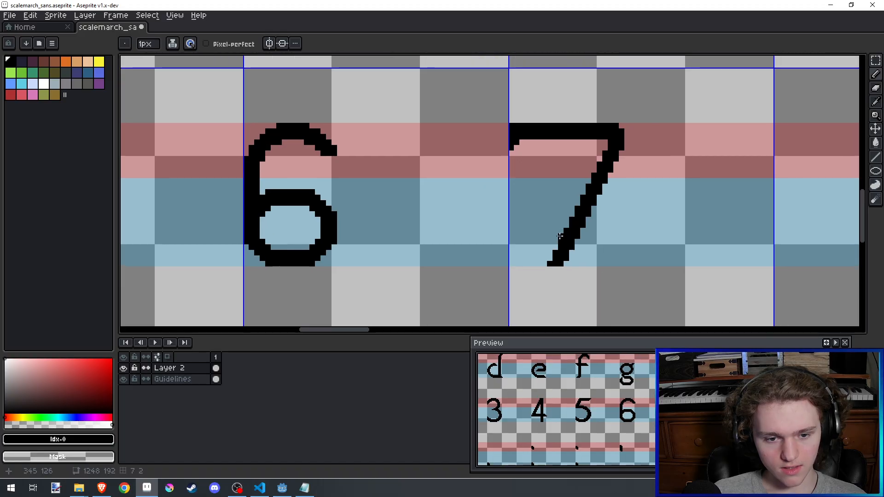
scroll(562, 225, up, 2)
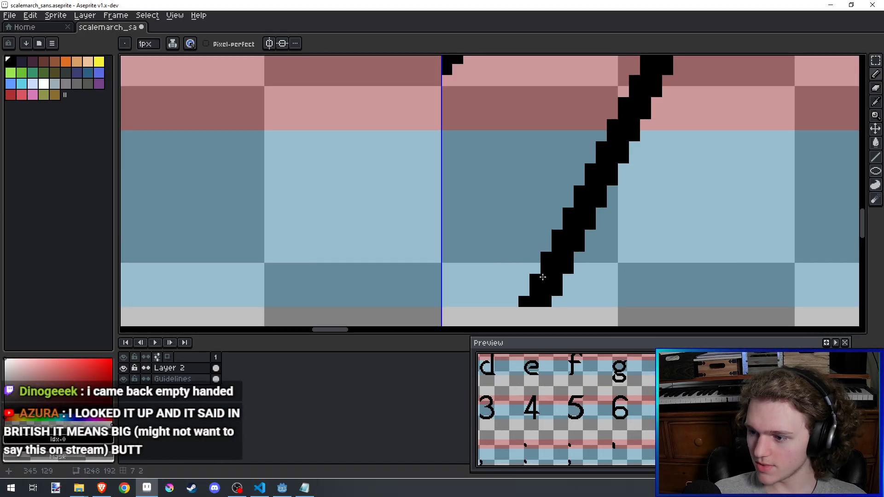
click(516, 300)
click(524, 284)
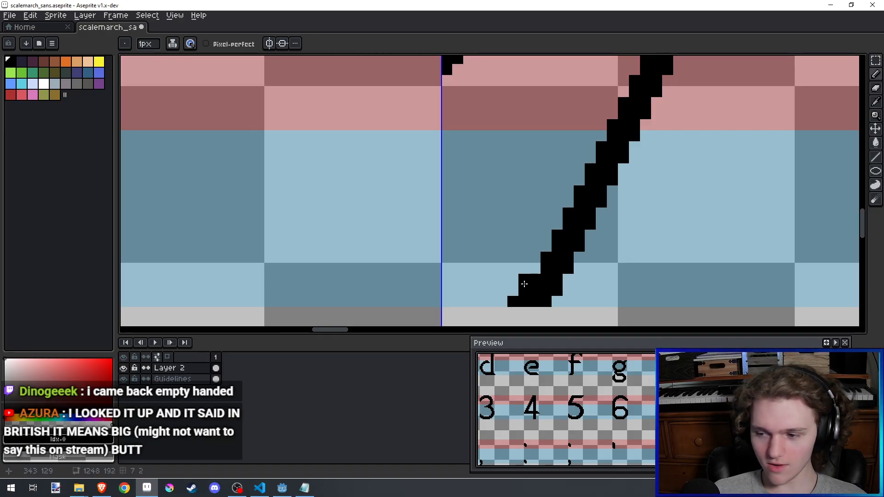
mouse_move(543, 254)
mouse_down()
mouse_move(573, 203)
mouse_move(588, 173)
mouse_up()
key(ctrl+s)
drag(588, 172, 593, 162)
drag(593, 163, 594, 151)
click(615, 118)
click(615, 106)
key(ctrl+s)
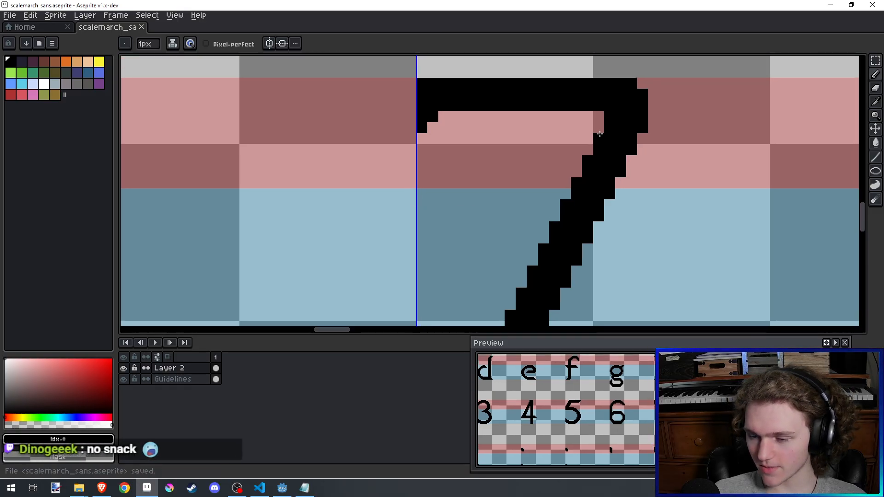
Step: Try filling the missing outer-corner pixel where the 7's top bar meets its diagonal
scroll(600, 134, up, 1)
scroll(628, 115, down, 2)
drag(622, 131, 590, 211)
key(e)
key(b)
click(613, 145)
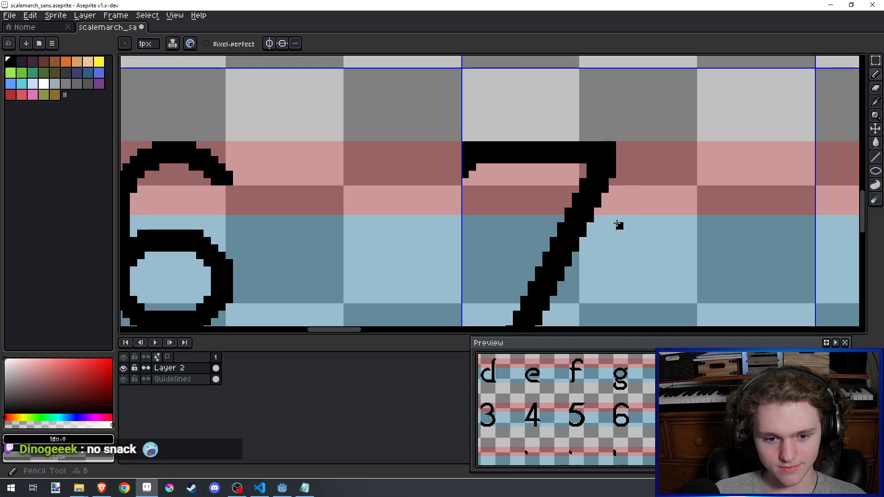
key(ctrl+z)
Step: Erase the protruding pixel at the left of the 7's foot and save the file
scroll(619, 220, down, 1)
key(v)
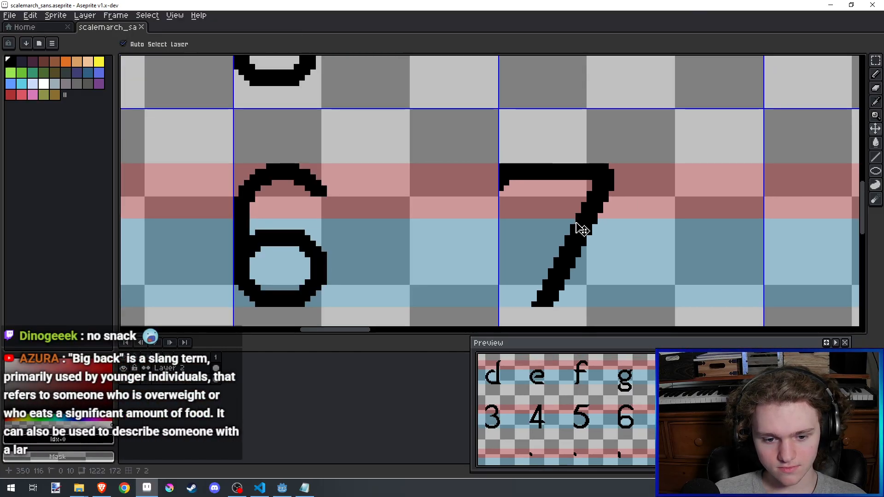
key(ctrl+s)
scroll(554, 261, up, 1)
key(b)
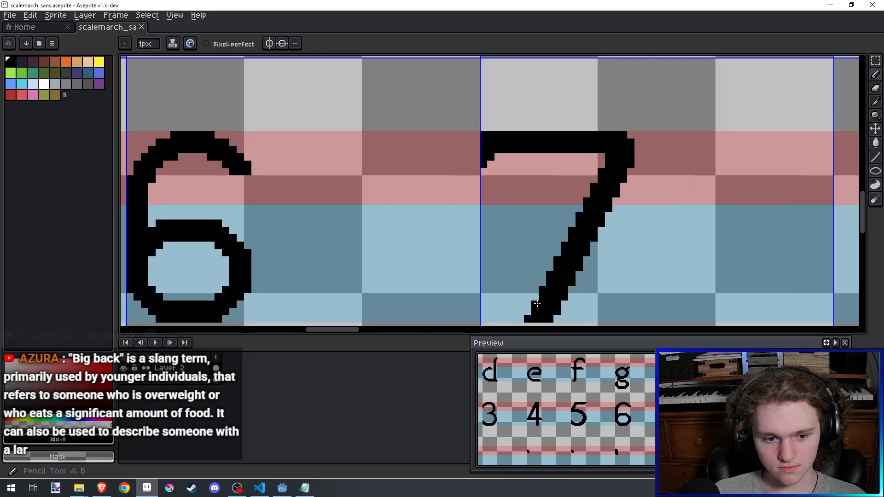
scroll(536, 299, down, 1)
key(e)
click(527, 299)
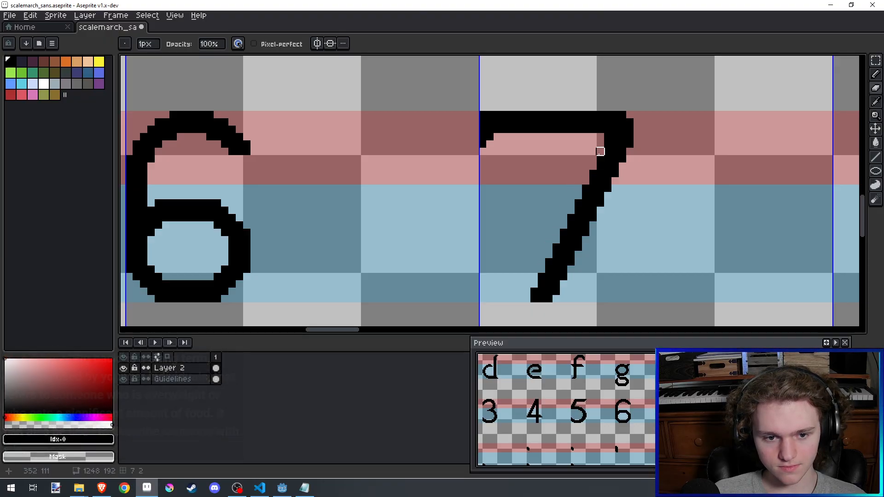
scroll(519, 201, down, 1)
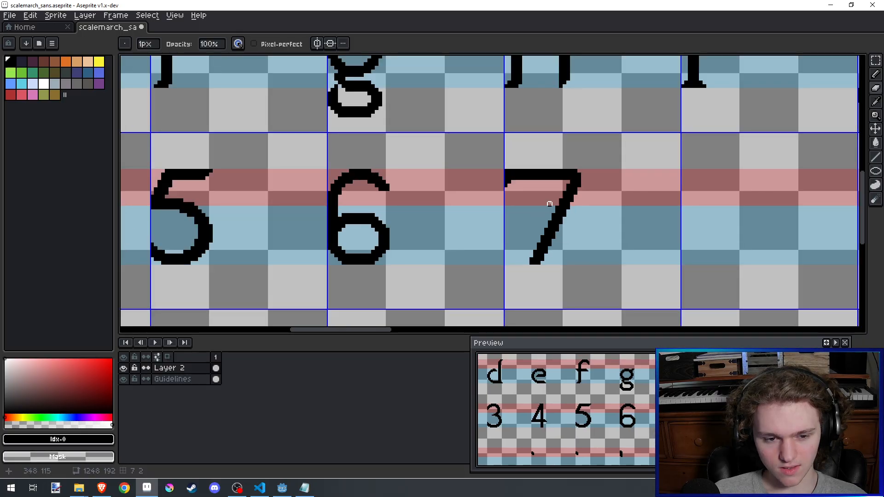
scroll(550, 208, up, 1)
drag(550, 204, 549, 207)
scroll(544, 212, down, 3)
key(ctrl+s)
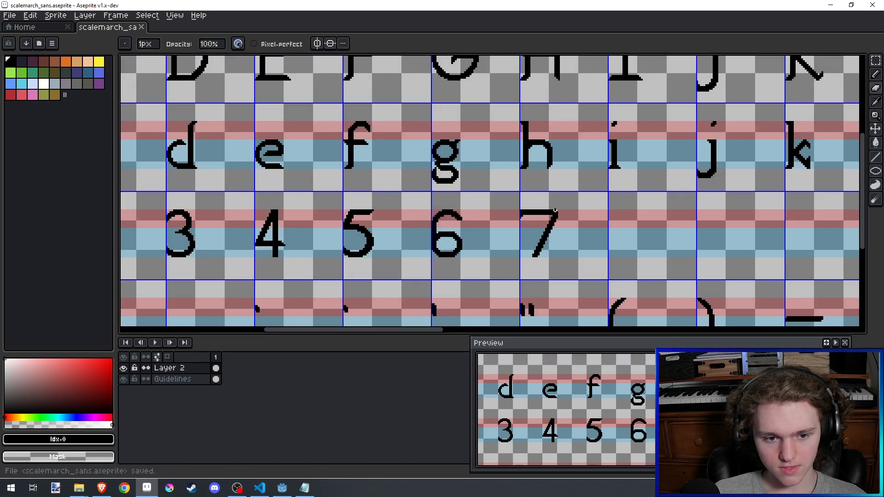
Step: Check the shape of the 7 up close and beside its neighbouring characters, saving the file
scroll(548, 240, up, 4)
key(b)
right_click(559, 209)
scroll(556, 207, down, 7)
scroll(555, 184, up, 5)
key(ctrl+s)
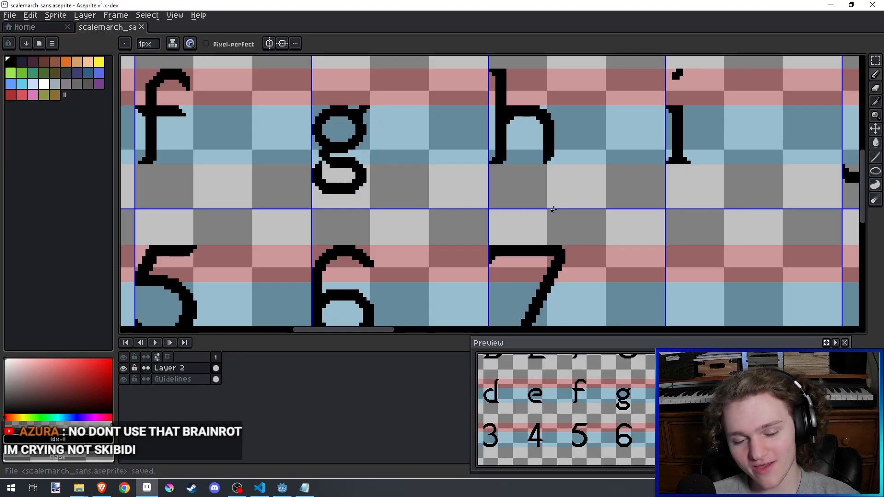
scroll(558, 213, up, 2)
scroll(579, 258, down, 1)
scroll(573, 267, up, 2)
scroll(599, 185, down, 2)
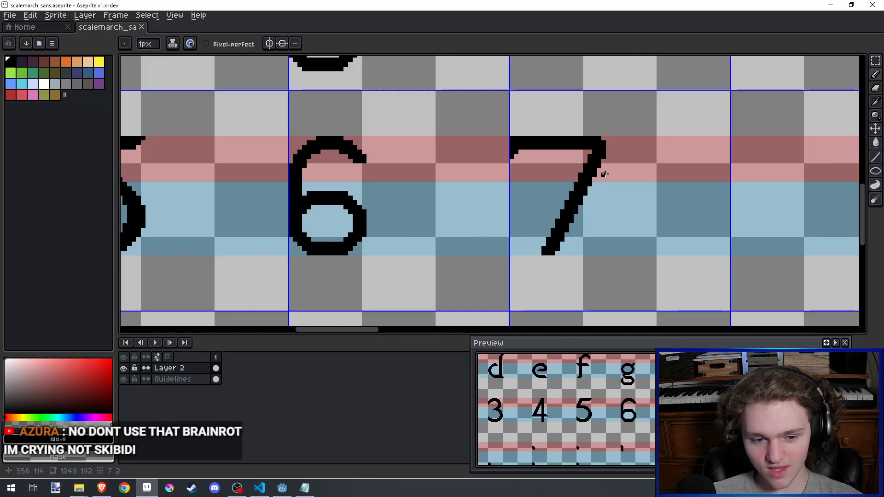
Step: Select the right-hand part of the 7 with a rectangular marquee, shift it about 3 pixels left to narrow the digit, and save
click(876, 60)
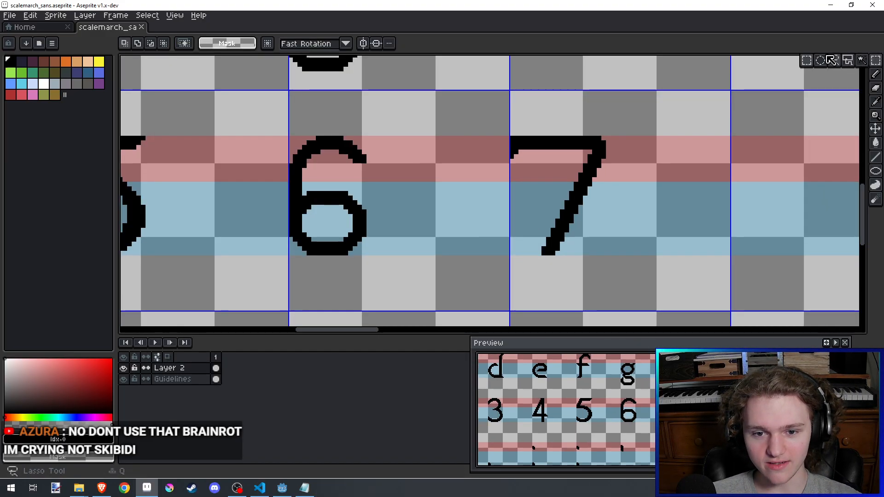
click(807, 61)
drag(623, 294, 547, 131)
drag(582, 155, 573, 158)
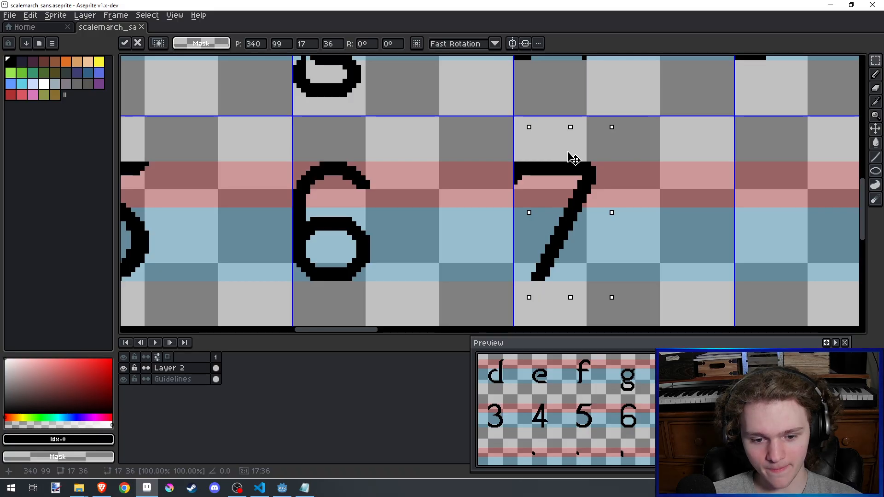
scroll(533, 149, up, 1)
key(ctrl+d)
key(b)
scroll(516, 122, down, 2)
key(ctrl+s)
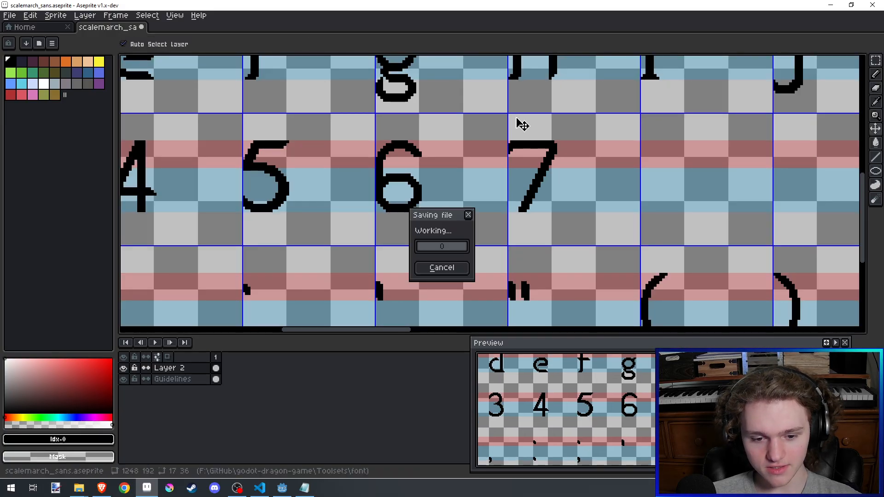
Step: Examine the narrowed 7's foot and its width against the other digits, saving the file
key(ctrl)
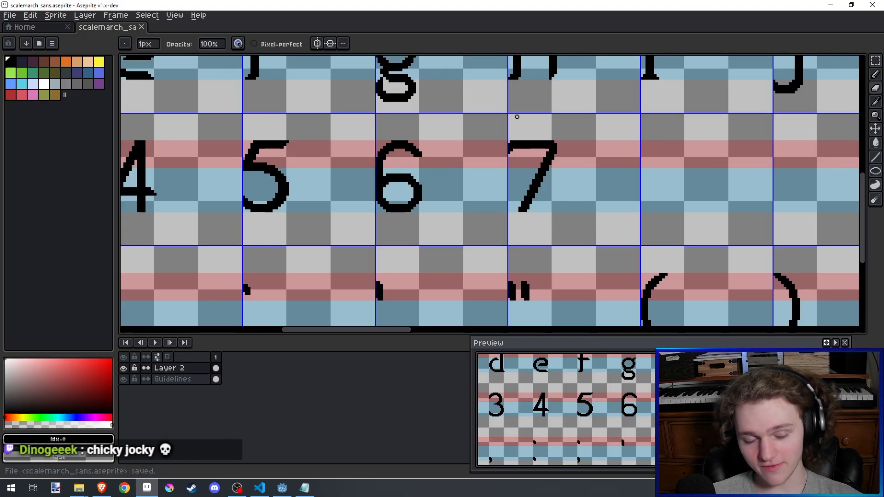
key(e)
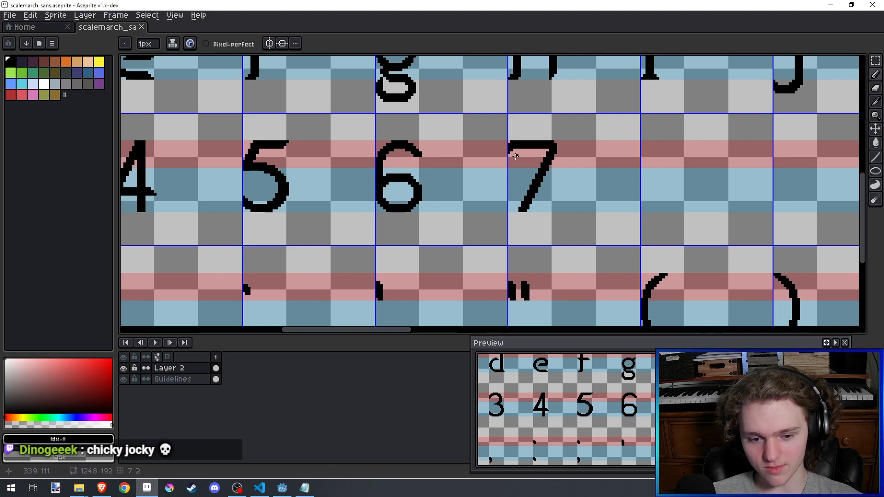
scroll(519, 170, up, 2)
scroll(519, 170, down, 3)
scroll(518, 223, up, 4)
click(538, 194)
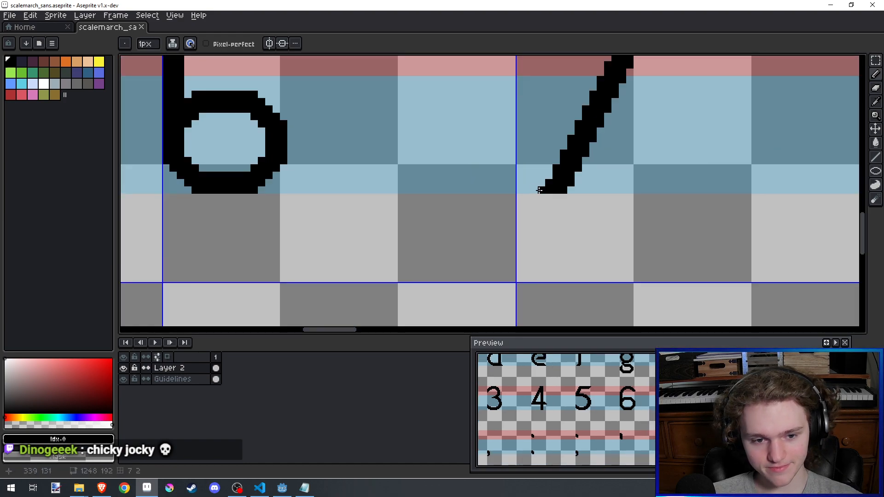
scroll(554, 132, down, 2)
scroll(554, 132, up, 1)
key(ctrl+s)
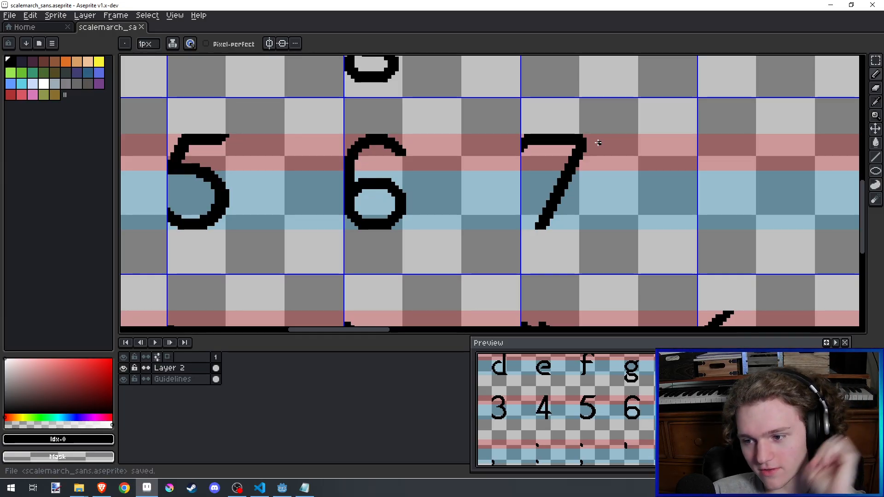
scroll(598, 142, down, 1)
key(ctrl+s)
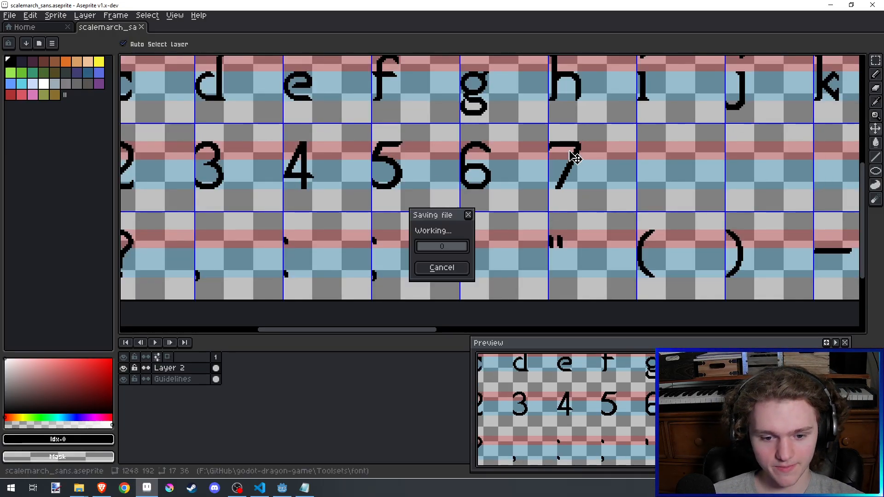
Step: Shift a 16 by 8 pixel selection of the 6's upper bowl 2 pixels up, close the gap, and save the file
drag(588, 171, 520, 198)
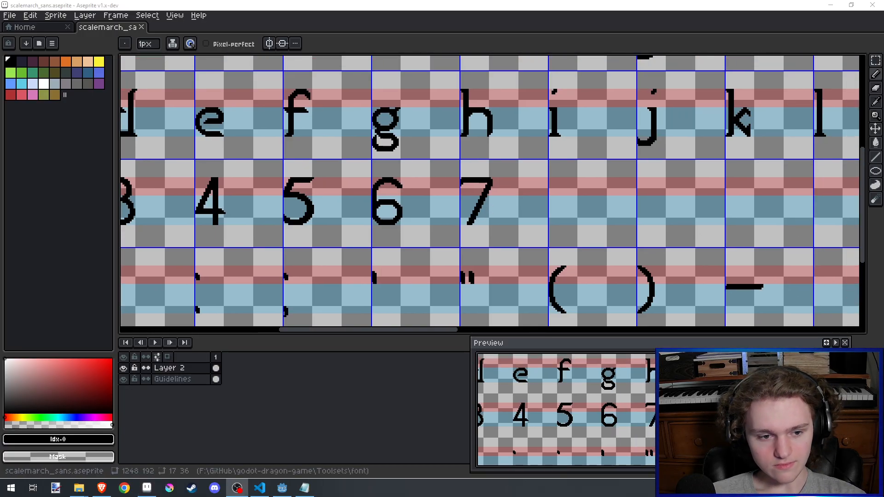
scroll(414, 198, up, 2)
scroll(398, 203, up, 1)
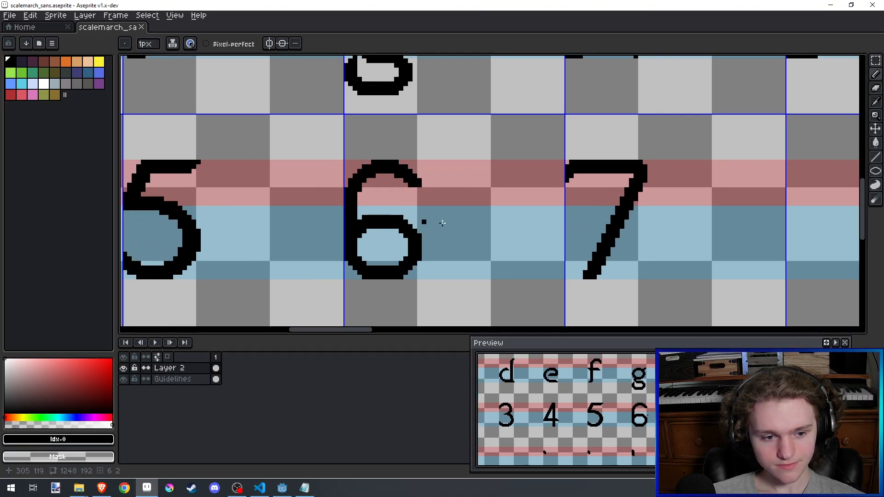
click(876, 60)
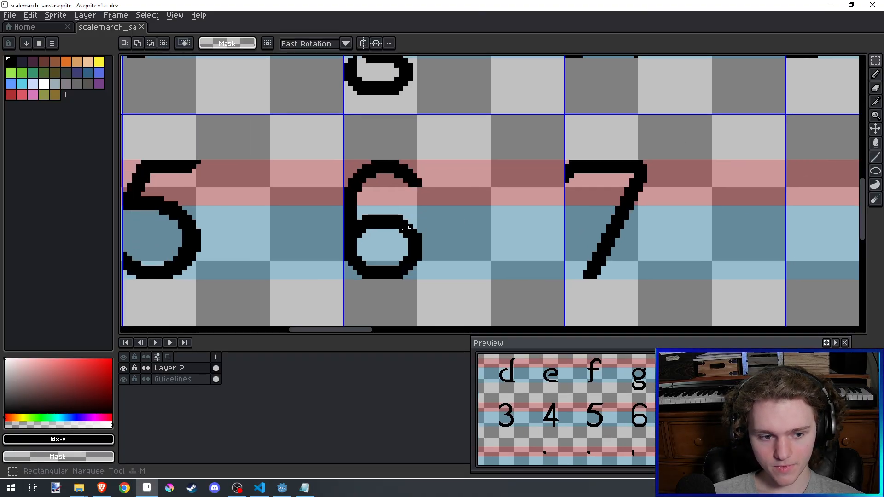
scroll(400, 233, up, 1)
drag(351, 214, 430, 237)
key(Up)
key(Up)
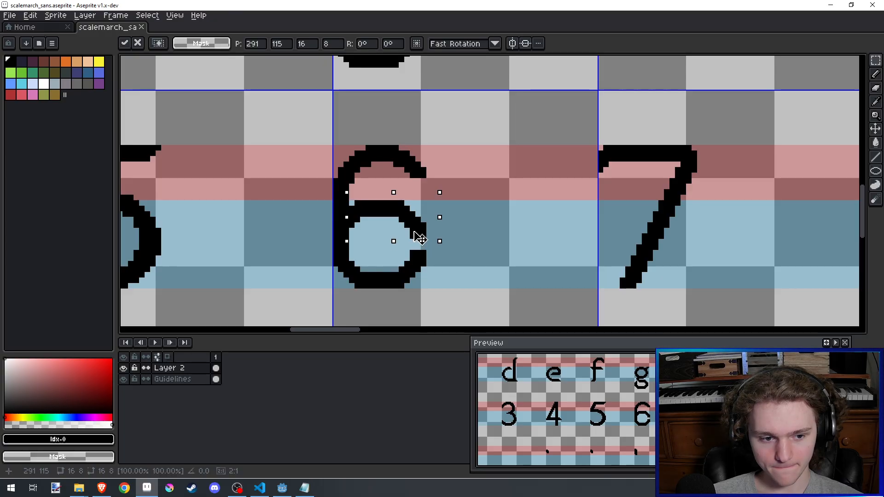
key(Down)
key(Up)
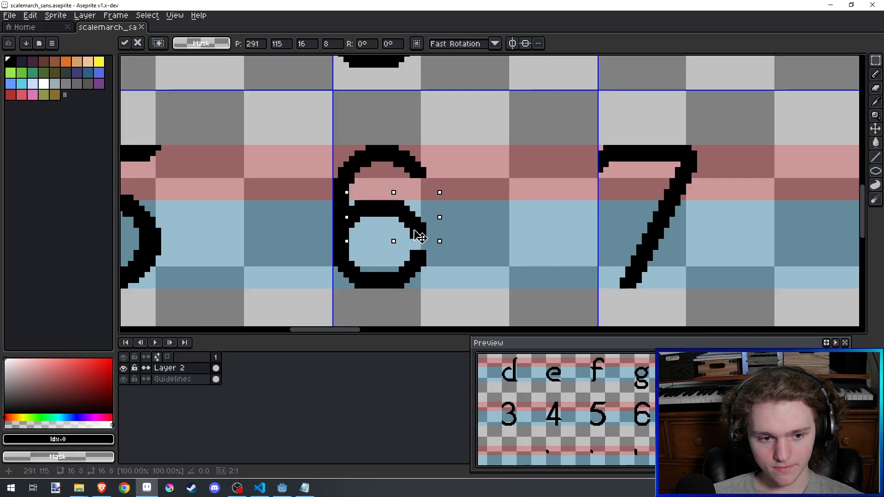
key(b)
scroll(417, 256, up, 2)
scroll(434, 248, down, 2)
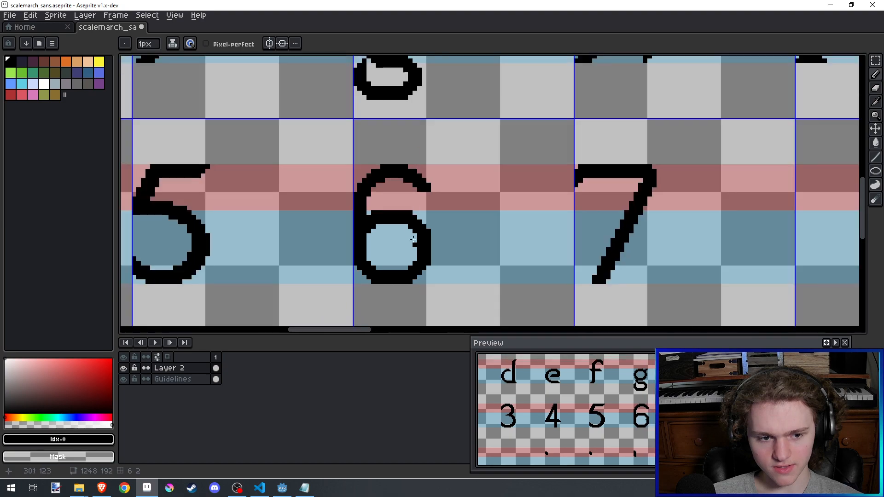
key(ctrl+s)
Step: Compare the reshaped 6 with the other digits and the whole character sheet
scroll(420, 209, up, 3)
scroll(420, 209, down, 3)
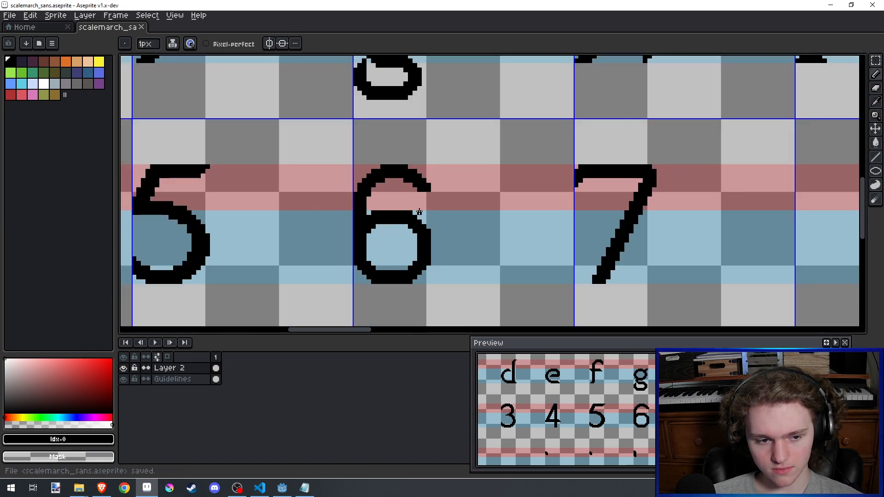
drag(426, 211, 473, 211)
scroll(481, 211, down, 2)
scroll(480, 211, down, 3)
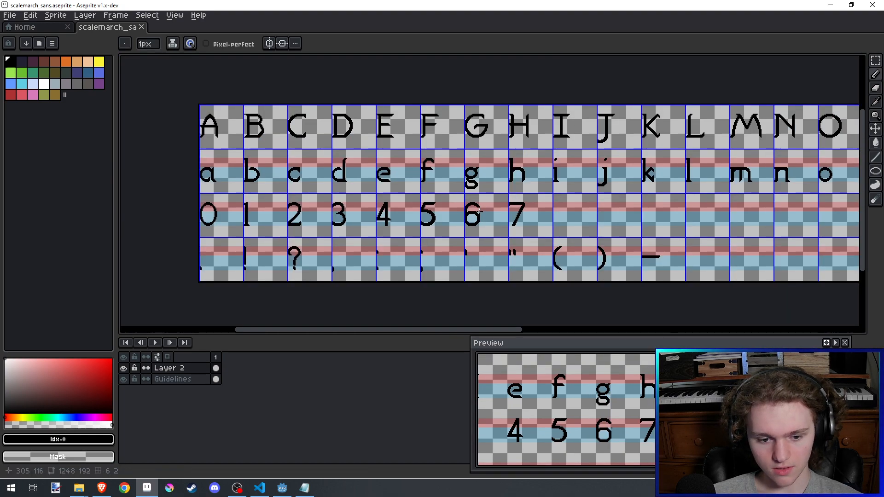
scroll(480, 212, down, 1)
scroll(481, 212, up, 5)
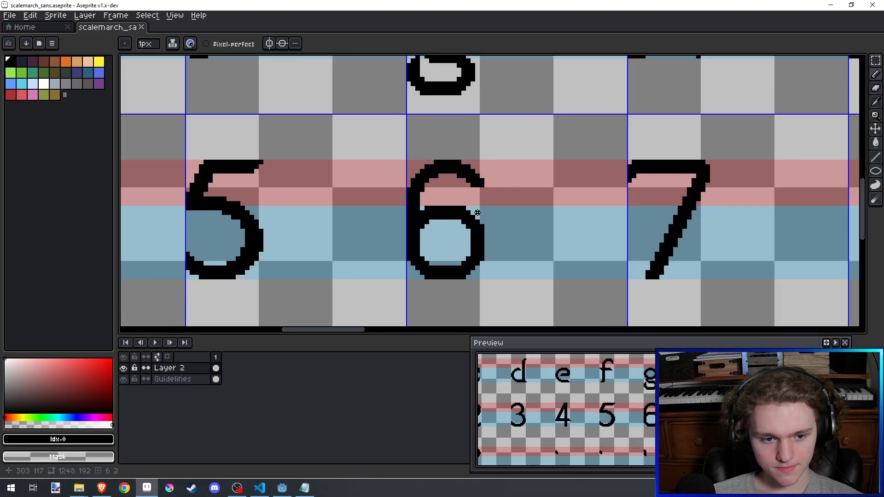
key(v)
scroll(479, 216, down, 1)
right_click(480, 216)
click(473, 213)
scroll(481, 215, up, 2)
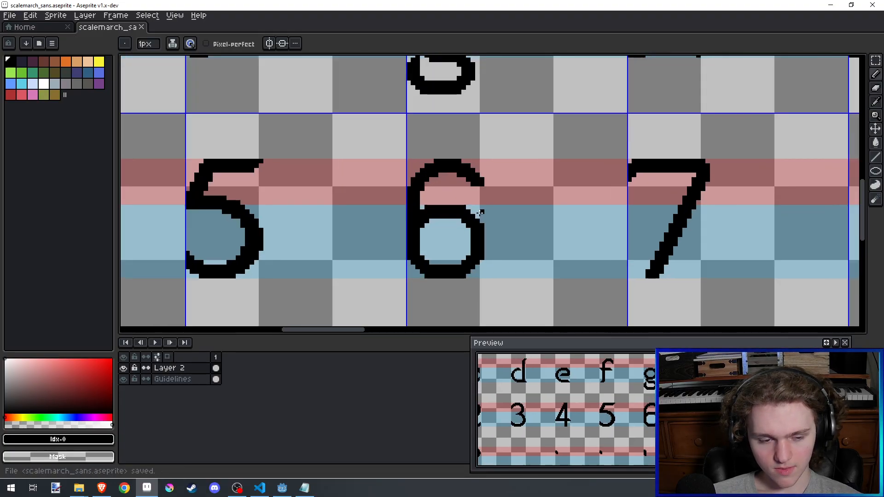
Step: Reduce the upward shift of the 6's upper bowl to 1 pixel, close the gap in its right side, and save the file
key(ctrl+z)
key(ctrl+z)
key(b)
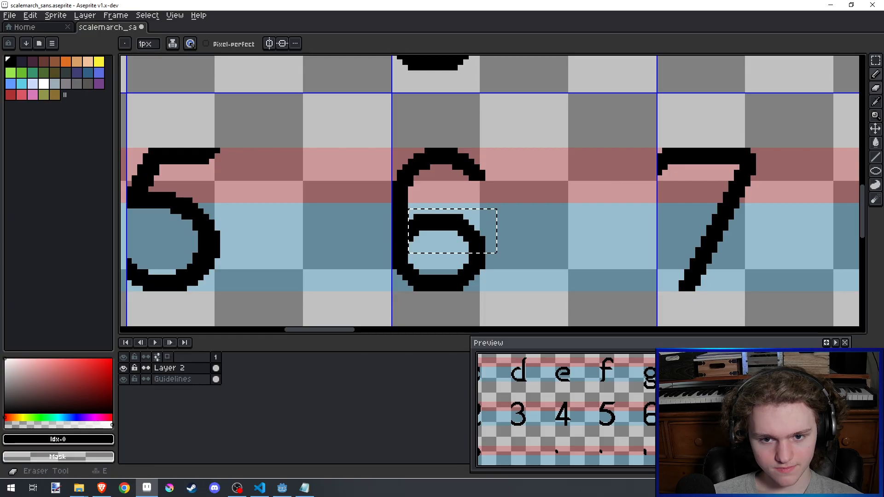
key(ctrl+y)
key(ctrl+y)
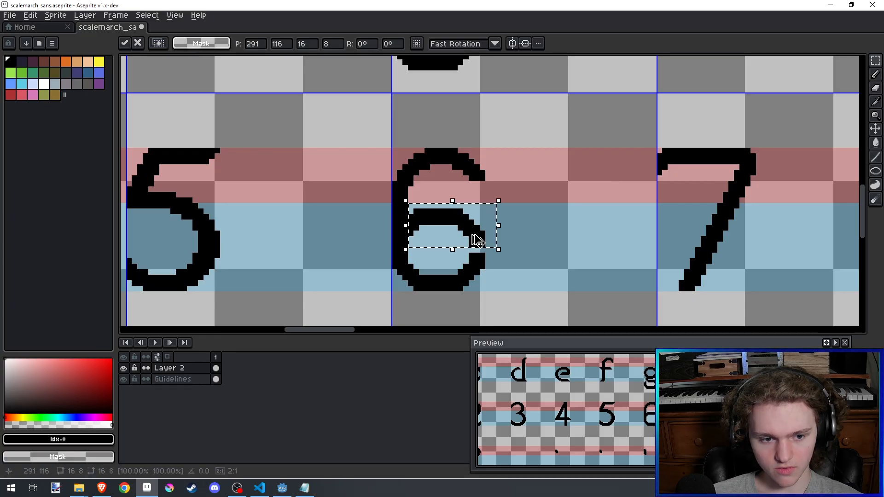
scroll(472, 251, up, 1)
key(ctrl+s)
scroll(473, 202, down, 2)
scroll(472, 200, up, 2)
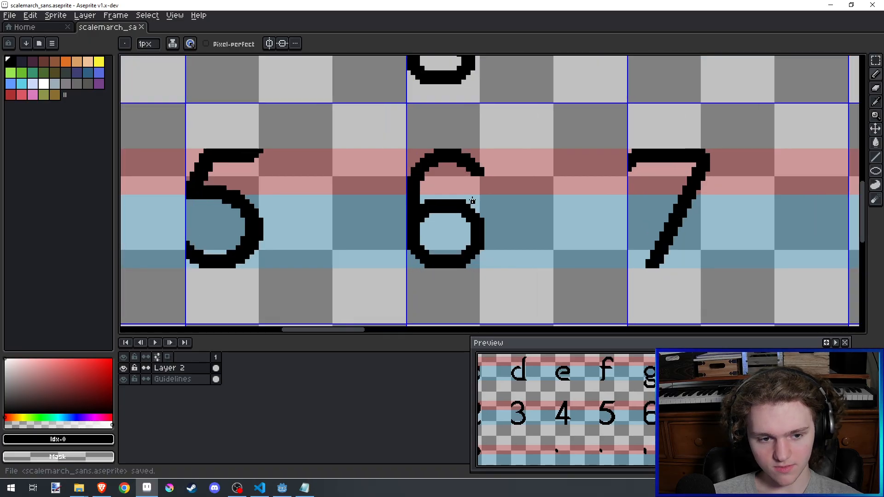
scroll(472, 200, down, 4)
drag(559, 180, 509, 187)
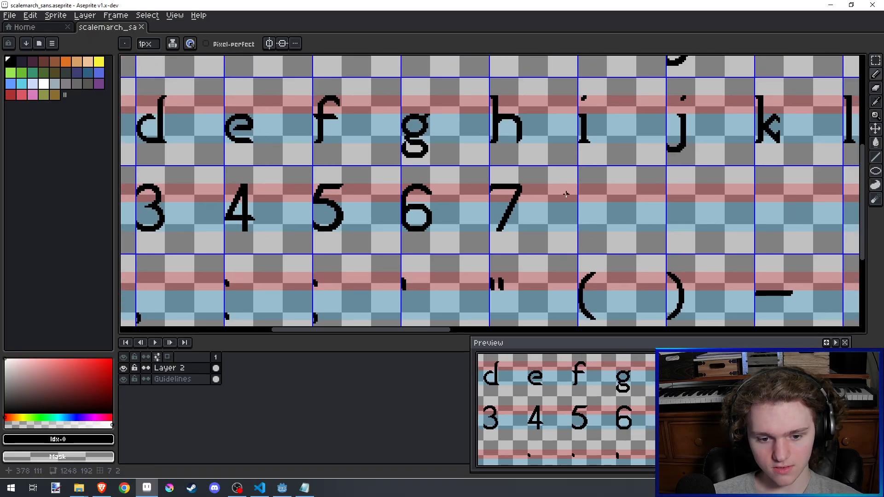
scroll(568, 201, up, 2)
scroll(553, 189, down, 1)
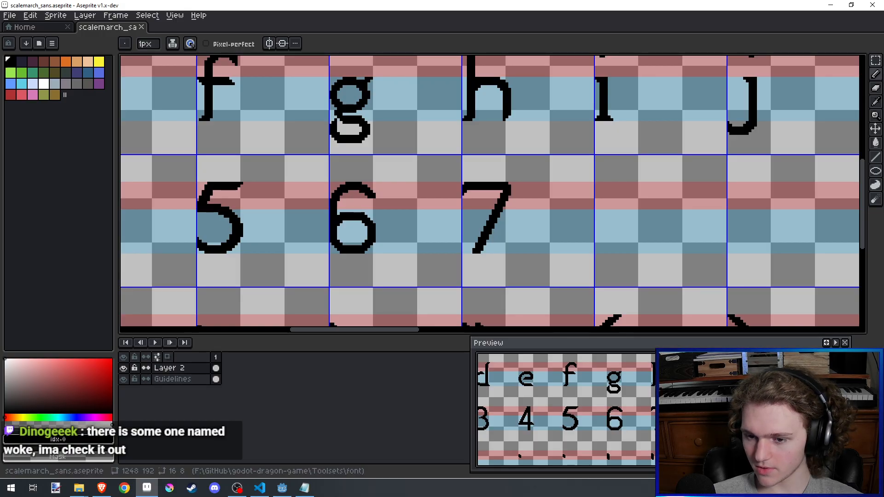
Step: Copy the 6's lower bowl as a 19 by 15 pixel selection into the empty cell after the 7
key(alt+Tab)
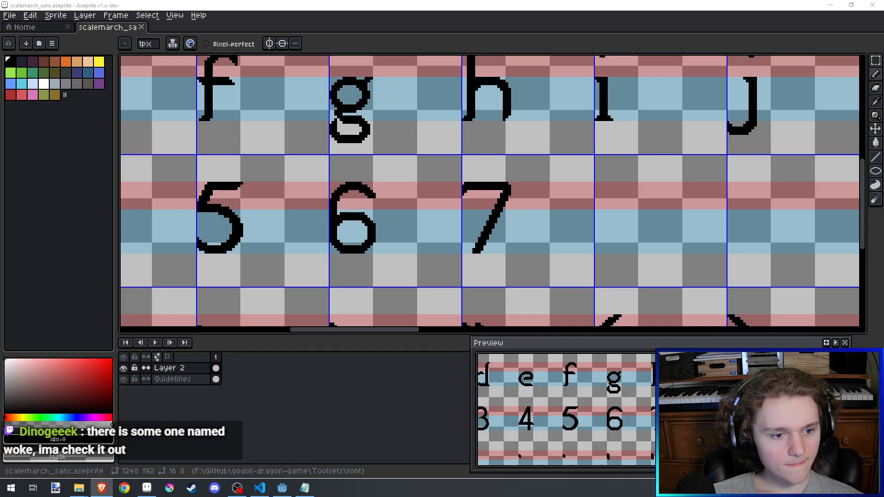
key(alt+Tab)
click(875, 60)
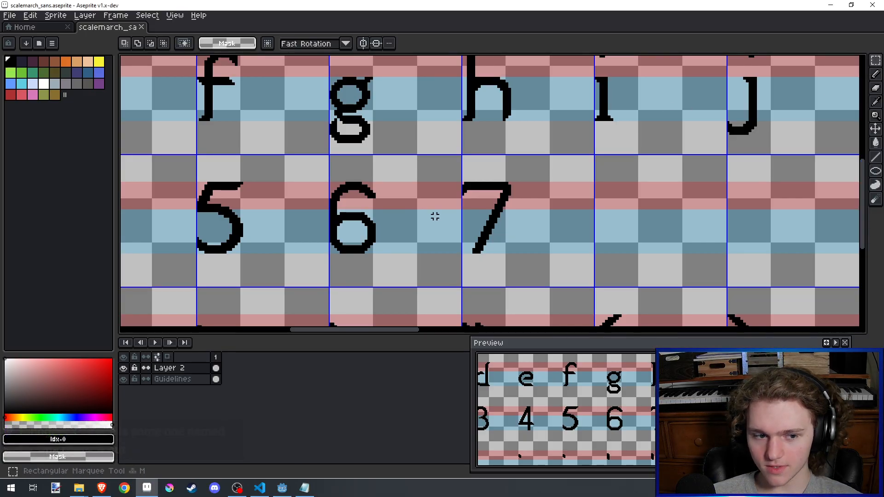
scroll(438, 216, up, 1)
scroll(385, 275, left, 1)
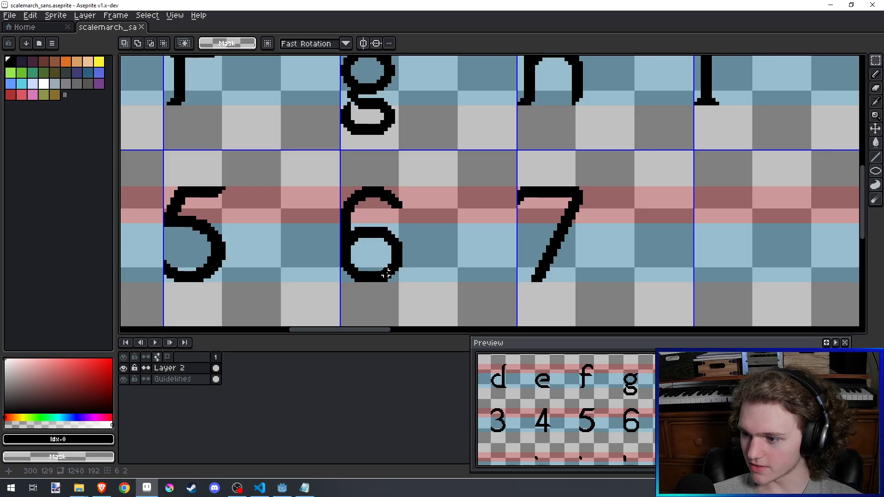
scroll(386, 273, up, 1)
drag(405, 285, 324, 224)
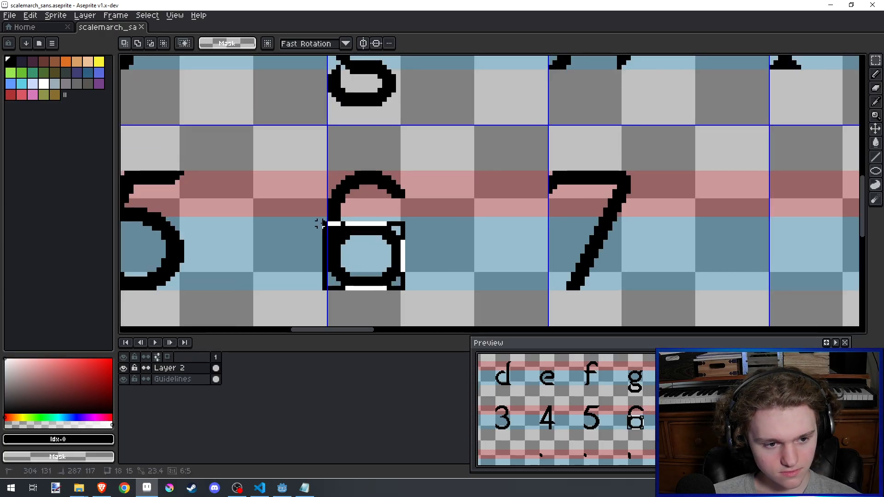
scroll(416, 251, down, 1)
drag(397, 262, 732, 264)
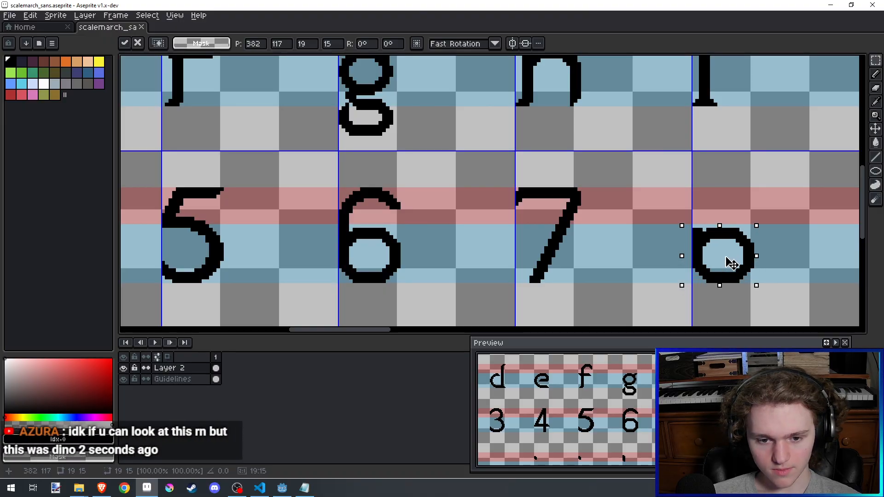
Step: Round off the upper-left corner of the copied bowl so it forms a symmetrical closed ring
scroll(732, 264, up, 2)
key(b)
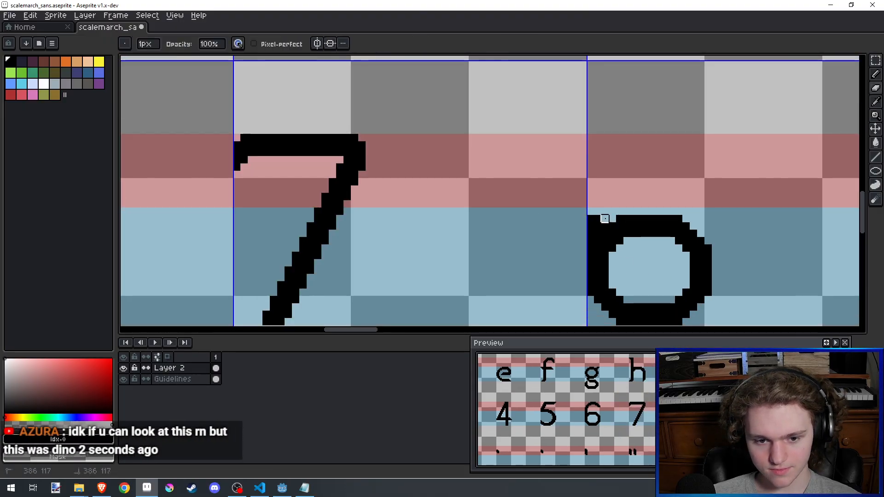
drag(605, 219, 591, 233)
scroll(645, 182, down, 2)
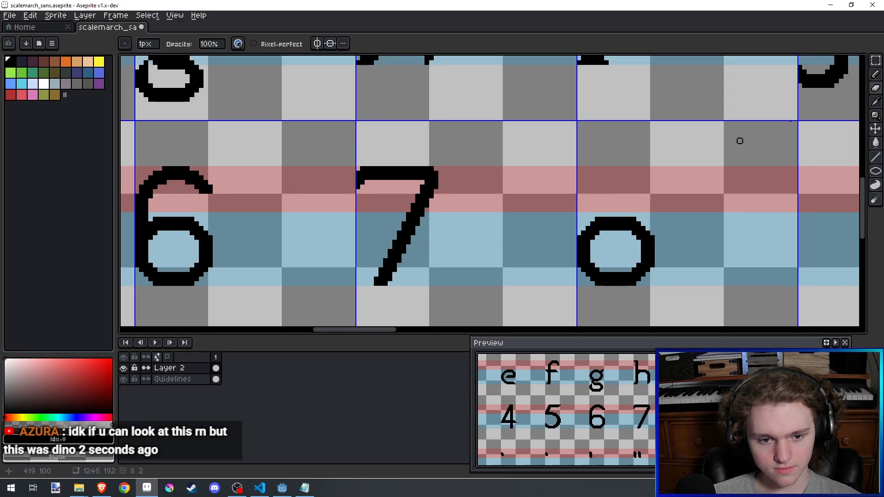
Step: Duplicate the ring as a 23 by 21 pixel selection directly above itself to form an 8, and deselect it
click(875, 63)
drag(525, 194, 617, 229)
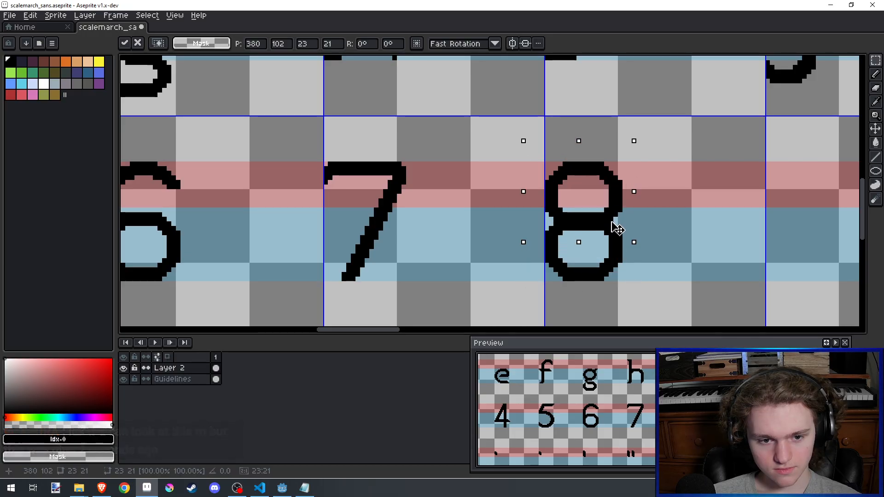
key(Escape)
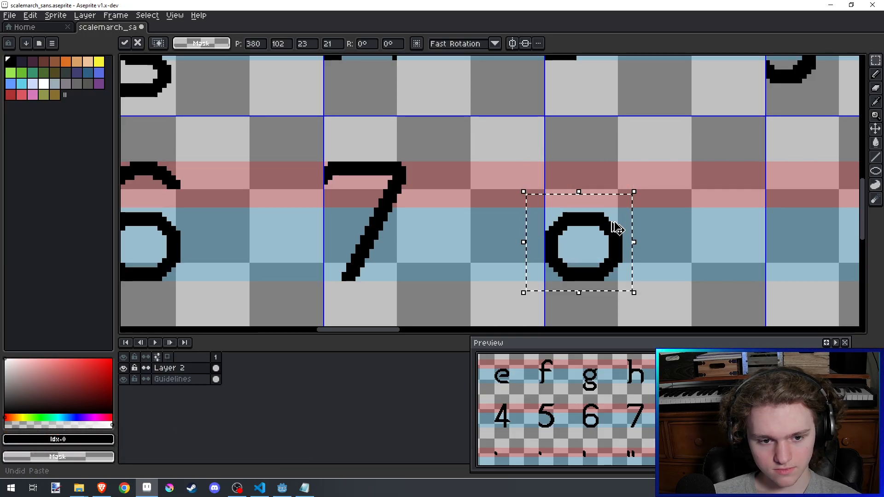
drag(623, 224, 584, 236)
key(ctrl+y)
scroll(582, 236, down, 6)
scroll(582, 236, up, 5)
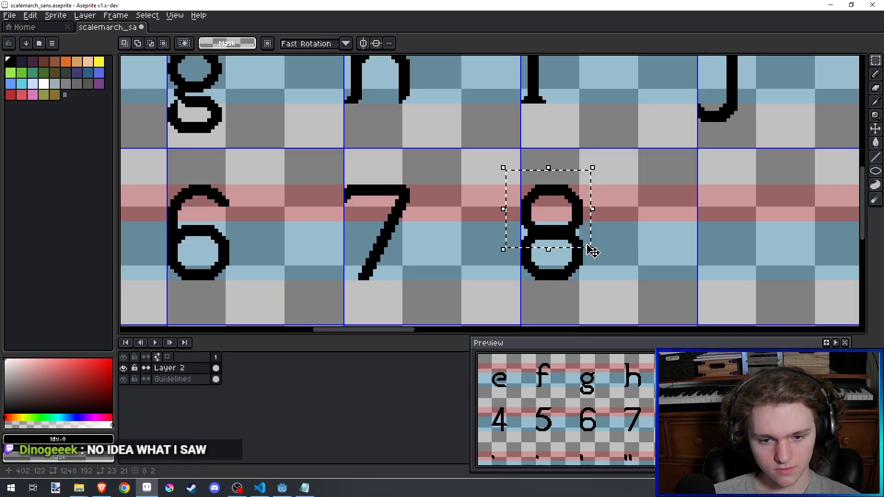
scroll(591, 250, up, 2)
key(ctrl+d)
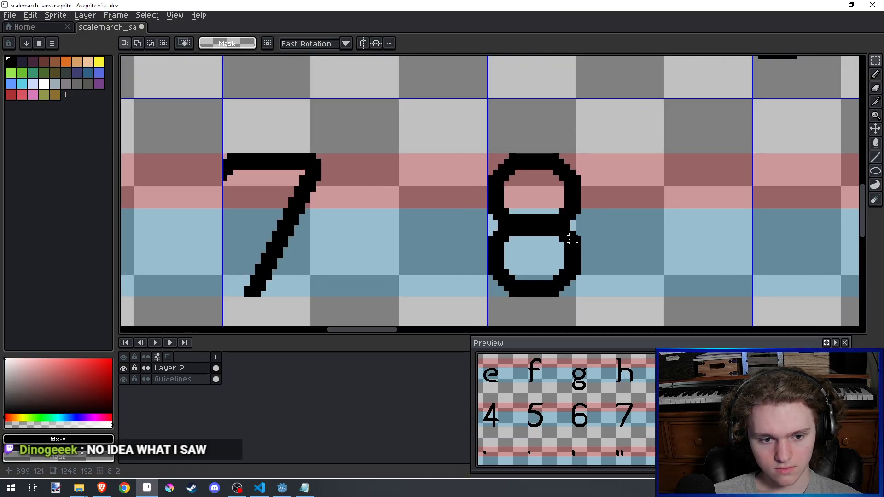
Step: Thin the 8's thick middle bar by erasing pixels along its upper edge and its underside
key(e)
key(v)
scroll(534, 223, up, 2)
key(e)
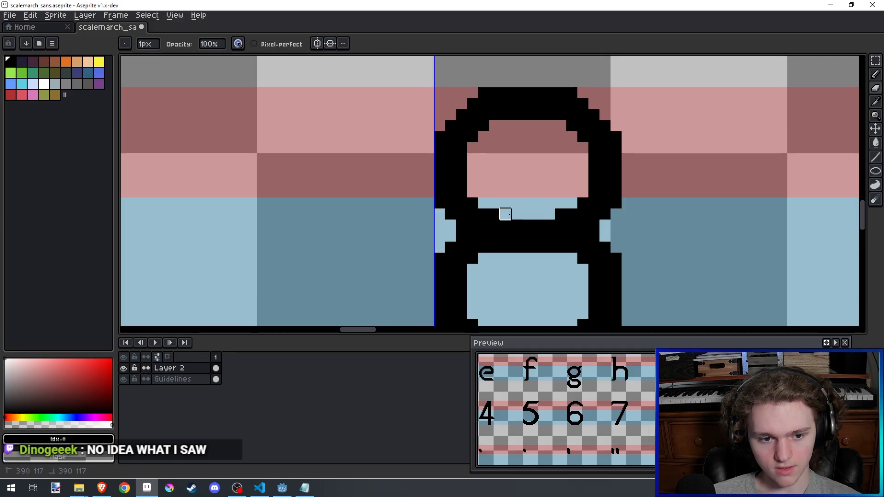
scroll(505, 214, down, 5)
scroll(527, 204, up, 3)
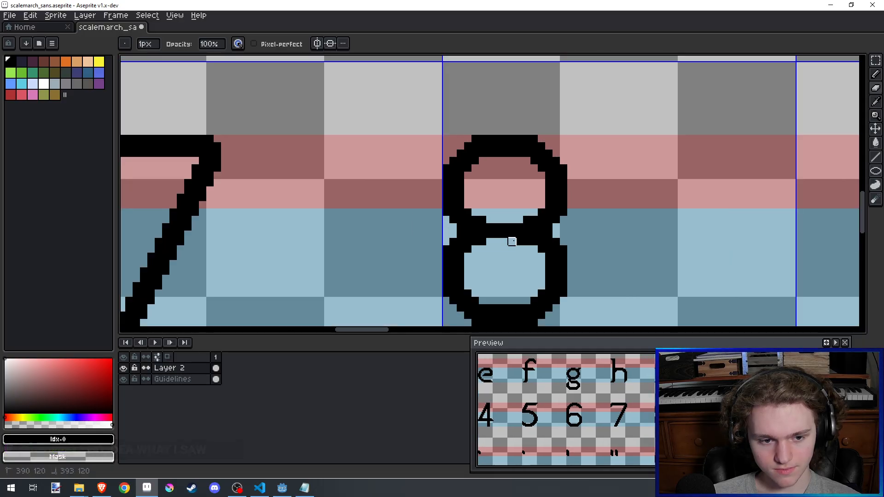
scroll(525, 184, down, 3)
scroll(537, 131, up, 3)
Step: Restore the underside of the 8's middle bar, compare the glyph with the character sheet, and save the file
key(v)
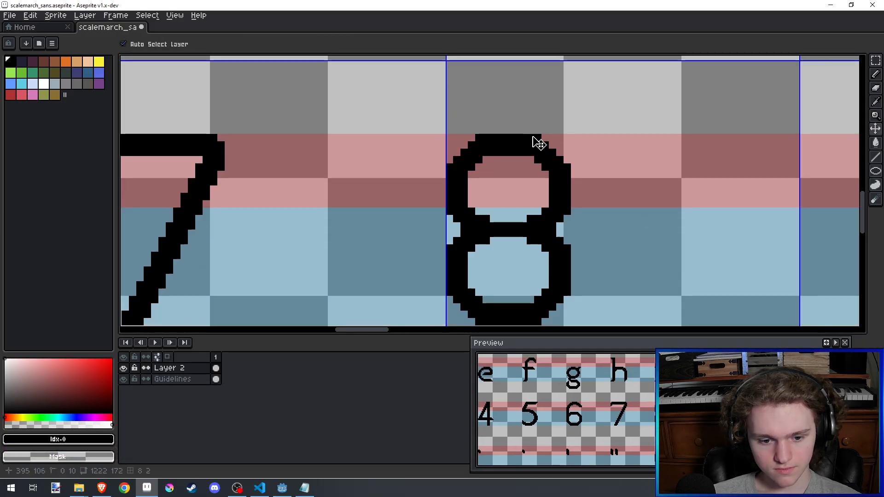
key(e)
scroll(479, 232, up, 1)
scroll(498, 236, down, 4)
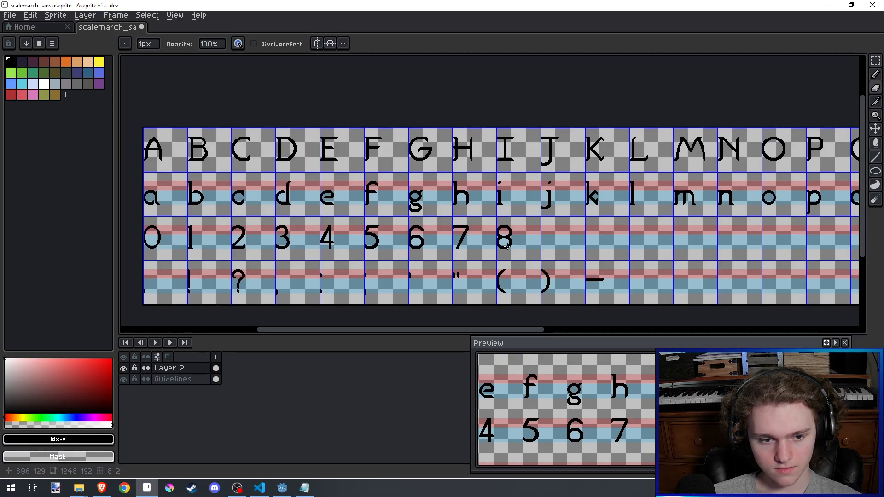
scroll(502, 237, up, 4)
key(ctrl+s)
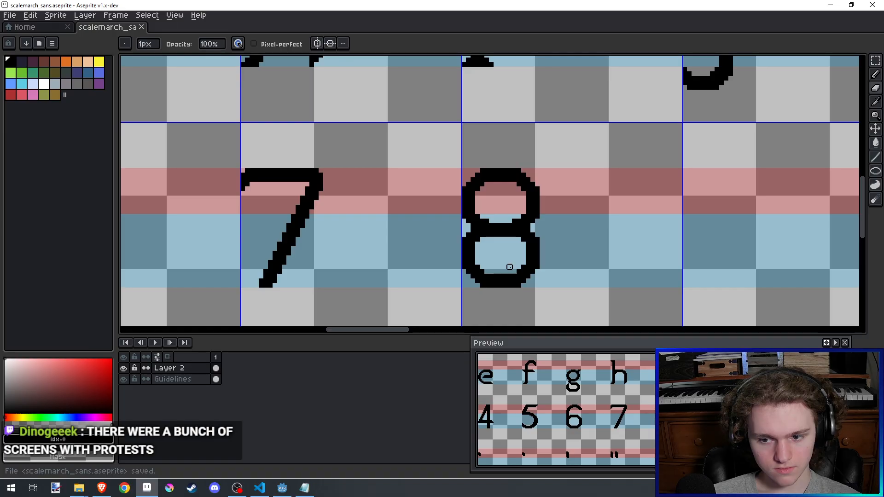
Step: Try to curve the 8's middle bar downward by reshaping its upper edge and underside corners, and save the file
scroll(509, 267, up, 1)
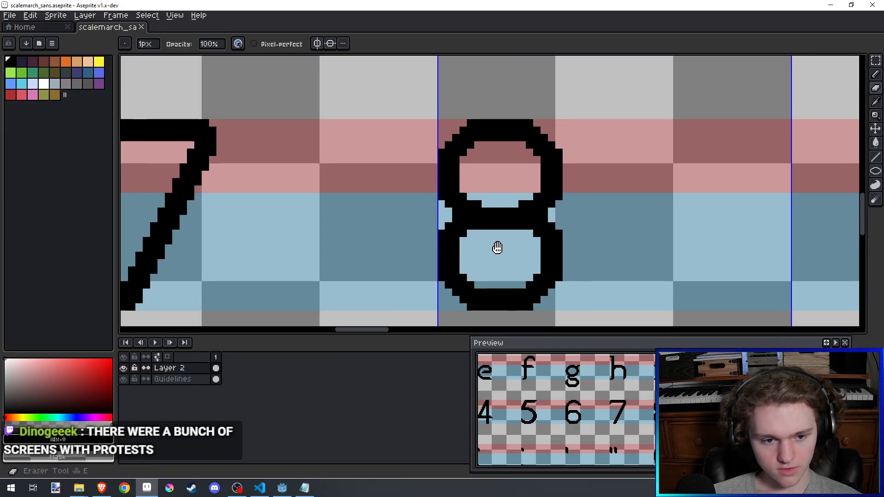
drag(490, 221, 479, 206)
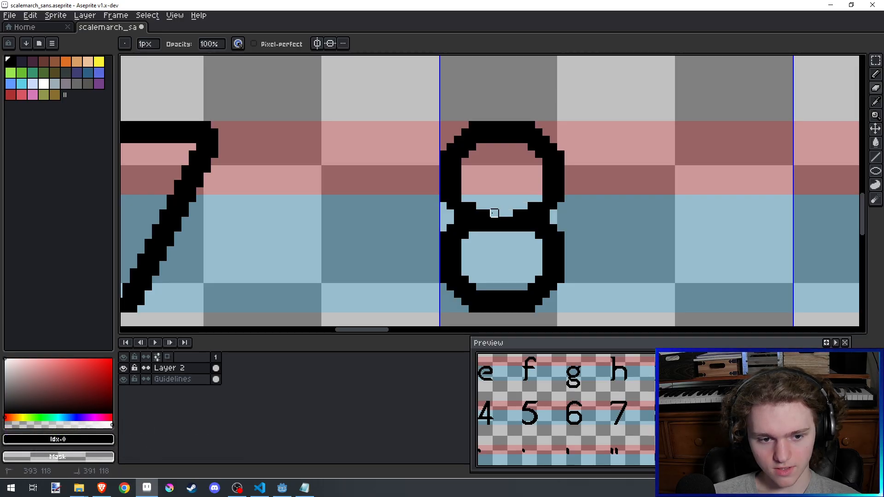
key(b)
mouse_move(487, 236)
mouse_down()
mouse_move(515, 235)
mouse_move(540, 152)
mouse_move(475, 236)
mouse_move(560, 239)
mouse_up()
key(ctrl+z)
scroll(489, 231, up, 1)
scroll(550, 201, down, 2)
scroll(553, 150, up, 2)
key(e)
click(481, 255)
scroll(487, 248, down, 4)
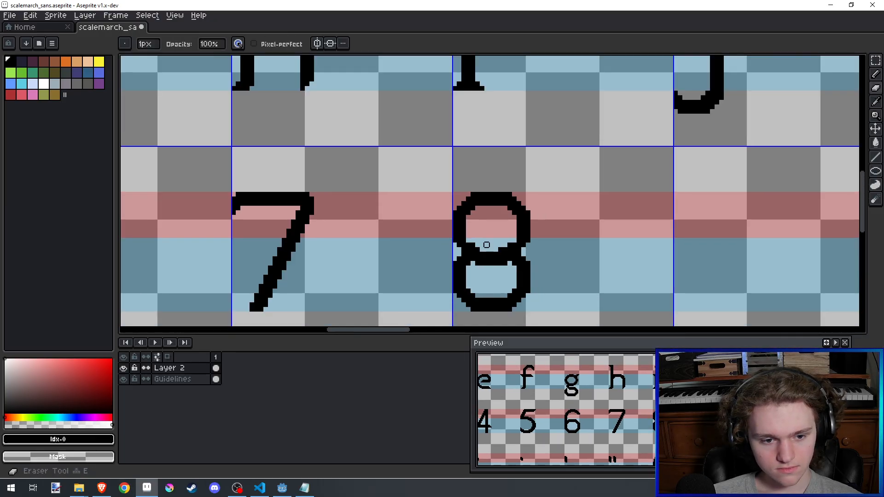
scroll(510, 222, up, 2)
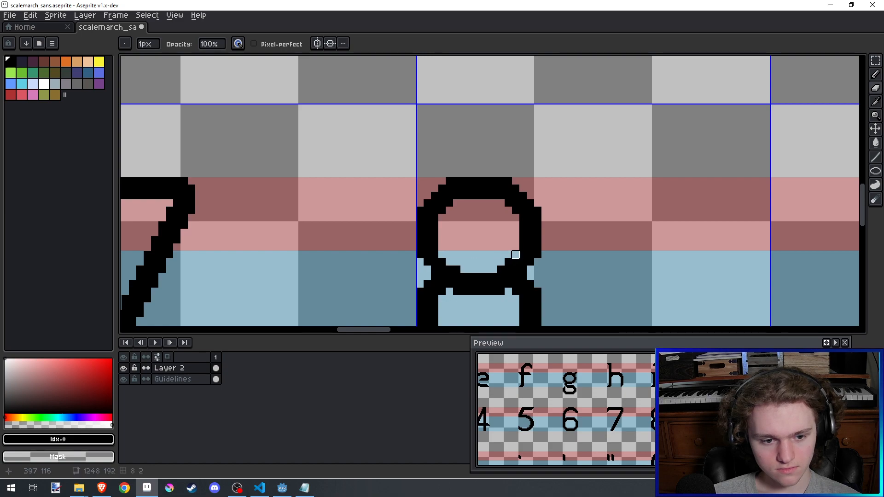
scroll(511, 249, down, 2)
key(ctrl+s)
scroll(502, 212, up, 1)
Step: Undo the curved reshaping of the 8's middle bar, fill the notch in its upper edge, and save the file
key(ctrl+z)
key(ctrl+z)
key(ctrl+z)
key(ctrl+z)
key(ctrl+z)
scroll(495, 249, up, 4)
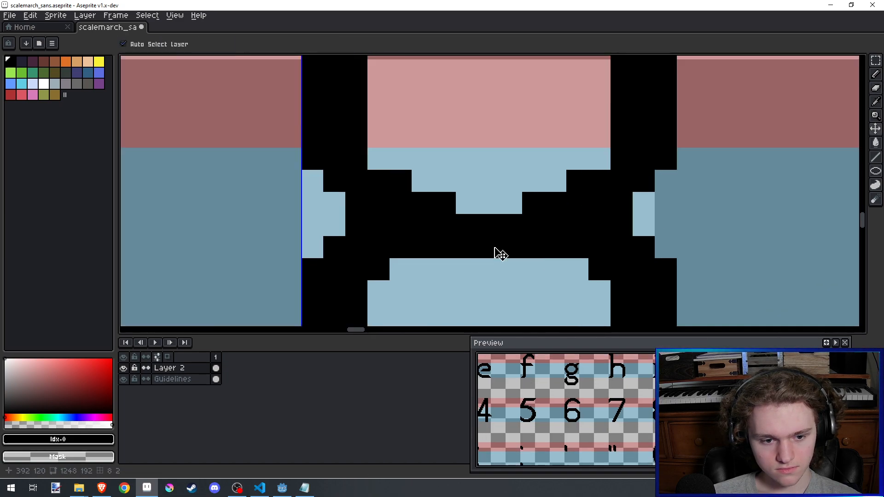
key(b)
mouse_move(468, 205)
mouse_down()
mouse_move(515, 209)
mouse_move(518, 222)
mouse_up()
key(ctrl+s)
Step: Try a shallow notch in the underside of the 8's middle bar, restore the flat edge, and save the file
scroll(518, 210, down, 3)
scroll(519, 211, up, 3)
key(e)
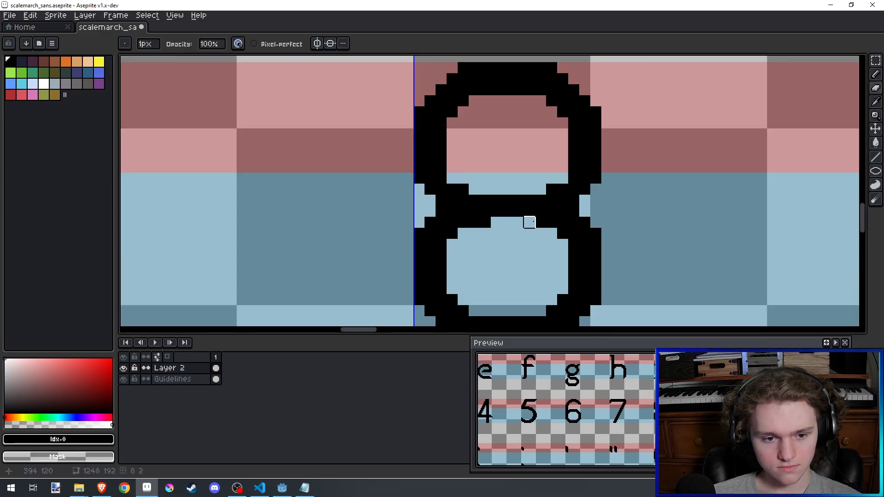
scroll(499, 152, down, 2)
scroll(483, 158, up, 1)
drag(484, 158, 488, 196)
key(ctrl+s)
drag(513, 163, 516, 172)
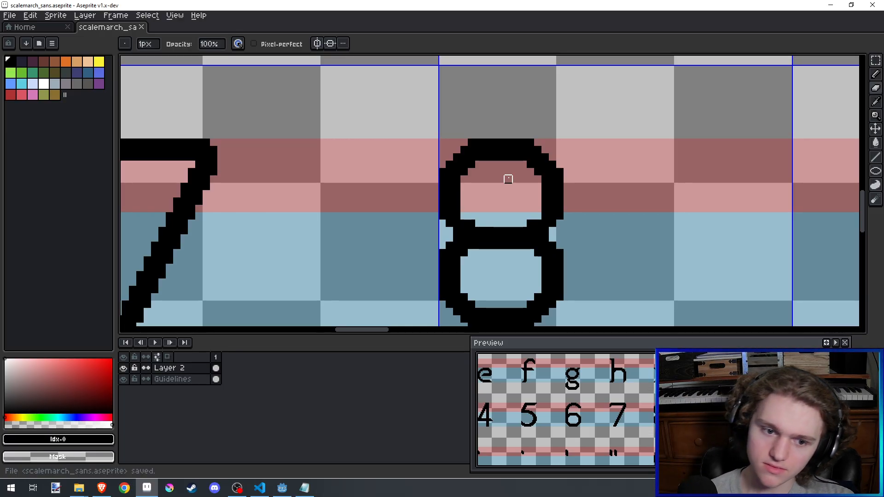
Step: Try to move the left side of the 8's upper bowl 1 pixel inward, and undo the erasing
key(b)
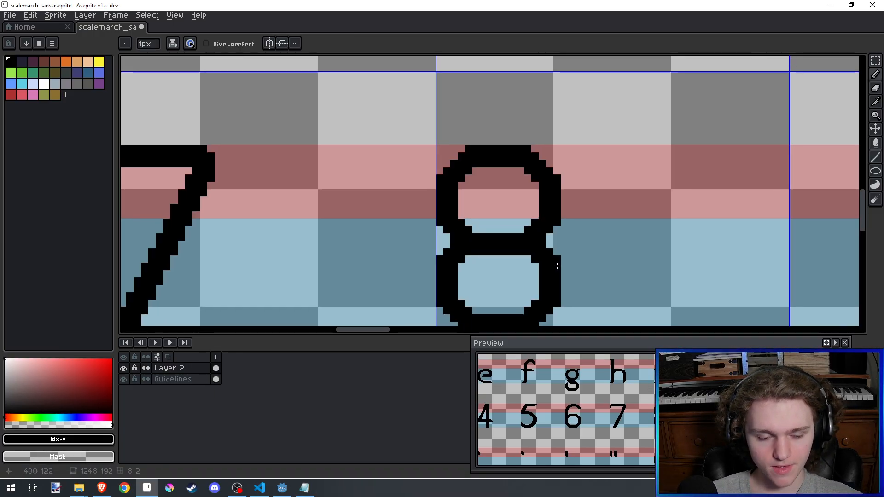
scroll(557, 266, down, 3)
scroll(547, 259, up, 3)
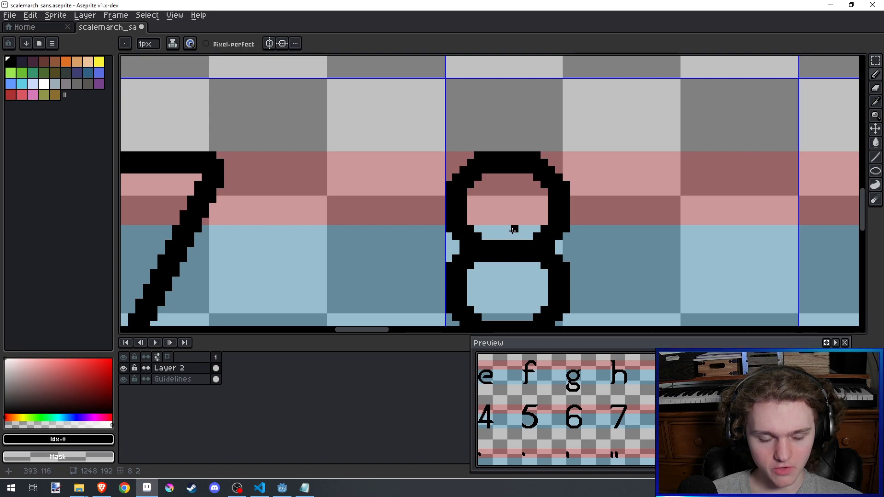
scroll(513, 230, down, 3)
scroll(513, 221, up, 3)
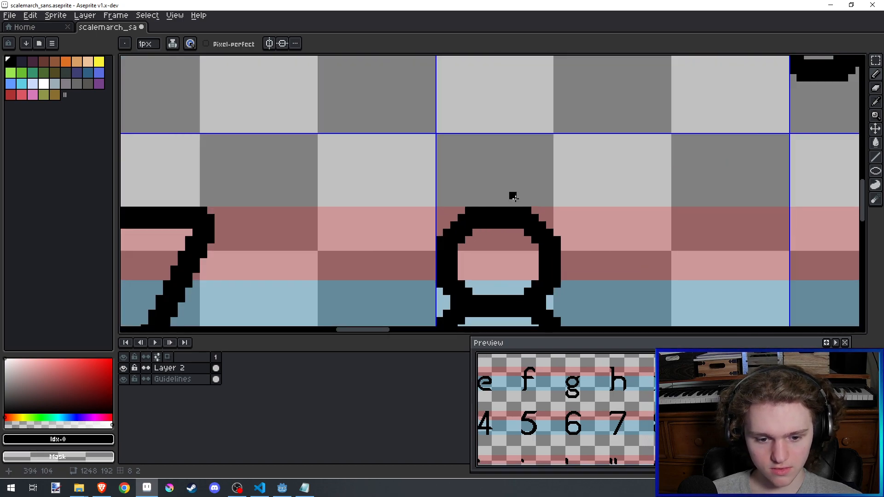
drag(469, 255, 482, 226)
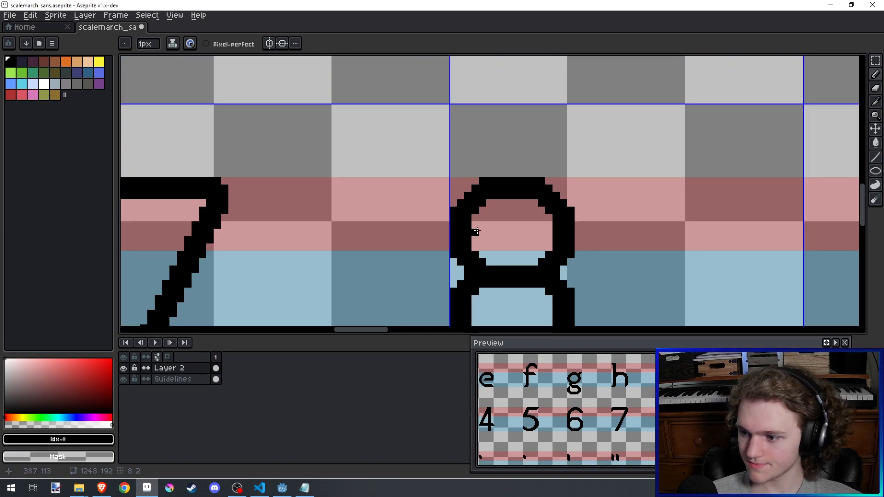
click(876, 60)
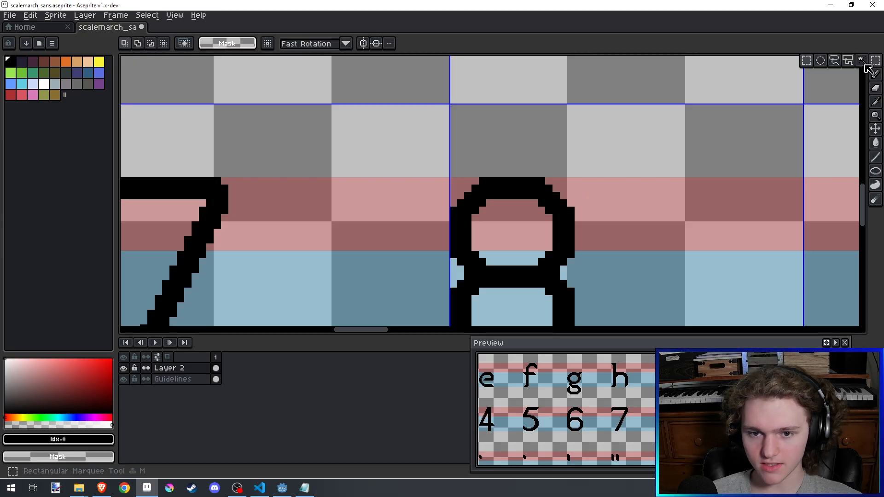
key(b)
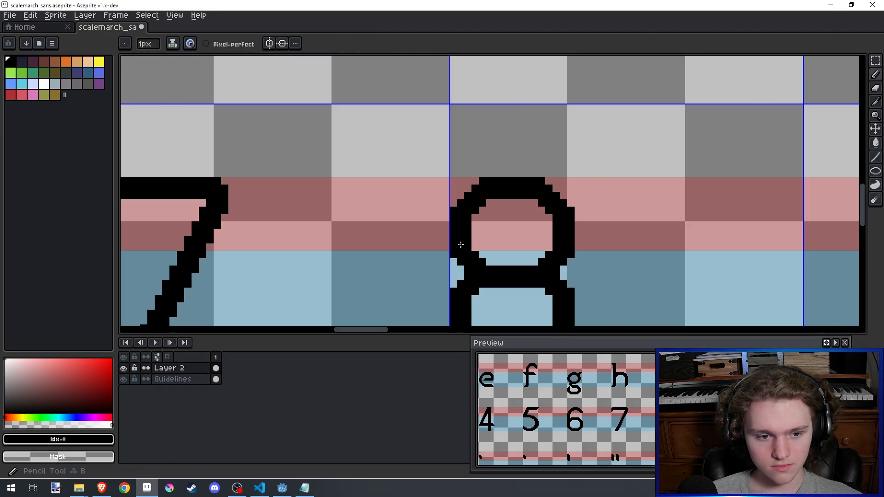
key(e)
mouse_move(475, 248)
mouse_down()
mouse_move(475, 213)
mouse_move(449, 240)
mouse_up()
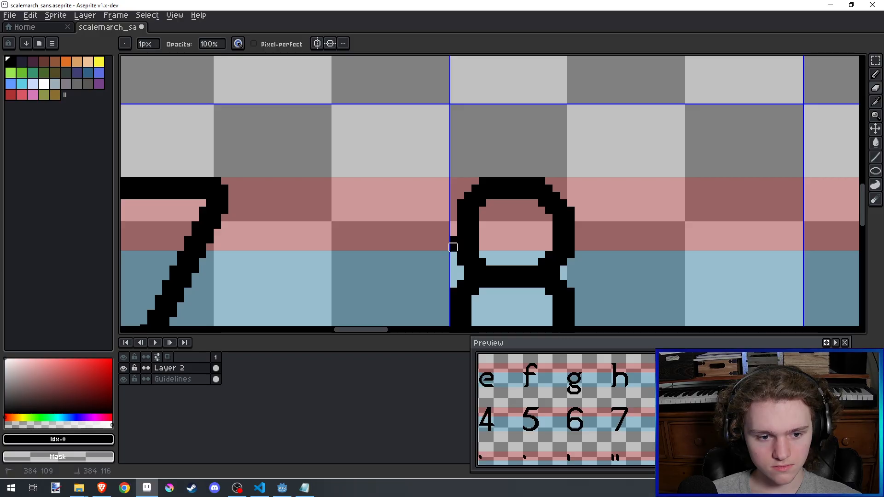
scroll(444, 166, down, 4)
key(ctrl+z)
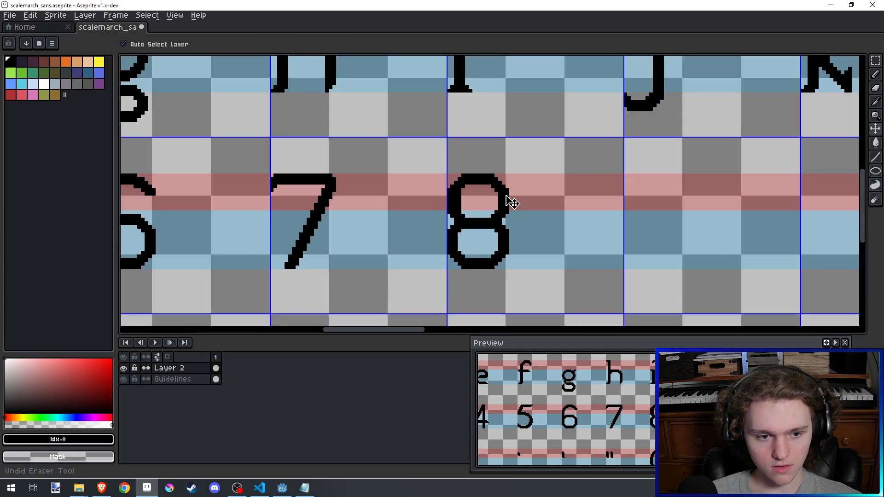
Step: Save the file and check the 8 against the other characters on the sheet
key(ctrl+s)
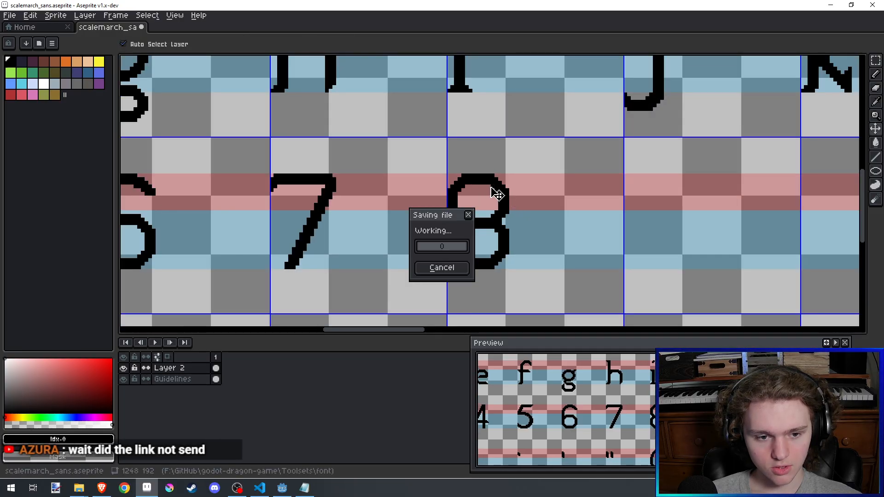
key(b)
scroll(491, 188, down, 3)
scroll(491, 188, up, 3)
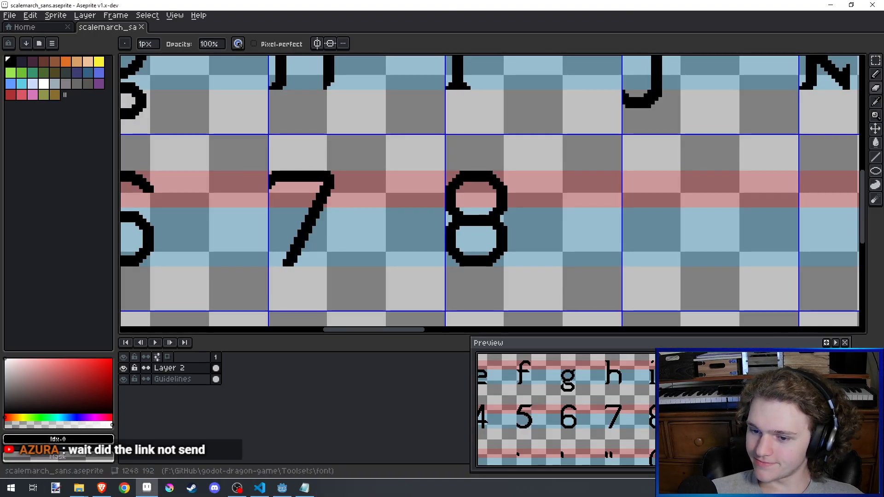
Step: Narrow the 8 by shifting its right half 2 pixels left, and deselect it
click(876, 62)
scroll(543, 187, up, 1)
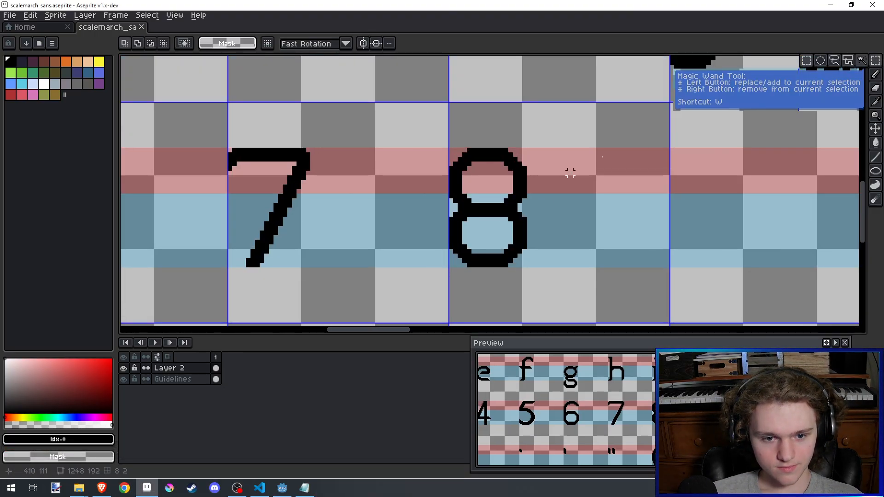
drag(534, 271, 488, 130)
drag(518, 170, 508, 167)
key(ctrl+d)
scroll(489, 181, up, 3)
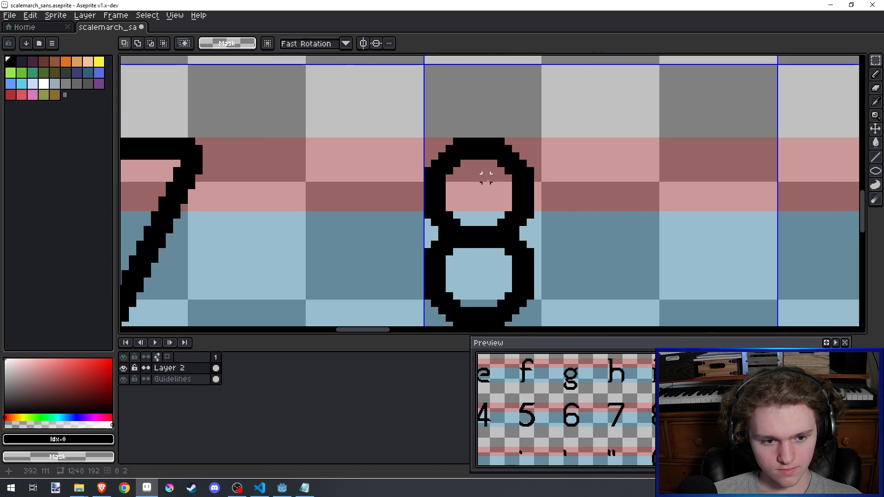
Step: Try erasing a shallow notch in the underside of the 8's middle bar, undoing the trial strokes
key(e)
drag(463, 276, 485, 276)
scroll(496, 253, down, 2)
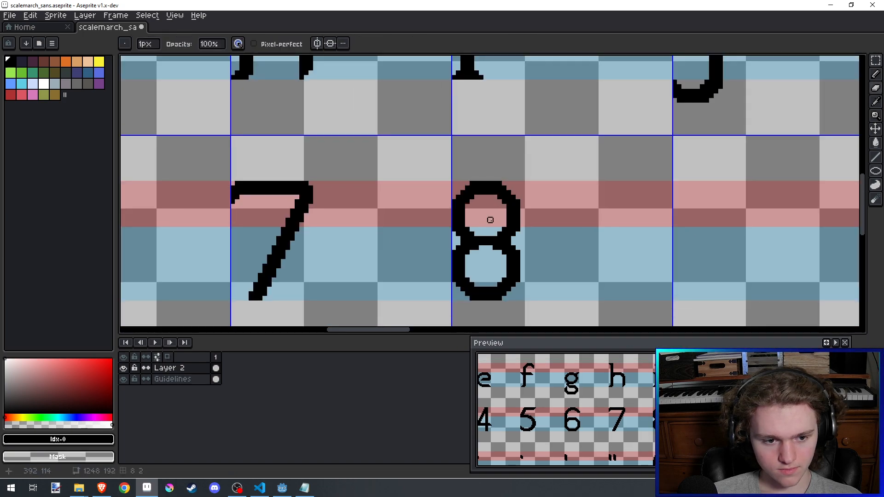
scroll(494, 213, up, 1)
key(ctrl+z)
drag(477, 258, 493, 257)
key(ctrl+z)
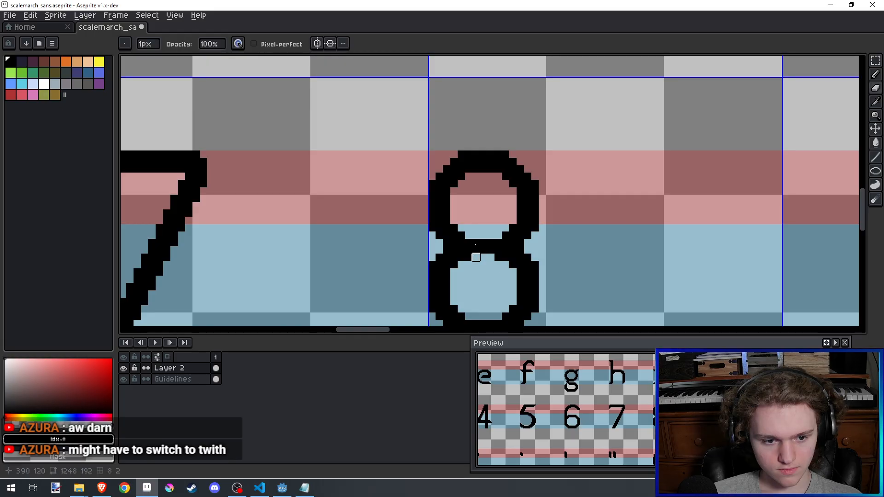
Step: Fill the remaining notch in the underside of the 8's middle bar with the Pencil to restore the flat edge
scroll(469, 163, down, 2)
scroll(469, 163, up, 2)
key(b)
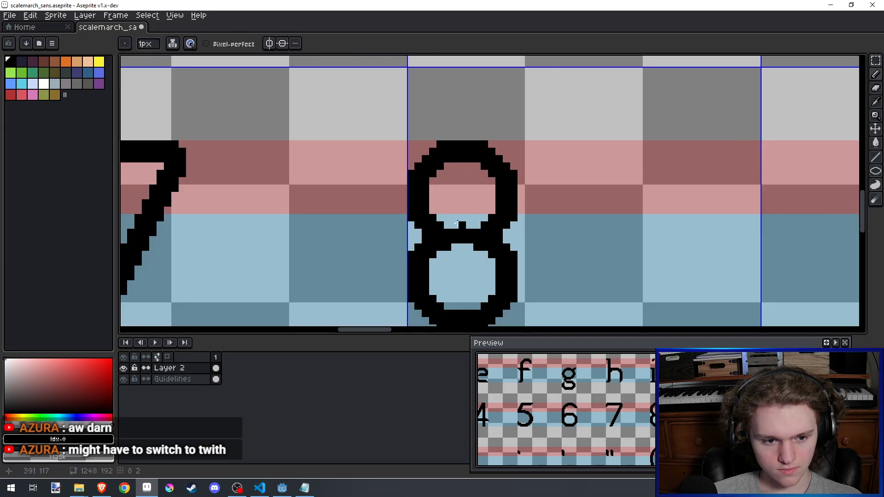
scroll(468, 226, down, 2)
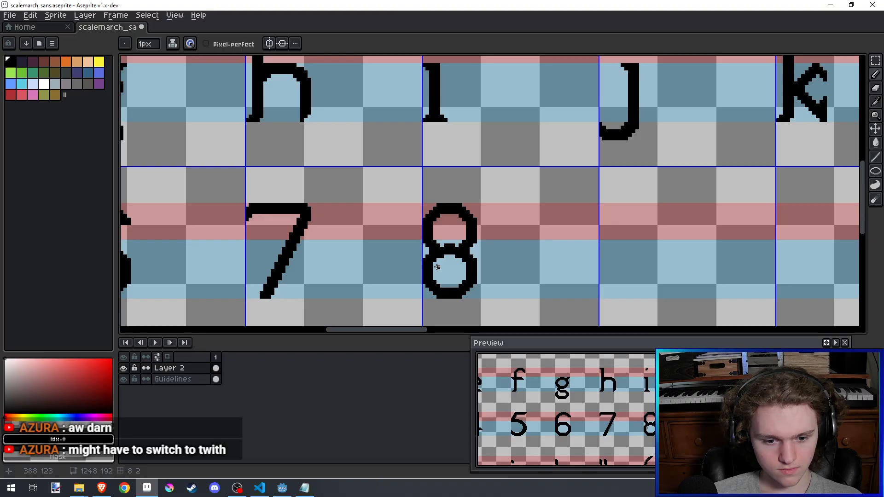
scroll(444, 273, up, 1)
scroll(438, 267, up, 1)
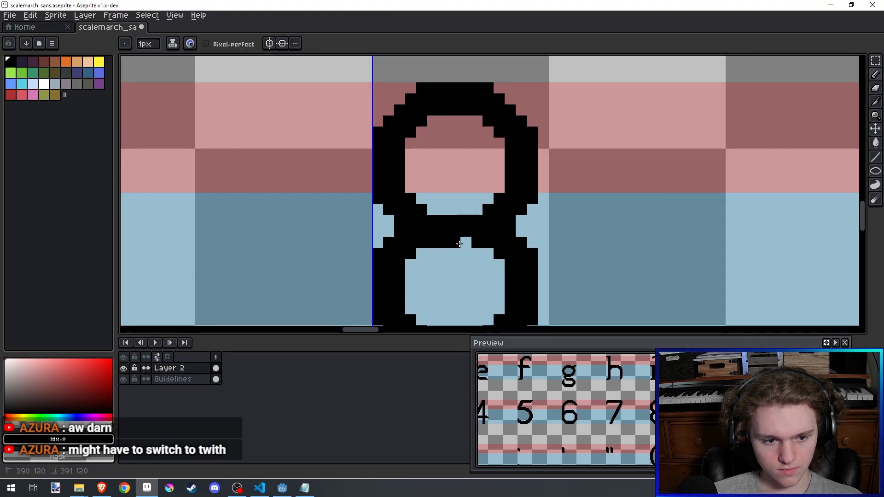
scroll(471, 236, down, 2)
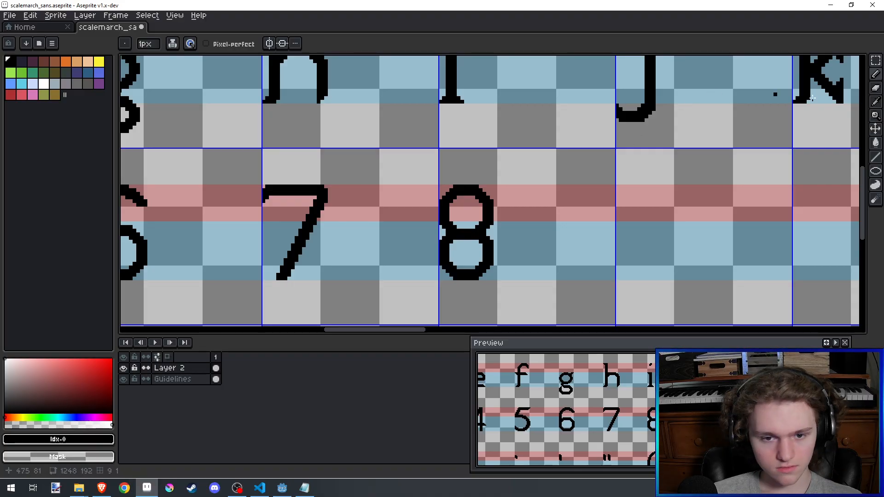
Step: Select the 8's middle bar with the Rectangular Marquee, move it 1 pixel down, and deselect it
click(876, 60)
scroll(462, 232, up, 1)
scroll(462, 232, up, 1)
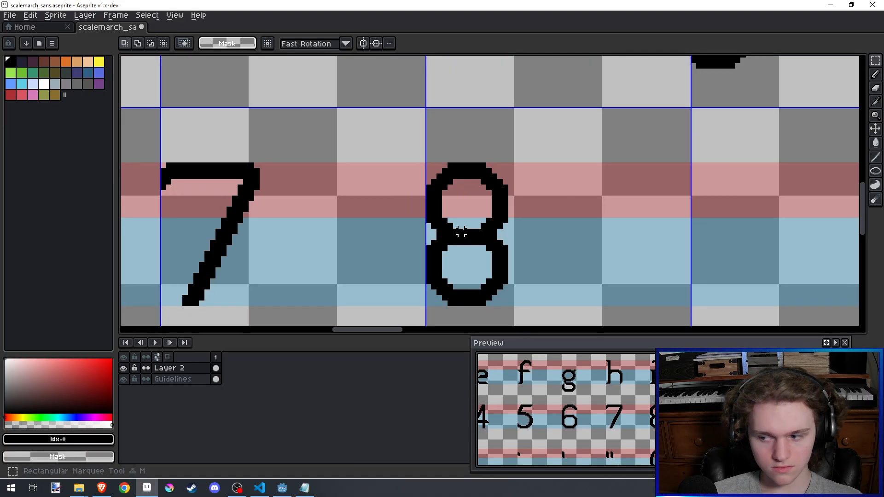
drag(428, 236, 527, 259)
drag(496, 246, 495, 253)
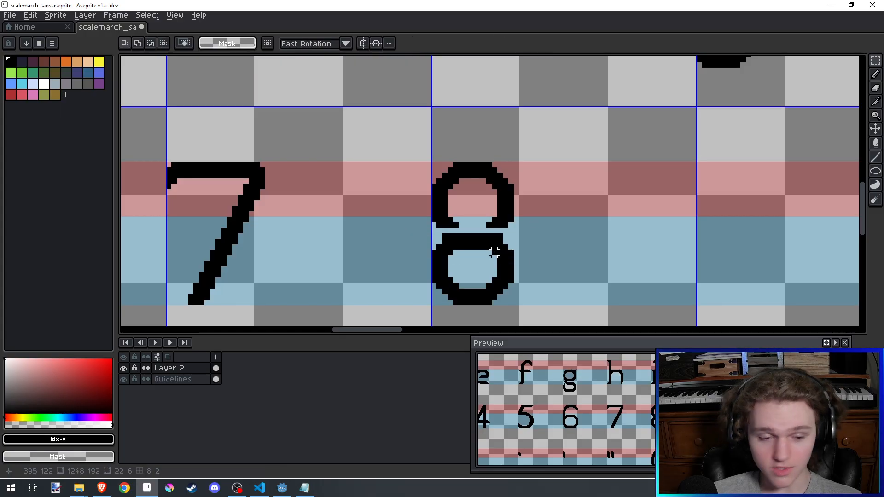
key(ctrl+d)
Step: Draw the lower curve of the 8's upper bowl so it joins the middle bar symmetrically on both sides
scroll(489, 248, up, 1)
key(b)
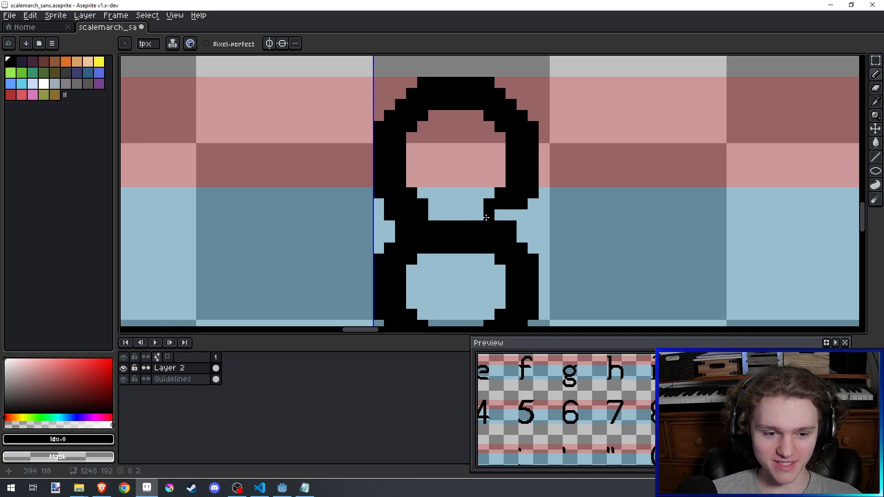
scroll(367, 238, down, 1)
scroll(402, 227, up, 1)
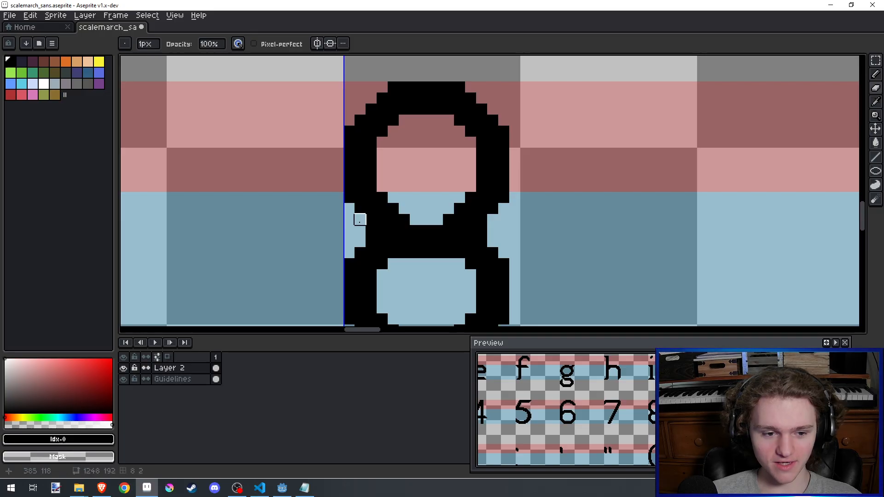
Step: Erase the outer pixels at the 8's waist on both sides to form stepped notches, and save the file
scroll(438, 208, down, 1)
scroll(479, 212, up, 1)
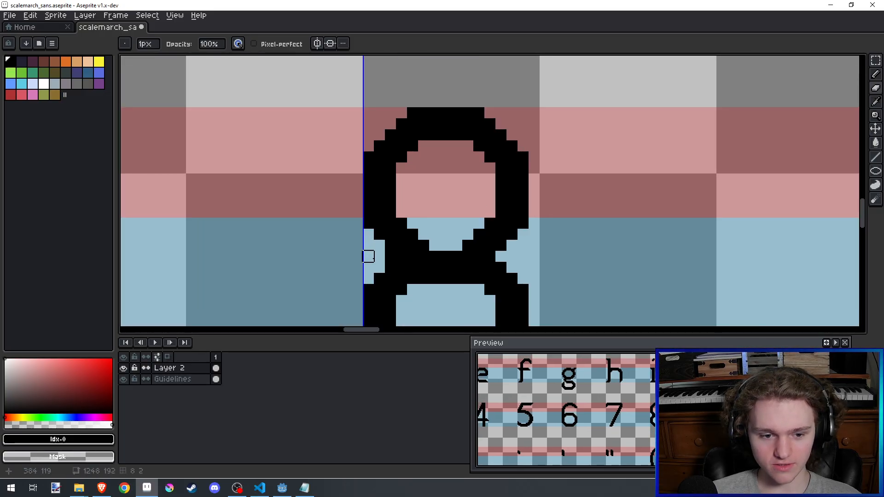
click(390, 257)
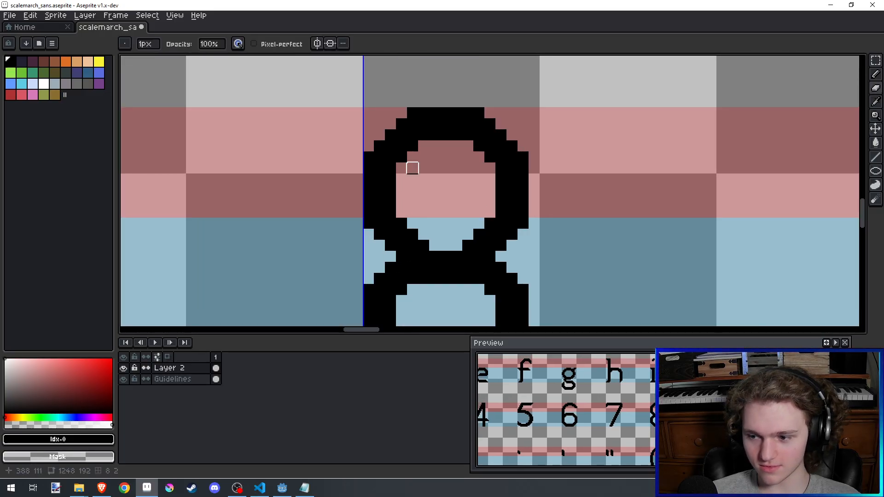
scroll(412, 168, down, 2)
scroll(440, 174, up, 1)
key(ctrl+s)
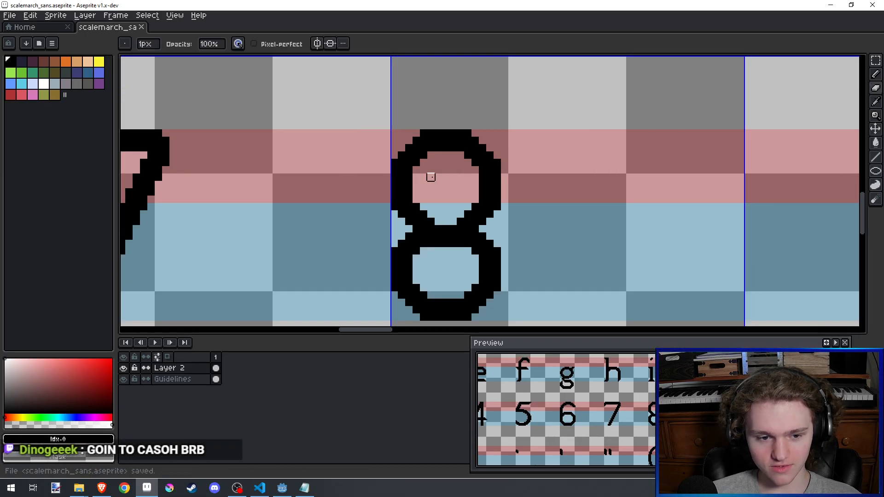
Step: Examine the shape of the 8's middle bar and the inside of its lower bowl
scroll(431, 176, up, 1)
scroll(426, 244, down, 1)
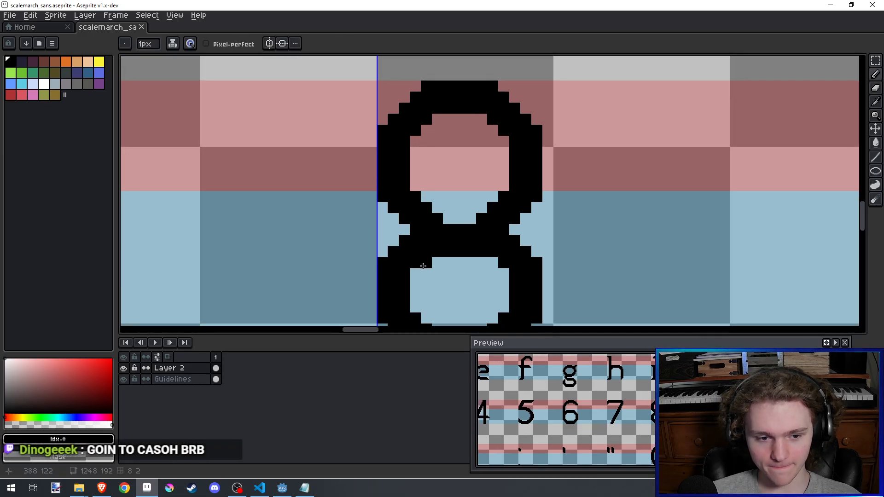
scroll(423, 266, down, 1)
scroll(428, 258, down, 1)
click(446, 262)
scroll(449, 235, up, 1)
scroll(452, 232, up, 1)
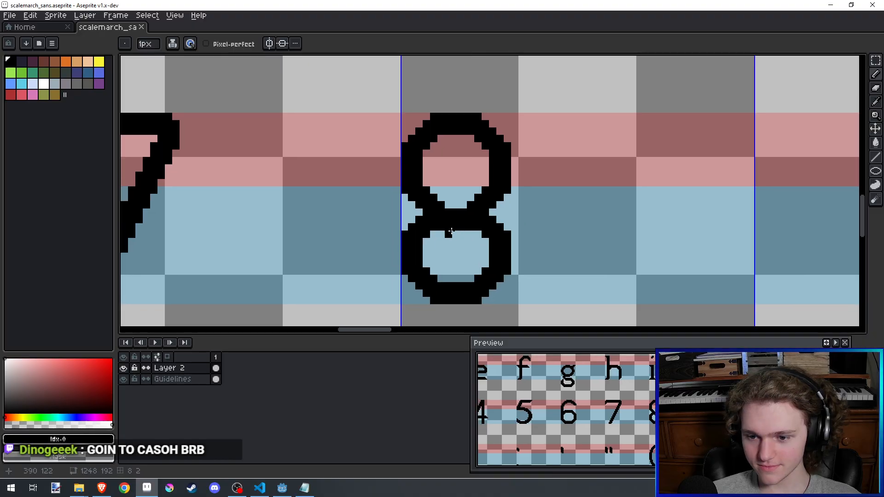
scroll(451, 231, up, 1)
drag(422, 223, 441, 257)
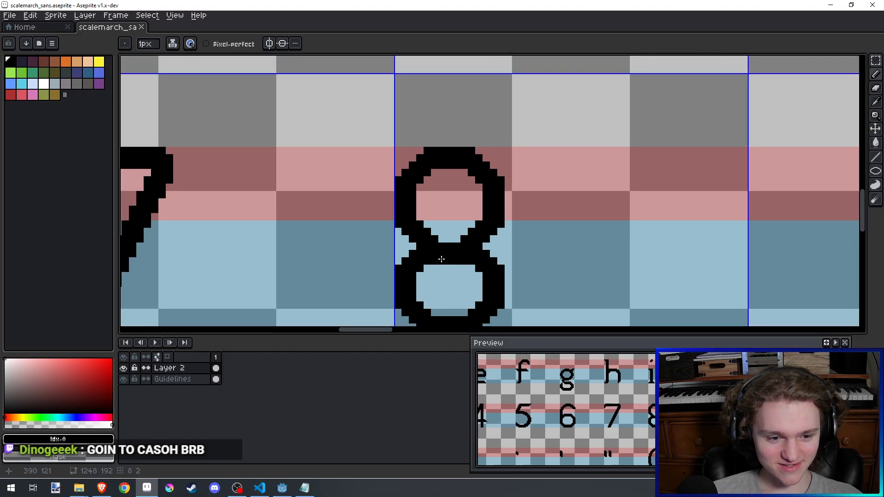
Step: Erase the inner pixels in the lower corners of the 8's upper bowl to widen its opening
click(876, 61)
scroll(408, 228, up, 3)
scroll(480, 191, down, 3)
key(e)
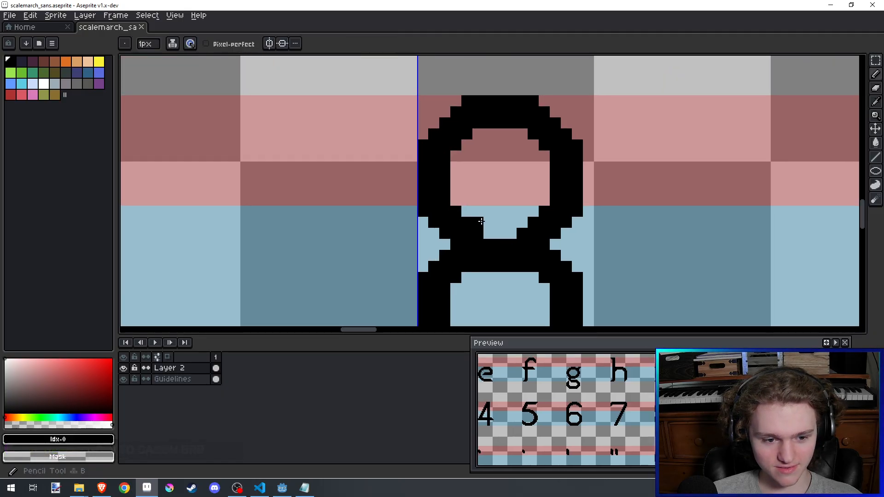
mouse_move(474, 213)
mouse_down()
mouse_move(451, 190)
mouse_move(522, 214)
mouse_move(499, 220)
mouse_up()
click(528, 201)
click(539, 190)
Step: Fill in the outer notches at the 8's waist on both sides to make them shallower, and save the file
key(b)
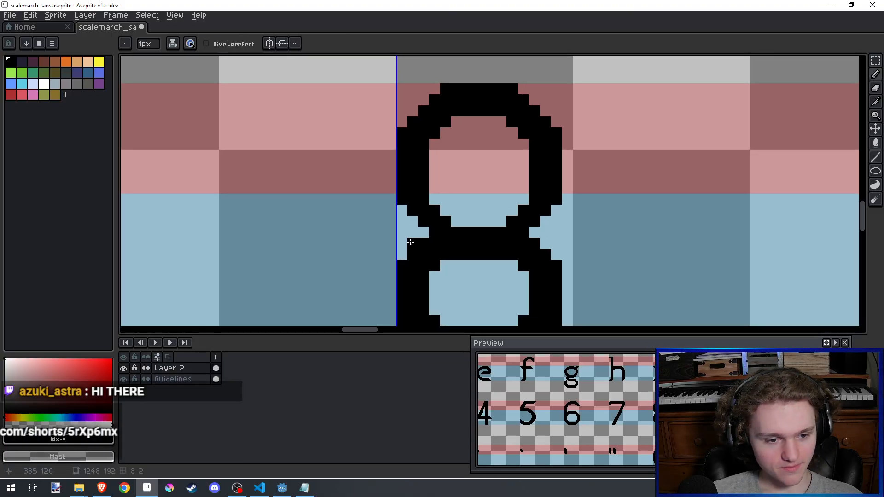
click(419, 236)
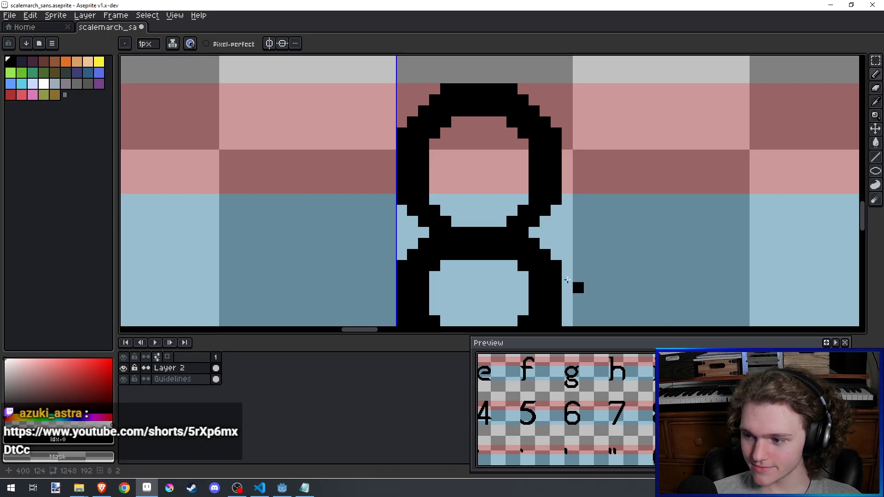
key(ctrl+s)
click(421, 225)
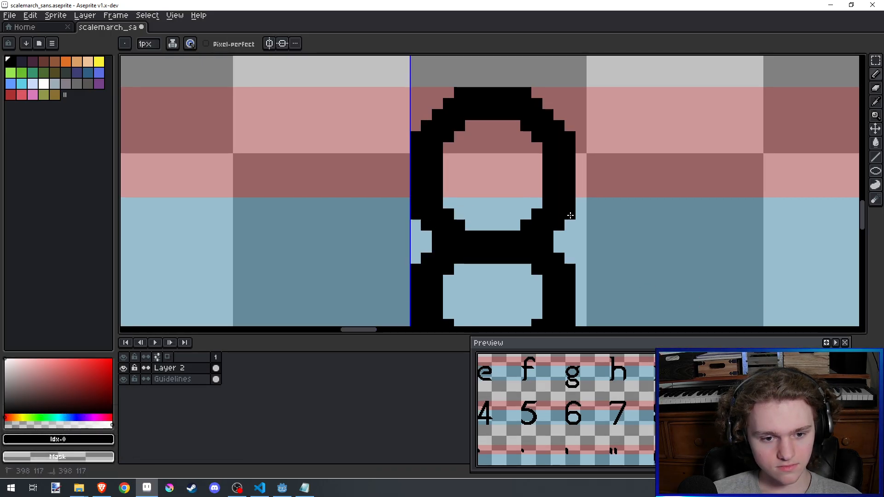
scroll(567, 193, down, 1)
key(ctrl+s)
scroll(541, 187, down, 2)
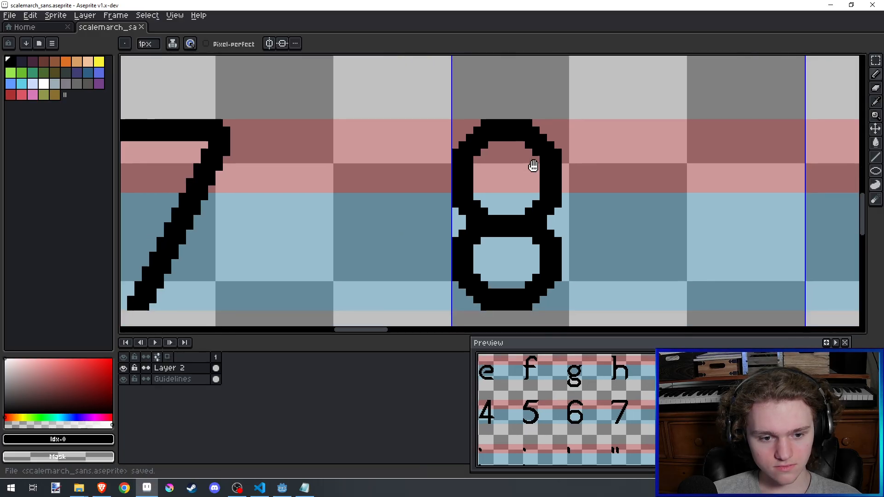
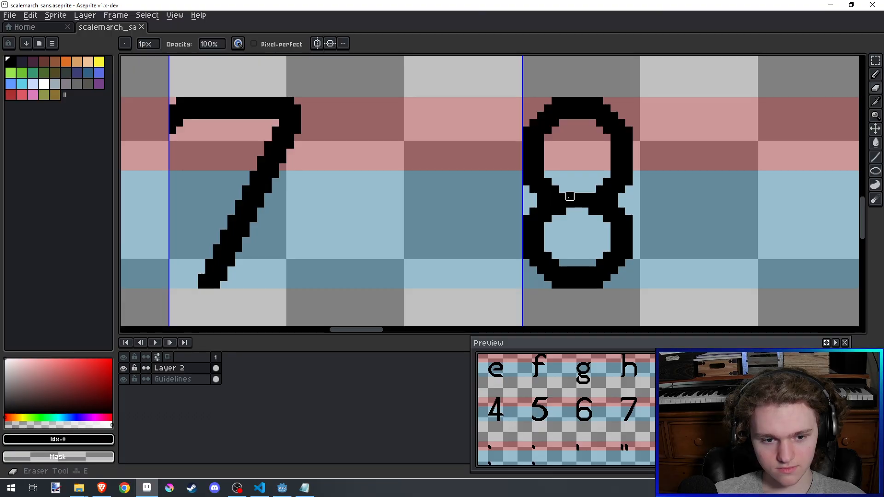
Step: Compare the 8 with the neighbouring digits and save the file
scroll(576, 197, down, 4)
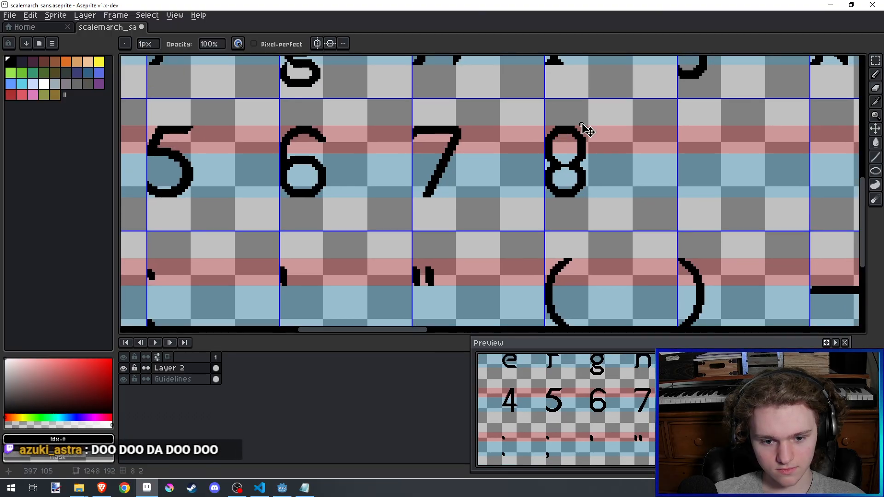
key(ctrl+s)
scroll(576, 134, up, 2)
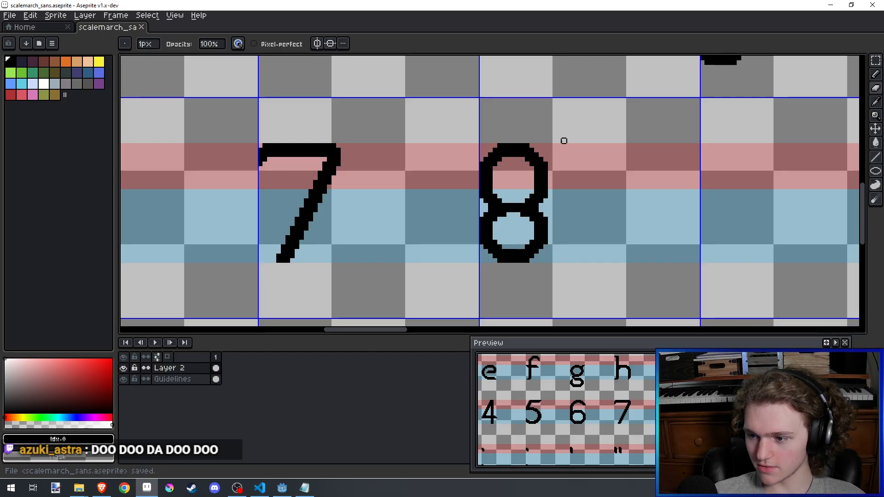
Step: Select the whole 8, flip it vertically so the smaller bowl is on top, and deselect it
click(876, 60)
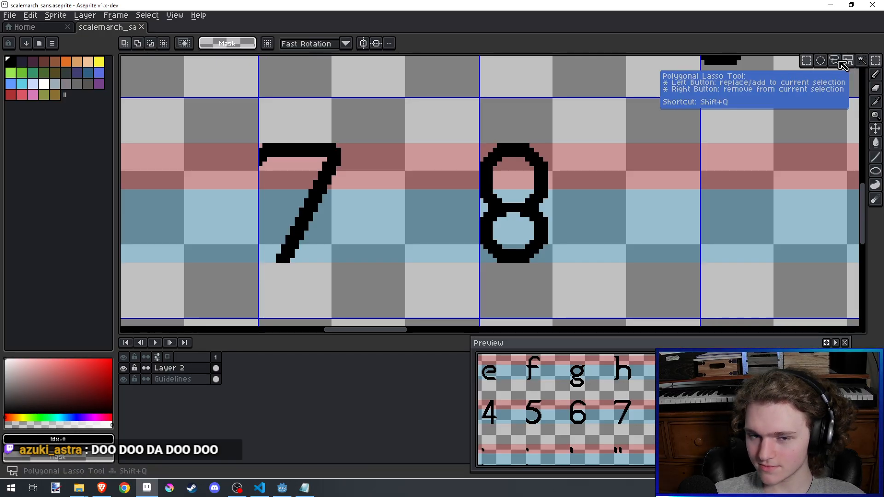
drag(461, 125, 555, 269)
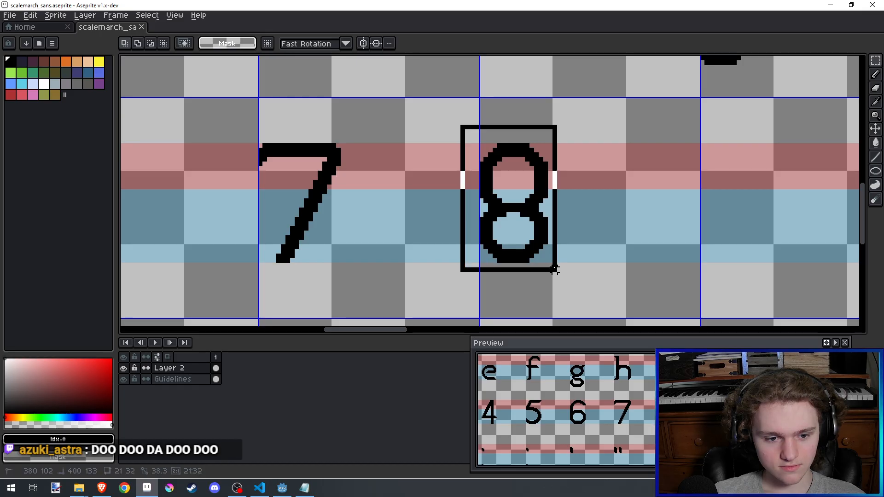
scroll(495, 156, up, 1)
drag(477, 142, 554, 279)
drag(559, 132, 464, 306)
key(ctrl+d)
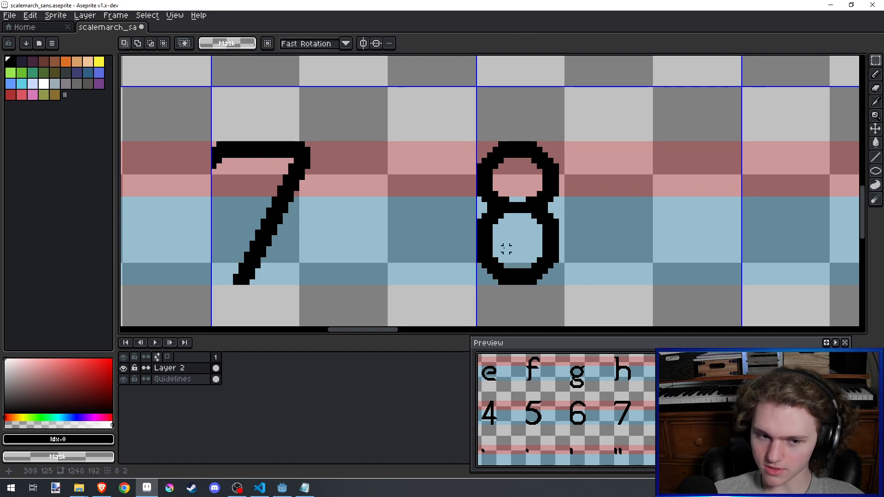
Step: Try filling the notch in the underside of the flipped 8's middle bar, and undo the pencil strokes
key(b)
scroll(508, 235, down, 3)
scroll(461, 207, up, 4)
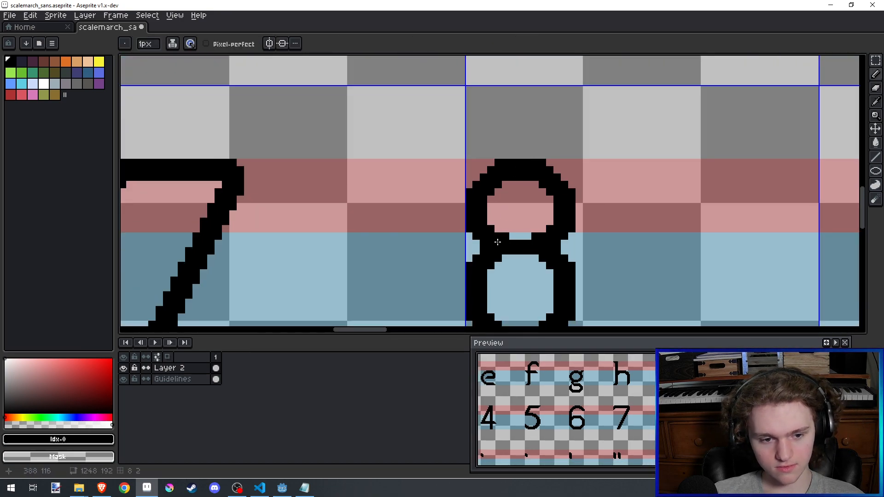
key(ctrl+z)
mouse_move(526, 235)
mouse_down()
mouse_move(506, 259)
mouse_move(534, 258)
mouse_up()
drag(530, 223, 526, 227)
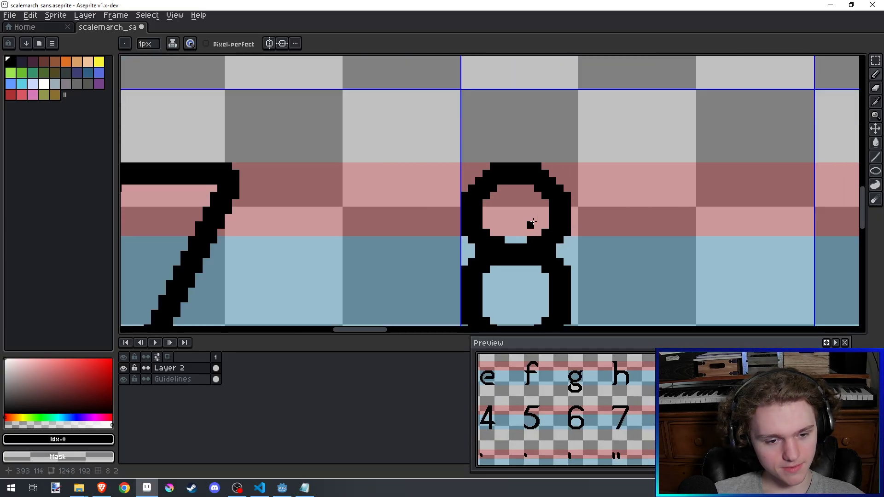
key(ctrl+z)
key(v)
key(b)
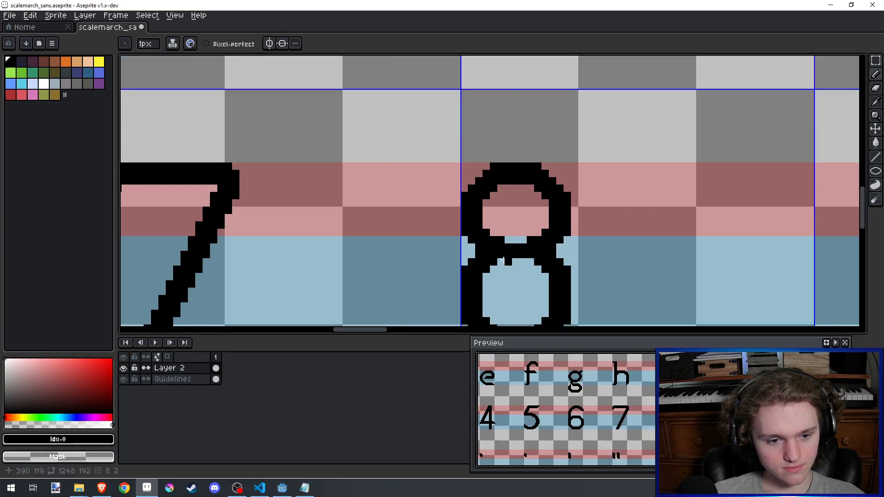
Step: Fill the notches in the underside and upper edge of the 8's middle bar so both edges are flat
drag(515, 262, 537, 261)
scroll(537, 259, down, 2)
scroll(530, 226, up, 3)
drag(486, 237, 497, 193)
scroll(562, 167, down, 2)
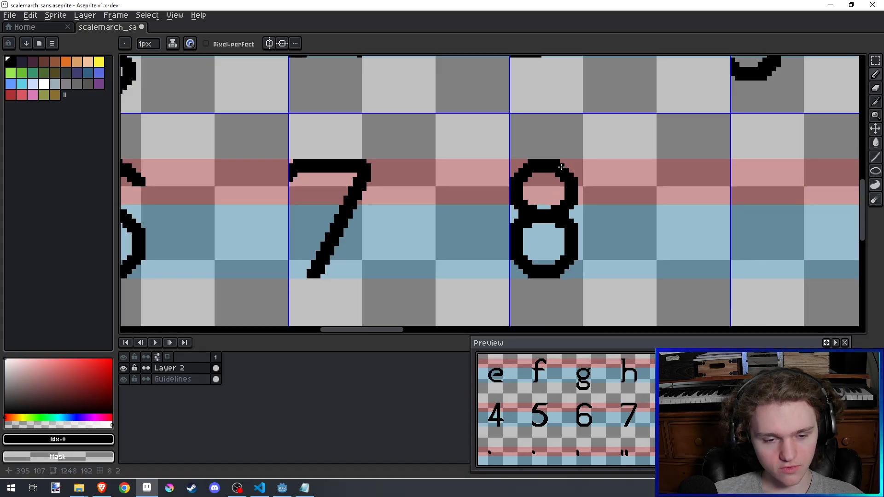
scroll(536, 204, up, 3)
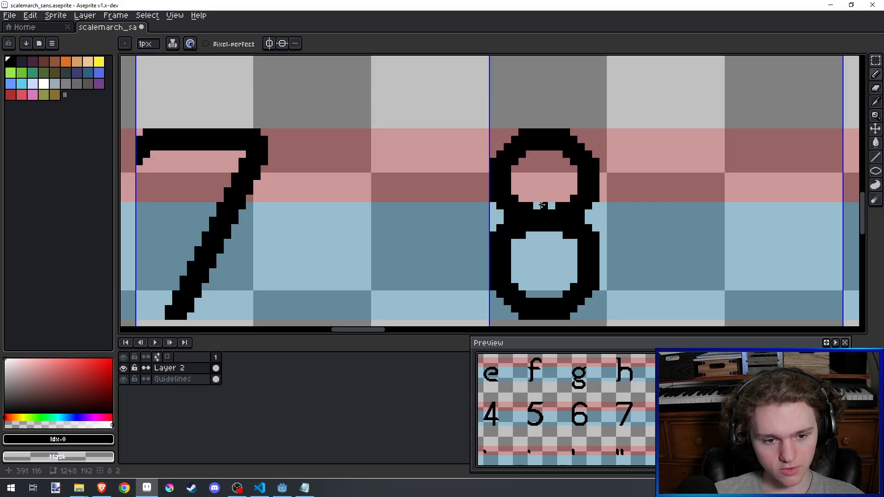
scroll(537, 204, down, 2)
scroll(539, 216, up, 2)
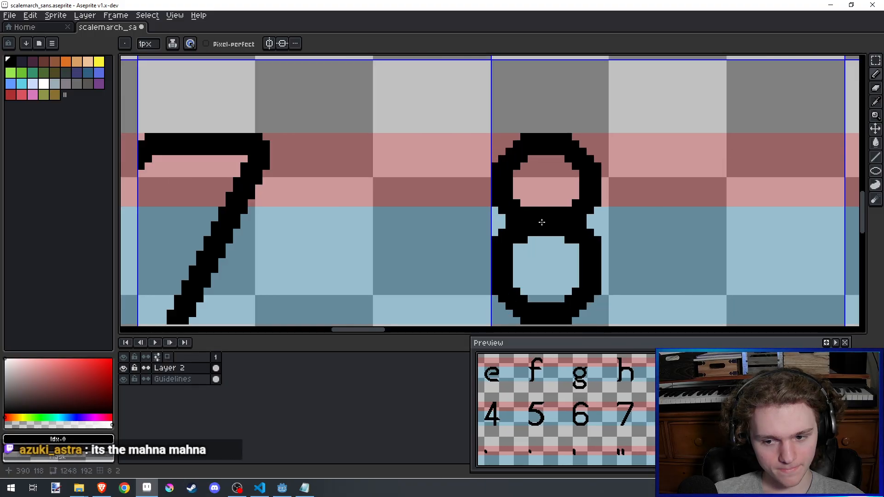
Step: Thin the 8's middle bar by one pixel row along its underside, and save the file
key(e)
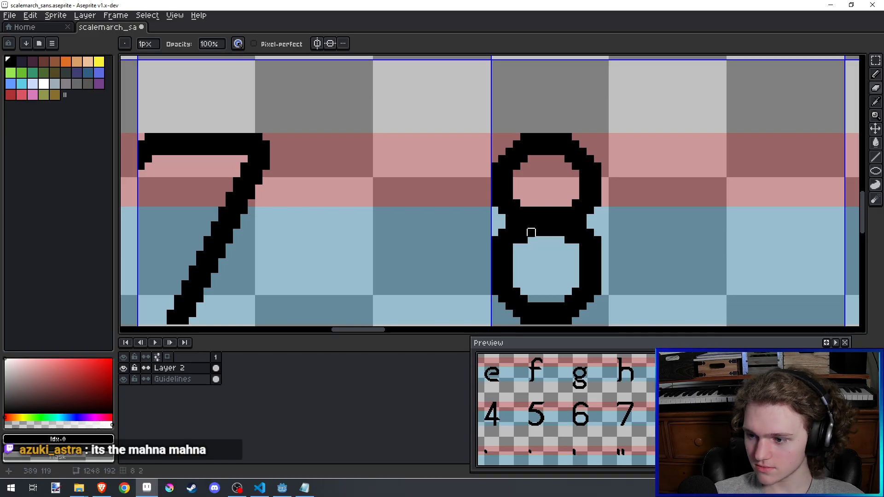
mouse_move(531, 233)
mouse_down()
mouse_move(546, 233)
mouse_move(524, 240)
mouse_up()
key(ctrl+z)
key(ctrl+z)
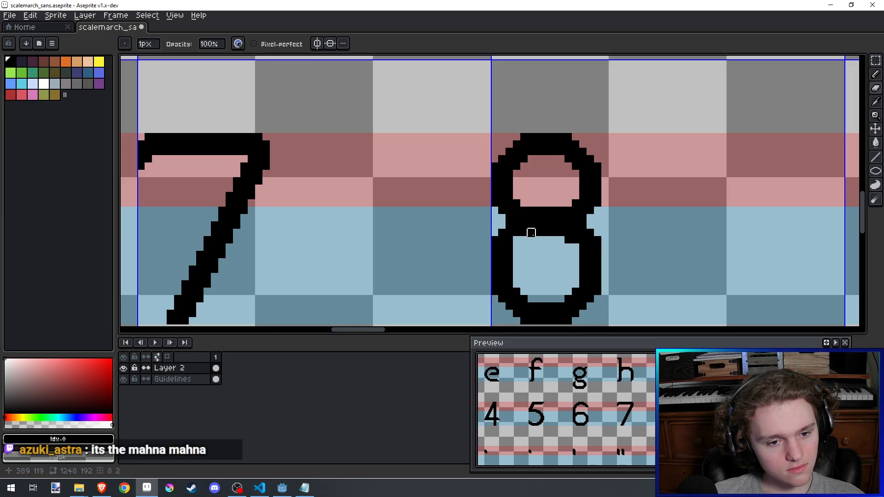
click(568, 240)
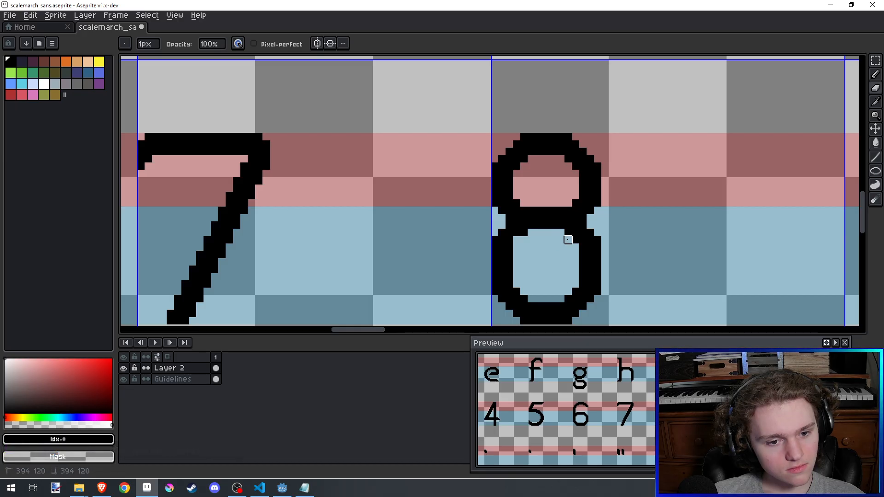
key(b)
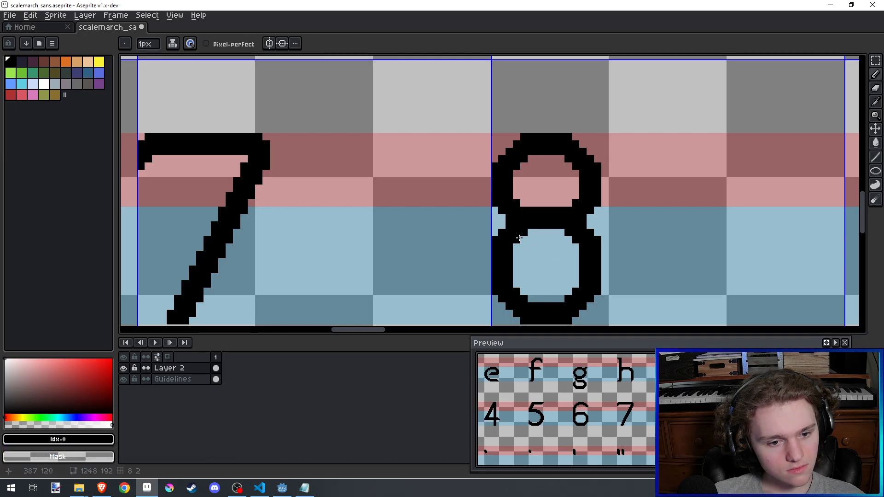
scroll(524, 173, down, 3)
key(ctrl+s)
scroll(535, 180, up, 2)
key(e)
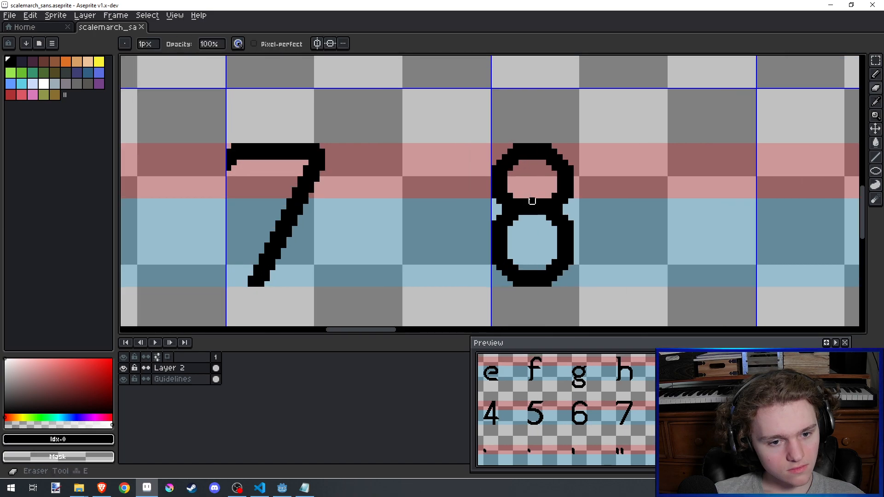
scroll(538, 168, down, 3)
key(ctrl+s)
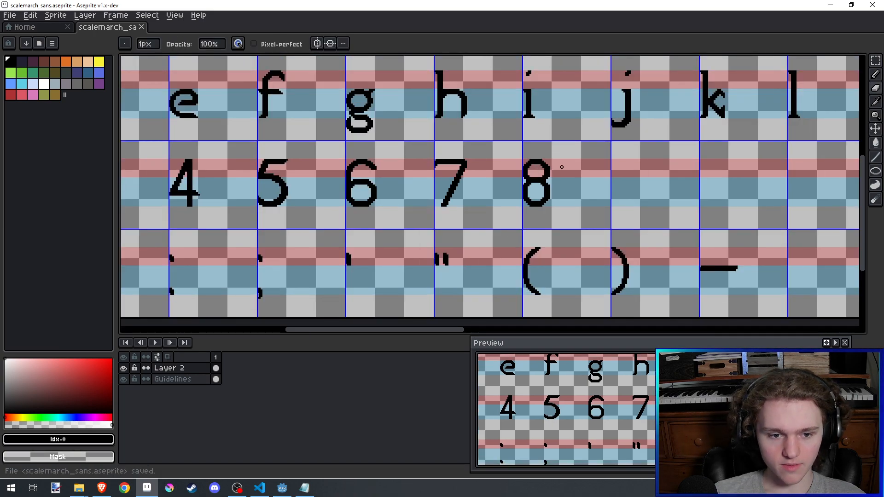
Step: Widen the 8 by moving its right half 2 px to the right, and fill the gaps in its top, middle and bottom strokes
drag(585, 172, 573, 180)
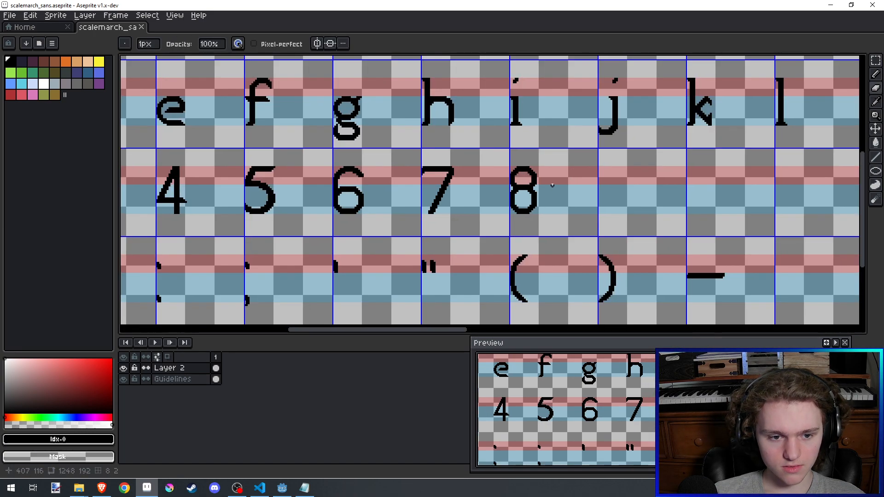
scroll(552, 185, up, 2)
key(m)
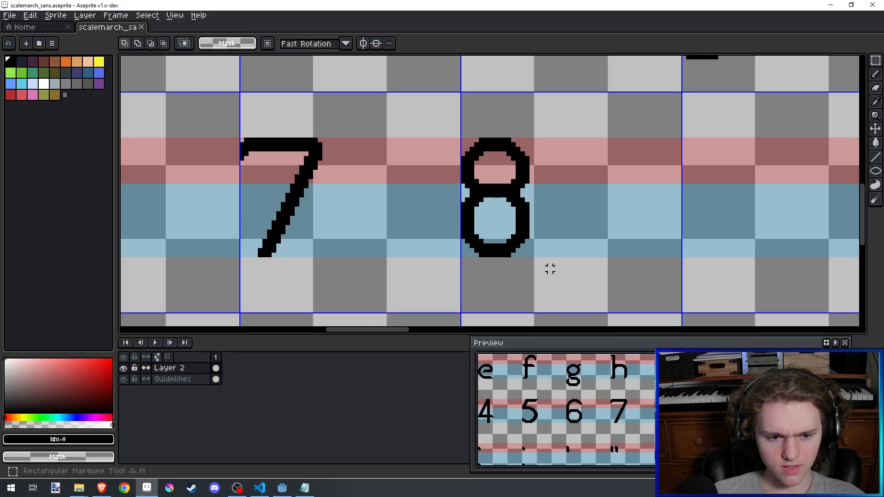
drag(550, 269, 493, 123)
drag(518, 153, 529, 154)
key(b)
scroll(508, 159, up, 1)
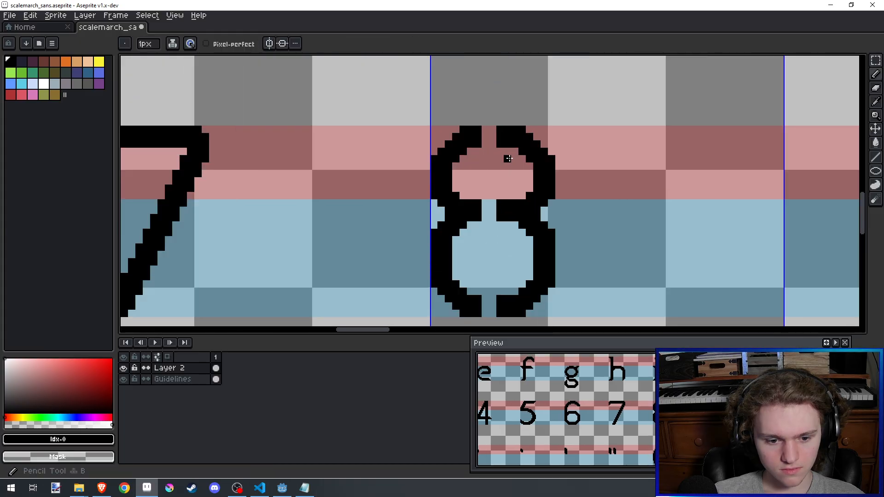
drag(482, 205, 496, 207)
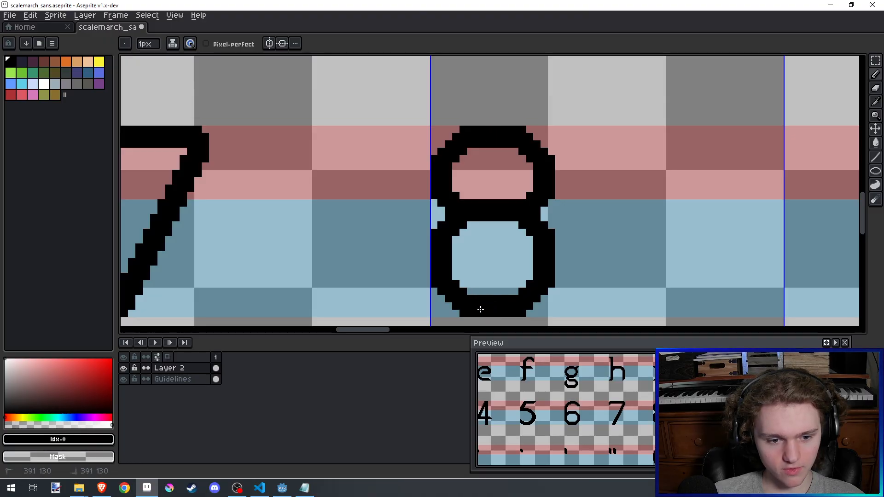
Step: Erase a shallow notch in the upper edge of the 8's middle bar, undo the extra pencil stroke, and save
scroll(481, 310, down, 2)
key(e)
scroll(461, 229, up, 2)
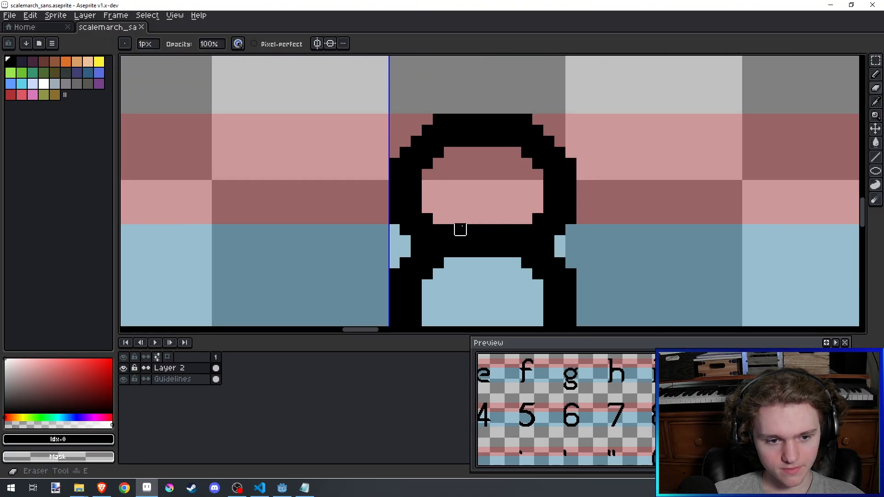
mouse_move(460, 230)
mouse_down()
mouse_move(472, 252)
mouse_move(483, 208)
mouse_move(494, 263)
mouse_move(493, 230)
mouse_move(505, 230)
mouse_move(505, 262)
mouse_up()
key(b)
mouse_move(461, 245)
mouse_down()
mouse_move(464, 226)
mouse_move(512, 226)
mouse_move(507, 242)
mouse_move(471, 242)
mouse_move(495, 241)
mouse_move(474, 227)
mouse_move(481, 227)
mouse_move(464, 227)
mouse_move(509, 226)
mouse_up()
key(ctrl+z)
key(e)
scroll(507, 166, down, 4)
key(ctrl+s)
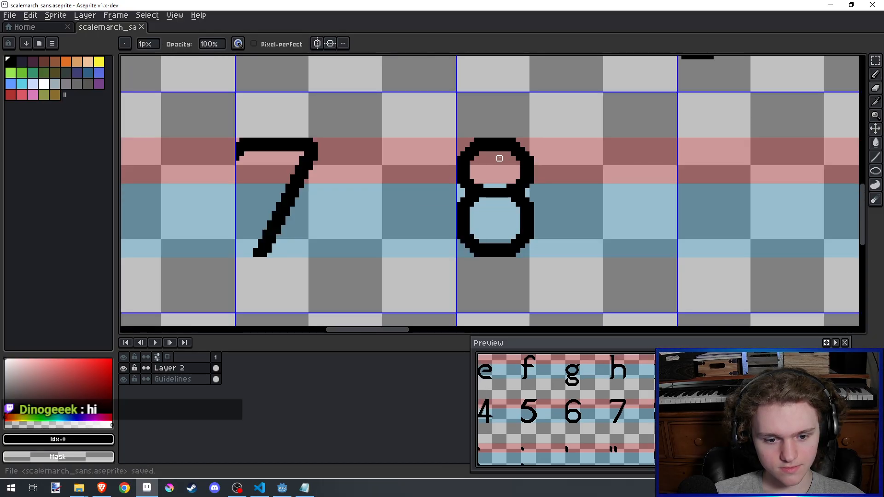
Step: Draw a row of black pixels along the underside of the 8's middle bar
scroll(500, 158, down, 2)
scroll(500, 162, up, 6)
key(b)
drag(449, 240, 553, 241)
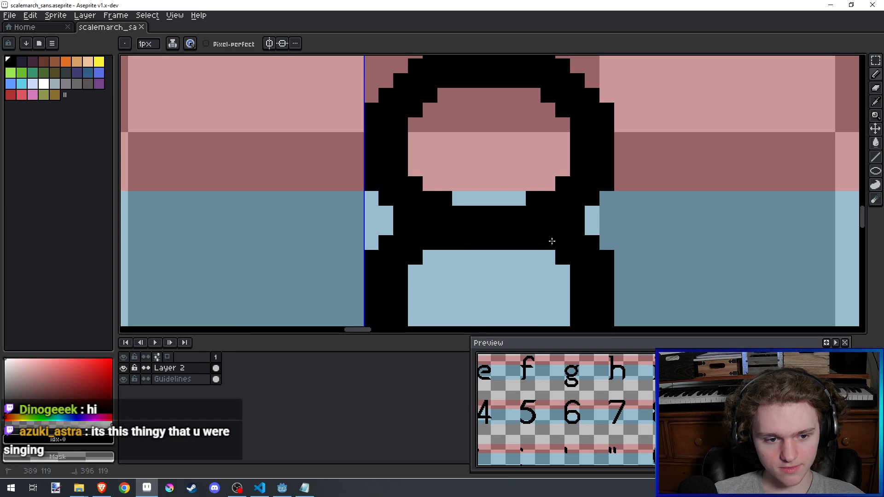
Step: Round the upper inner corners of the 8's lower bowl symmetrically, erasing the surplus pixel, and save the file
scroll(552, 242, down, 2)
scroll(514, 202, up, 2)
click(514, 201)
drag(466, 267, 466, 169)
click(587, 197)
drag(455, 210, 467, 211)
scroll(580, 215, down, 3)
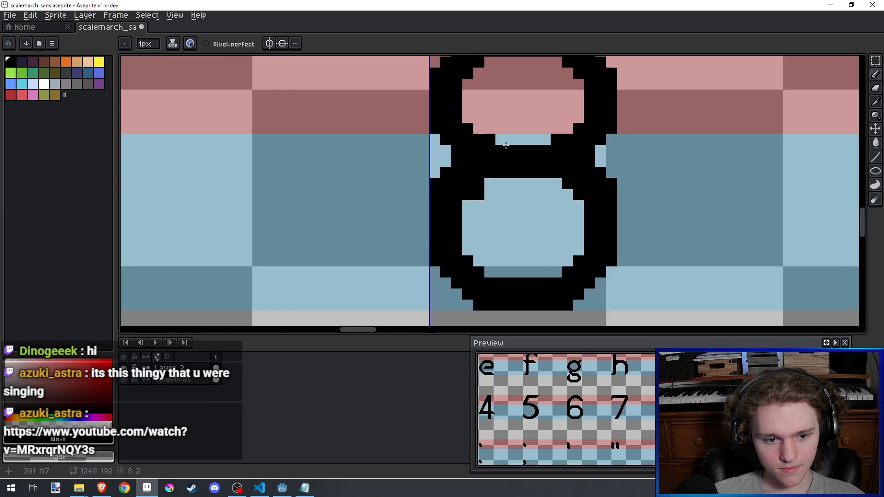
scroll(484, 154, up, 5)
key(e)
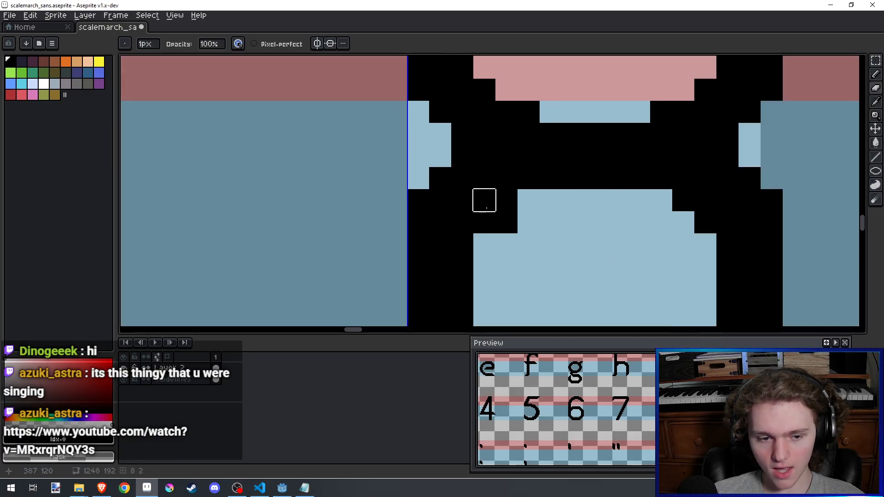
click(507, 223)
scroll(455, 179, down, 3)
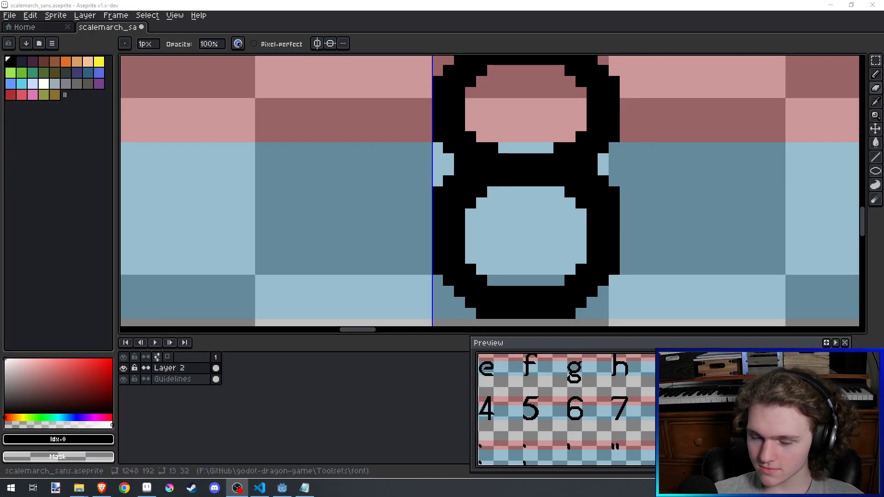
scroll(612, 278, down, 2)
key(ctrl+s)
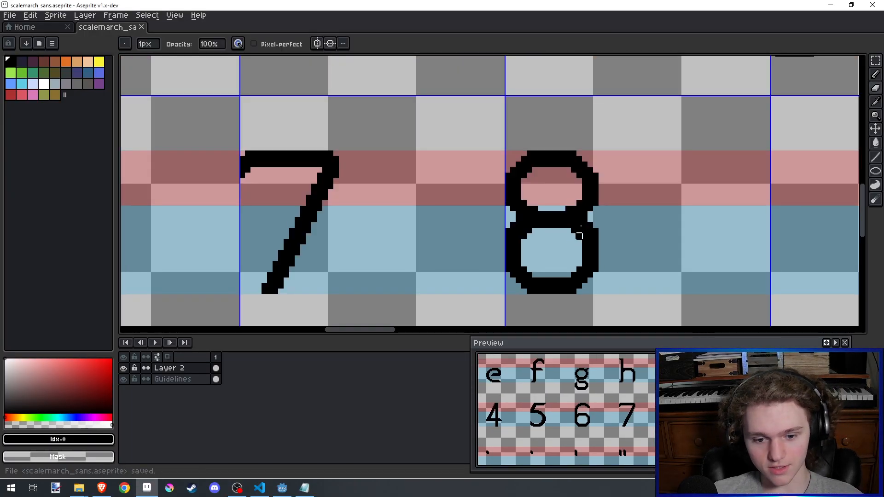
Step: Round the top of the 8's upper bowl by filling its inner corners and trimming the outer edge's end pixels, and save
scroll(579, 164, up, 3)
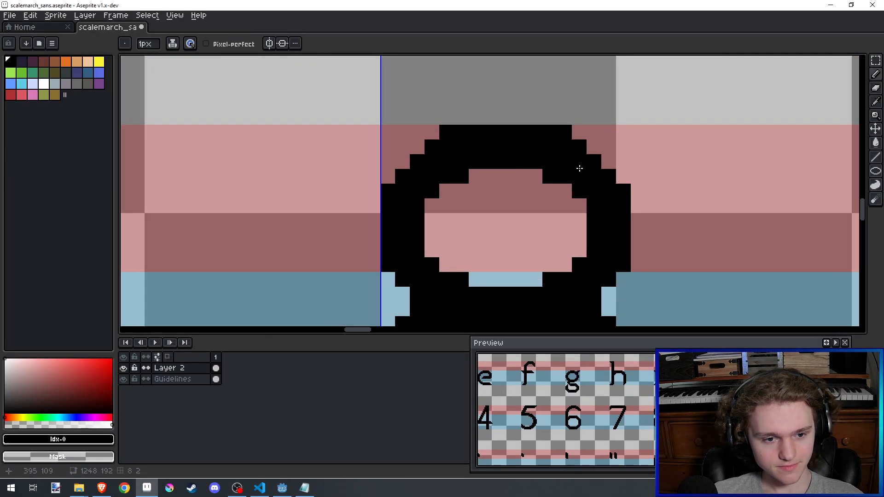
key(e)
click(448, 132)
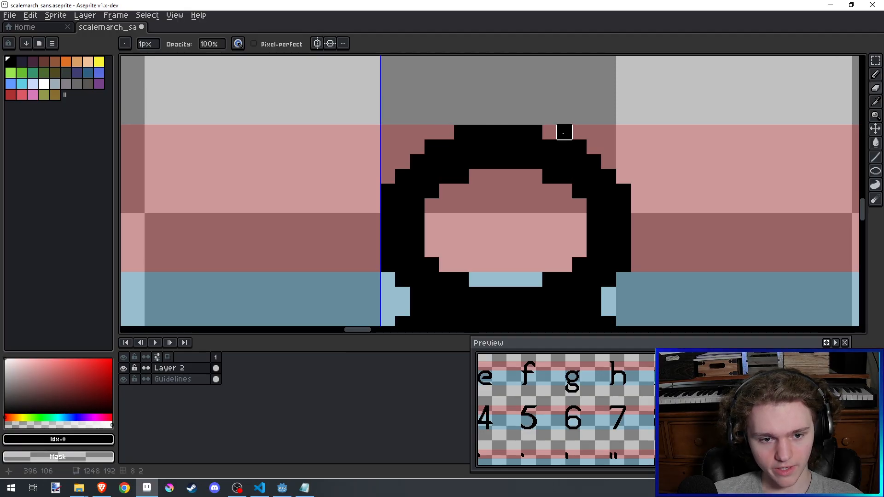
scroll(574, 81, down, 3)
key(ctrl+s)
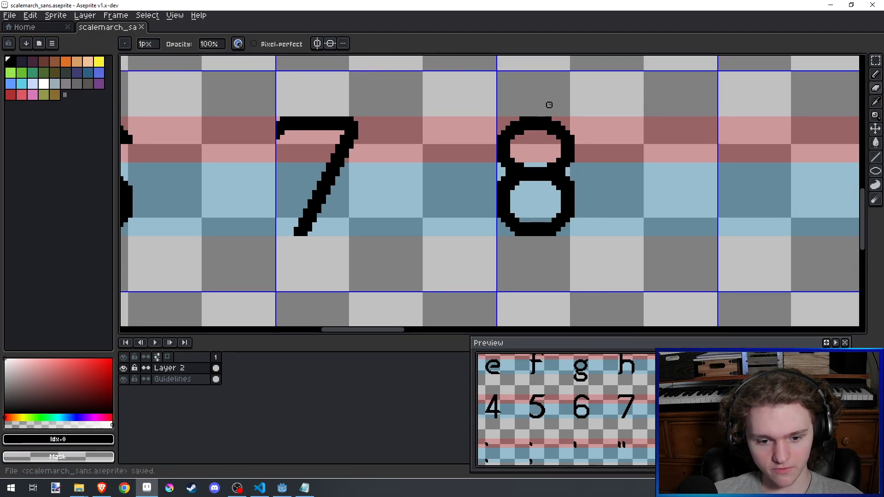
Step: Compare the finished 8 with the other digits and letters across the font sheet
scroll(535, 155, down, 5)
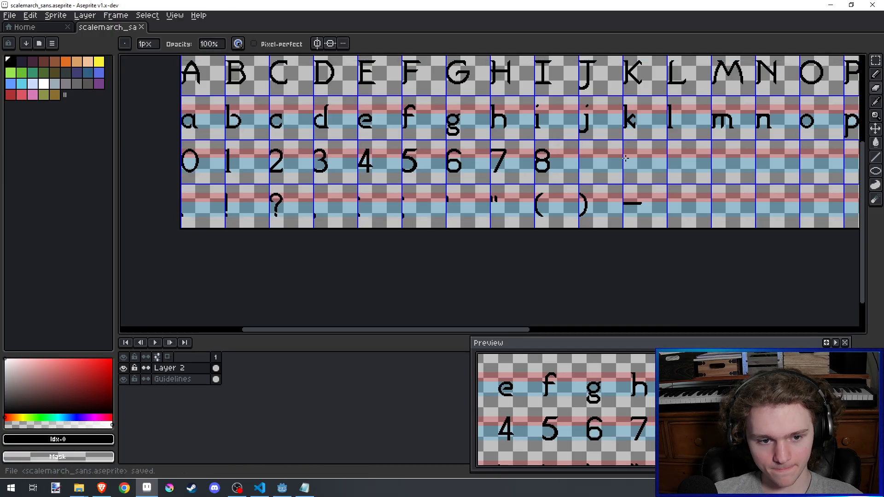
scroll(563, 165, up, 4)
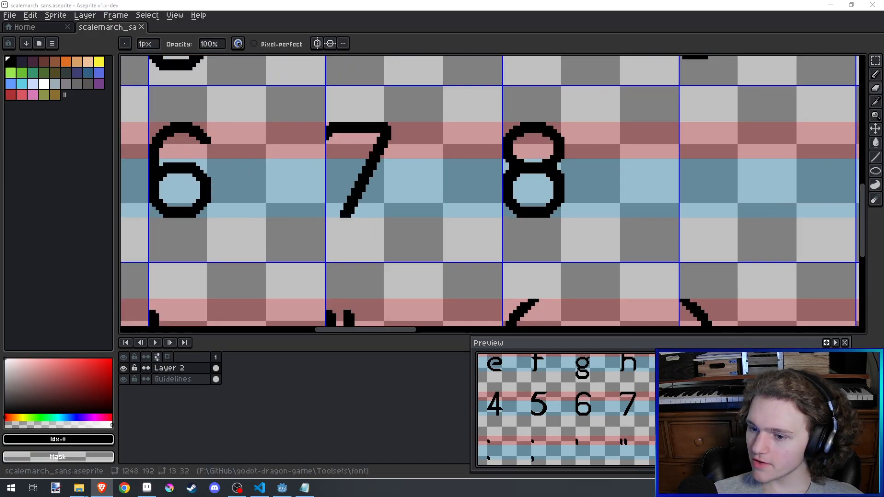
click(801, 337)
scroll(552, 222, down, 3)
scroll(590, 204, up, 5)
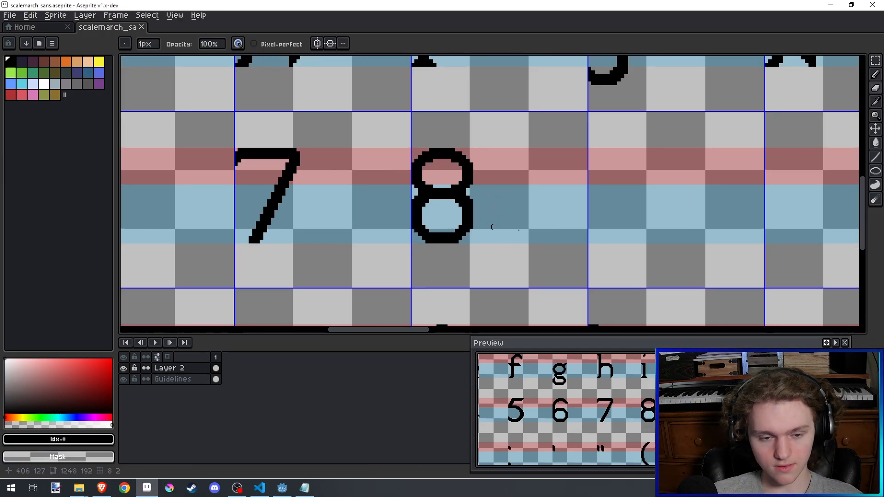
scroll(587, 196, down, 4)
scroll(581, 205, down, 4)
scroll(433, 204, up, 2)
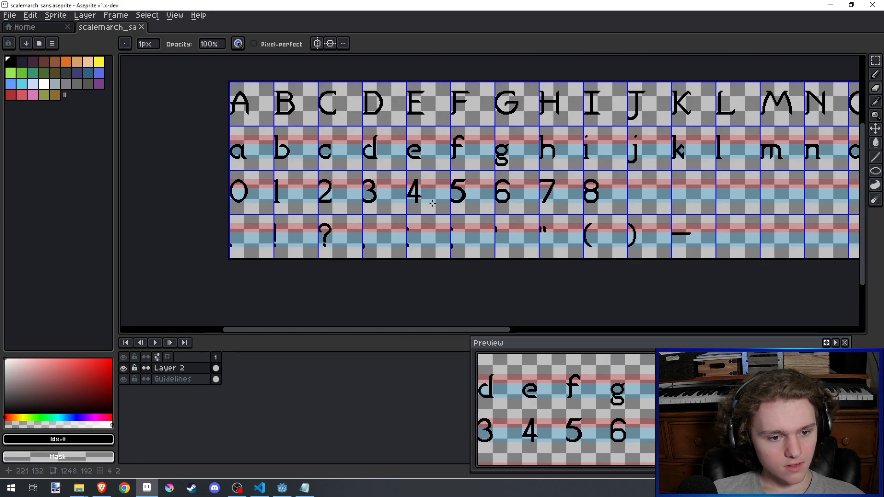
Step: Draw a 16 by 14 px ellipse outline with a 3 px stroke in the cell after the 8, and return to the Pencil tool
click(877, 75)
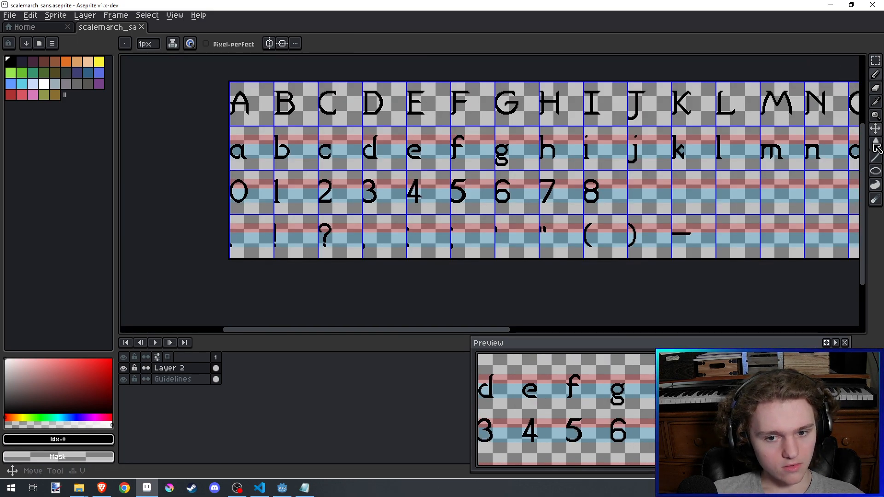
click(877, 173)
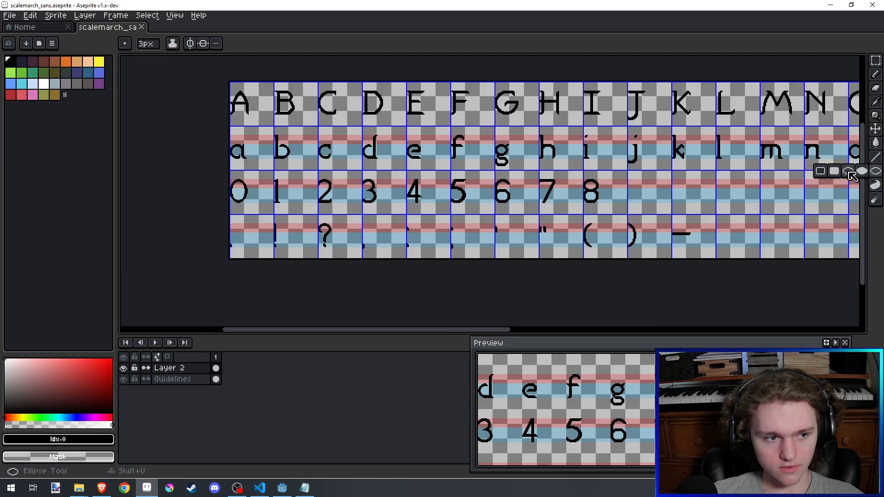
scroll(662, 196, up, 2)
drag(662, 197, 594, 196)
scroll(538, 132, up, 2)
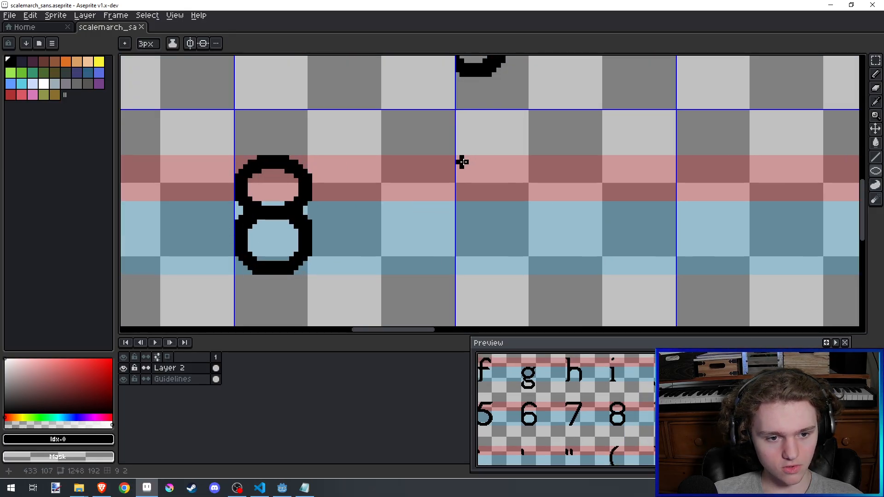
drag(462, 163, 526, 222)
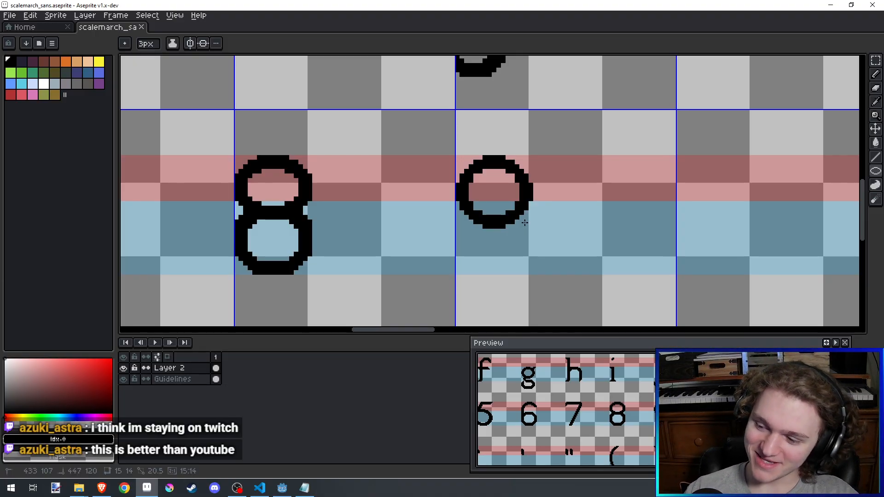
mouse_move(525, 223)
mouse_down()
mouse_move(512, 221)
mouse_move(521, 221)
mouse_up()
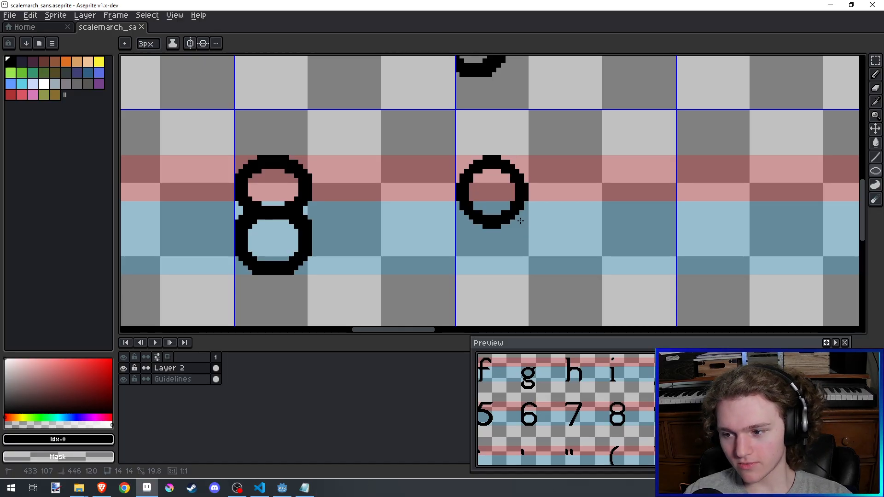
mouse_move(520, 221)
mouse_down()
mouse_move(528, 230)
mouse_move(511, 218)
mouse_move(525, 222)
mouse_up()
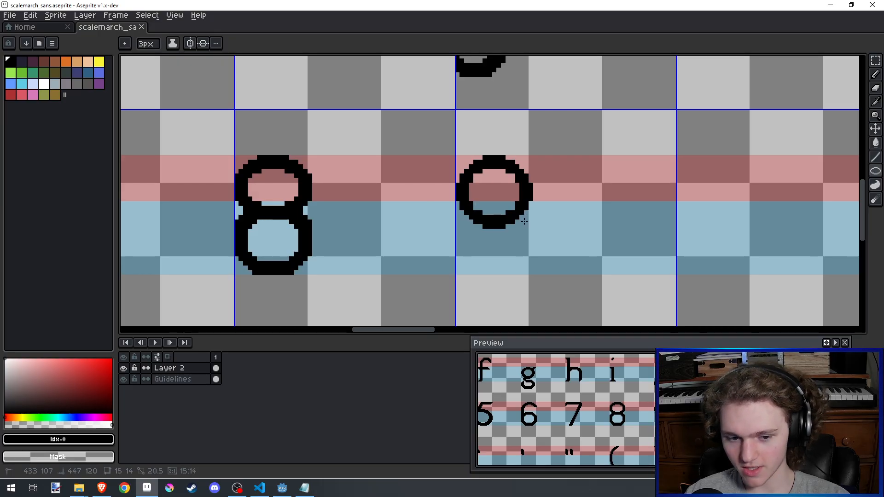
drag(525, 222, 522, 223)
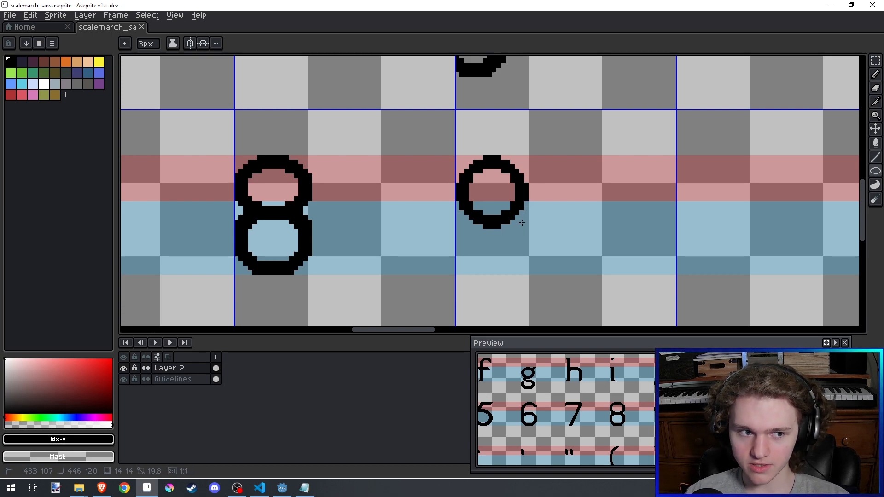
drag(522, 223, 530, 224)
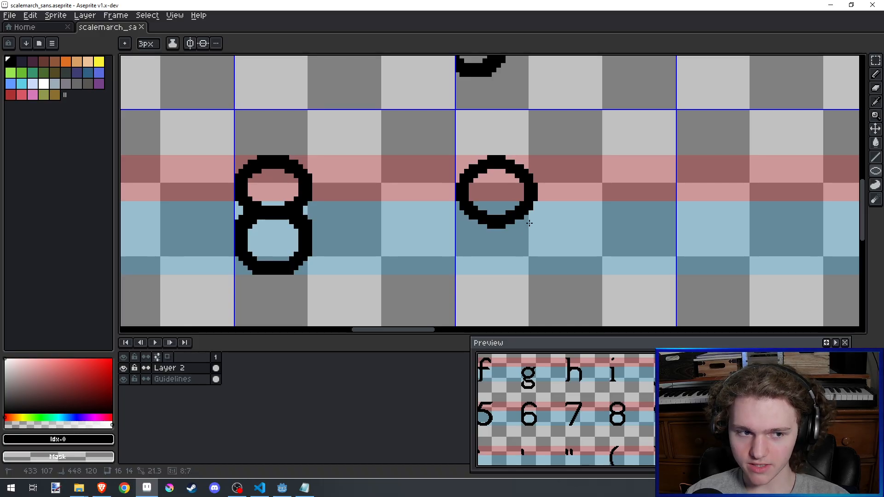
drag(529, 223, 530, 223)
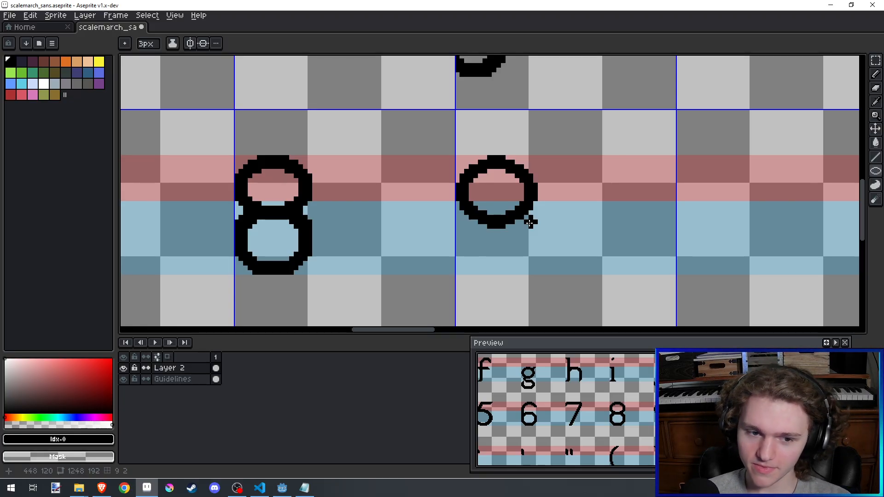
click(876, 75)
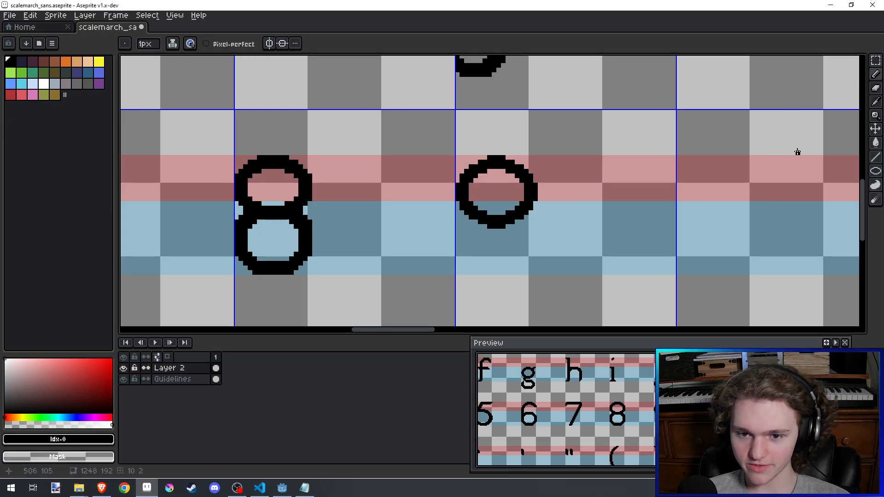
key(alt+Tab)
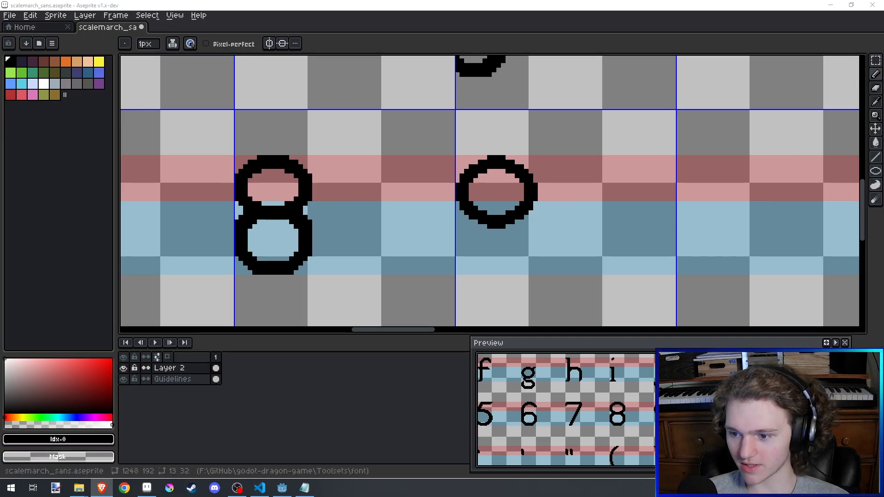
Step: Undo the ellipse after the 8 and redraw it as a nearly circular outline about 16 px tall with a 3 px stroke
drag(568, 267, 594, 245)
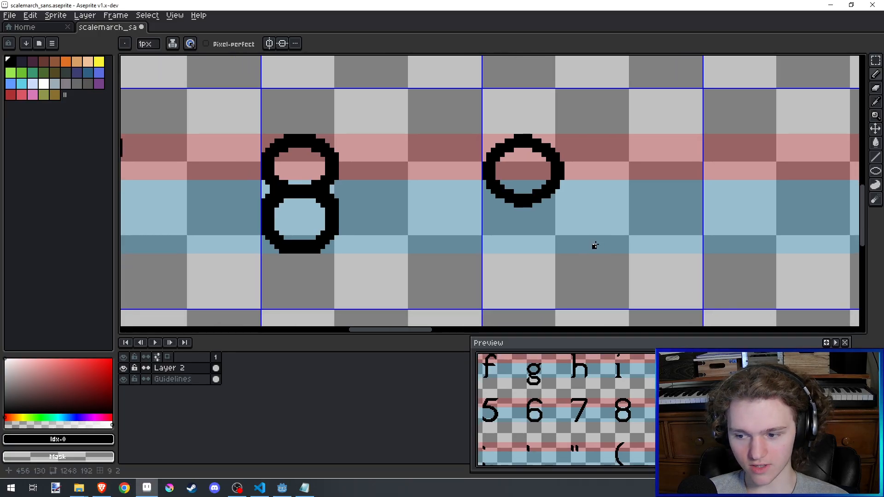
key(ctrl+z)
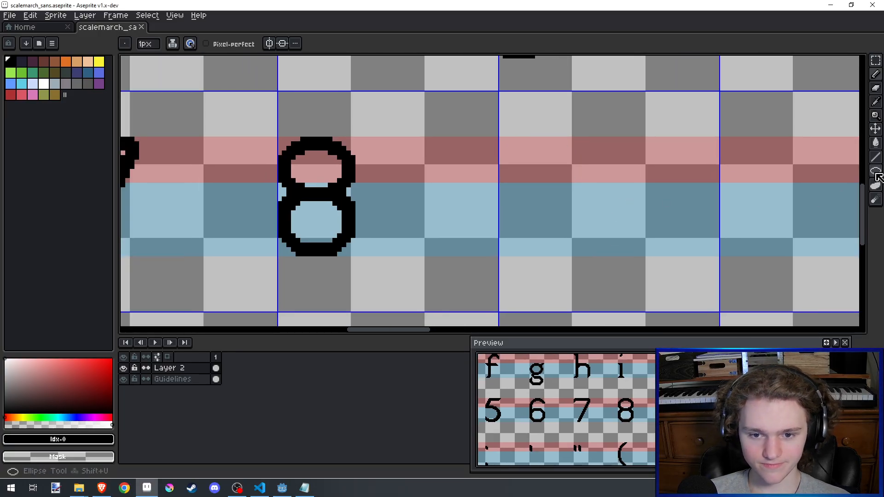
click(875, 171)
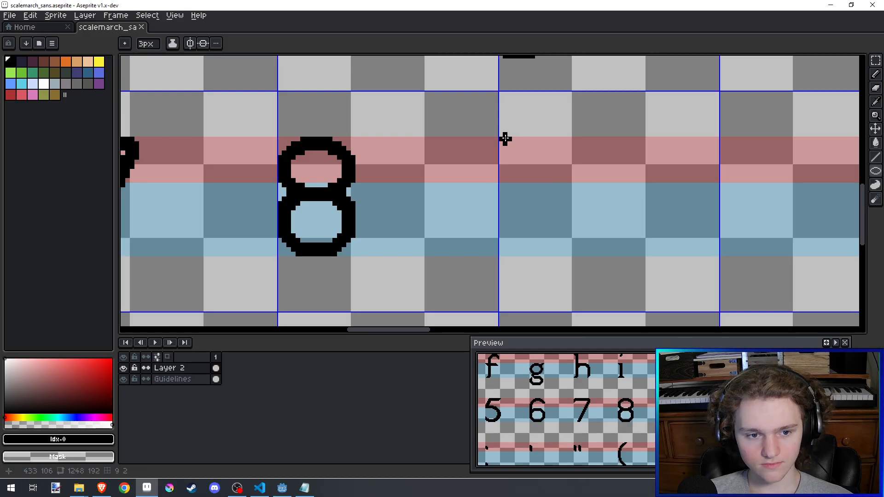
drag(505, 144, 560, 213)
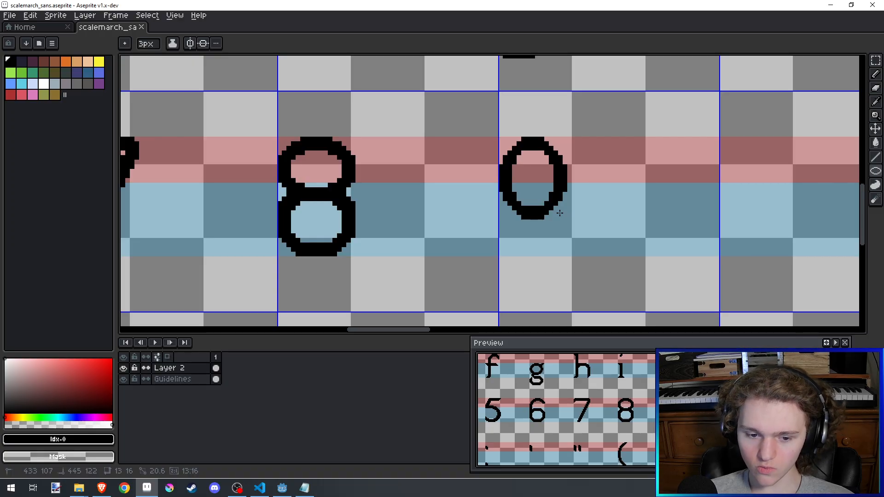
drag(560, 213, 575, 214)
scroll(575, 213, up, 1)
key(b)
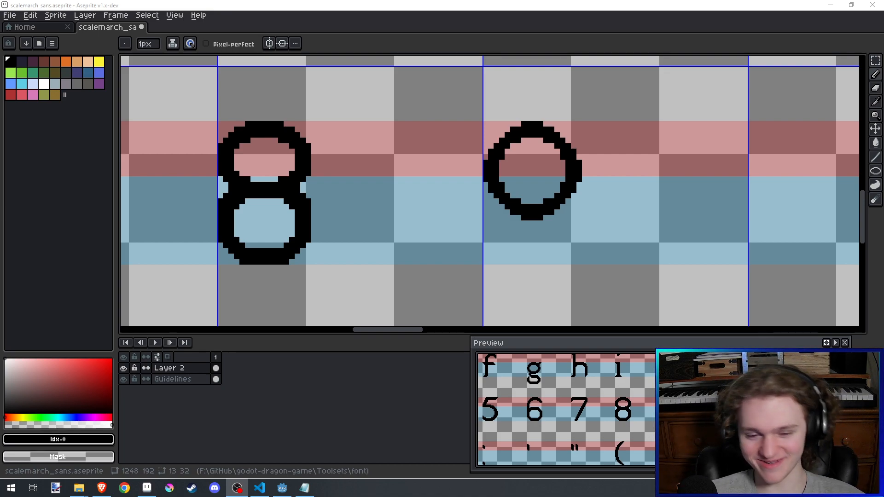
key(alt+Tab)
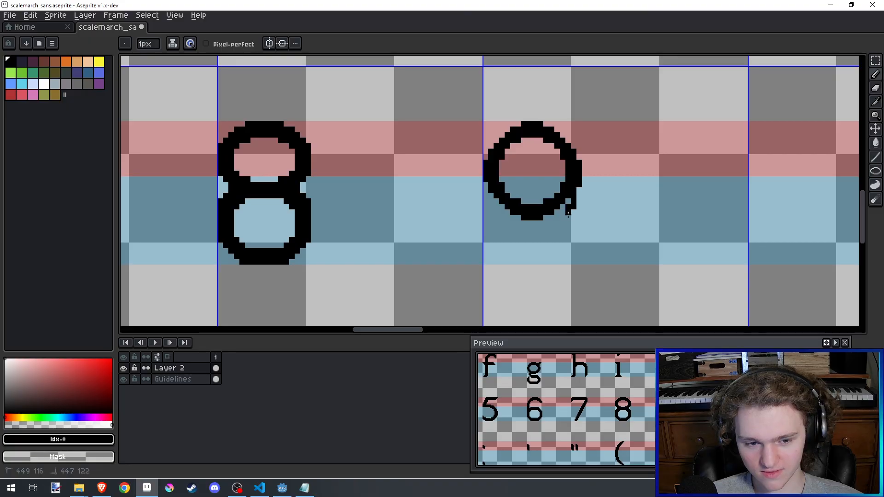
key(ctrl+z)
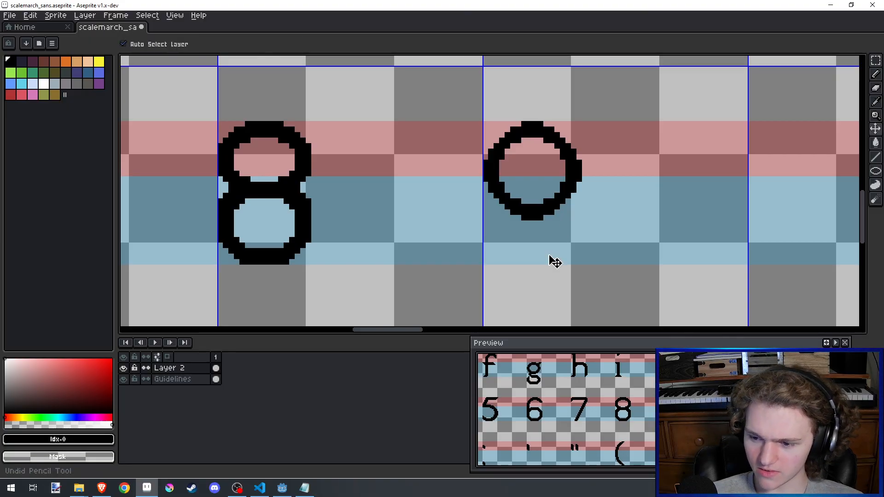
mouse_move(520, 258)
mouse_down()
mouse_move(562, 251)
mouse_move(580, 187)
mouse_up()
key(ctrl+z)
mouse_move(519, 257)
mouse_down()
mouse_move(540, 255)
mouse_move(576, 199)
mouse_up()
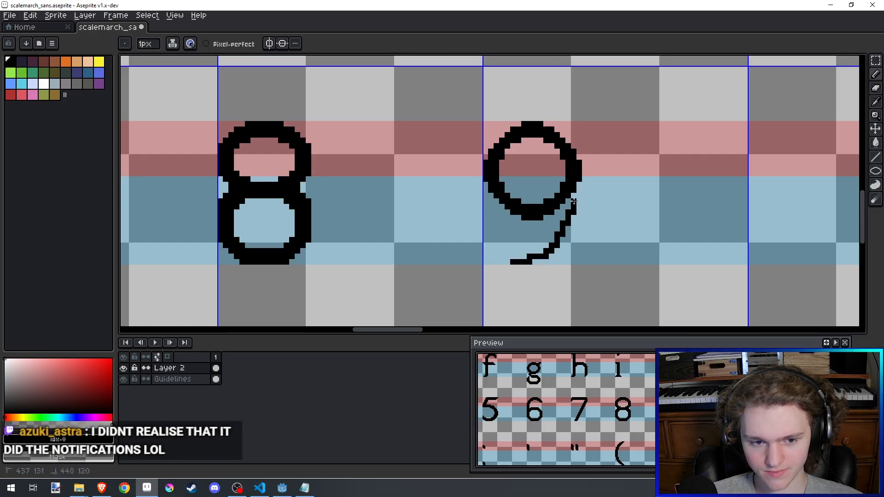
key(ctrl+z)
mouse_move(507, 264)
mouse_down()
mouse_move(555, 246)
mouse_move(573, 207)
mouse_move(520, 261)
mouse_move(544, 255)
mouse_move(580, 212)
mouse_move(581, 181)
mouse_up()
key(ctrl+z)
key(ctrl+z)
key(ctrl+z)
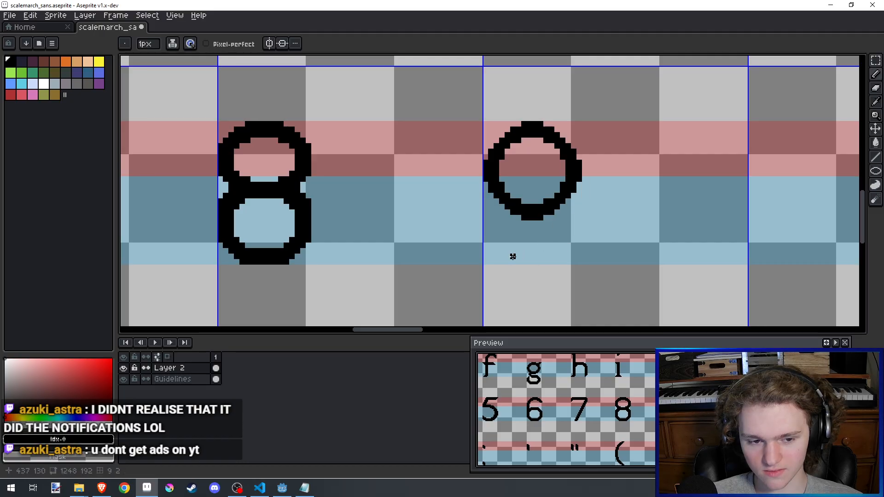
mouse_move(507, 262)
mouse_down()
mouse_move(550, 255)
mouse_move(576, 206)
mouse_up()
key(ctrl+z)
drag(509, 262, 573, 216)
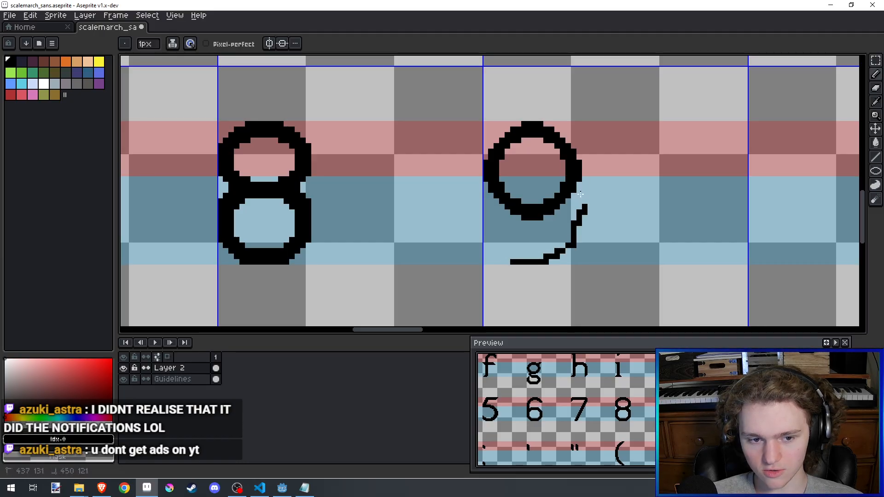
key(ctrl+z)
mouse_move(509, 262)
mouse_down()
mouse_move(579, 229)
mouse_move(579, 187)
mouse_up()
key(ctrl+z)
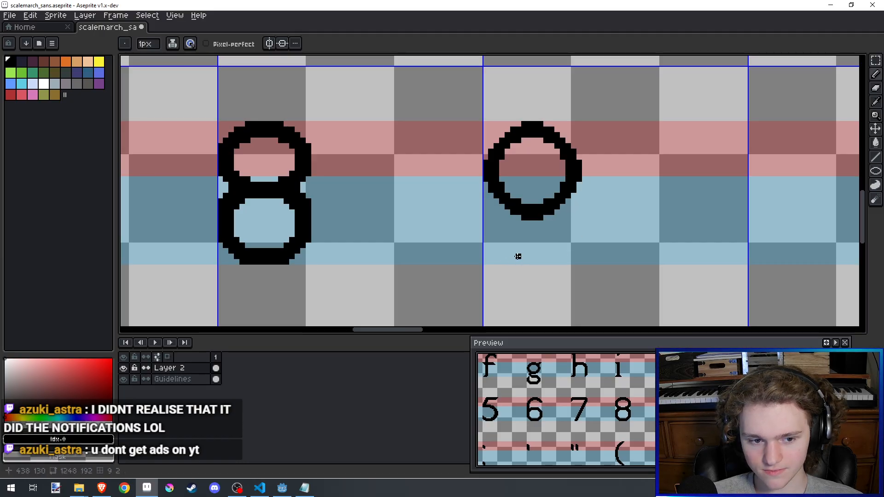
Step: Draw the 9's curved tail from the baseline up to the bowl's right side, thicken it inward to match the bowl's stroke, and save
mouse_move(507, 262)
mouse_down()
mouse_move(539, 257)
mouse_move(573, 226)
mouse_move(578, 192)
mouse_up()
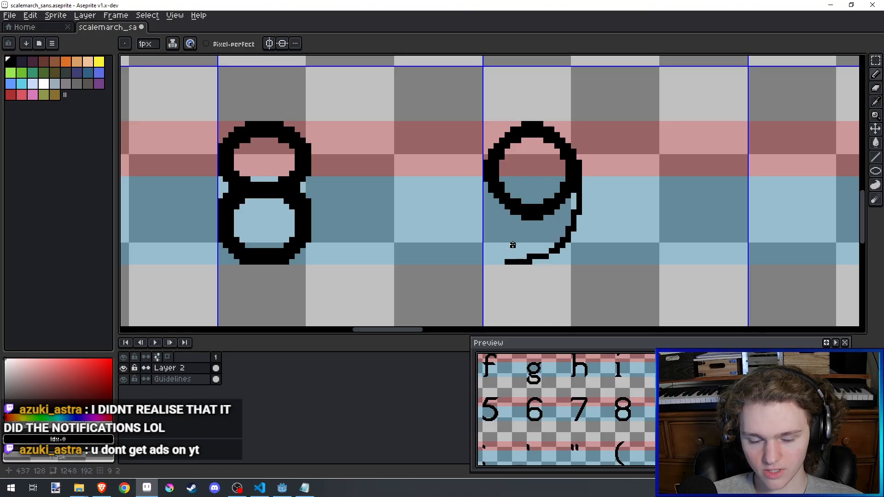
click(507, 255)
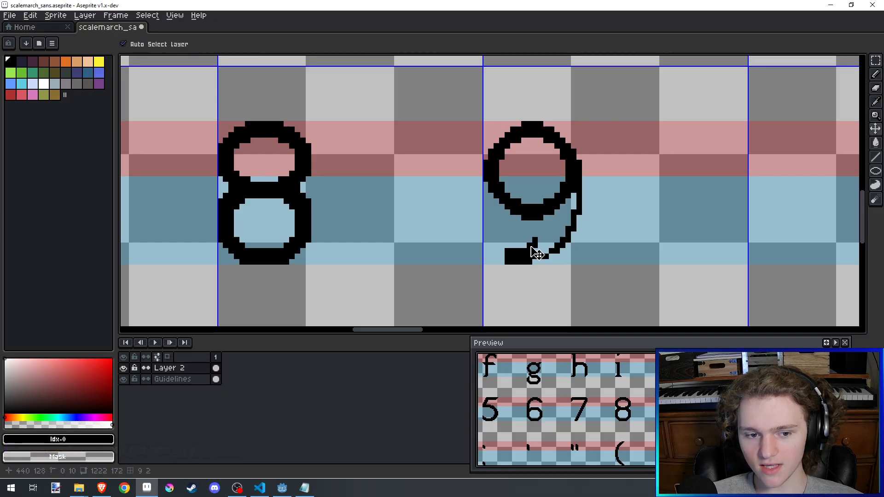
drag(534, 247, 556, 240)
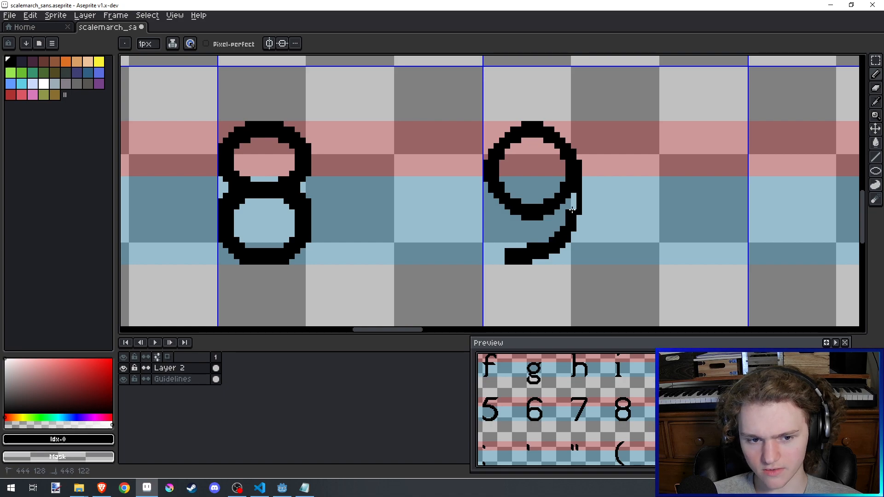
scroll(571, 198, up, 1)
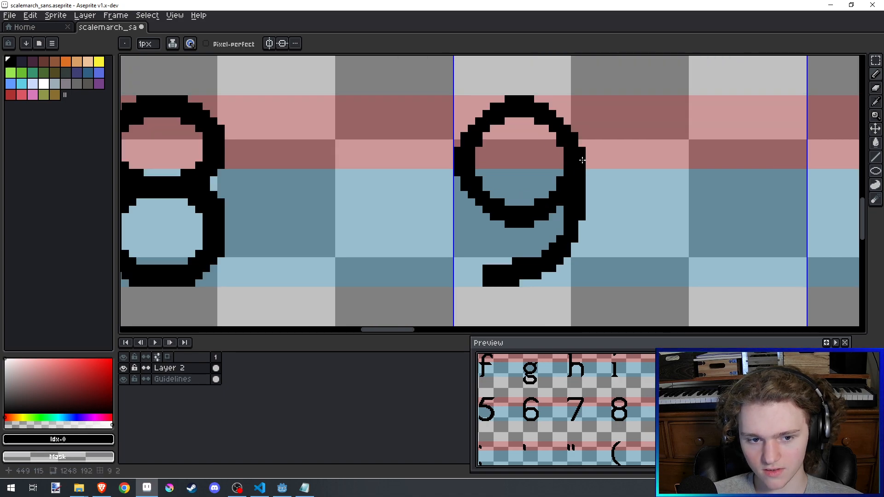
click(546, 250)
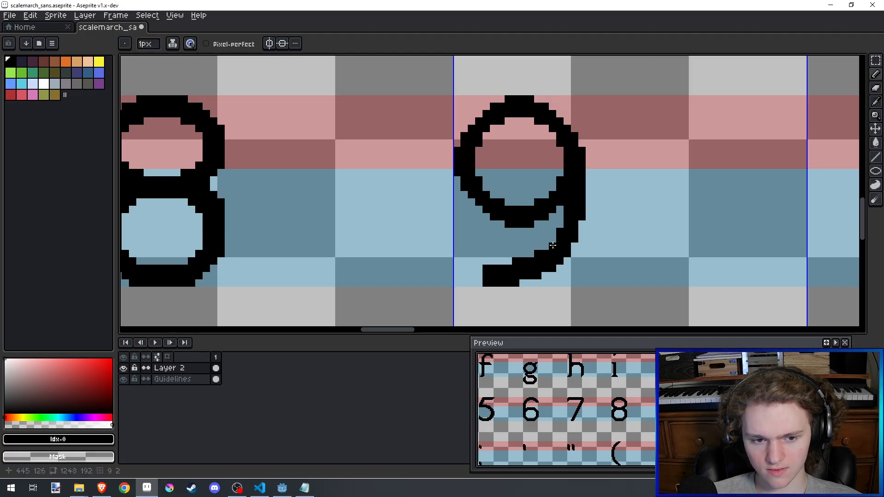
scroll(602, 227, down, 2)
key(ctrl+s)
scroll(585, 189, up, 1)
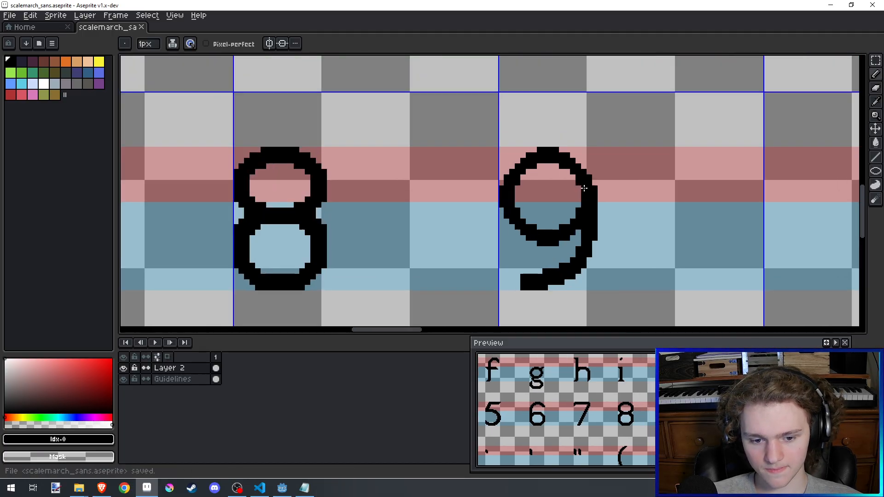
Step: Taper the end of the 9's tail by erasing its upper corner pixels, smooth the tail's curve, and save the file
scroll(584, 231, up, 1)
click(505, 298)
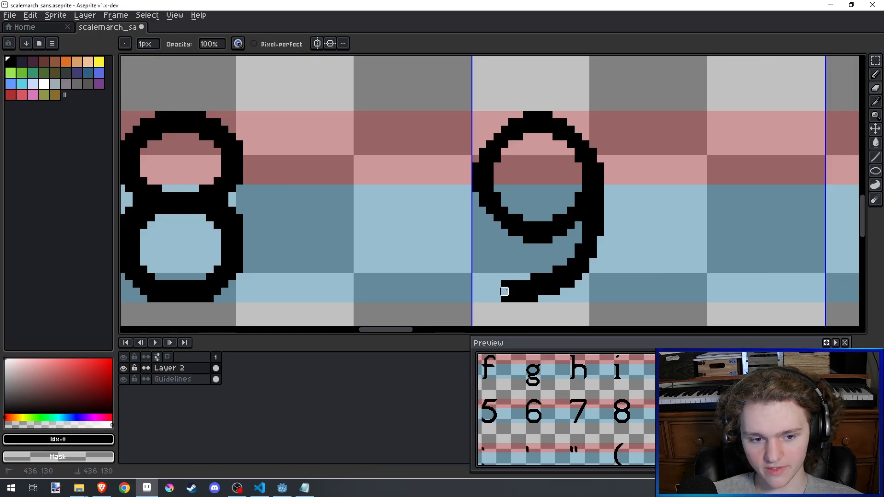
right_click(520, 284)
key(ctrl+z)
right_click(512, 284)
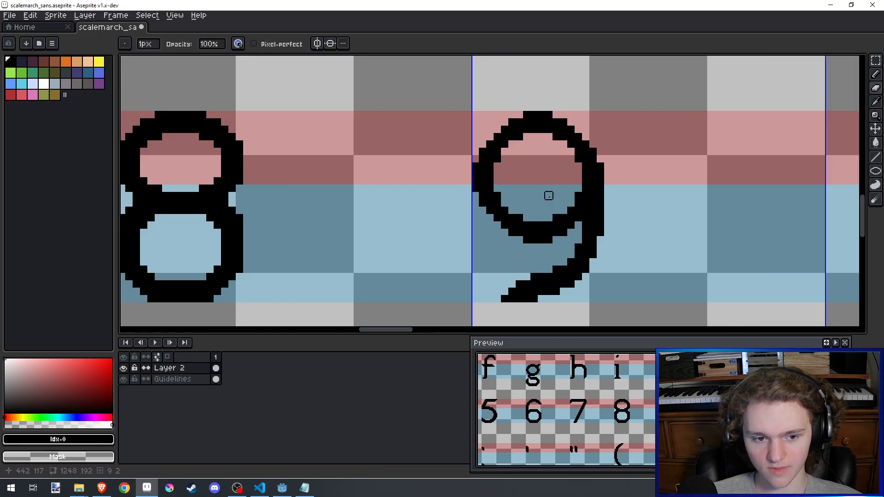
mouse_move(556, 240)
mouse_down()
mouse_move(527, 215)
mouse_move(569, 219)
mouse_up()
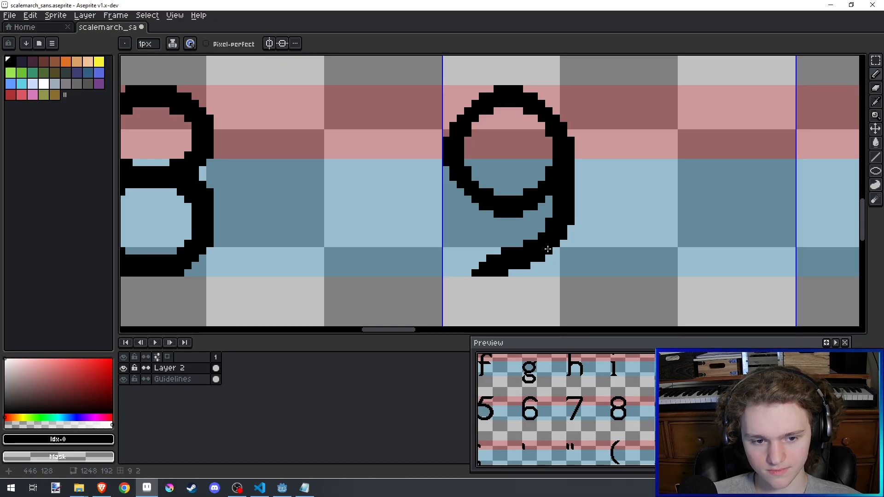
key(e)
scroll(549, 170, down, 2)
scroll(549, 170, up, 2)
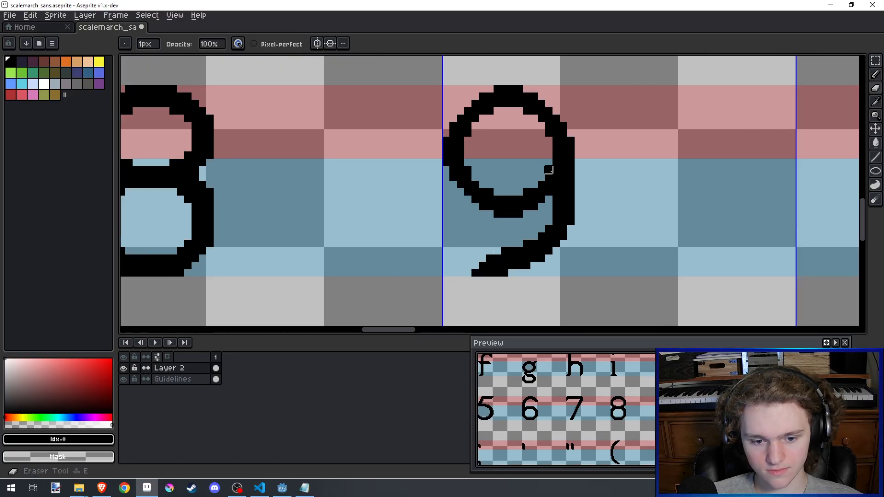
key(ctrl+z)
key(ctrl+s)
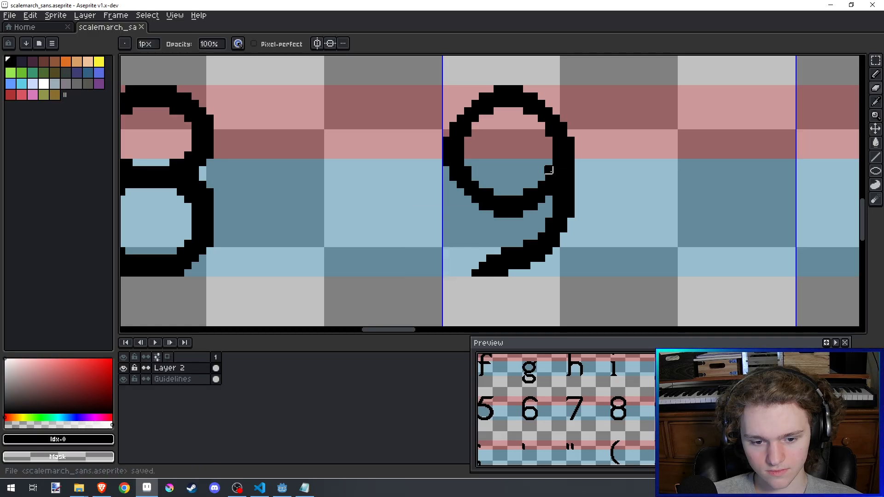
drag(549, 177, 544, 220)
key(alt+Tab)
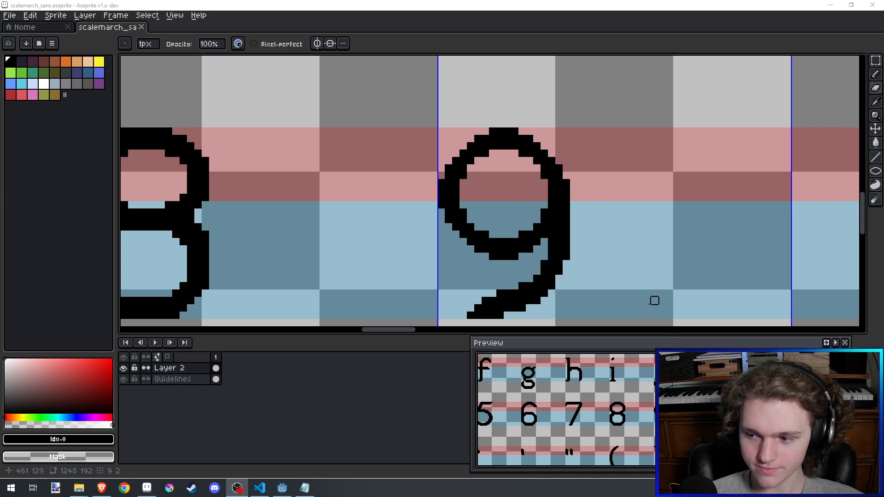
drag(693, 209, 703, 190)
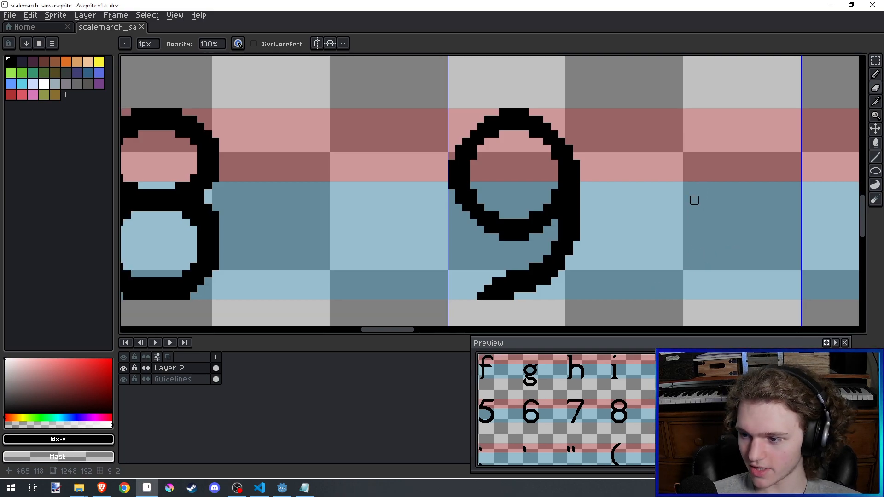
drag(650, 222, 652, 220)
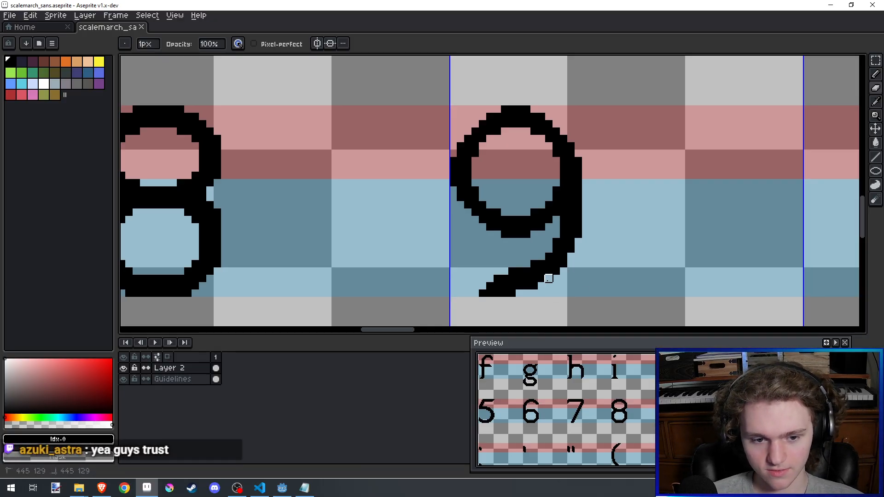
Step: Straighten the 9's tail into a steeper diagonal by trimming its outer edge and adjusting the pixels along its inner edge
key(e)
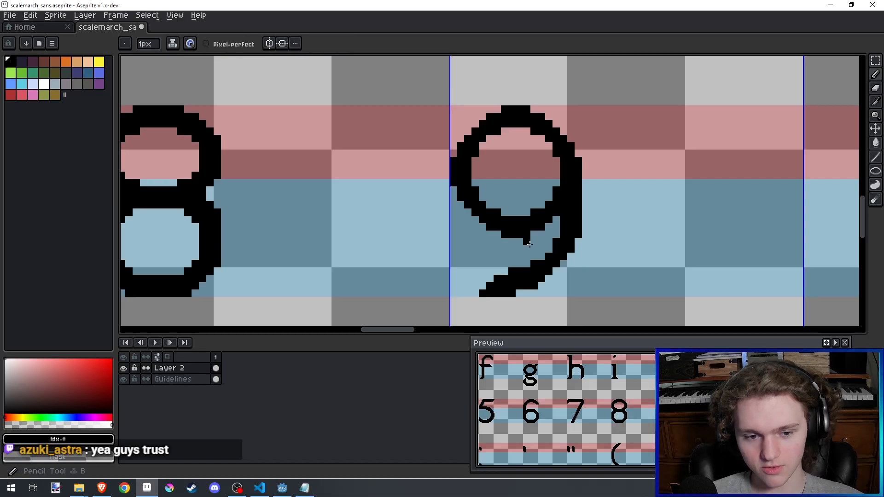
drag(535, 264, 557, 244)
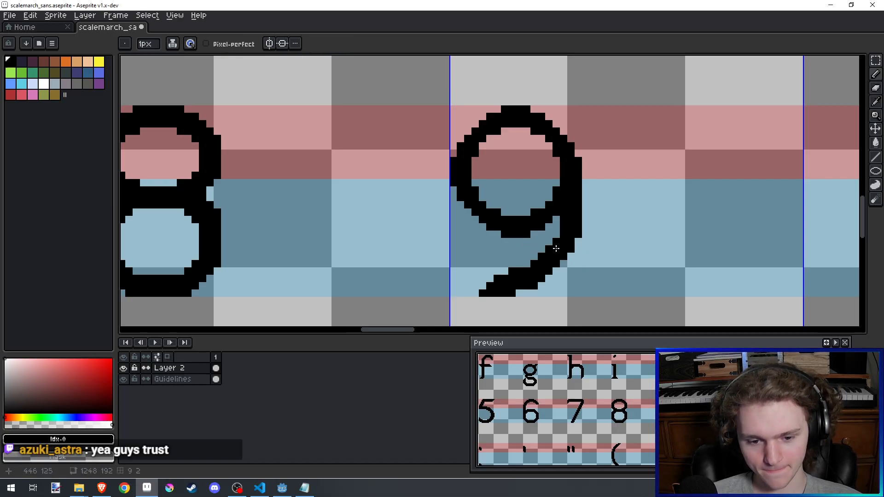
key(e)
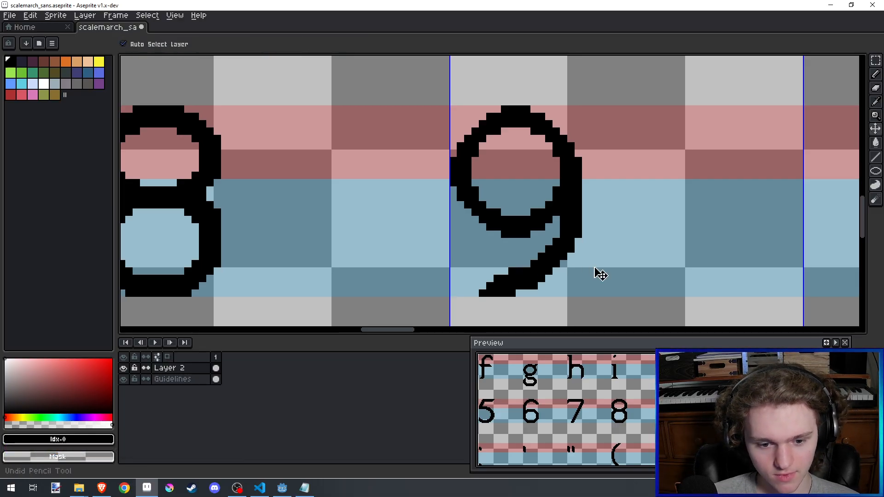
Step: Shorten the 9's tail at the baseline by removing its tip, reshape the end into a short taper, and save the file
key(b)
key(m)
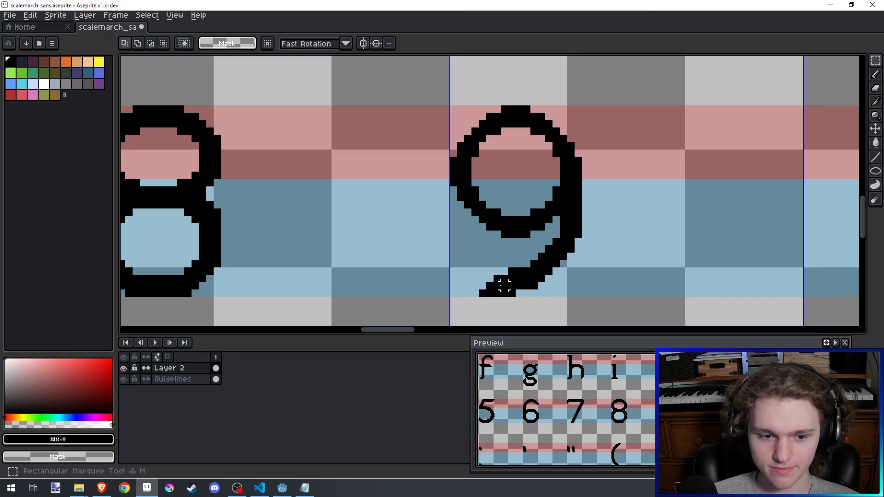
mouse_move(461, 293)
mouse_down()
mouse_move(525, 251)
mouse_move(487, 292)
mouse_up()
key(ctrl+d)
key(b)
key(e)
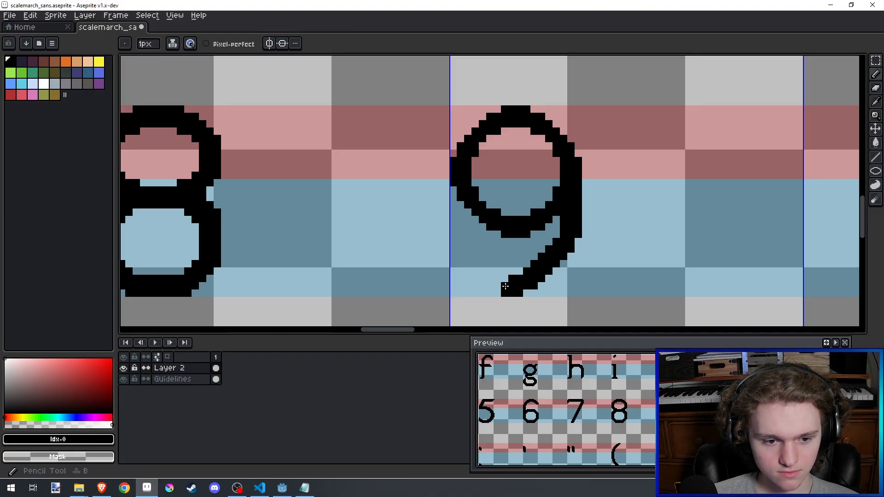
key(ctrl+s)
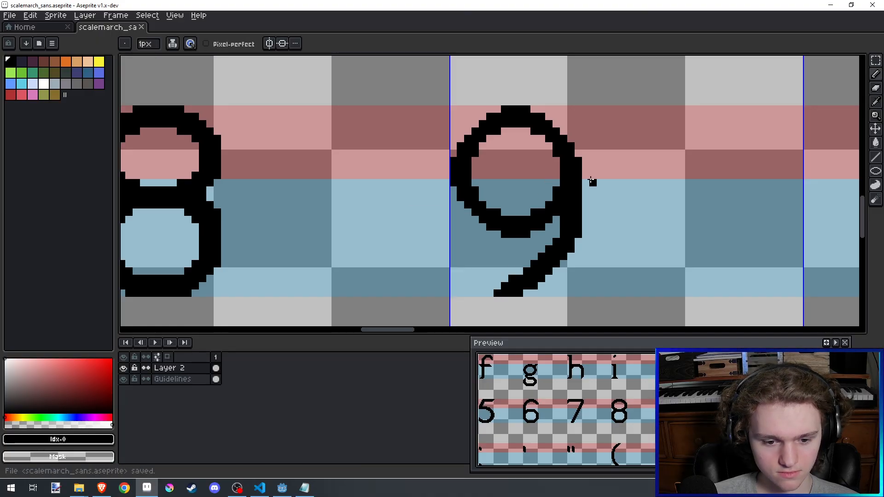
Step: Smooth the bend between the 9's right side and tail by erasing one outer pixel and adding one inner pixel, and save
scroll(593, 182, up, 2)
scroll(567, 213, down, 1)
key(e)
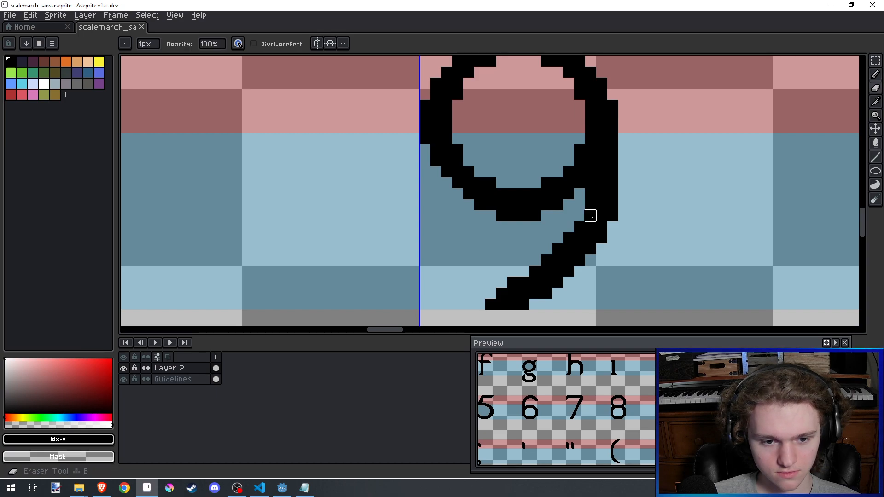
click(612, 216)
key(b)
click(580, 216)
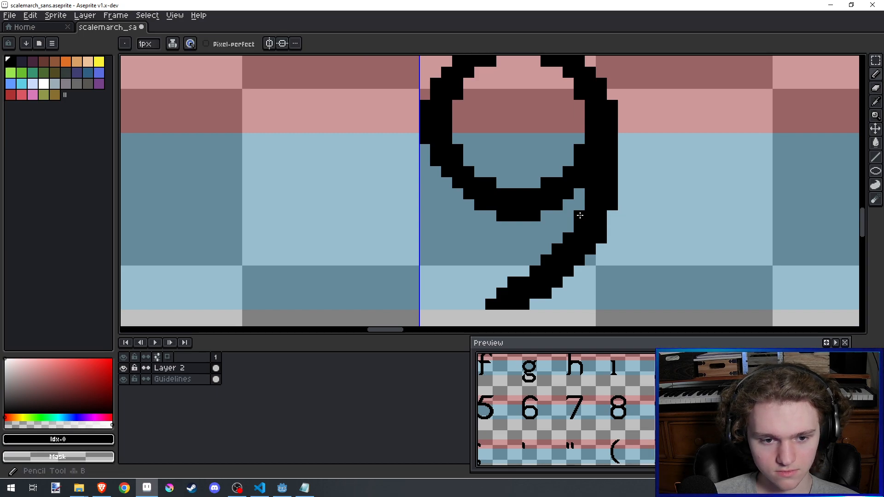
scroll(580, 216, down, 3)
key(ctrl+s)
scroll(606, 152, up, 2)
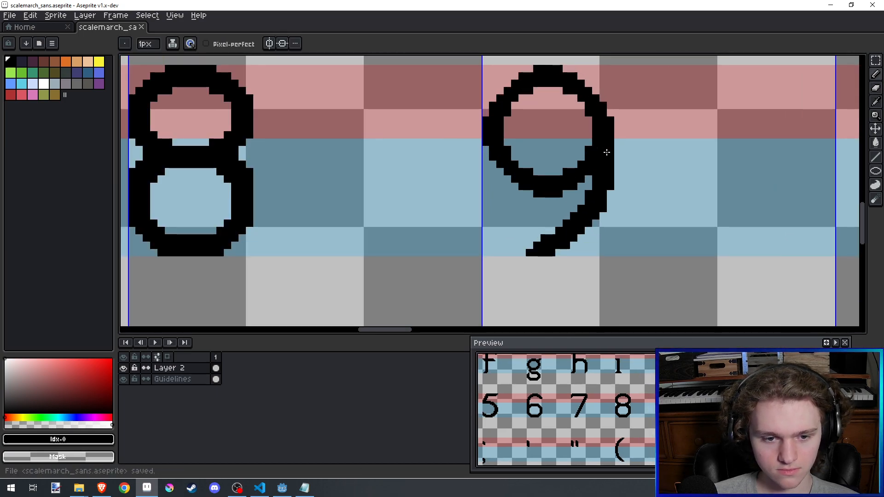
drag(606, 152, 602, 177)
key(e)
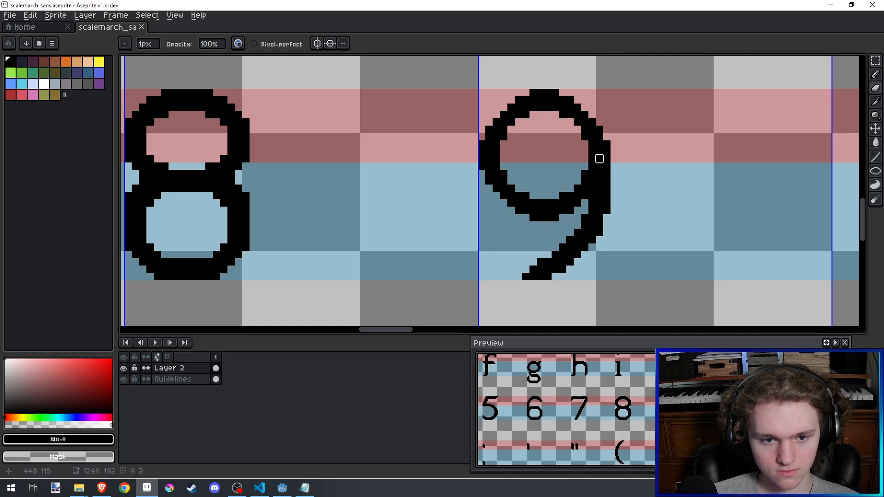
Step: Save the file and compare the 9 with the other glyphs across the sheet
scroll(606, 152, down, 2)
key(ctrl+s)
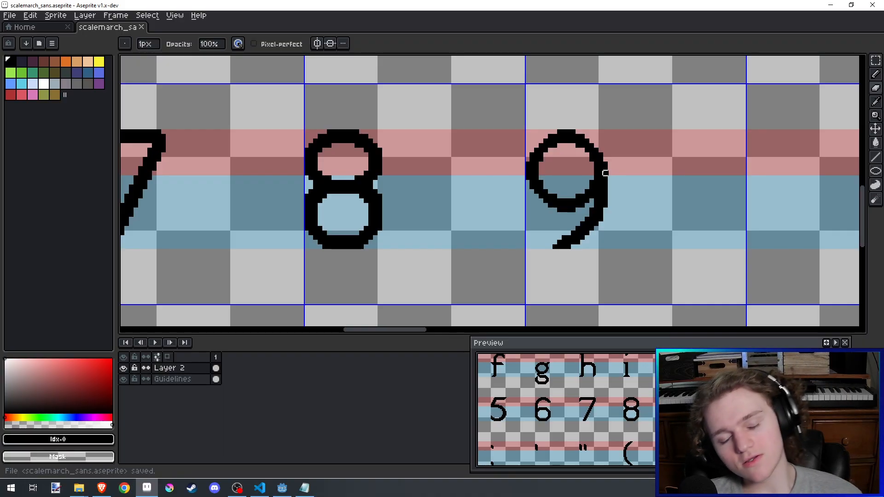
scroll(609, 178, down, 4)
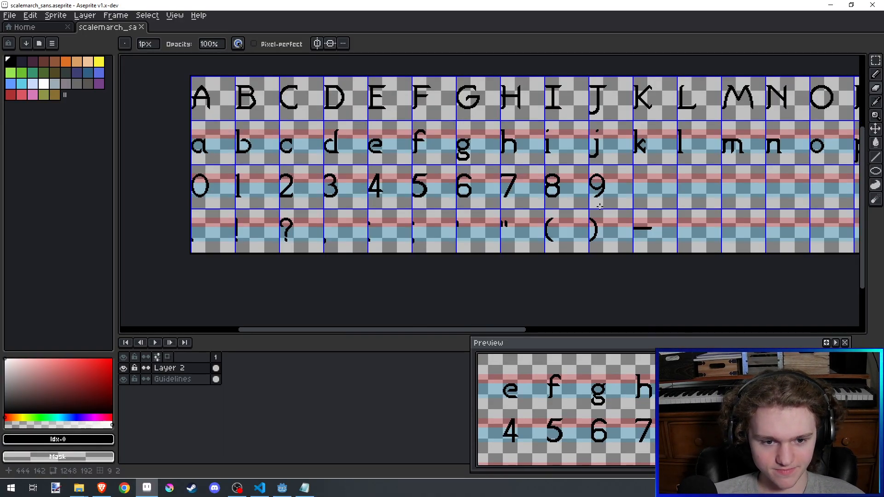
scroll(603, 189, up, 3)
click(101, 488)
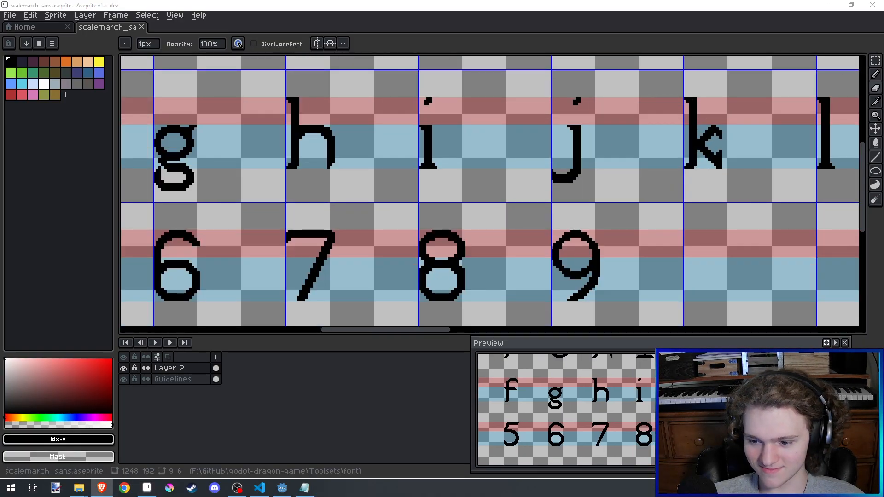
key(alt+Tab)
scroll(612, 257, up, 1)
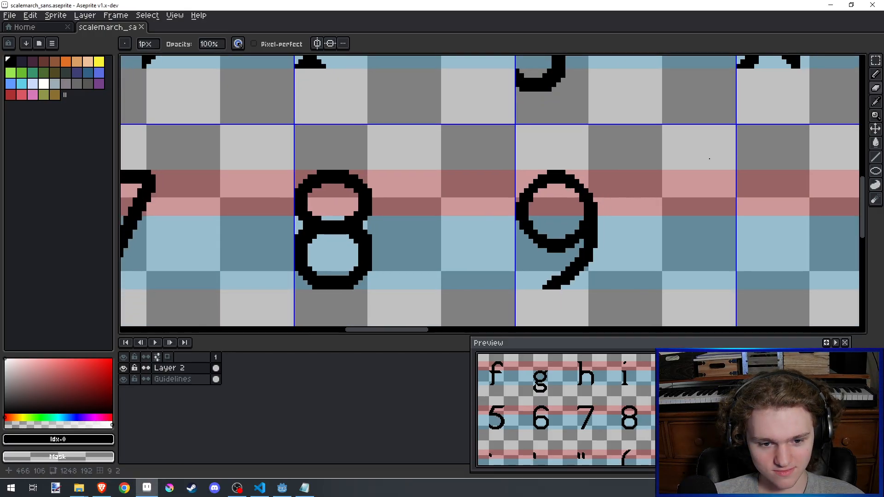
Step: Select the outer right stroke of the 9 together with its whole tail, excluding the bowl
key(m)
scroll(637, 209, up, 1)
drag(593, 159, 583, 272)
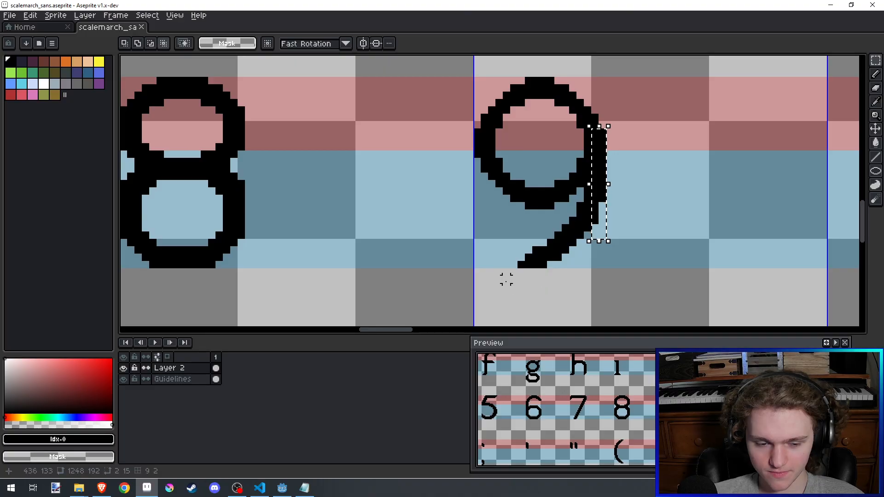
drag(499, 280, 632, 228)
key(ctrl+z)
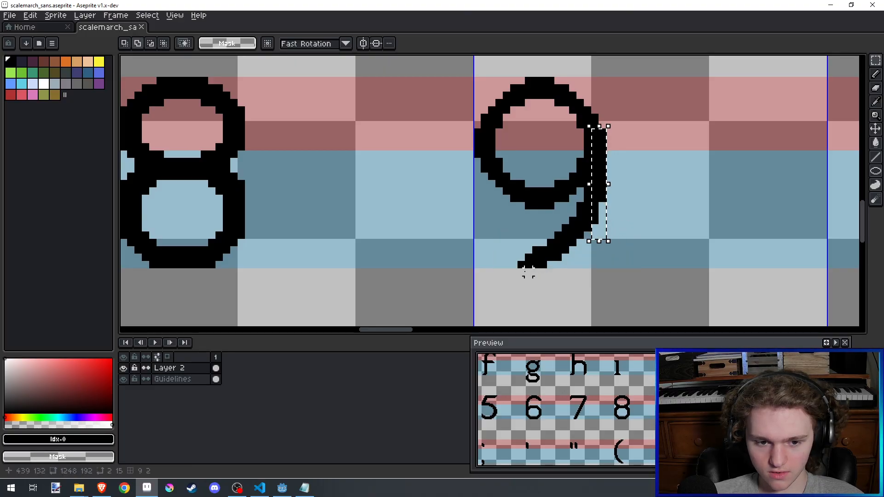
drag(510, 276, 614, 225)
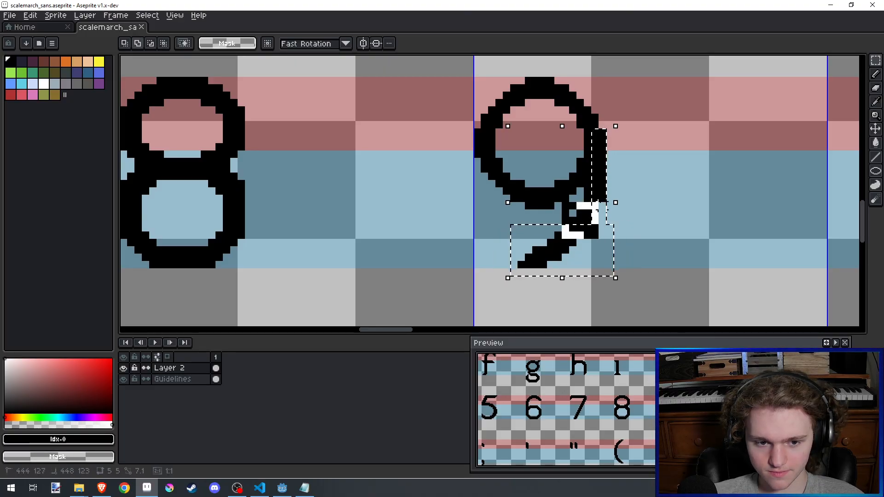
mouse_move(562, 218)
mouse_down()
mouse_move(586, 225)
mouse_move(595, 175)
mouse_move(584, 198)
mouse_up()
key(Left)
key(b)
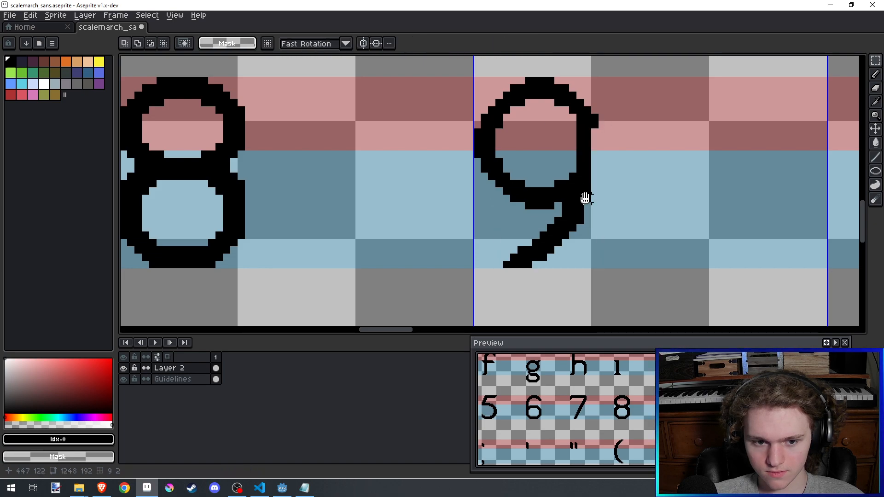
scroll(586, 191, up, 1)
scroll(586, 192, up, 2)
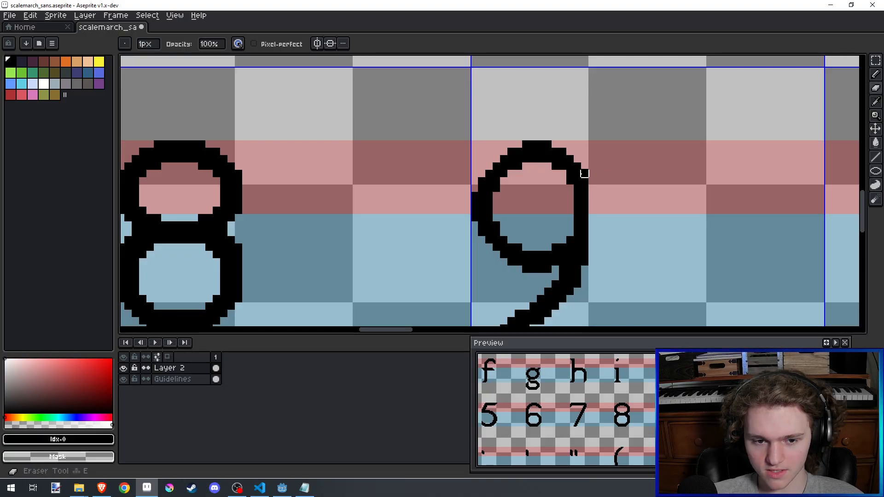
key(b)
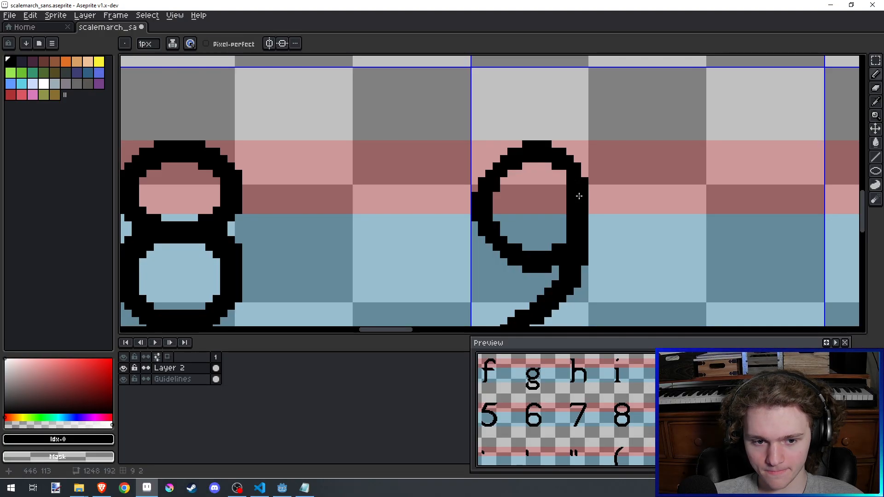
key(ctrl+z)
drag(575, 187, 571, 243)
scroll(571, 239, down, 2)
scroll(571, 230, up, 2)
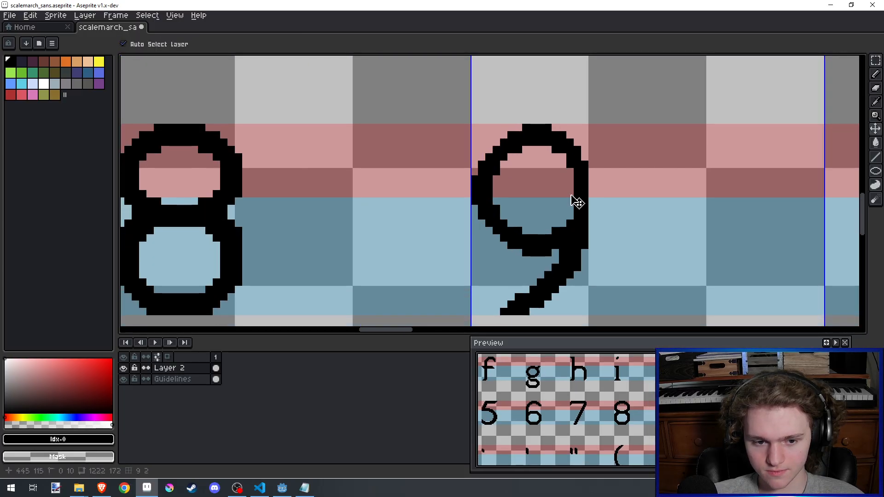
scroll(578, 205, down, 2)
scroll(577, 202, up, 3)
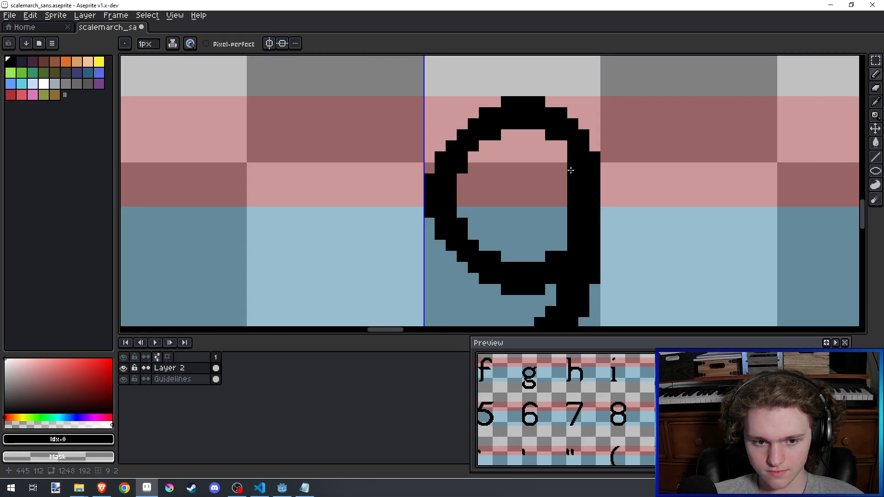
scroll(569, 151, down, 3)
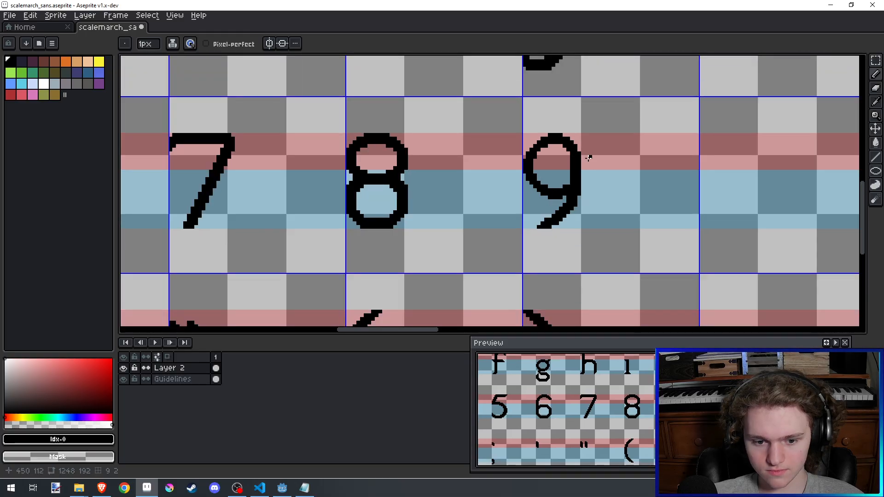
key(ctrl+z)
key(ctrl+z)
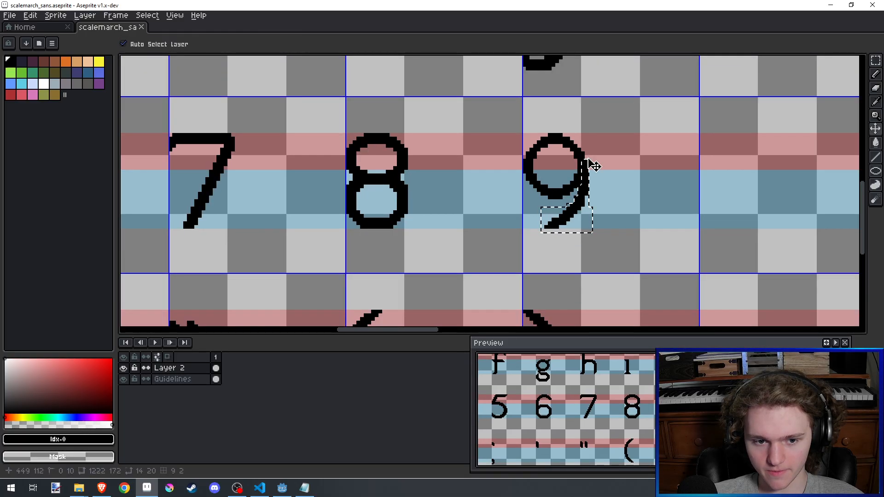
Step: Shift the selected right stroke and tail of the 9 one pixel left, and clear the selection
scroll(584, 170, up, 1)
scroll(544, 269, up, 2)
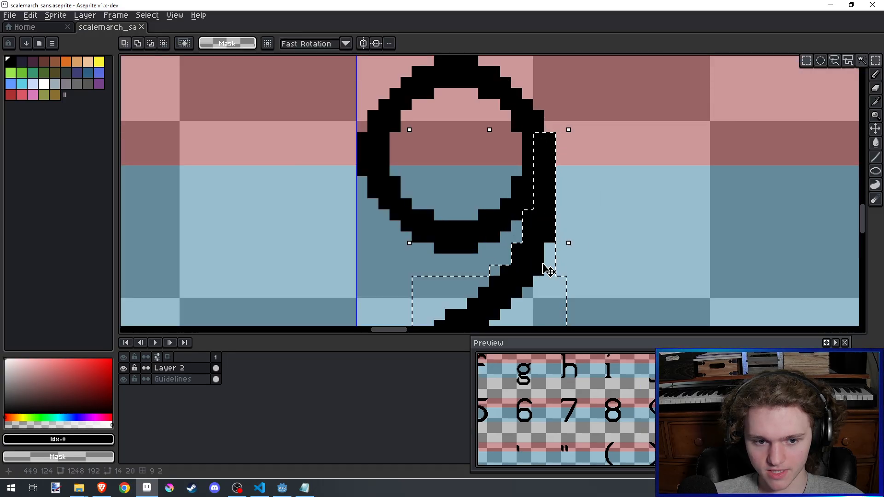
drag(543, 269, 521, 278)
key(ctrl+z)
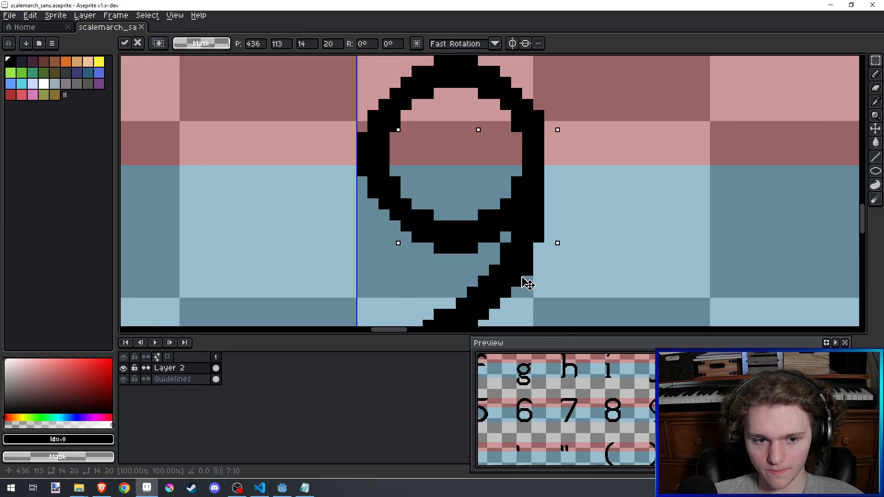
key(ctrl+d)
scroll(525, 275, down, 2)
key(b)
drag(559, 185, 586, 176)
scroll(563, 202, up, 2)
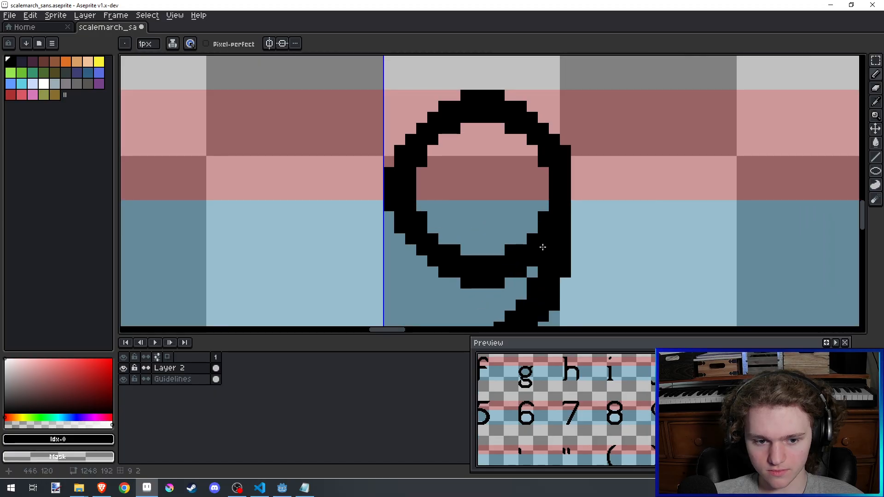
Step: Clean up the inner notch where the 9's tail leaves the bowl, and save the file
scroll(563, 201, down, 2)
scroll(563, 184, up, 2)
key(e)
scroll(564, 173, down, 2)
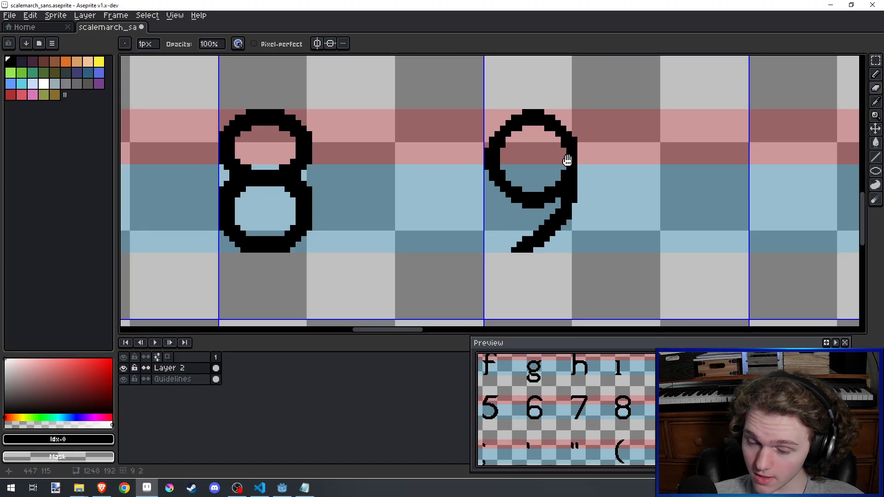
scroll(569, 184, up, 1)
key(b)
key(ctrl)
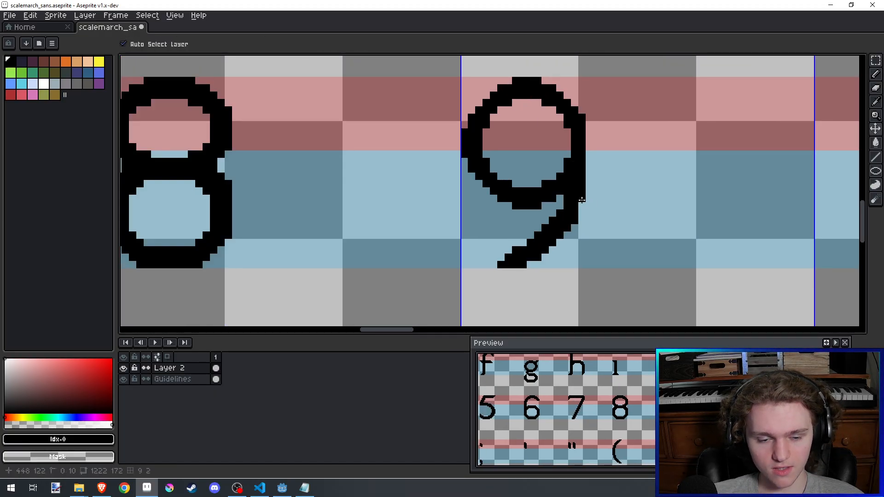
scroll(584, 201, down, 2)
scroll(581, 156, up, 1)
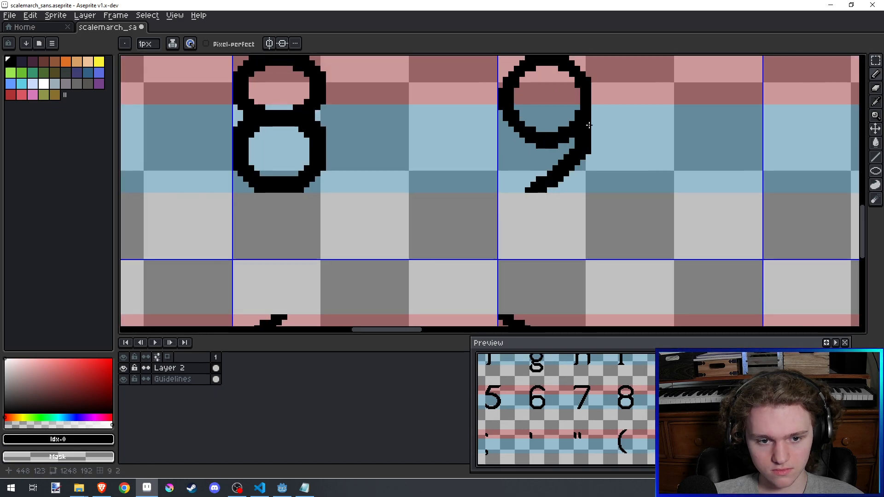
scroll(589, 125, up, 1)
key(ctrl)
scroll(577, 200, up, 2)
scroll(566, 211, up, 1)
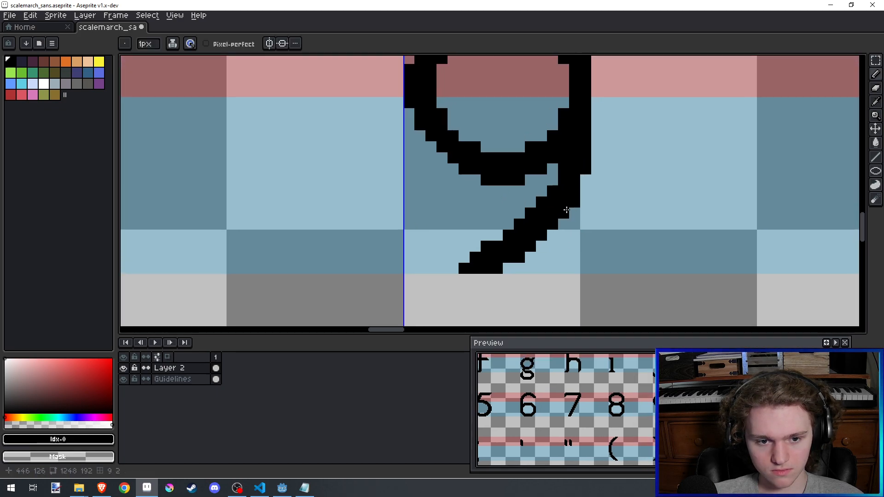
scroll(566, 211, down, 2)
key(ctrl+s)
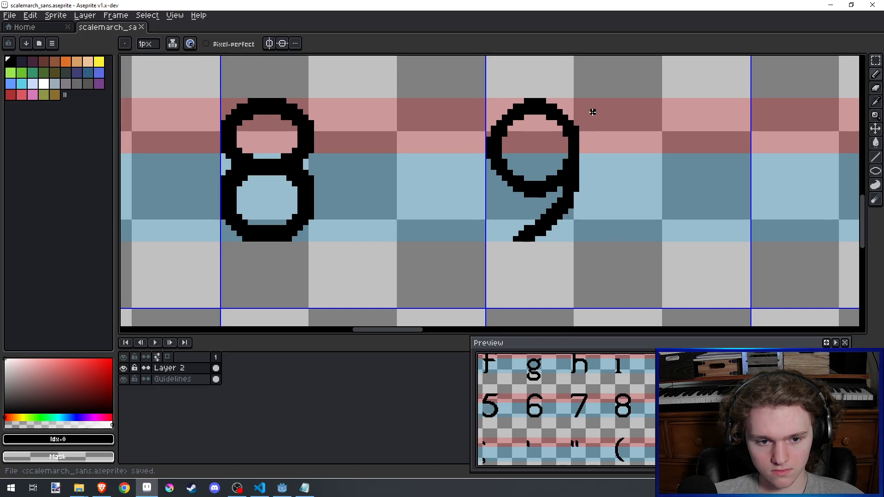
Step: Erase the 9's diagonal tail, redraw it as a rounder curve sweeping down to the baseline, and save the file
scroll(589, 186, up, 1)
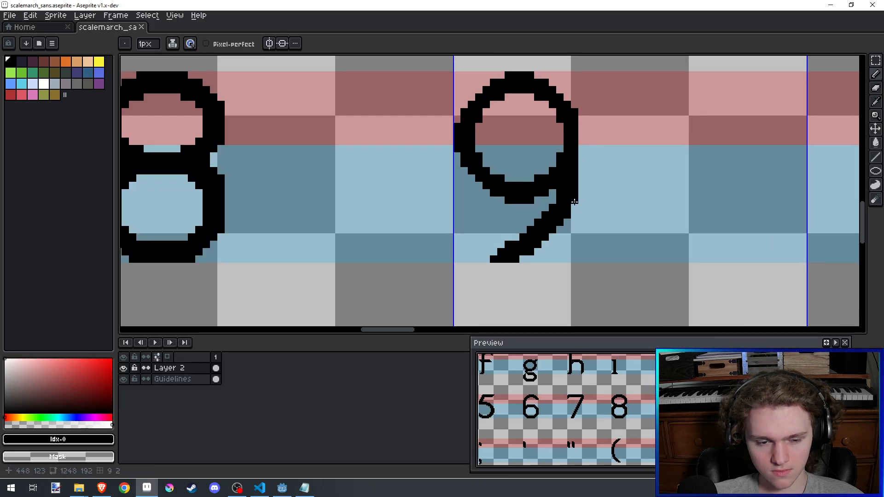
key(e)
mouse_move(558, 203)
mouse_down()
mouse_move(493, 260)
mouse_move(553, 222)
mouse_move(523, 259)
mouse_up()
key(b)
click(560, 203)
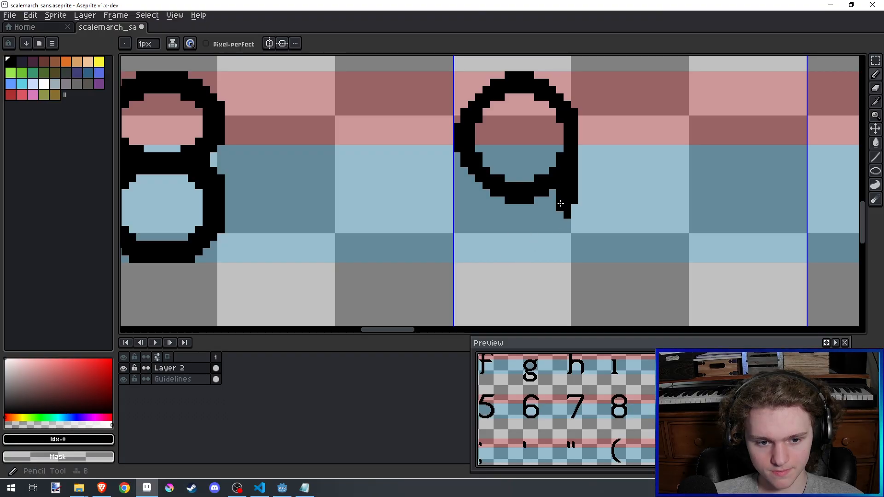
mouse_move(553, 219)
mouse_down()
mouse_move(557, 203)
mouse_move(540, 238)
mouse_move(492, 260)
mouse_up()
key(ctrl+z)
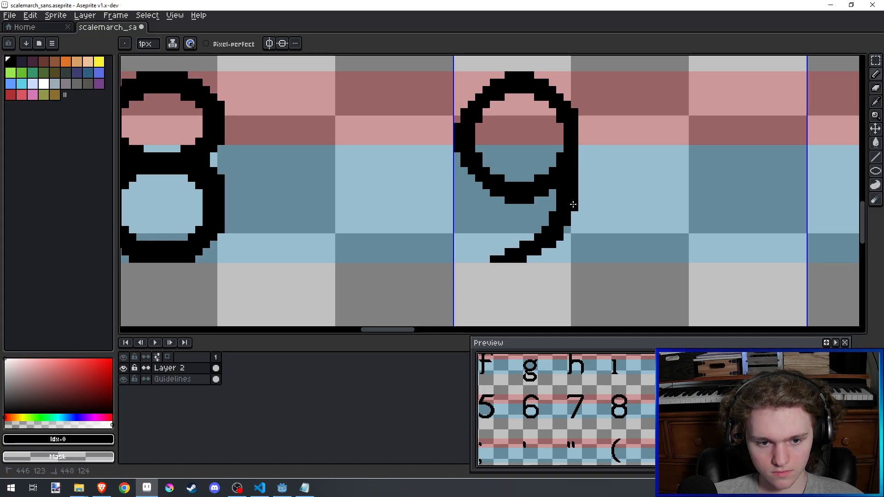
scroll(573, 205, down, 2)
scroll(577, 170, up, 3)
key(ctrl+s)
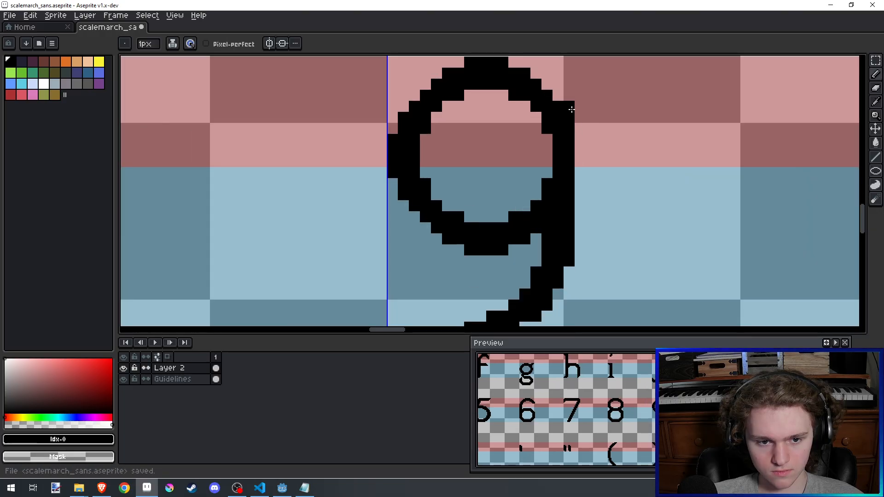
Step: Smooth the outer upper-right shoulder of the 9's bowl by removing its corner pixel, and save the file
scroll(578, 83, down, 3)
scroll(586, 115, up, 2)
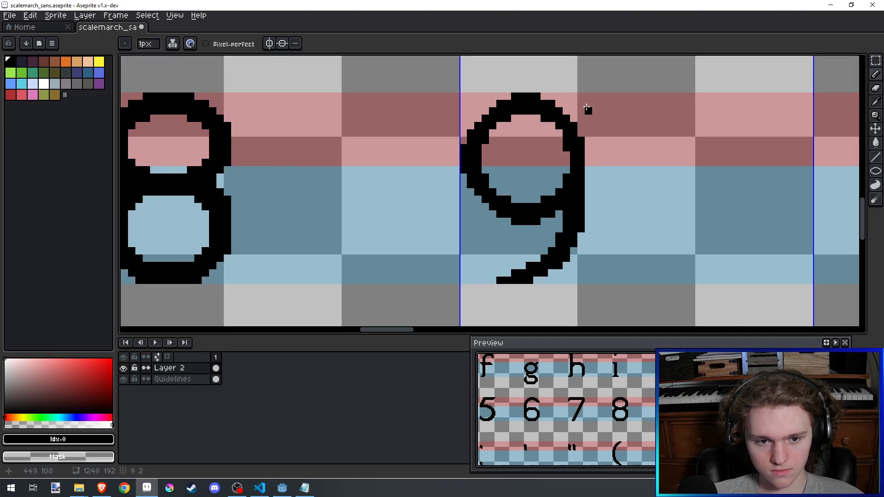
scroll(587, 111, down, 1)
key(ctrl+s)
scroll(576, 181, up, 1)
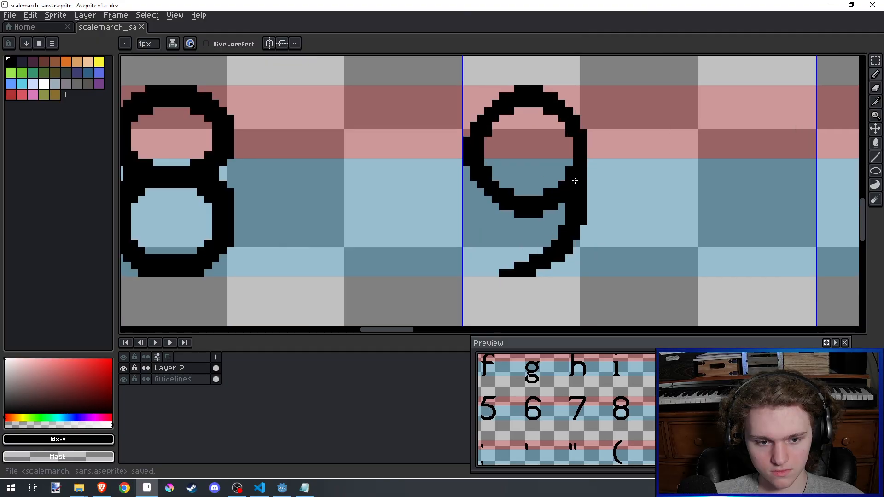
Step: Thicken the right side of the 9's bowl by one pixel along its inner edge, and save the file
drag(570, 170, 569, 151)
scroll(561, 159, up, 1)
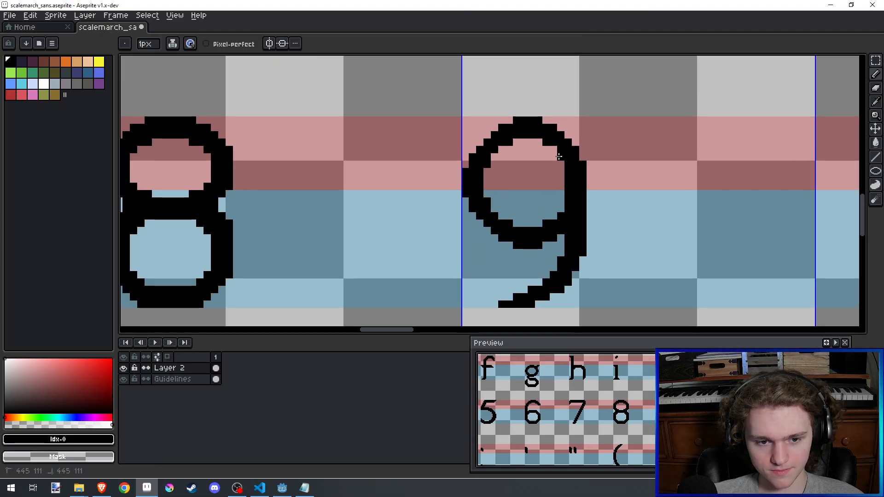
scroll(592, 120, down, 1)
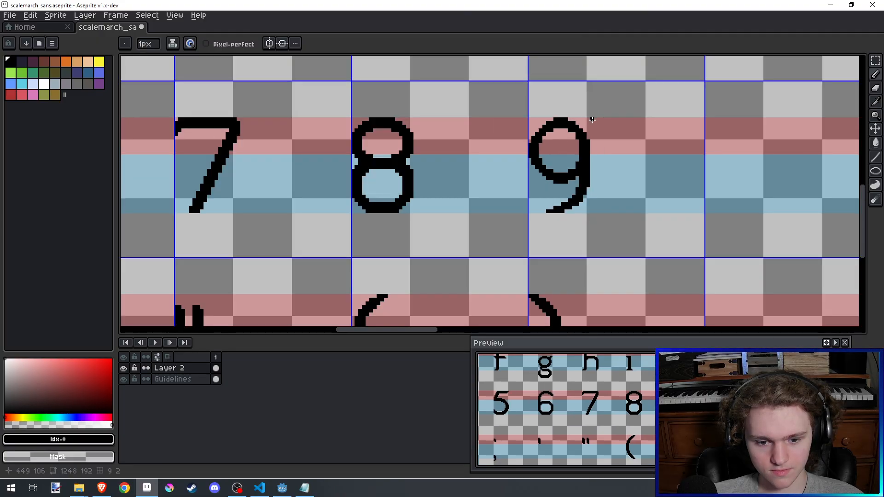
key(ctrl+s)
scroll(598, 154, up, 1)
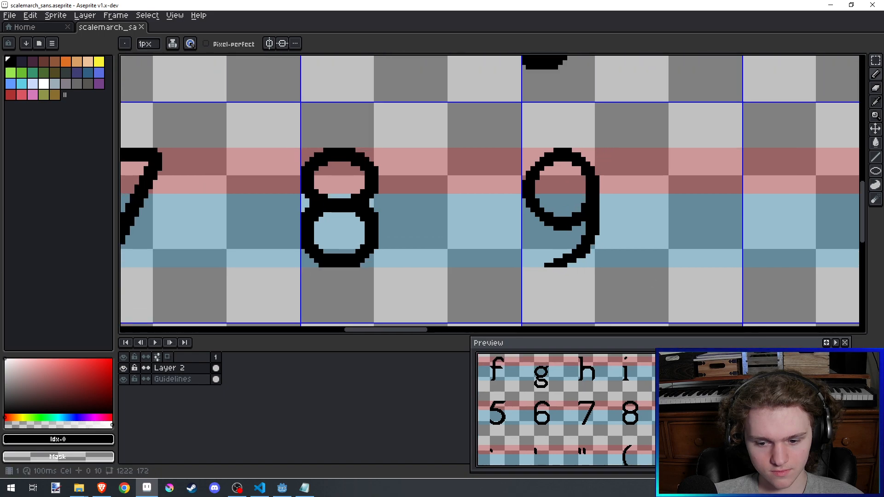
key(alt+Tab)
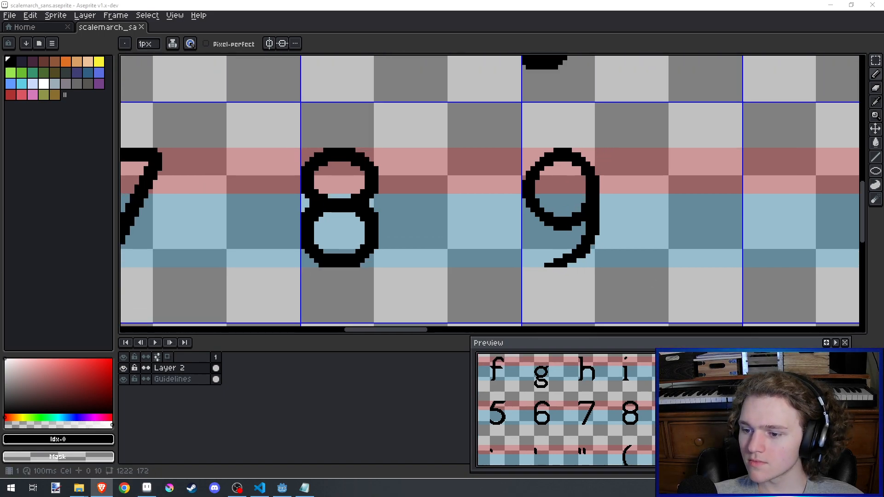
key(alt+Tab)
scroll(603, 231, up, 1)
scroll(591, 243, down, 2)
scroll(573, 249, up, 2)
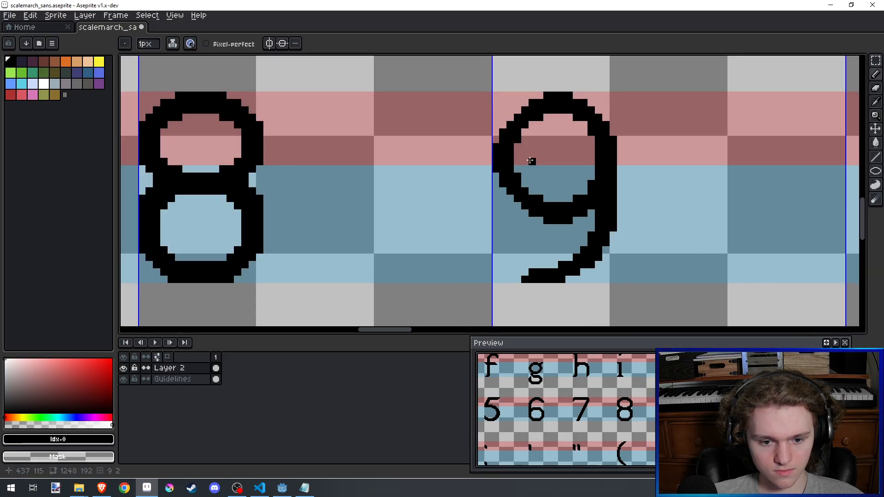
Step: Shorten the tip of the 9's tail at the baseline by undoing the last added pixel and erasing one more
key(ctrl+z)
key(ctrl+s)
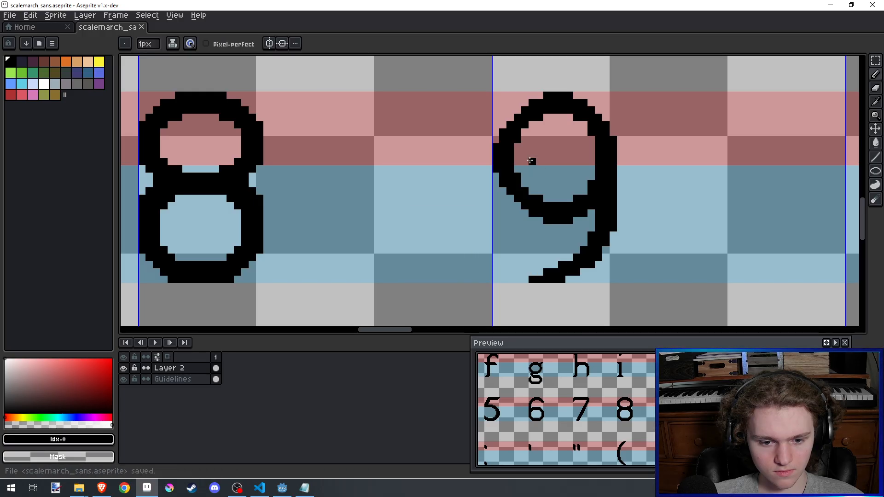
key(e)
click(532, 280)
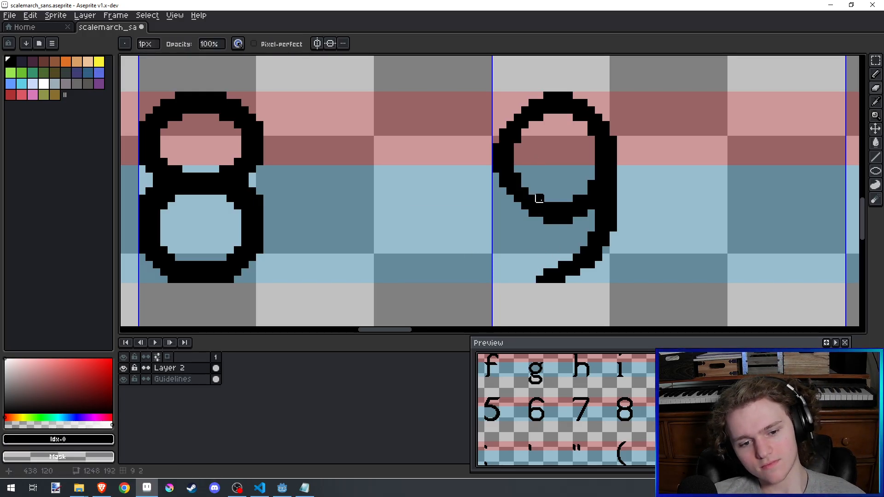
Step: Save the file and erase the outermost pixel column on the left side of the 9's bowl
key(ctrl+s)
scroll(539, 201, down, 2)
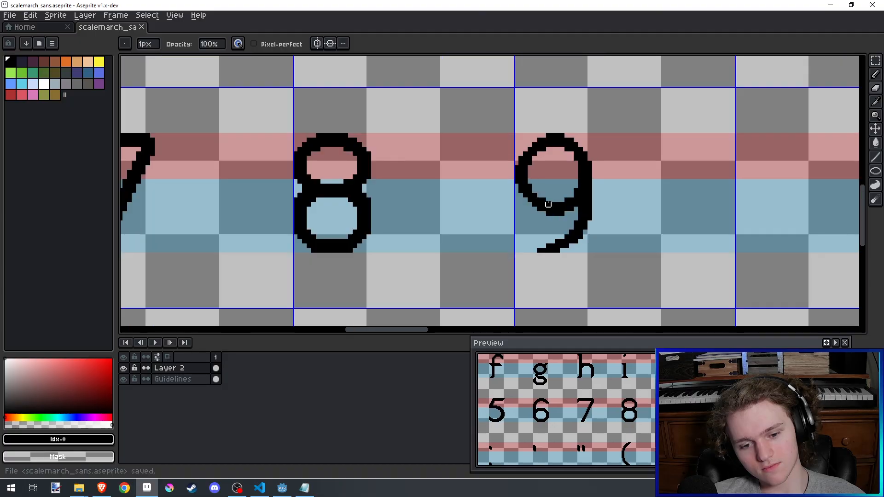
scroll(552, 193, down, 2)
scroll(530, 221, up, 5)
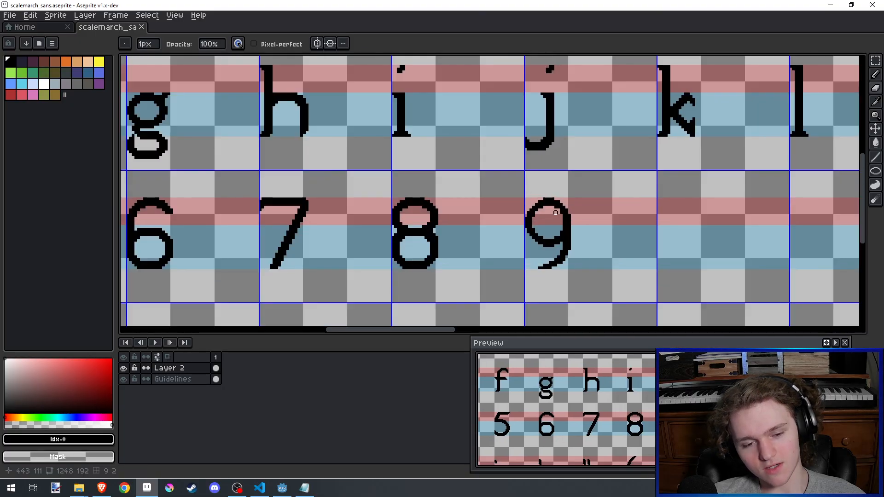
key(b)
scroll(525, 228, up, 2)
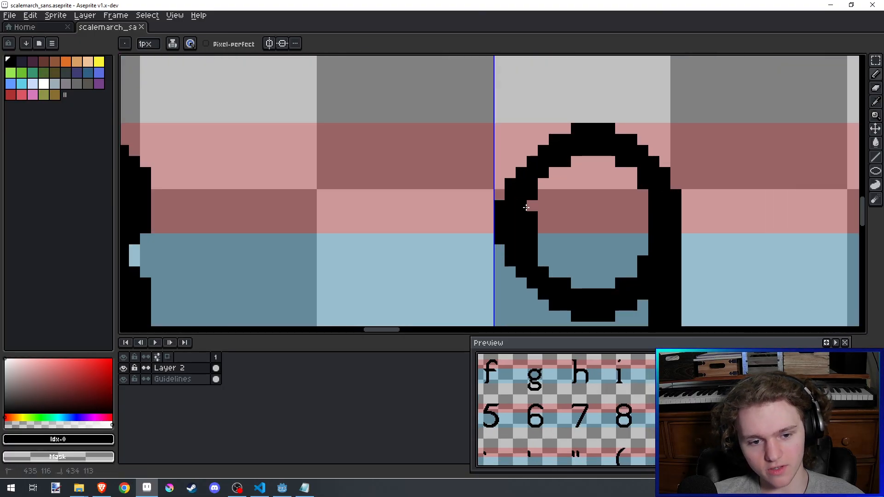
key(e)
drag(500, 201, 499, 239)
scroll(499, 239, down, 4)
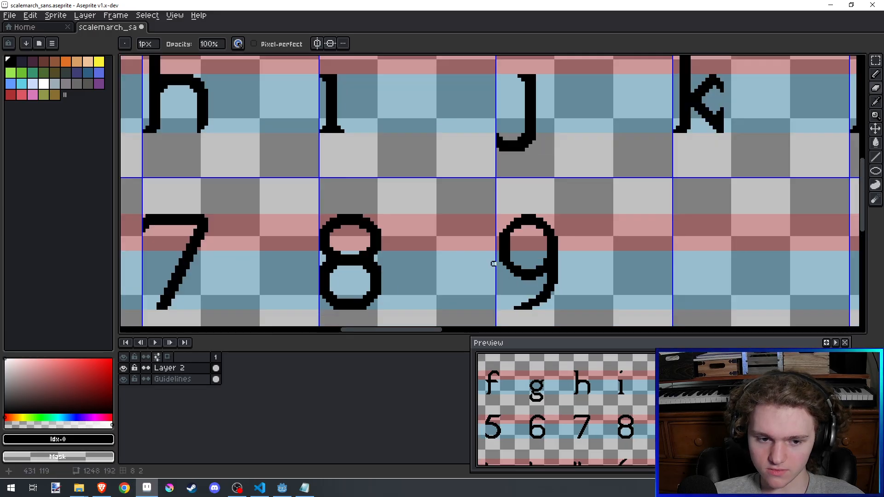
Step: Remove the lowest pixel of the bowl's outer left edge on the 9, and save the file
scroll(496, 217, up, 4)
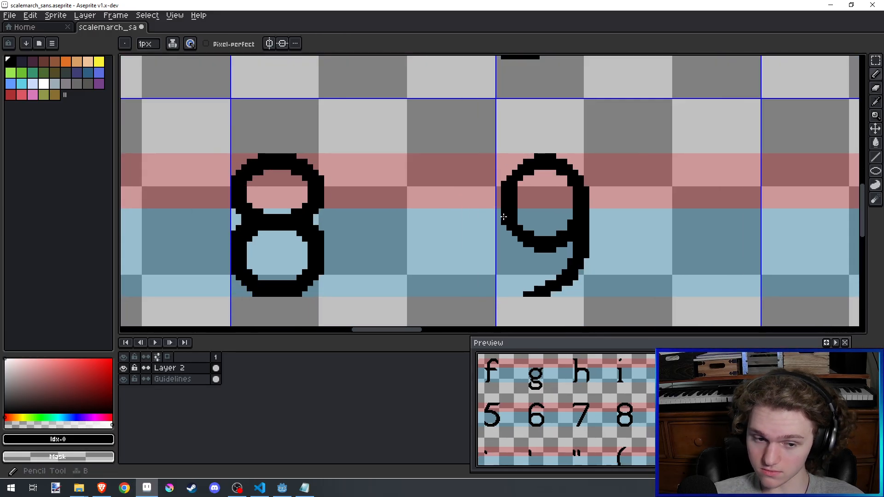
click(504, 229)
scroll(503, 214, down, 1)
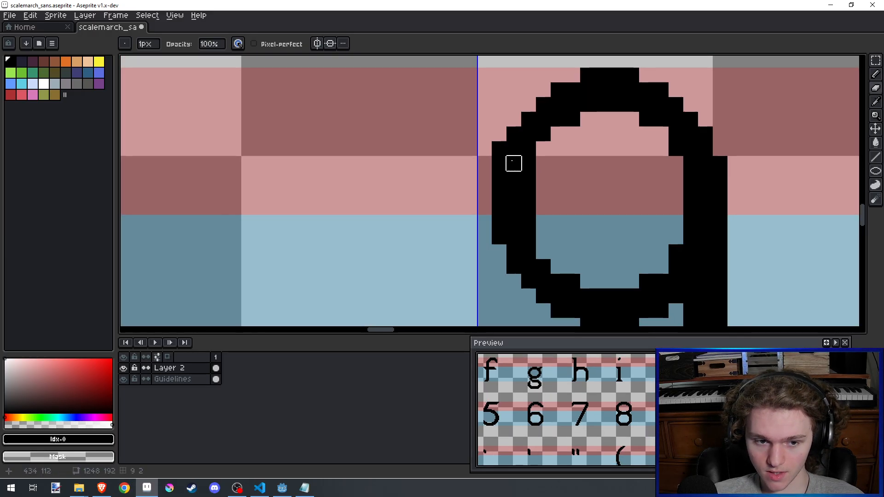
scroll(494, 148, down, 1)
key(ctrl+s)
Step: Round the inner contour of the 9's bowl by filling in its corner pixels, and save the file
scroll(510, 128, up, 1)
key(b)
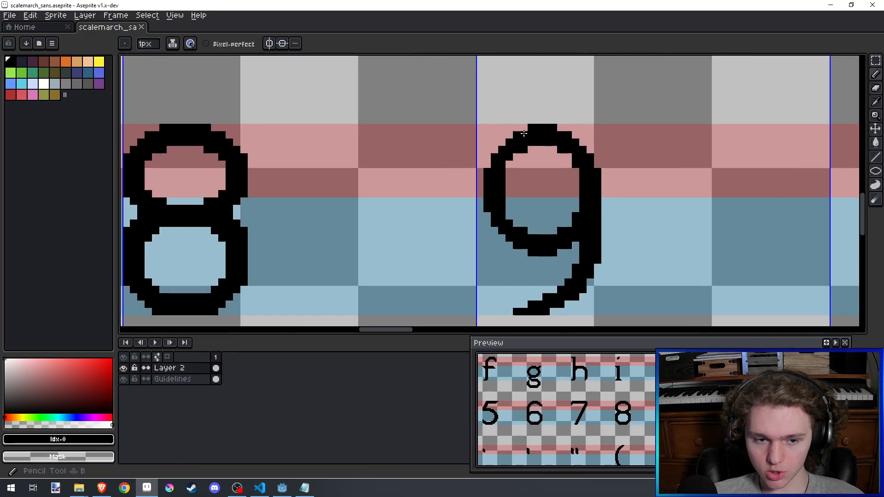
click(513, 156)
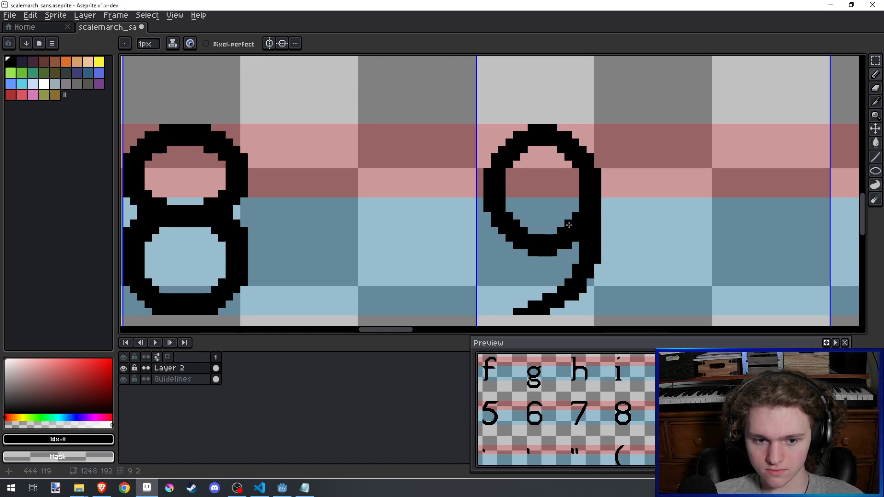
scroll(569, 224, down, 2)
key(ctrl+s)
scroll(534, 216, down, 1)
scroll(529, 210, up, 1)
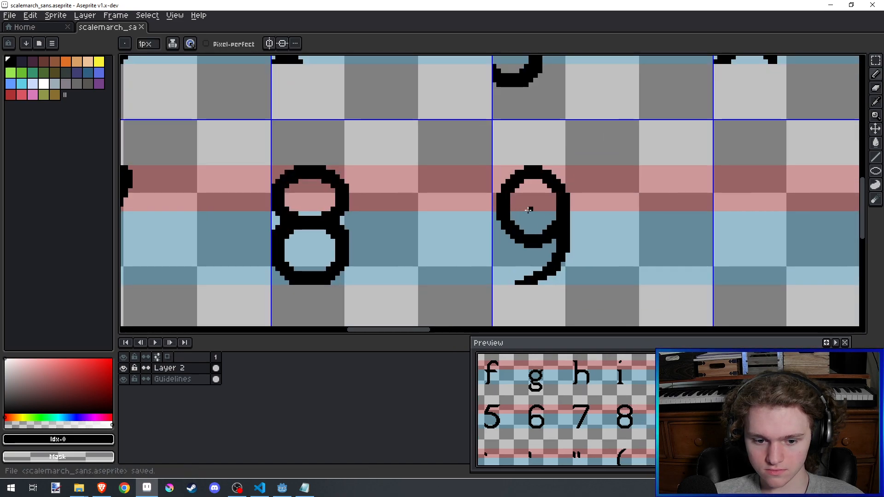
Step: Thicken the 9's tail by one pixel along its lower outer edge, from the stem down to the baseline
scroll(529, 210, up, 3)
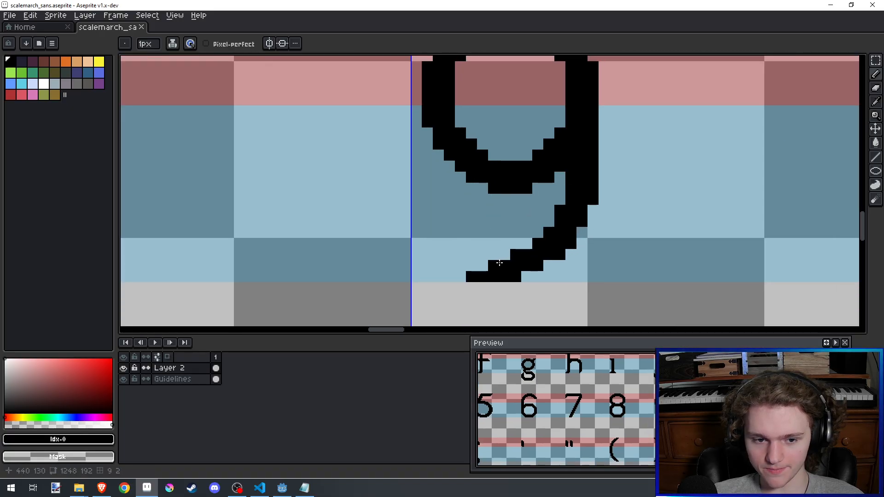
click(526, 284)
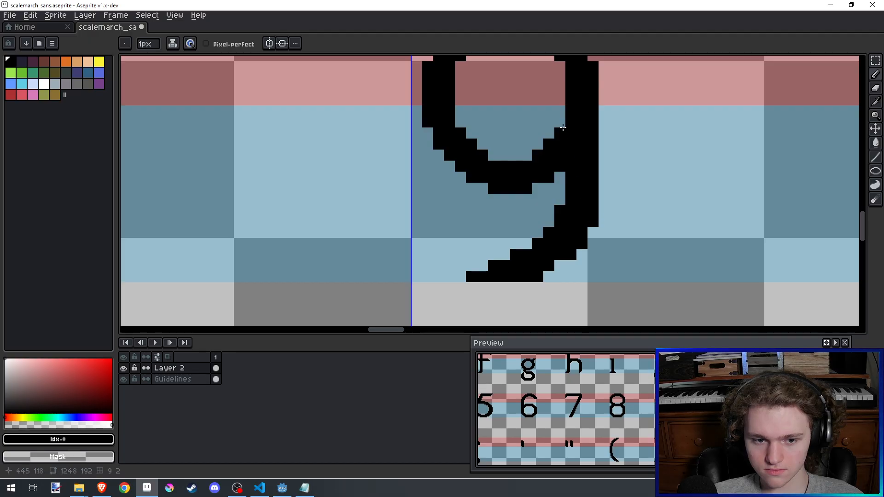
scroll(563, 127, down, 1)
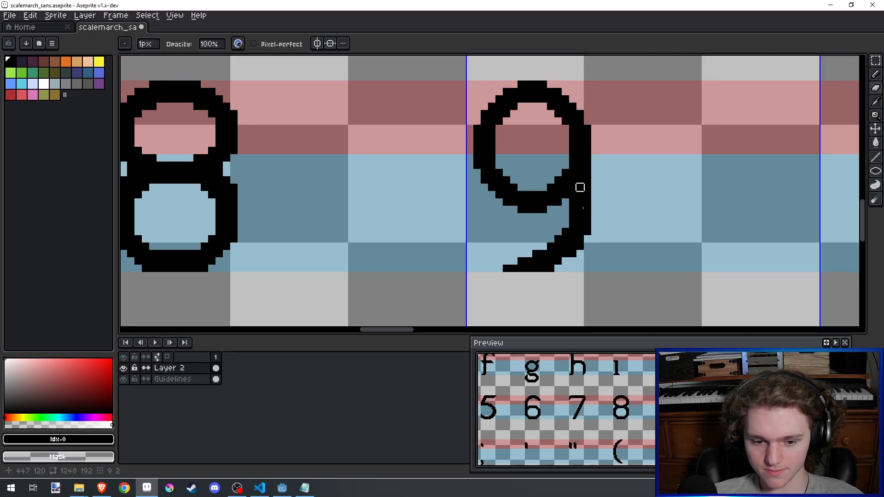
Step: Erase the protruding corner pixels on the outer edge of the 9's tail, and save the file
key(e)
key(ctrl+s)
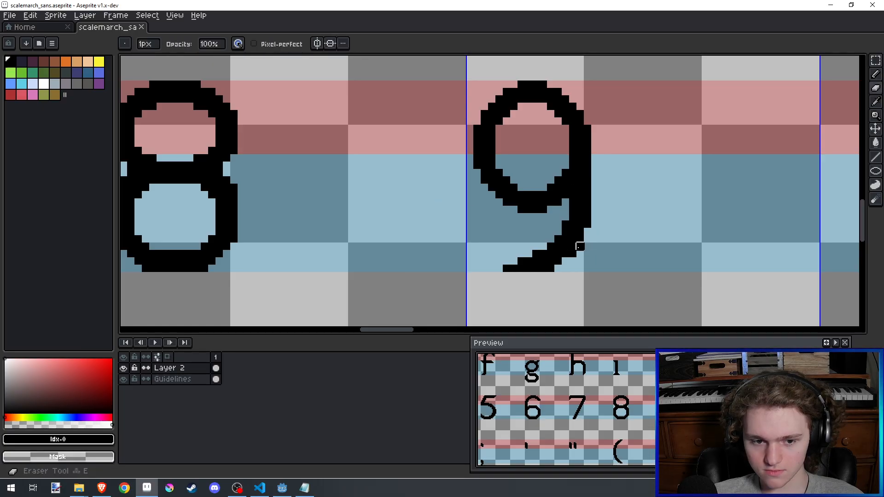
drag(590, 190, 603, 209)
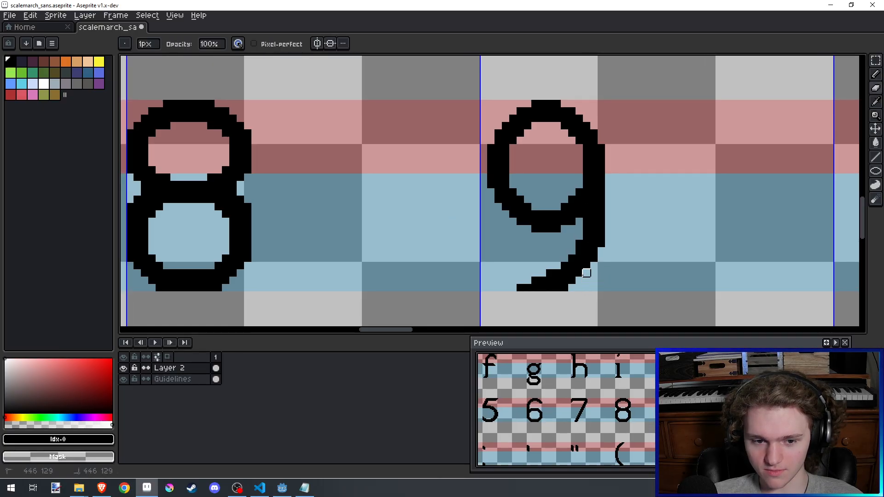
key(ctrl+s)
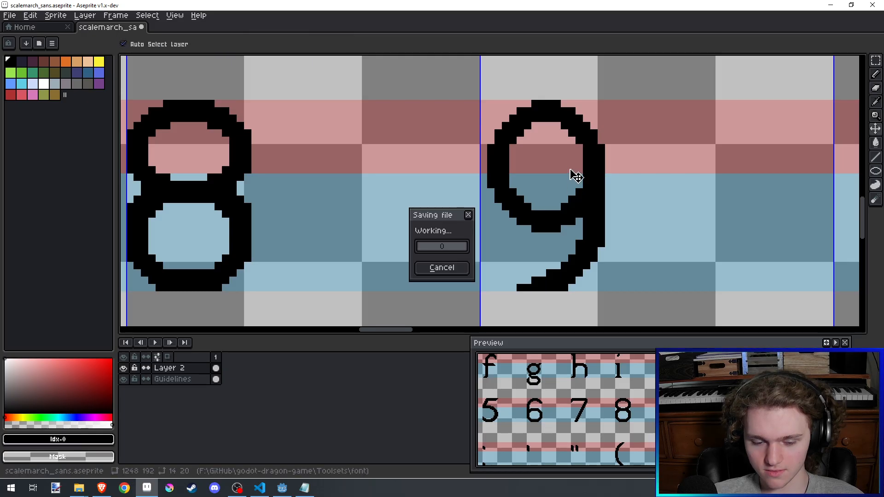
scroll(557, 242, up, 2)
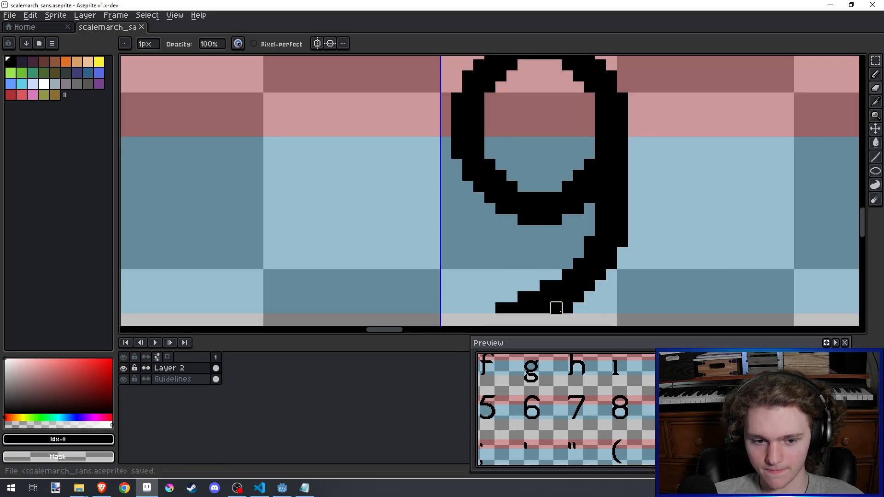
scroll(567, 253, down, 2)
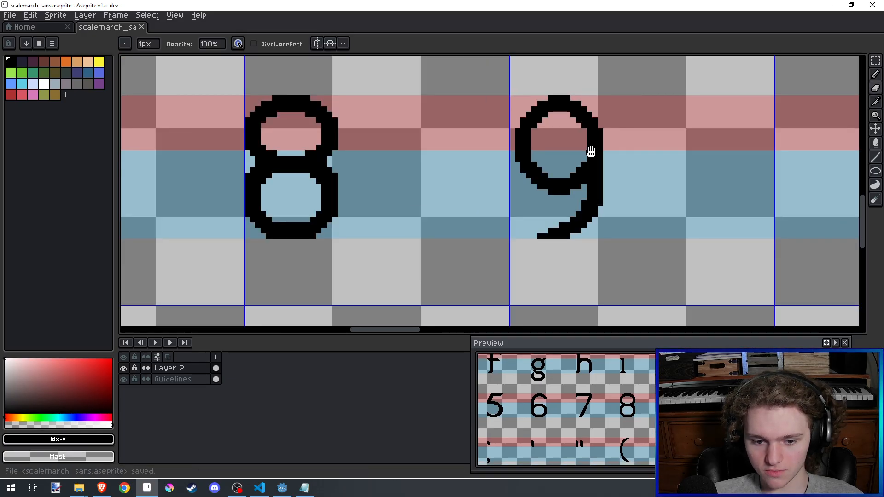
drag(591, 152, 590, 166)
scroll(622, 184, down, 2)
key(ctrl+s)
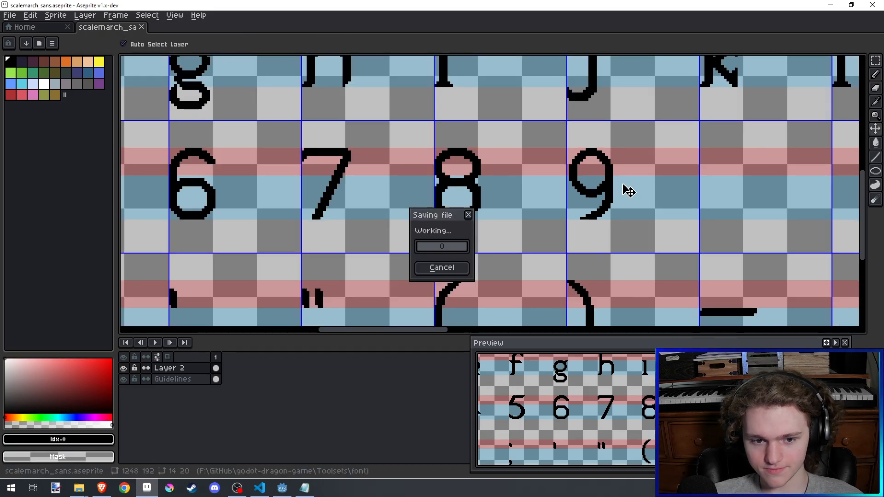
Step: Select the lower part of the 9's bowl without the stem, move it up one pixel, and deselect it
scroll(626, 179, up, 1)
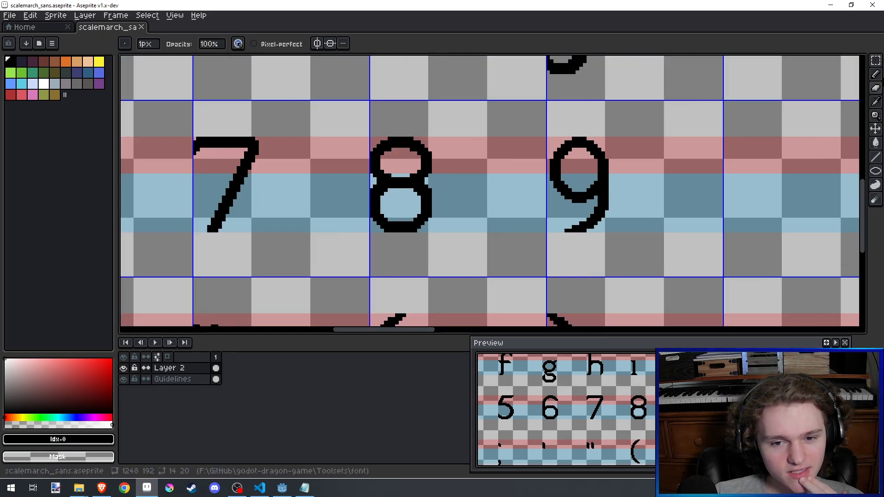
key(w)
scroll(565, 186, up, 2)
drag(564, 187, 526, 214)
drag(504, 243, 592, 193)
click(571, 226)
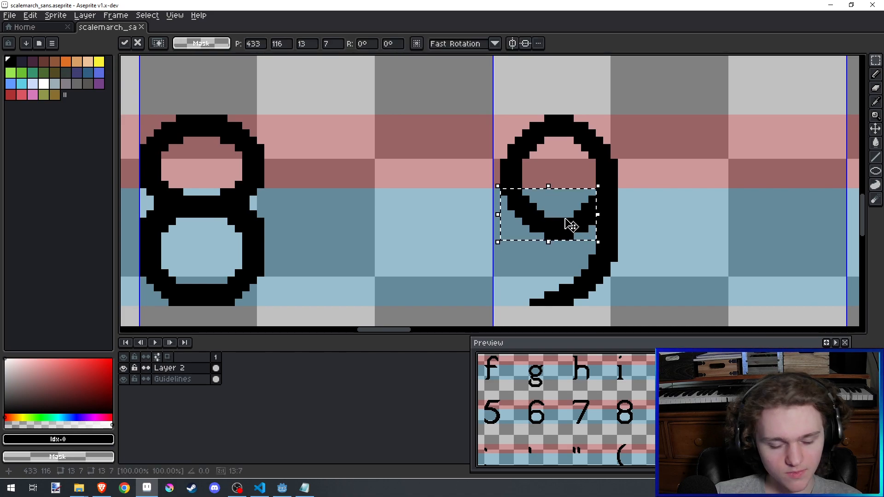
key(ctrl+d)
Step: Select the 9's tail below the bowl, shift it one pixel to the left, and deselect it
scroll(563, 225, down, 1)
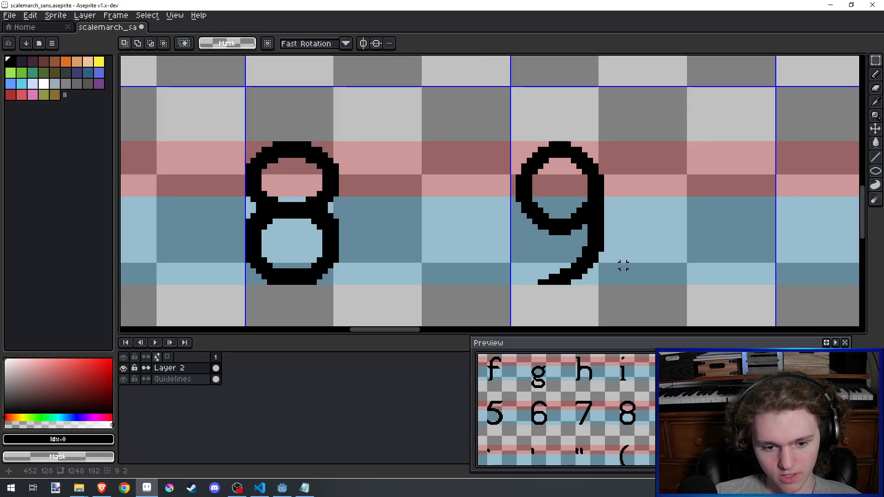
mouse_move(630, 271)
mouse_down()
mouse_move(479, 133)
mouse_move(630, 275)
mouse_up()
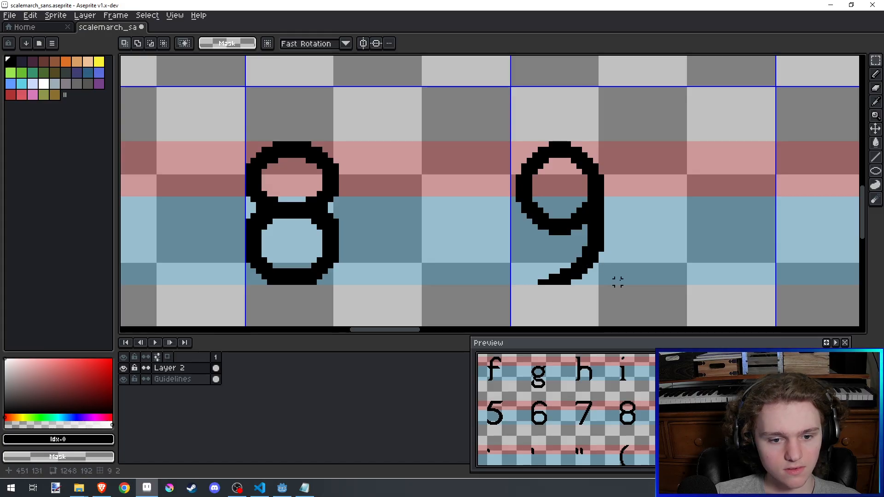
drag(613, 297, 508, 240)
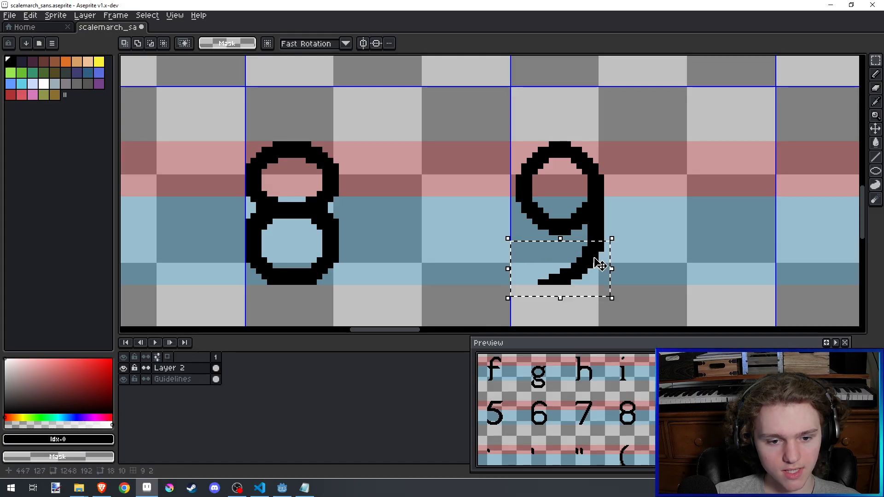
click(610, 270)
drag(622, 300, 524, 233)
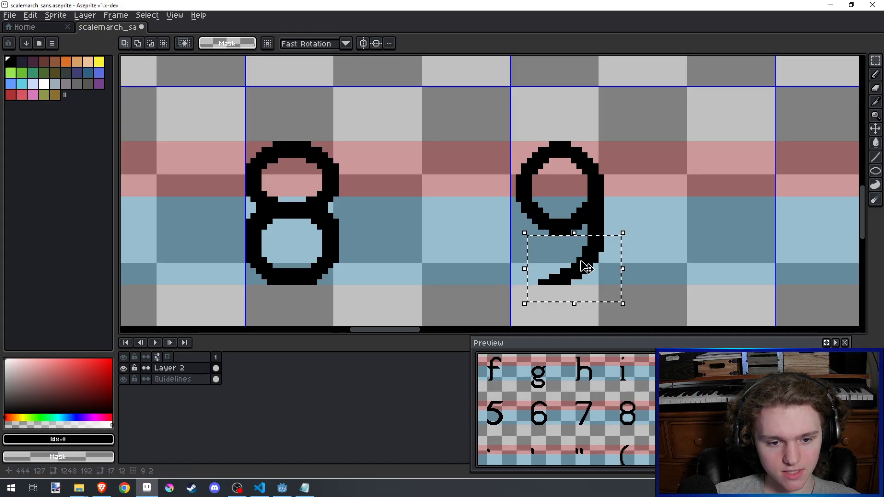
drag(581, 262, 575, 262)
click(673, 216)
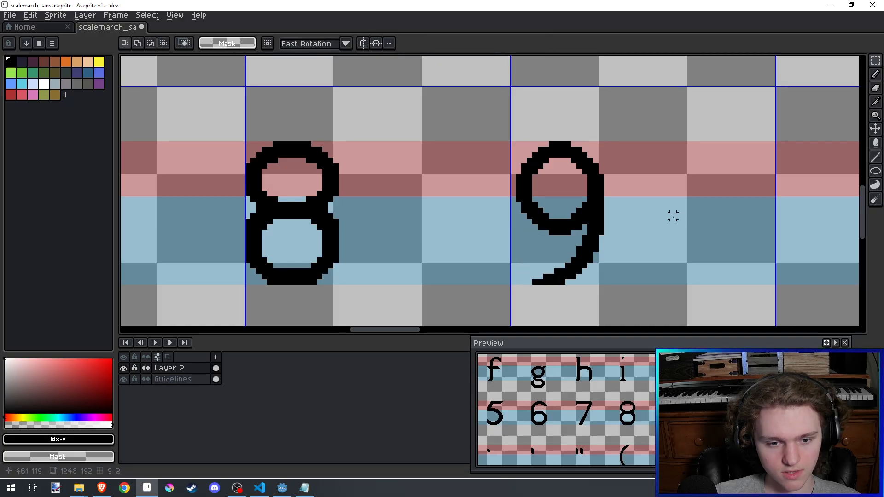
Step: Compare the 9 with and without the tail shift by undoing and redoing it, keep the shift, and save the file
drag(657, 216, 661, 236)
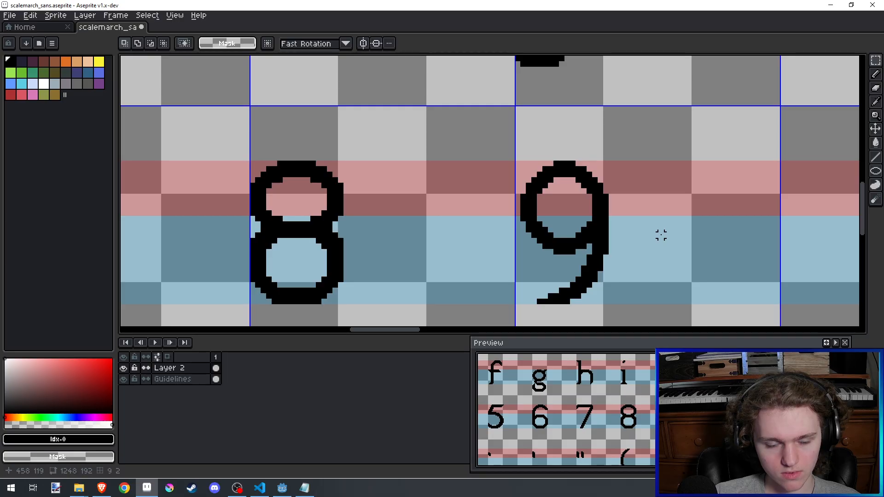
scroll(662, 236, down, 5)
key(ctrl+z)
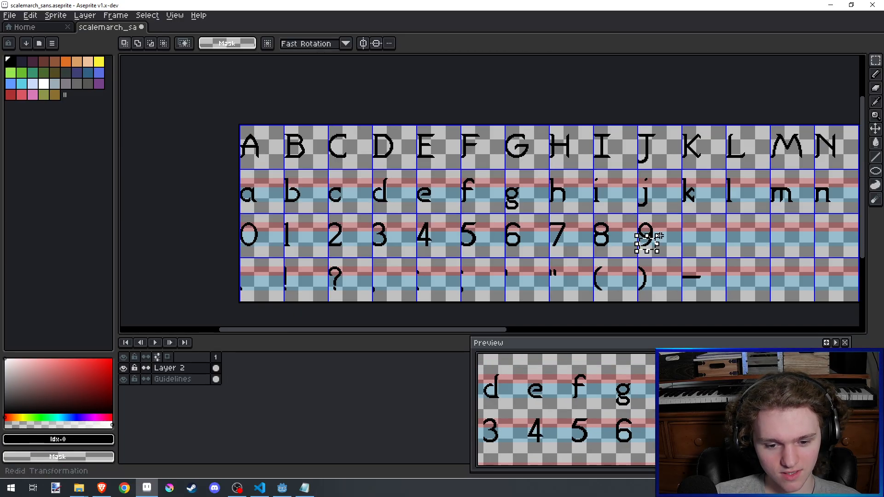
key(ctrl+z)
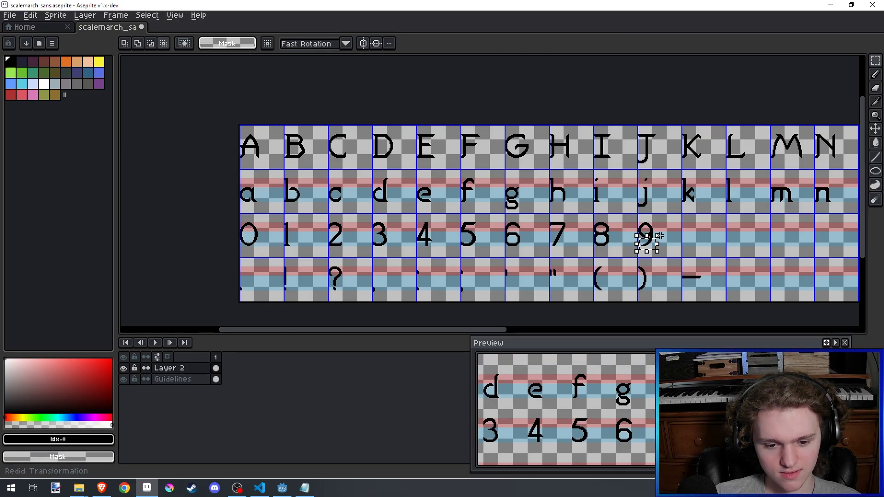
key(ctrl+d)
key(ctrl+s)
Step: Thicken the lower end of the 9's tail with pencil pixels along its upper edge near the baseline
scroll(657, 235, up, 3)
scroll(635, 242, up, 1)
key(b)
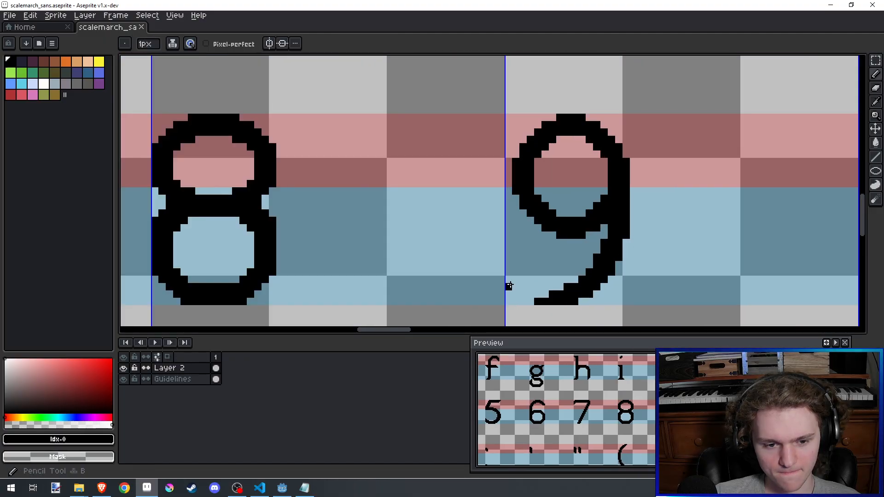
scroll(539, 279, up, 1)
mouse_move(553, 239)
mouse_down()
mouse_move(529, 264)
mouse_move(537, 270)
mouse_move(517, 272)
mouse_up()
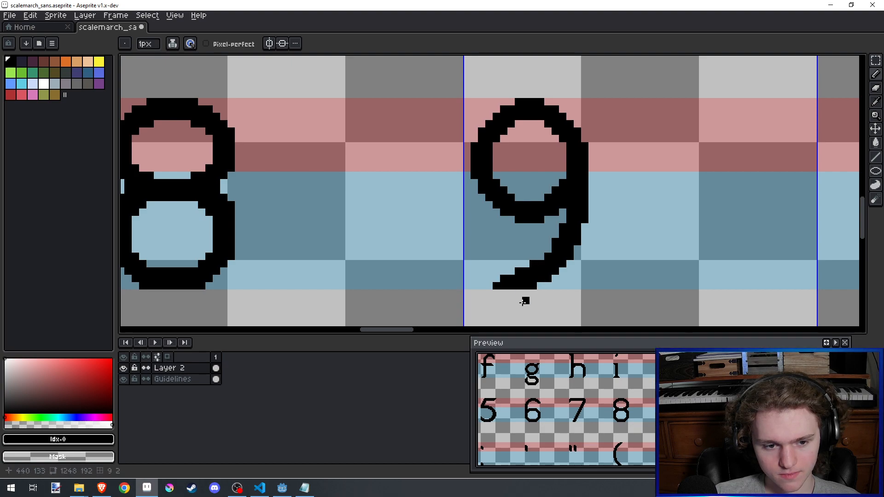
Step: Trim the tip of the 9's tail at the baseline by erasing its end pixels
key(e)
drag(497, 285, 504, 279)
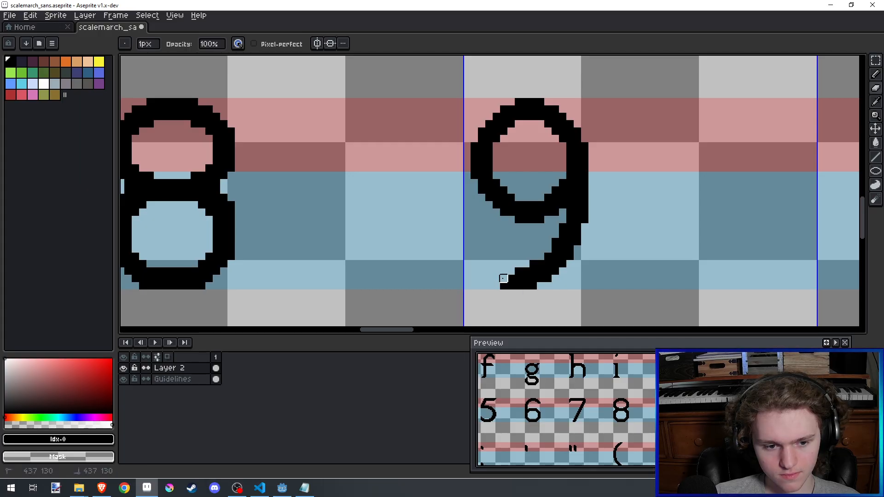
key(b)
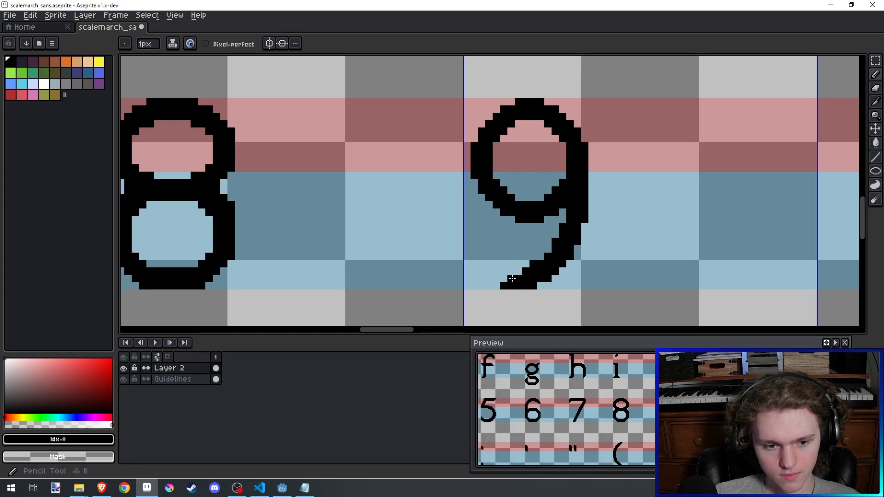
drag(525, 192, 532, 195)
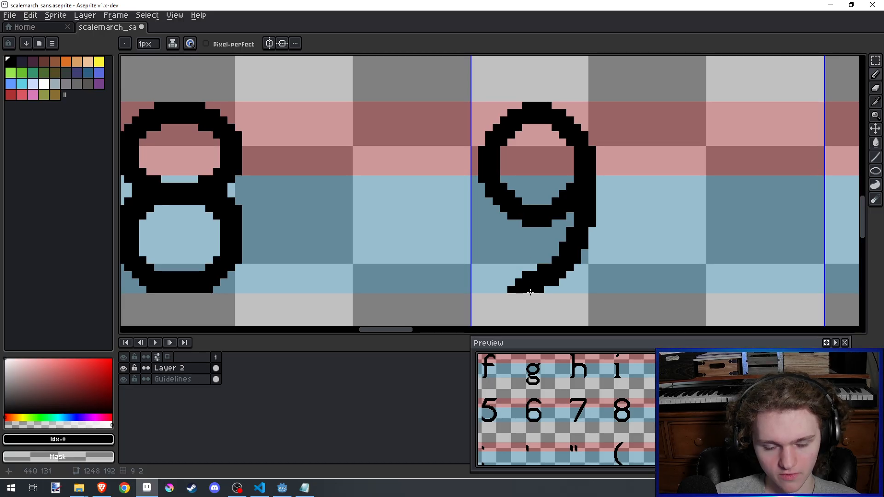
key(e)
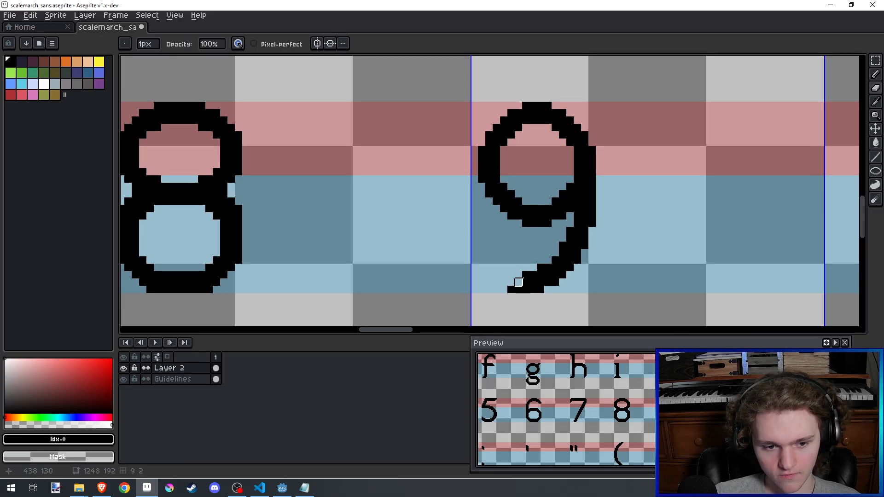
drag(540, 209, 550, 214)
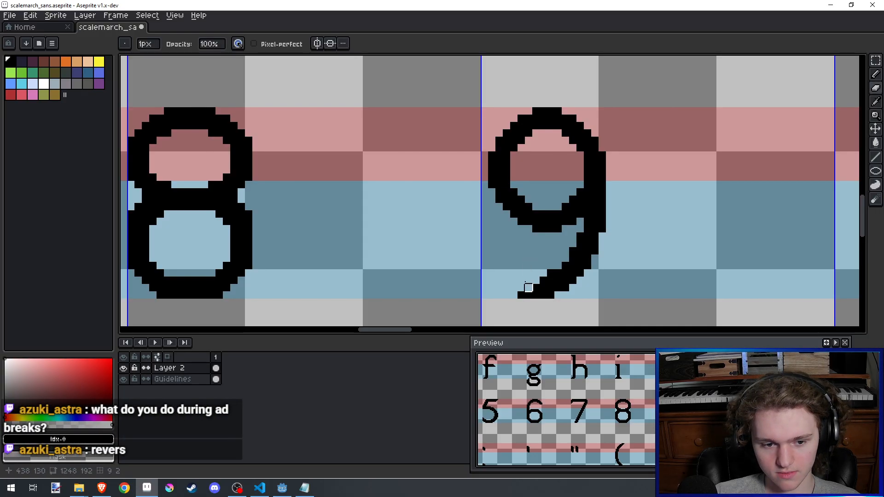
Step: Undo the last edit at the tip of the 9's tail, extend the tip by one pixel along the baseline, and save the file
key(ctrl+z)
key(ctrl+s)
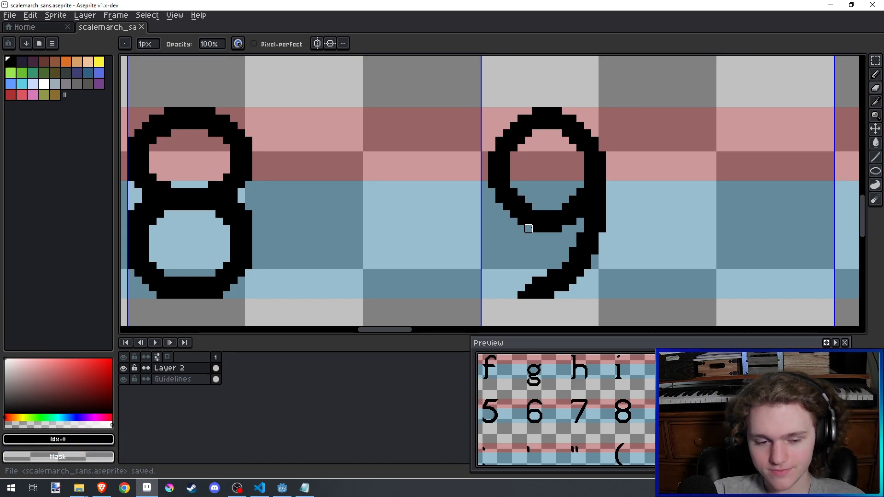
scroll(528, 229, right, 2)
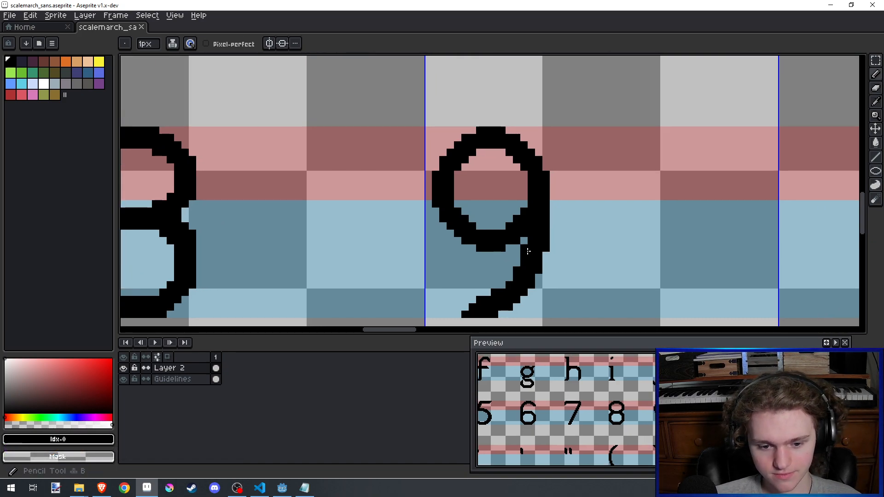
scroll(476, 289, up, 1)
scroll(477, 289, down, 2)
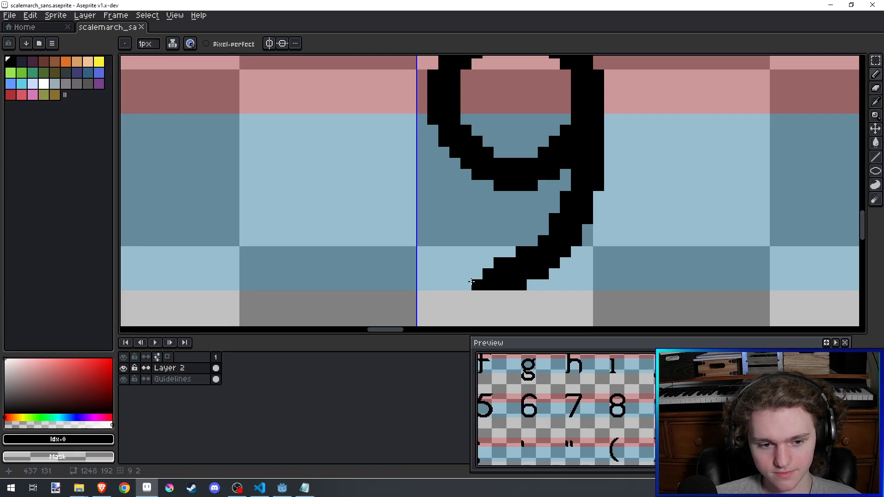
click(471, 283)
scroll(490, 265, down, 3)
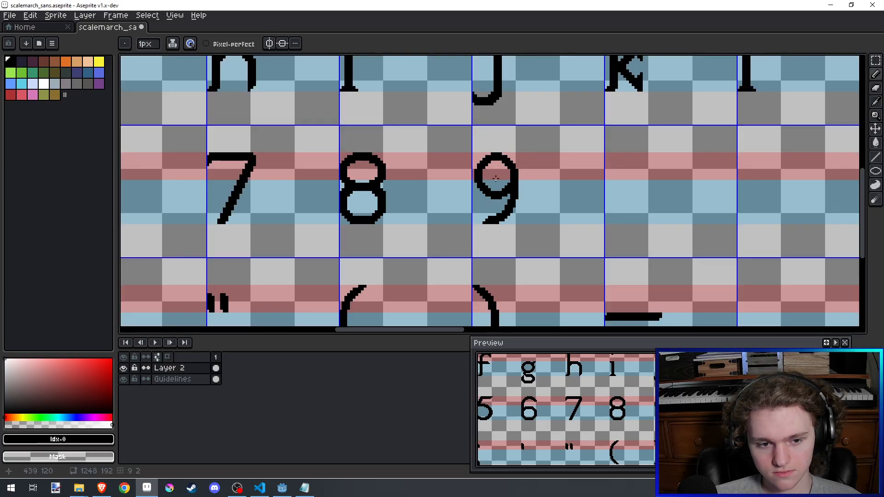
key(ctrl+s)
scroll(500, 164, up, 2)
scroll(501, 164, down, 2)
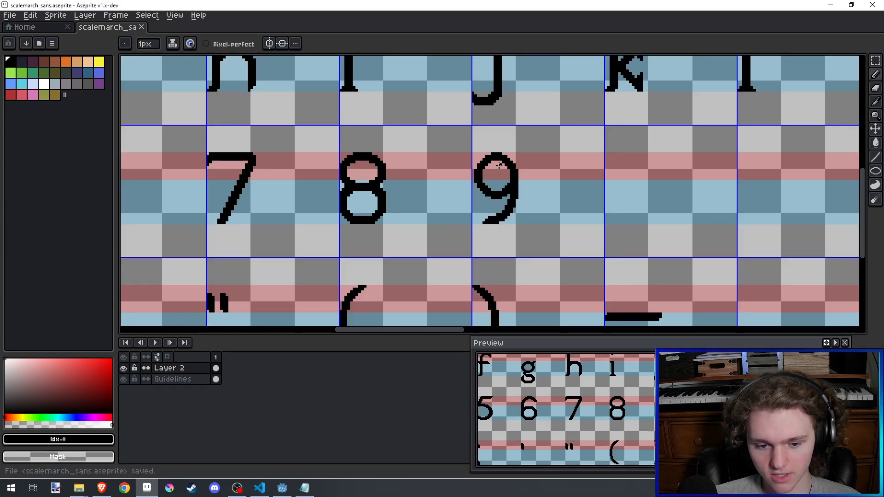
Step: Refine the edges of the 9's tail below the bowl with eraser and pencil pixels, and save the file
scroll(501, 165, up, 2)
scroll(500, 205, up, 3)
click(530, 270)
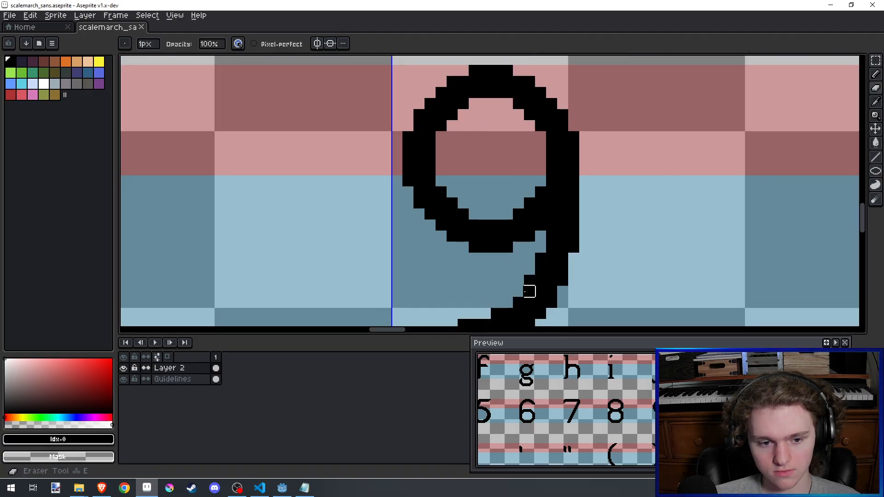
scroll(516, 183, down, 3)
scroll(516, 184, up, 2)
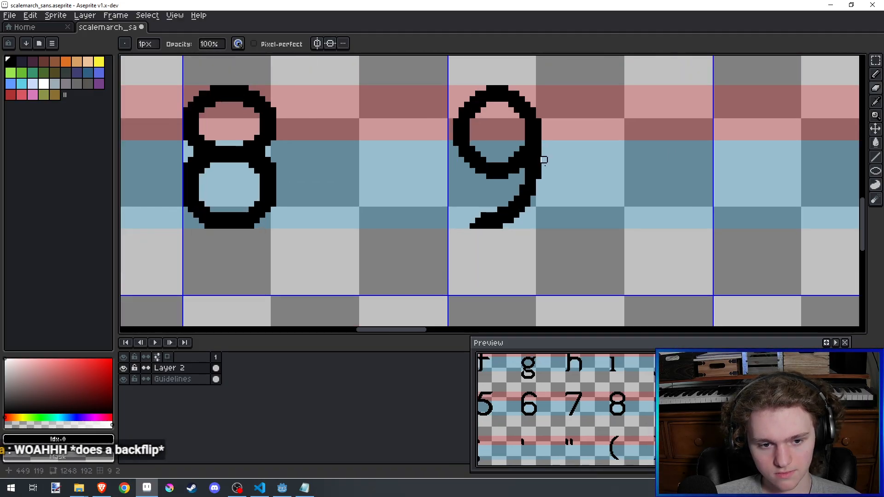
key(e)
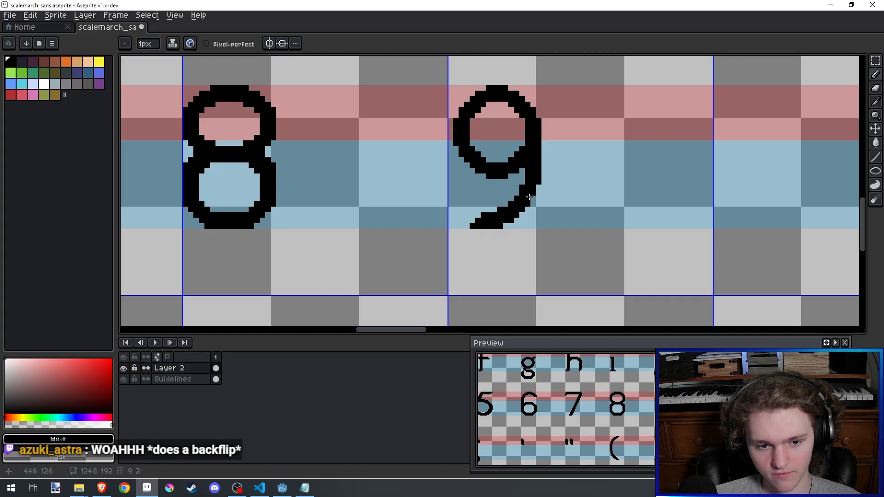
key(b)
scroll(522, 134, down, 3)
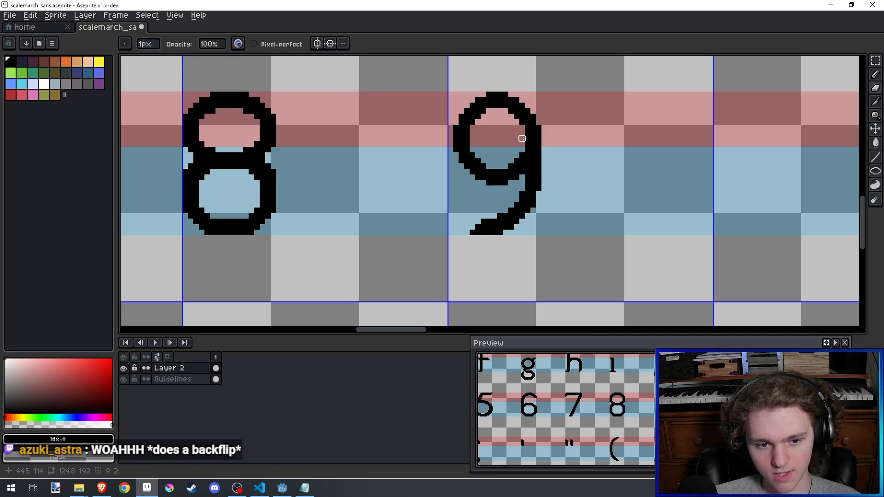
key(ctrl+s)
scroll(519, 194, down, 1)
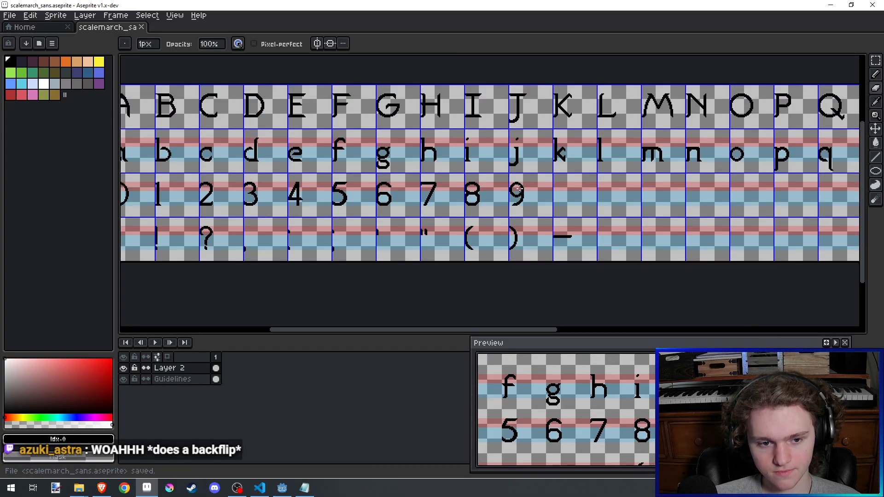
scroll(517, 187, down, 1)
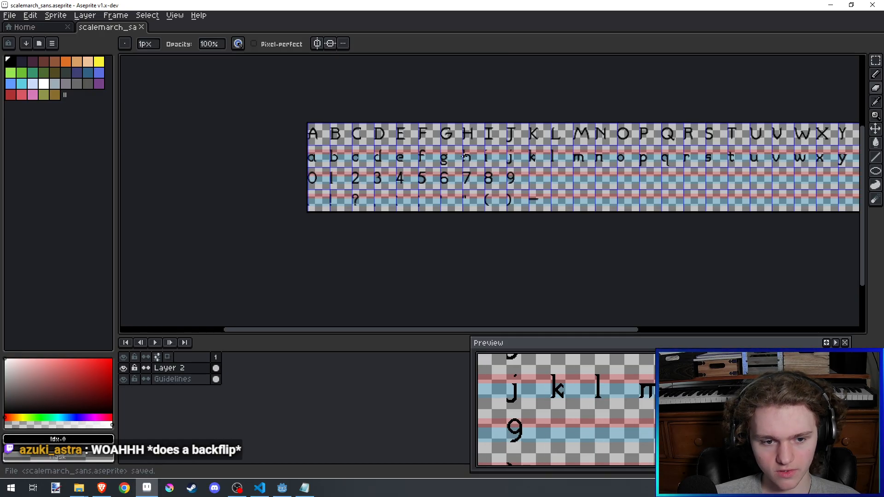
scroll(463, 156, up, 4)
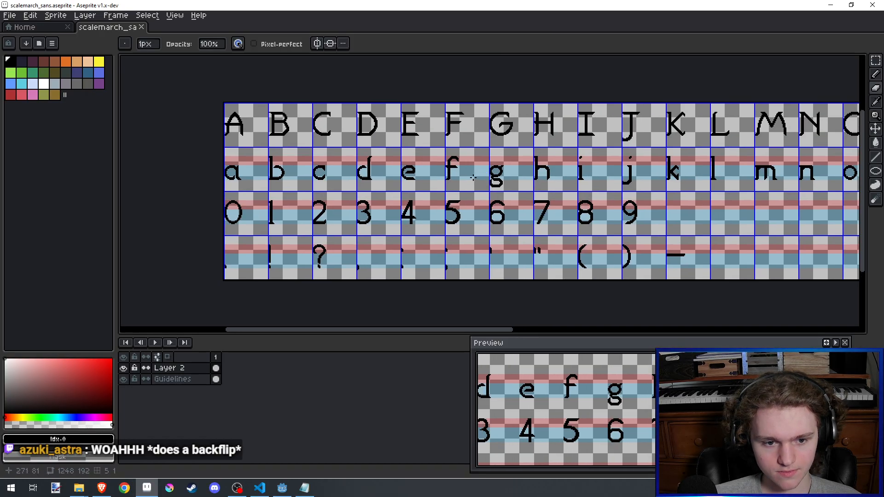
key(ctrl+s)
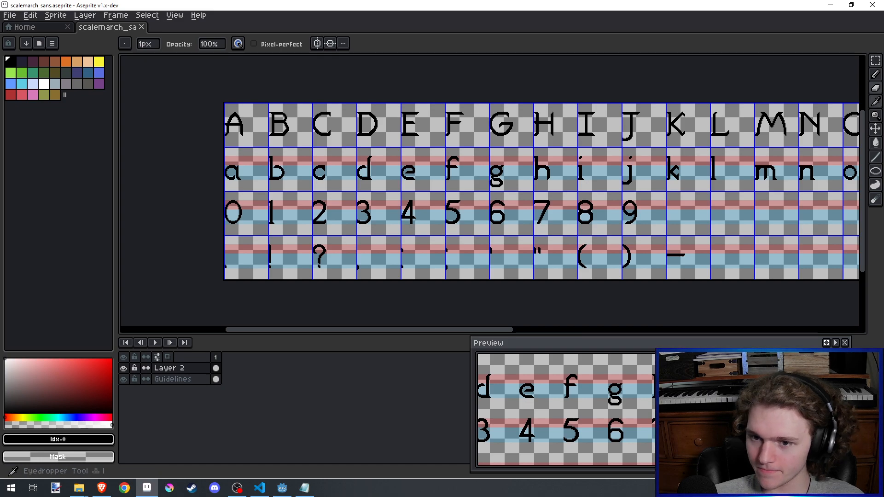
Step: Select the punctuation glyphs as a 528 by 48 pixel block and move it up into the digit row beside the 9
click(876, 61)
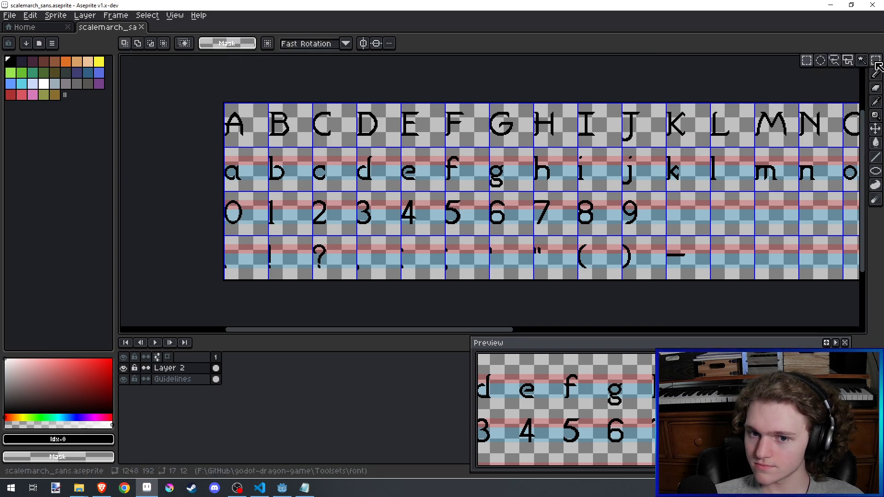
drag(369, 261, 310, 238)
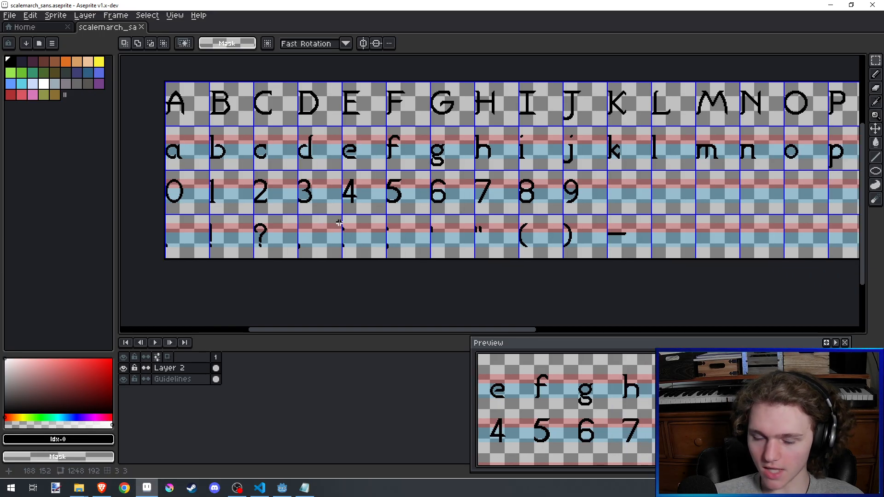
scroll(544, 252, up, 4)
scroll(606, 255, down, 5)
scroll(607, 251, up, 3)
key(ctrl+s)
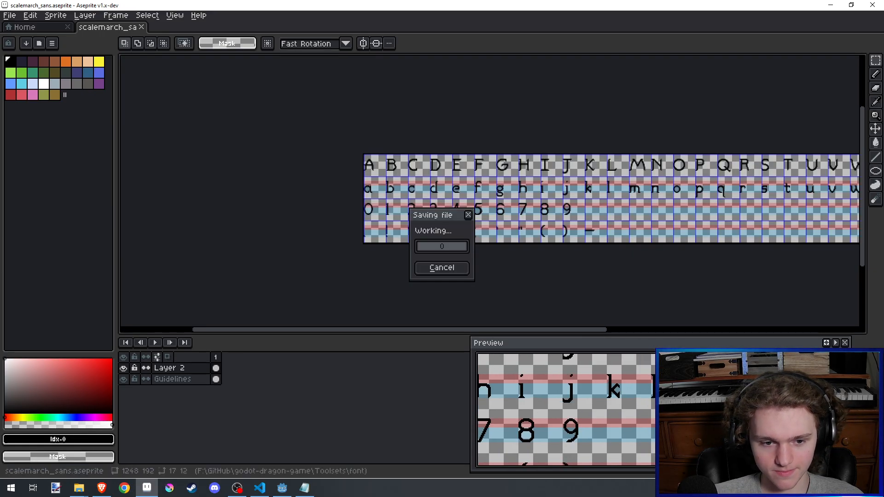
scroll(608, 247, up, 3)
scroll(681, 251, down, 6)
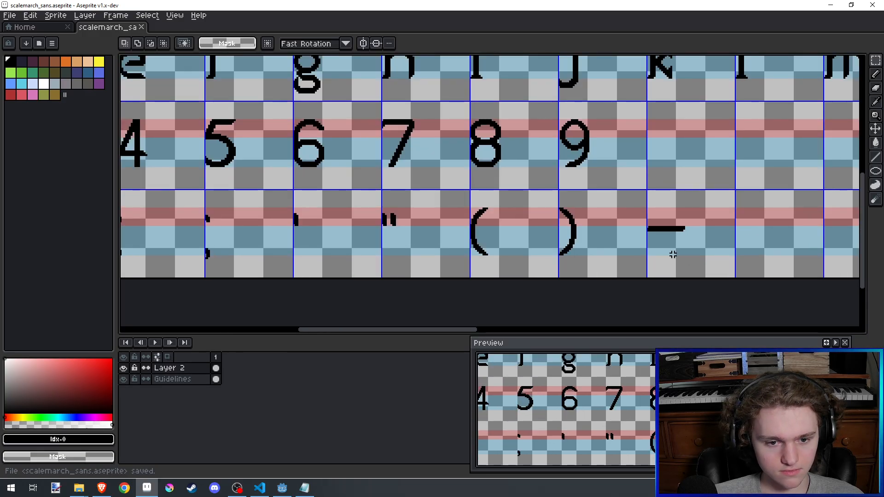
scroll(675, 247, up, 5)
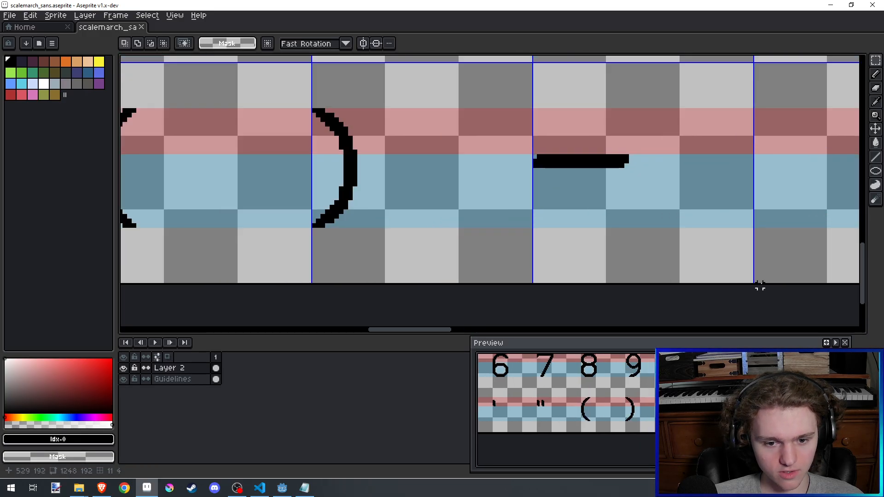
drag(751, 281, 602, 144)
scroll(604, 255, down, 6)
scroll(599, 253, down, 2)
scroll(461, 235, up, 2)
scroll(451, 222, up, 2)
scroll(451, 276, up, 2)
scroll(455, 187, down, 6)
scroll(456, 210, up, 3)
scroll(449, 184, up, 4)
scroll(442, 135, down, 5)
scroll(441, 160, up, 2)
scroll(531, 127, up, 5)
scroll(587, 183, up, 3)
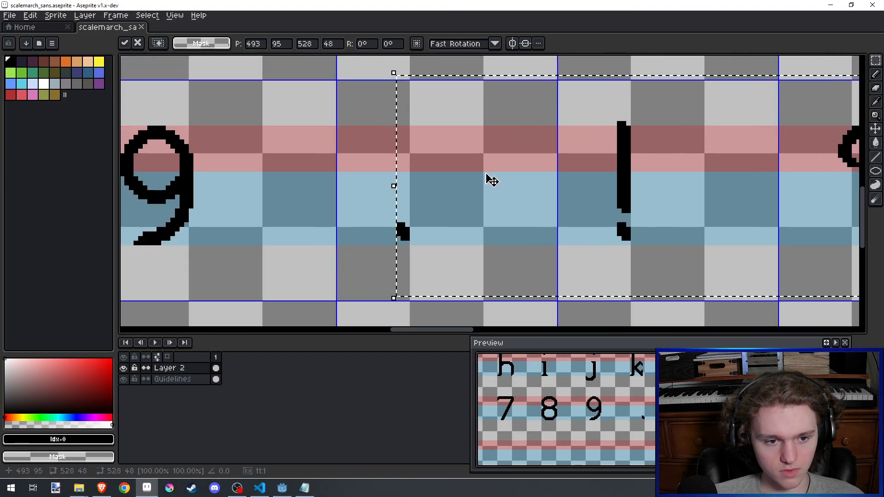
Step: Align the moved punctuation block with the grid cells directly after the 9, commit the move, and save the file
drag(488, 180, 451, 183)
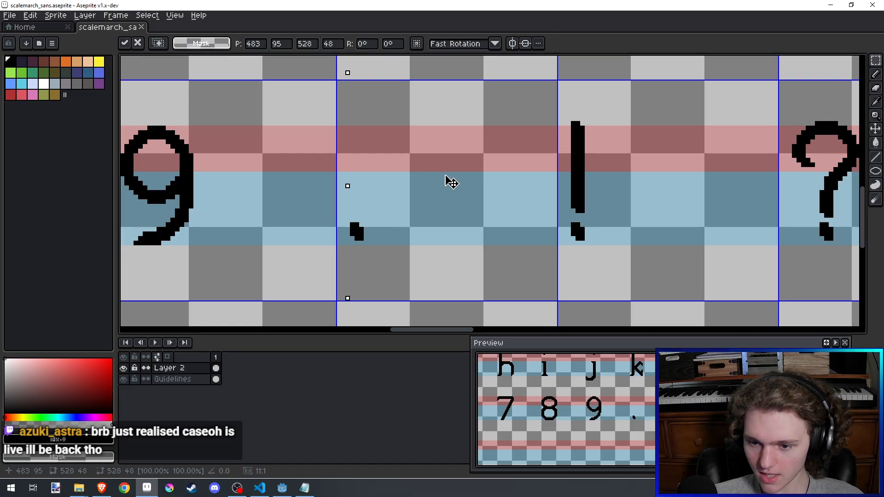
drag(451, 183, 432, 177)
key(Return)
key(ctrl+z)
key(Return)
scroll(429, 178, down, 7)
scroll(432, 179, up, 1)
key(ctrl+s)
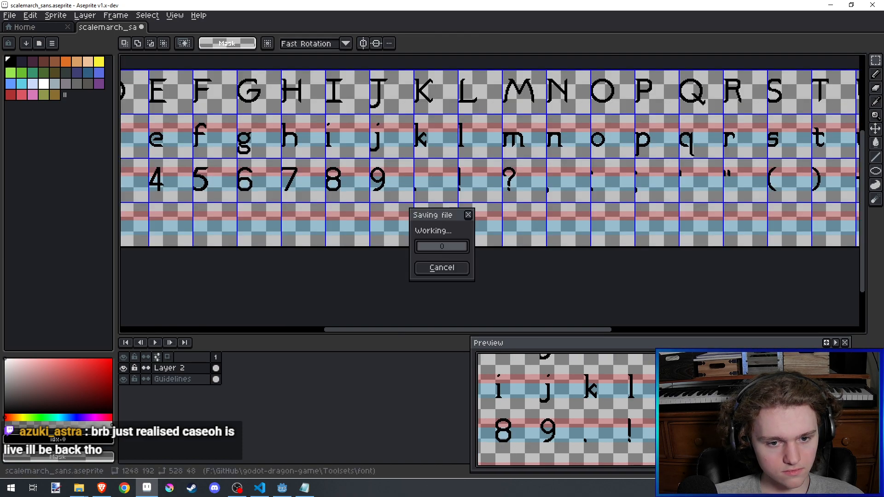
Step: Examine the combined digit and punctuation row across the sheet, including a closer look at the 4 and 5
scroll(432, 179, down, 2)
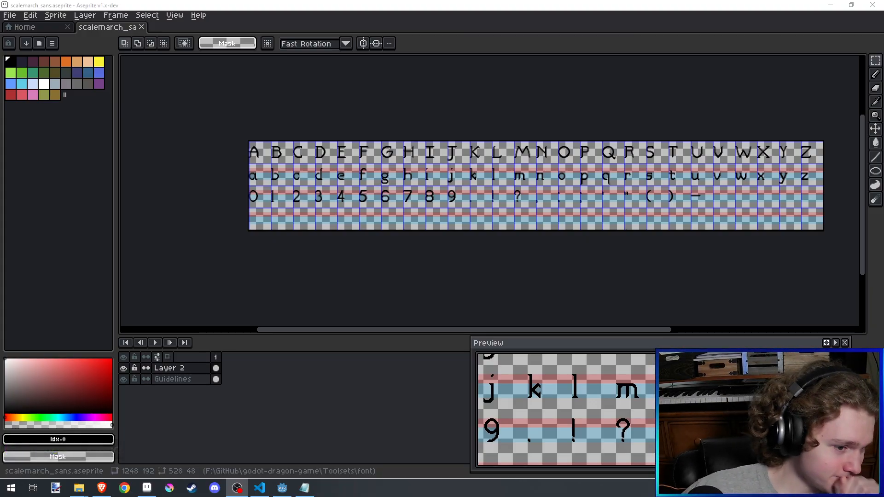
scroll(485, 229, up, 1)
drag(485, 229, 523, 238)
key(ctrl+s)
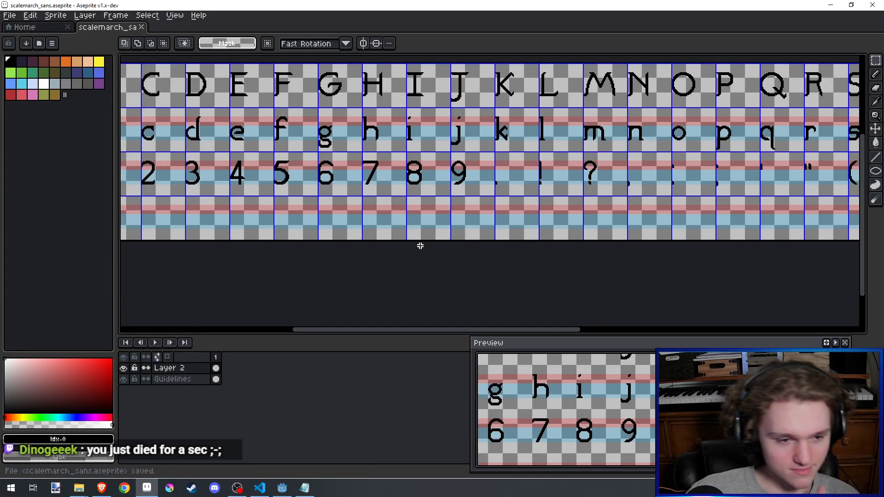
drag(399, 234, 510, 256)
scroll(354, 183, up, 3)
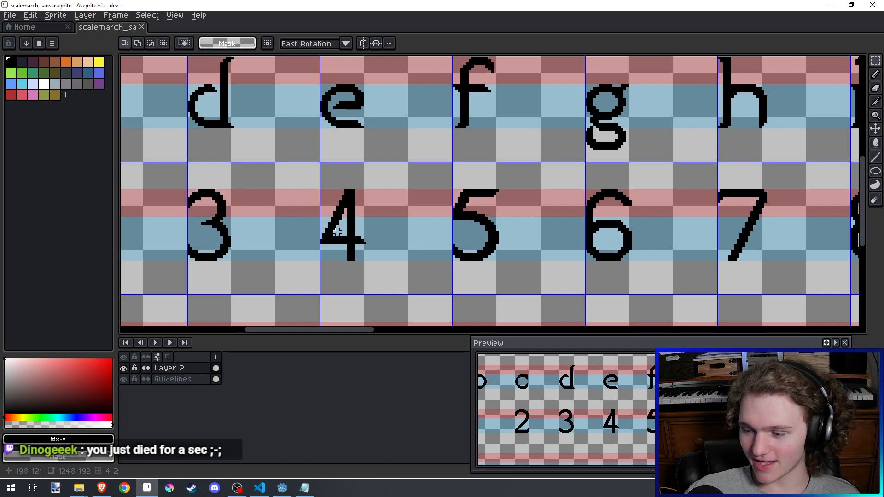
scroll(478, 229, up, 3)
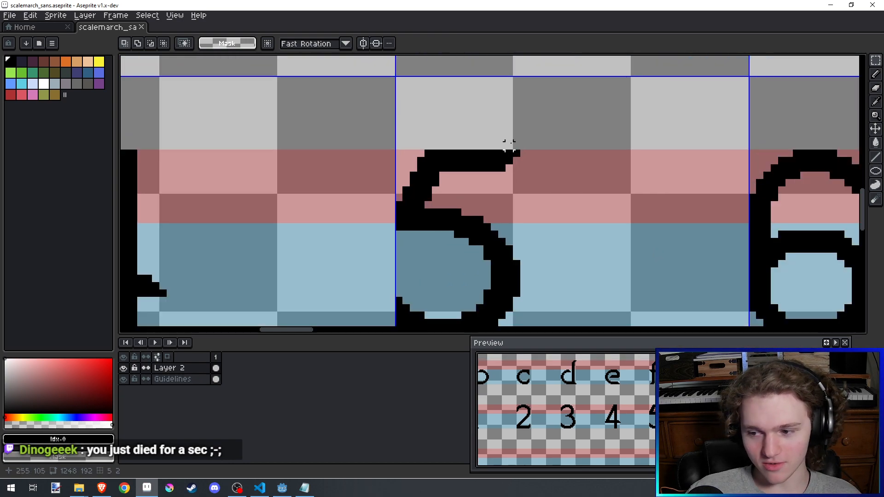
scroll(517, 147, down, 5)
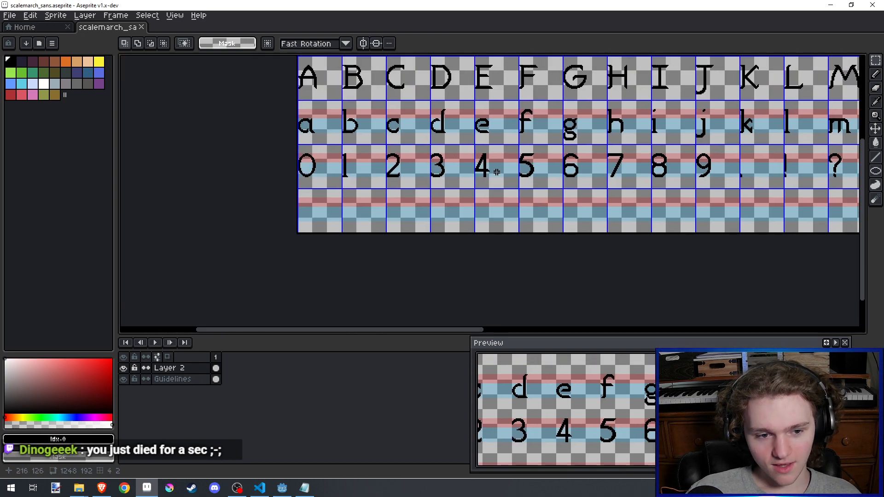
Step: Hide the Guidelines layer so that only the glyphs show, and save the file
key(alt+f)
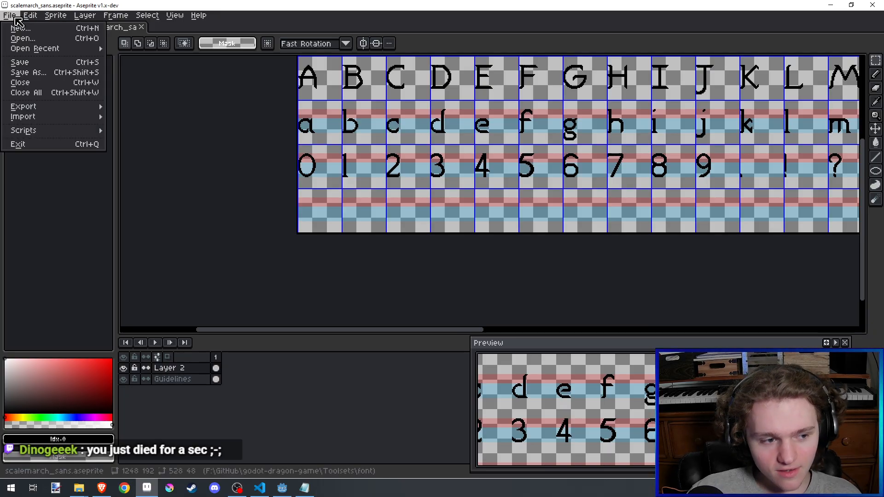
key(Escape)
scroll(298, 231, down, 2)
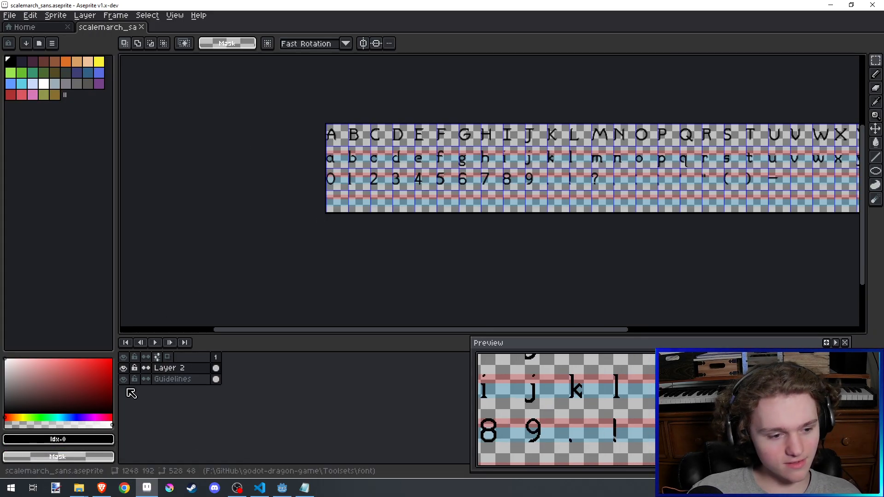
click(124, 379)
scroll(477, 138, up, 3)
scroll(469, 198, down, 3)
key(ctrl+s)
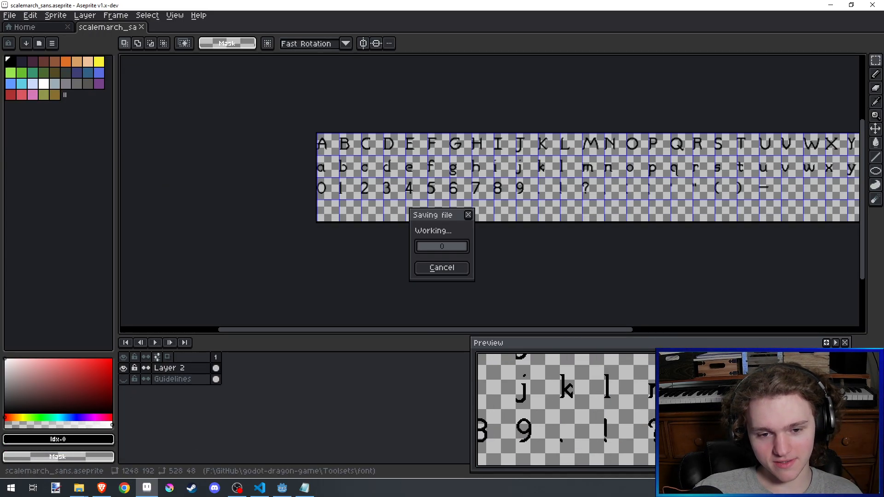
Step: Export the visible layers at 100% as scalemarch_sans.png, overwriting the existing file in the font folder
click(9, 15)
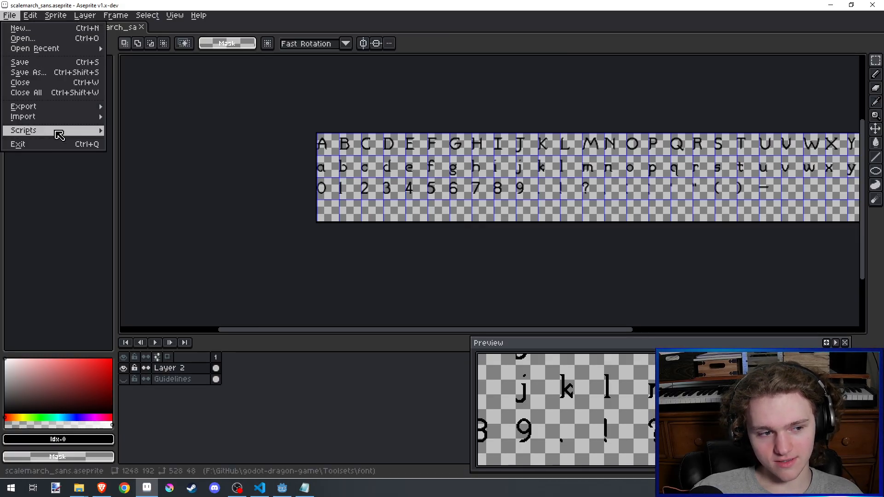
mouse_move(46, 108)
click(148, 108)
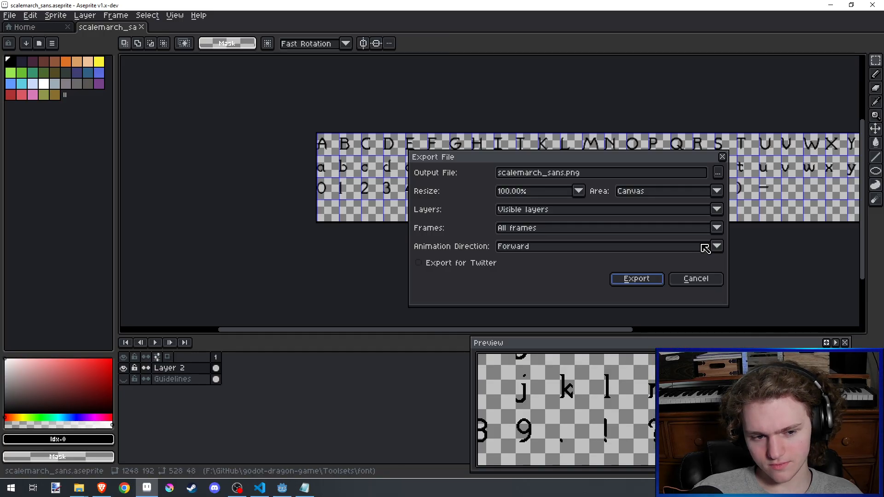
click(639, 280)
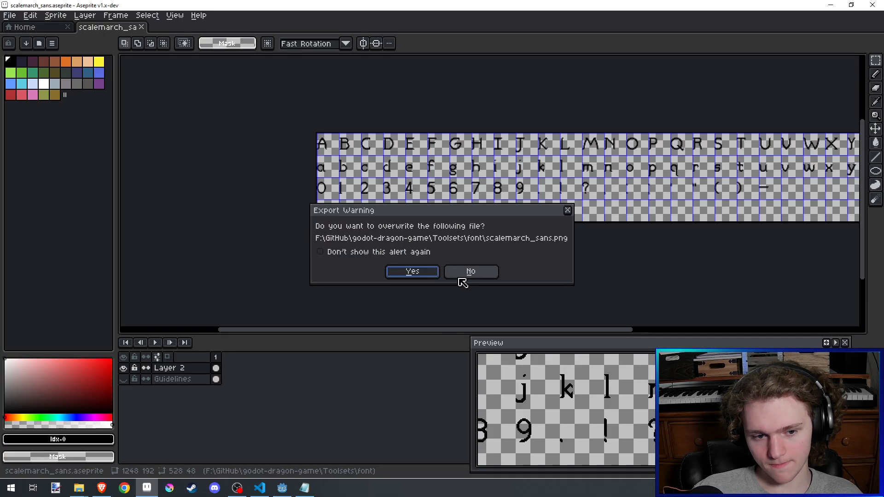
click(433, 276)
Step: Bring up the font folder in File Explorer to view the exported files, and switch to the browser
key(alt+Tab)
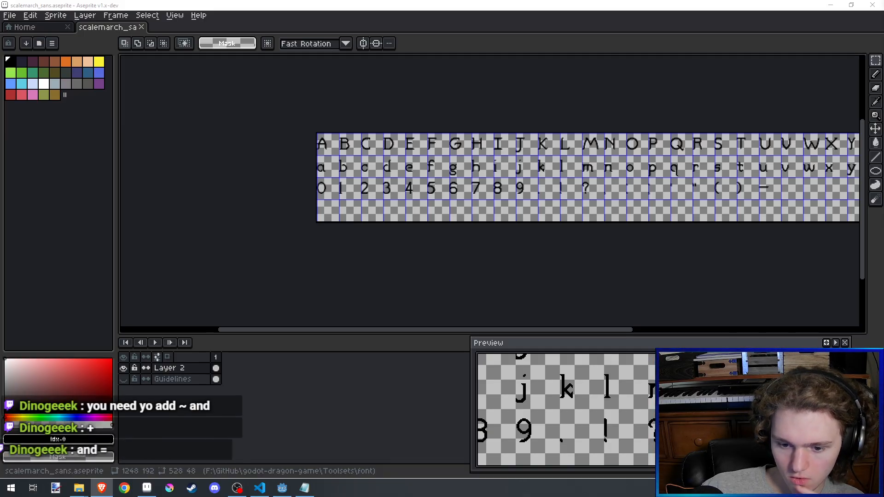
key(alt+Tab)
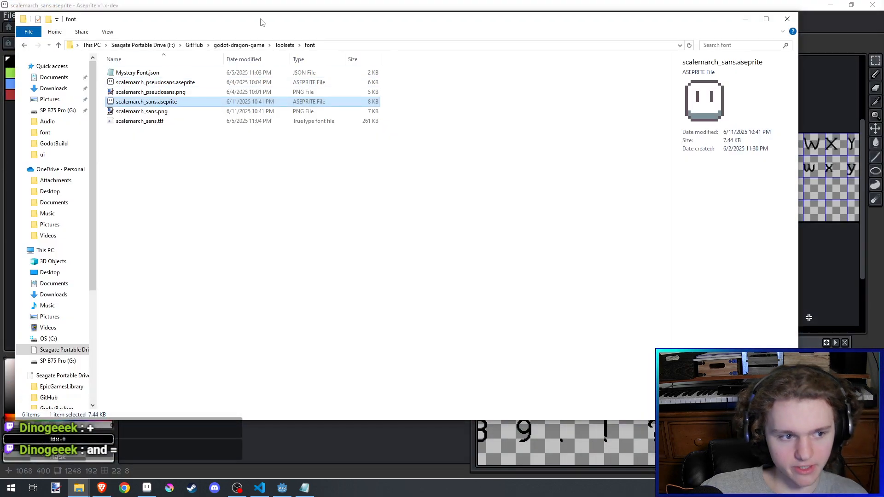
click(426, 44)
key(alt+Tab)
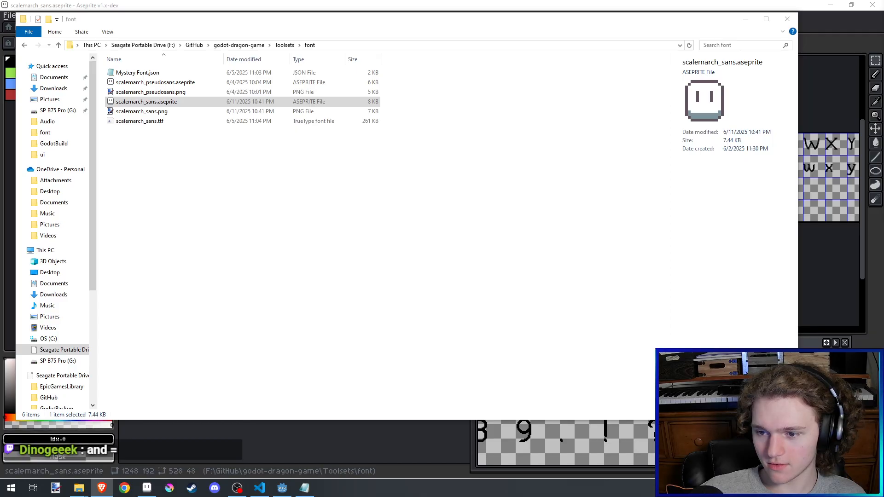
Step: Switch to YAL's Pixel Font Converter in the browser and bring the New Game preview text into a clear position
key(alt+Tab)
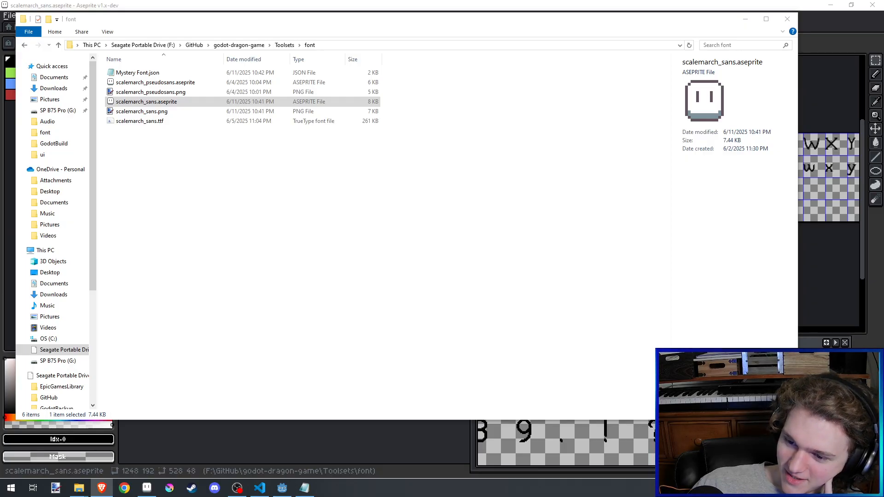
click(102, 488)
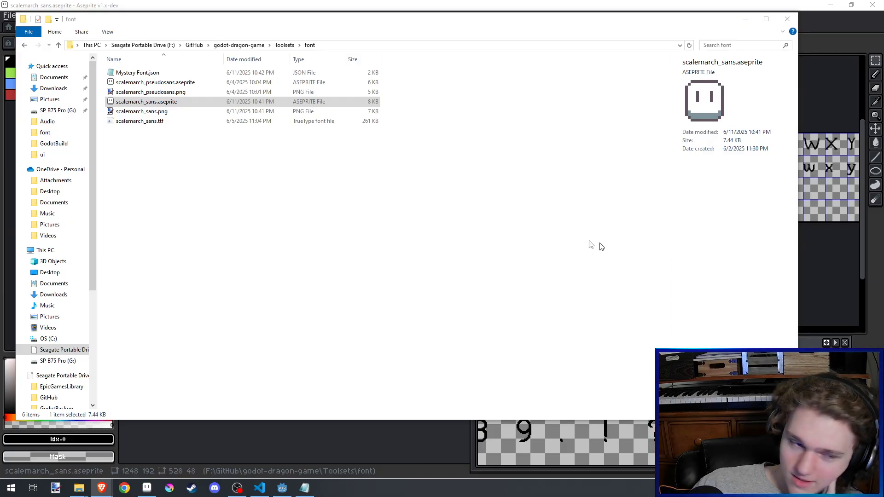
click(666, 235)
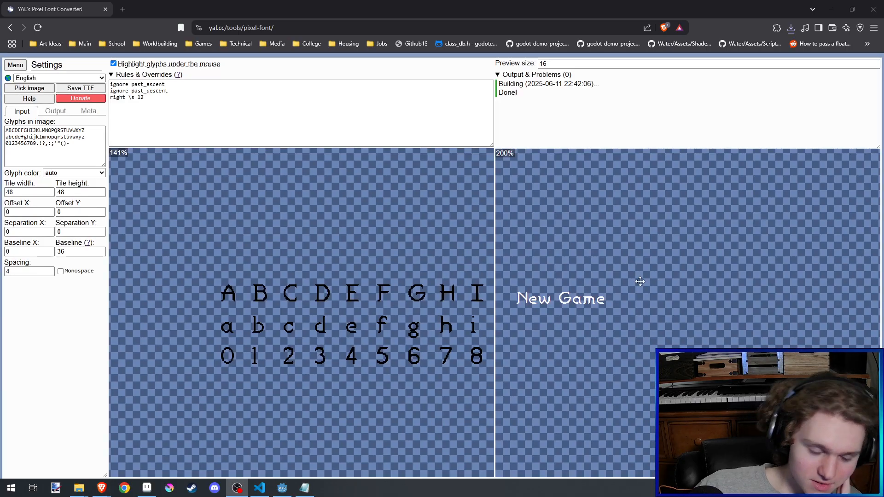
drag(640, 281, 617, 259)
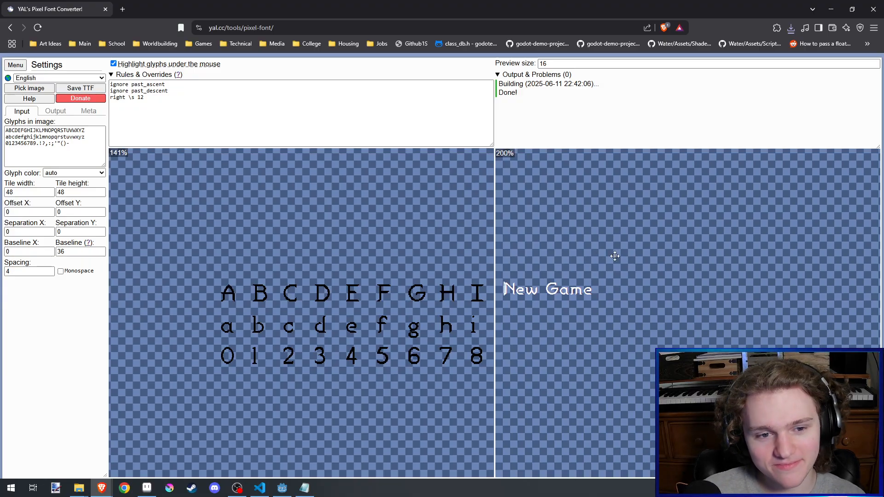
drag(611, 253, 582, 251)
drag(579, 290, 633, 305)
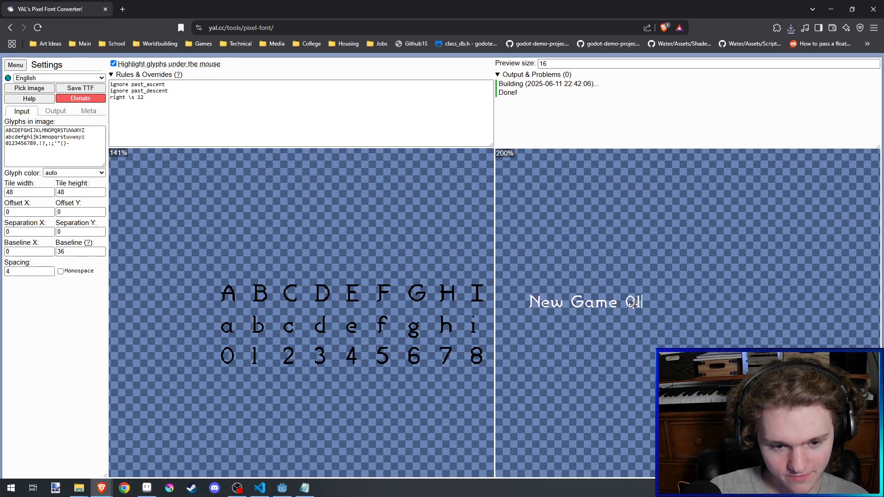
Step: Test the digits 012345679 after New Game in the font preview text, and clear them
text(69)
key(BackSpace)
text(79)
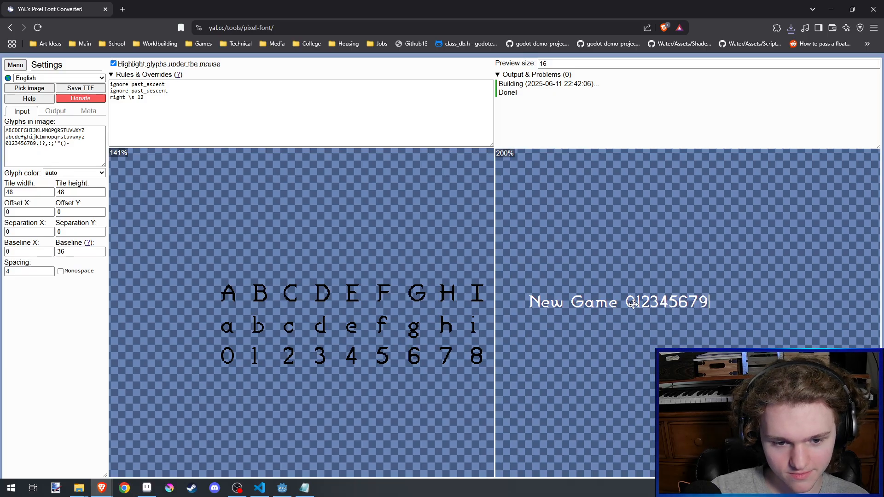
key(BackSpace)
key(BackSpace)
key(BackSpace)
key(BackSpace)
key(BackSpace)
key(BackSpace)
key(BackSpace)
key(BackSpace)
key(BackSpace)
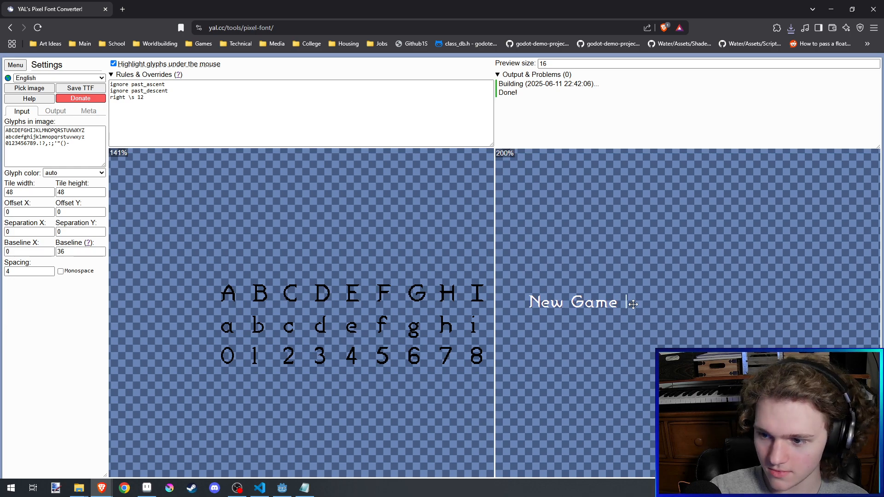
text(303)
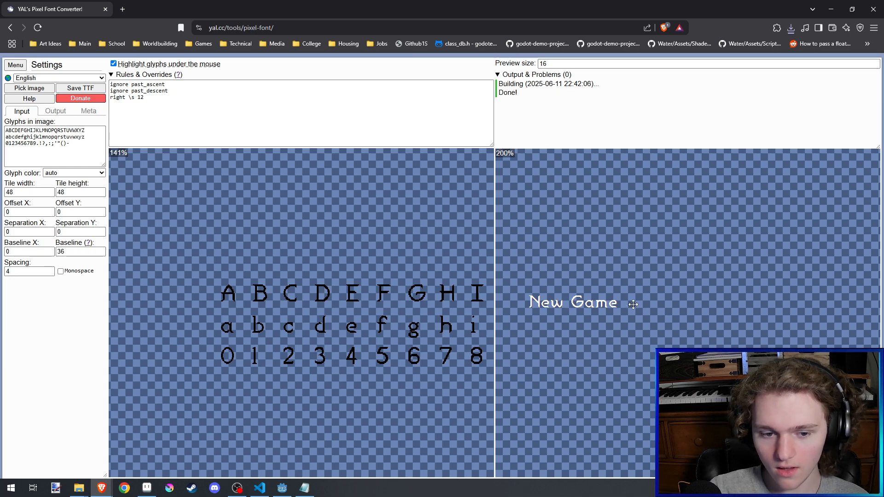
text(123)
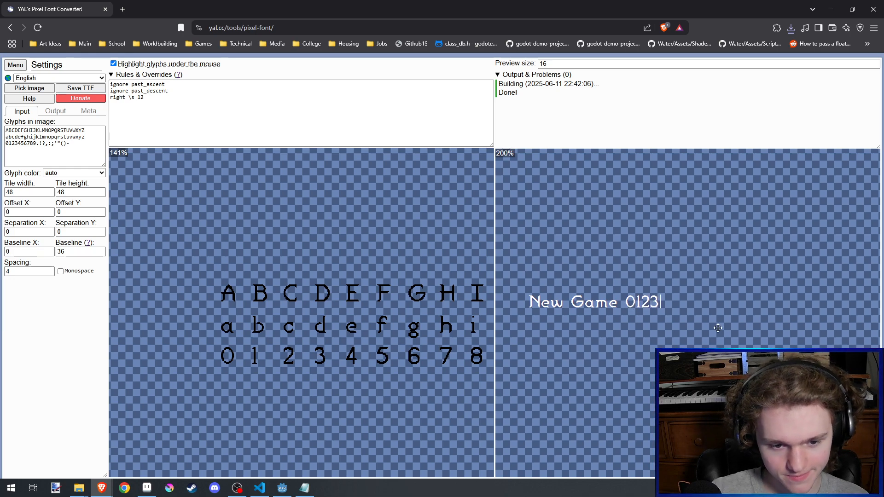
text(456789)
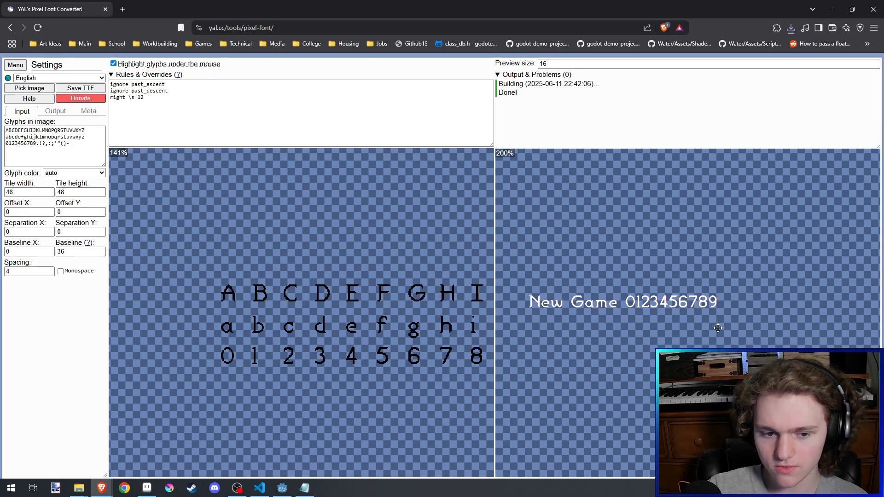
key(ctrl+BackSpace)
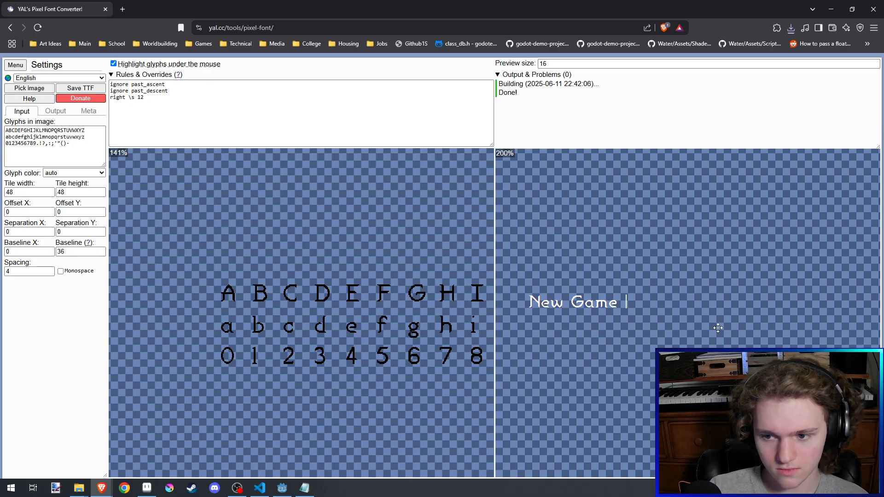
Step: Test the preview with "32 Dragons and 48 Dragons and 124 Dragons you know really wow" after New Game, and remove that text
text(32 Dra)
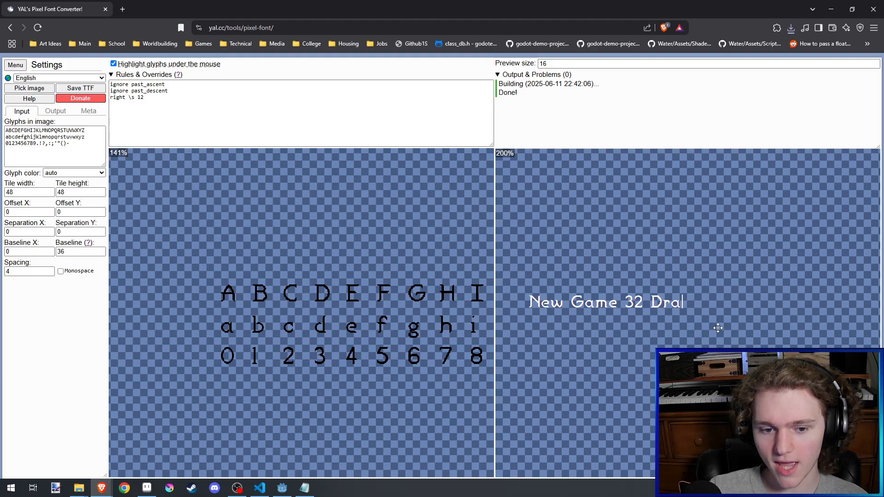
text(gons and )
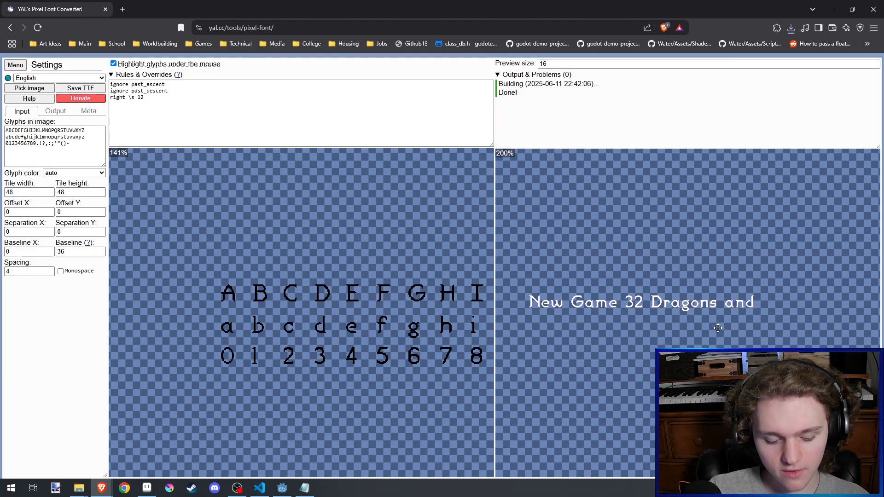
text(48 Dragons an)
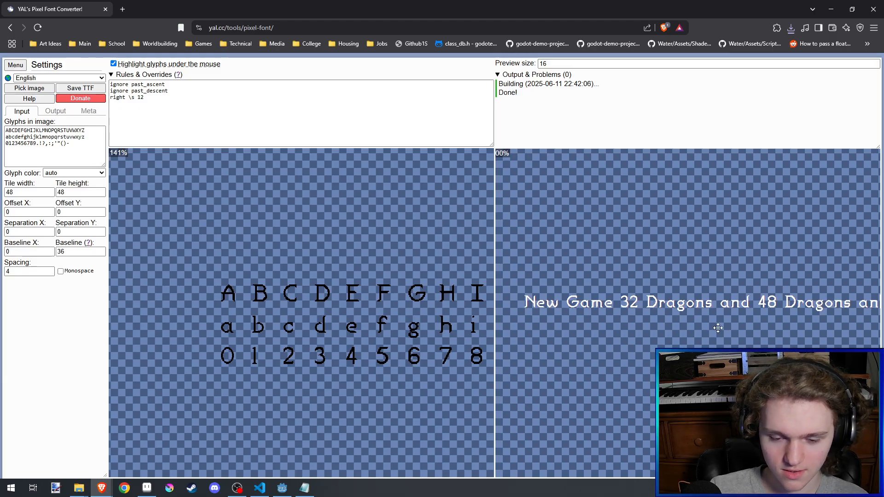
text(d 124)
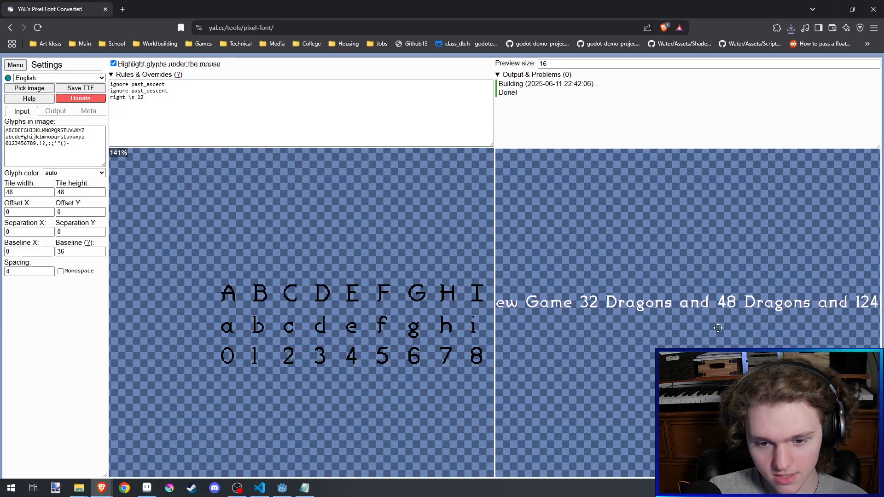
text( Dragons you know)
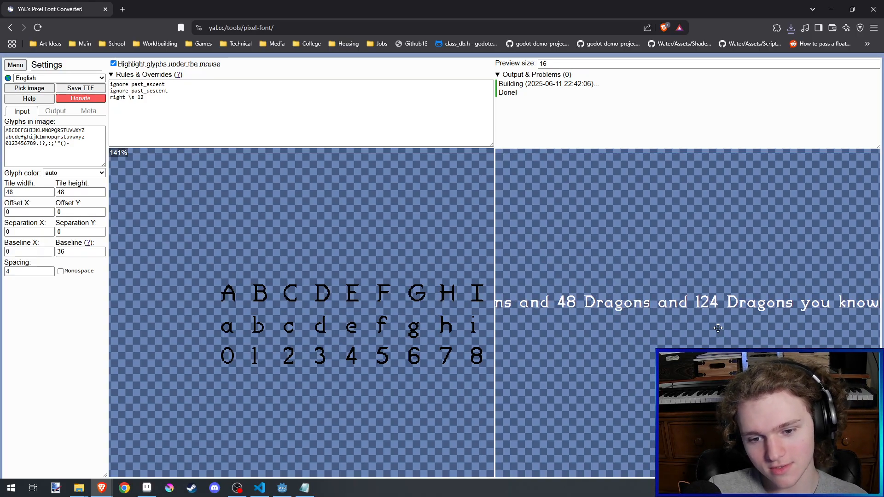
text( really)
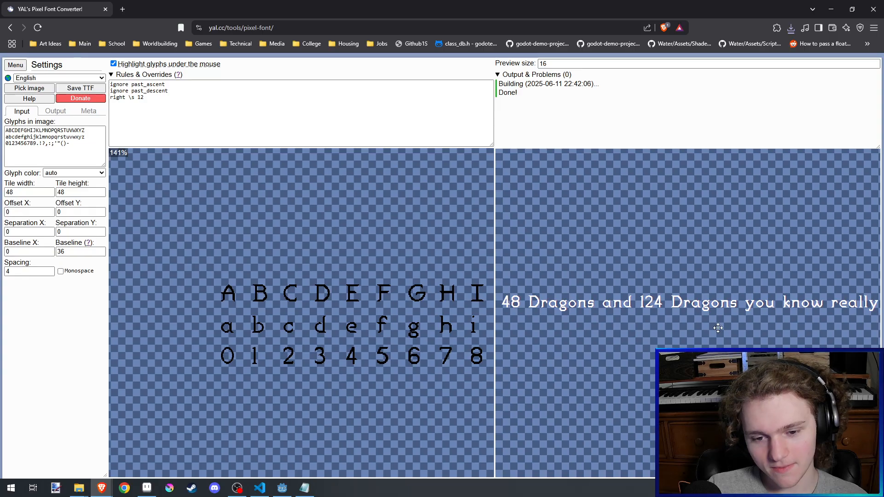
text( wow)
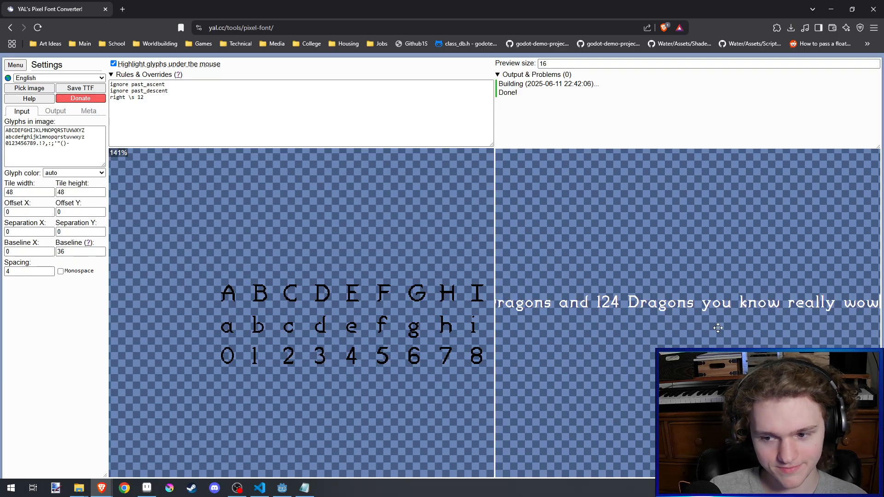
key(ctrl+BackSpace)
key(ctrl+BackSpace)
key(ctrl+BackSpace)
key(ctrl+BackSpace)
key(ctrl+BackSpace)
key(ctrl+BackSpace)
key(ctrl+BackSpace)
key(ctrl+BackSpace)
key(ctrl+BackSpace)
key(ctrl+BackSpace)
key(ctrl+BackSpace)
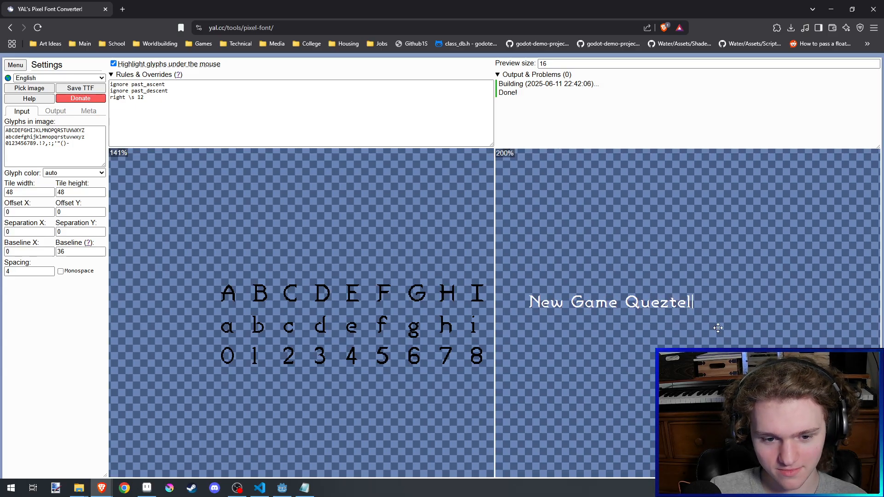
Step: Make the font preview read "New Game Queztalcoatlus" and inspect its lettering up close
text(tlus)
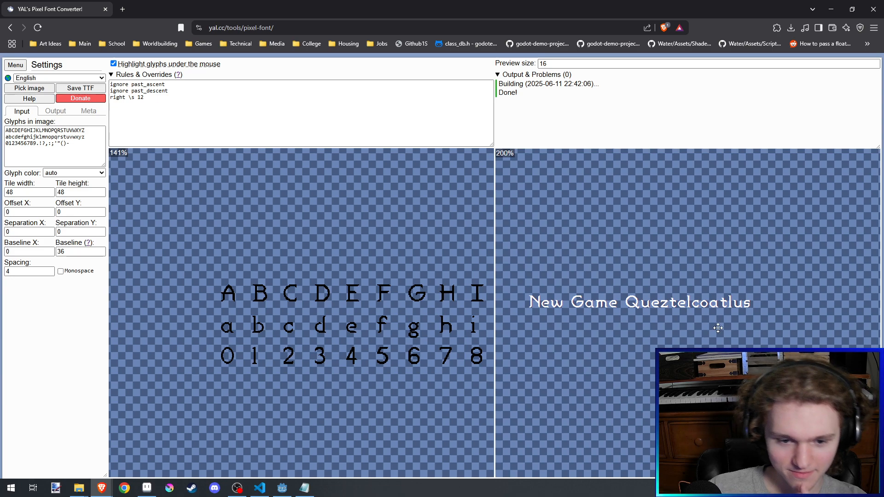
click(122, 9)
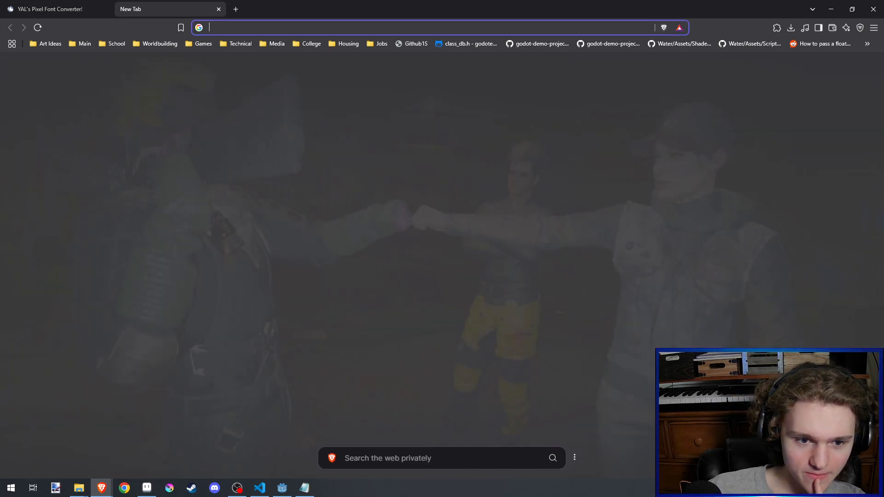
key(ctrl+w)
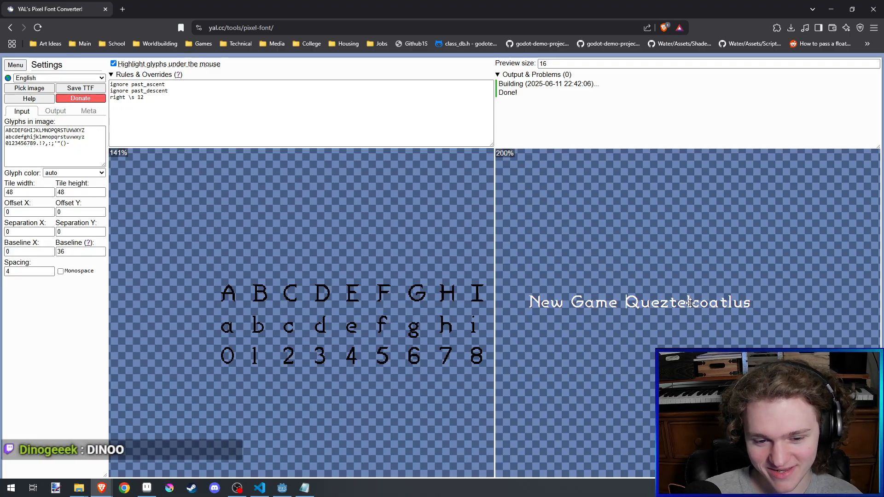
key(Left)
key(Left)
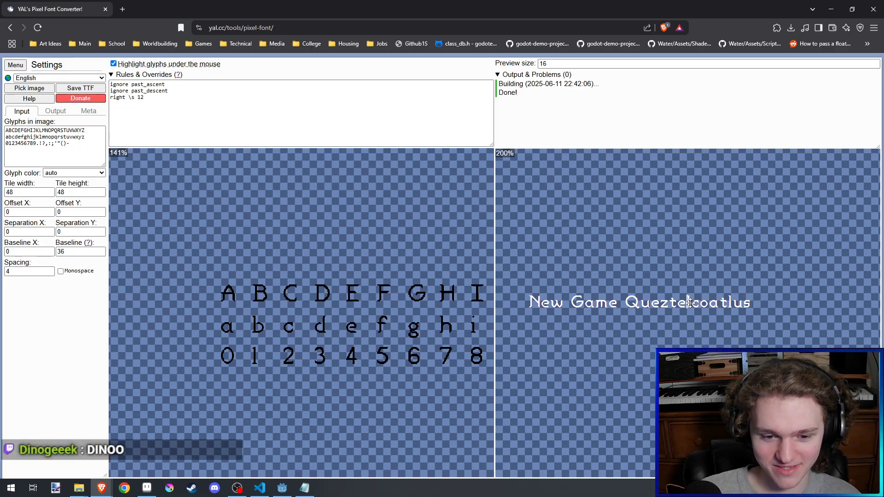
click(689, 303)
key(BackSpace)
text(a)
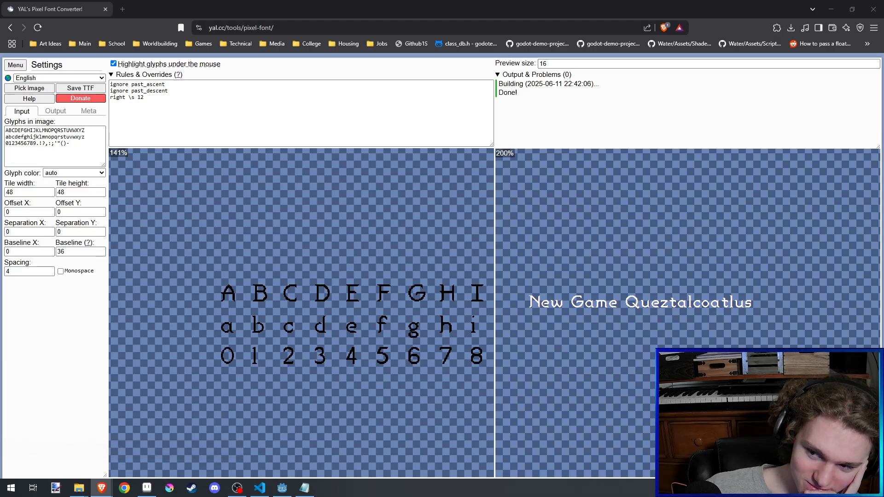
key(alt+Tab)
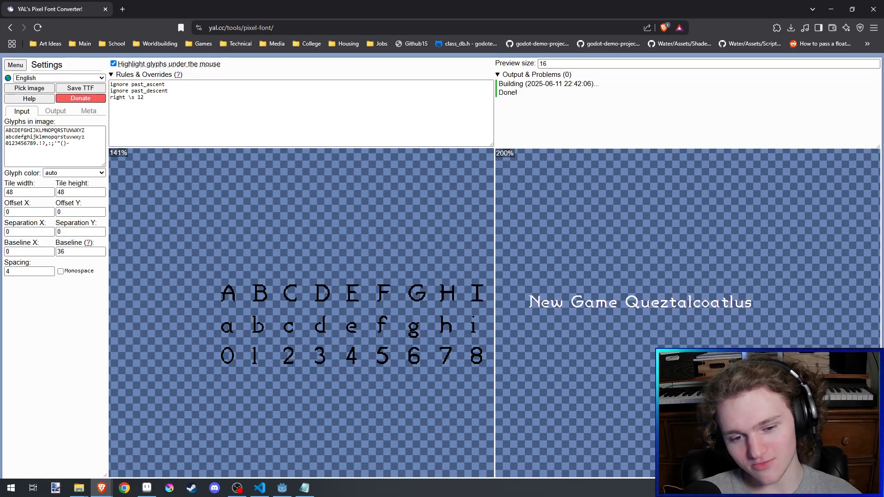
scroll(731, 285, down, 1)
drag(732, 286, 716, 282)
scroll(704, 290, up, 1)
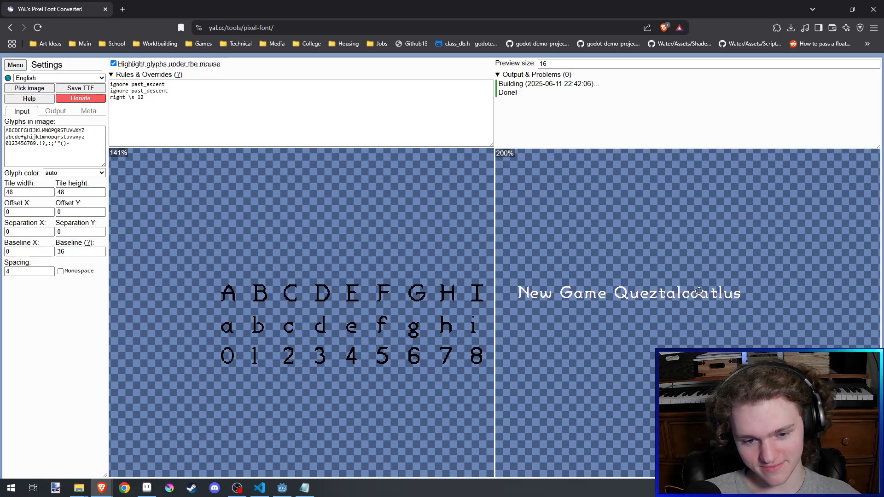
scroll(699, 291, up, 1)
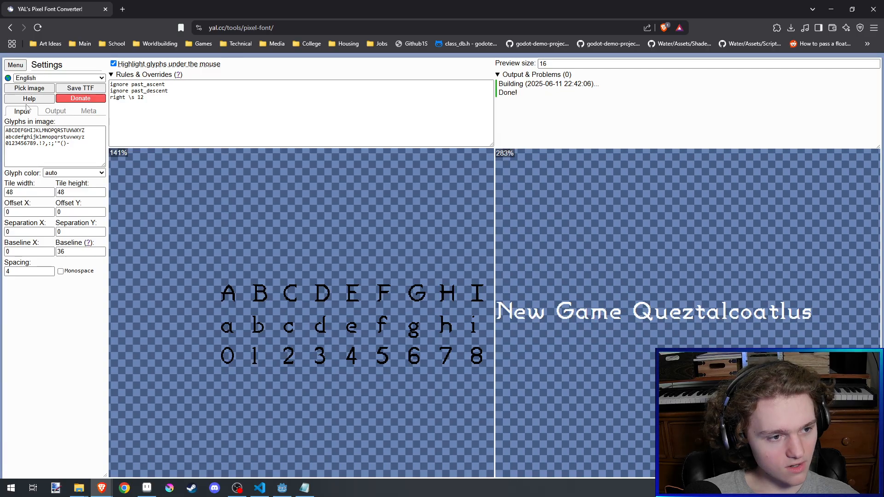
Step: Save the converted font as scalemarch_sans.ttf in the Toolsets font folder, overwriting the existing file
click(80, 88)
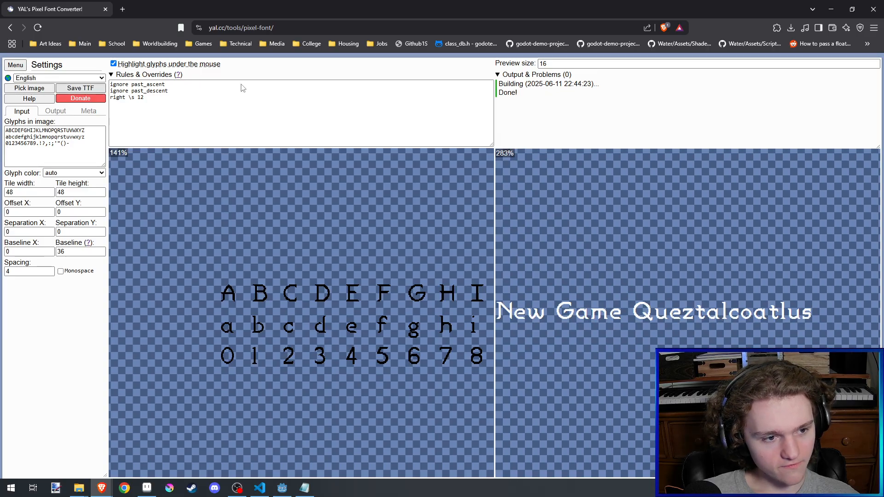
click(139, 76)
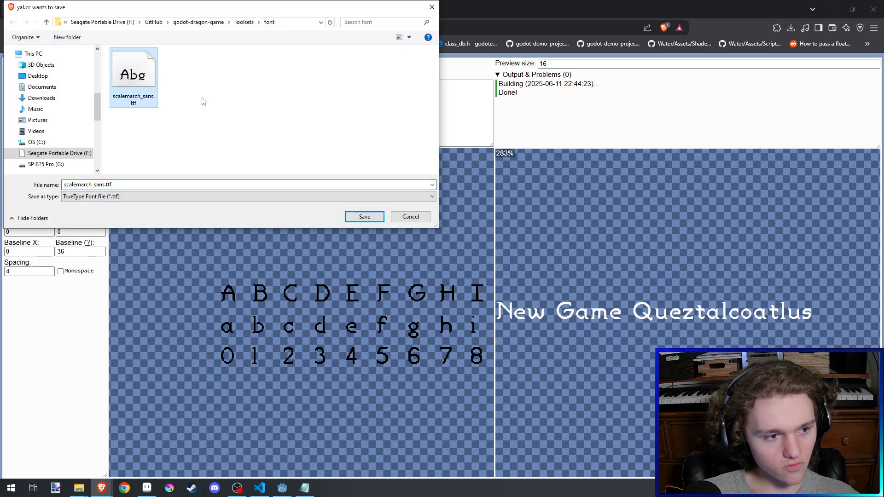
click(377, 216)
click(460, 243)
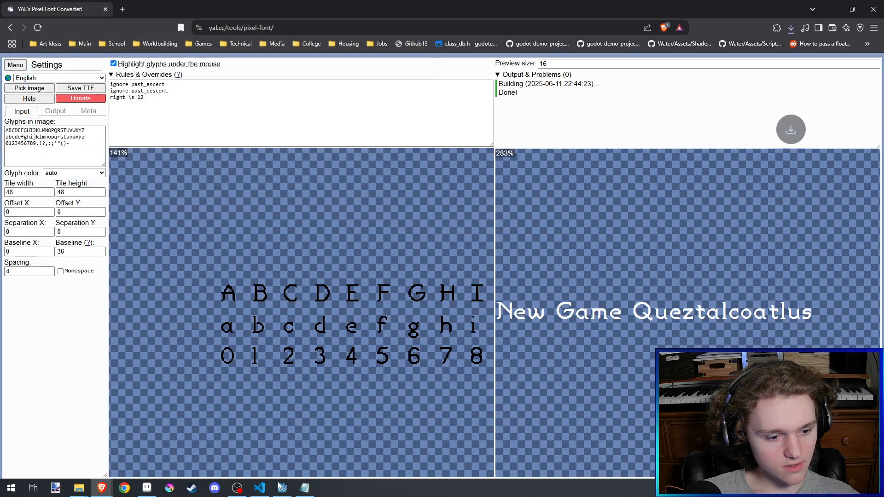
Step: Switch to Godot, filter the project files for "sans", and import scalemarch_sans.ttf from the font folder into res://tools/game_config/
click(282, 487)
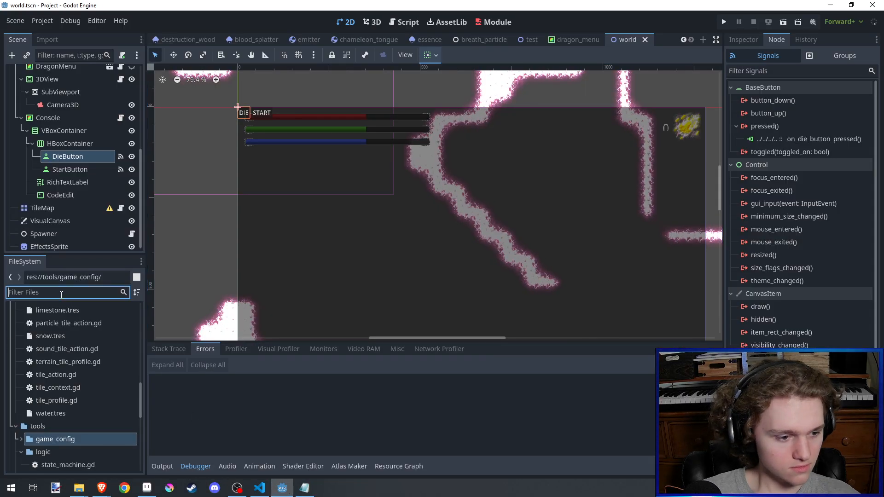
text(sans)
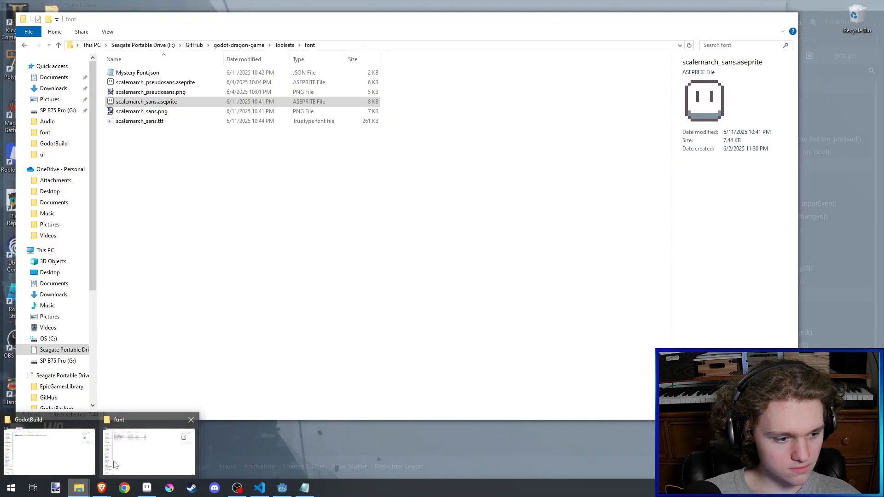
click(111, 469)
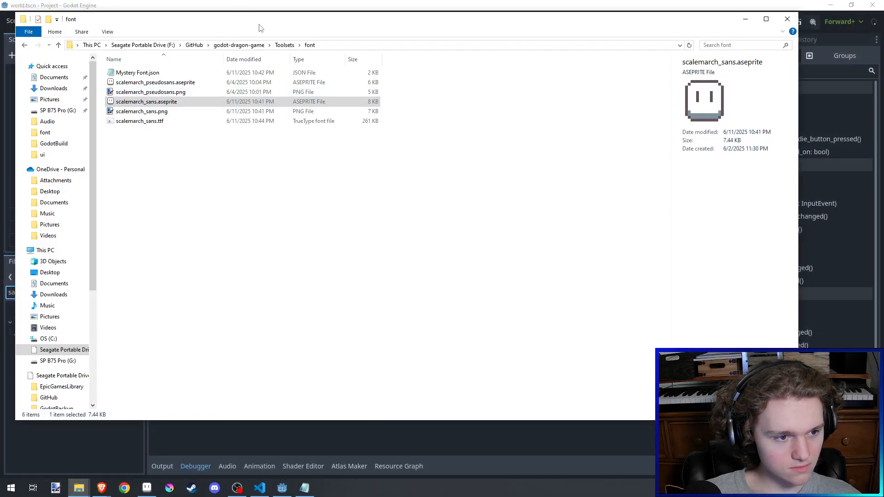
drag(261, 27, 376, 27)
click(272, 120)
drag(273, 120, 73, 359)
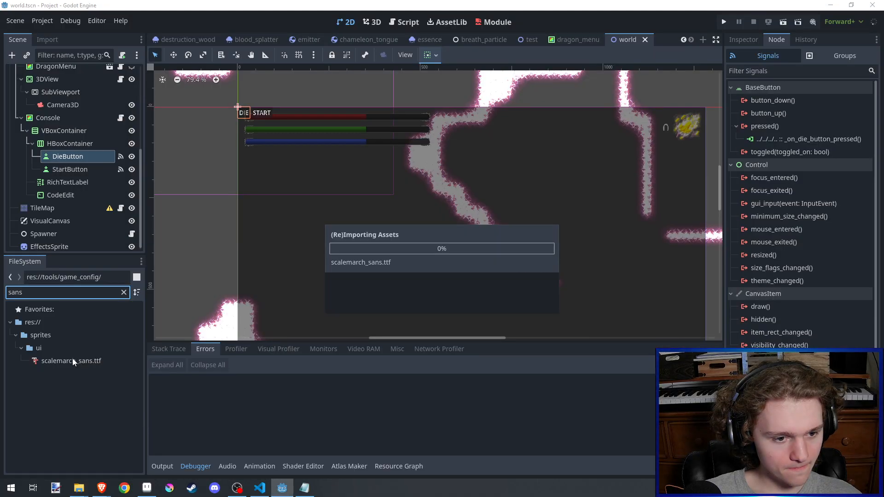
drag(449, 233, 425, 249)
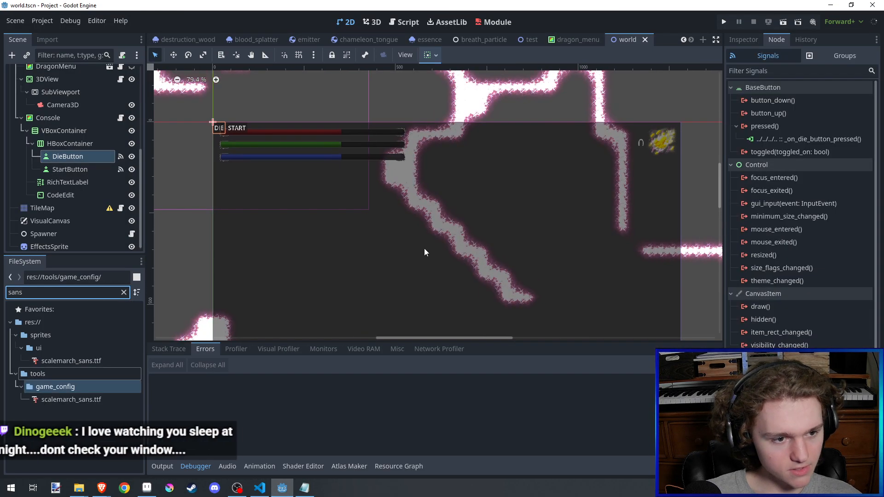
Step: Compare the glyph previews of the two scalemarch_sans.ttf files, in tools/game_config and sprites/ui, through their advanced import settings
scroll(247, 129, up, 5)
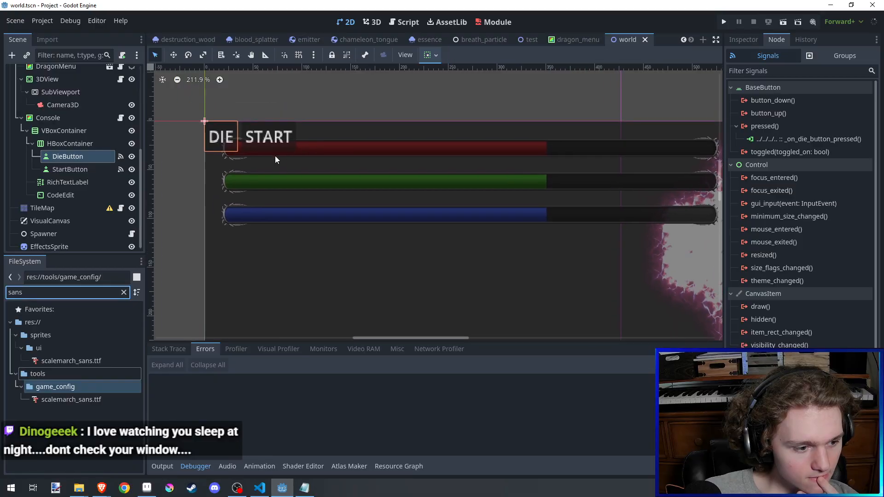
click(70, 403)
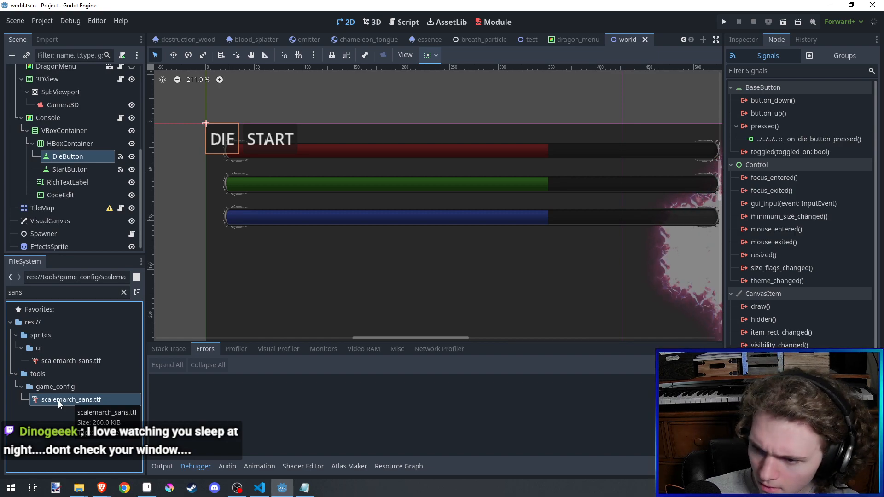
double_click(81, 364)
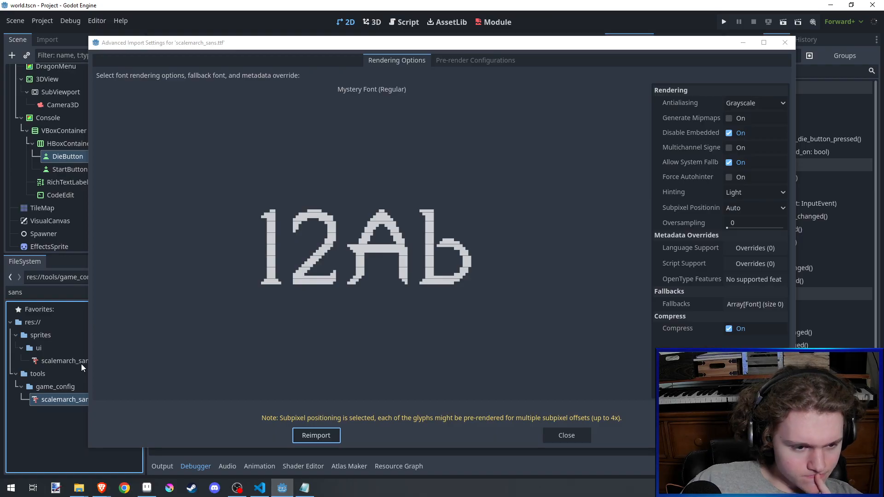
click(785, 42)
click(90, 366)
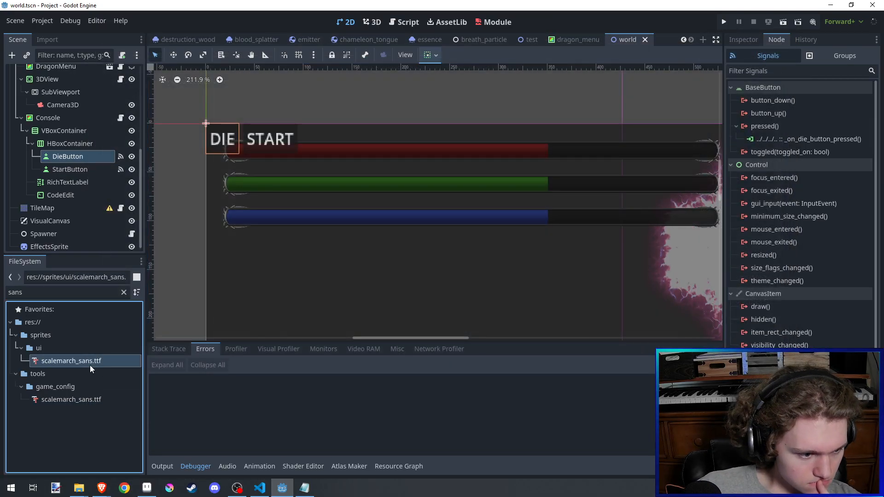
double_click(90, 365)
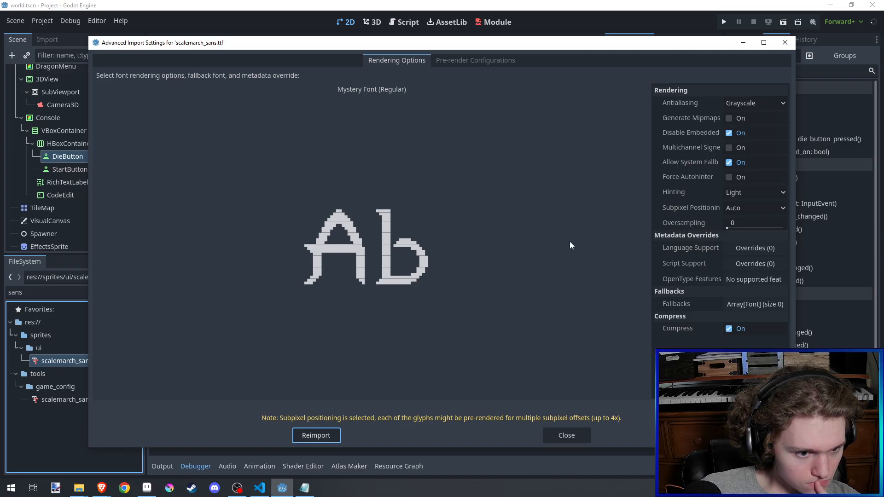
click(785, 43)
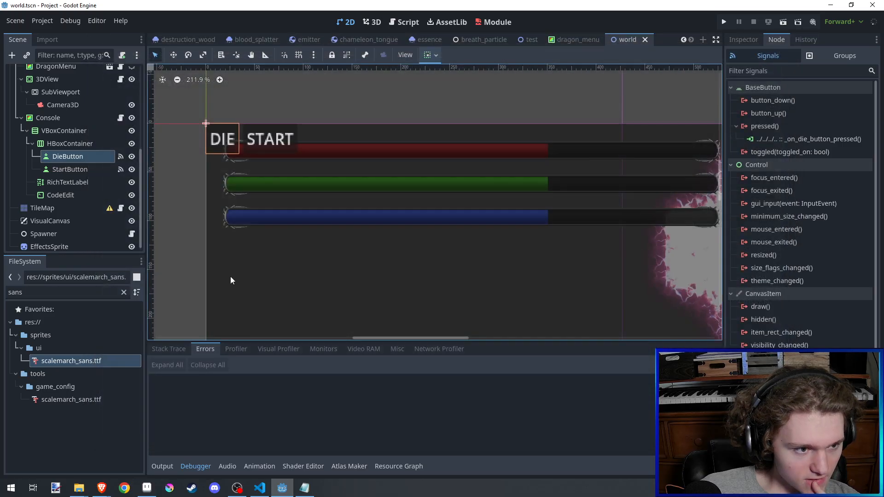
Step: Remove scalemarch_sans.ttf from res://tools/game_config/, resume the paused Run Editor debug session in VS Code, and return to Godot
click(68, 400)
key(Delete)
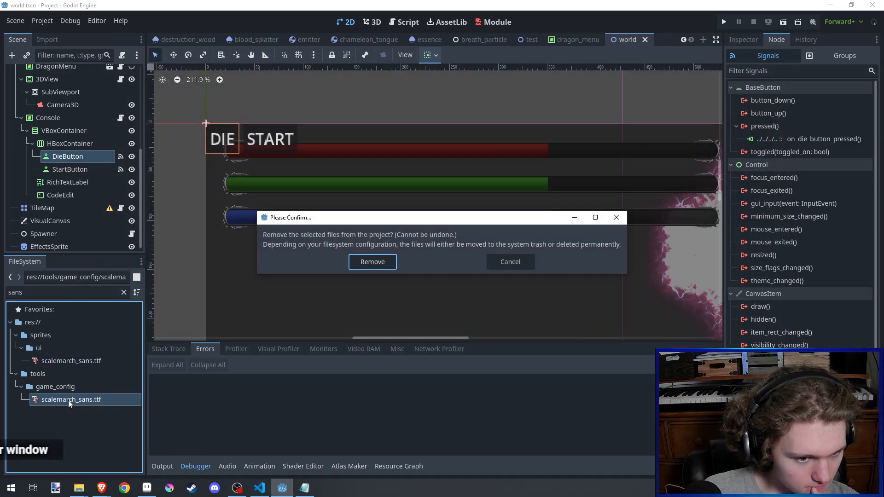
key(Return)
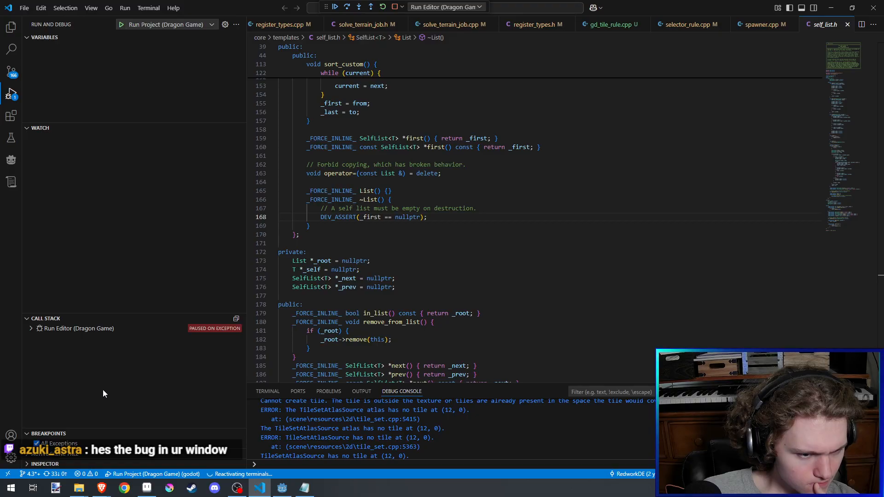
click(335, 7)
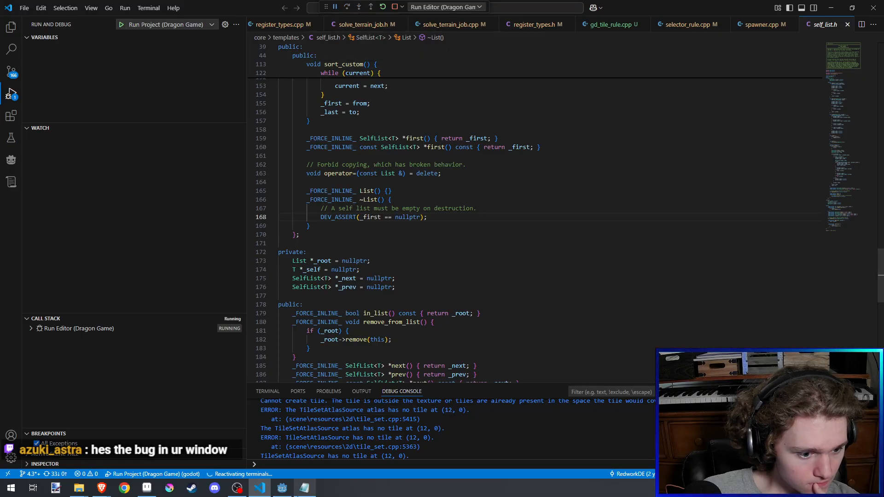
click(283, 488)
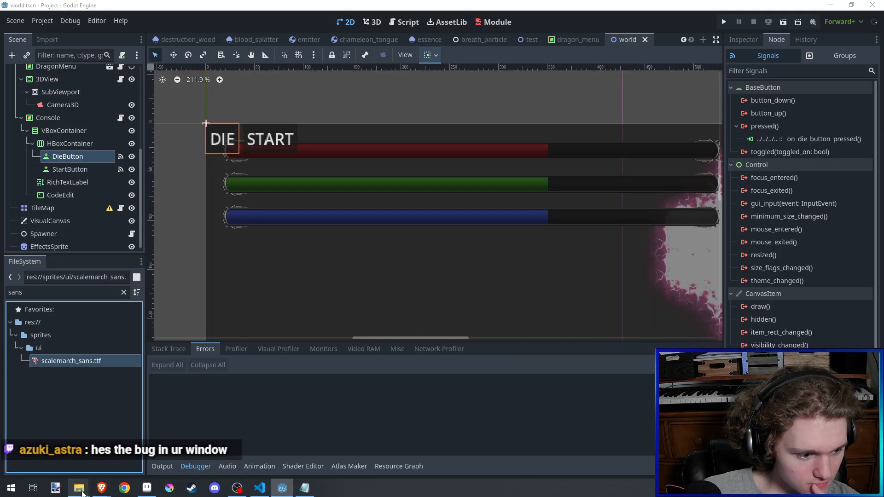
Step: Replace the font in res://sprites/ui/ with scalemarch_sans.ttf from the Toolsets font folder and check its preview in the import settings
mouse_move(80, 487)
click(116, 454)
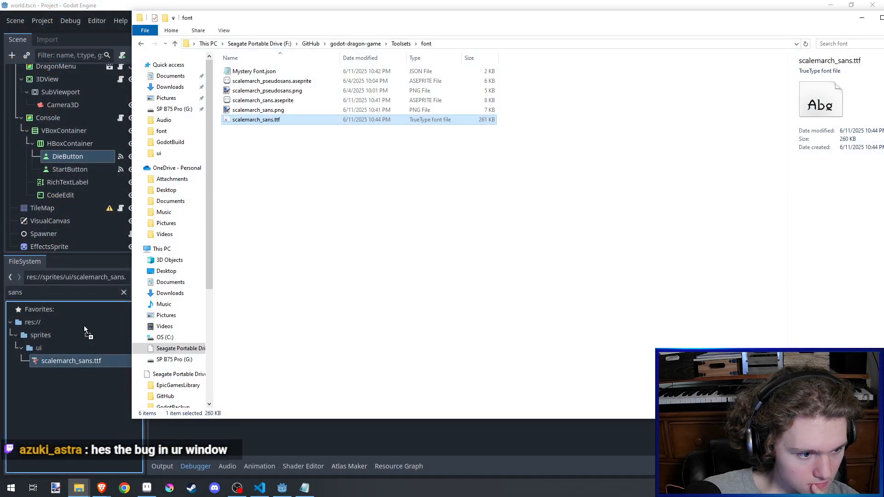
drag(84, 360, 84, 359)
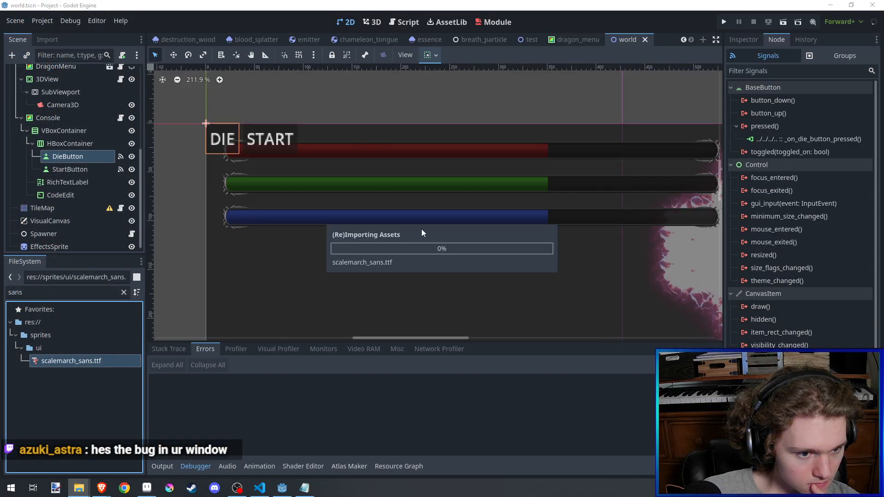
click(104, 361)
double_click(103, 360)
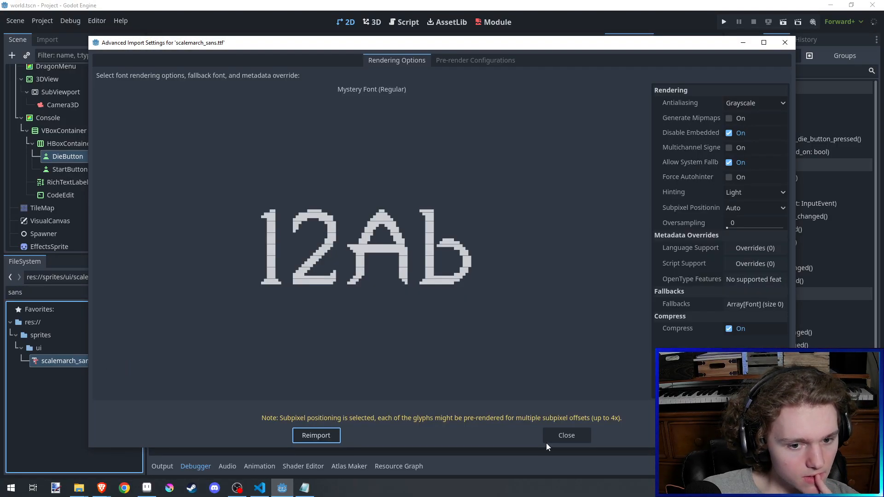
click(587, 434)
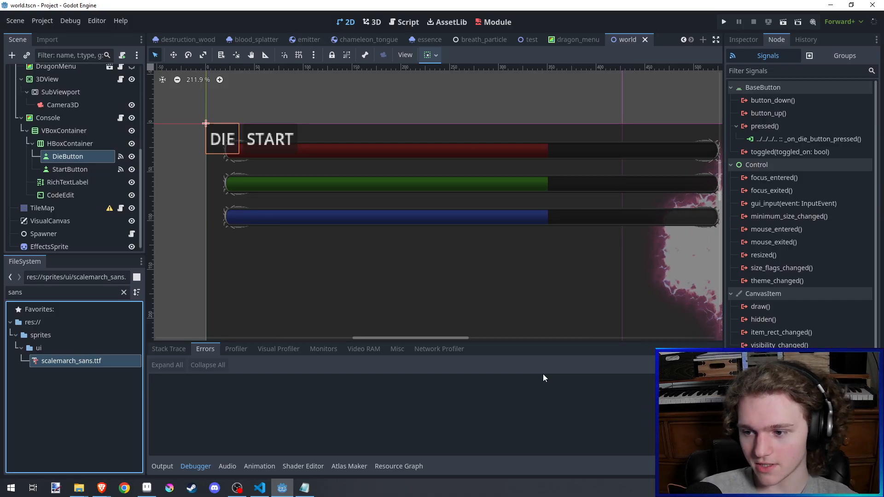
scroll(374, 236, down, 5)
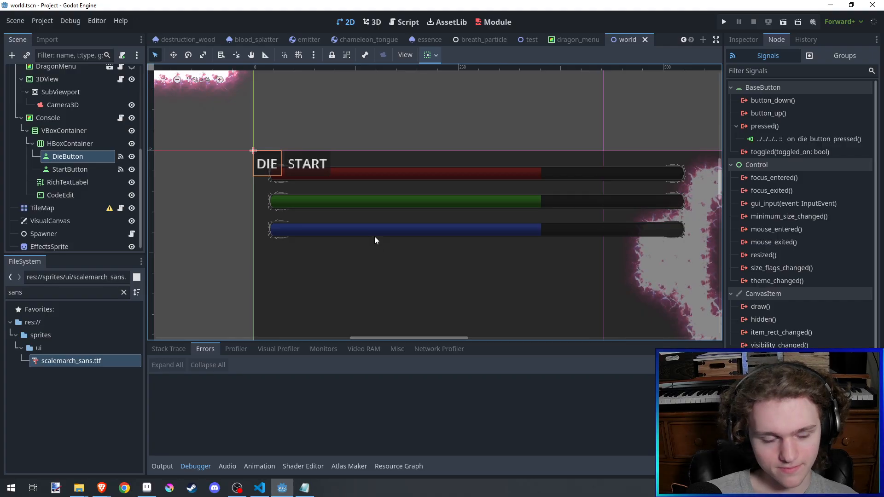
scroll(388, 173, down, 5)
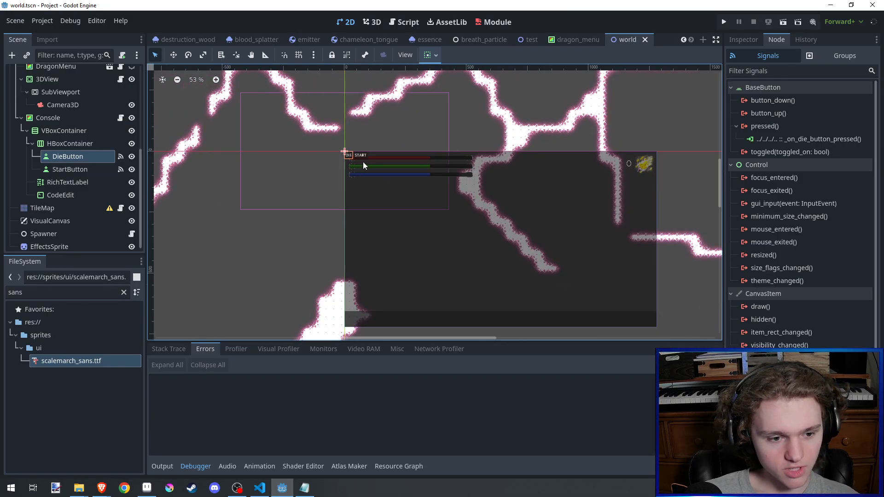
scroll(379, 216, up, 4)
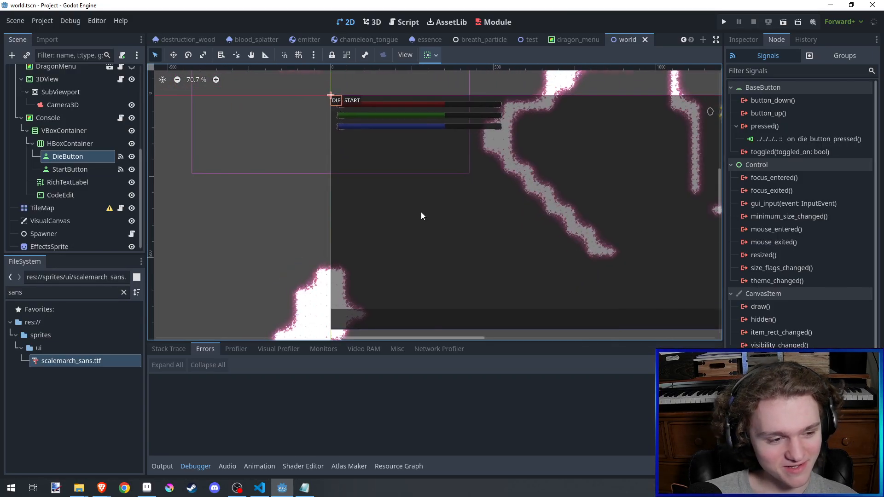
drag(413, 155, 433, 216)
scroll(430, 187, down, 1)
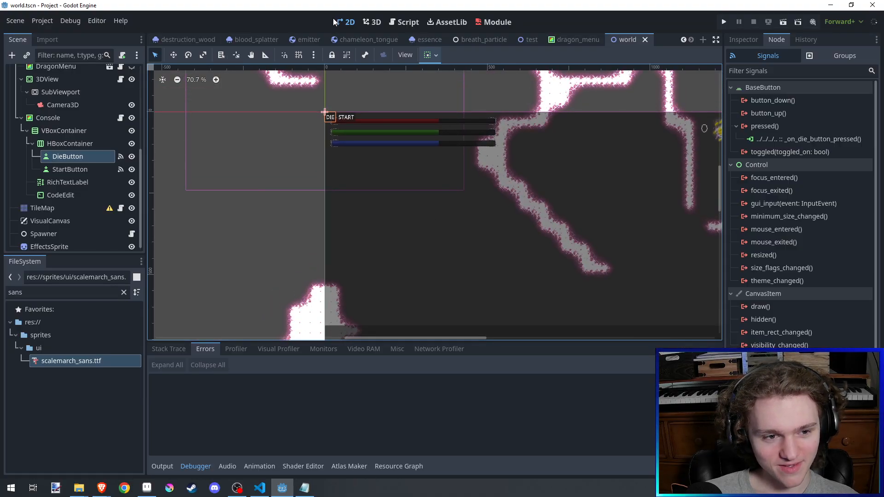
Step: Switch to VS Code to run the game, begin a new game with START, and close the in-game console
click(260, 487)
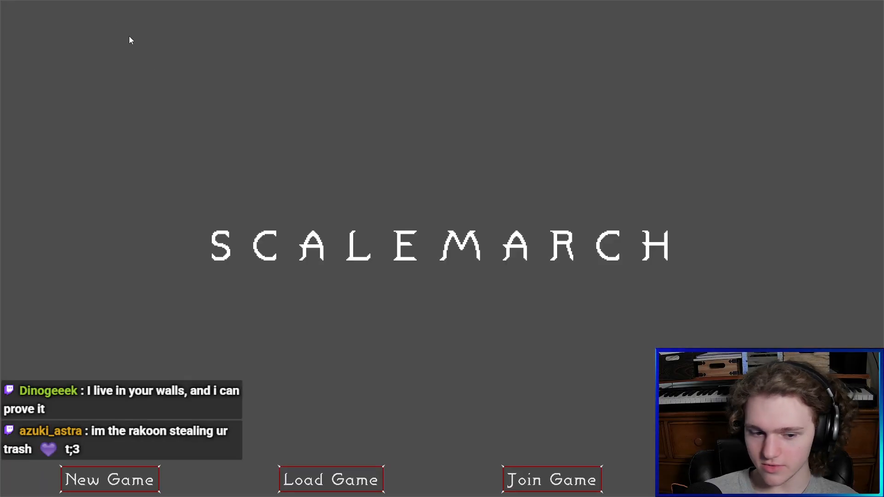
click(149, 479)
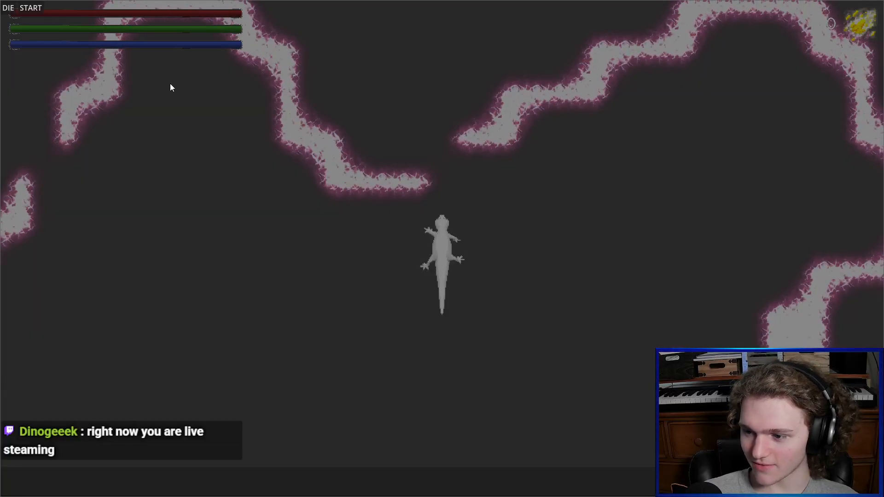
click(36, 11)
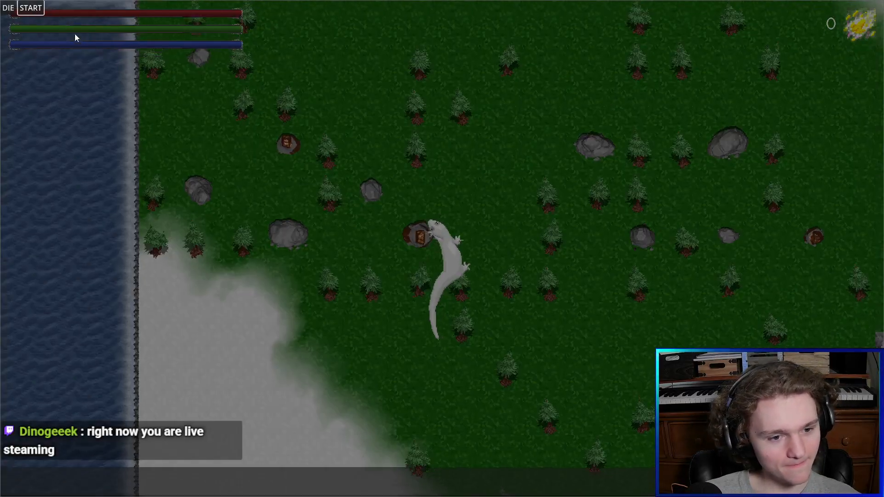
key(w)
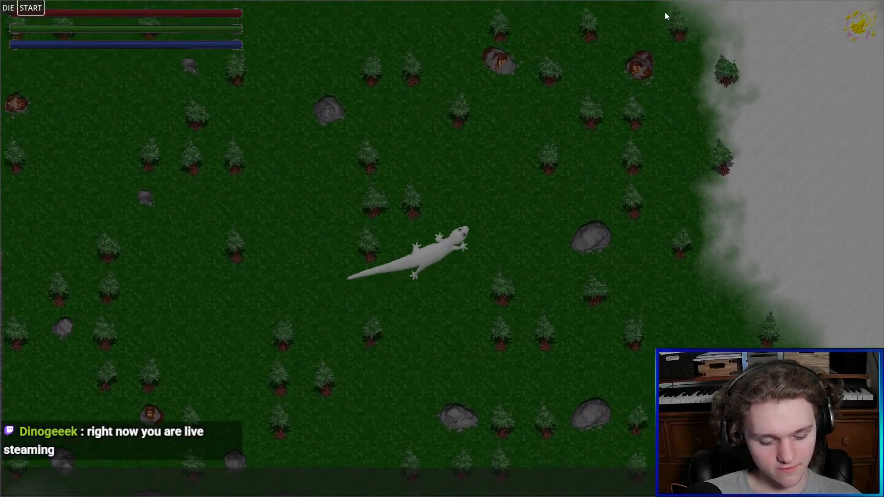
key(Escape)
Step: Walk the white lizard across the grass and snow map to examine the running game and its on-screen counter
key(w)
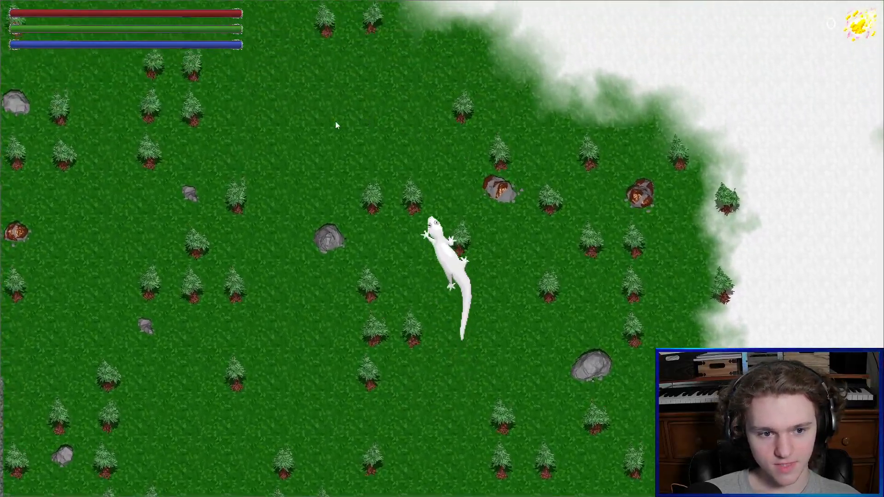
key(w)
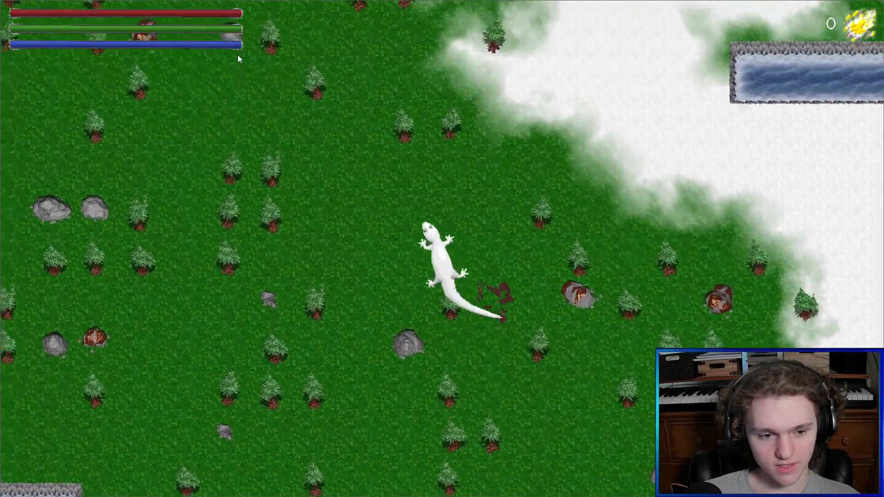
key(w)
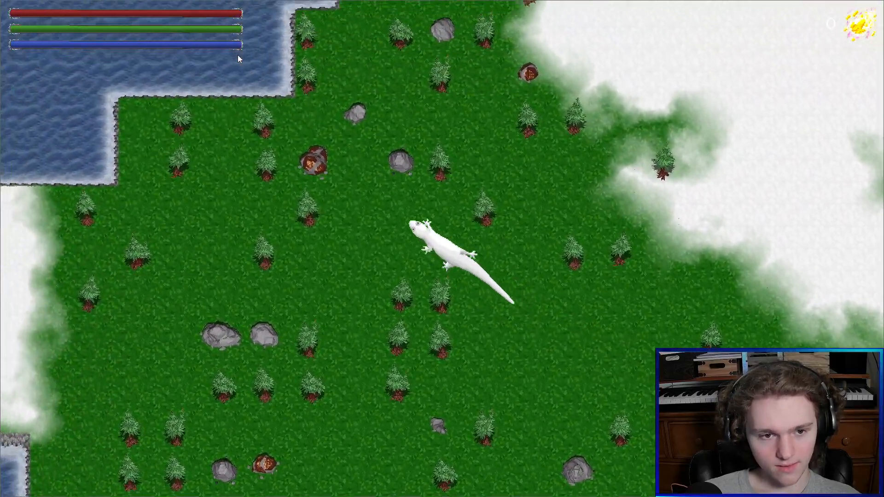
key(w)
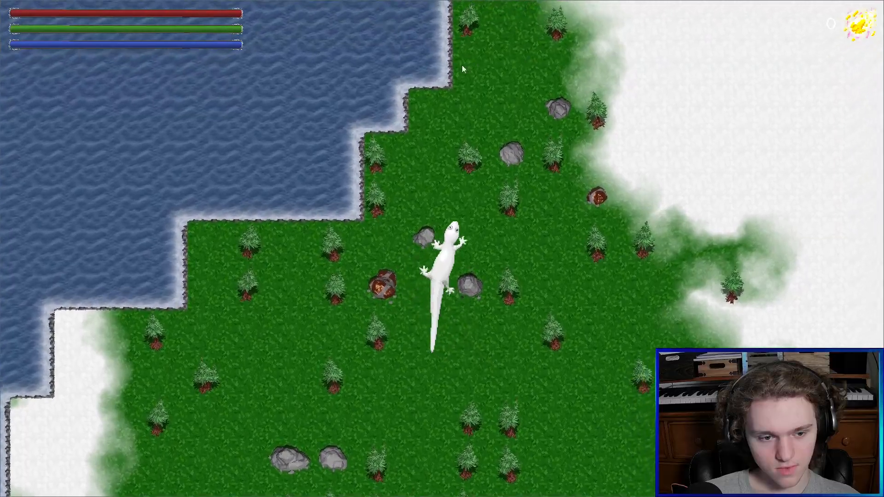
key(w)
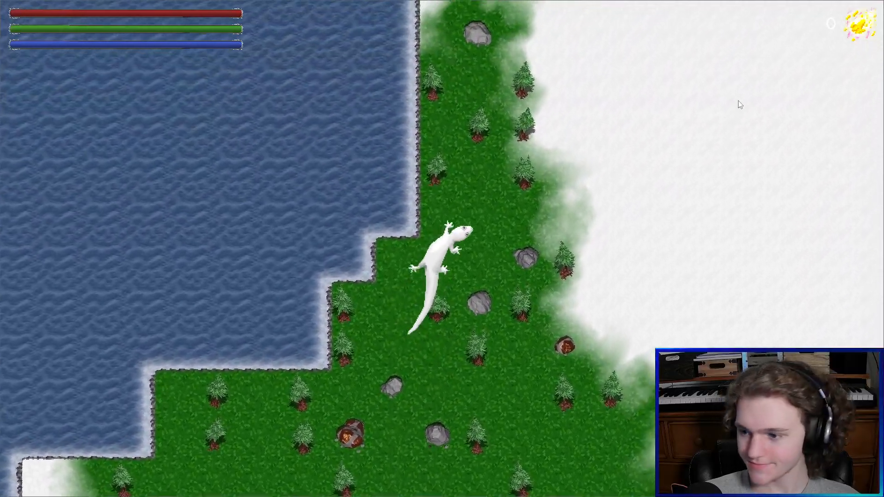
key(w)
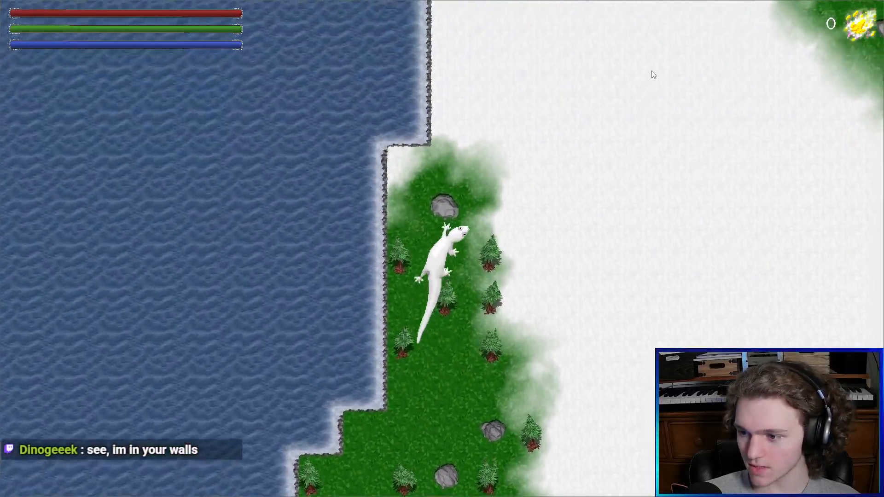
key(w)
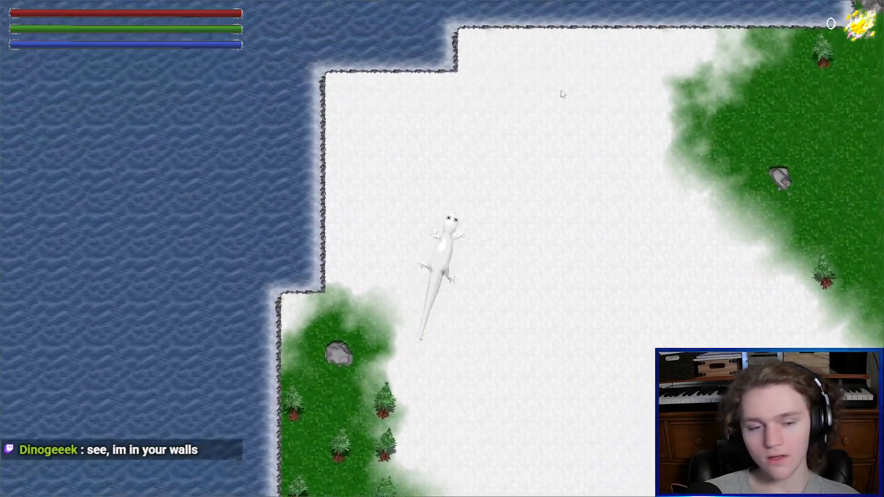
key(w)
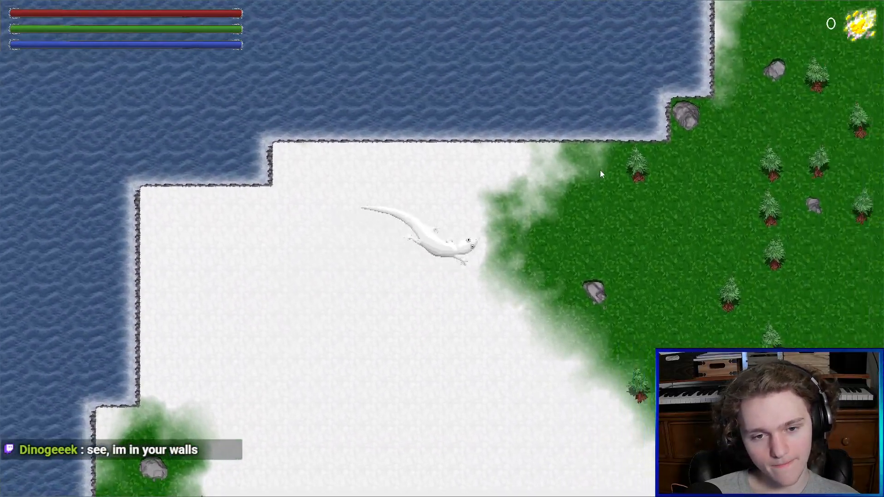
key(w)
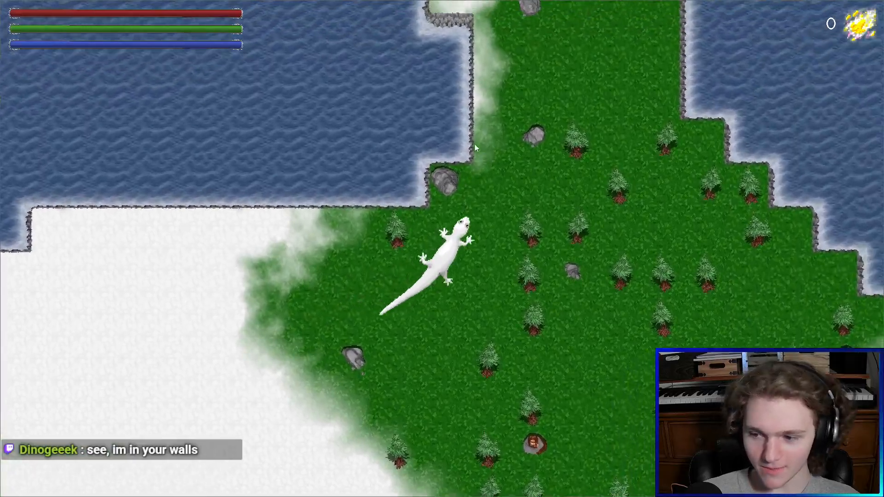
key(w)
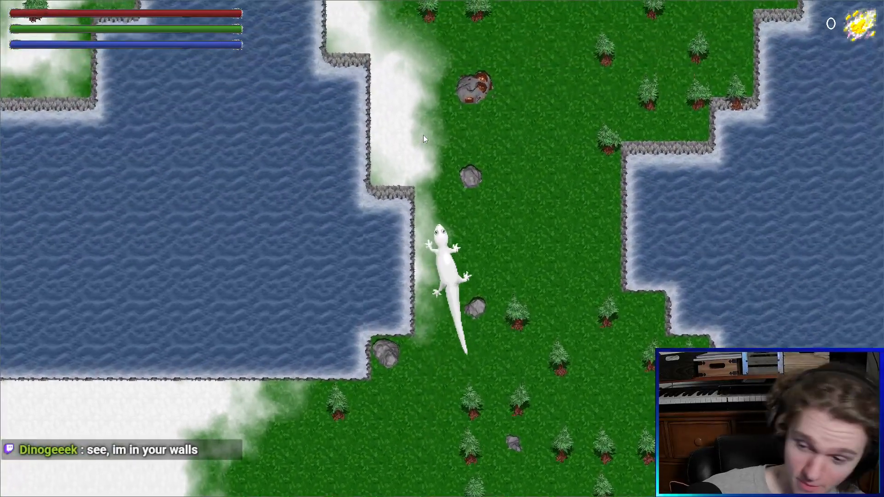
key(w)
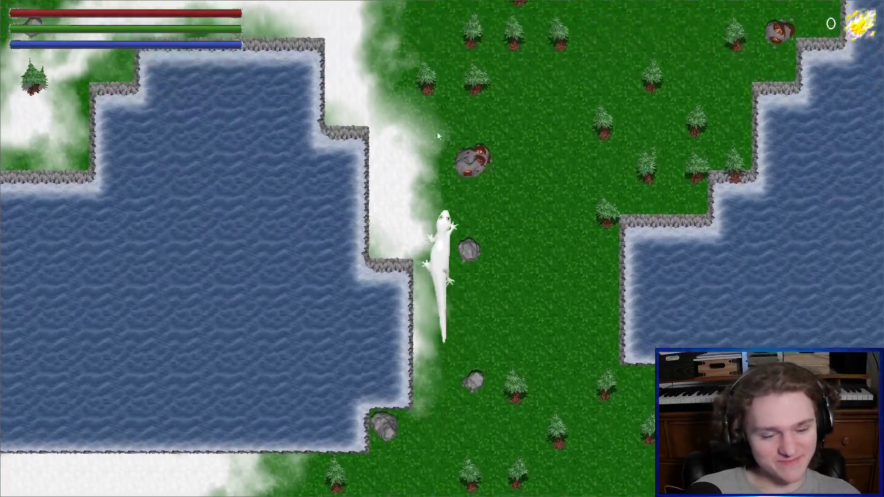
key(w)
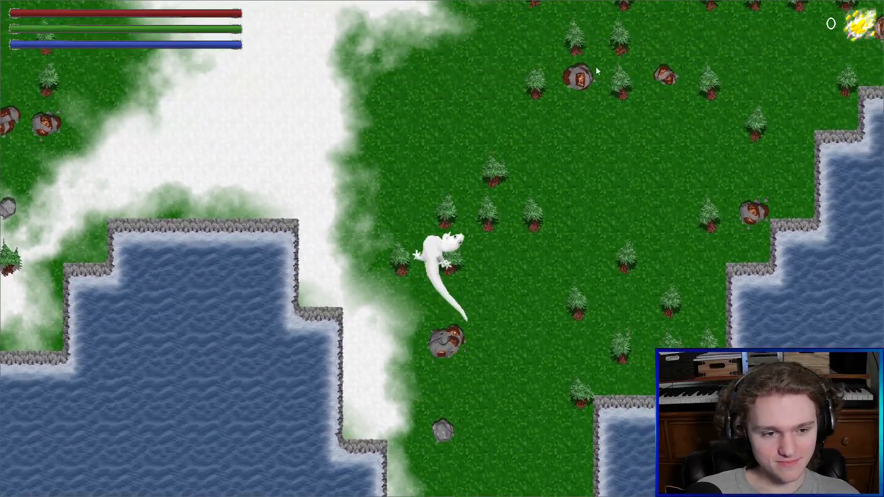
key(w)
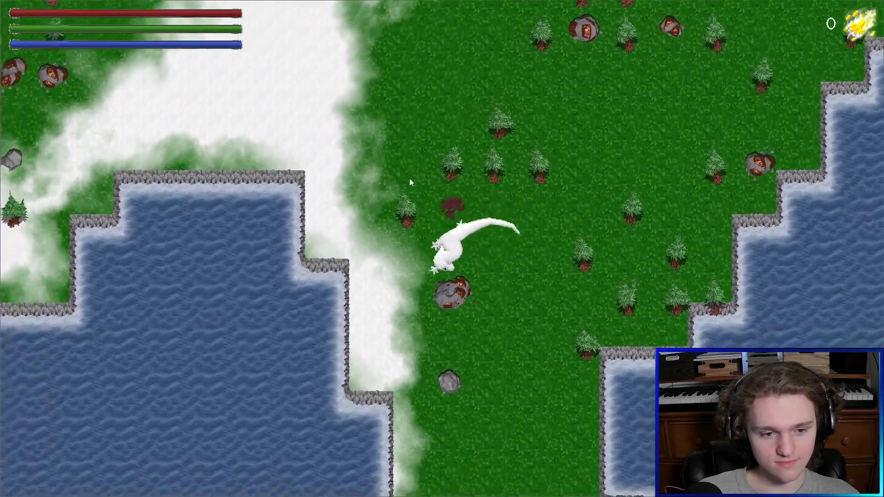
Step: Walk the lizard past the lakes and trees to examine the on-screen counter over grass
key(w)
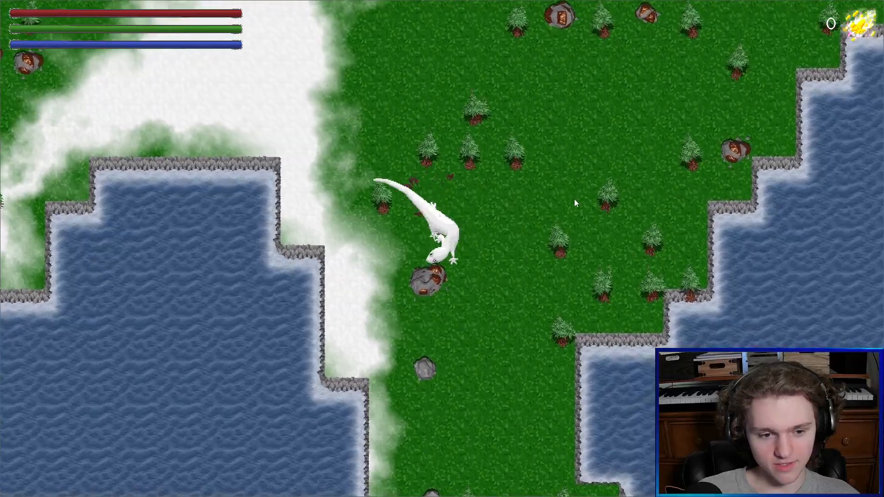
key(w)
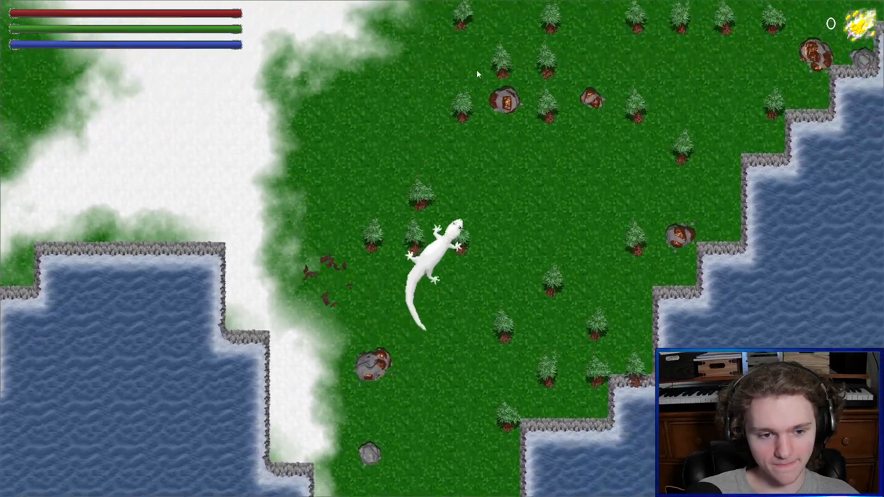
key(w)
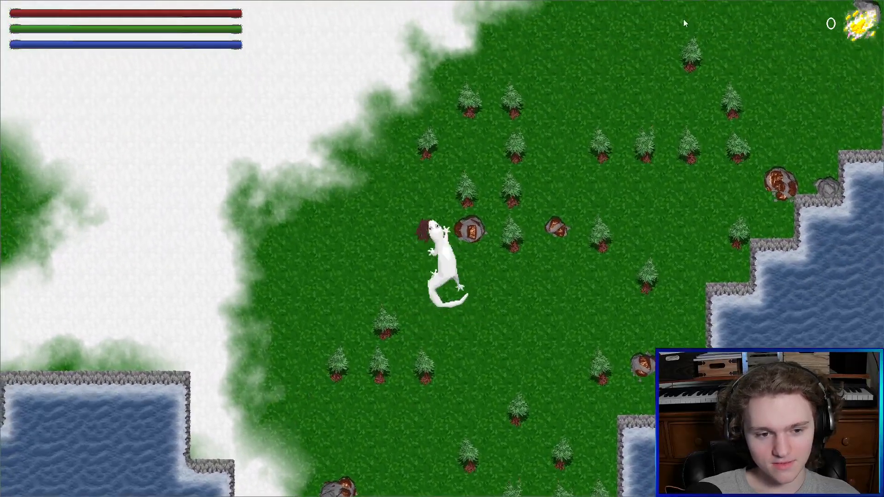
key(w)
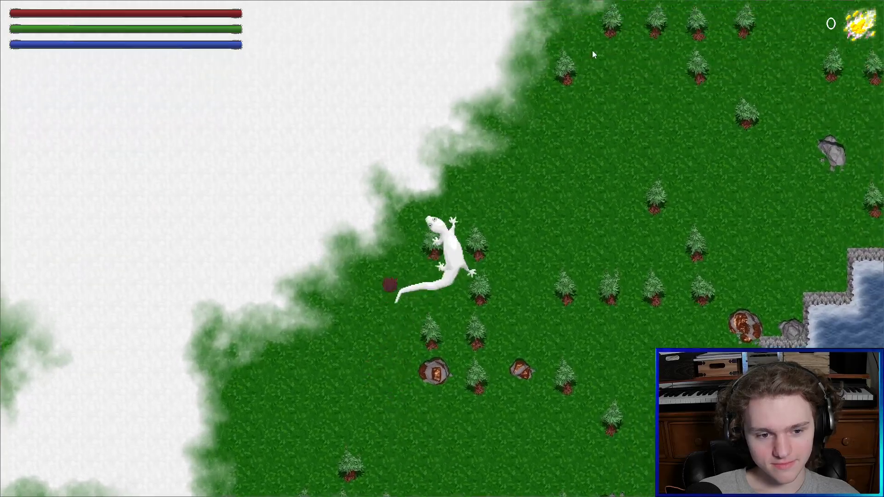
key(w)
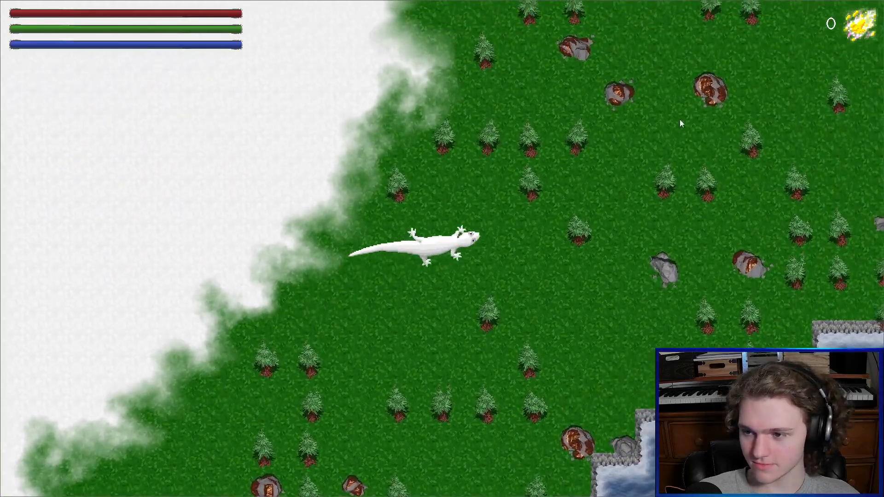
key(w)
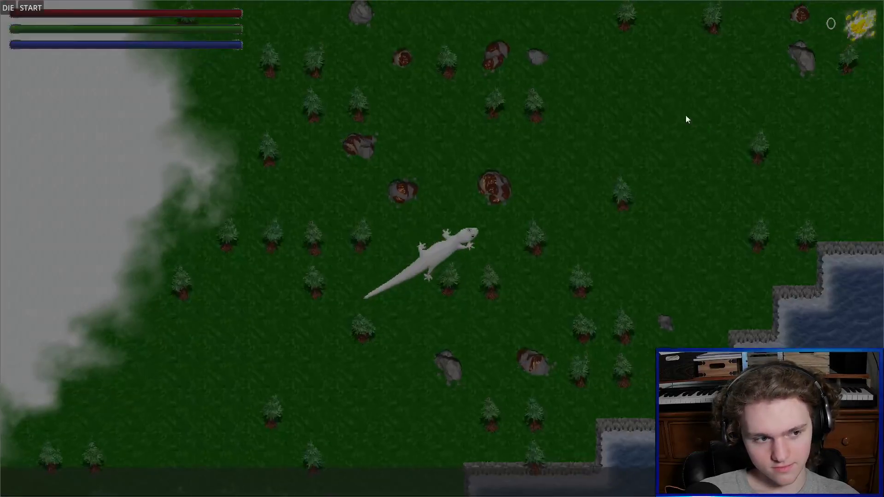
click(293, 478)
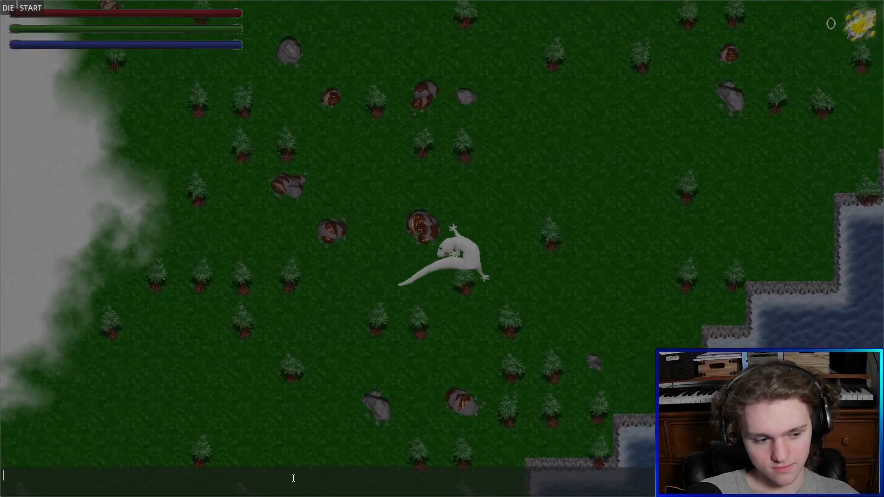
text(s)
key(BackSpace)
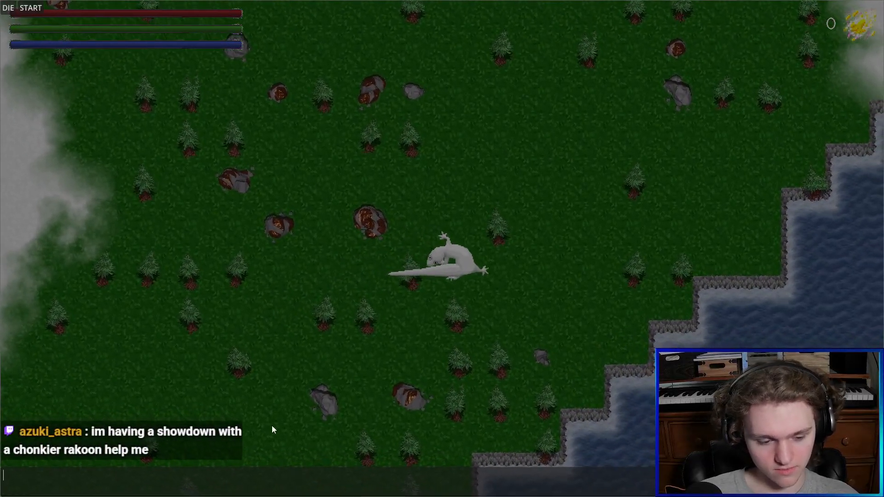
key(grave)
Step: Walk the lizard north through the grass patches and snow edges to examine how readable the on-screen counter is over both terrains
key(w)
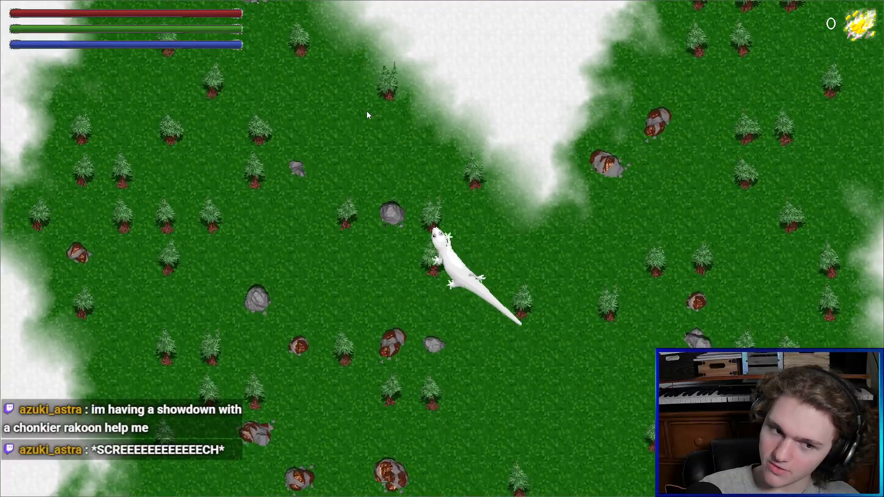
key(w)
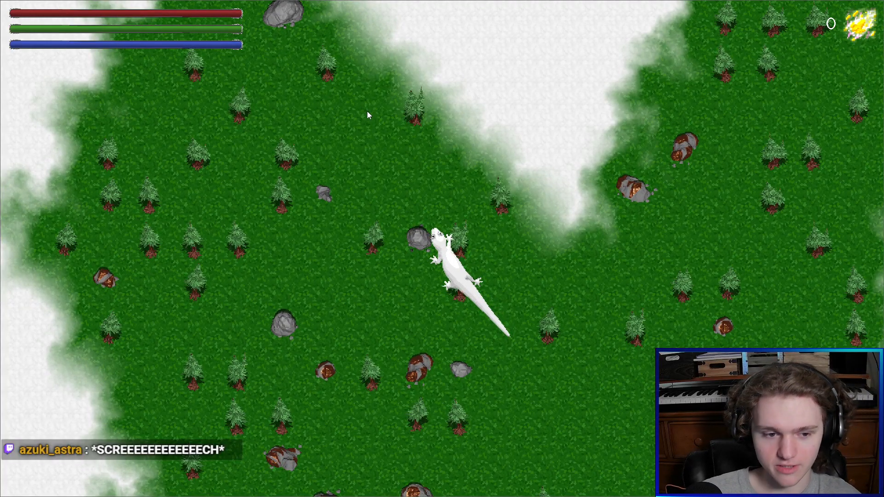
key(w)
key(w)
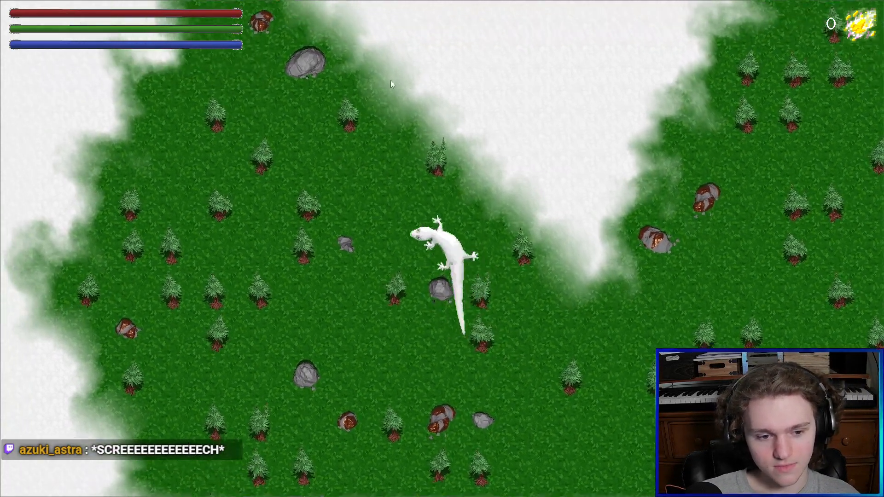
key(w)
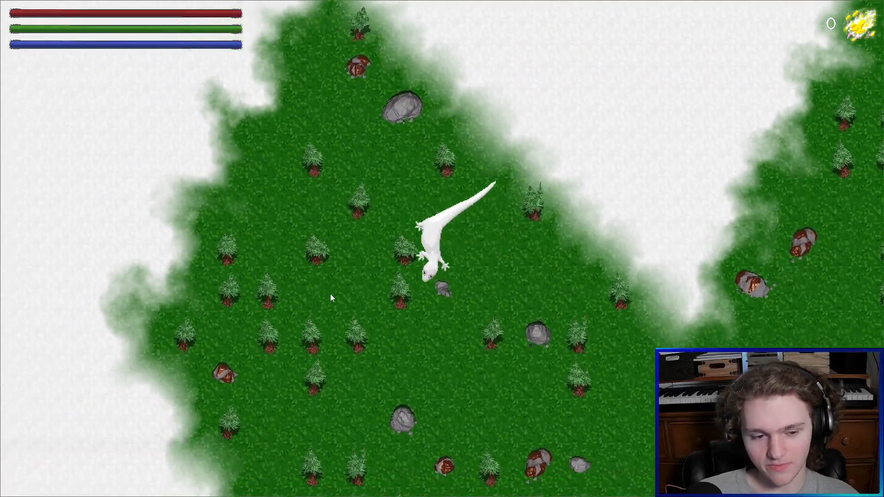
key(w)
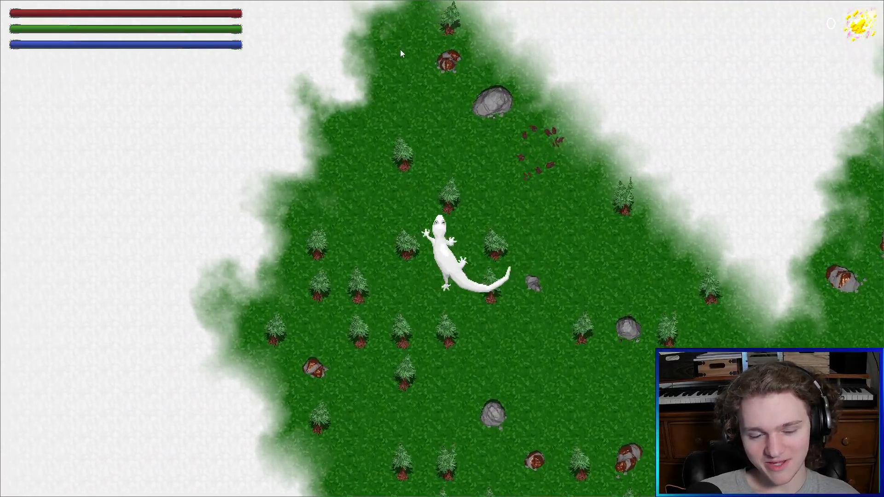
key(w)
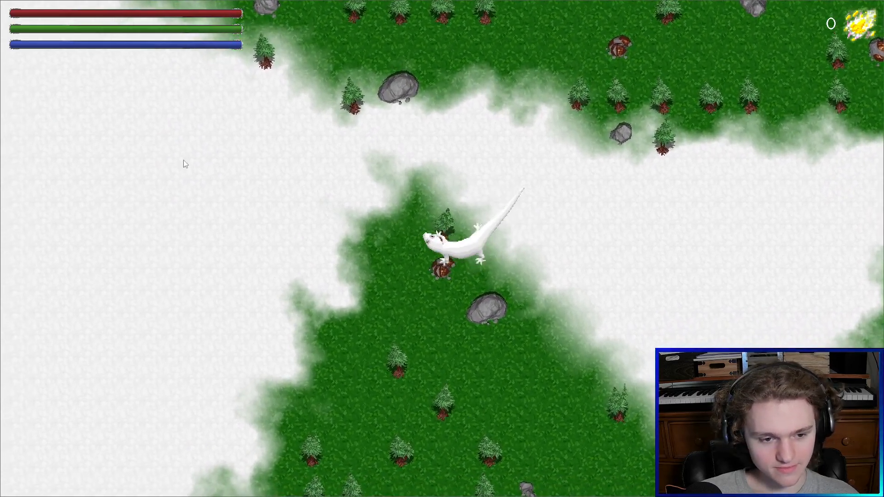
key(w)
key(w)
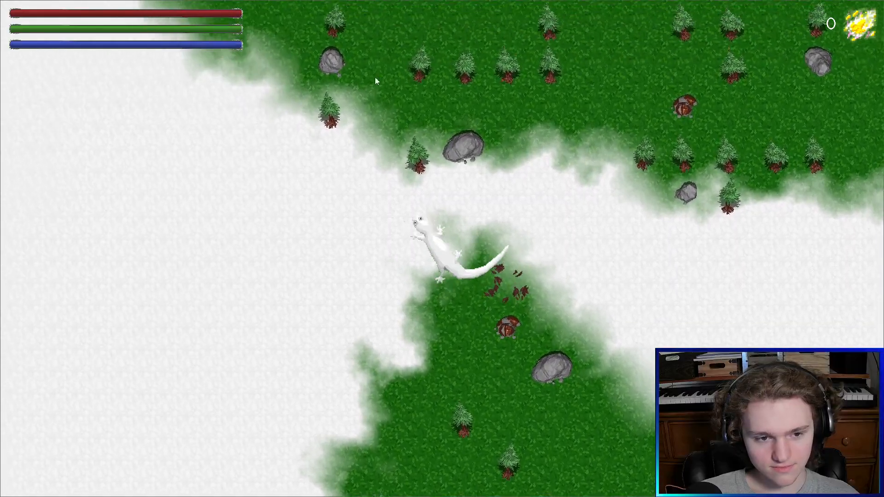
key(w)
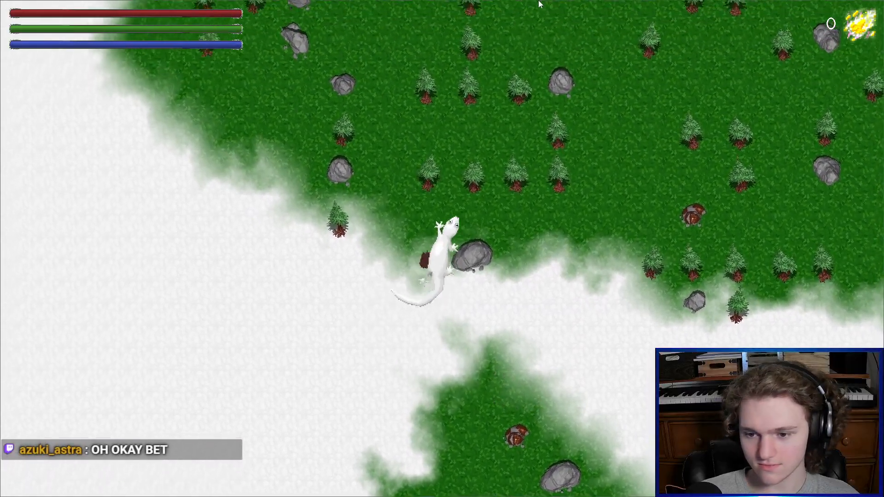
key(w)
key(d)
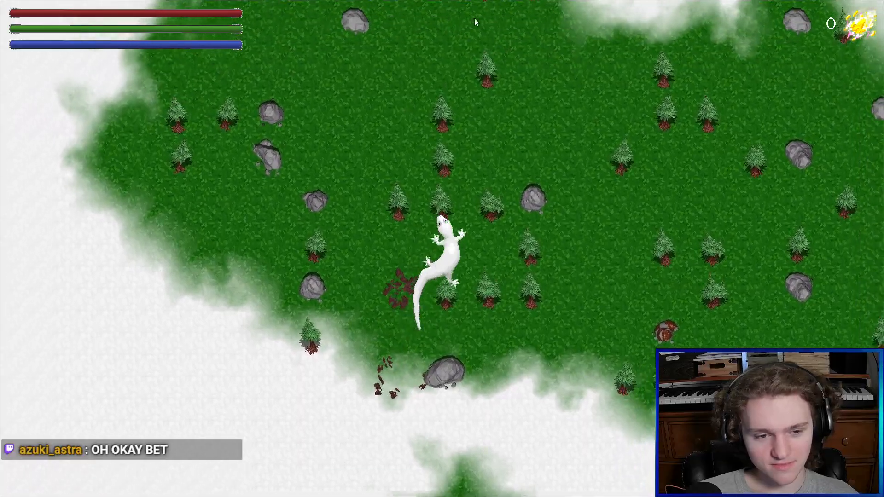
key(s)
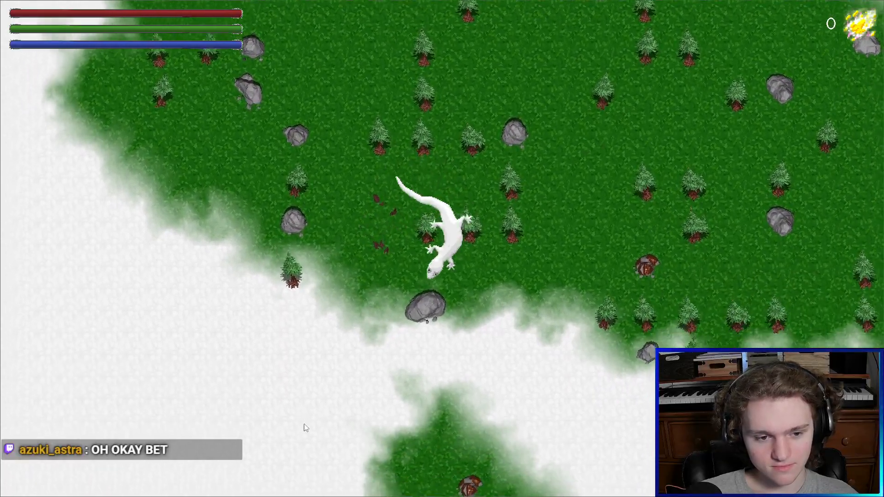
key(d)
key(w)
key(w)
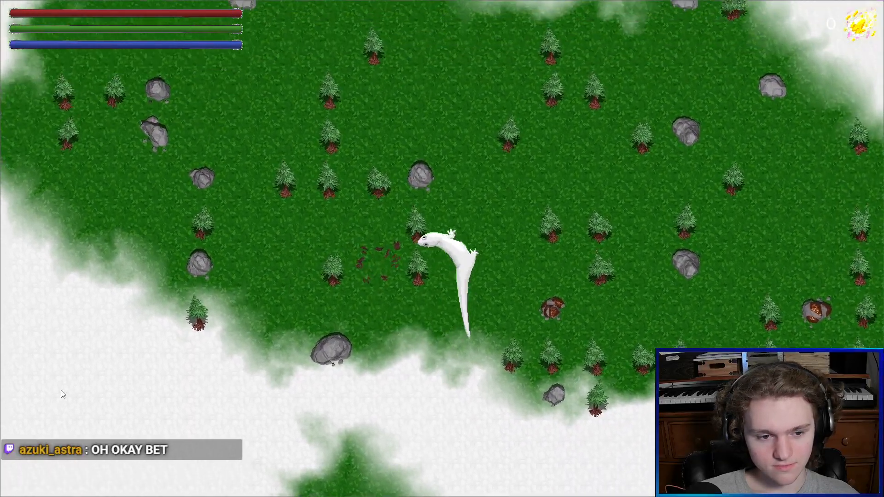
key(w)
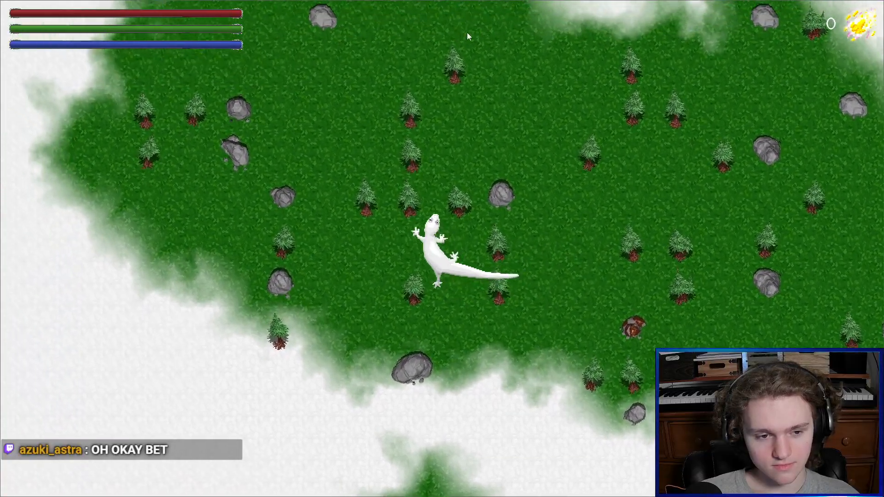
key(w)
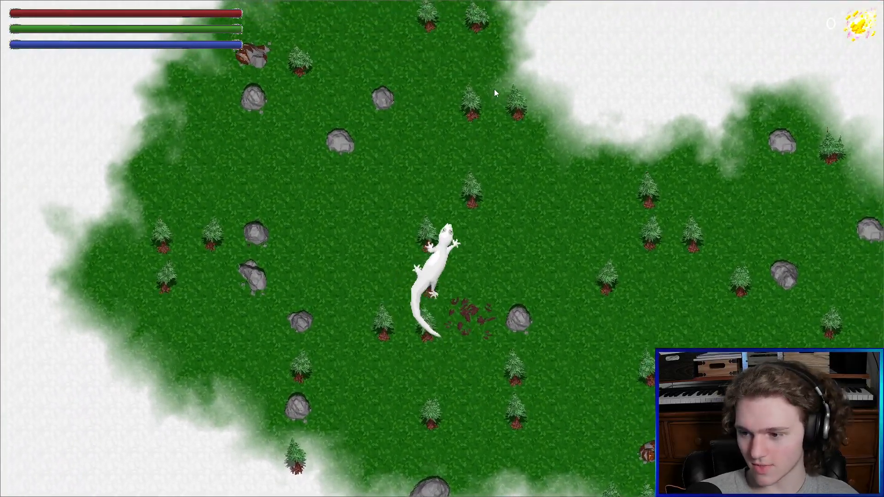
key(w)
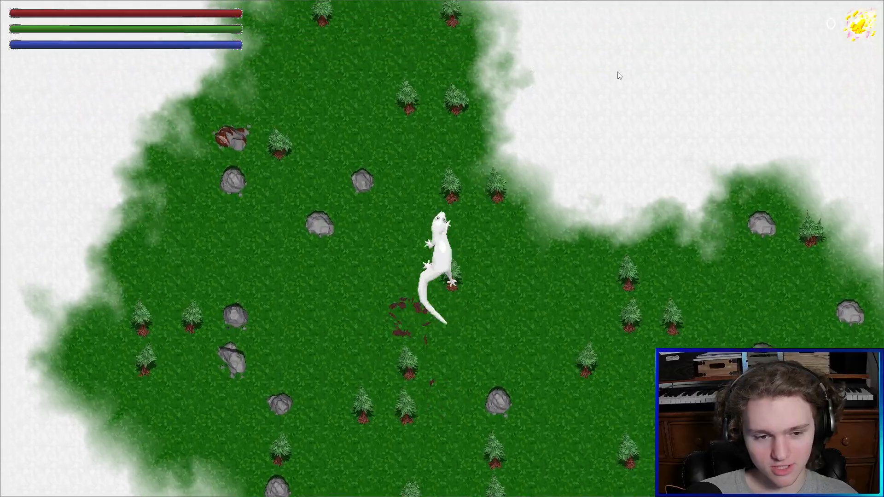
key(w)
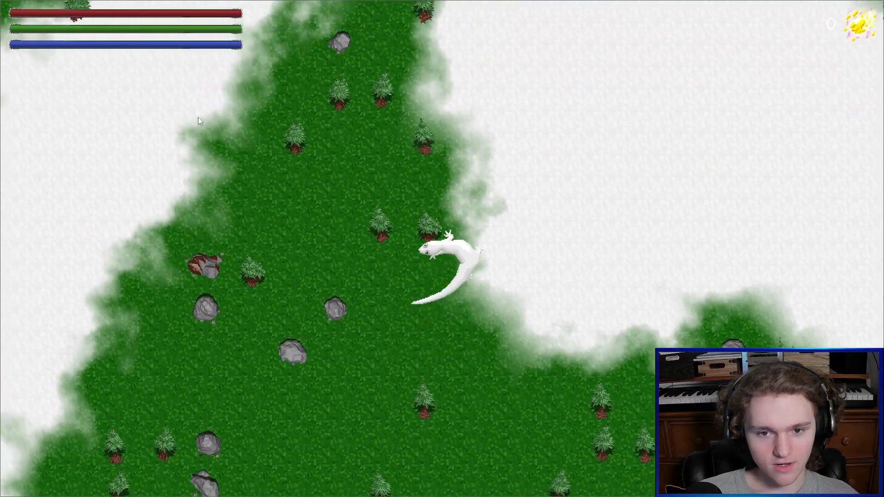
key(w)
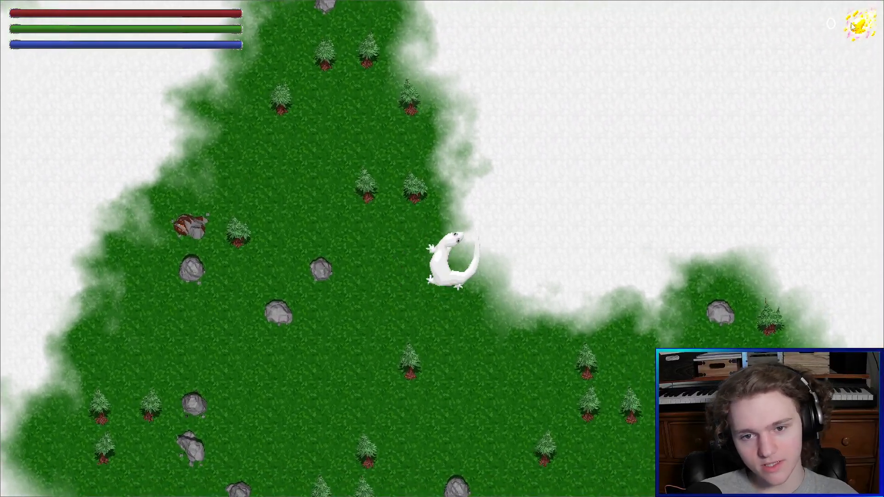
key(w)
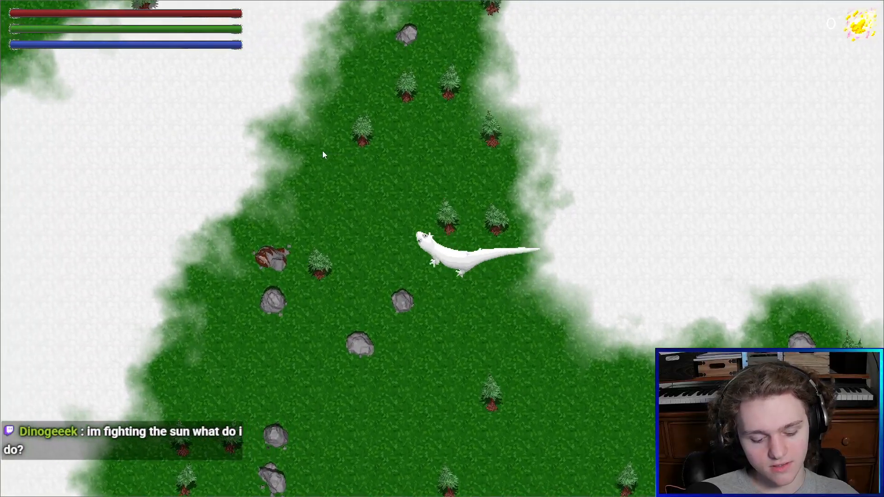
Step: Run the DIE debug command to reach the ability editor, and close the in-game console
key(Escape)
click(13, 14)
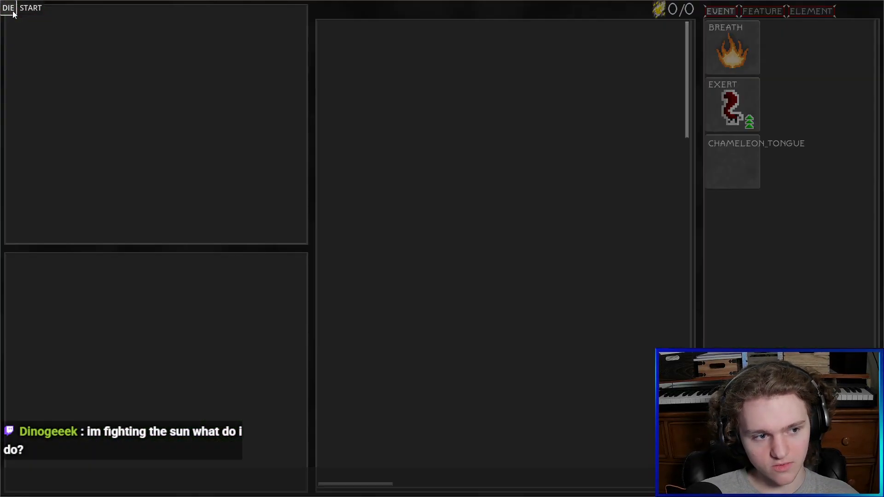
key(Escape)
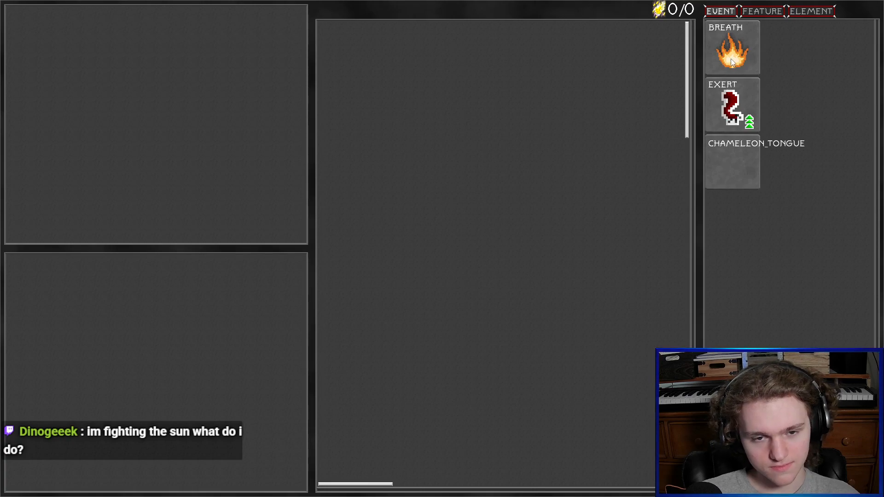
Step: Place the BREATH event on the grid with EXERT nested inside it, and remove both again
drag(731, 59, 368, 156)
drag(732, 105, 489, 231)
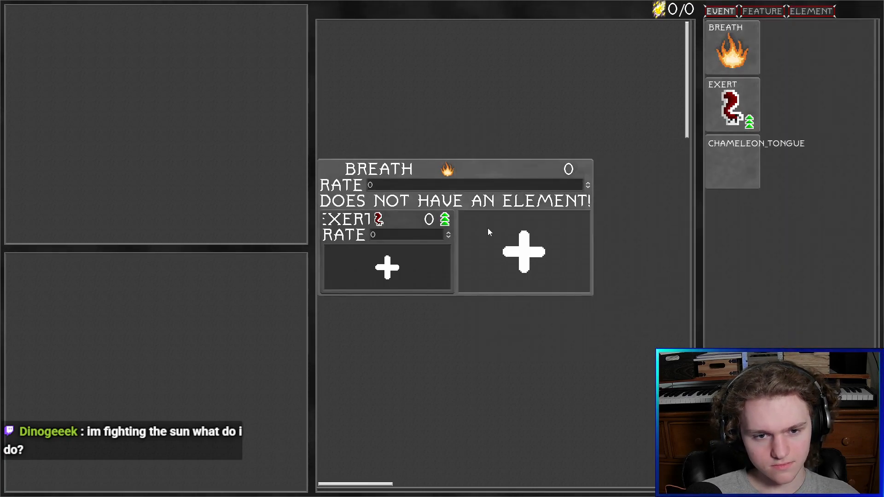
drag(378, 219, 760, 207)
drag(379, 169, 760, 184)
Step: Examine the font on the item labels in the FEATURE and EVENT lists, ending on FEATURE
click(762, 11)
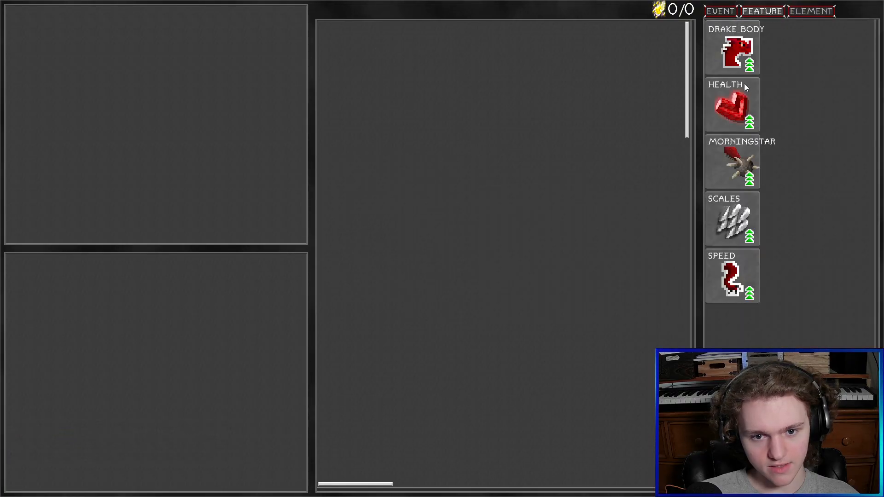
click(720, 11)
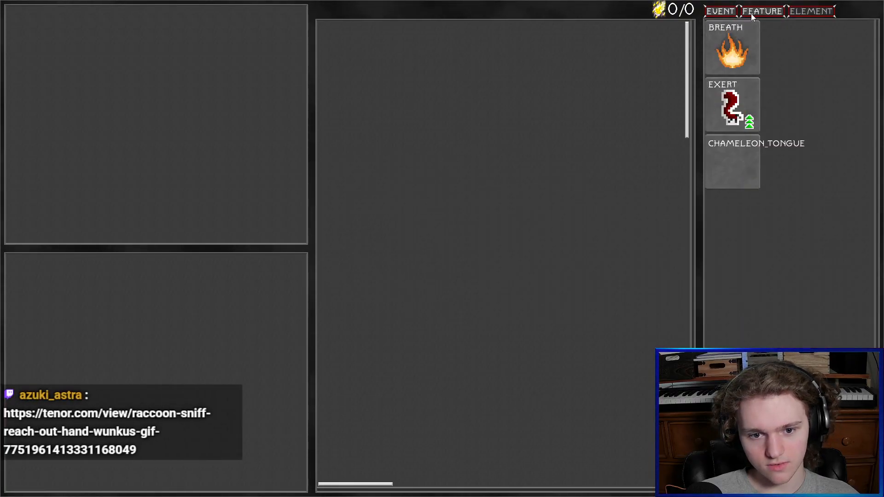
click(750, 13)
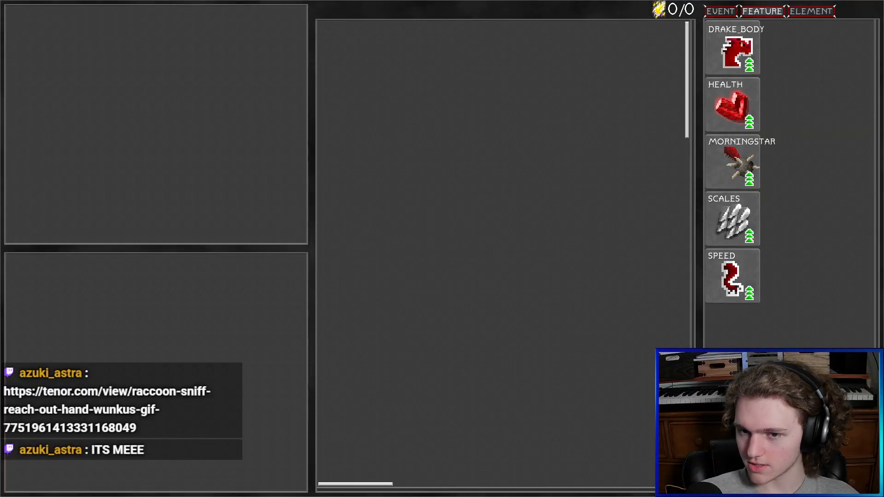
key(alt+Tab)
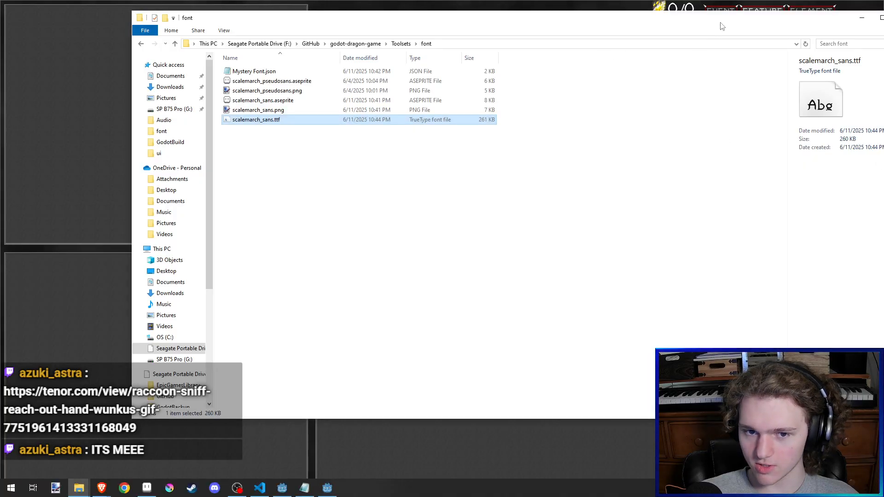
drag(722, 26, 561, 117)
click(742, 110)
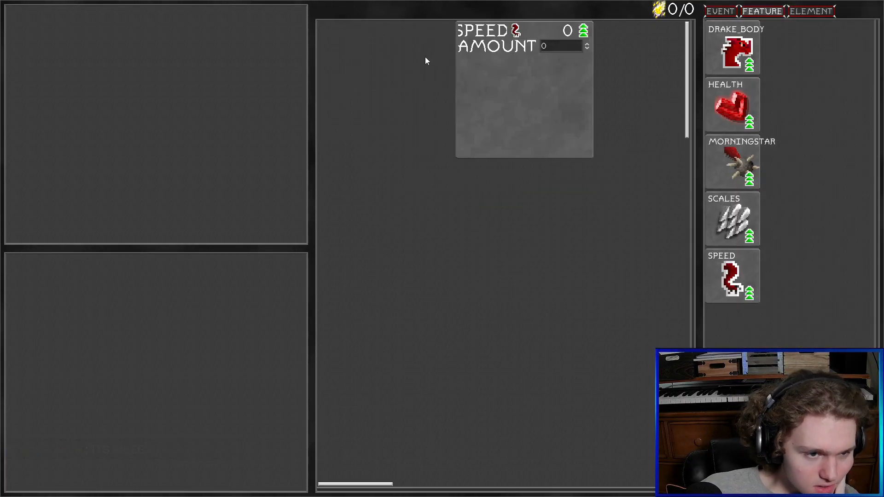
Step: Set the AMOUNT of the SPEED feature on the grid to 30
click(561, 46)
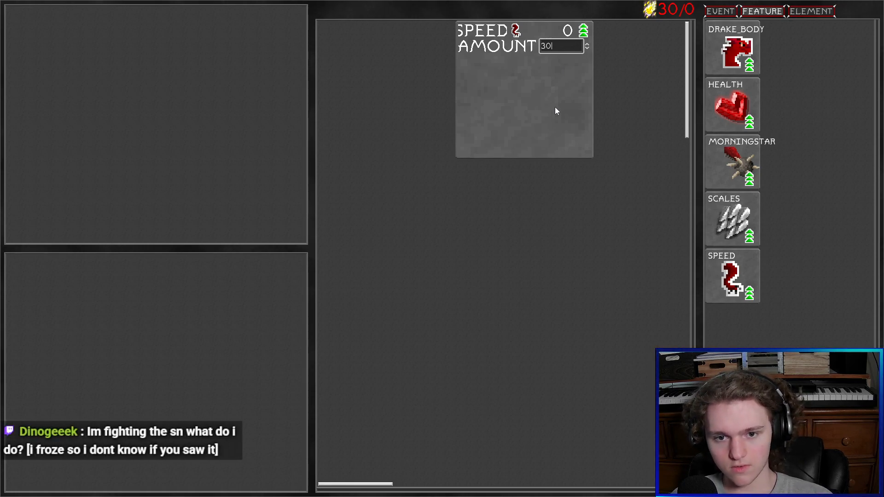
key(Return)
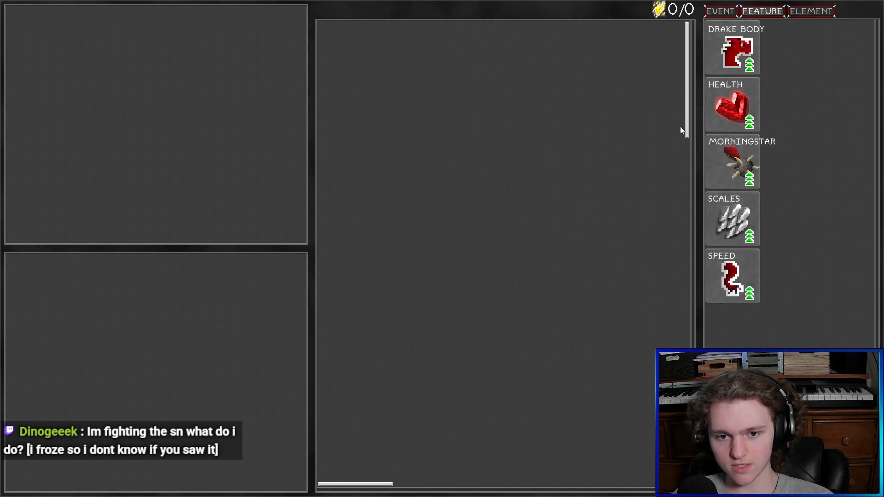
Step: Leave the ability editor to try the lizard's movement in the game world, and quit the running game
mouse_move(720, 140)
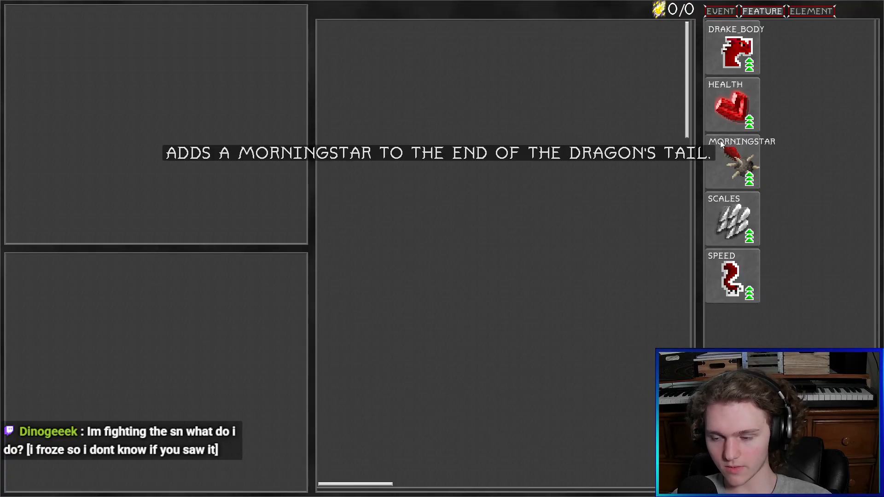
key(Escape)
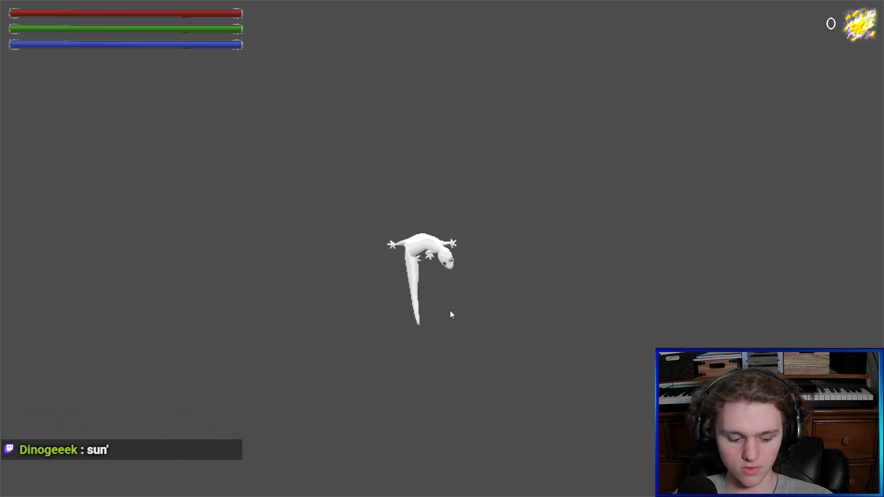
key(w)
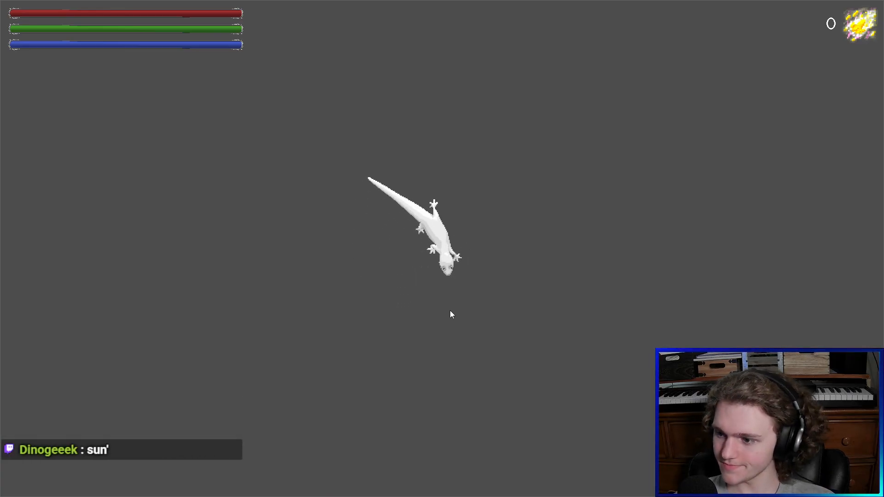
key(w)
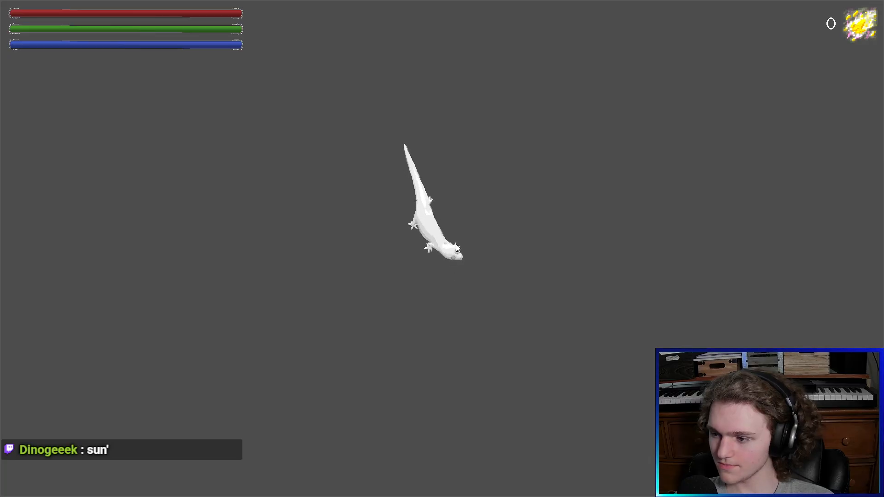
key(w)
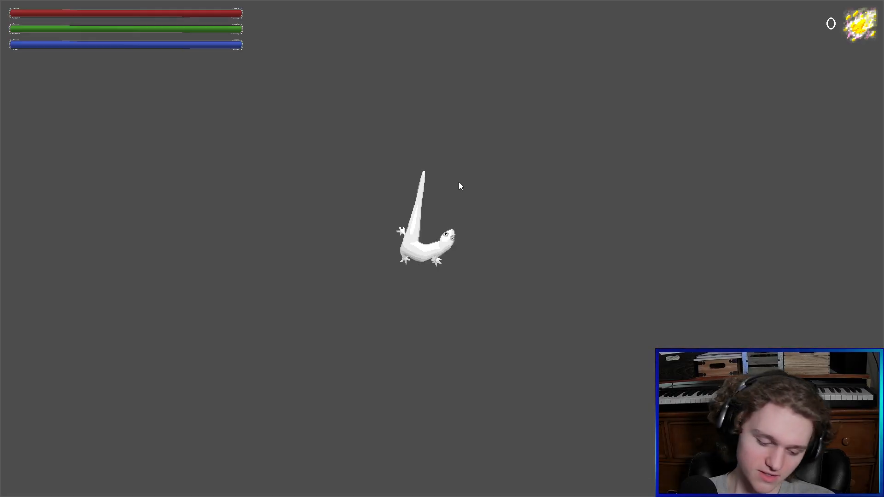
key(Escape)
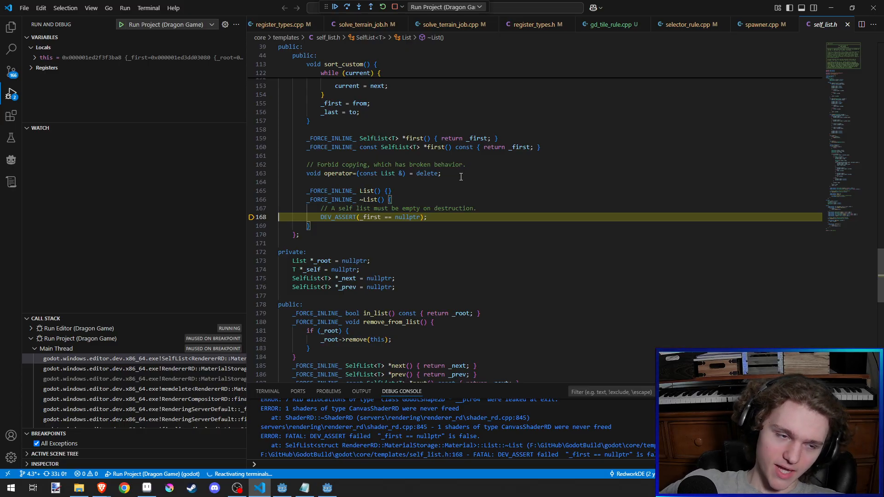
click(461, 177)
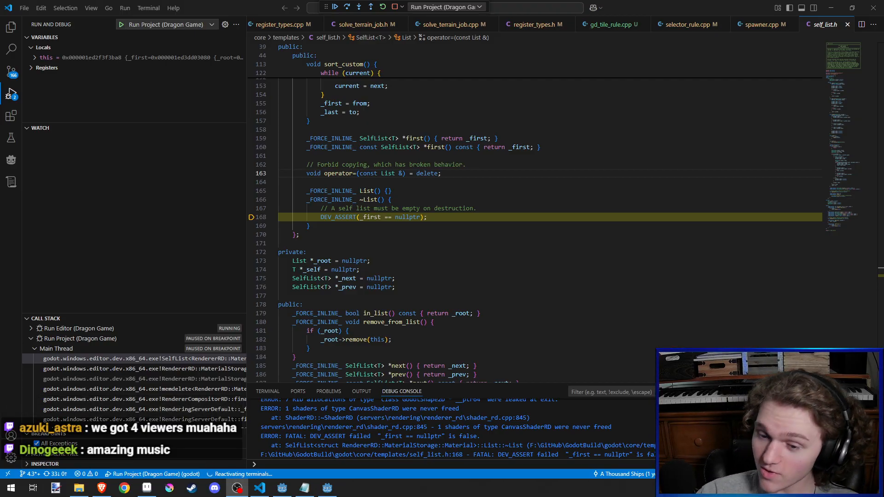
key(alt+Tab)
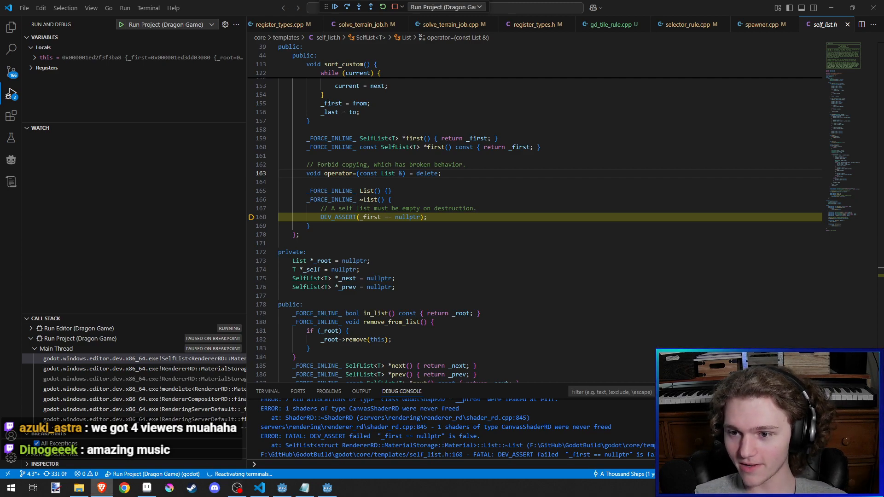
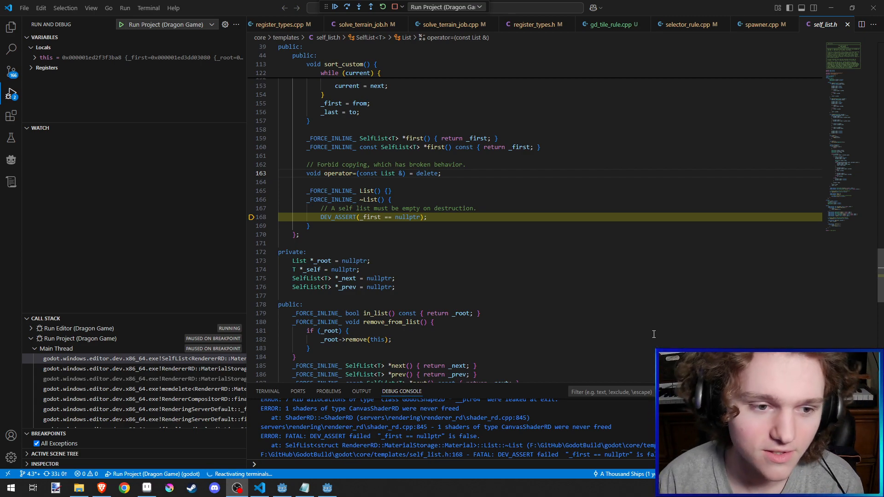
click(570, 298)
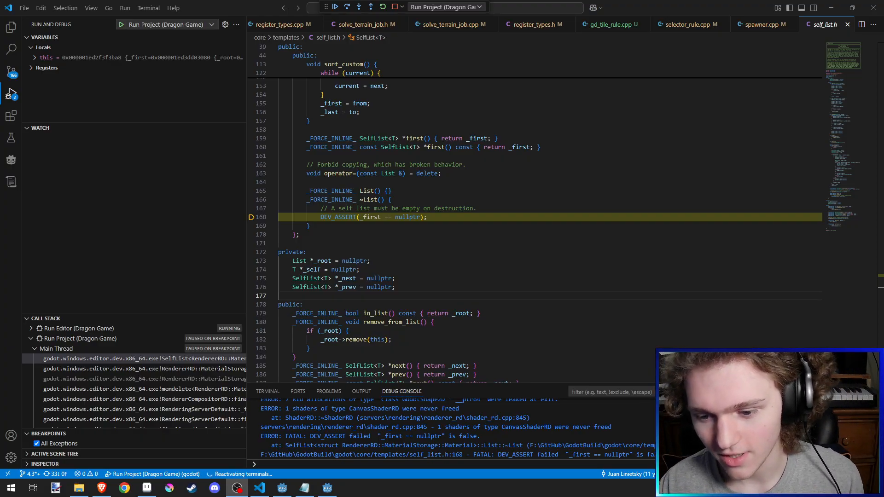
key(alt+Tab)
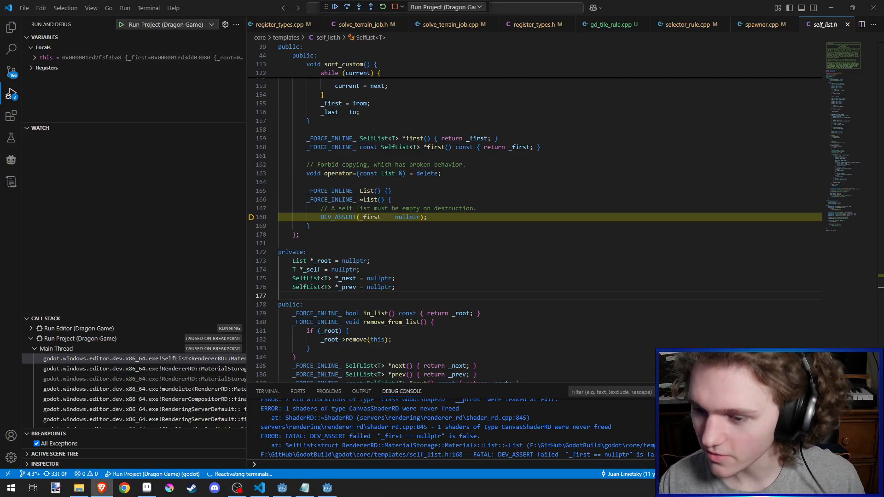